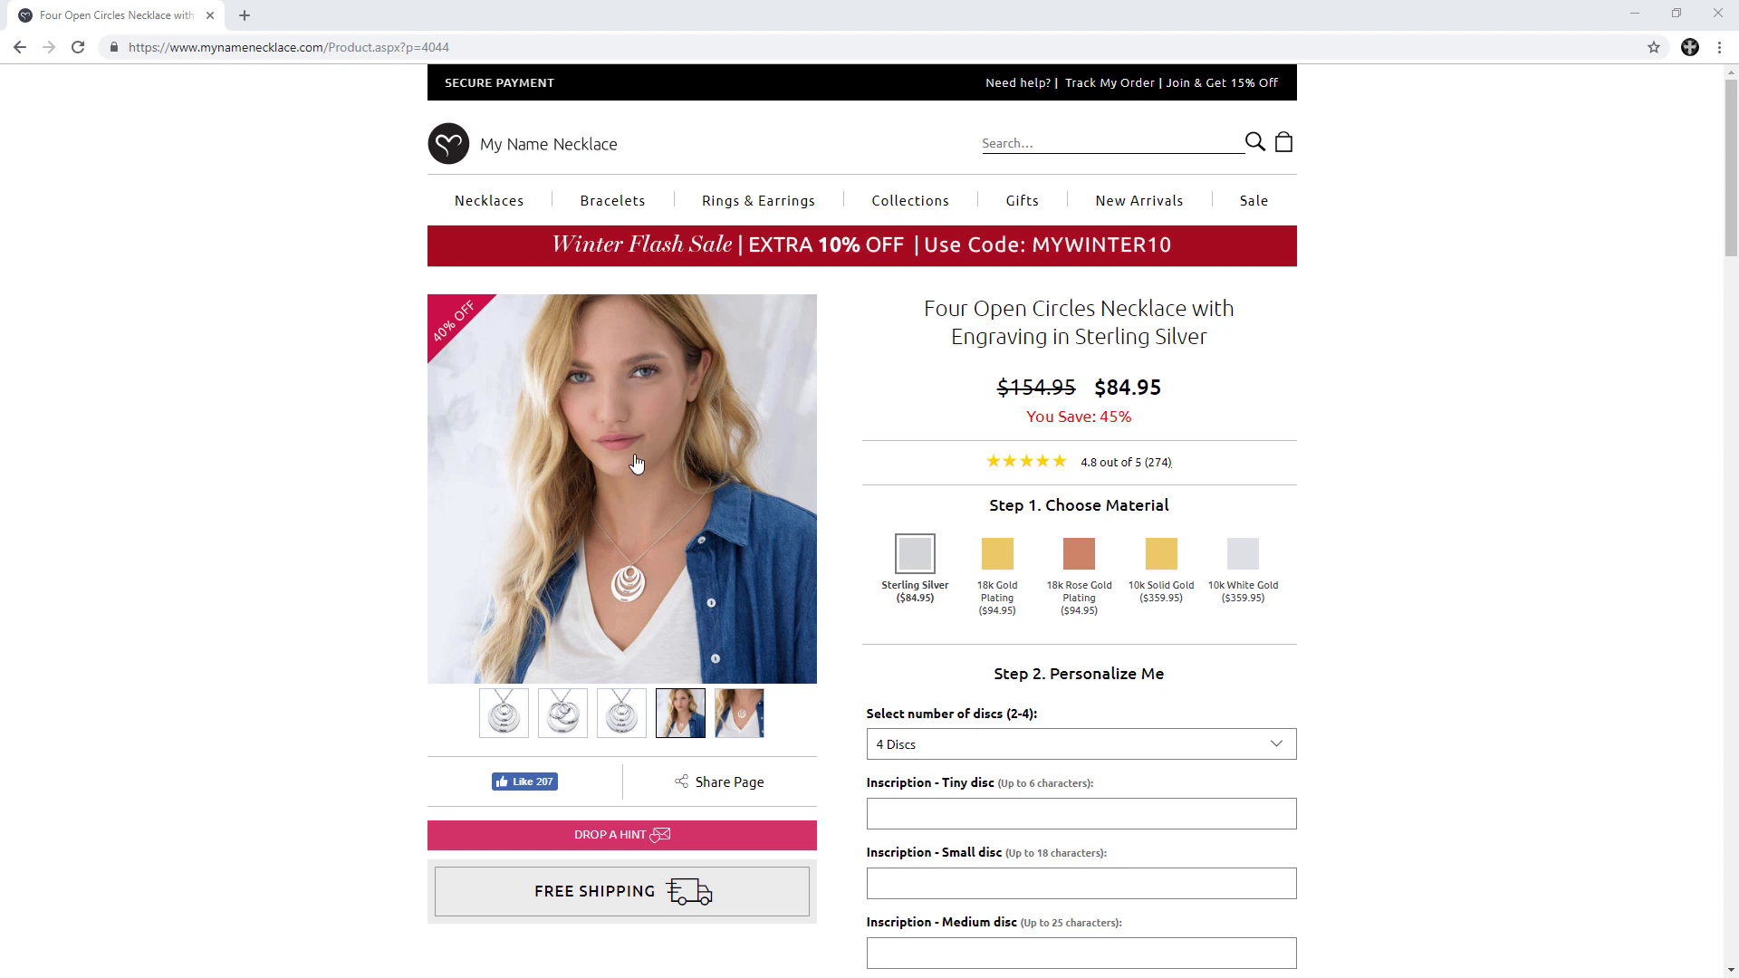
# - Enlarge the product photo of the model and save it as the JPEG Four-Open-Circles-Necklace-with-Engraving_jumbo_3.jpg
pyautogui.click(637, 464)
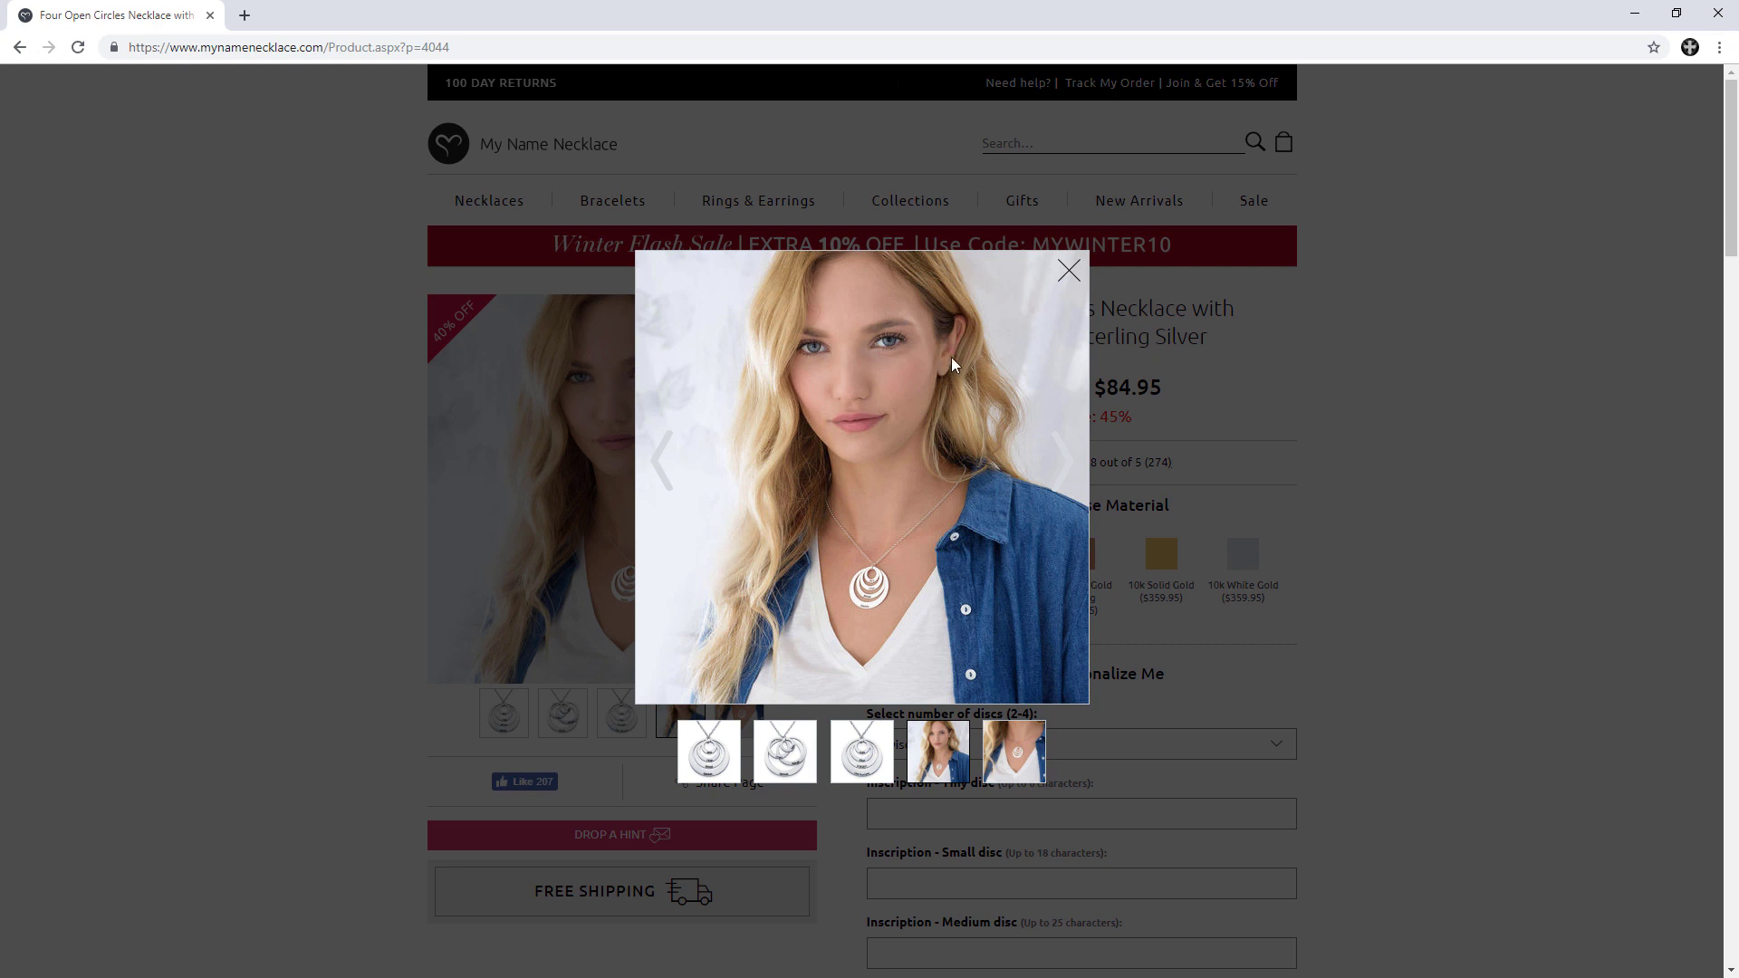
pyautogui.click(1070, 275)
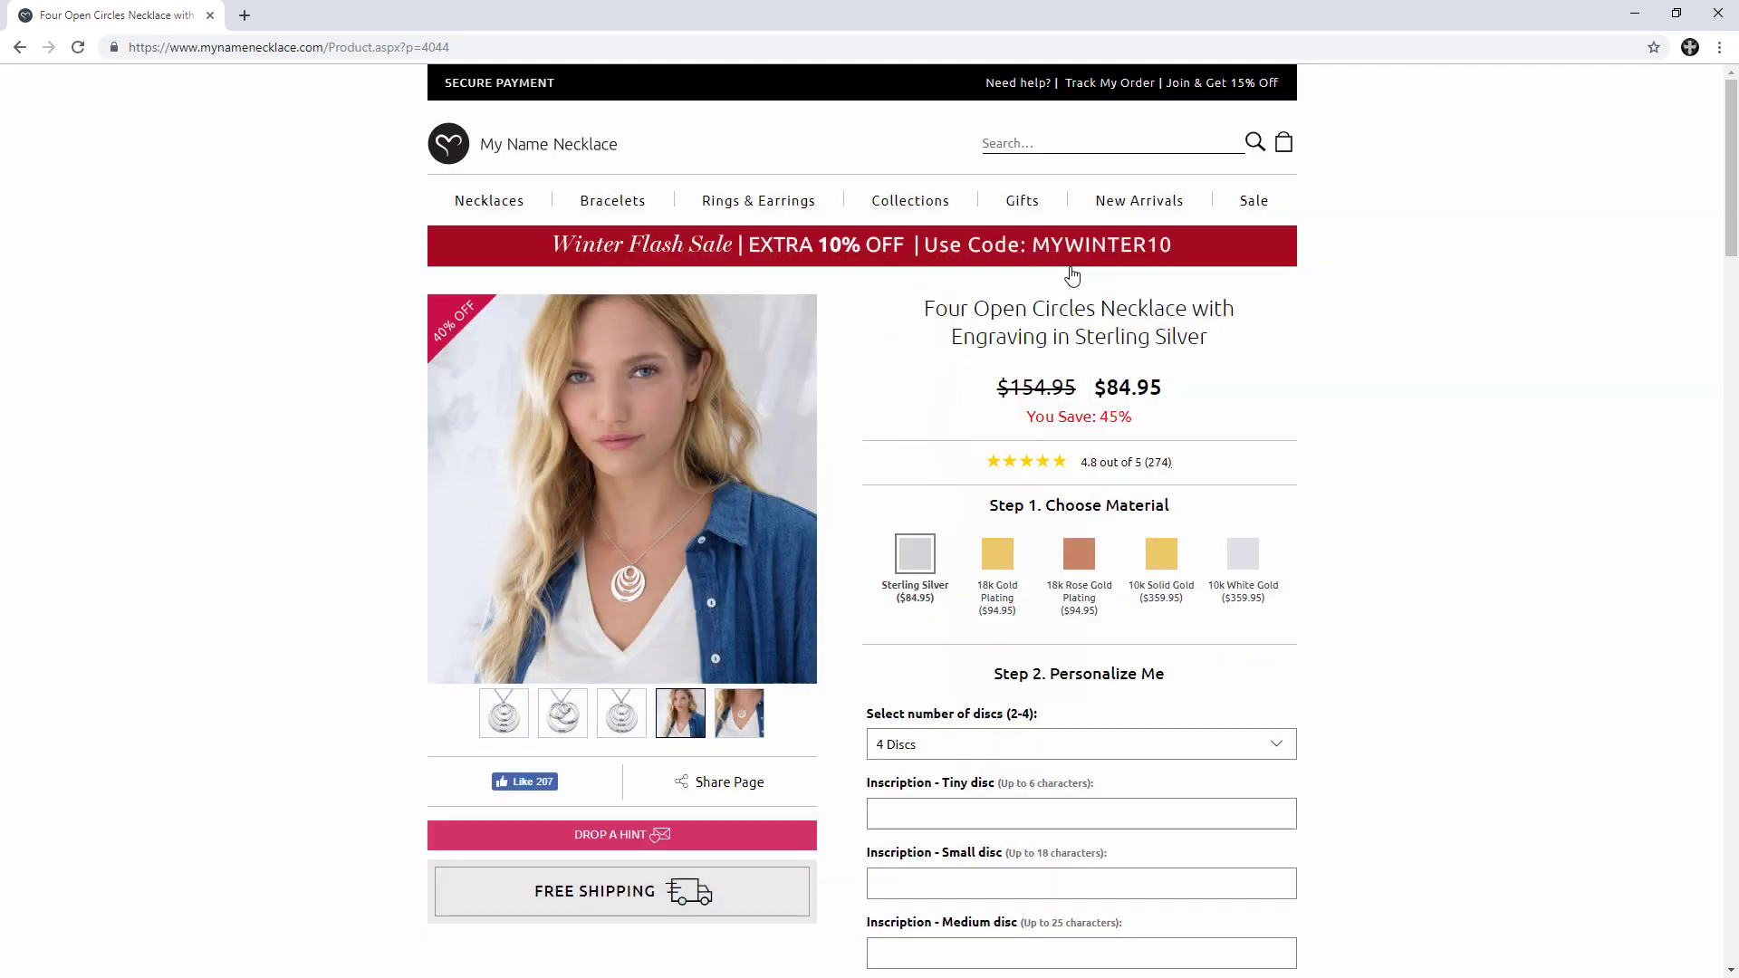
pyautogui.click(646, 427)
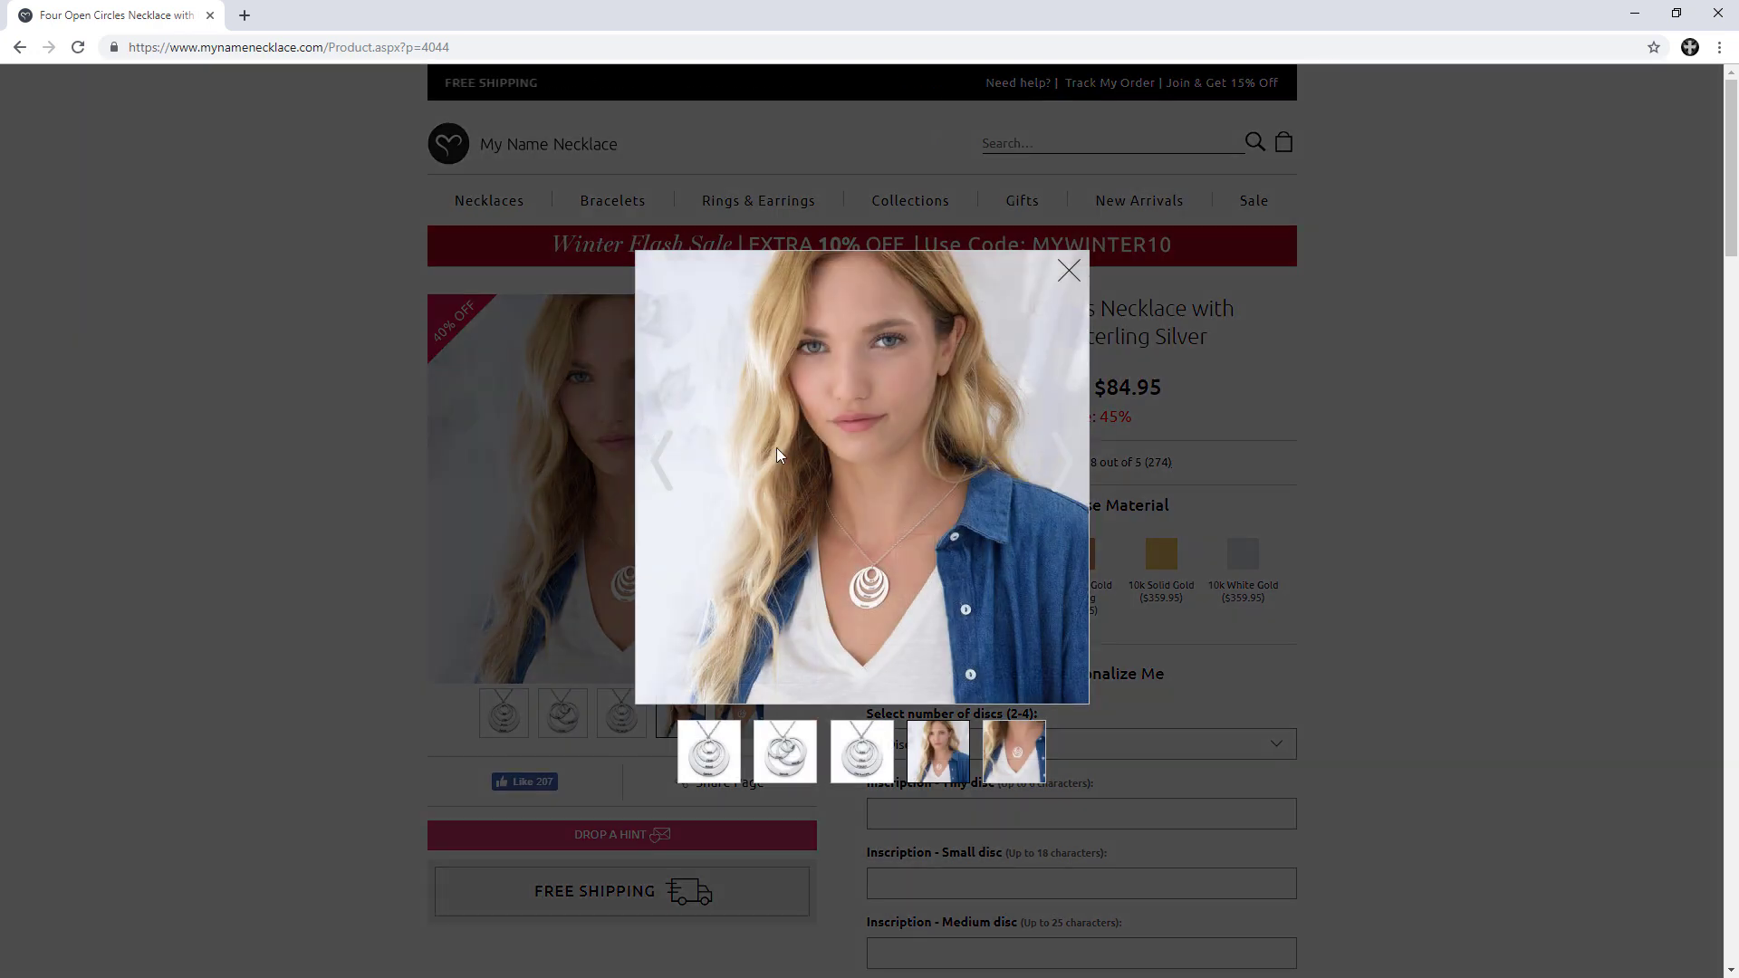
pyautogui.rightClick(834, 401)
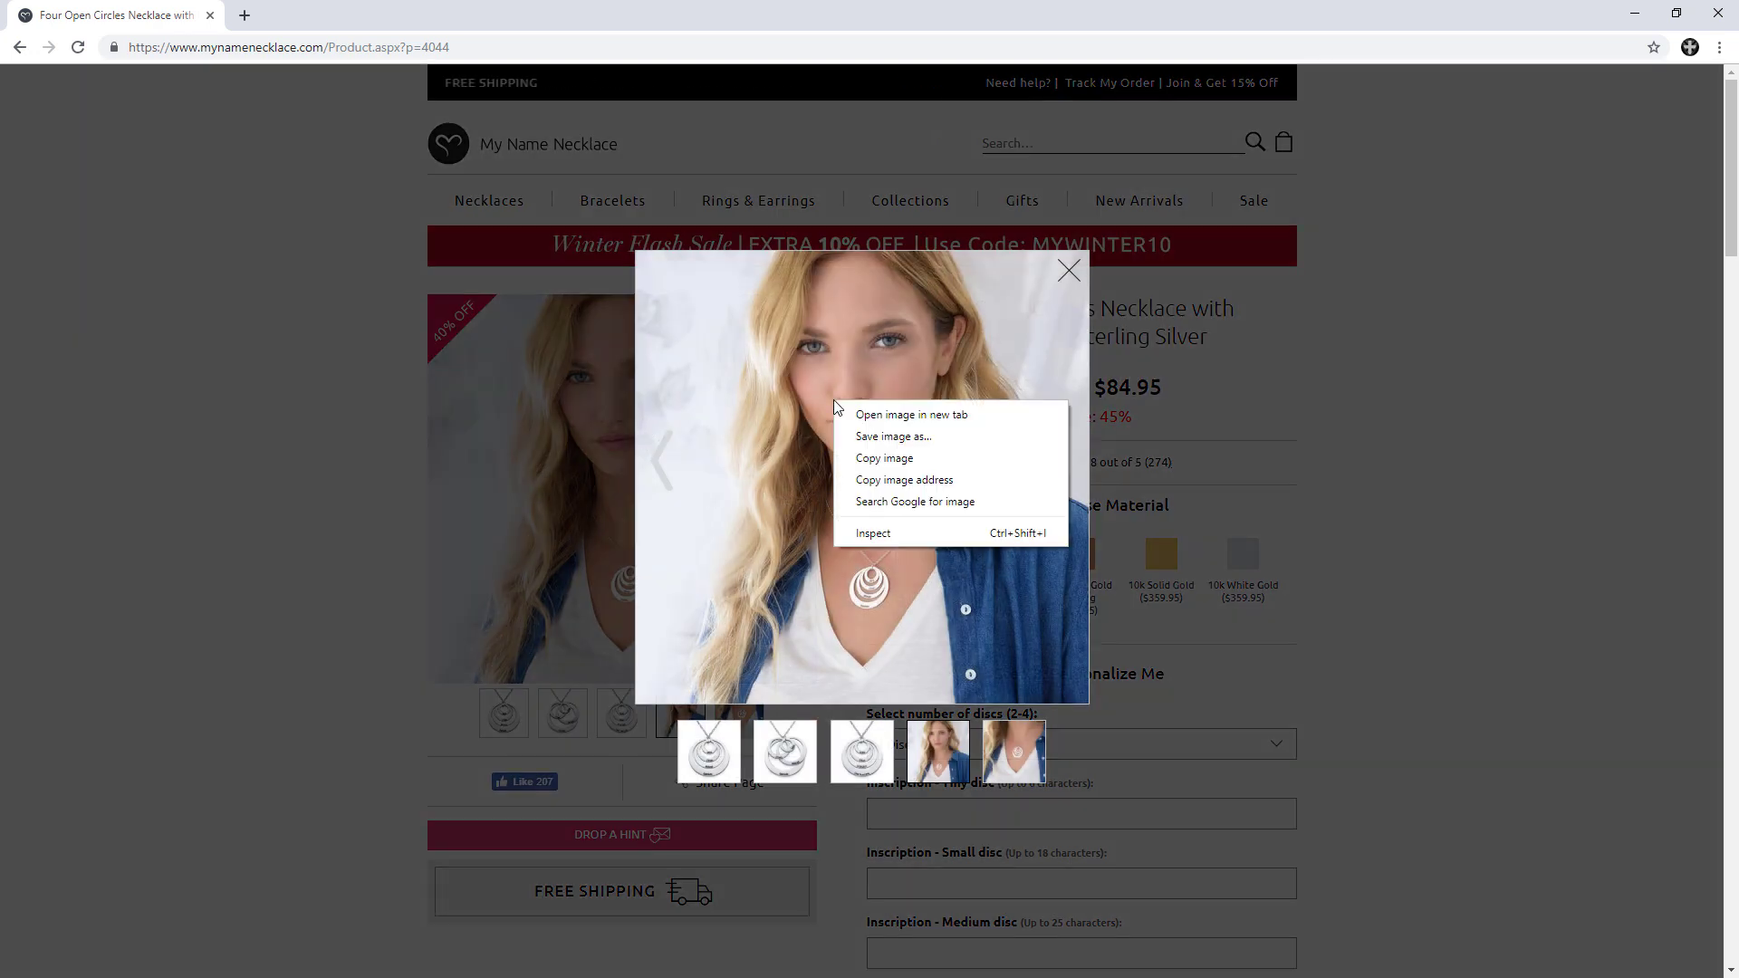
pyautogui.click(864, 437)
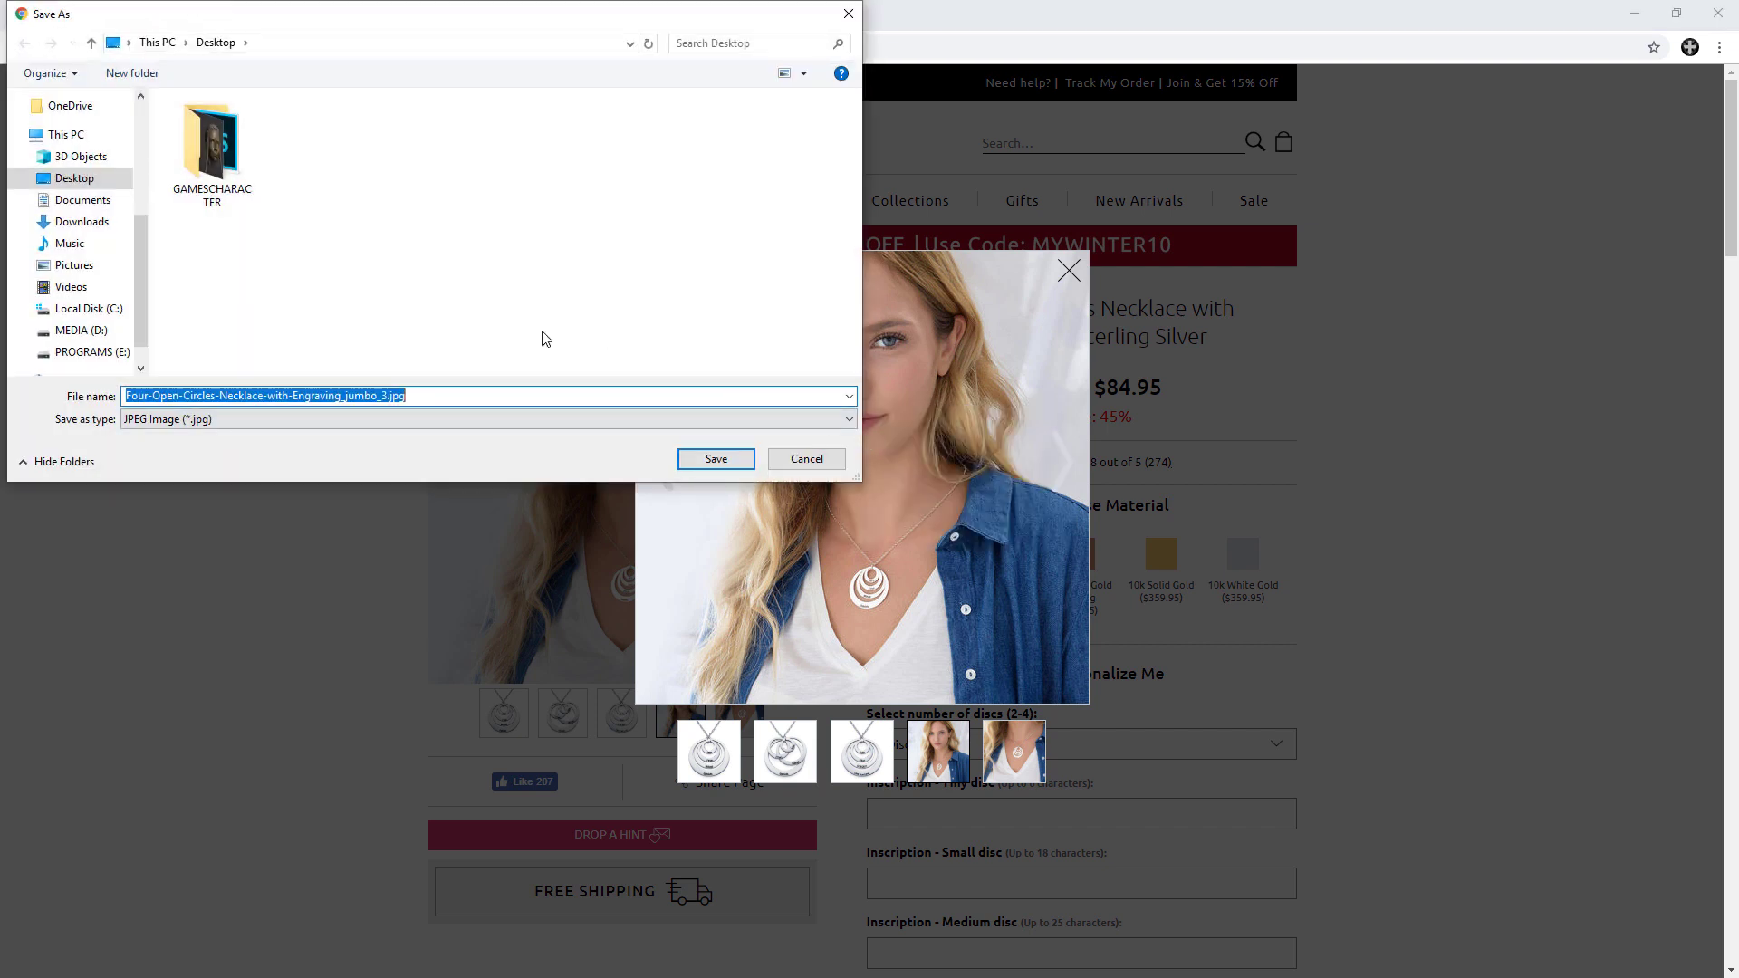
pyautogui.click(709, 466)
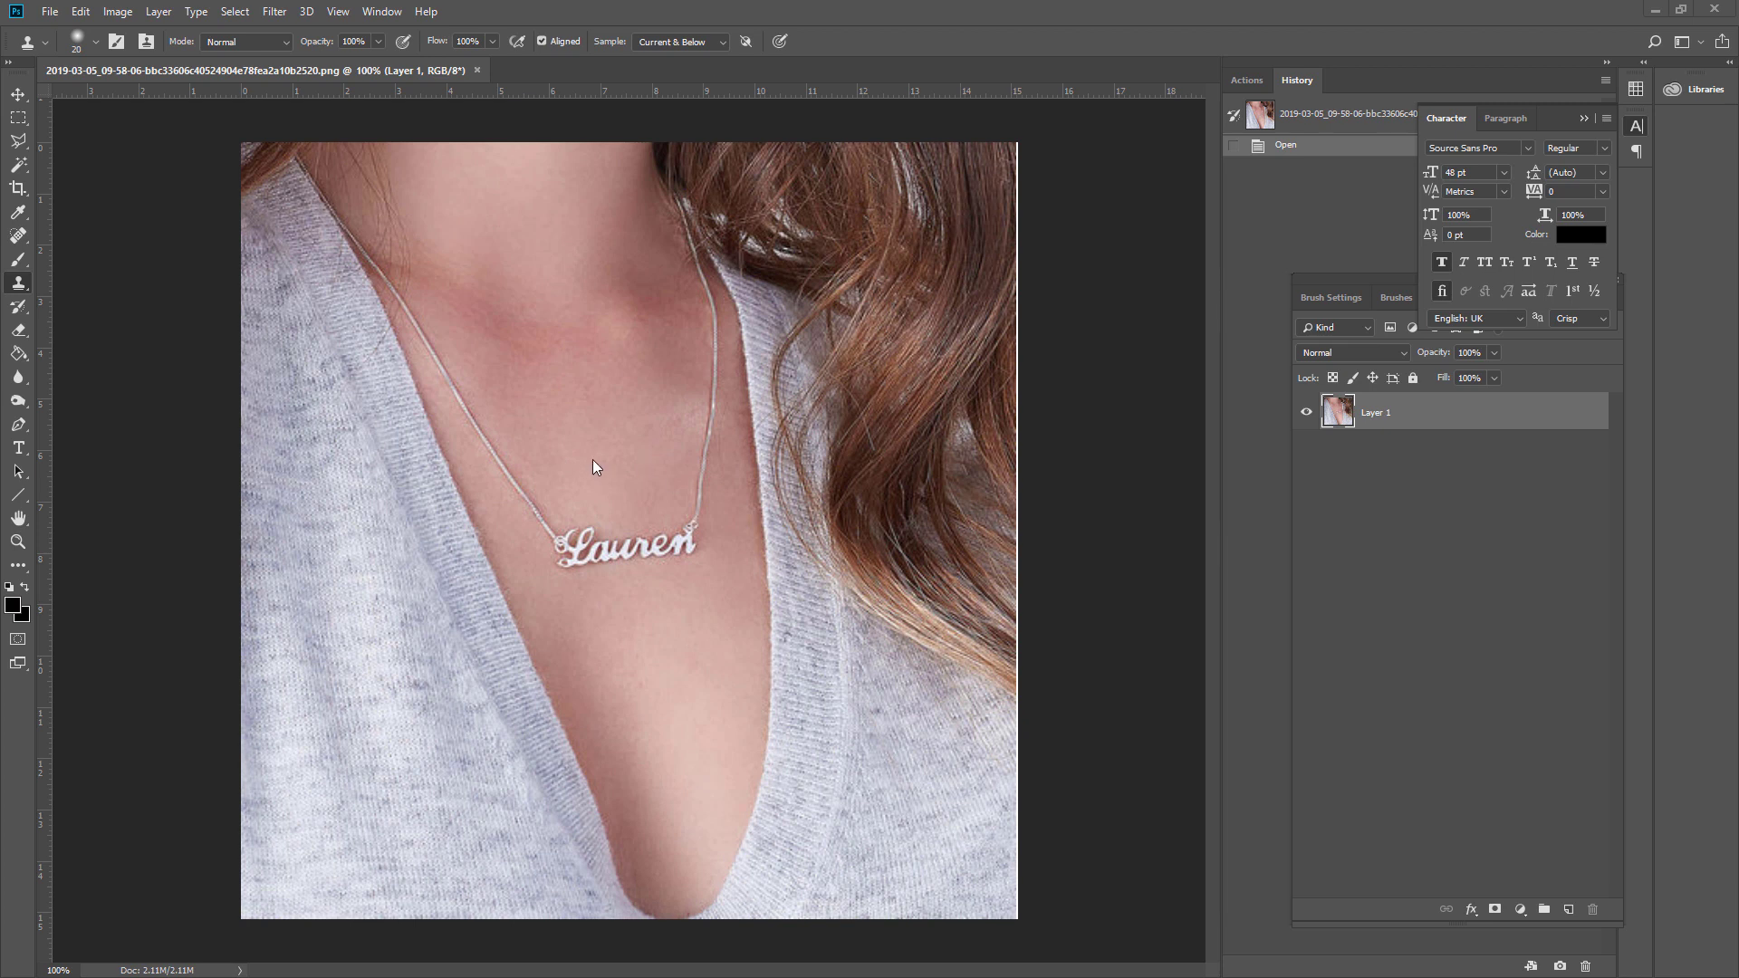
# - Check the canvas size of the worn-necklace photo in pixels without changing it
pyautogui.click(118, 11)
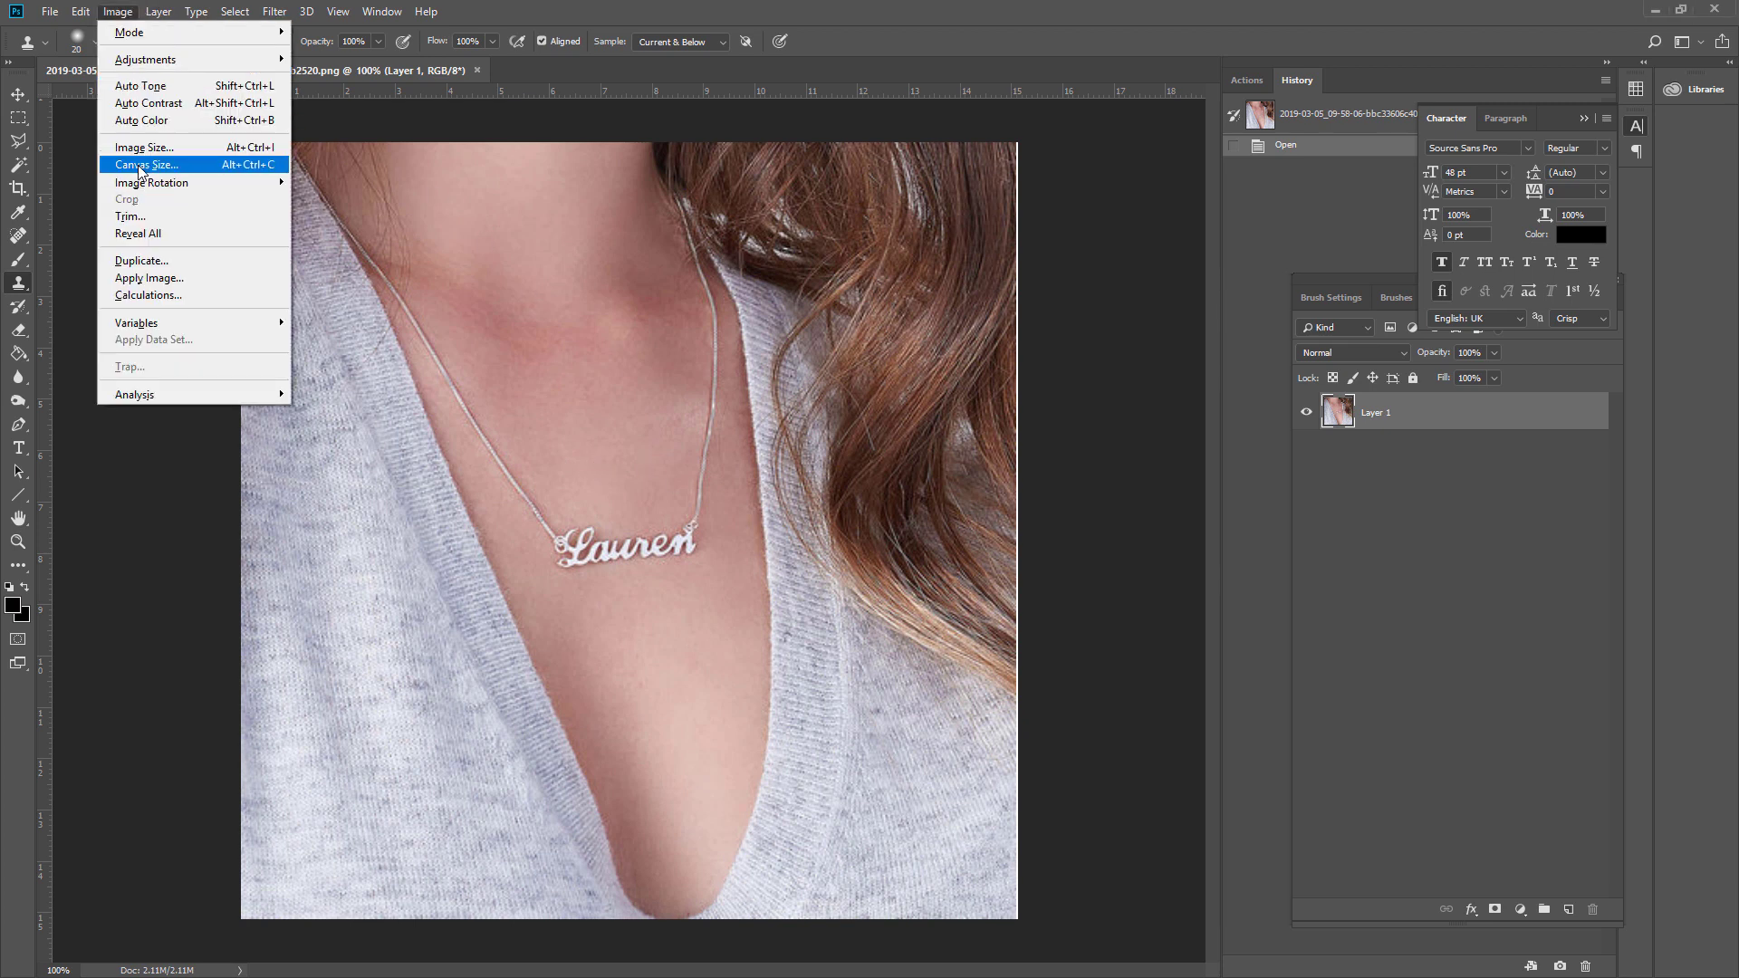
pyautogui.click(145, 164)
pyautogui.moveTo(629, 434); pyautogui.dragTo(569, 435)
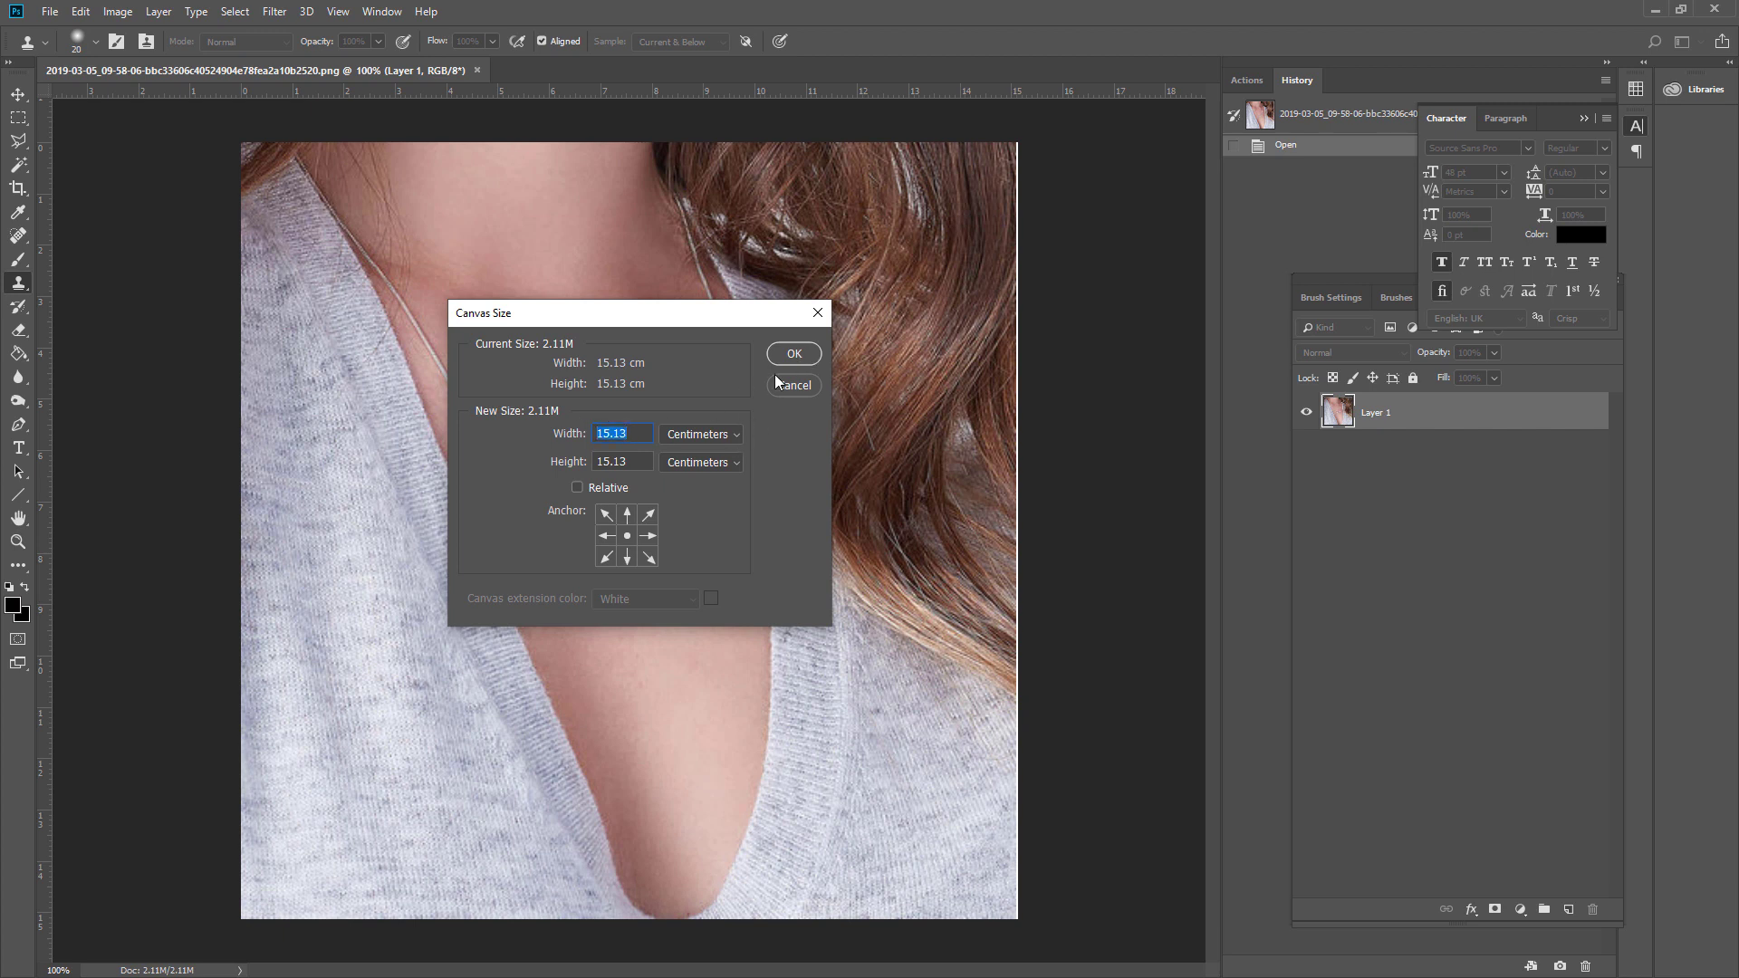
pyautogui.click(742, 437)
pyautogui.click(687, 468)
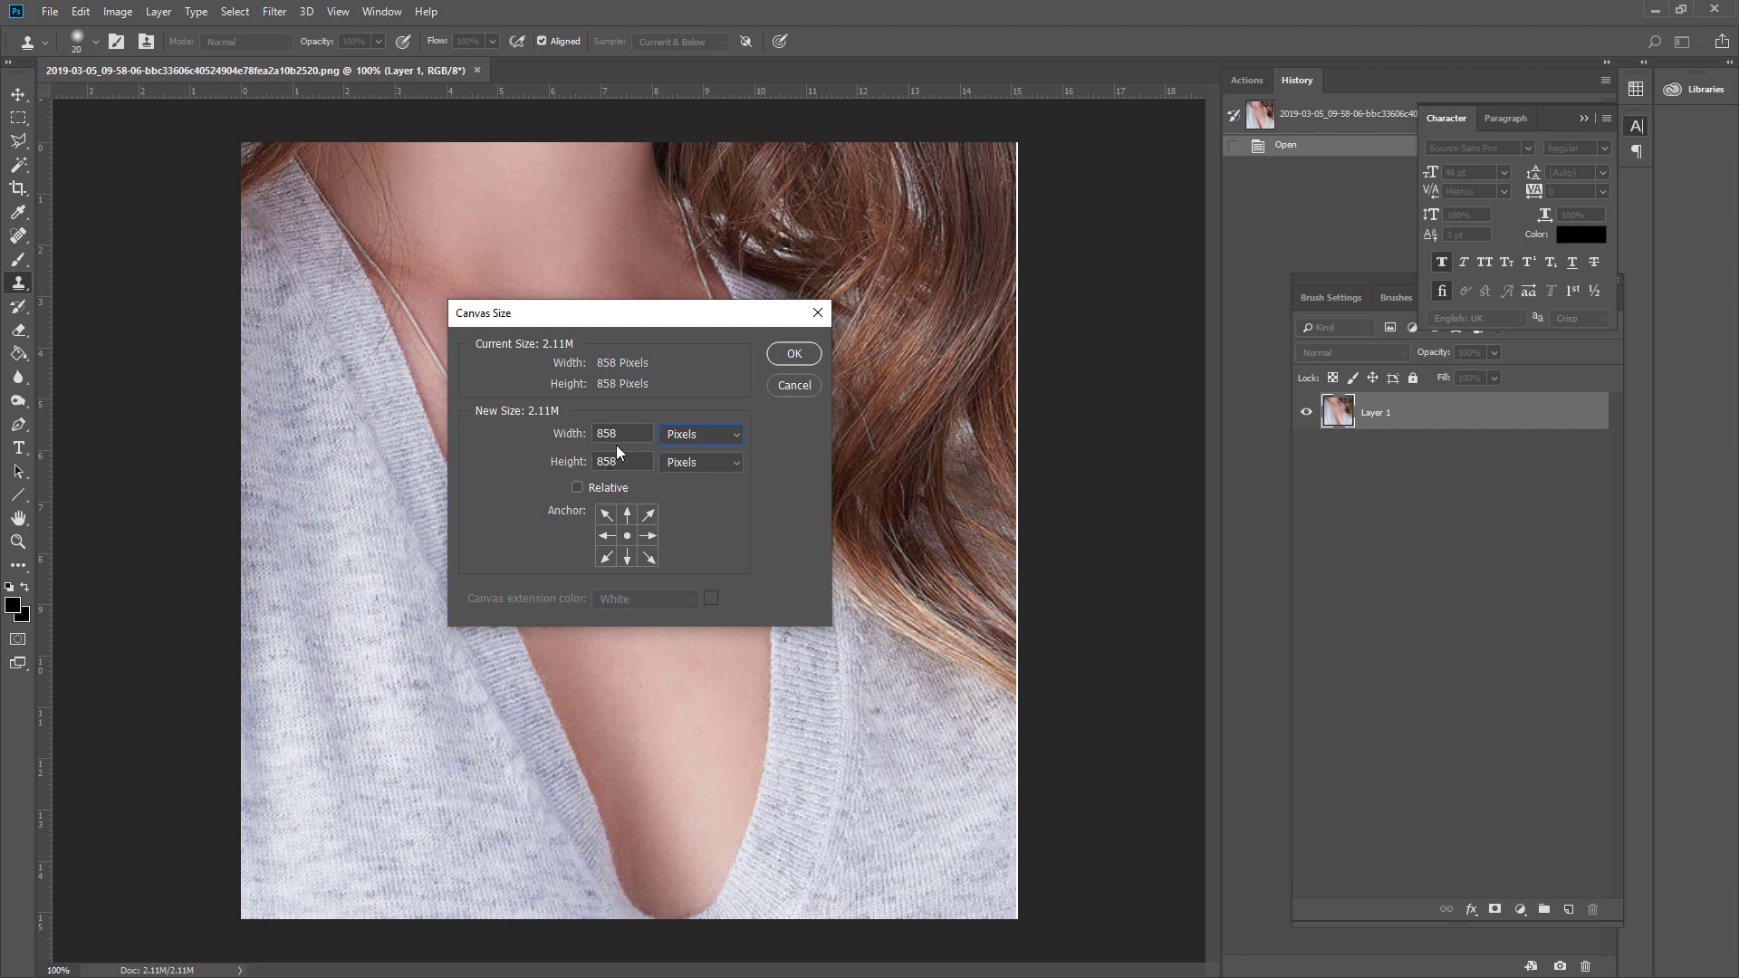
pyautogui.moveTo(621, 432)
pyautogui.mouseDown()
pyautogui.moveTo(597, 433)
pyautogui.moveTo(597, 459)
pyautogui.moveTo(604, 437)
pyautogui.mouseUp()
pyautogui.click(818, 314)
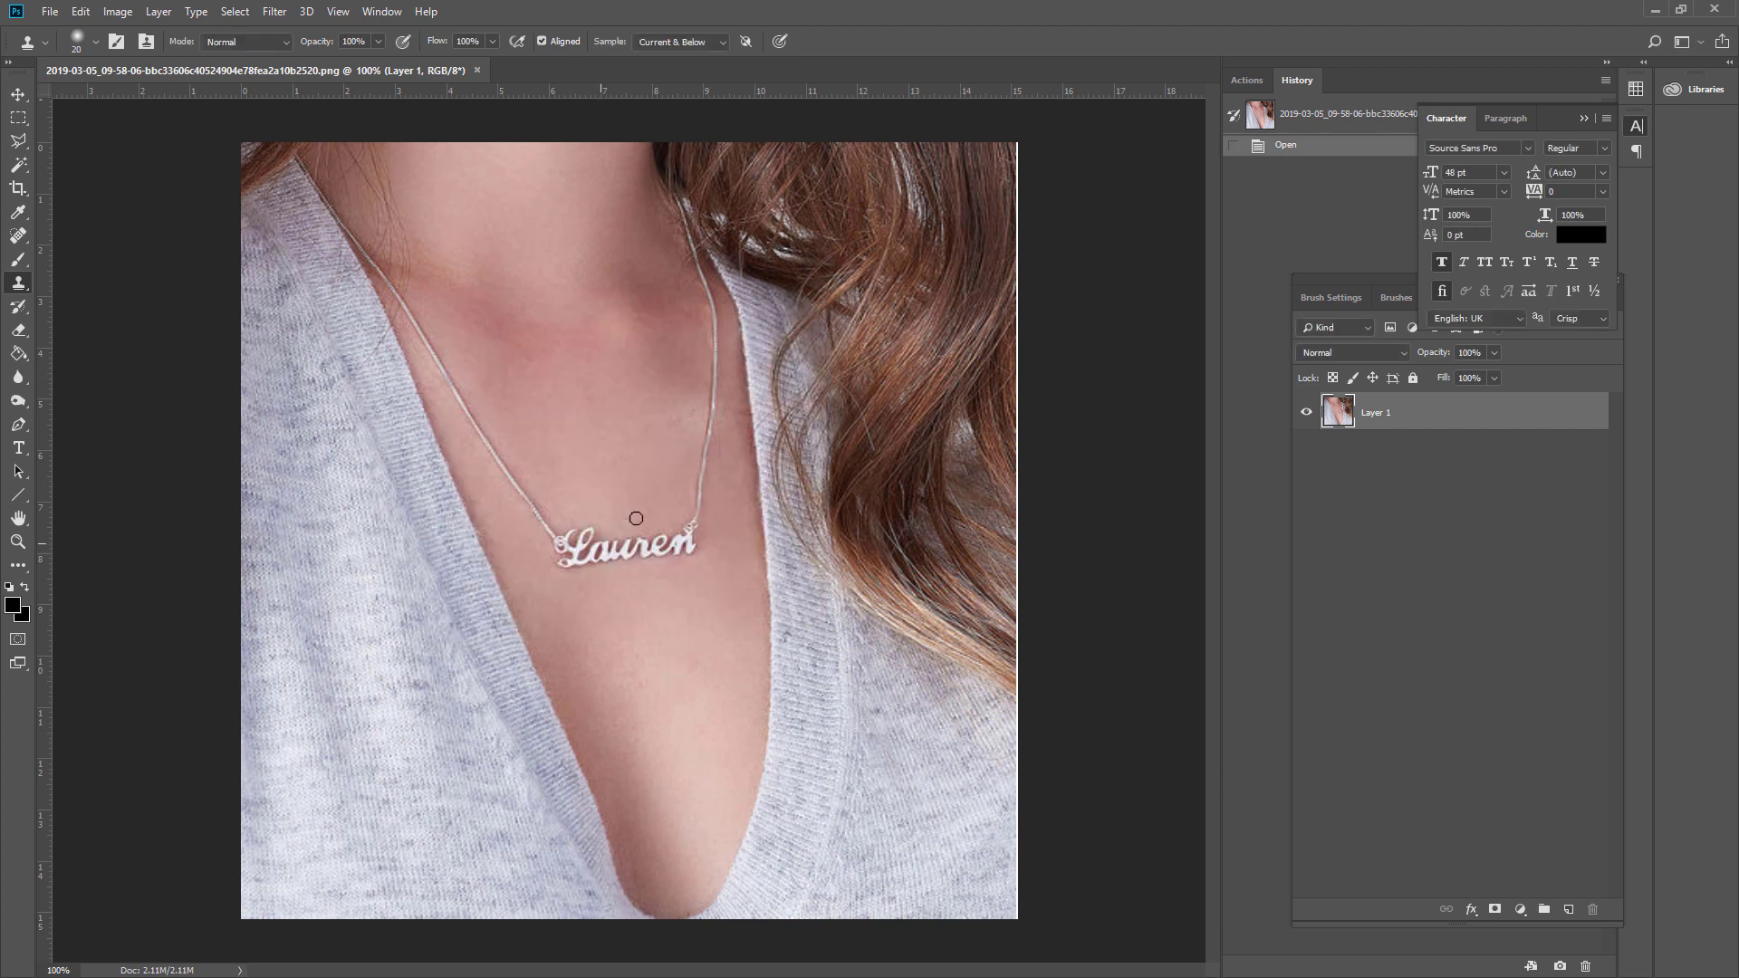
pyautogui.rightClick(1393, 414)
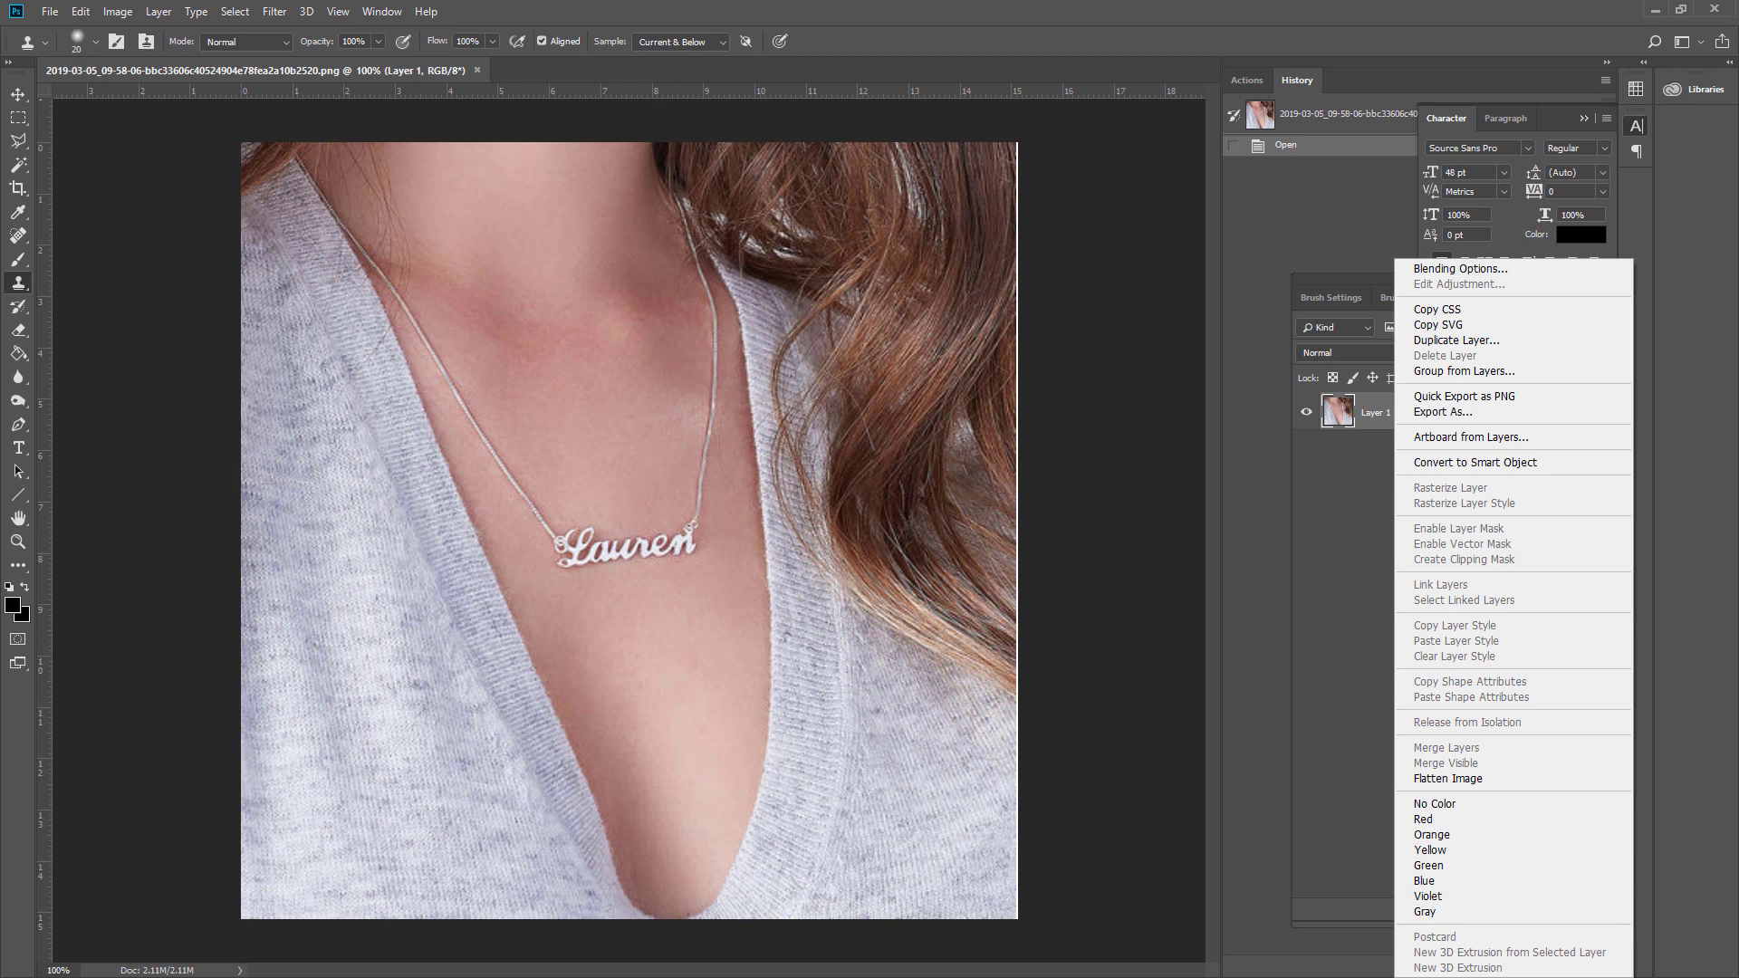
pyautogui.press('Escape')
# - Open the PNG of the silver name pendant on white from the images folder and compare it with the worn-necklace photo
pyautogui.hotkey('alt', 'Tab')
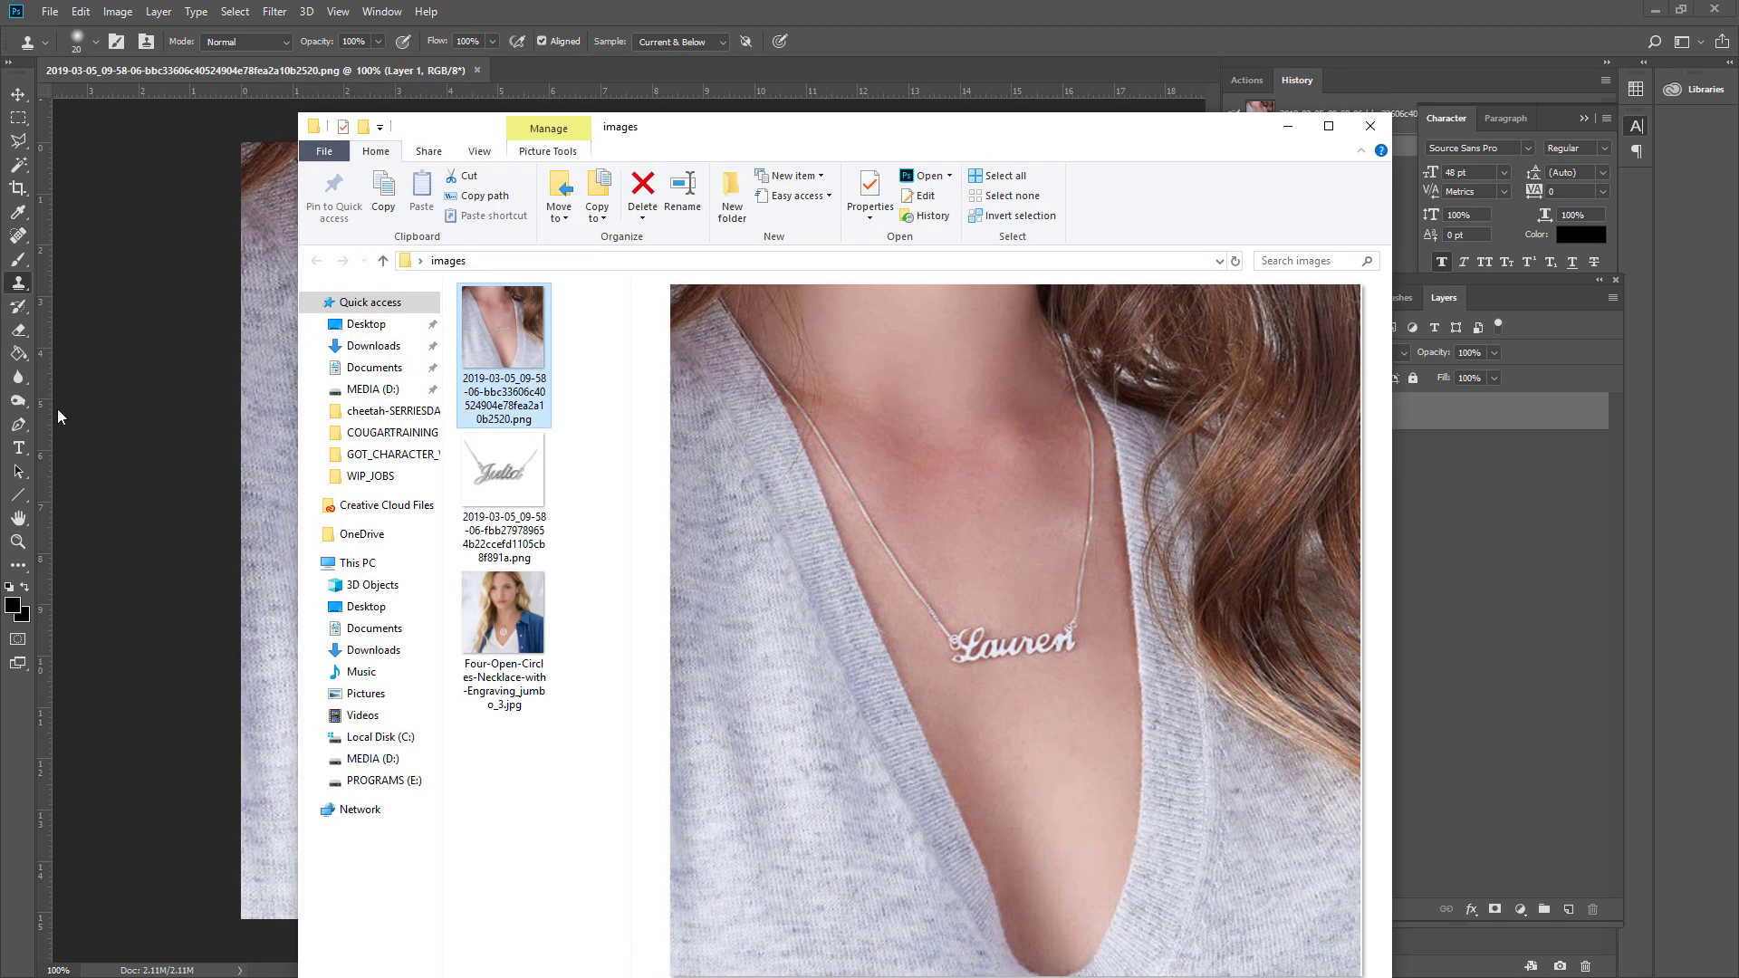
pyautogui.click(512, 475)
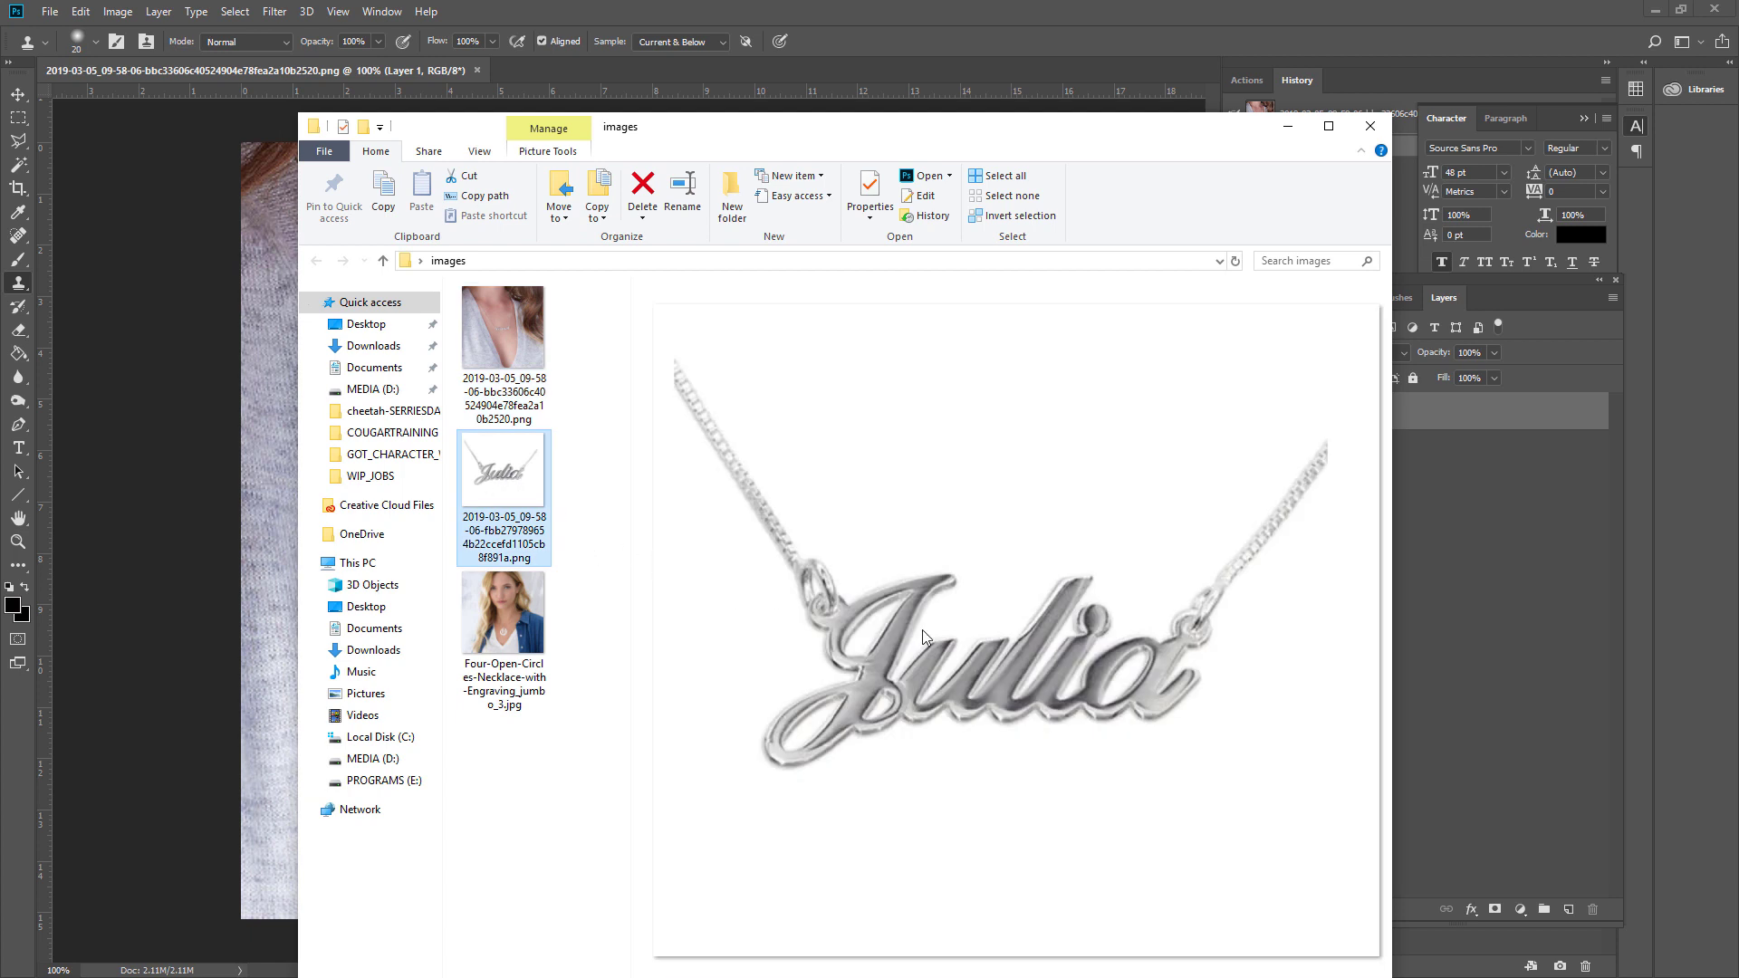
pyautogui.doubleClick(507, 480)
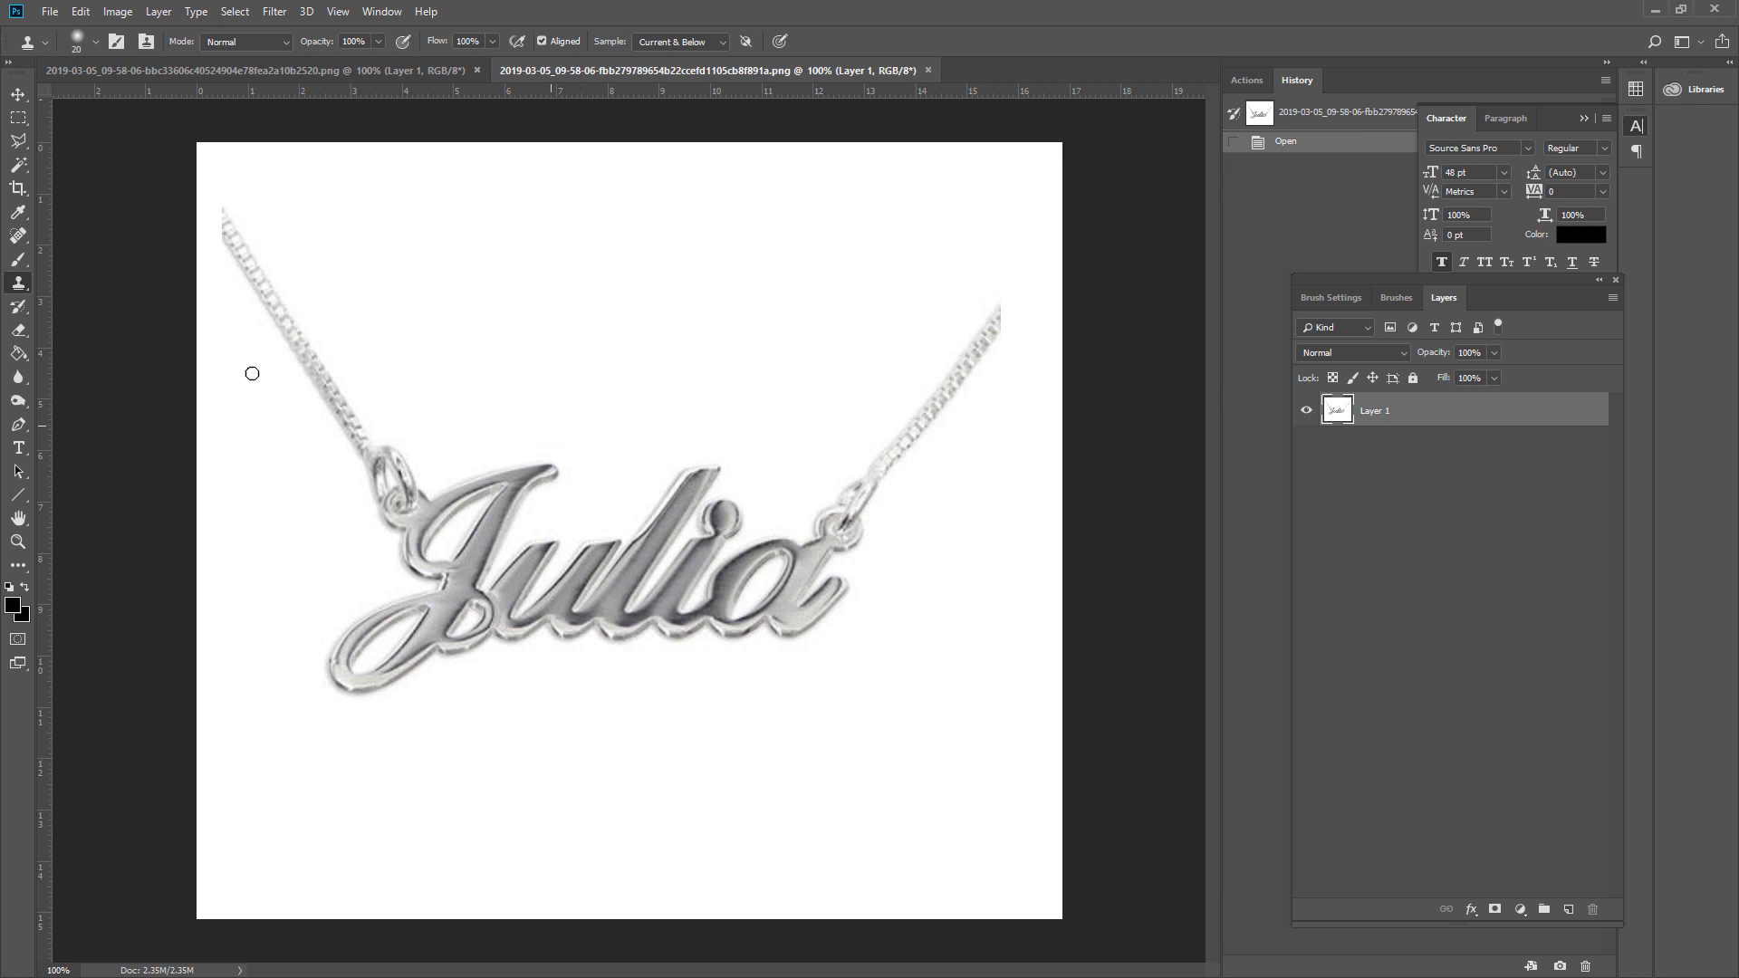
pyautogui.click(297, 73)
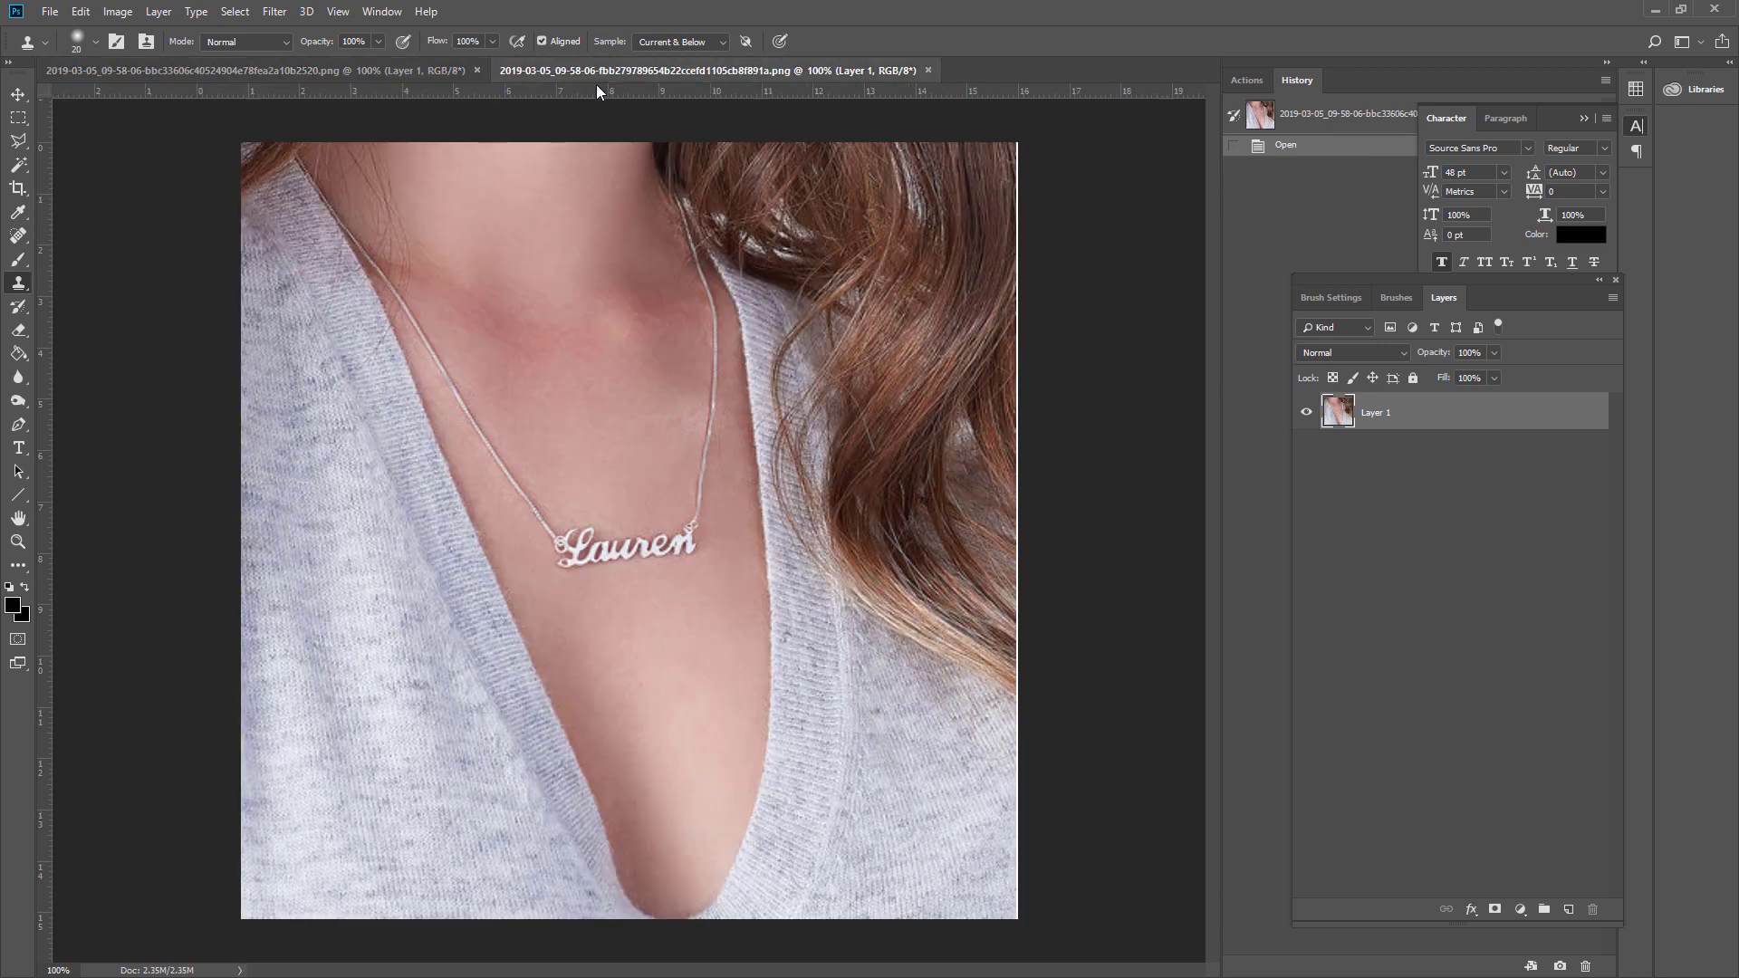
pyautogui.click(599, 72)
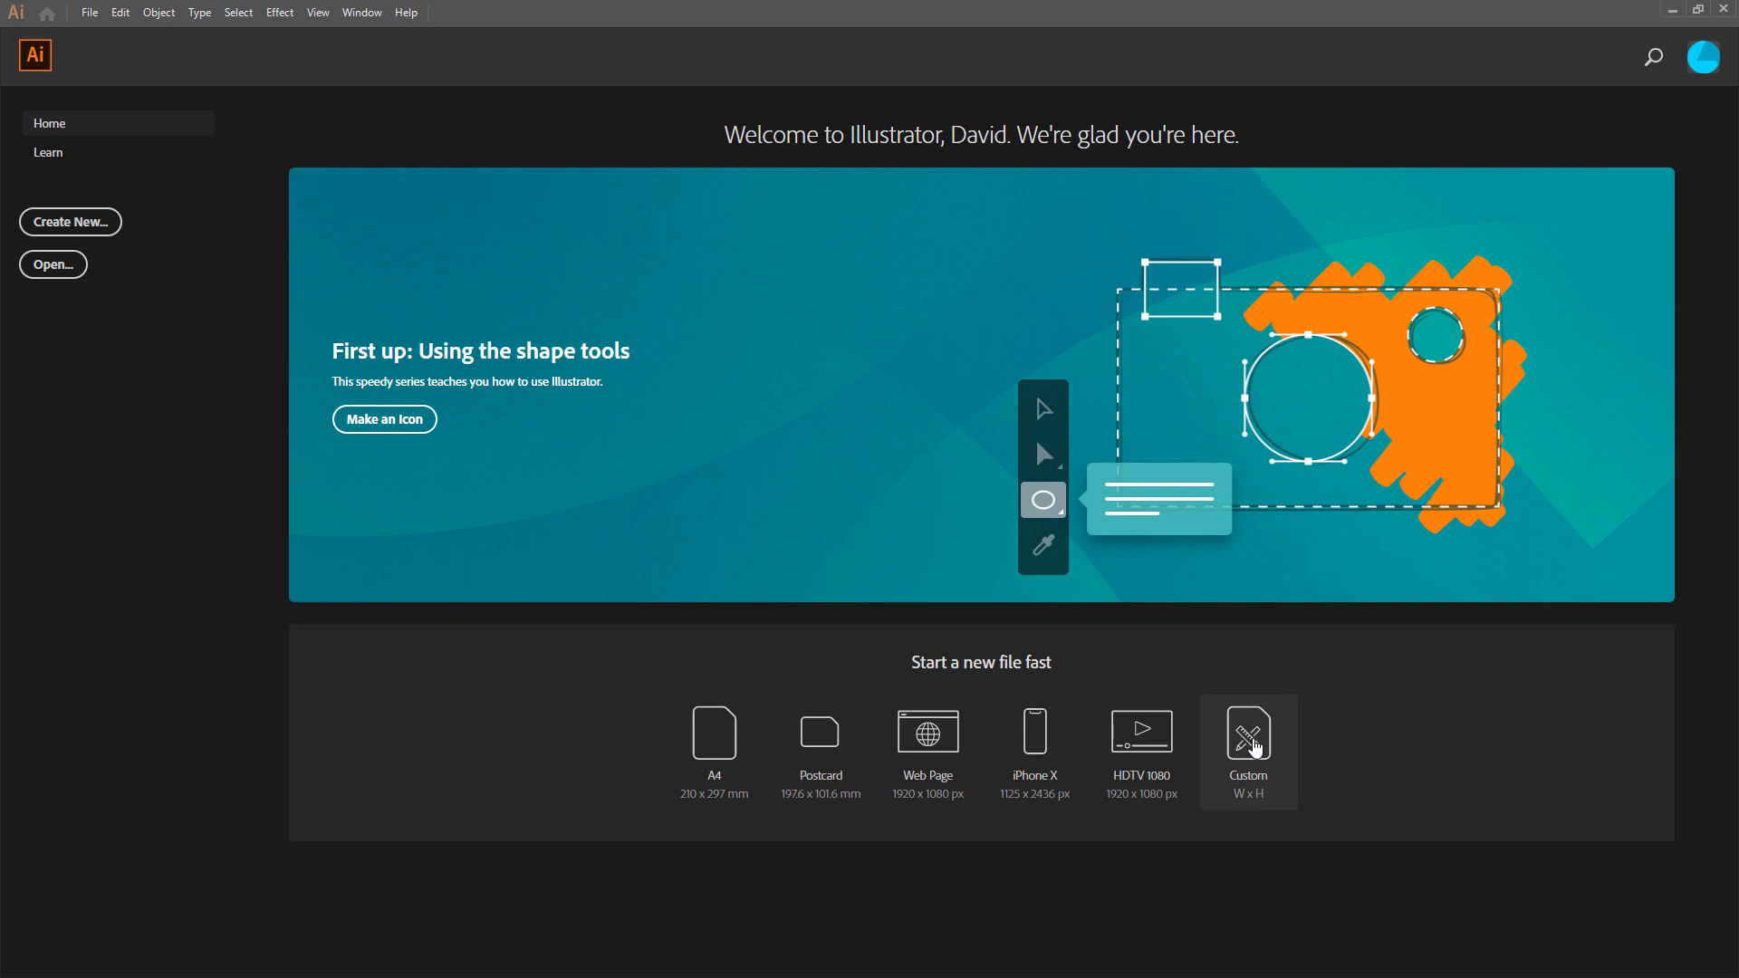
# - Create a new custom document of 210 x 210 mm with one artboard and postpone the software update reminder
pyautogui.click(1256, 747)
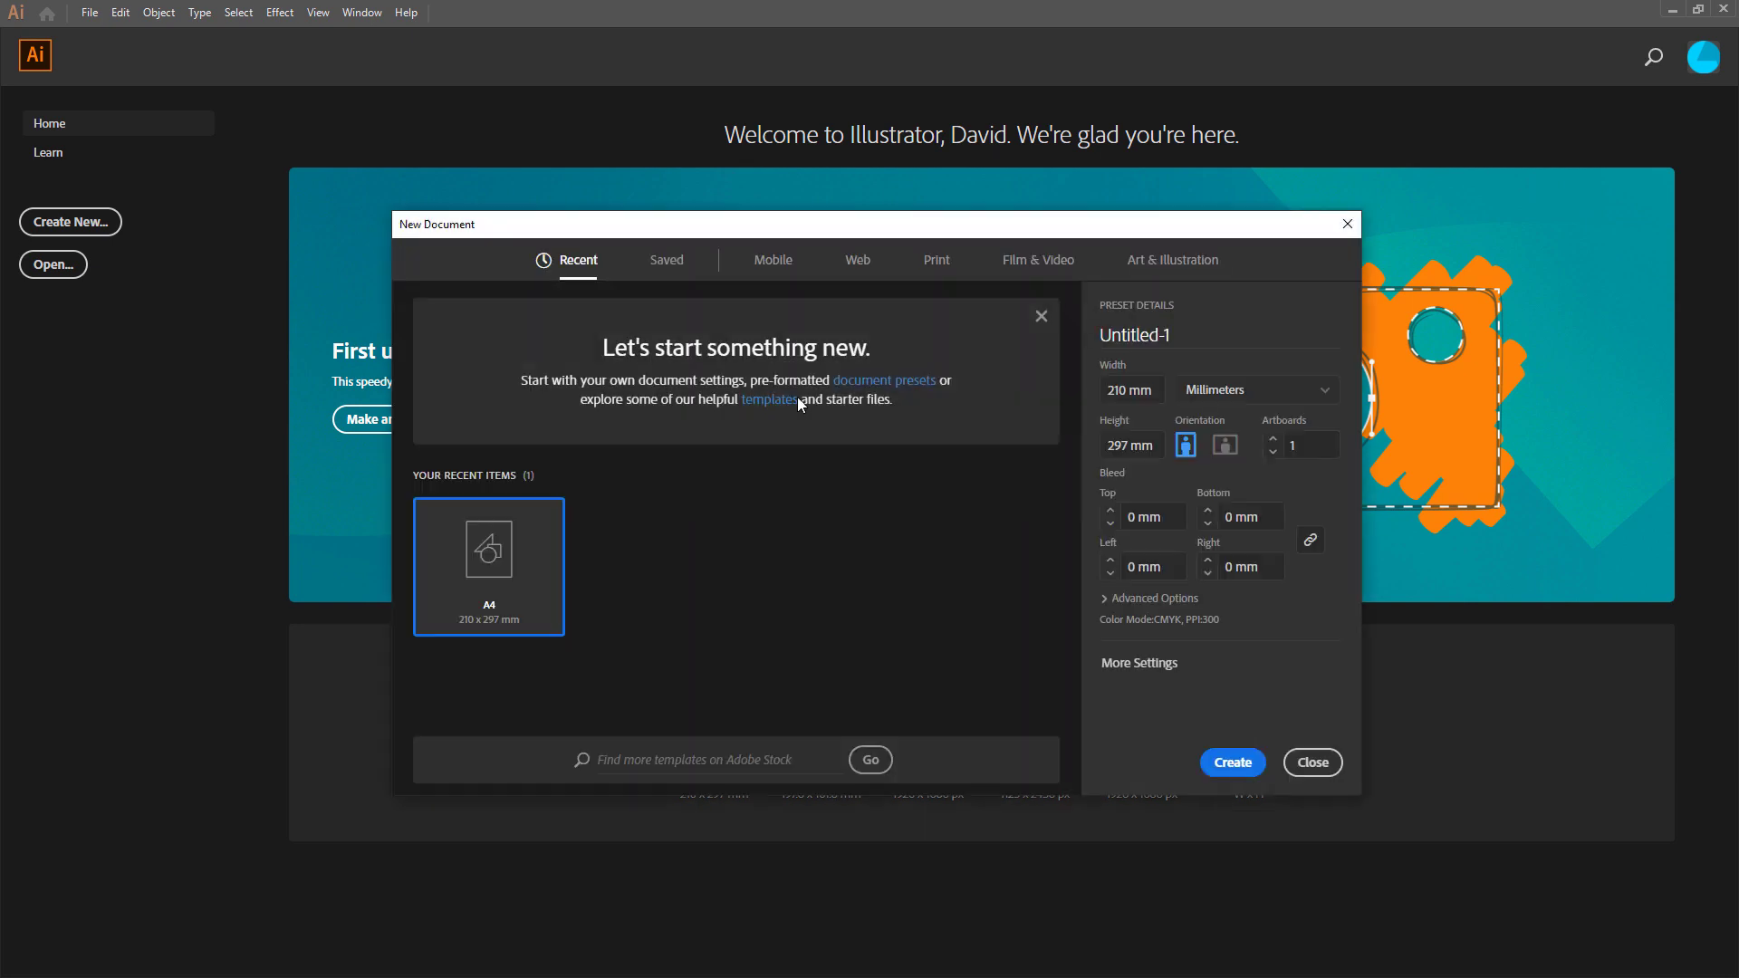
pyautogui.click(1156, 392)
pyautogui.click(1132, 443)
pyautogui.write('210')
pyautogui.click(1228, 766)
pyautogui.click(1239, 766)
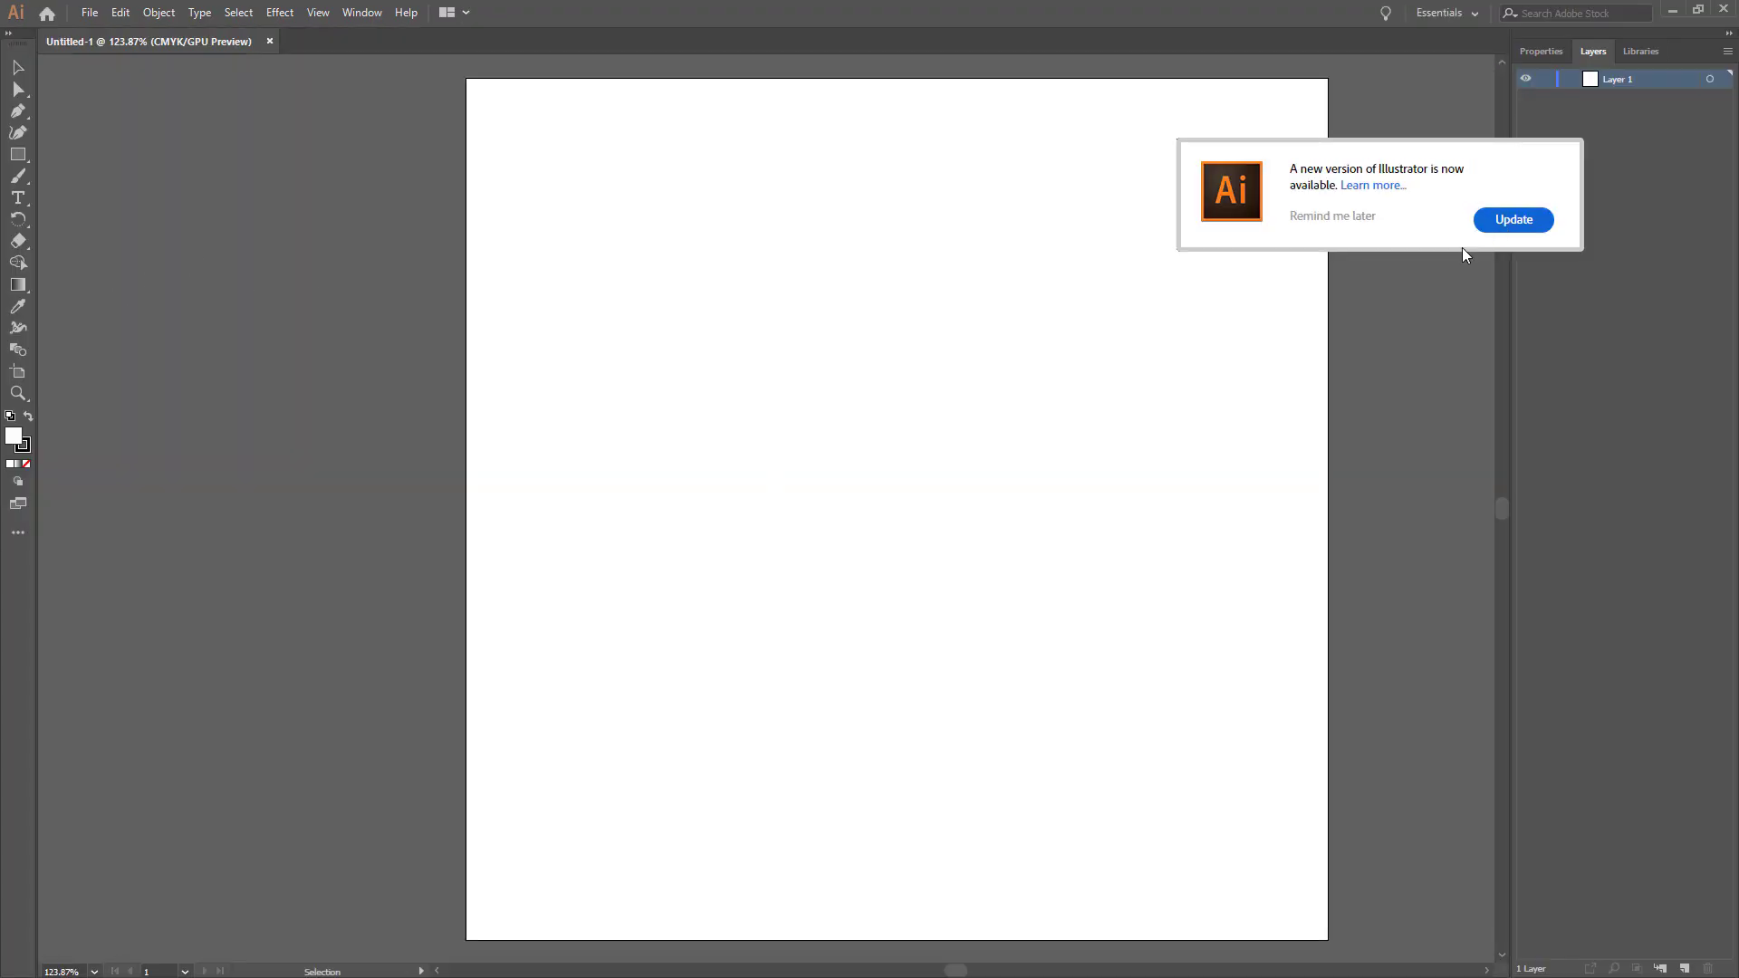
pyautogui.click(1340, 225)
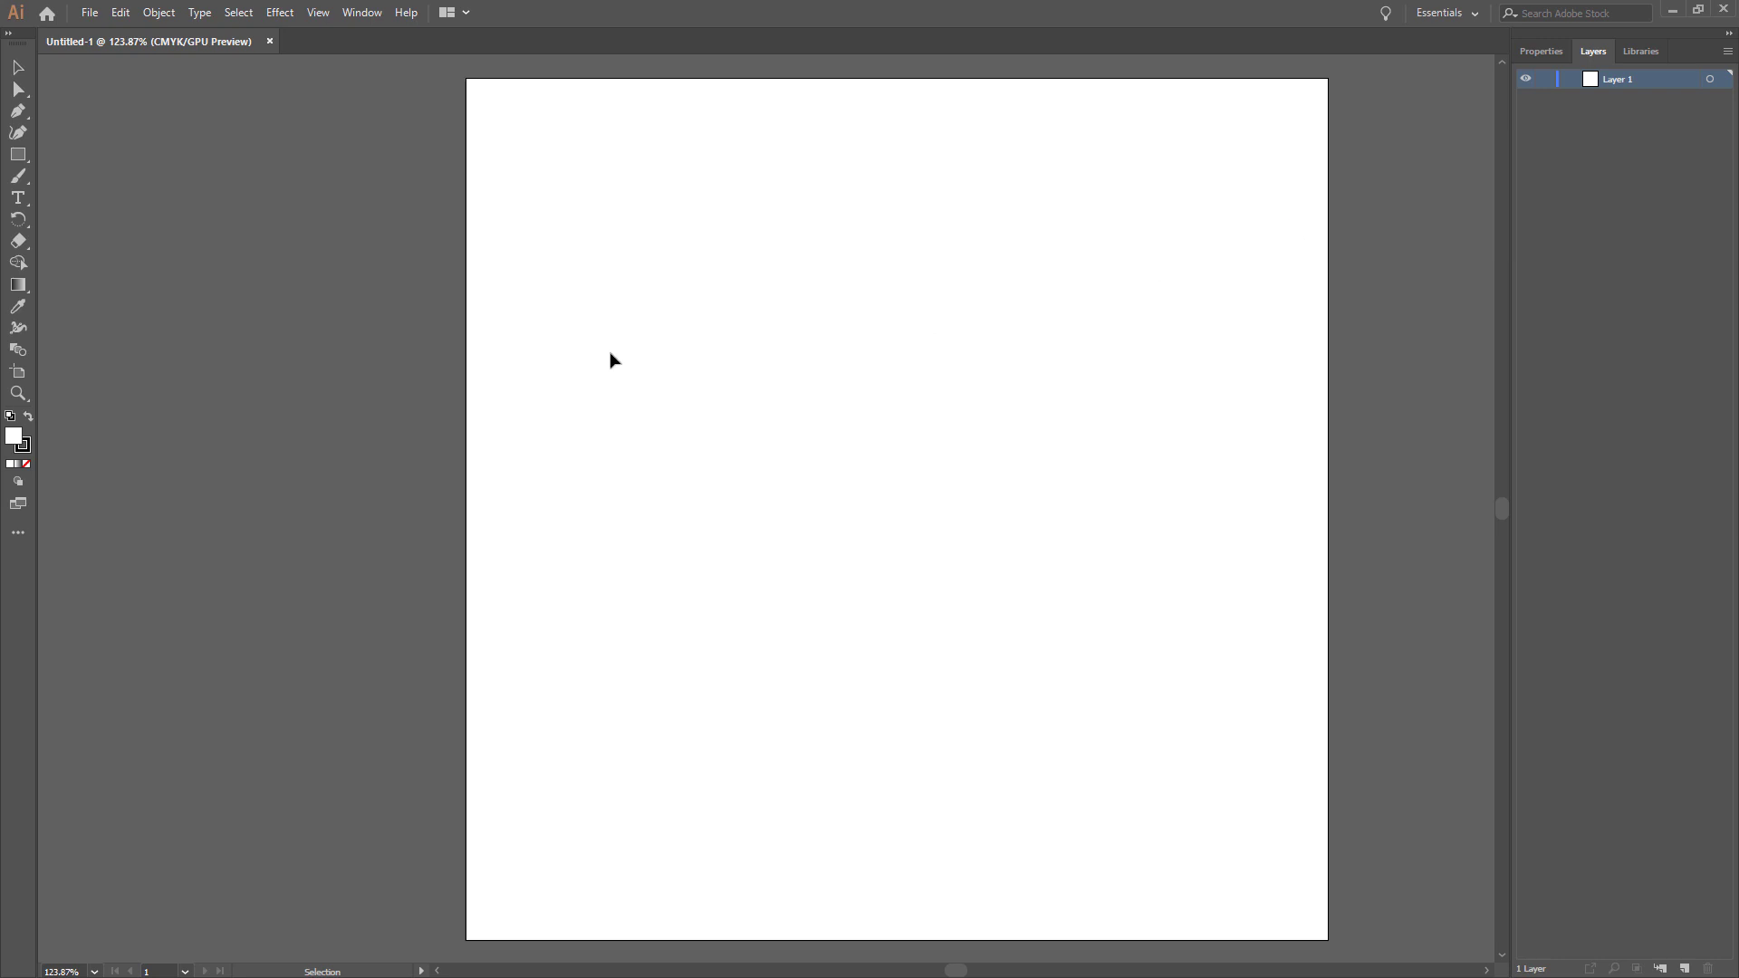
# - Draw a wide text area across the middle of the artboard and enter the pendant's first name, correcting its spelling
pyautogui.press('m')
pyautogui.moveTo(592, 309); pyautogui.dragTo(1174, 608)
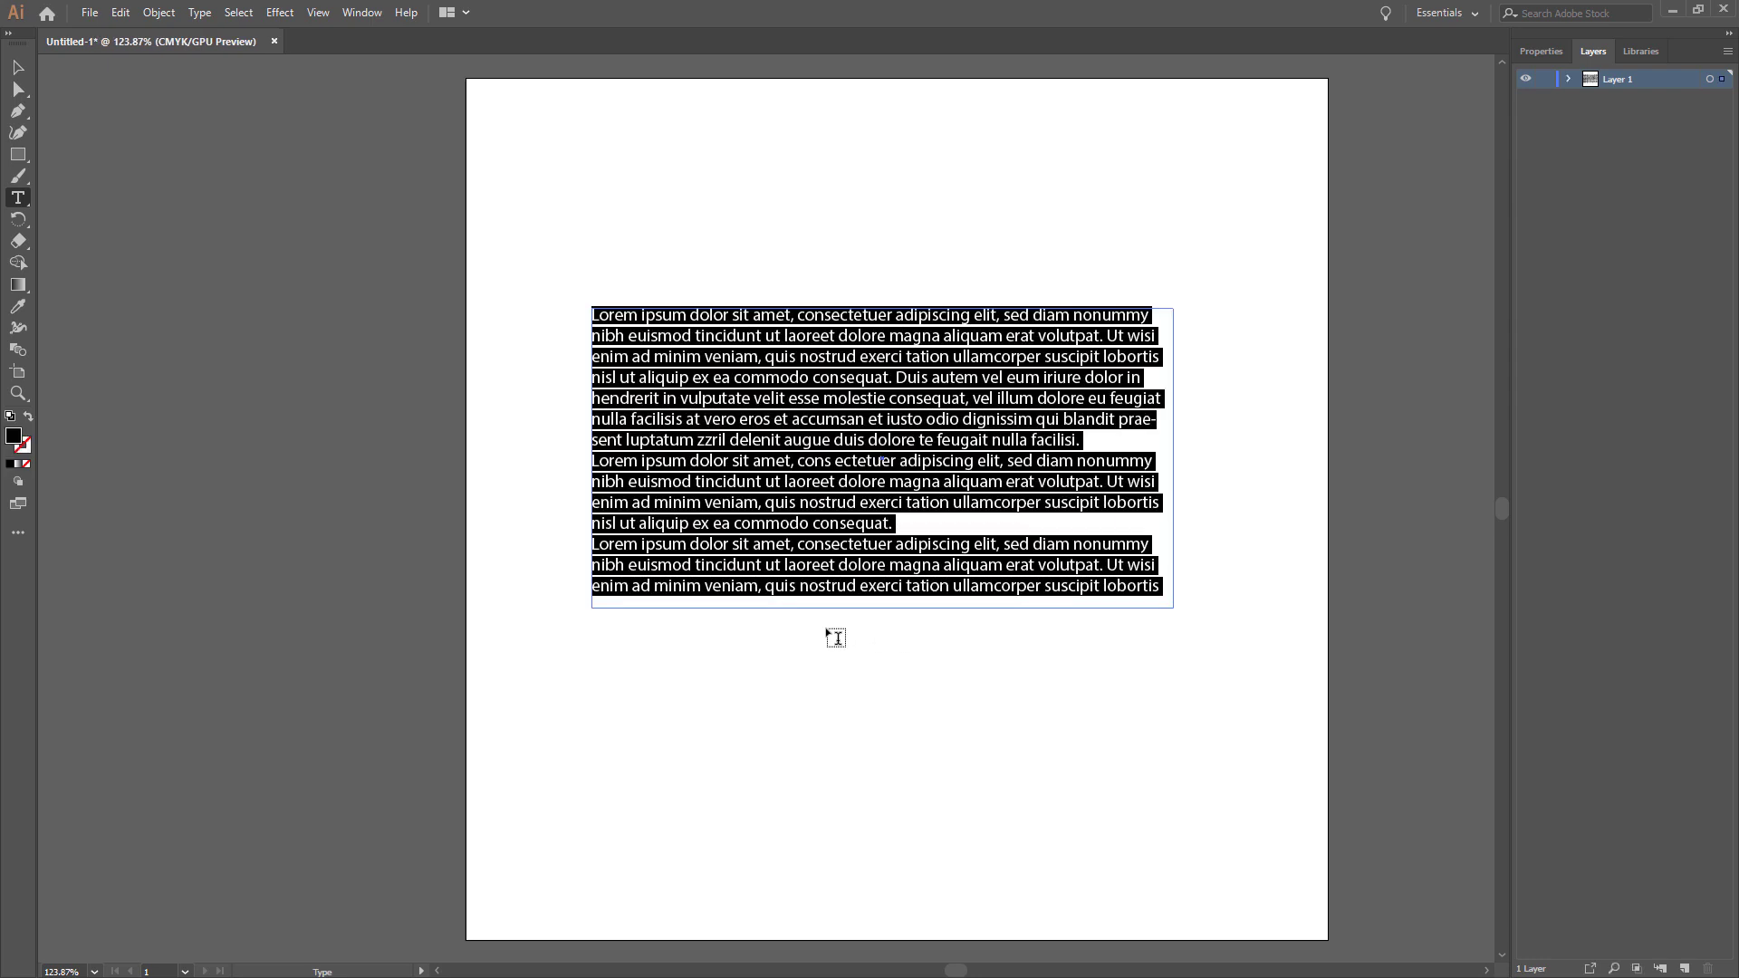
pyautogui.write('Ar')
pyautogui.press('BackSpace')
pyautogui.write('drinana')
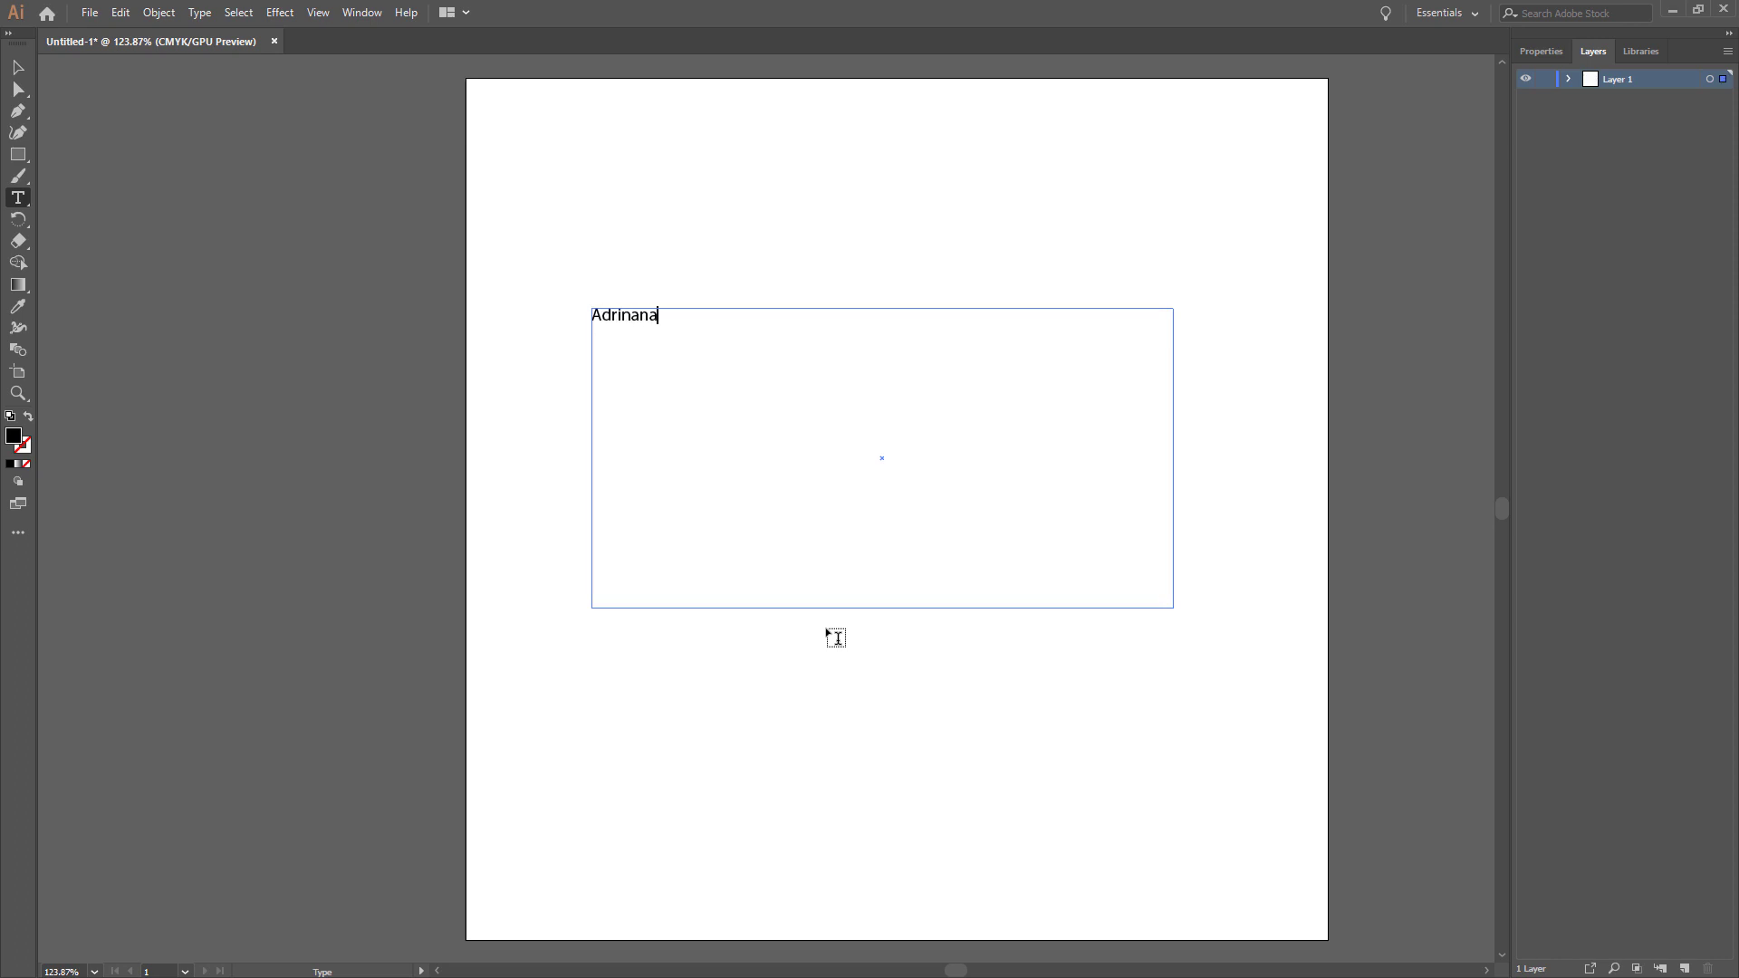
pyautogui.moveTo(661, 314); pyautogui.dragTo(622, 316)
pyautogui.write('a')
# - Set the font of the pendant name text to Segoe Script Bold
pyautogui.moveTo(675, 317); pyautogui.dragTo(473, 306)
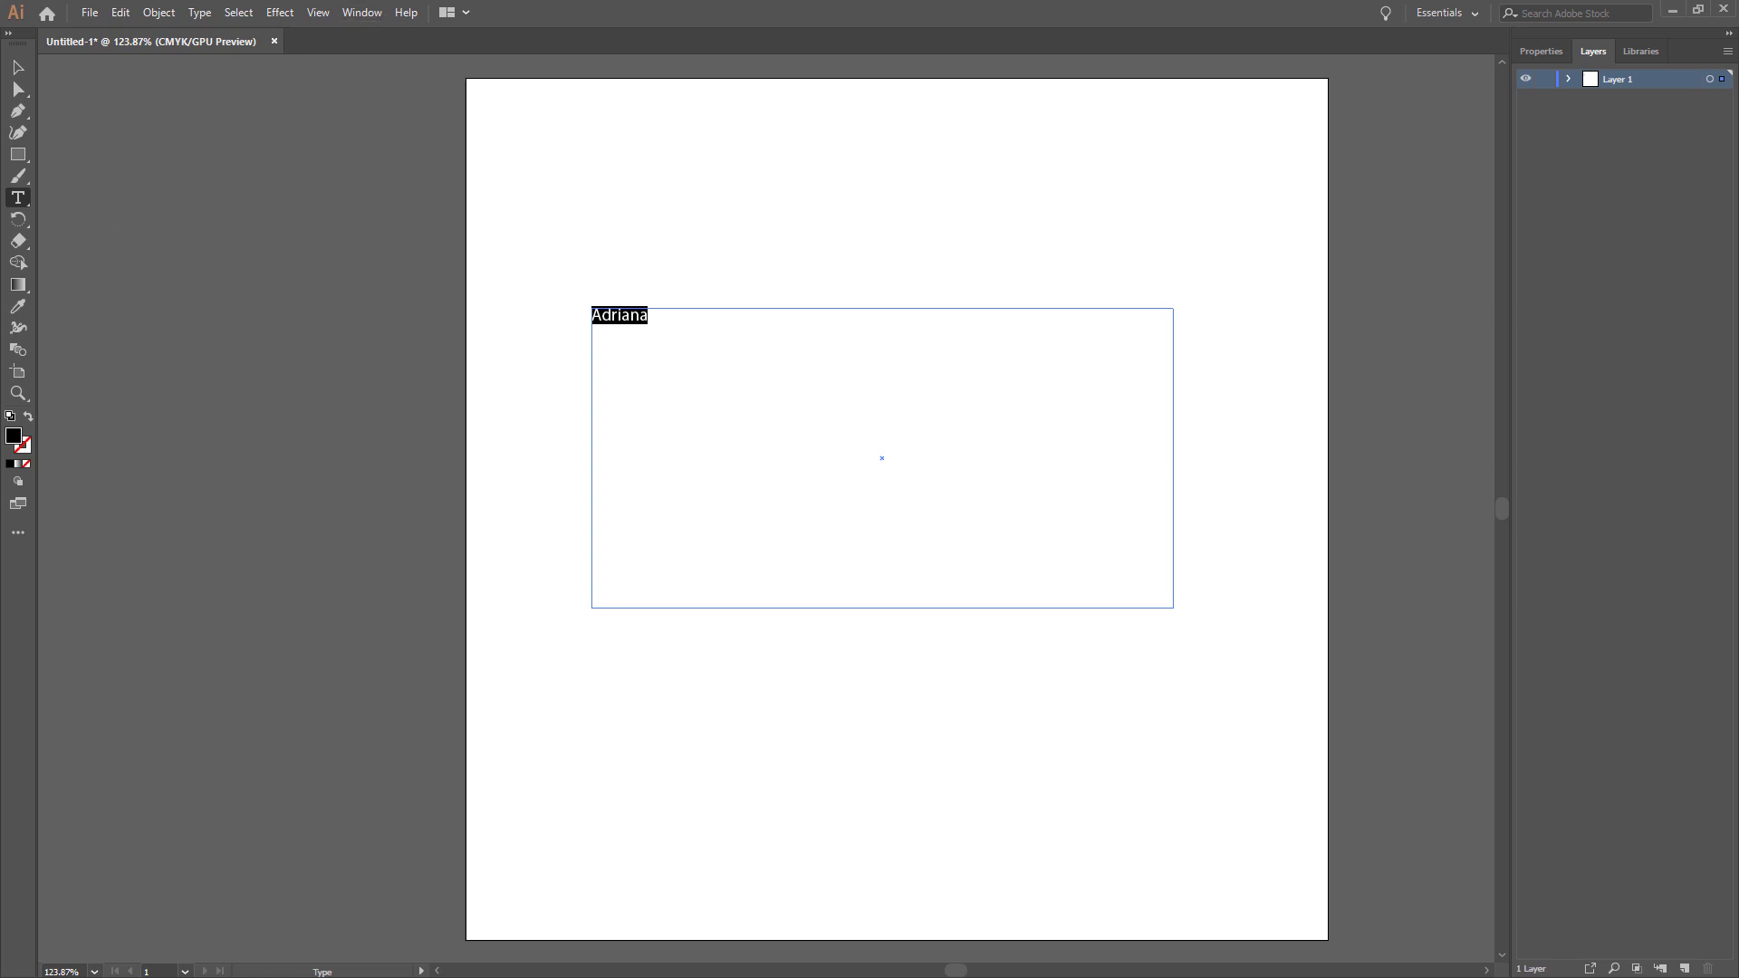
pyautogui.click(201, 14)
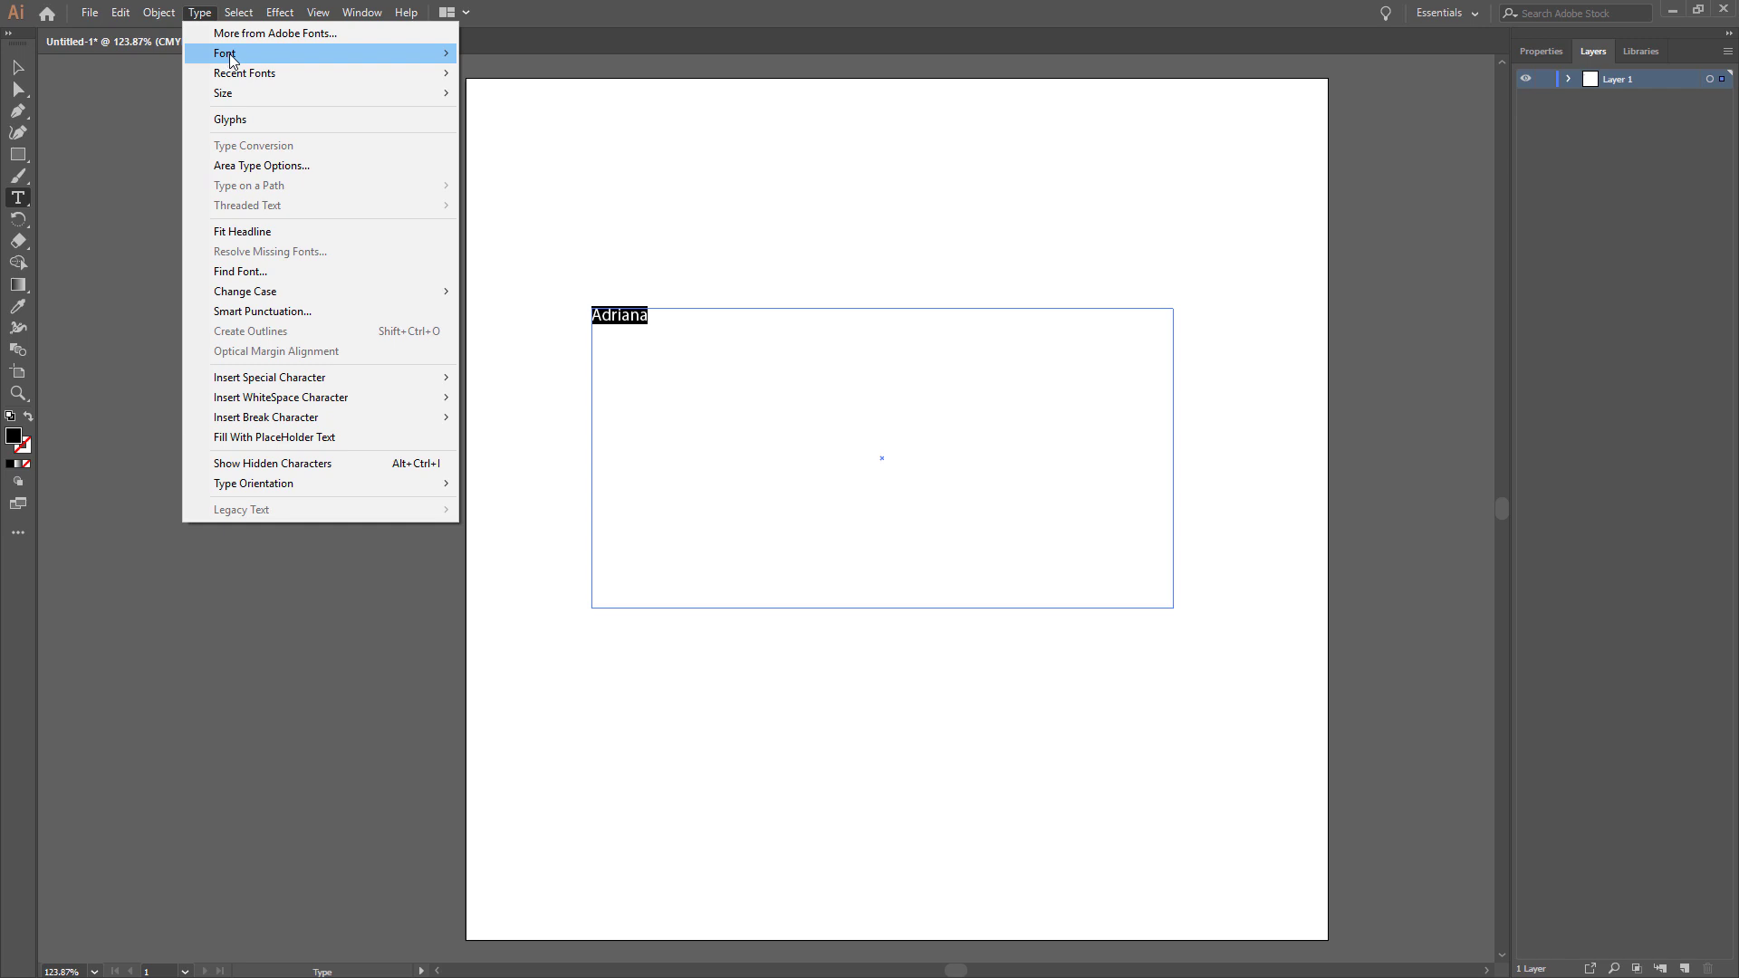
pyautogui.moveTo(232, 57)
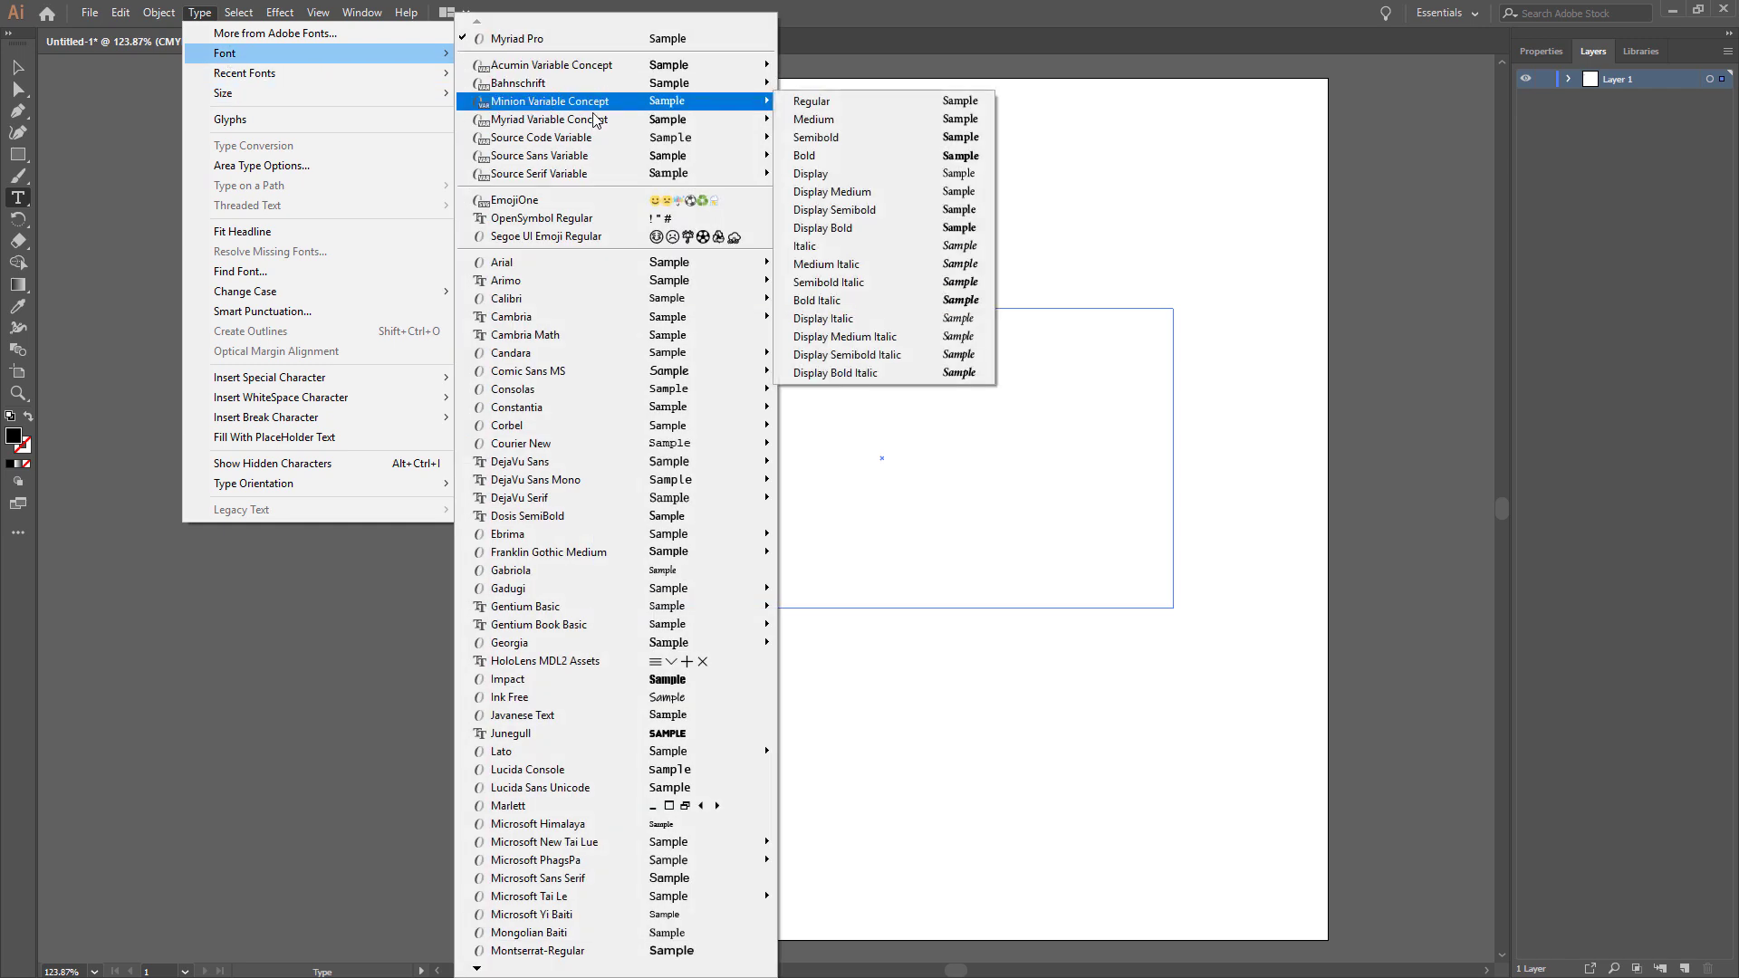
pyautogui.moveTo(953, 972); pyautogui.dragTo(939, 967)
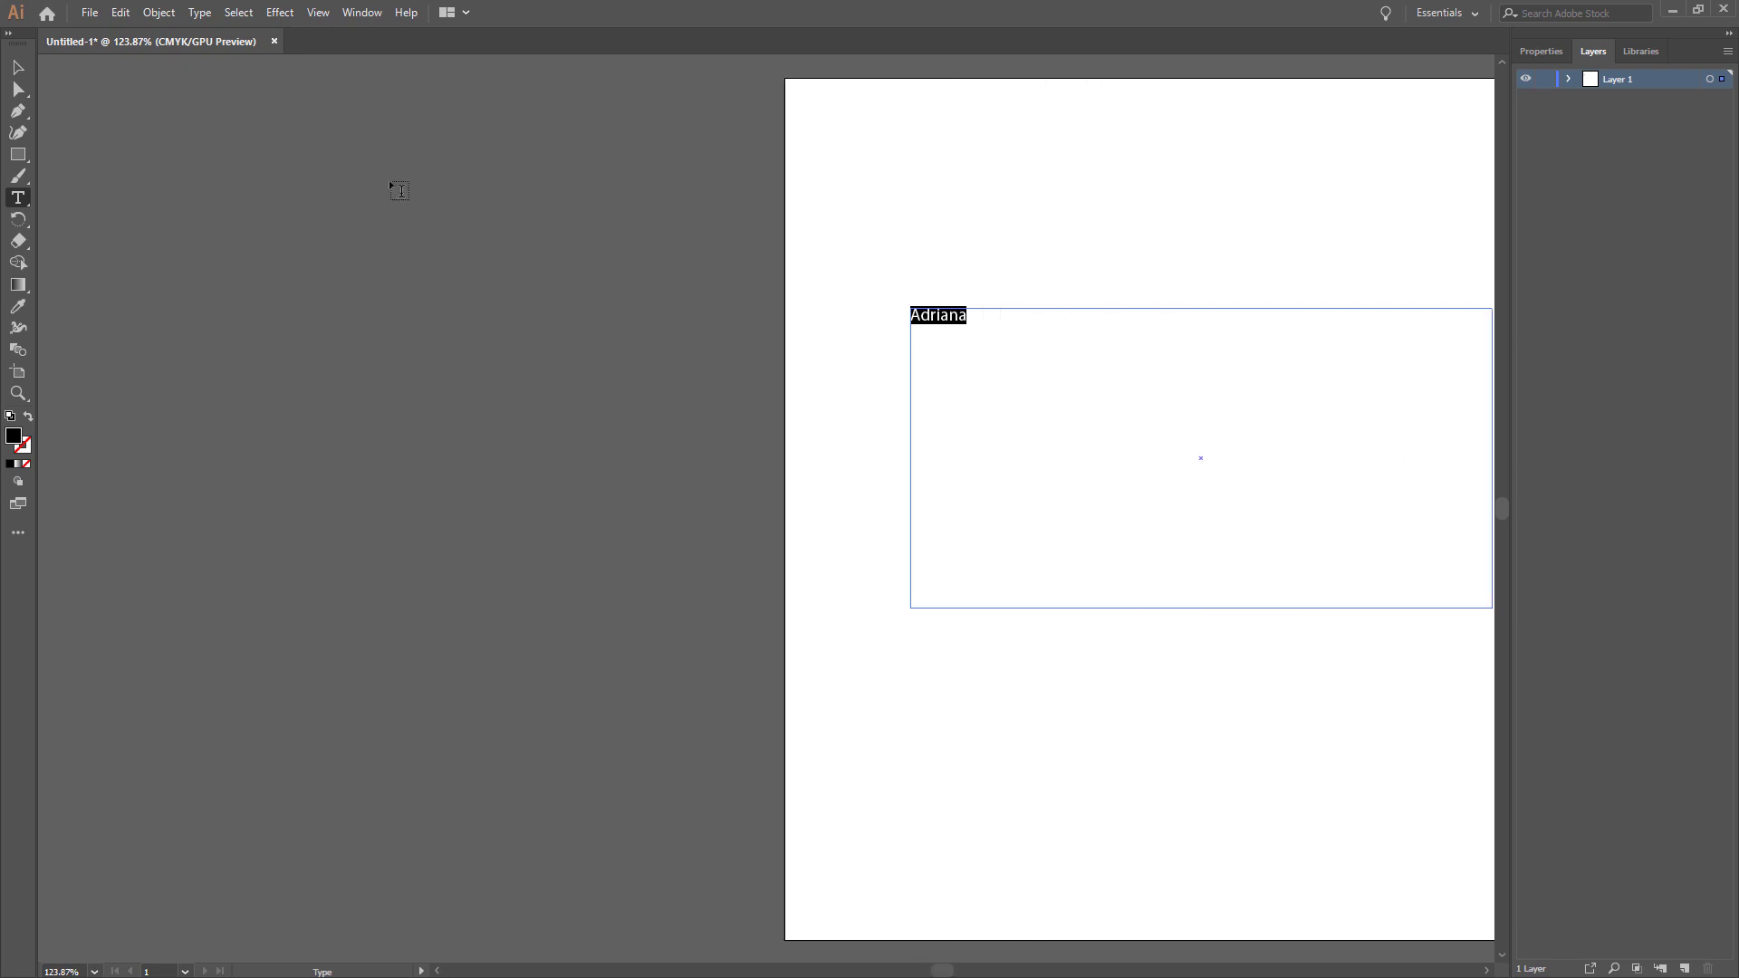
pyautogui.click(200, 13)
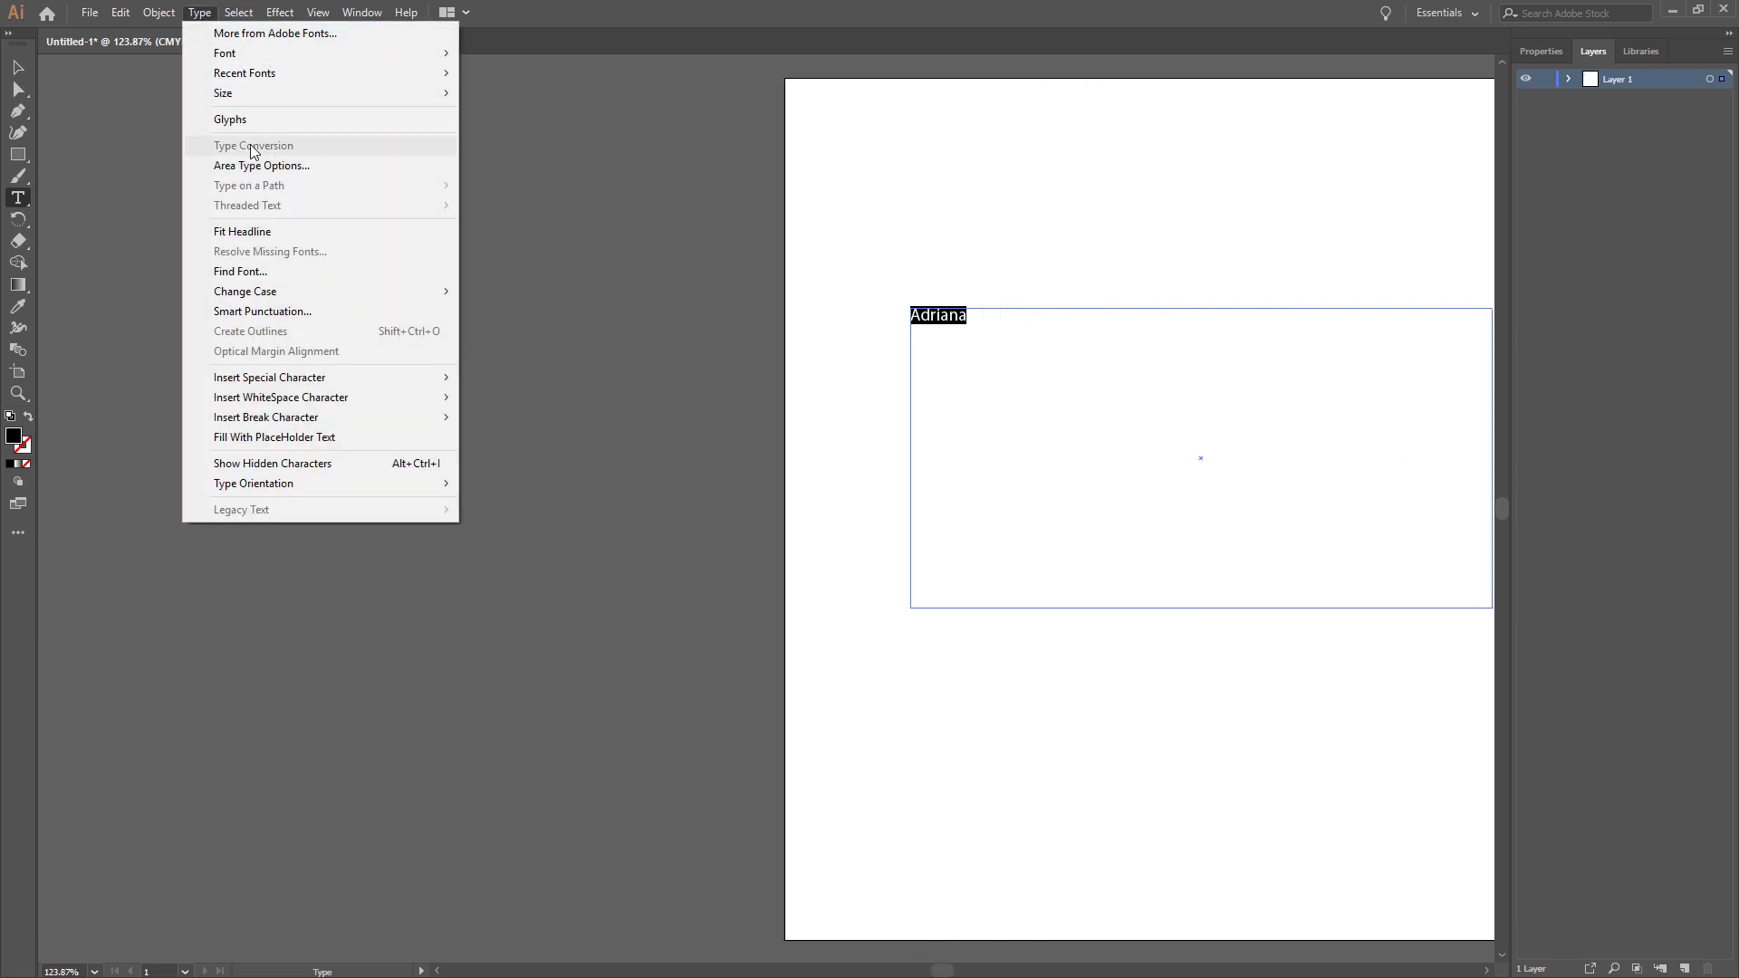
pyautogui.moveTo(270, 57)
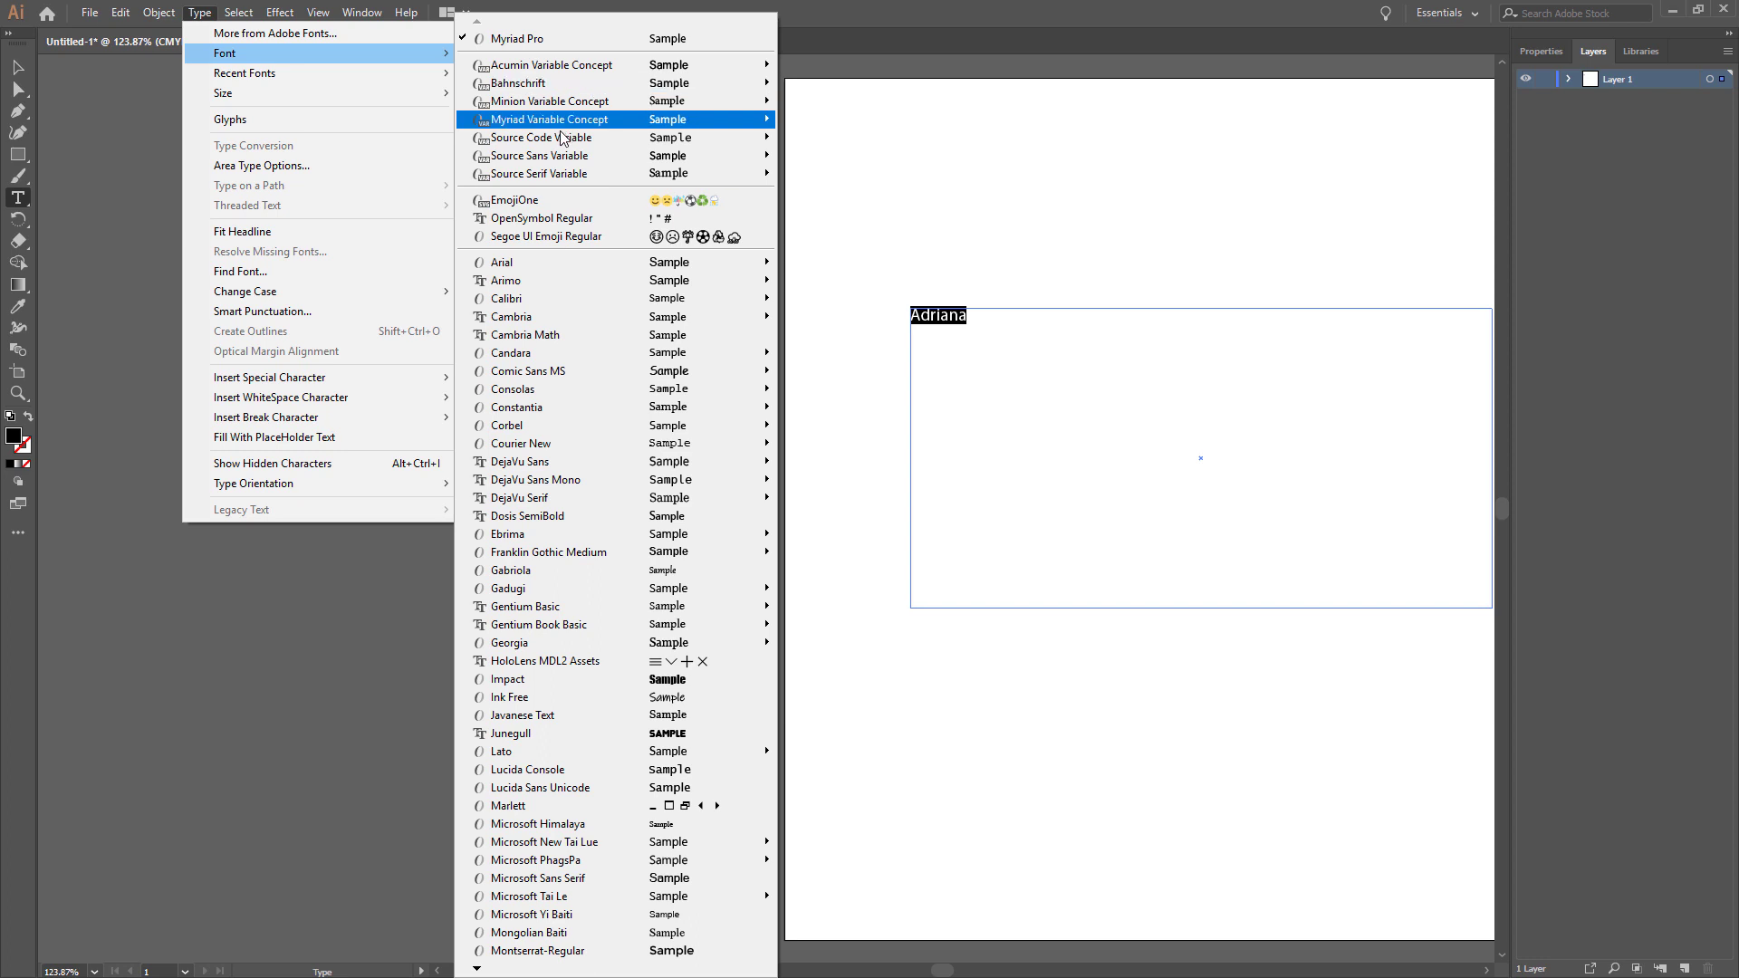
pyautogui.moveTo(554, 303)
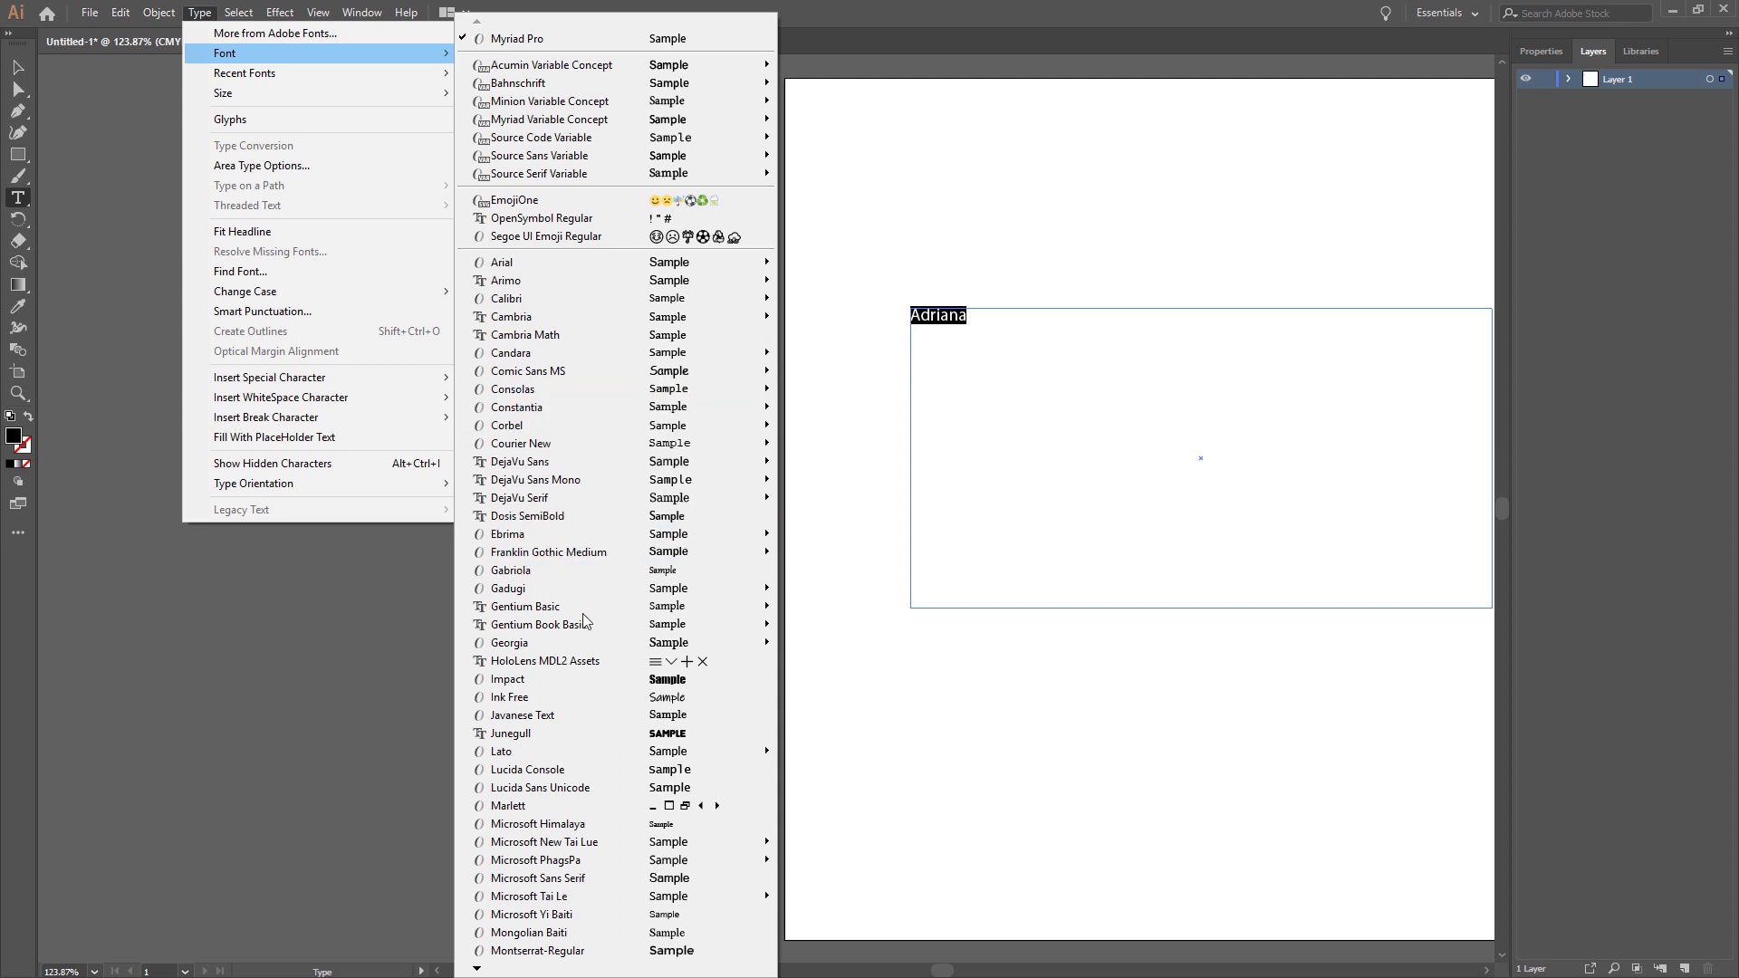
pyautogui.click(478, 968)
pyautogui.click(477, 968)
pyautogui.click(478, 968)
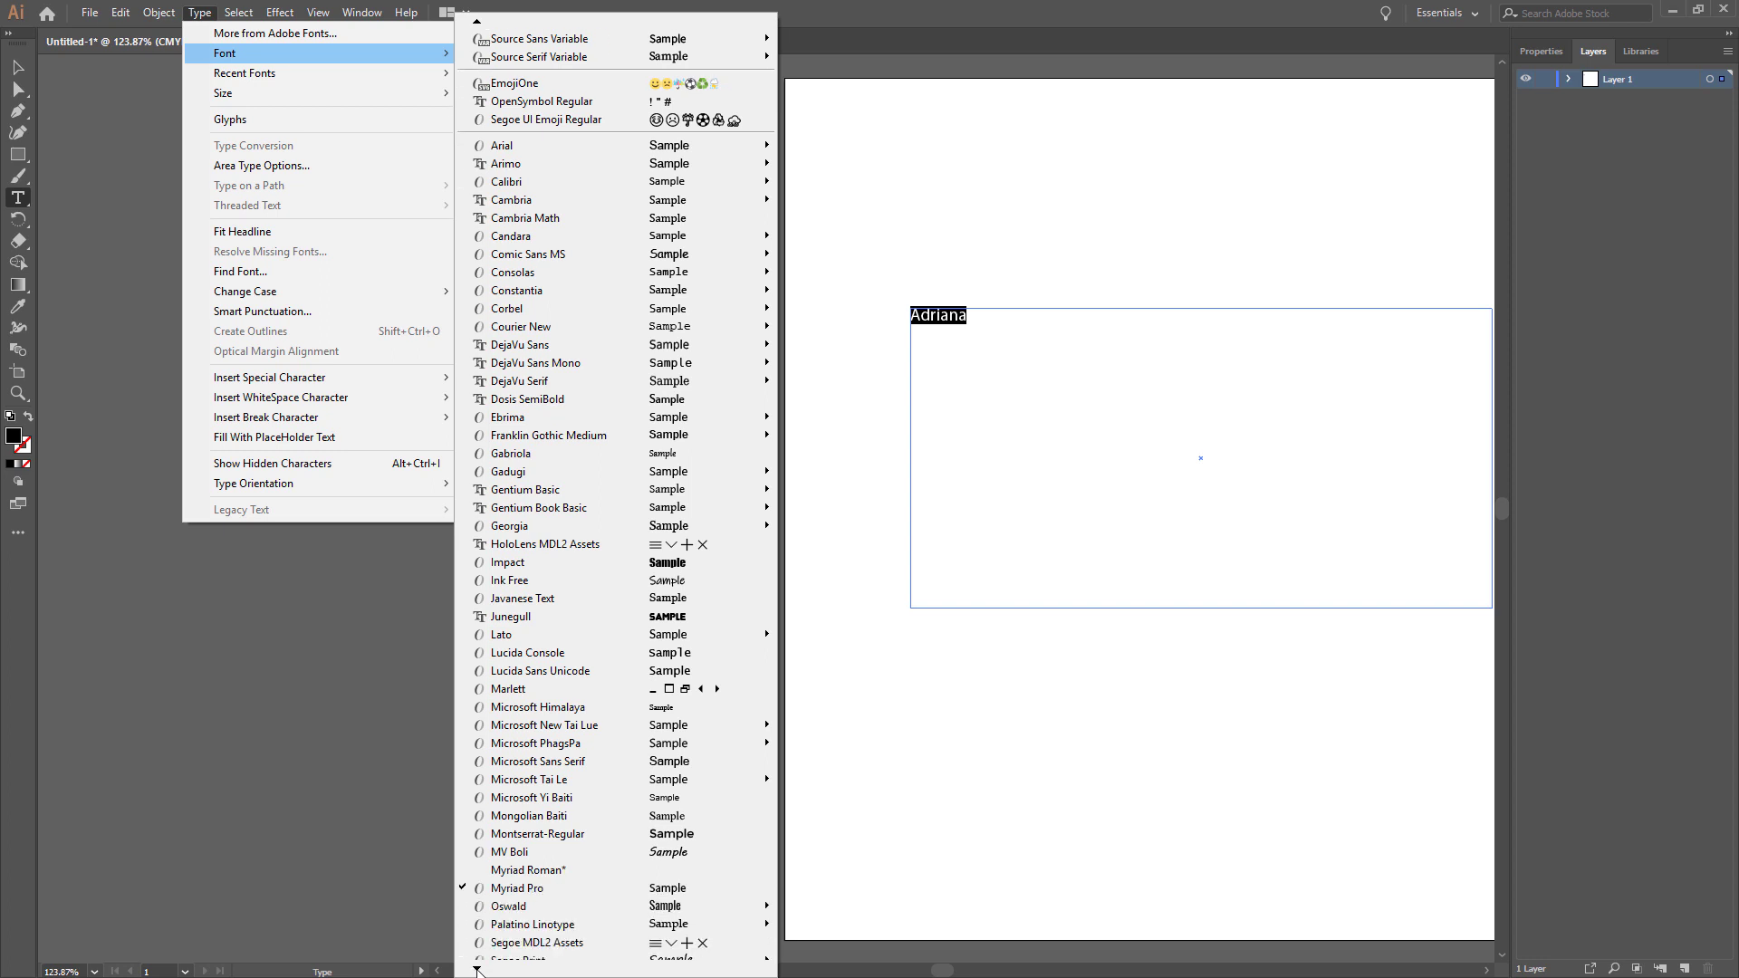
pyautogui.click(477, 968)
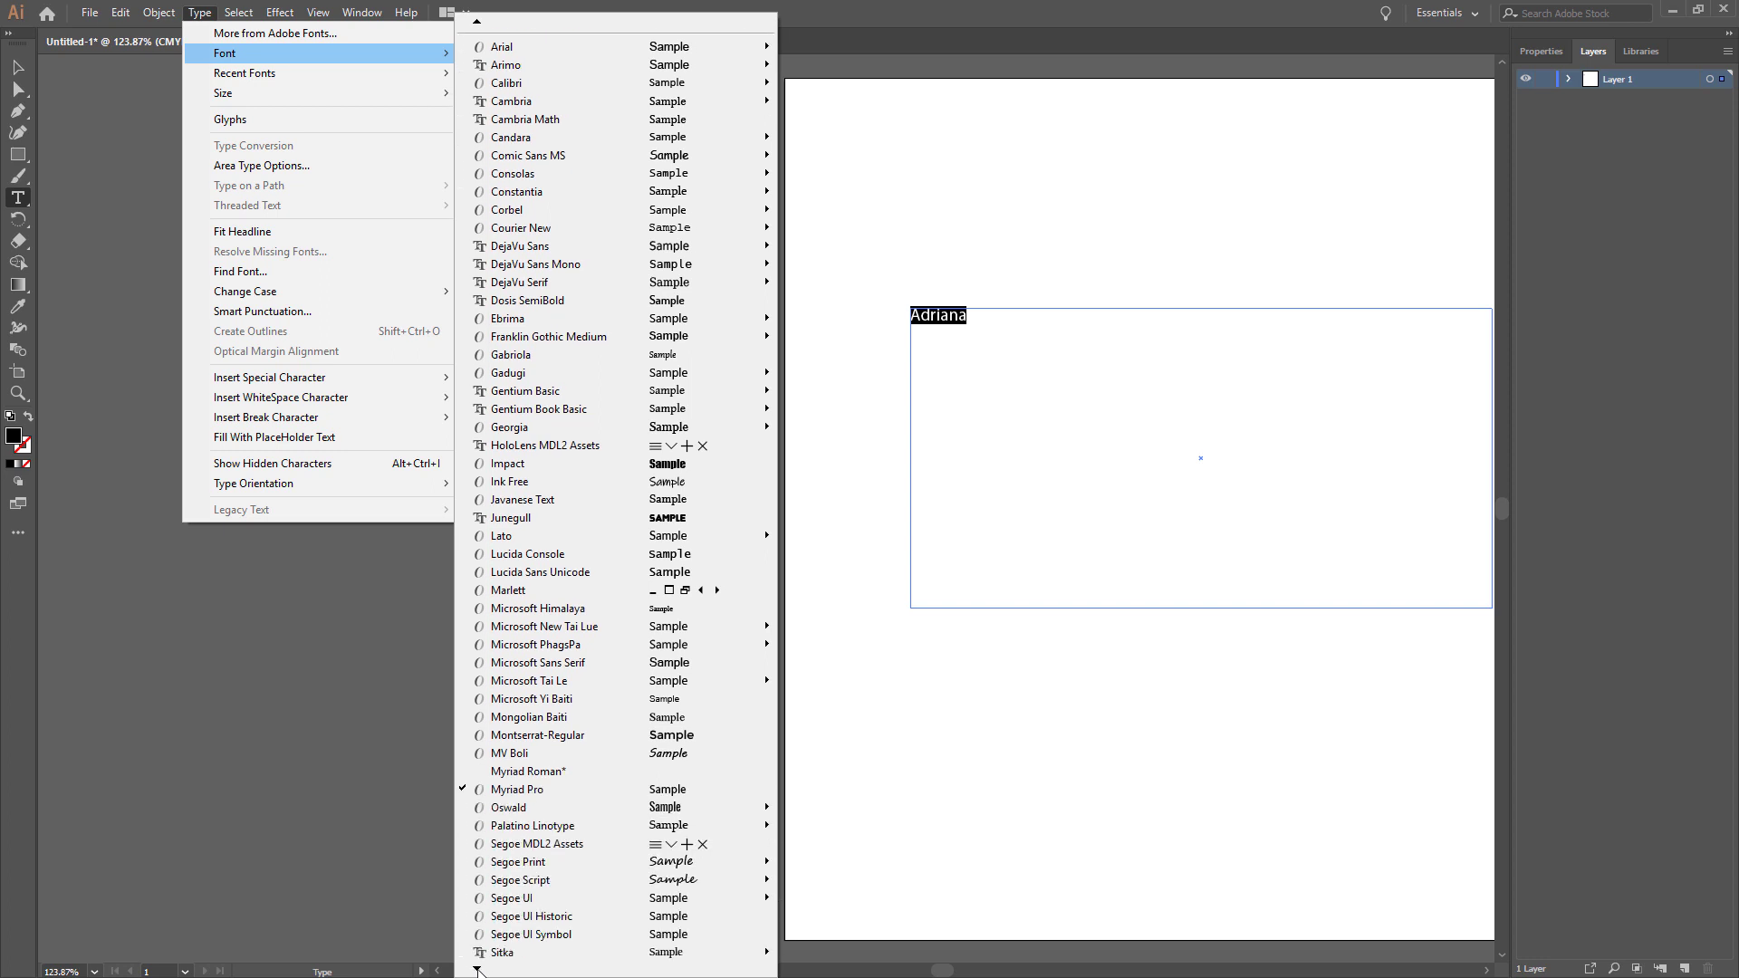
pyautogui.click(477, 969)
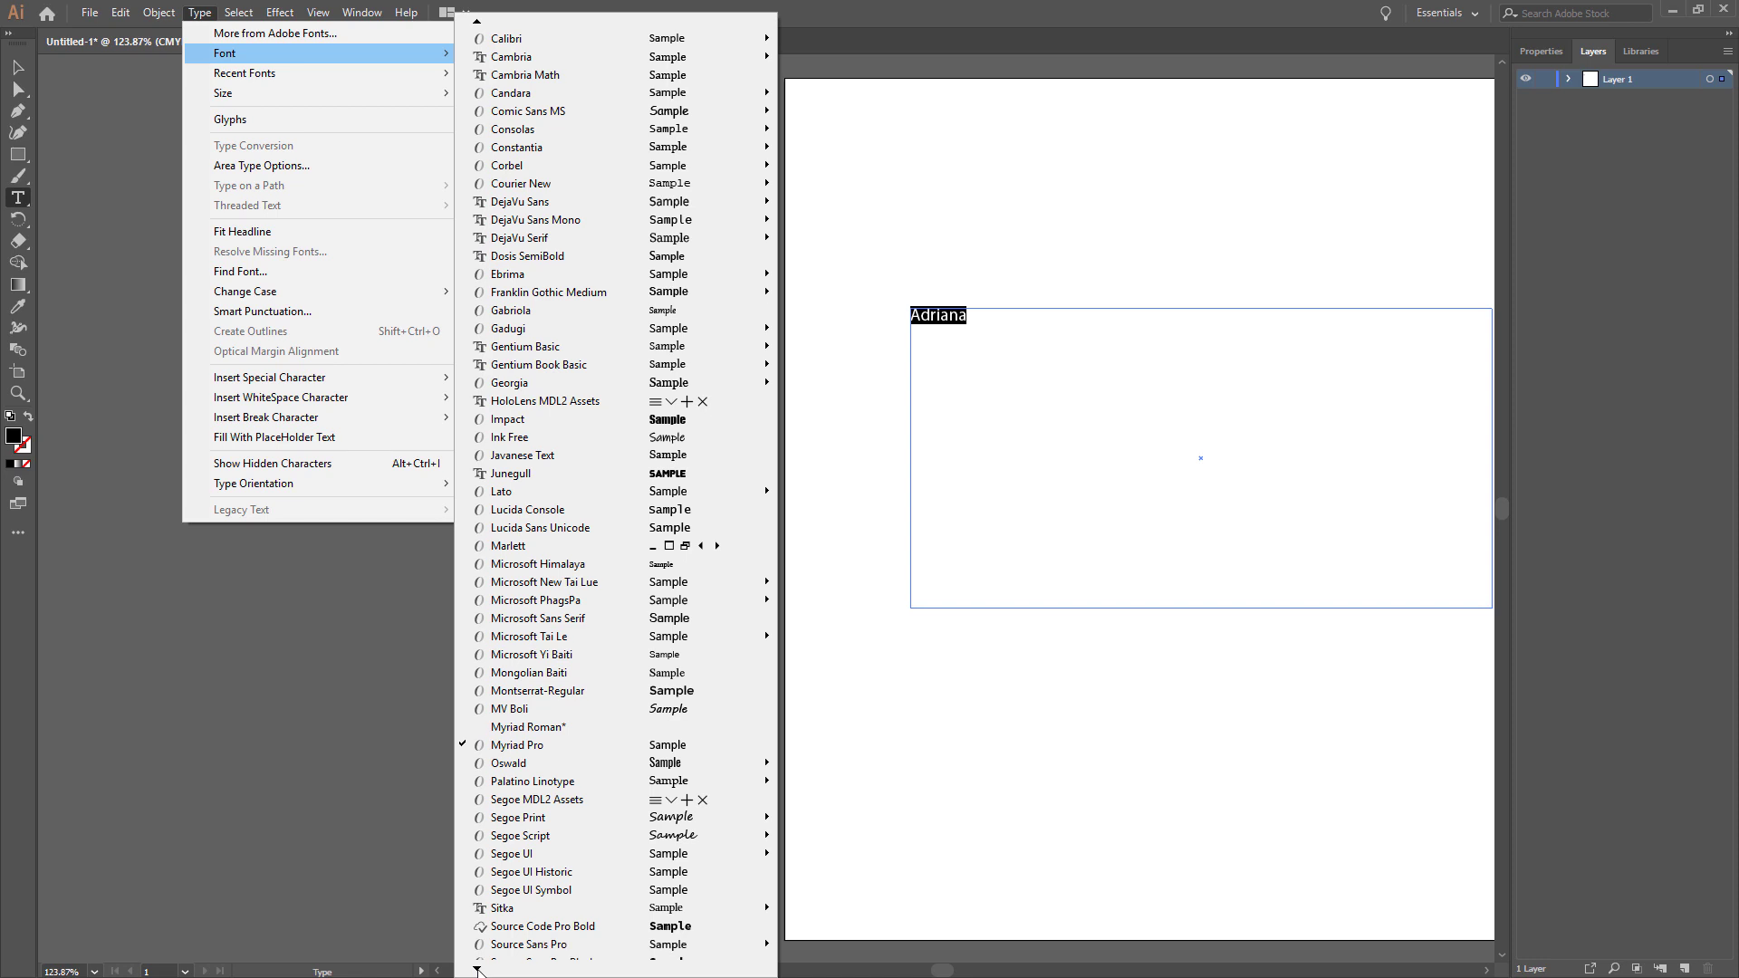
pyautogui.moveTo(542, 827)
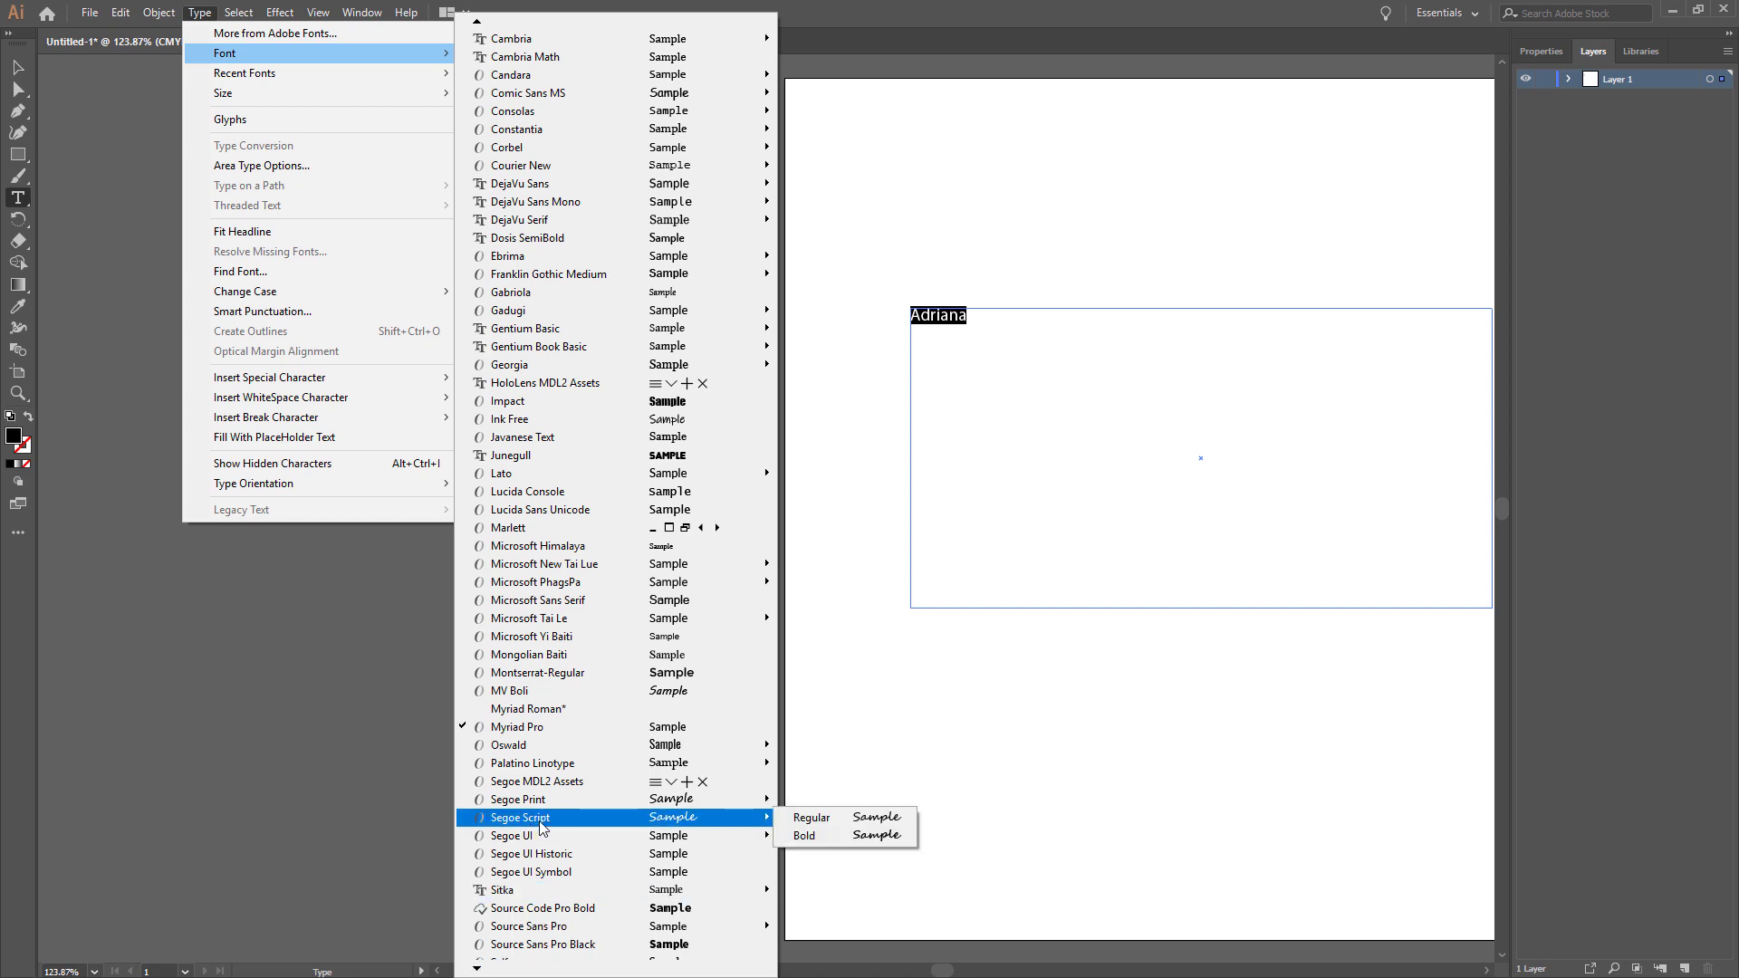
pyautogui.click(809, 835)
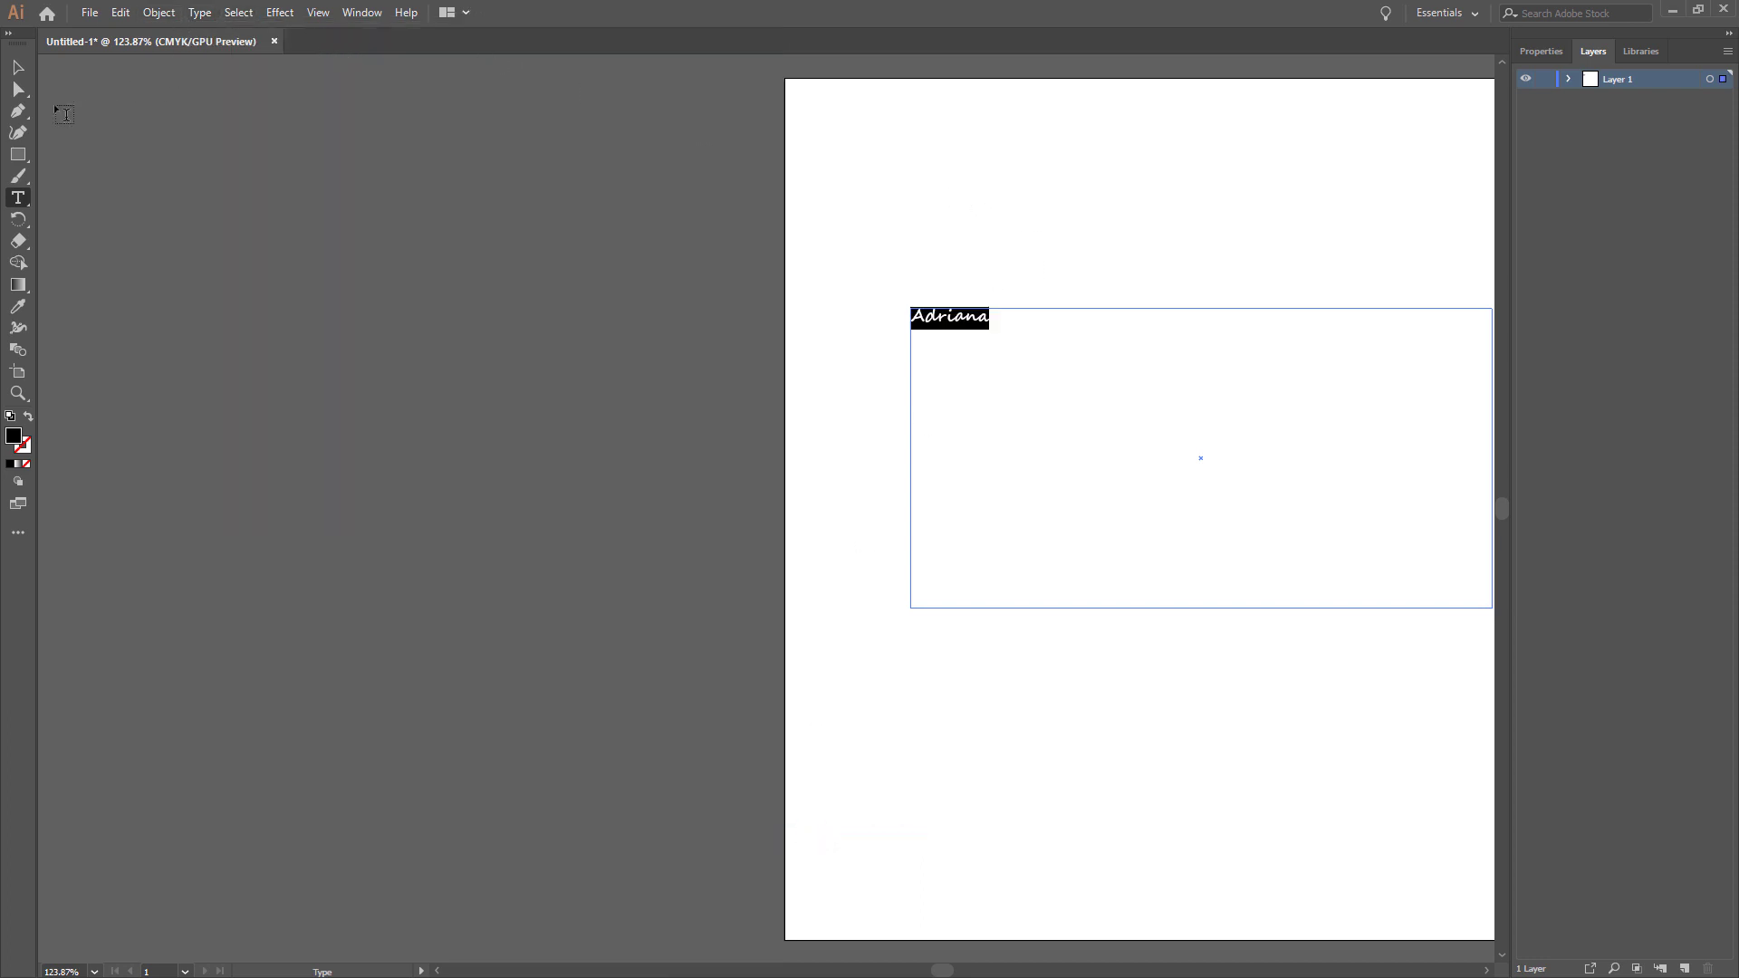
pyautogui.click(205, 16)
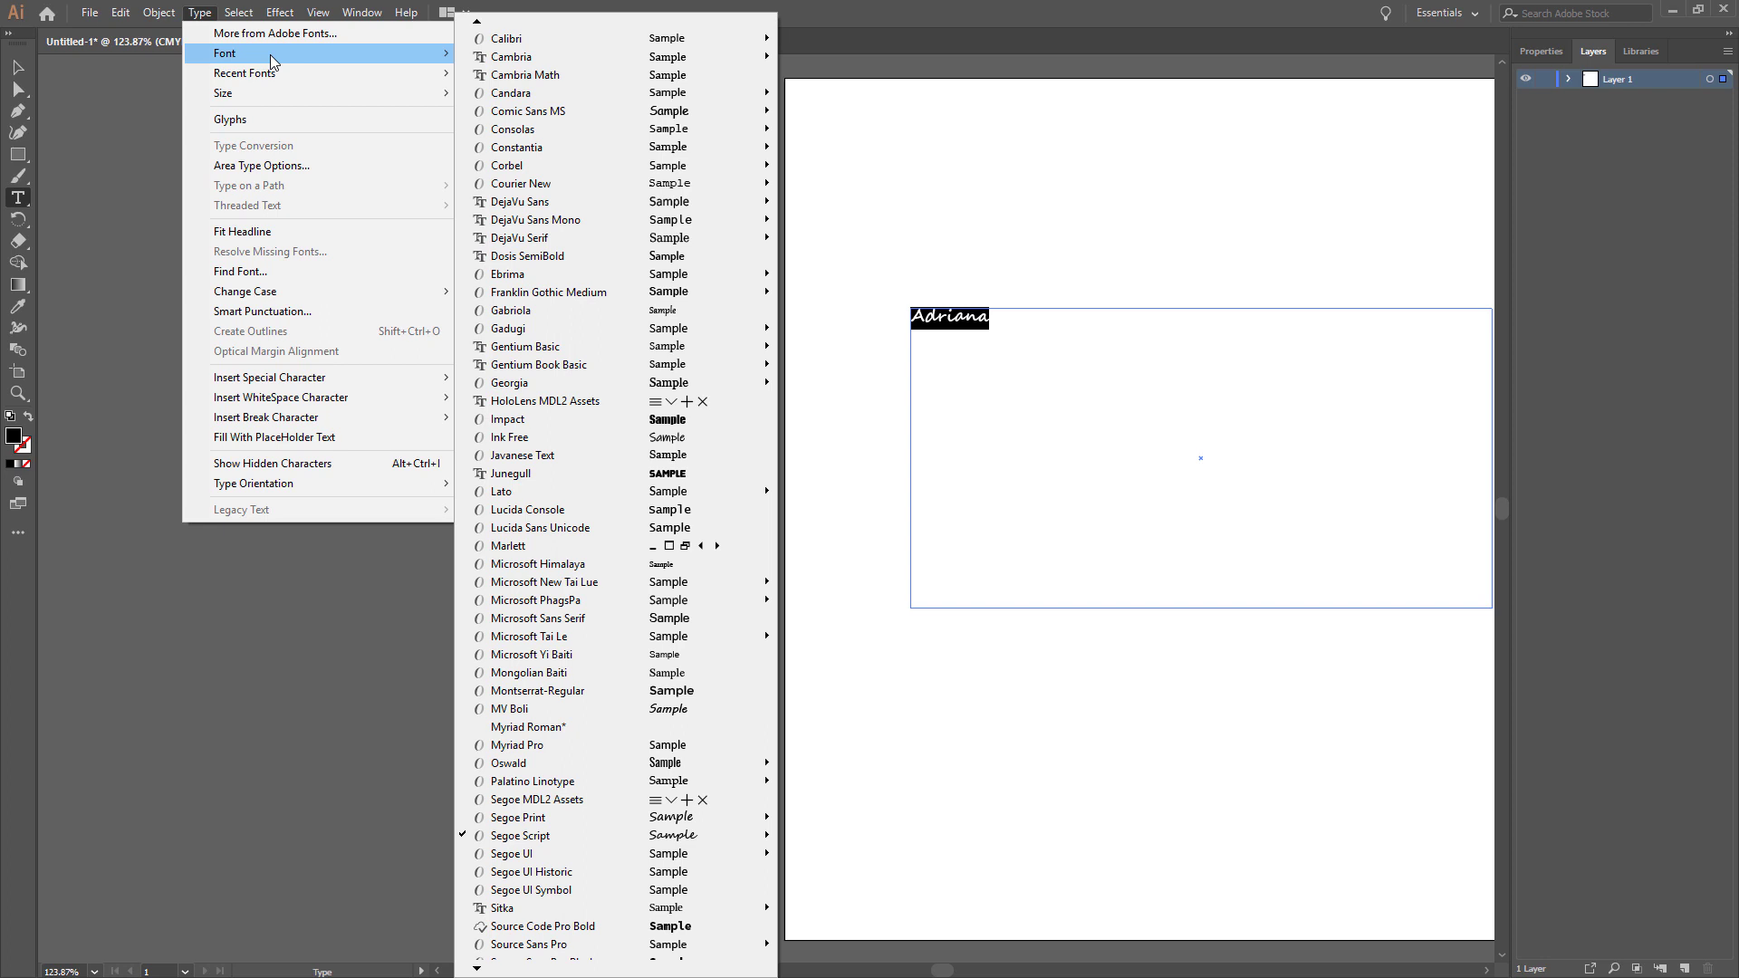
pyautogui.click(944, 323)
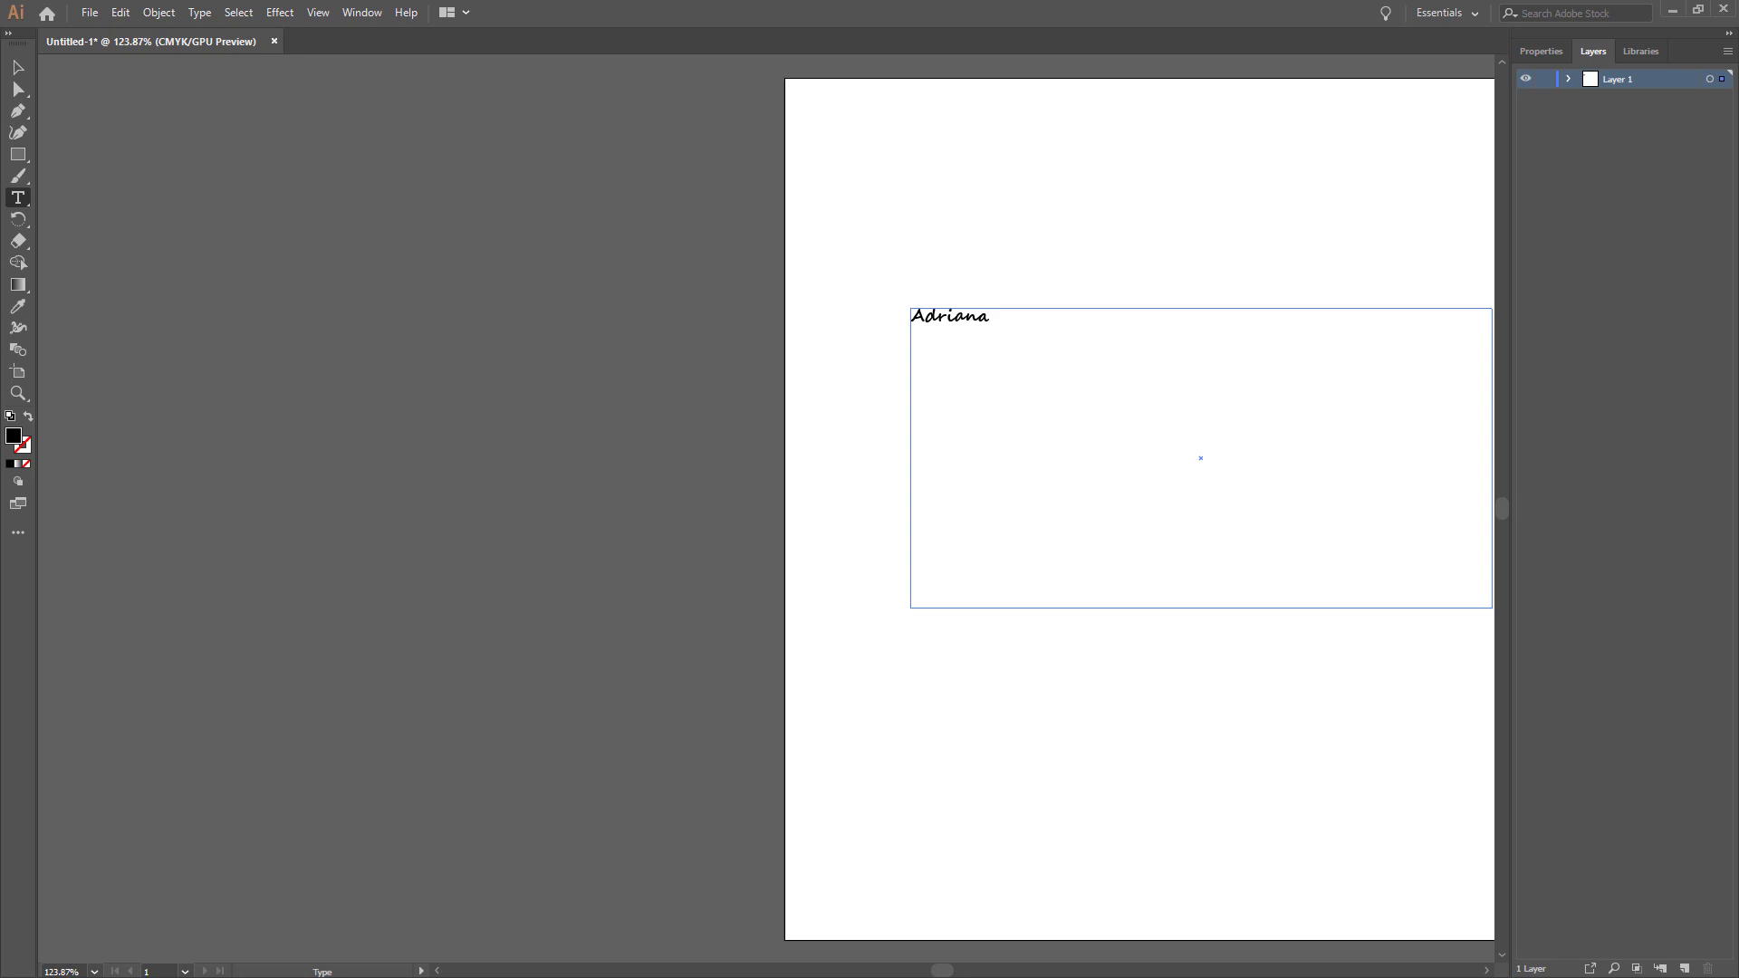
# - Display the character formatting settings for the pendant name text
pyautogui.click(362, 12)
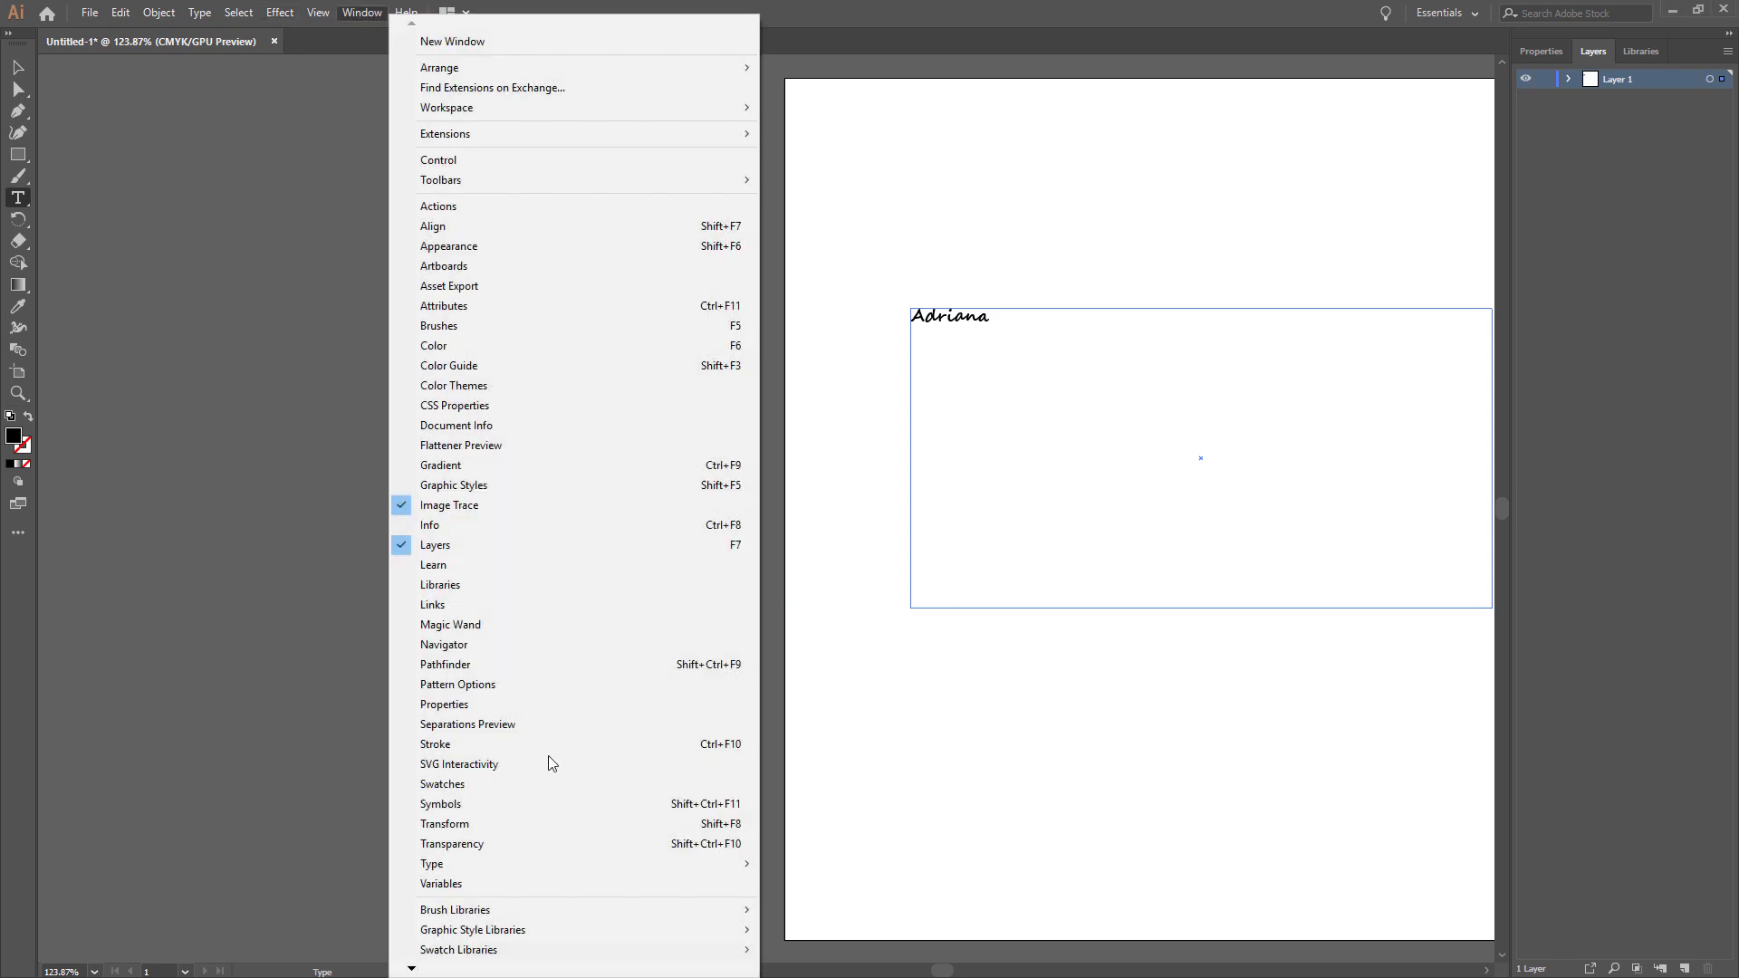
pyautogui.moveTo(497, 864)
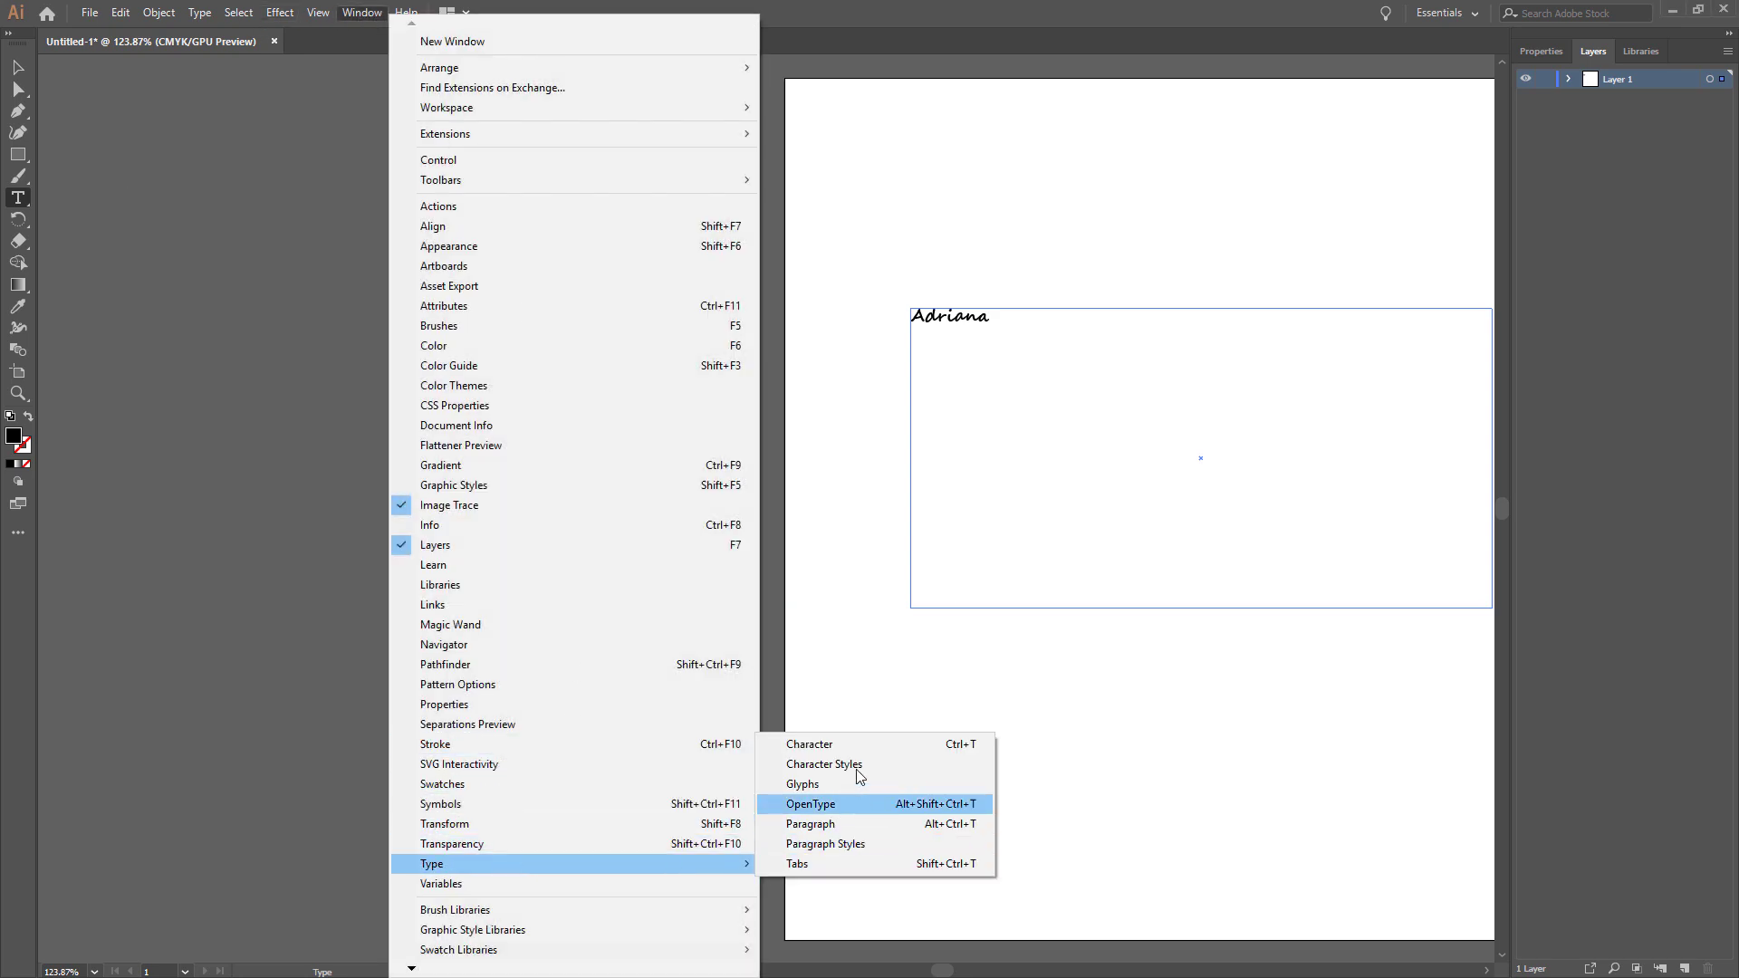
pyautogui.click(847, 743)
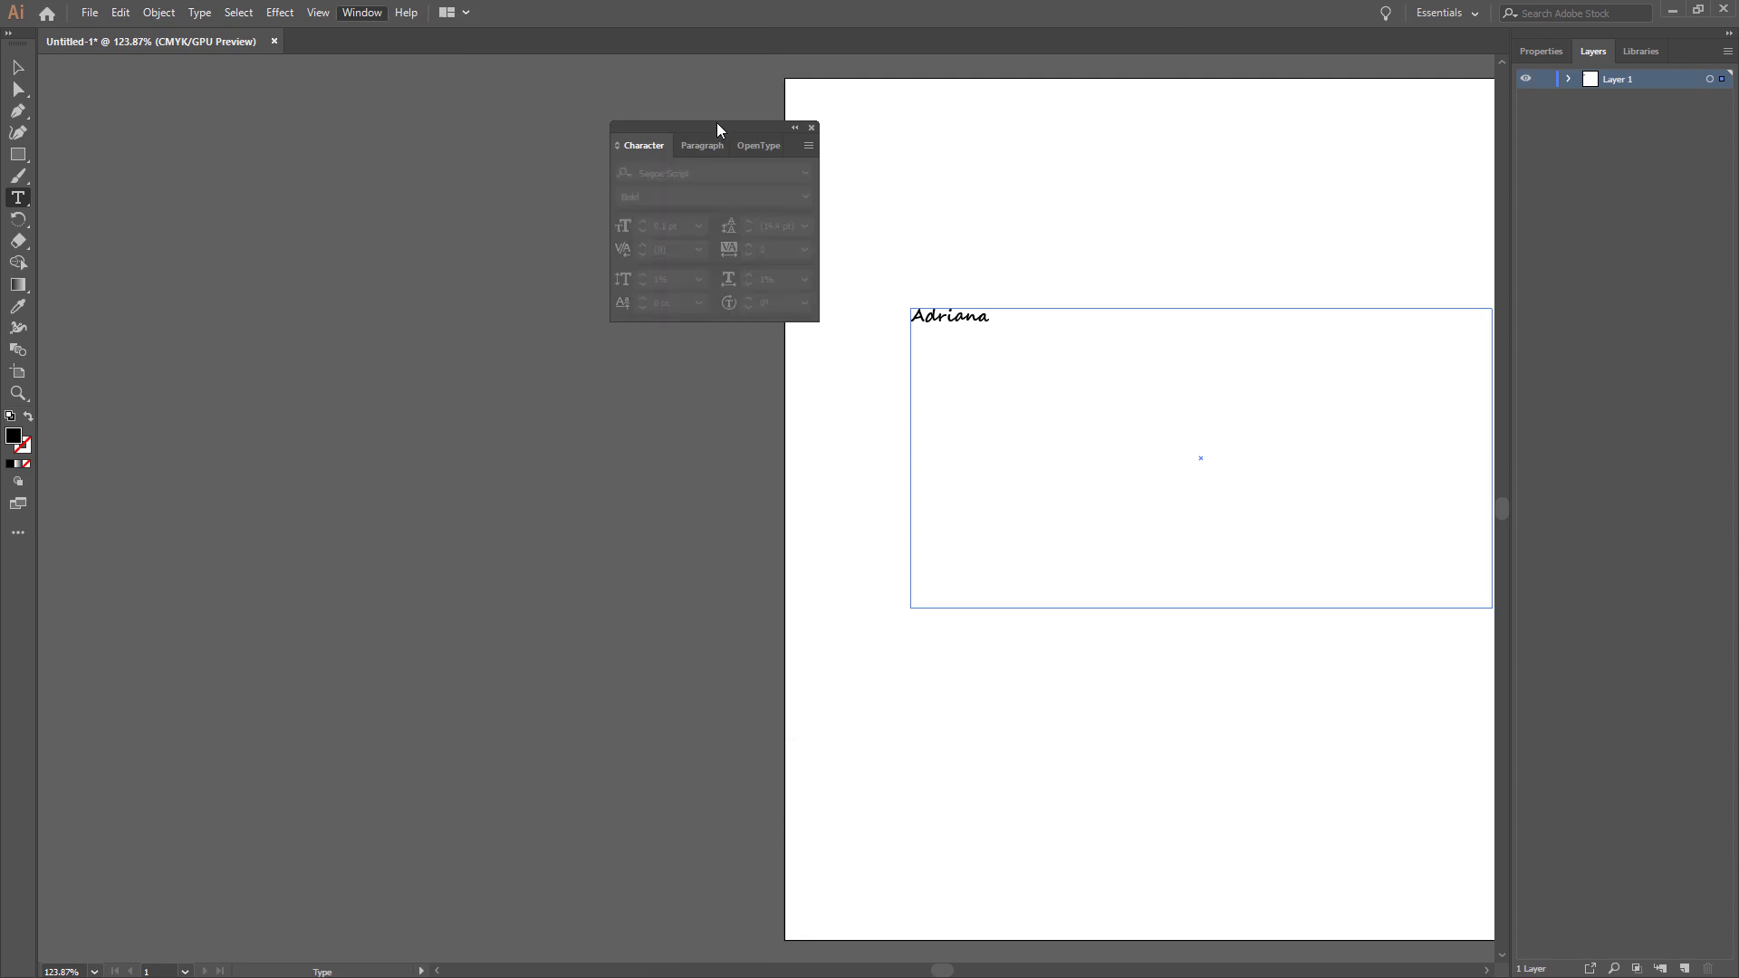
pyautogui.moveTo(513, 182); pyautogui.dragTo(704, 118)
pyautogui.click(699, 226)
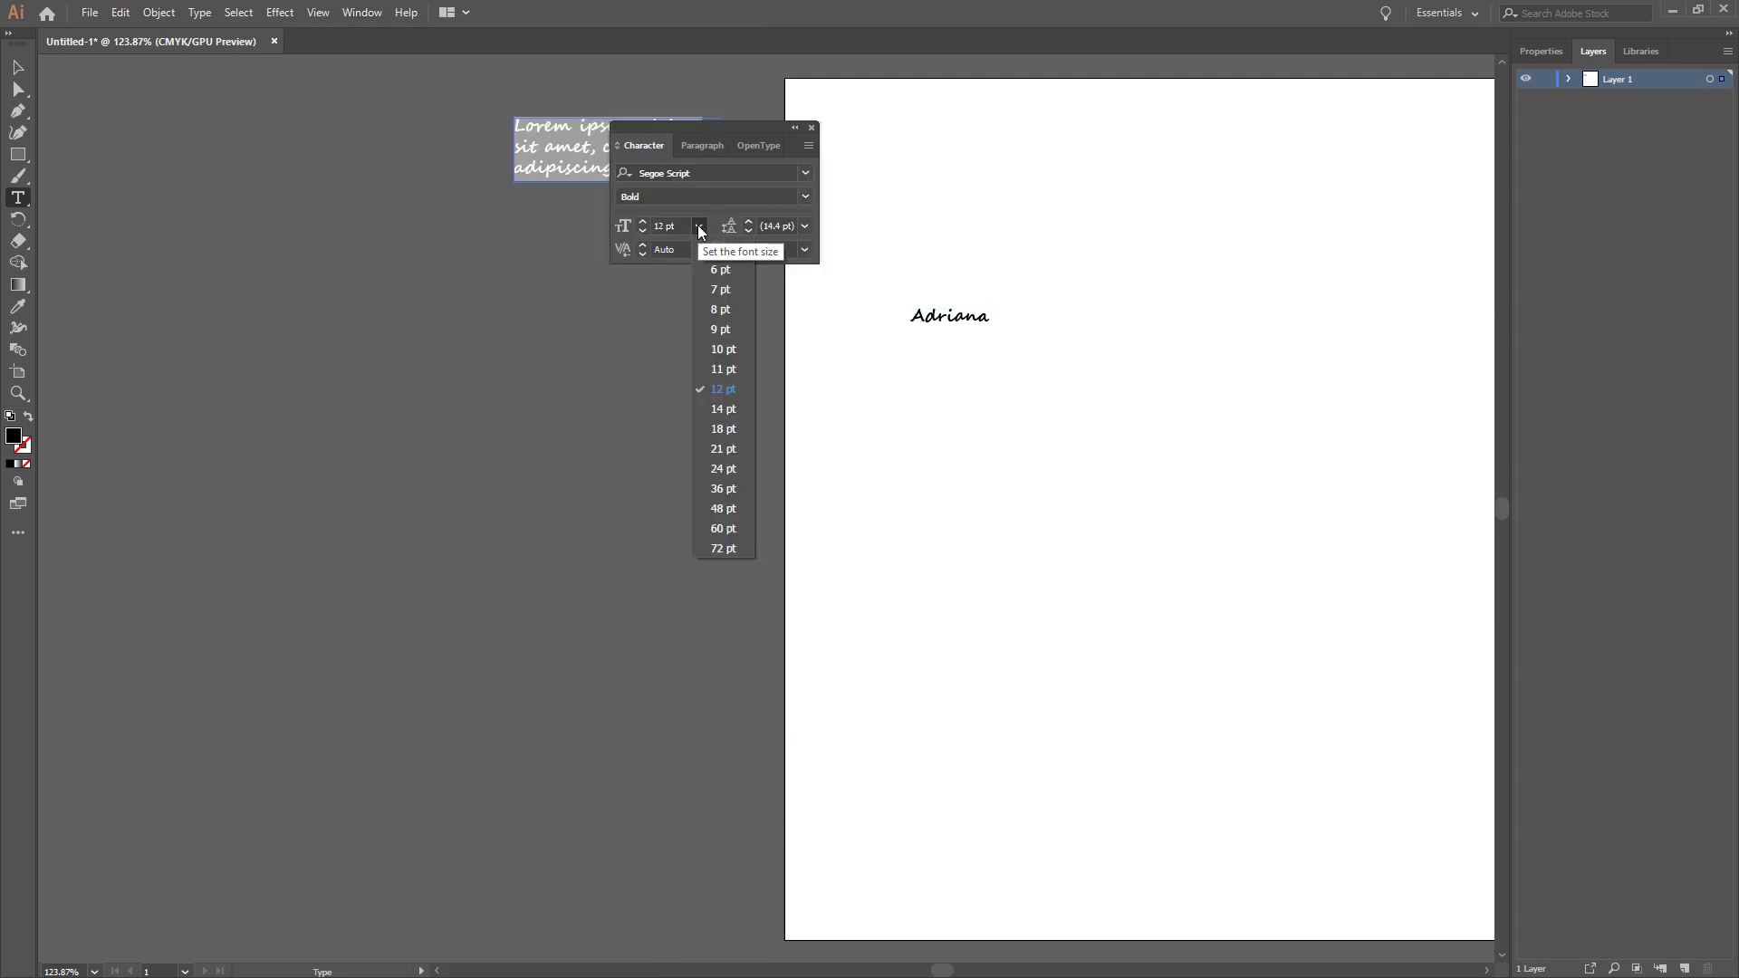
pyautogui.click(967, 321)
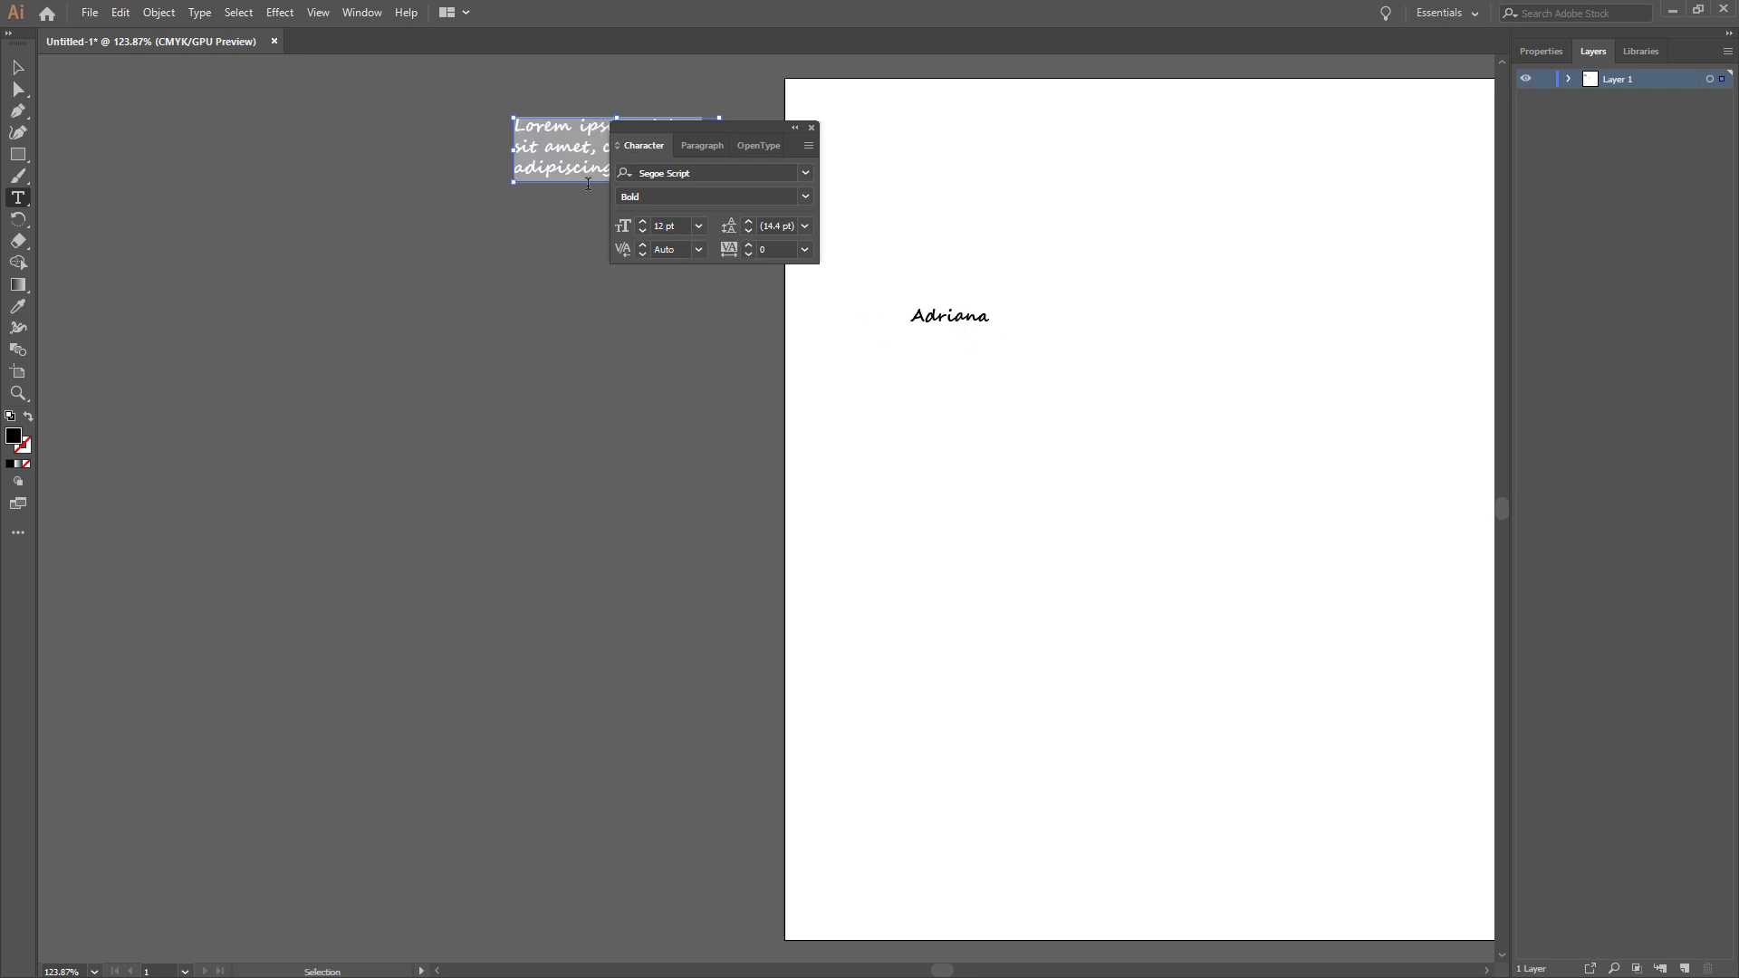
pyautogui.hotkey('ctrl', 'z')
# - Set the font size of the pendant name text to 72 pt and move the floating character settings away from the artboard
pyautogui.click(698, 226)
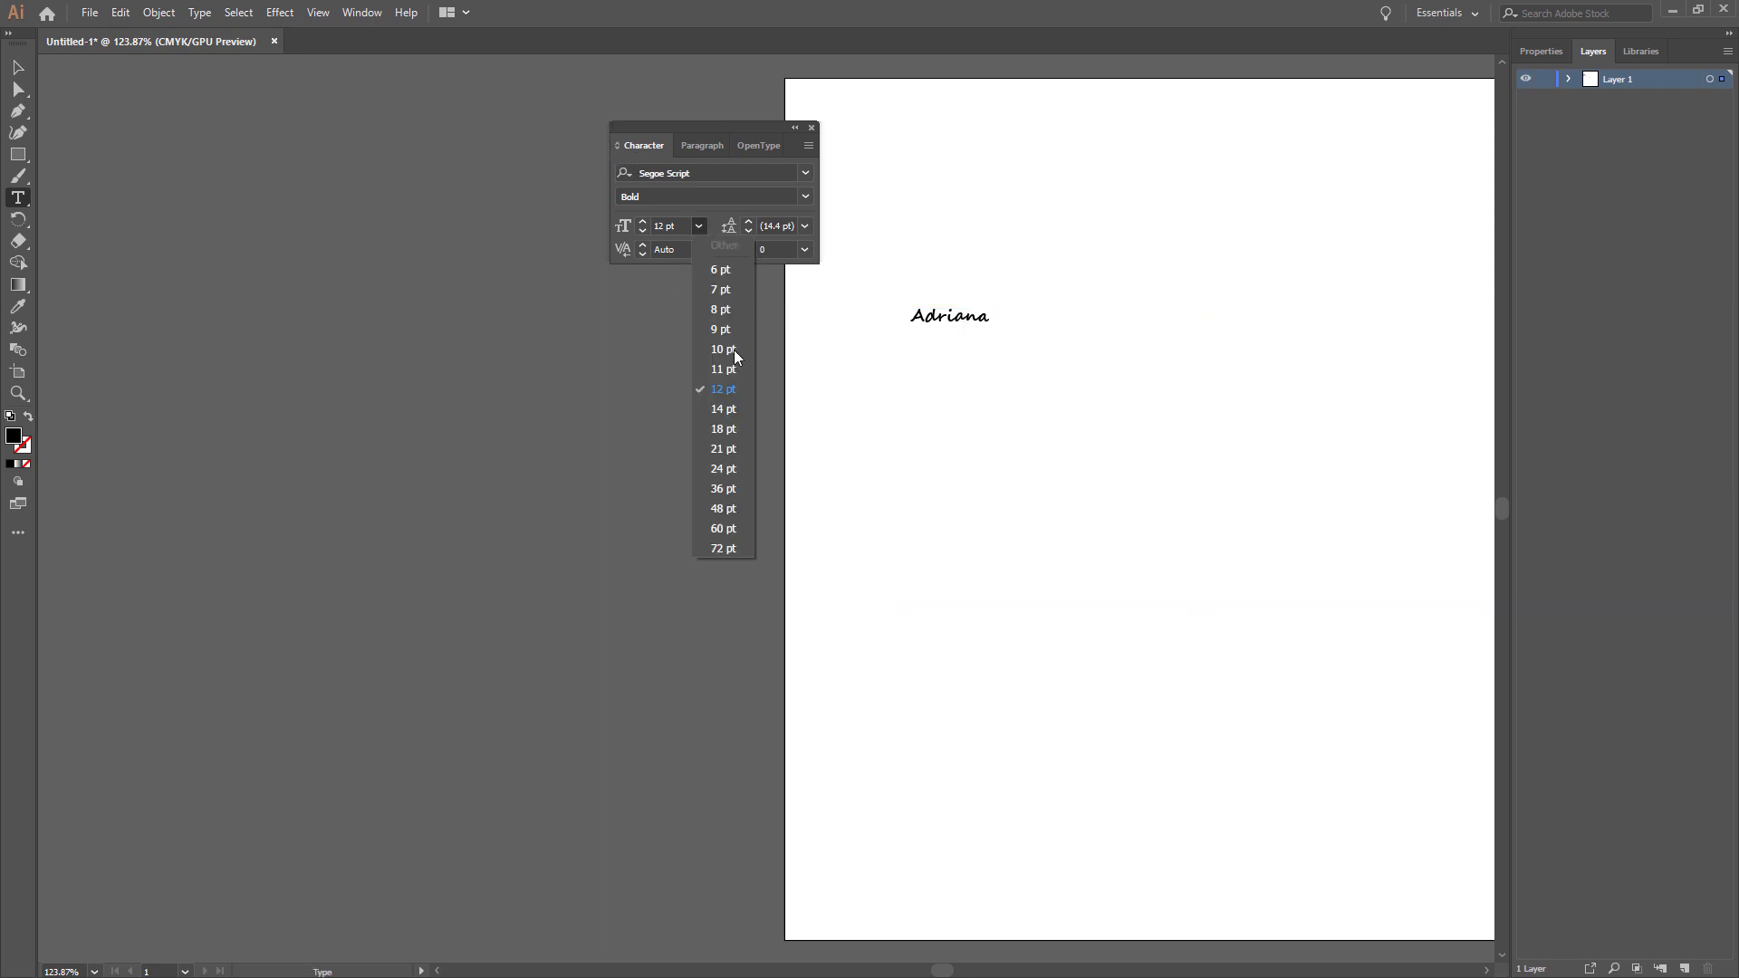
pyautogui.click(727, 546)
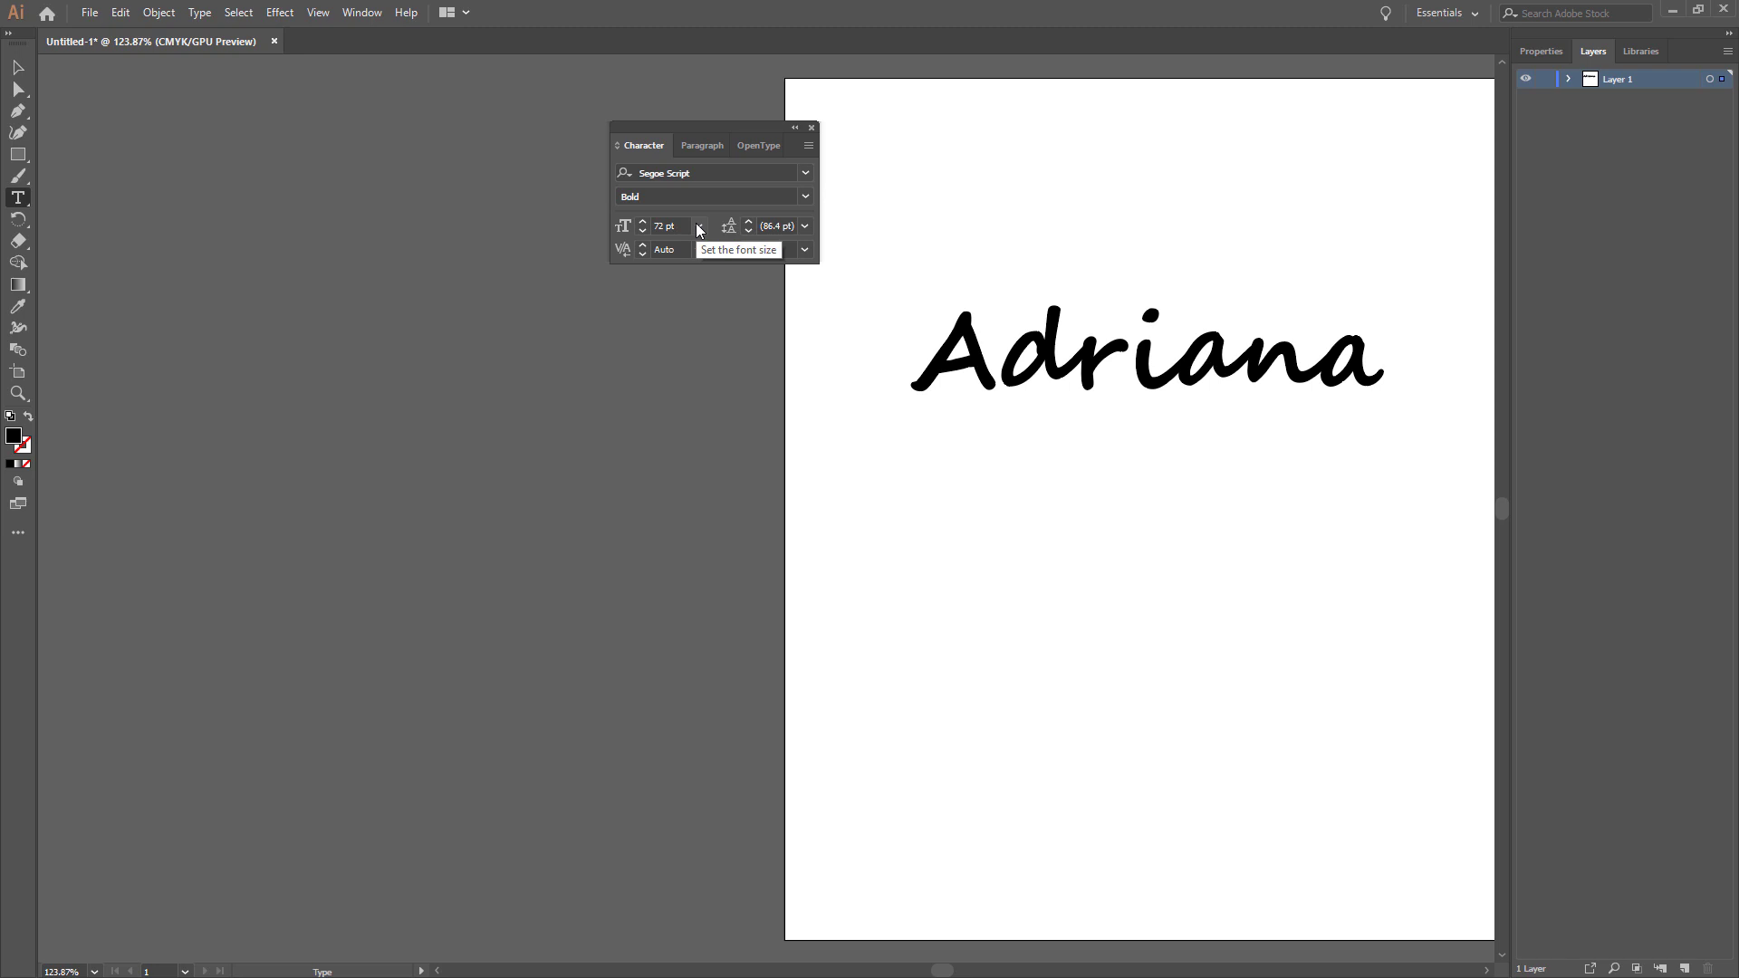
pyautogui.moveTo(718, 127); pyautogui.dragTo(497, 149)
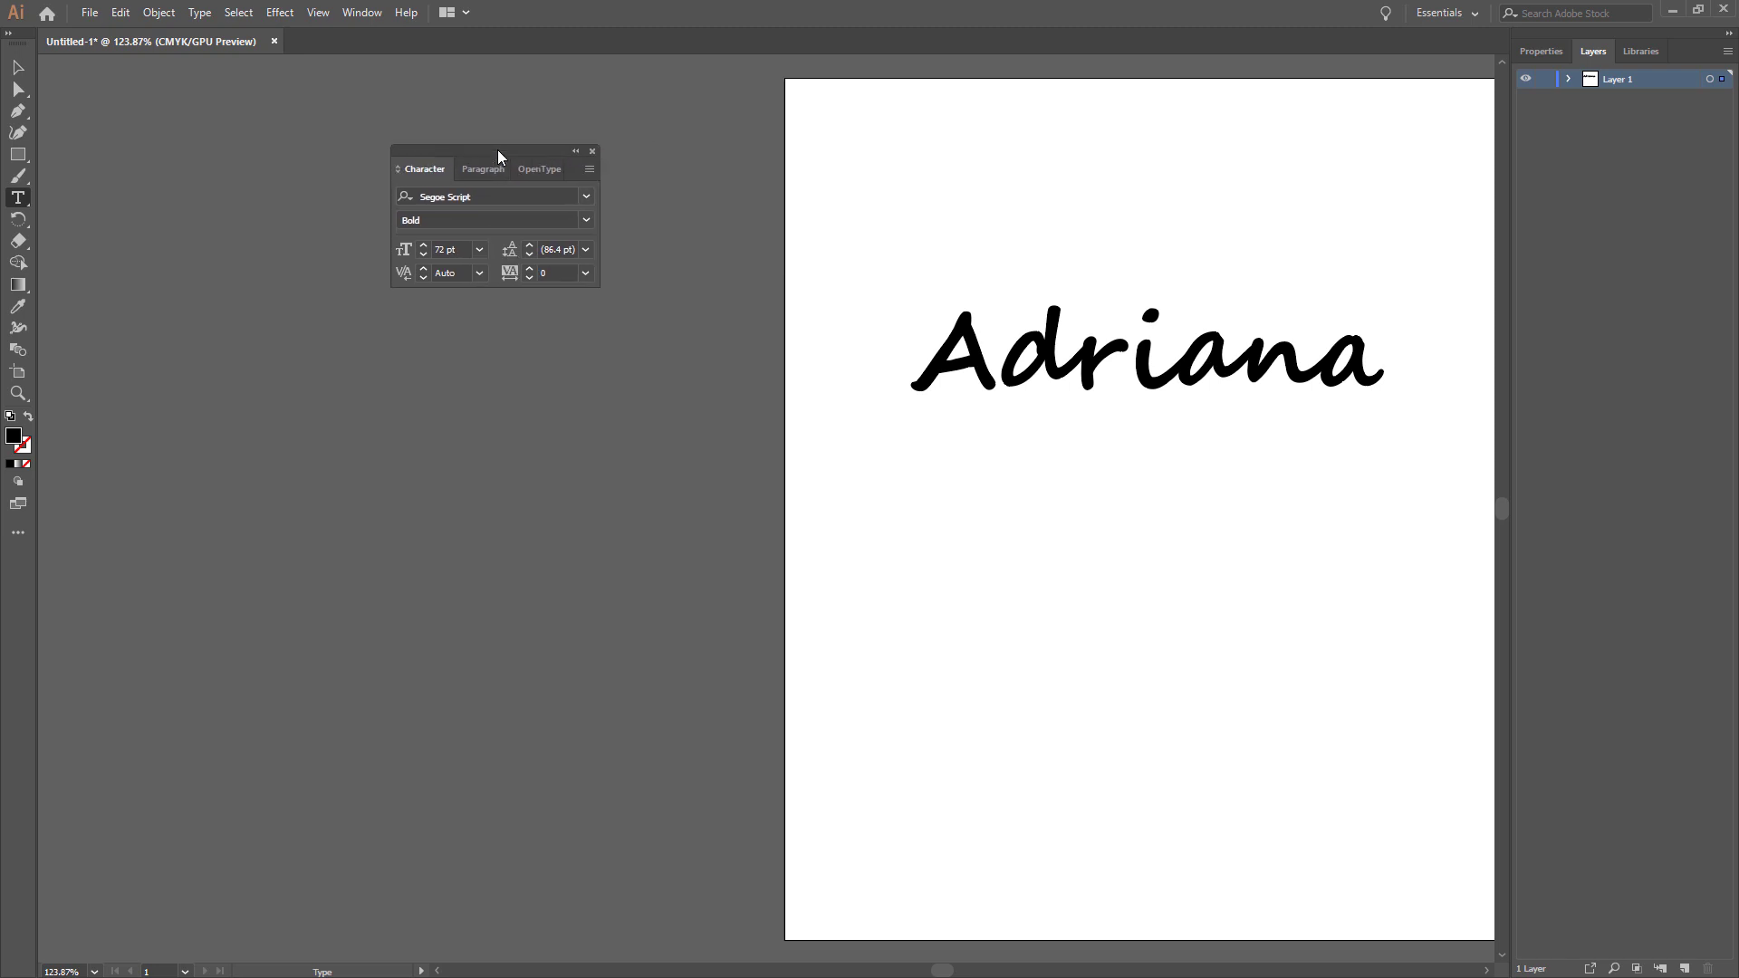
# - Reposition the name's text area lower and further right so the lettering sits near the middle of the artboard
pyautogui.click(18, 91)
pyautogui.moveTo(1084, 371); pyautogui.dragTo(1081, 486)
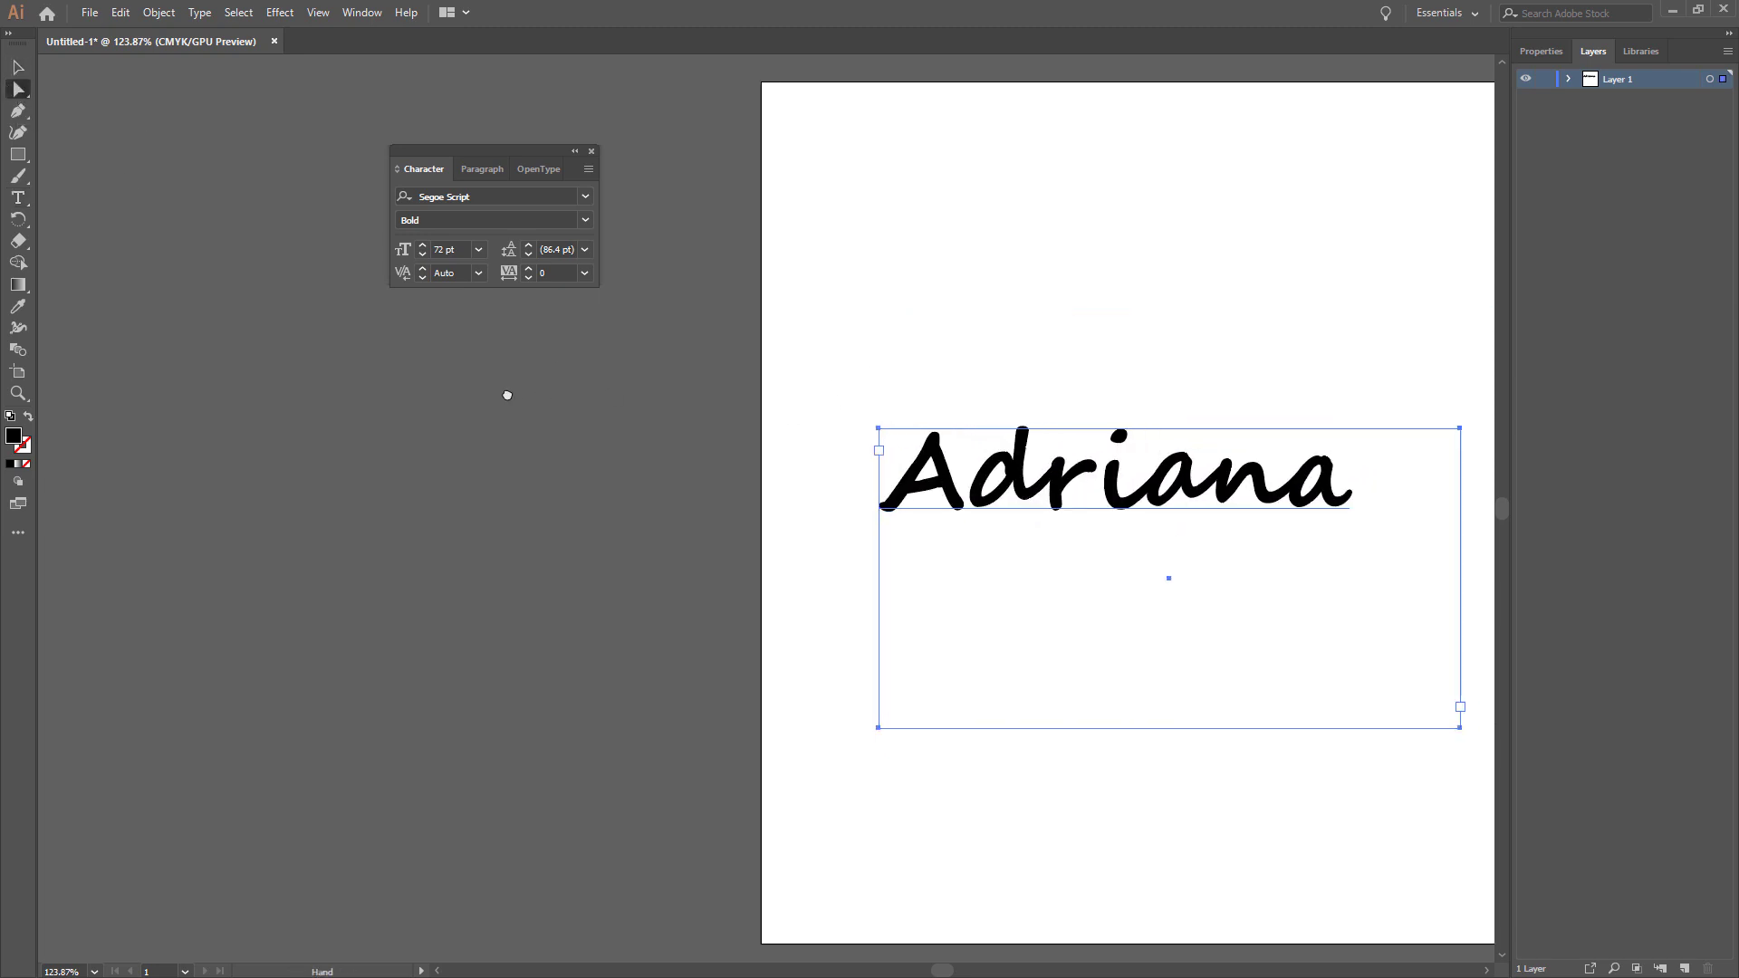
pyautogui.moveTo(507, 395); pyautogui.dragTo(715, 459)
pyautogui.moveTo(883, 499); pyautogui.dragTo(943, 498)
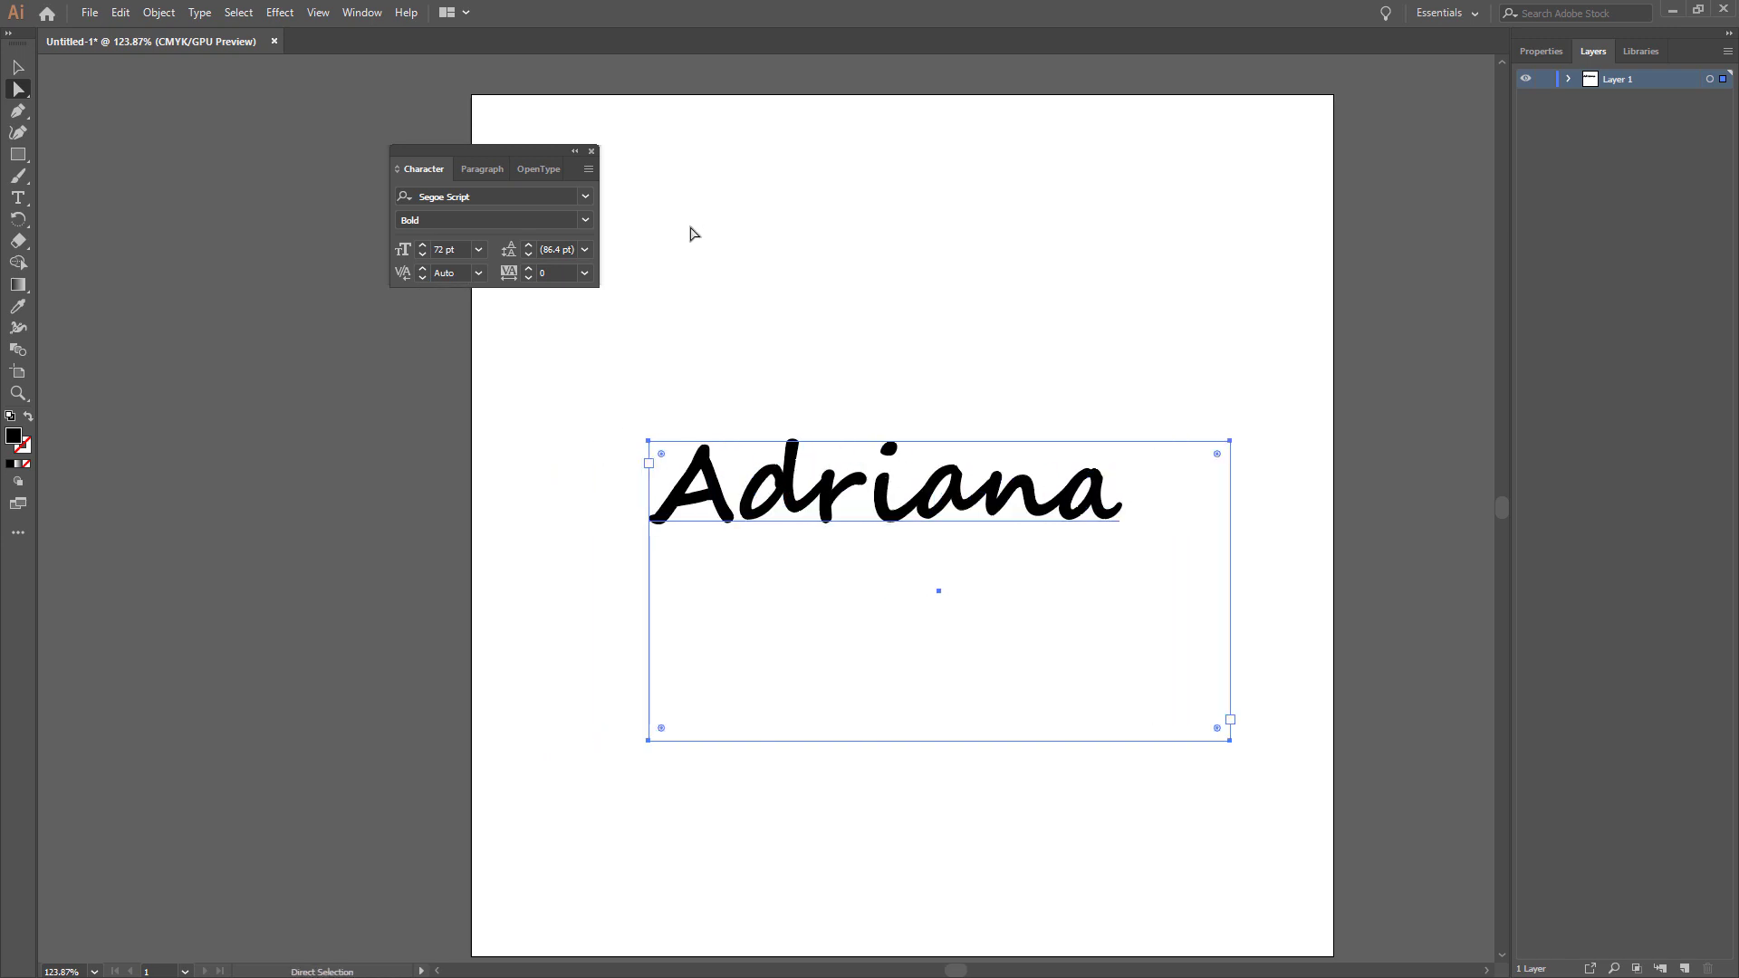
# - Save the document as an Adobe Illustrator file named after the pendant's name in the desktop images folder, keeping the Illustrator CC options
pyautogui.click(90, 13)
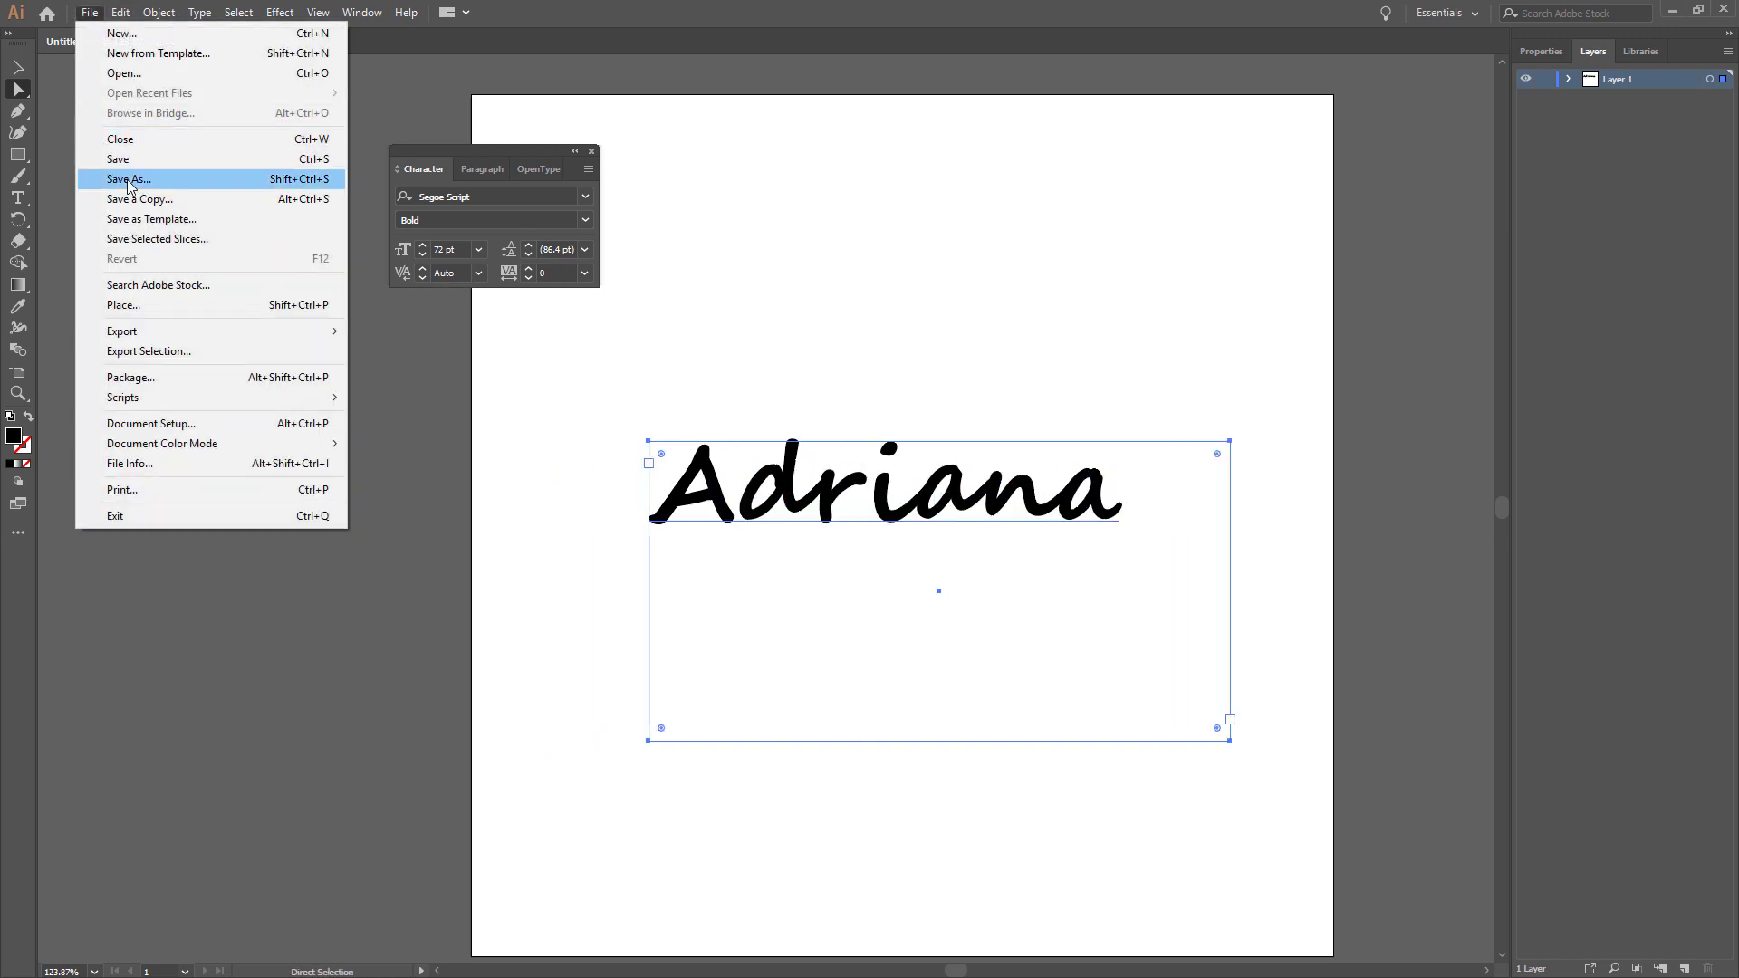
pyautogui.click(130, 161)
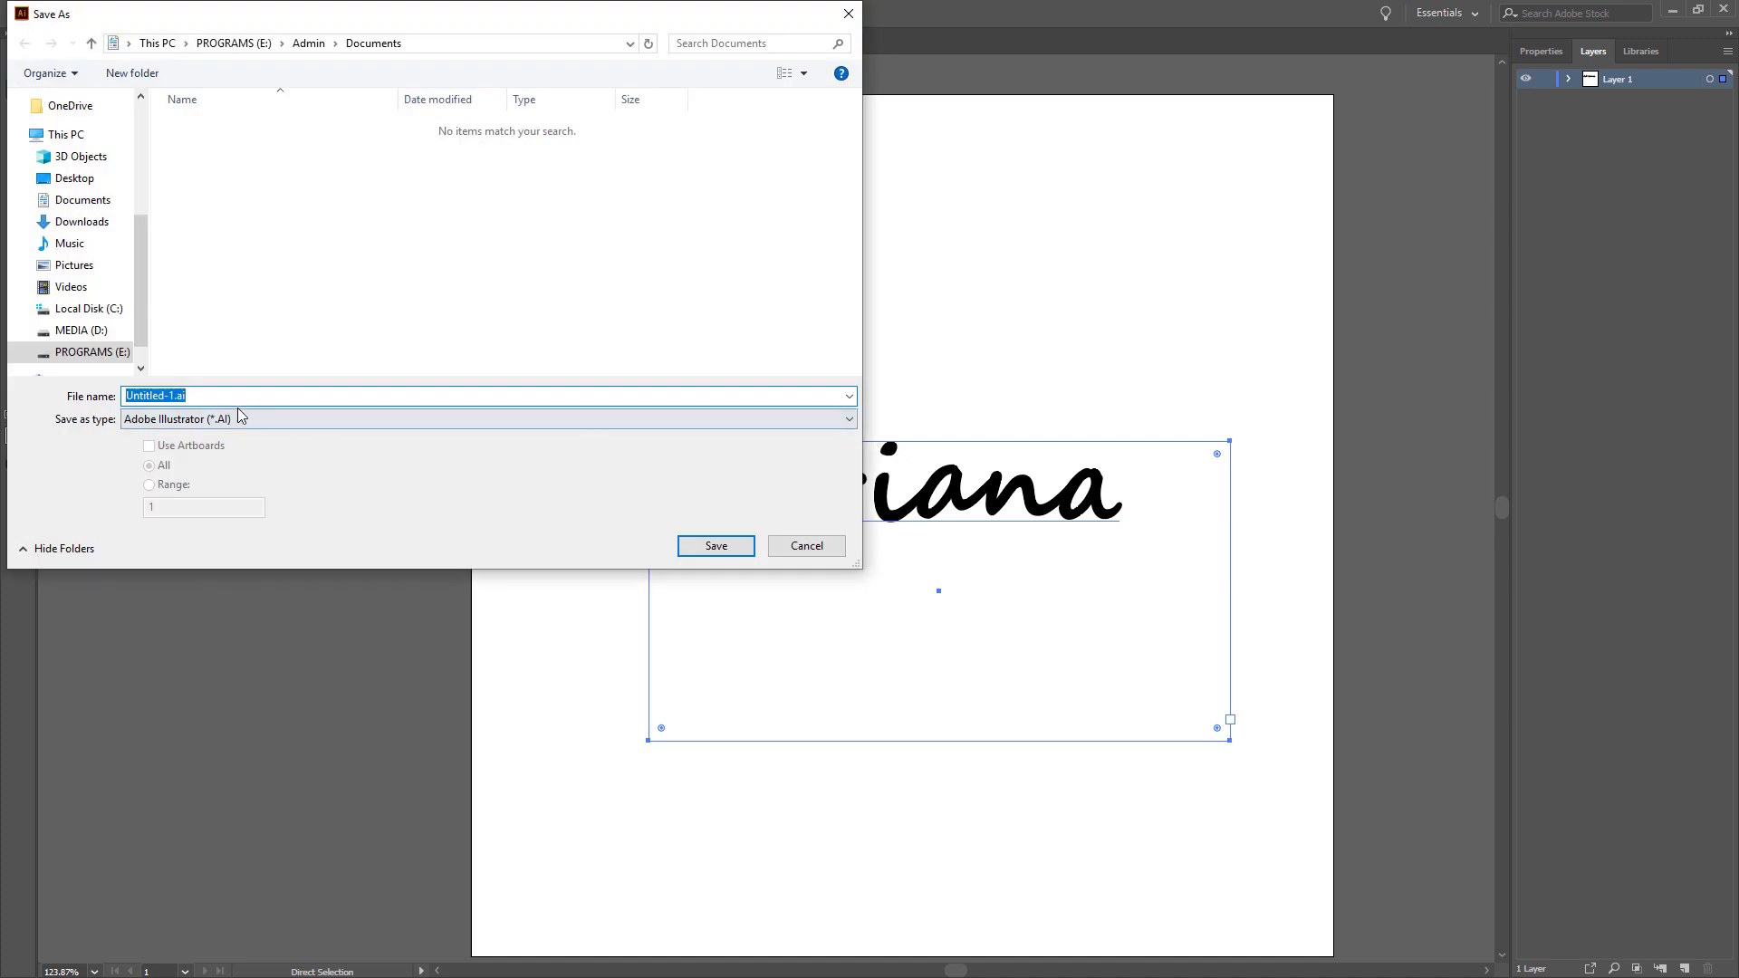
pyautogui.write('adriana')
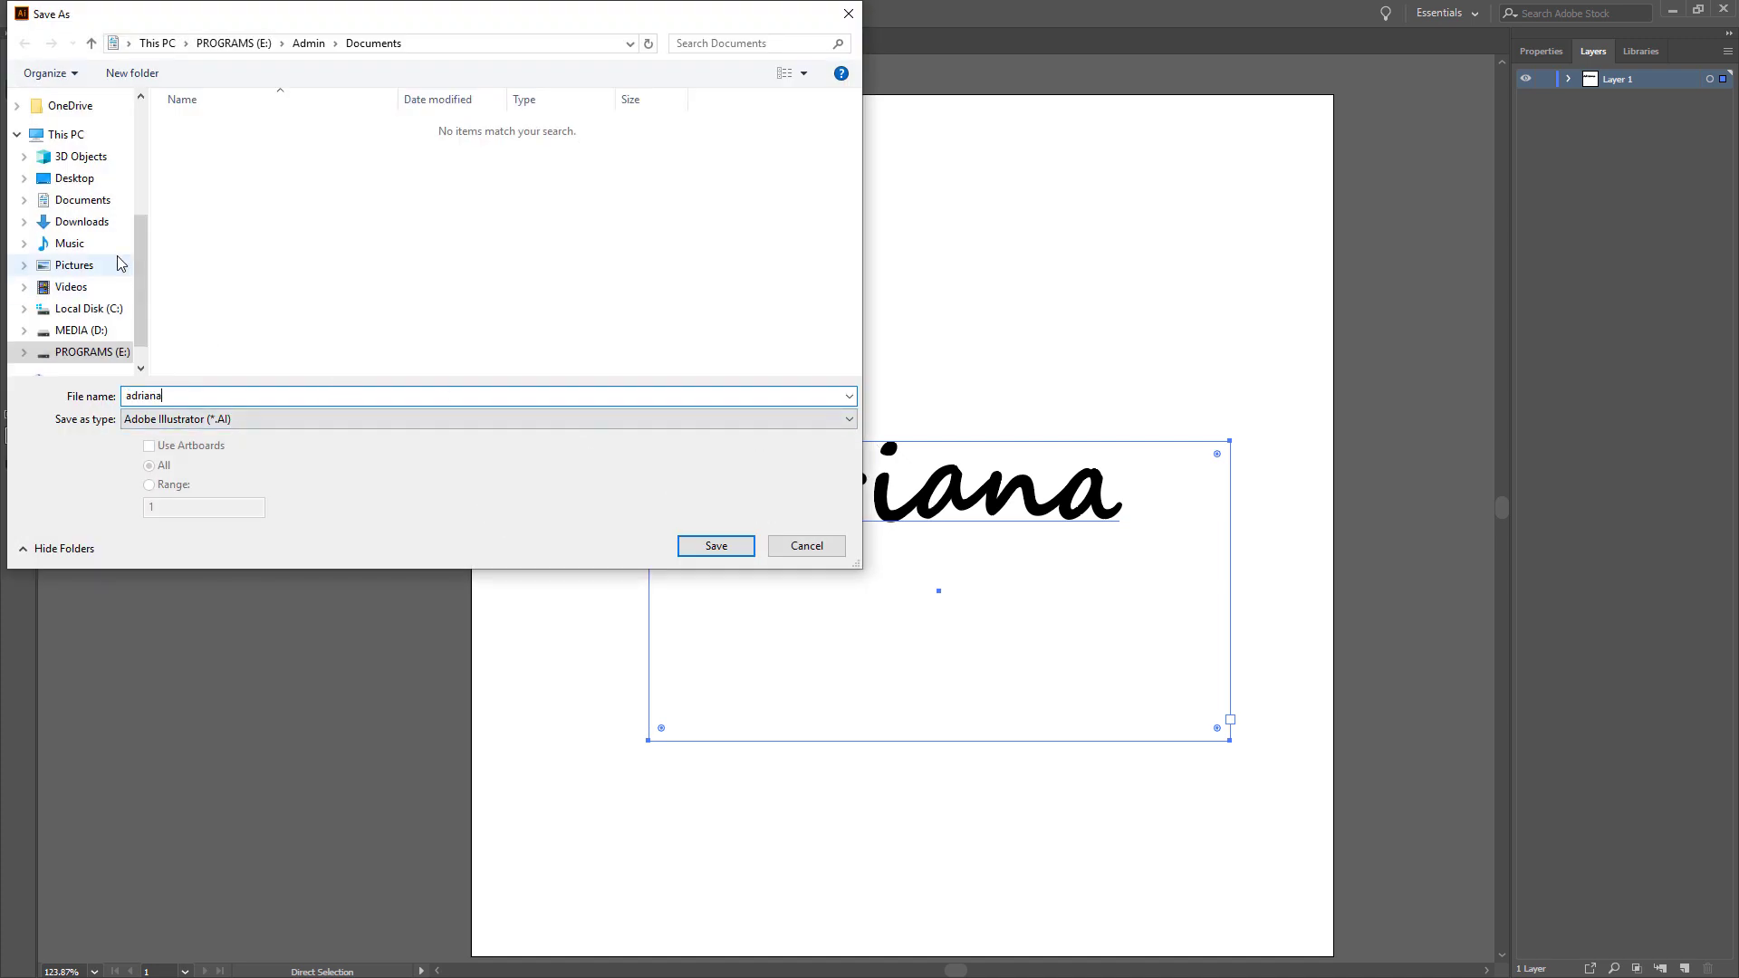
pyautogui.click(72, 179)
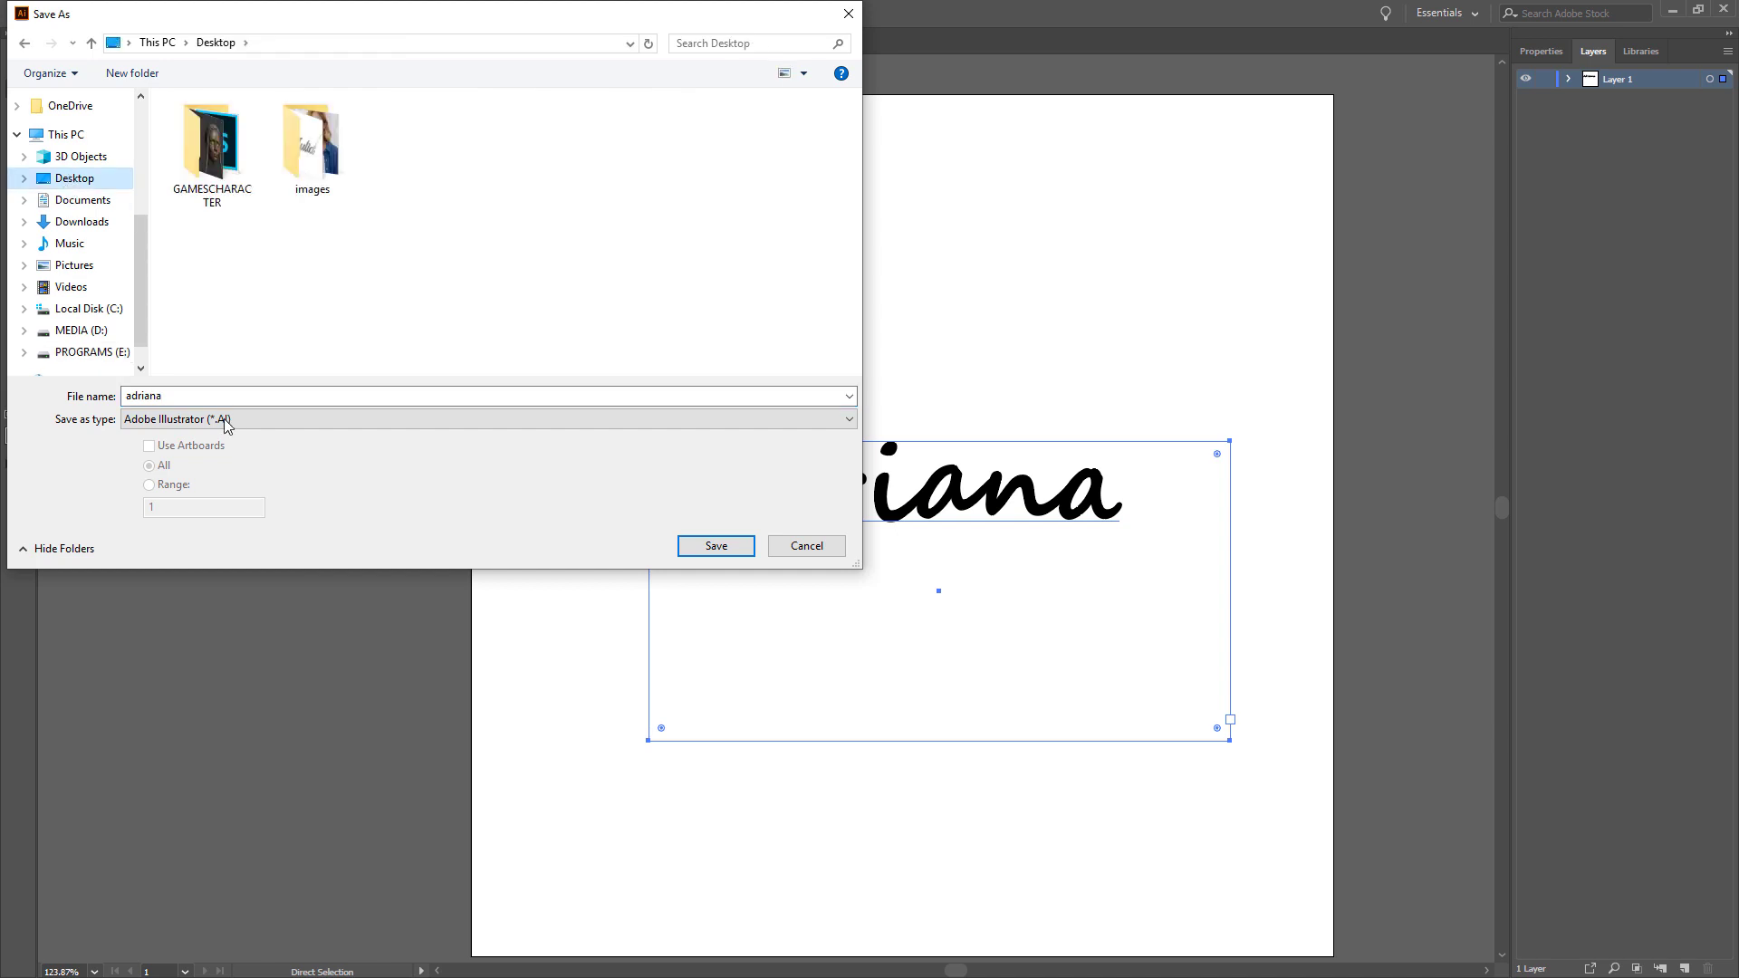
pyautogui.click(716, 546)
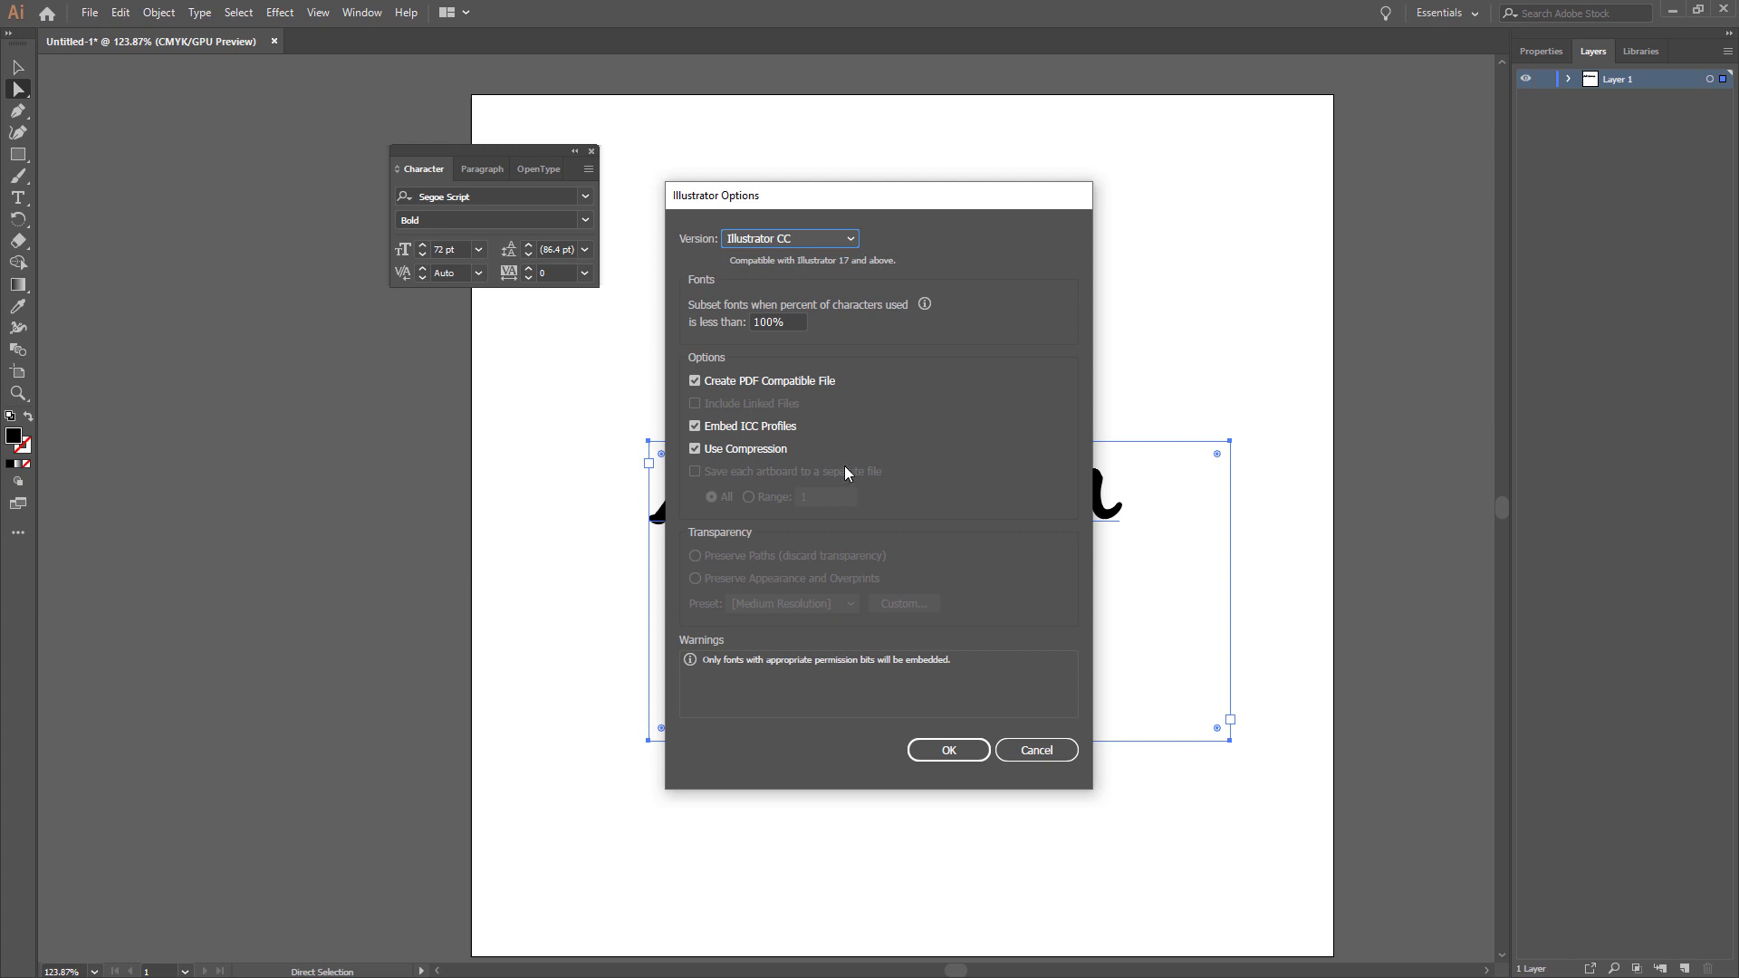
pyautogui.click(942, 750)
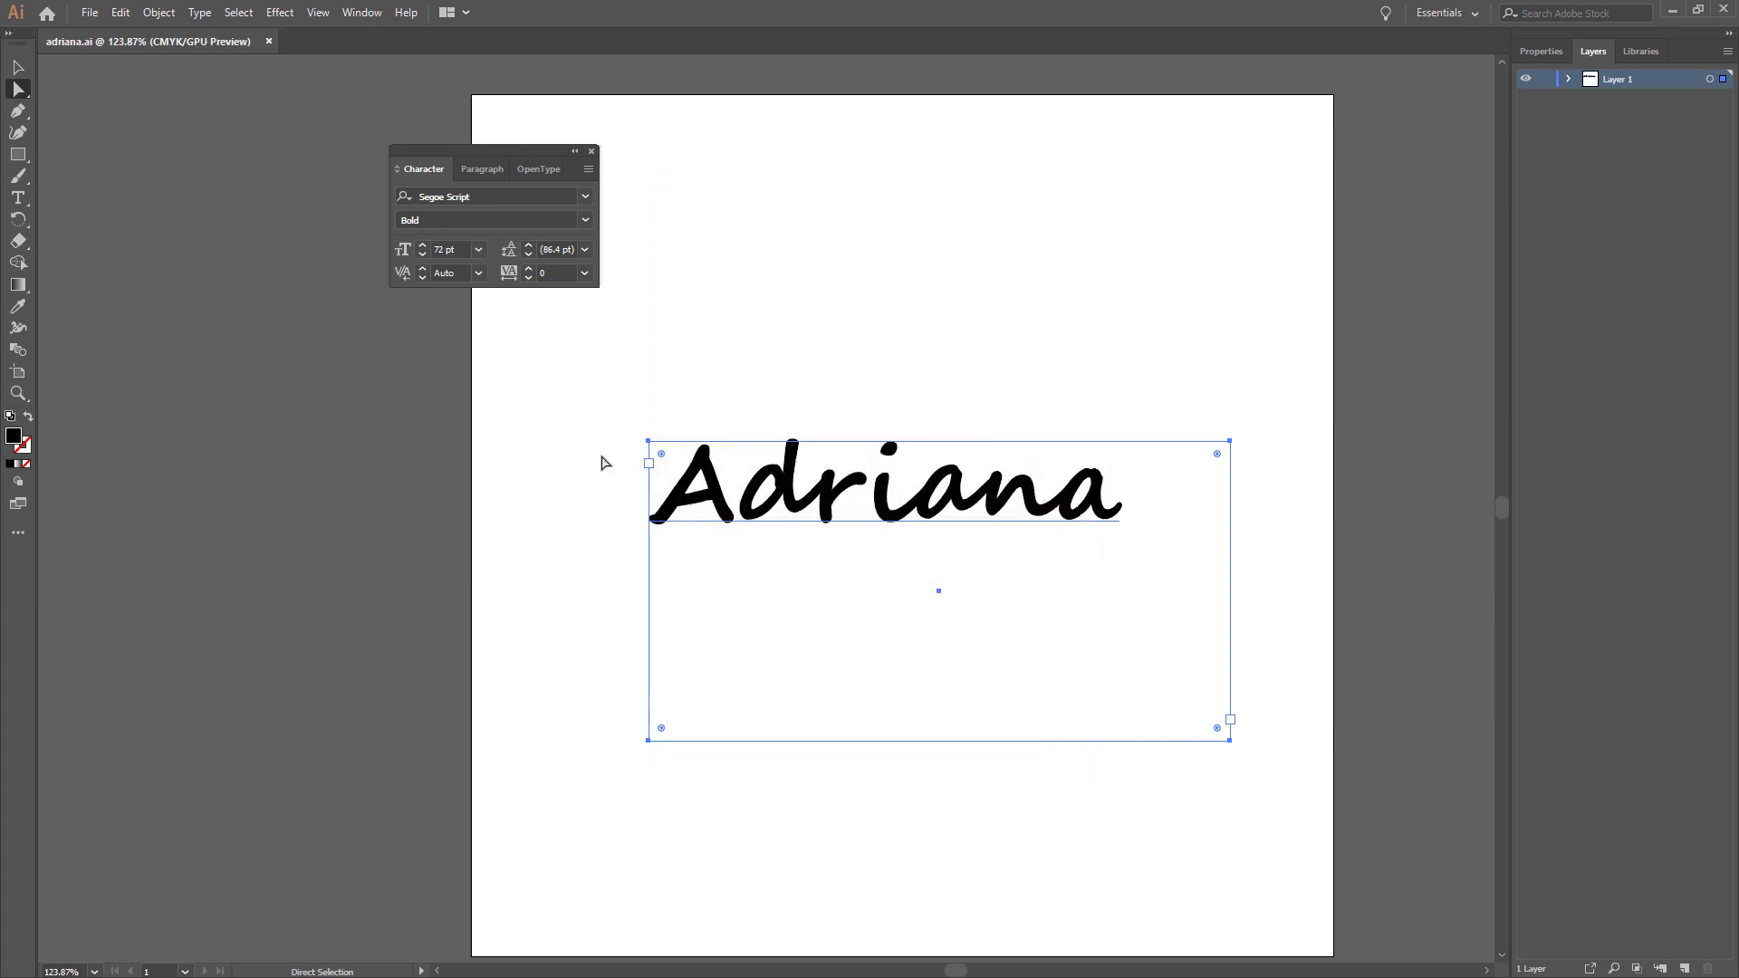
# - Close Illustrator and open the saved name file from the images folder in Adobe Photoshop CC 2018, importing its page at 300 pixels/inch
pyautogui.click(1724, 11)
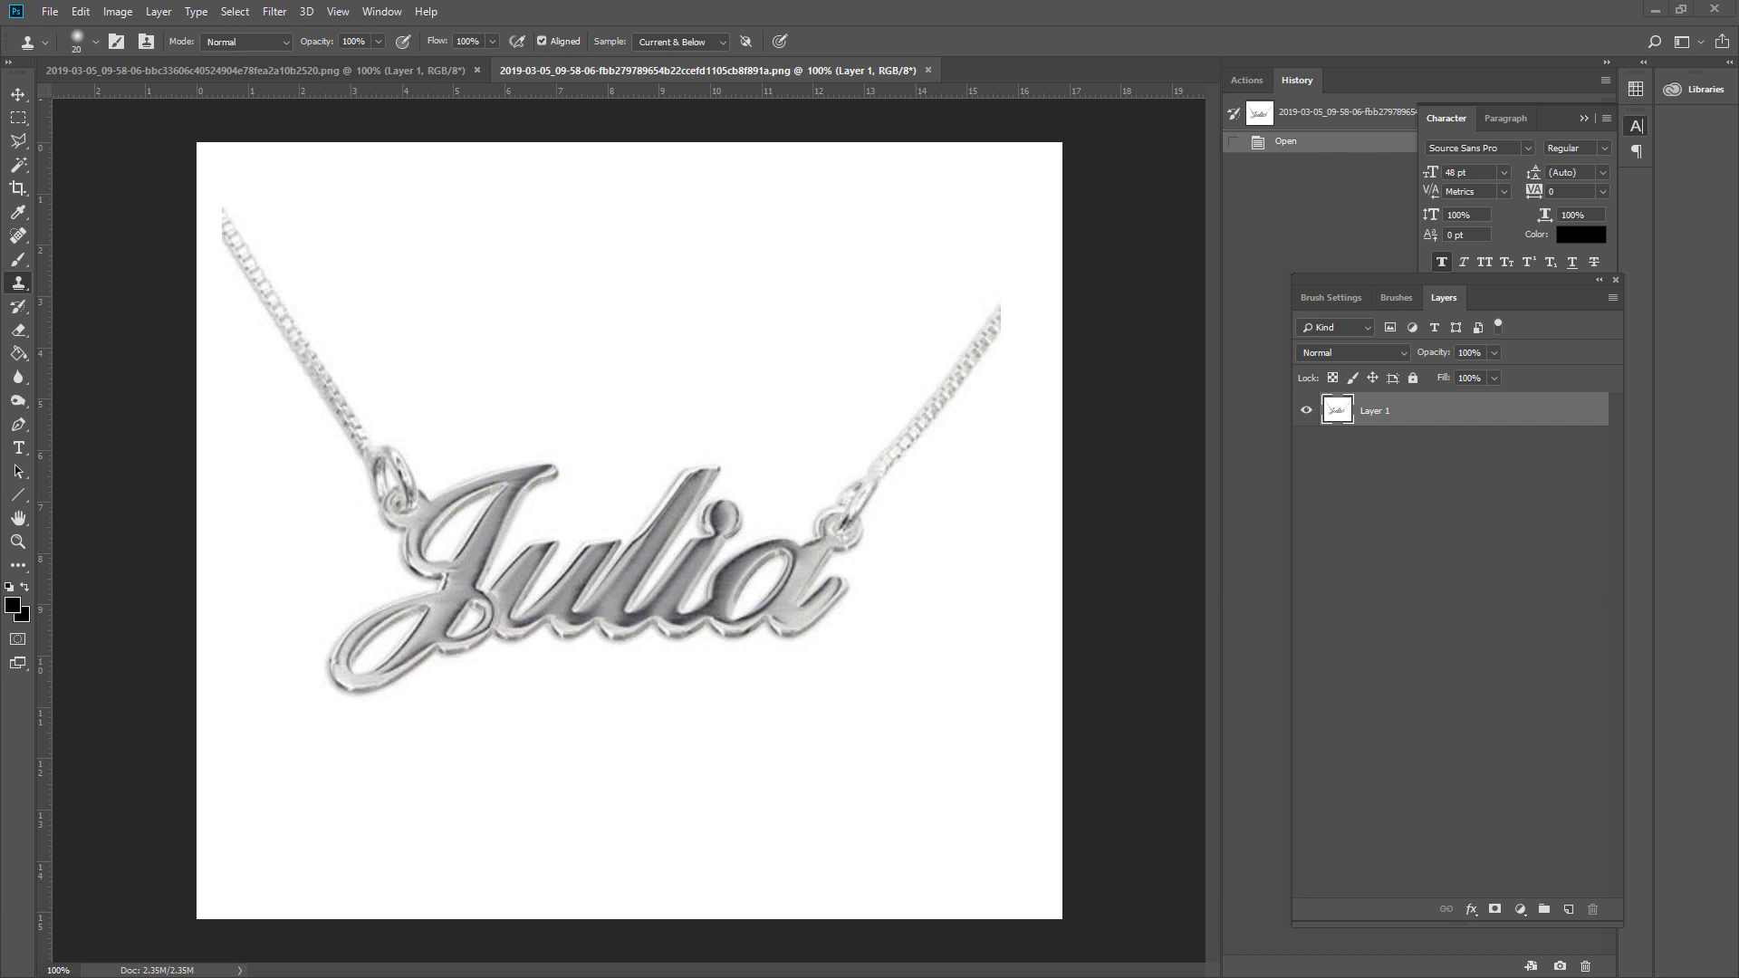
pyautogui.hotkey('alt', 'Tab')
pyautogui.click(546, 809)
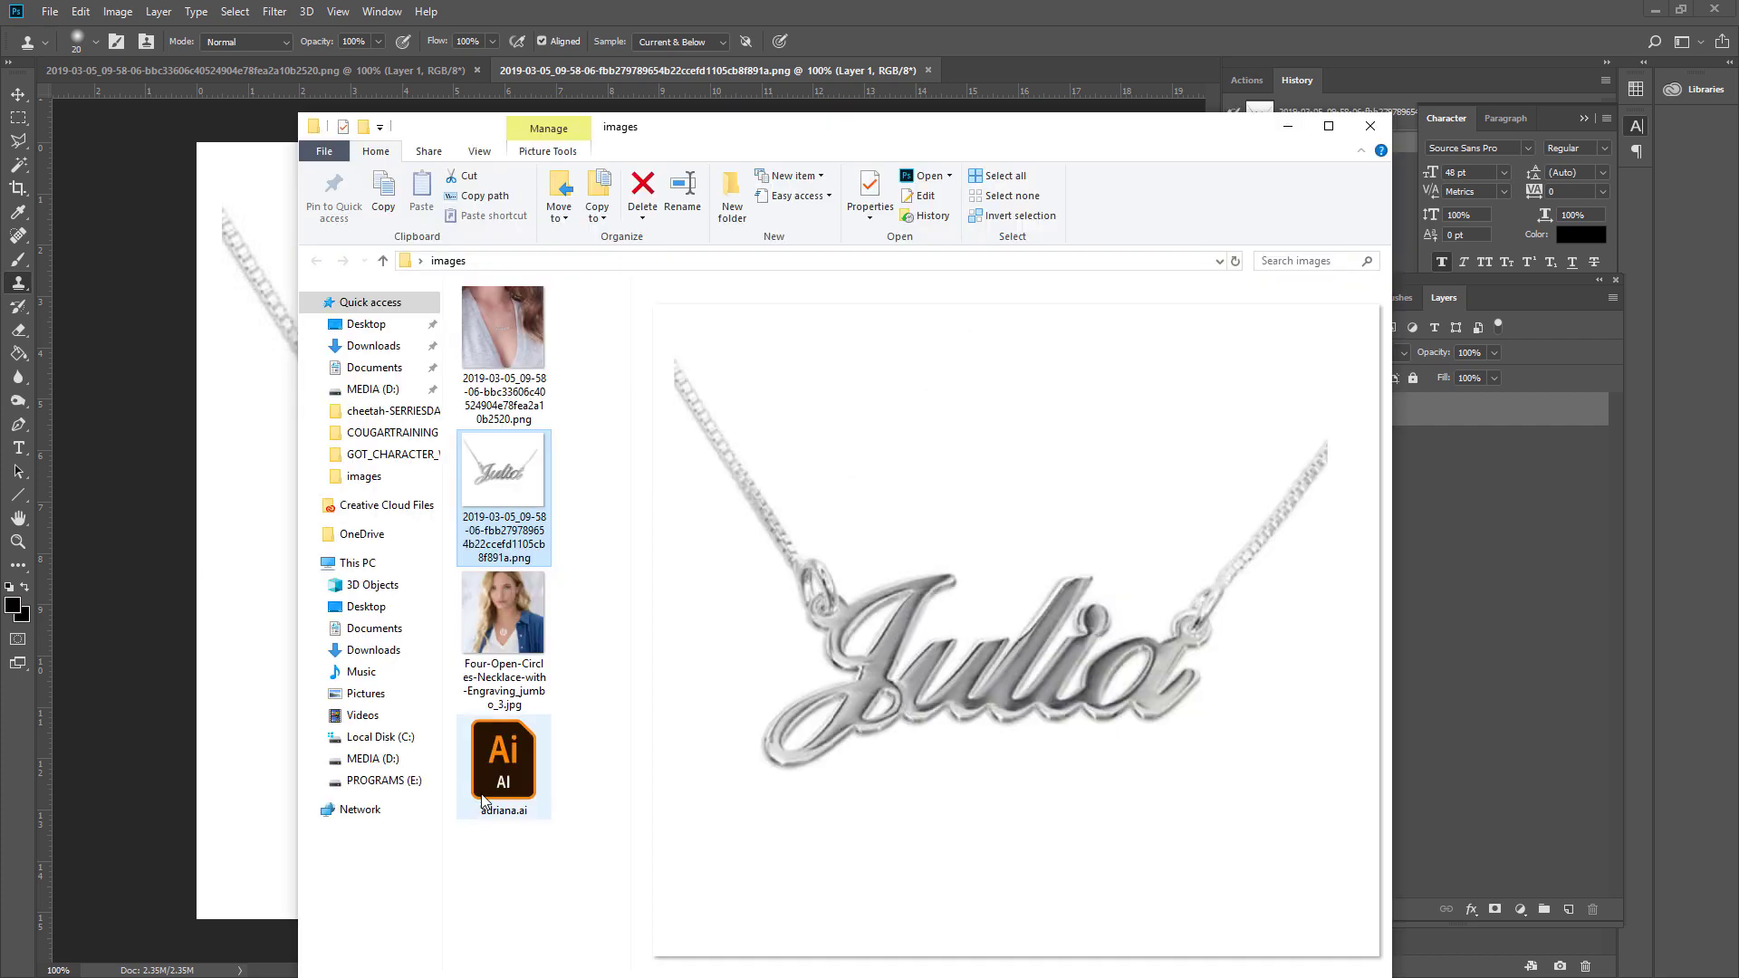
pyautogui.rightClick(508, 751)
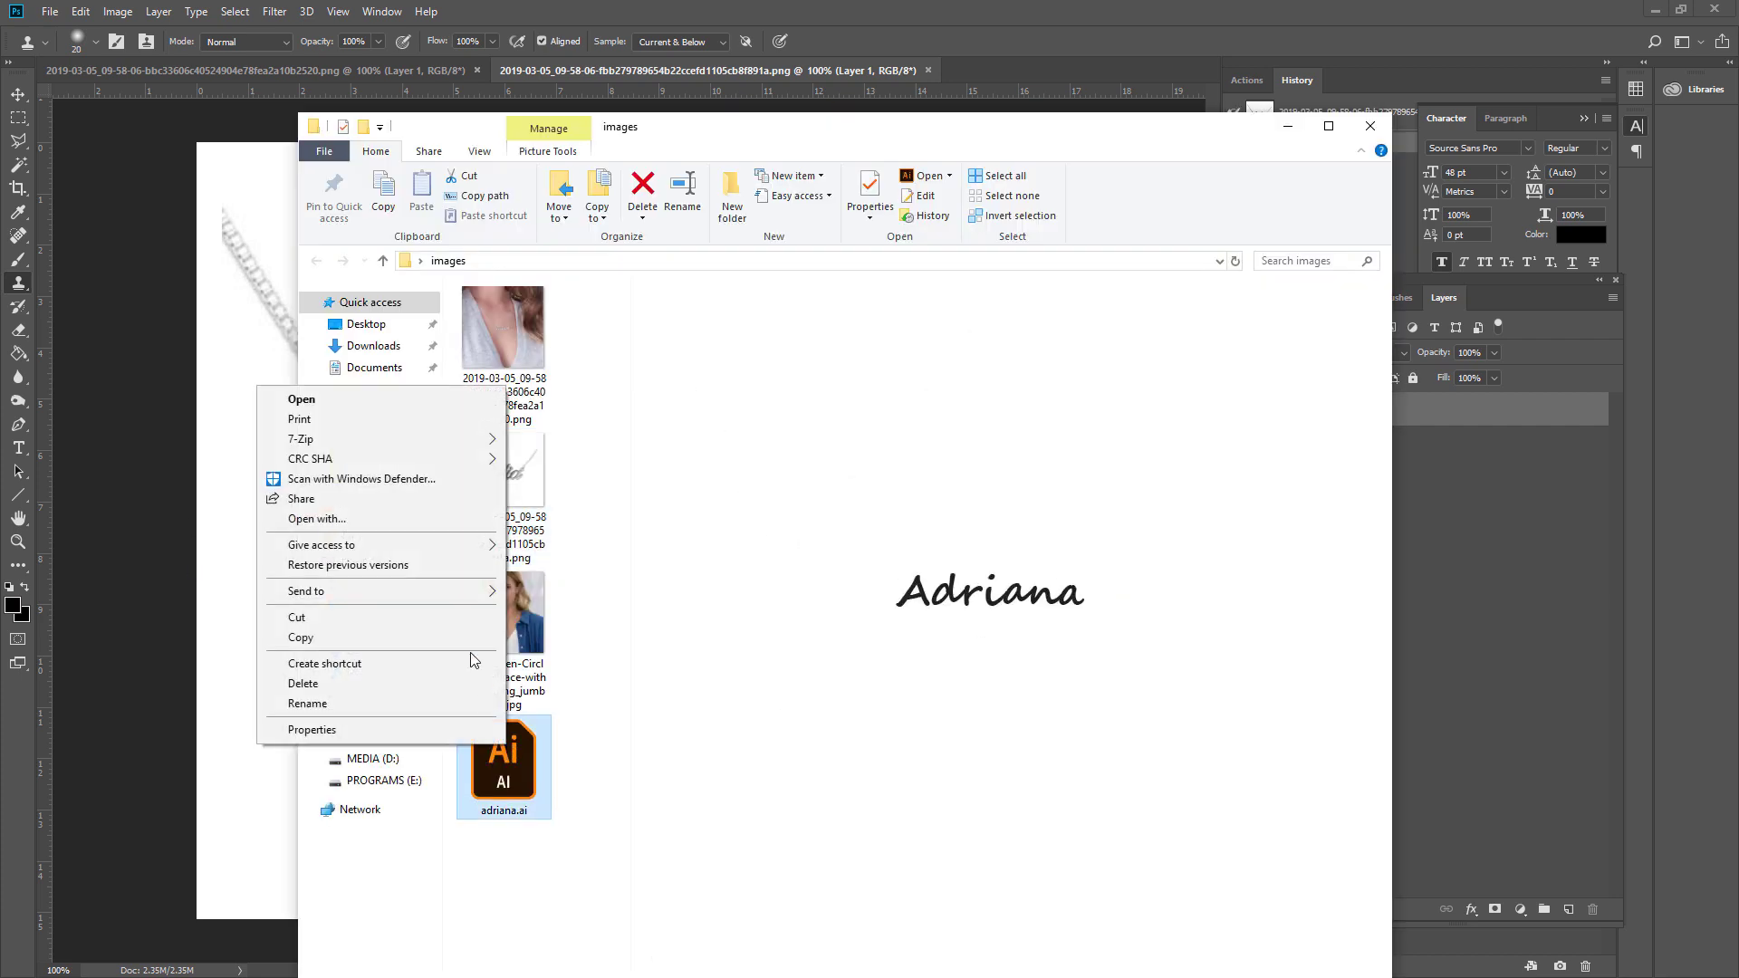
pyautogui.click(412, 519)
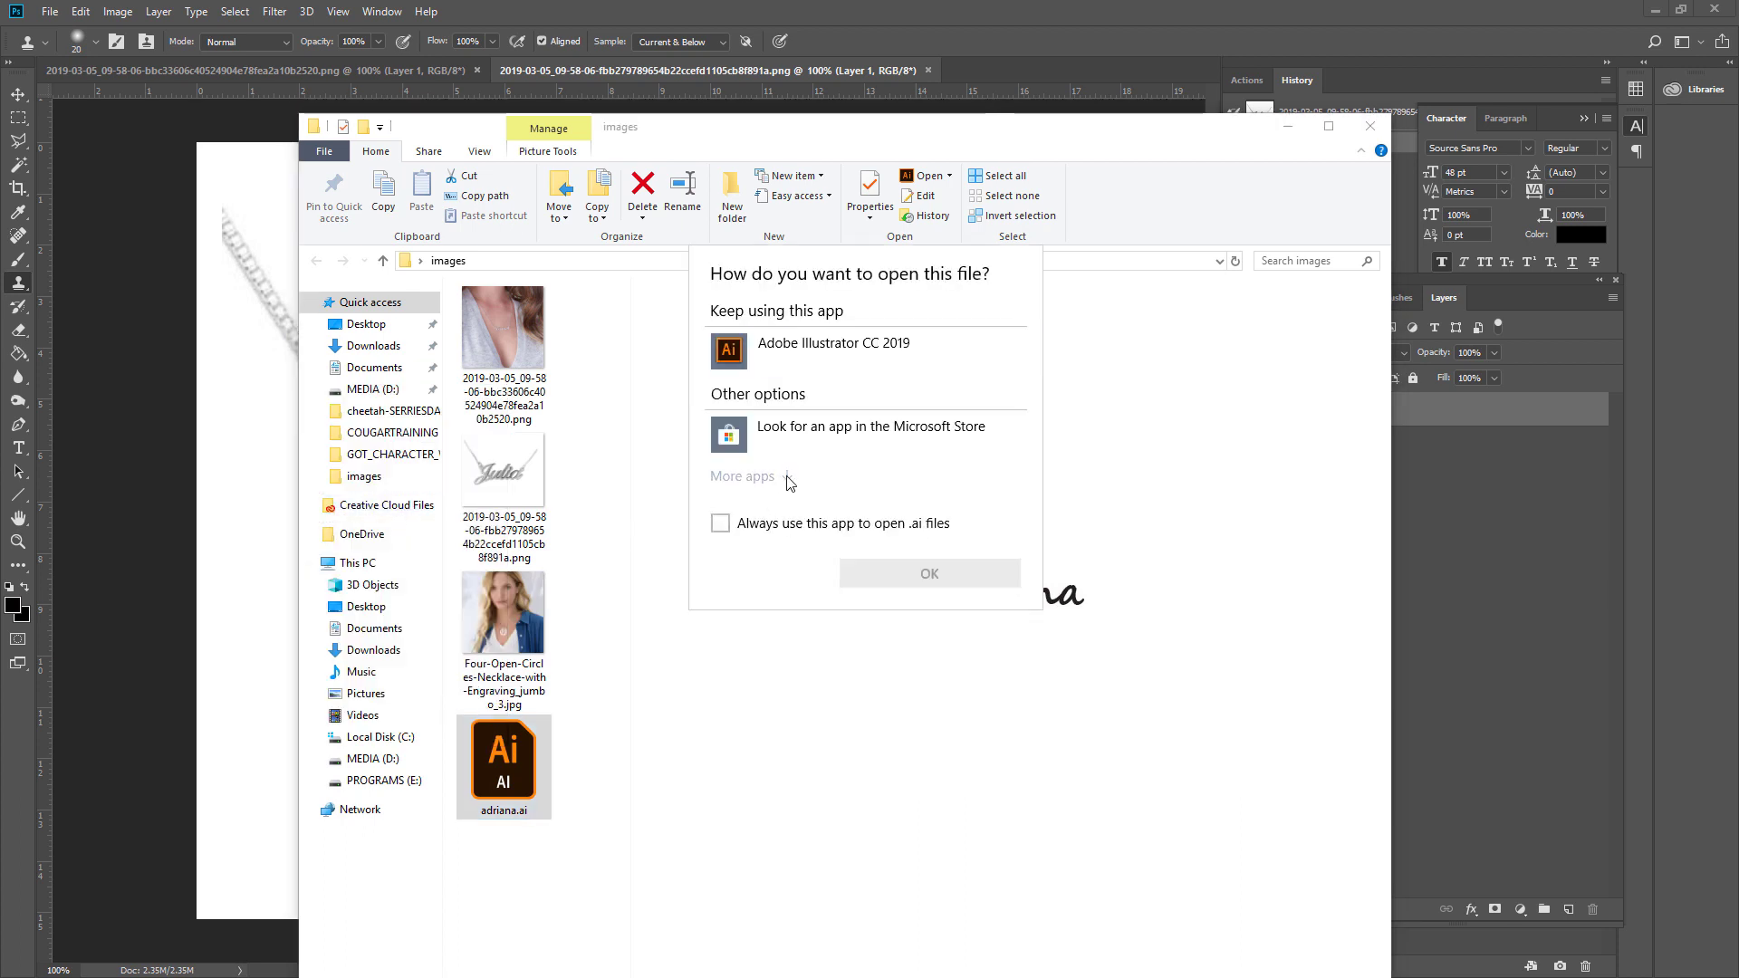
pyautogui.click(788, 477)
pyautogui.click(798, 522)
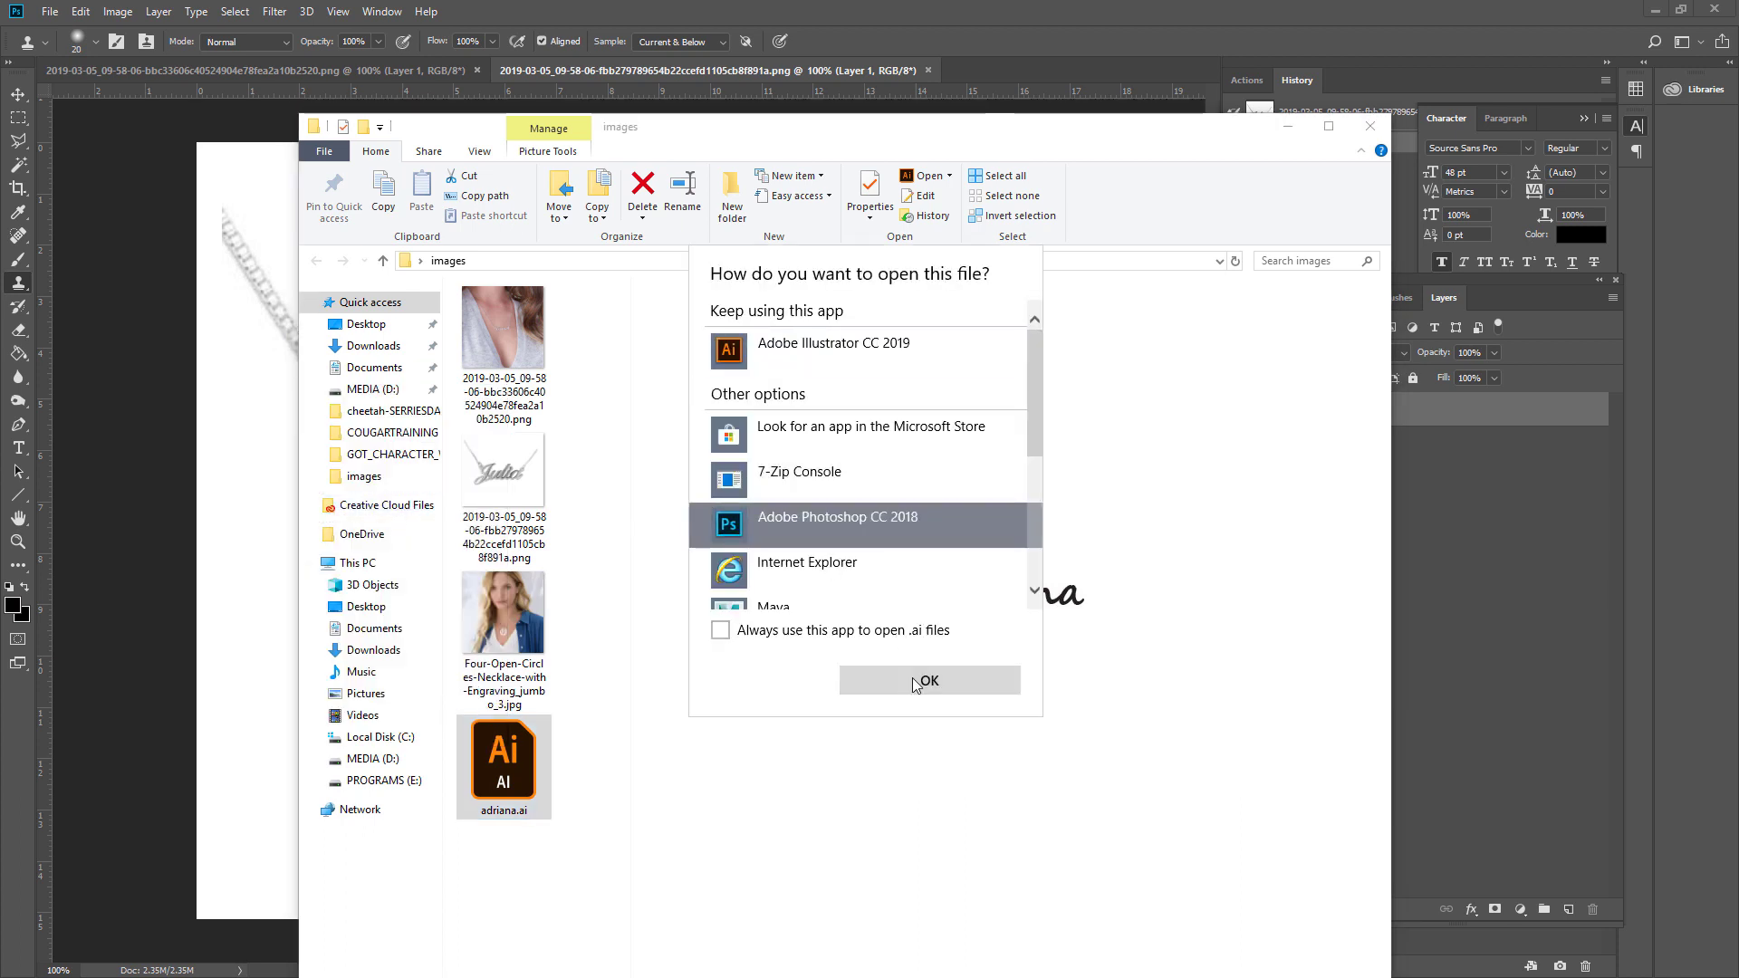
pyautogui.click(925, 681)
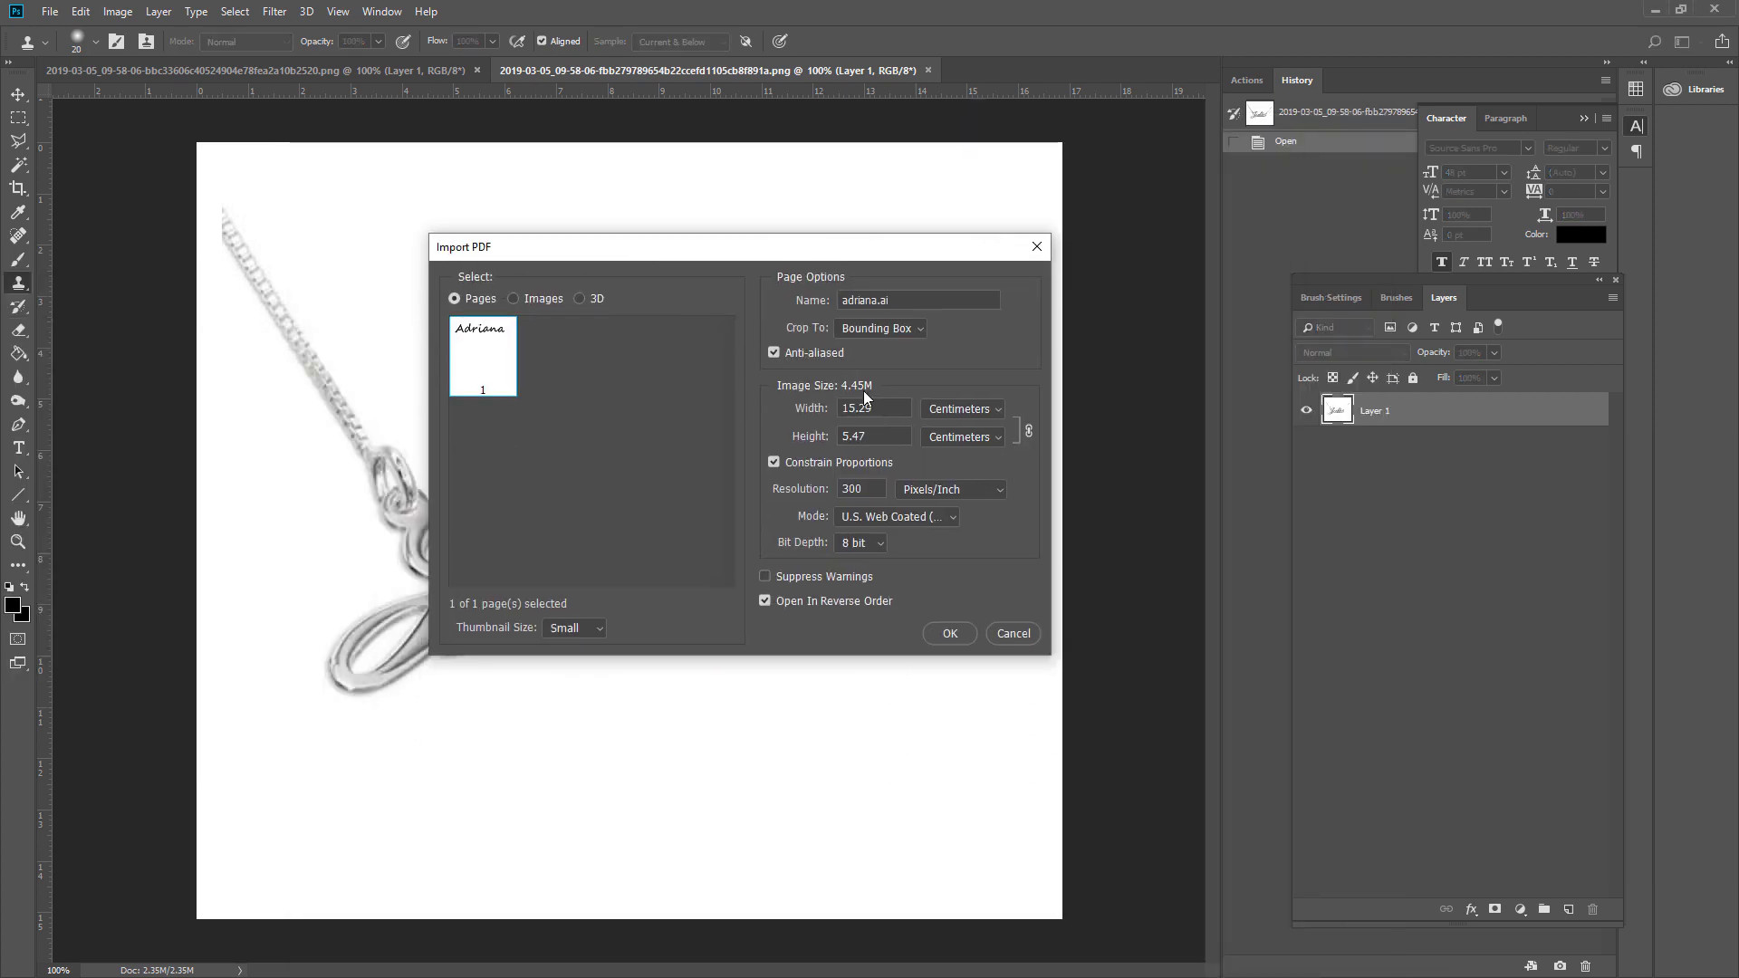
pyautogui.click(950, 634)
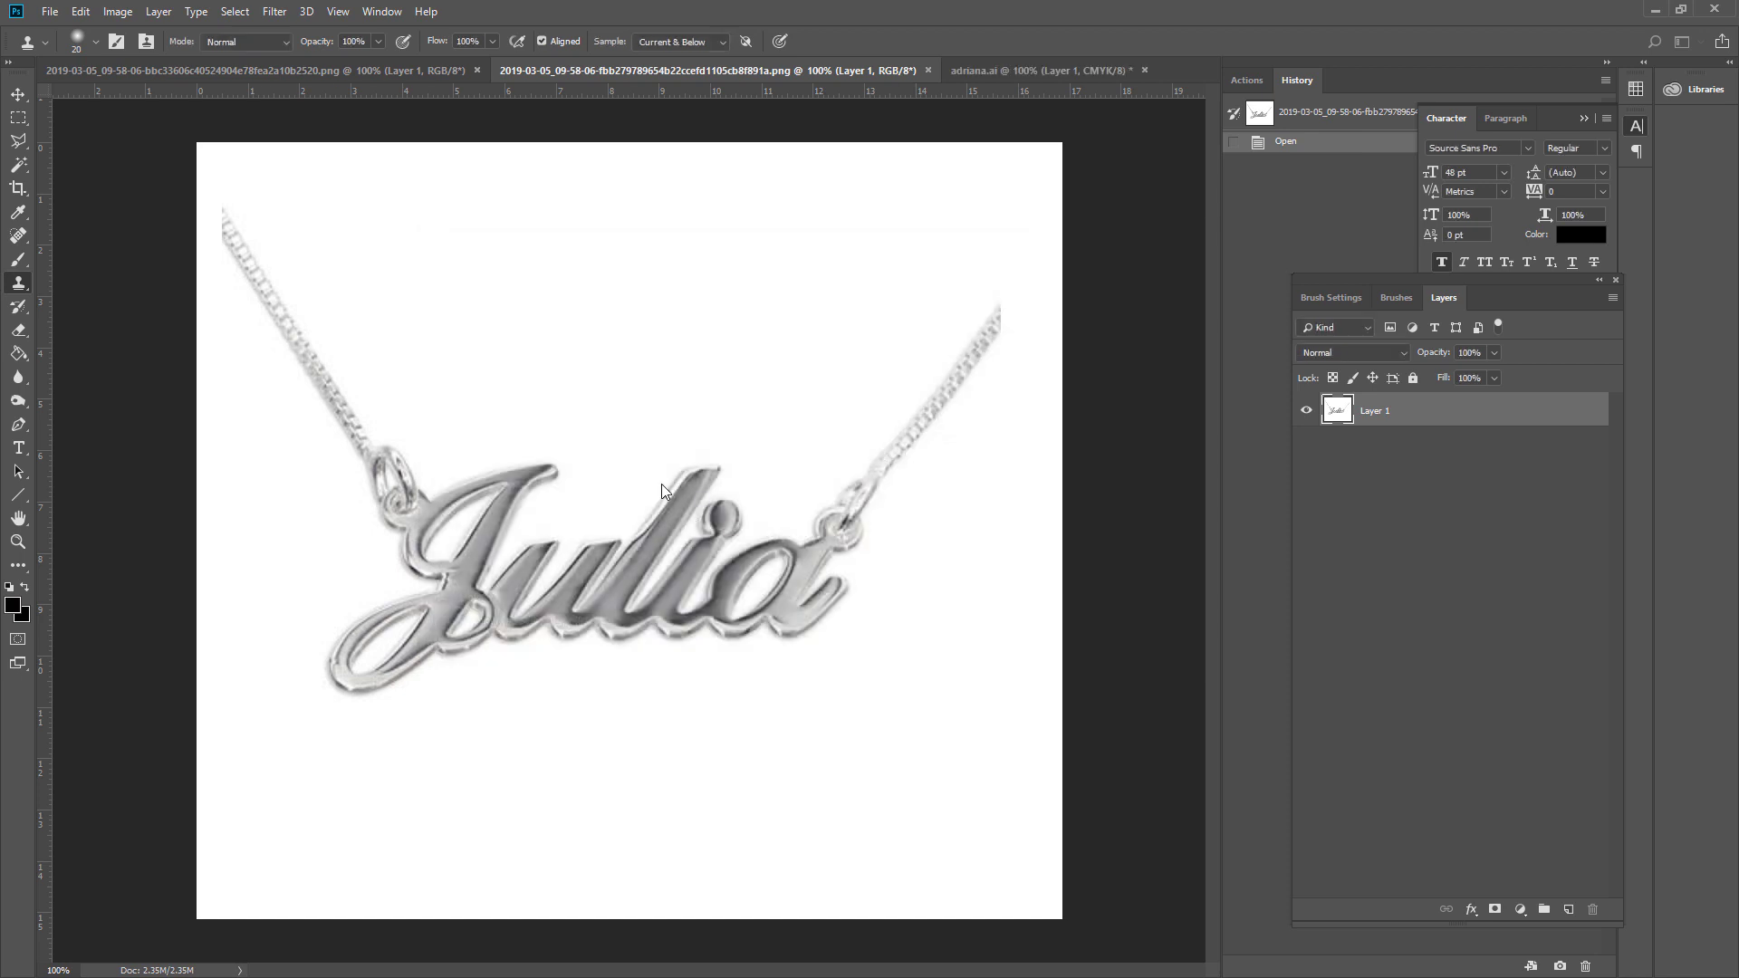
pyautogui.click(119, 12)
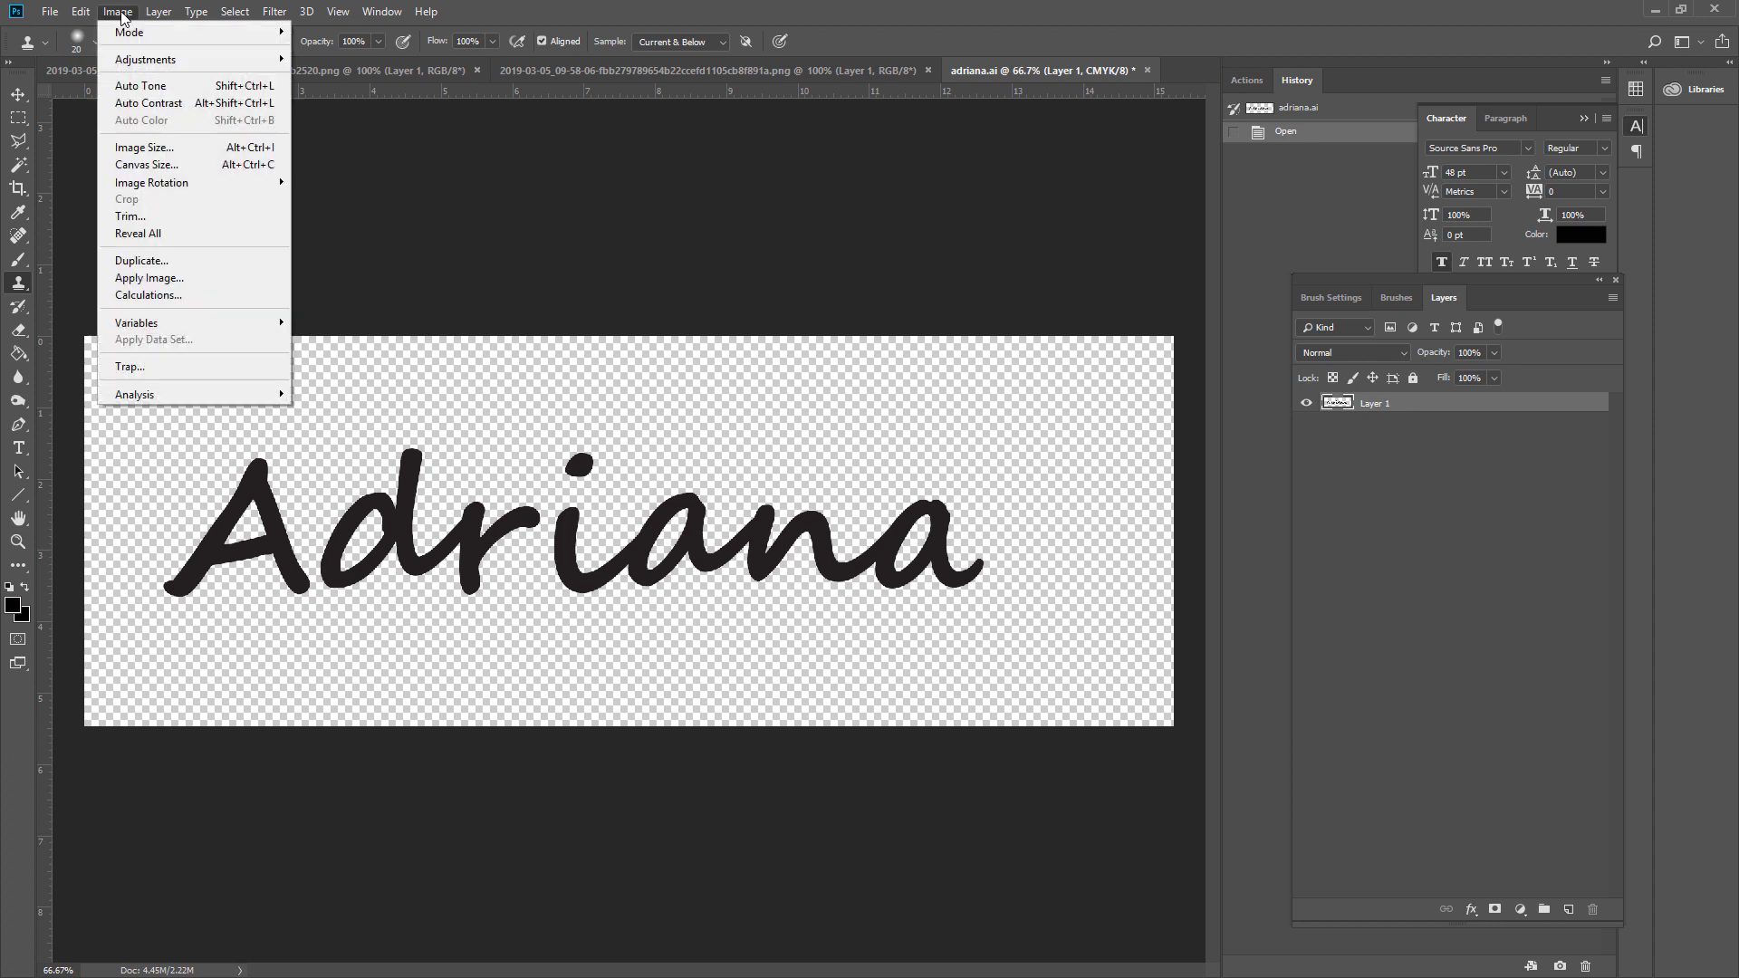
pyautogui.click(204, 164)
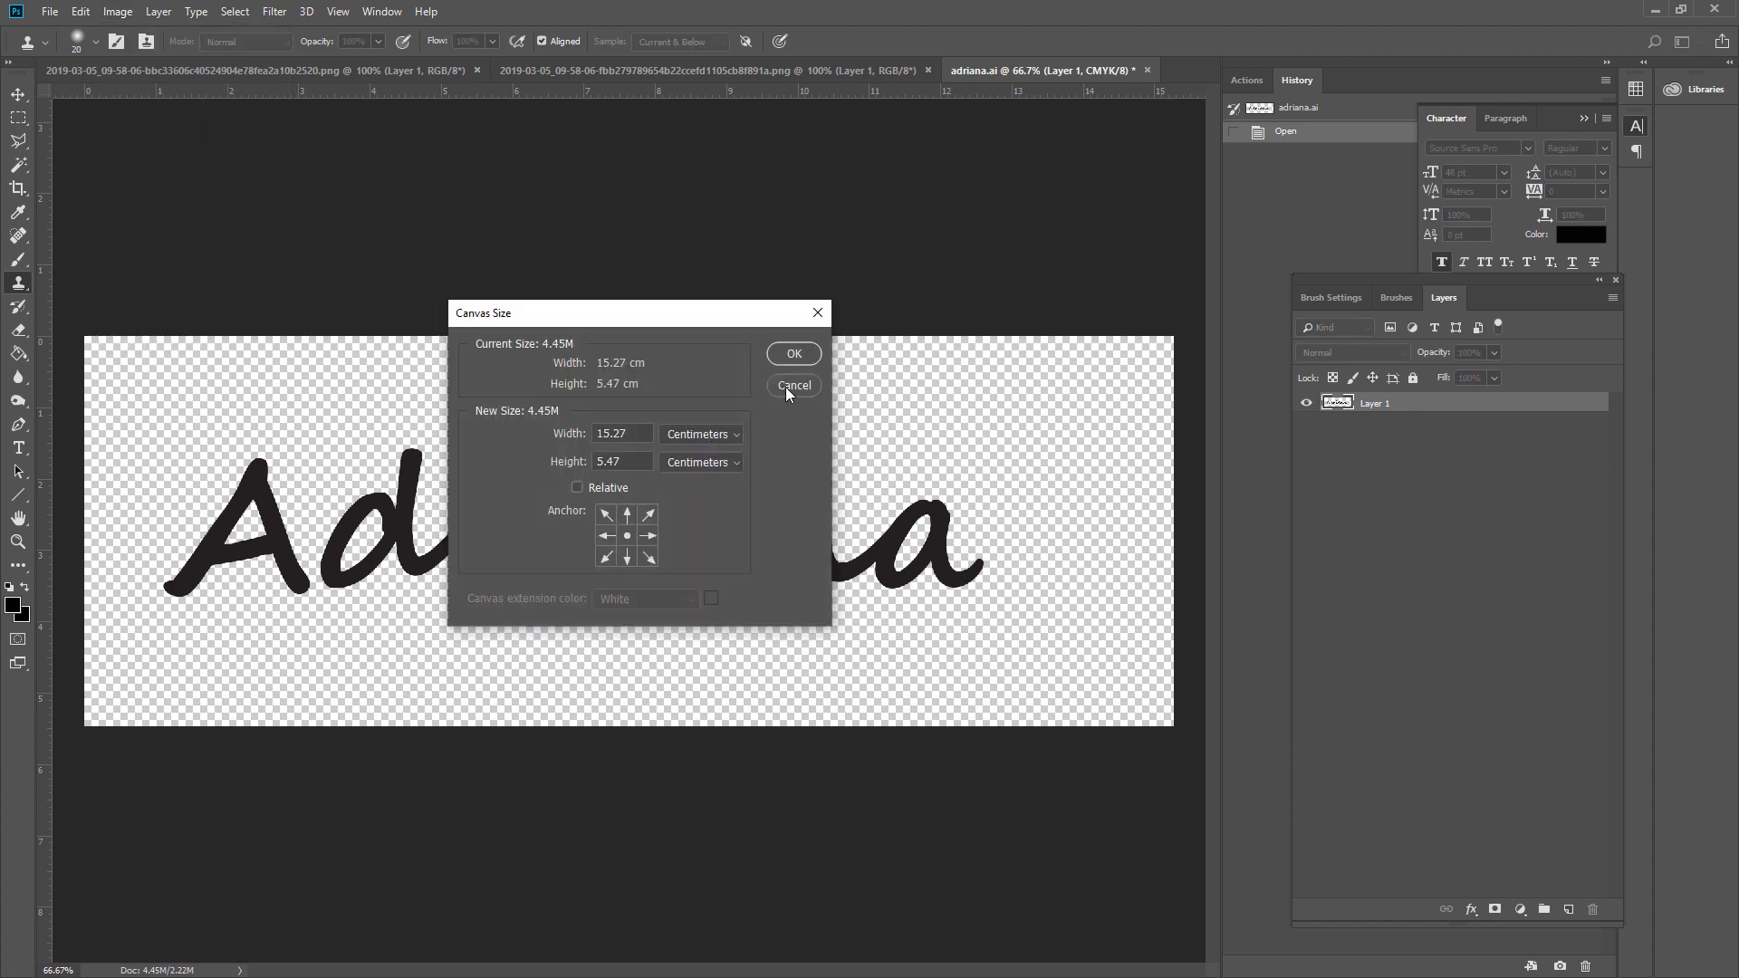
pyautogui.click(787, 387)
# - Move the name lettering right toward the canvas centre and set the canvas height to 15.27 cm with a centred anchor
pyautogui.click(18, 94)
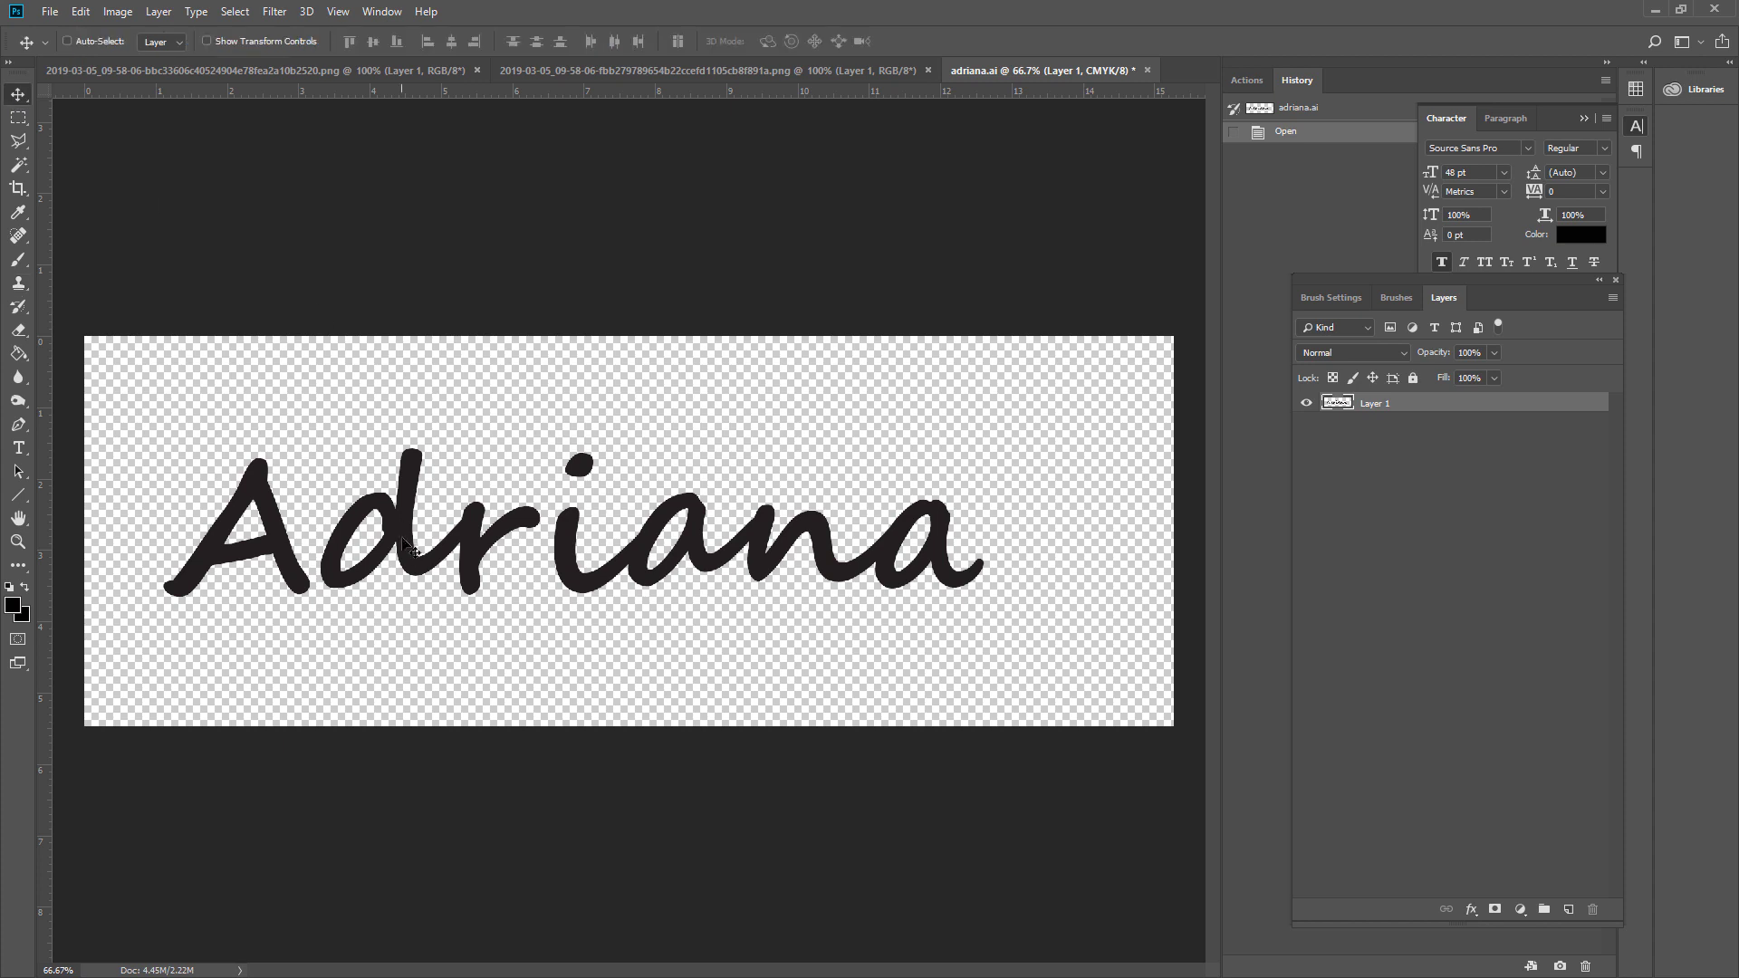
pyautogui.moveTo(424, 556); pyautogui.dragTo(496, 557)
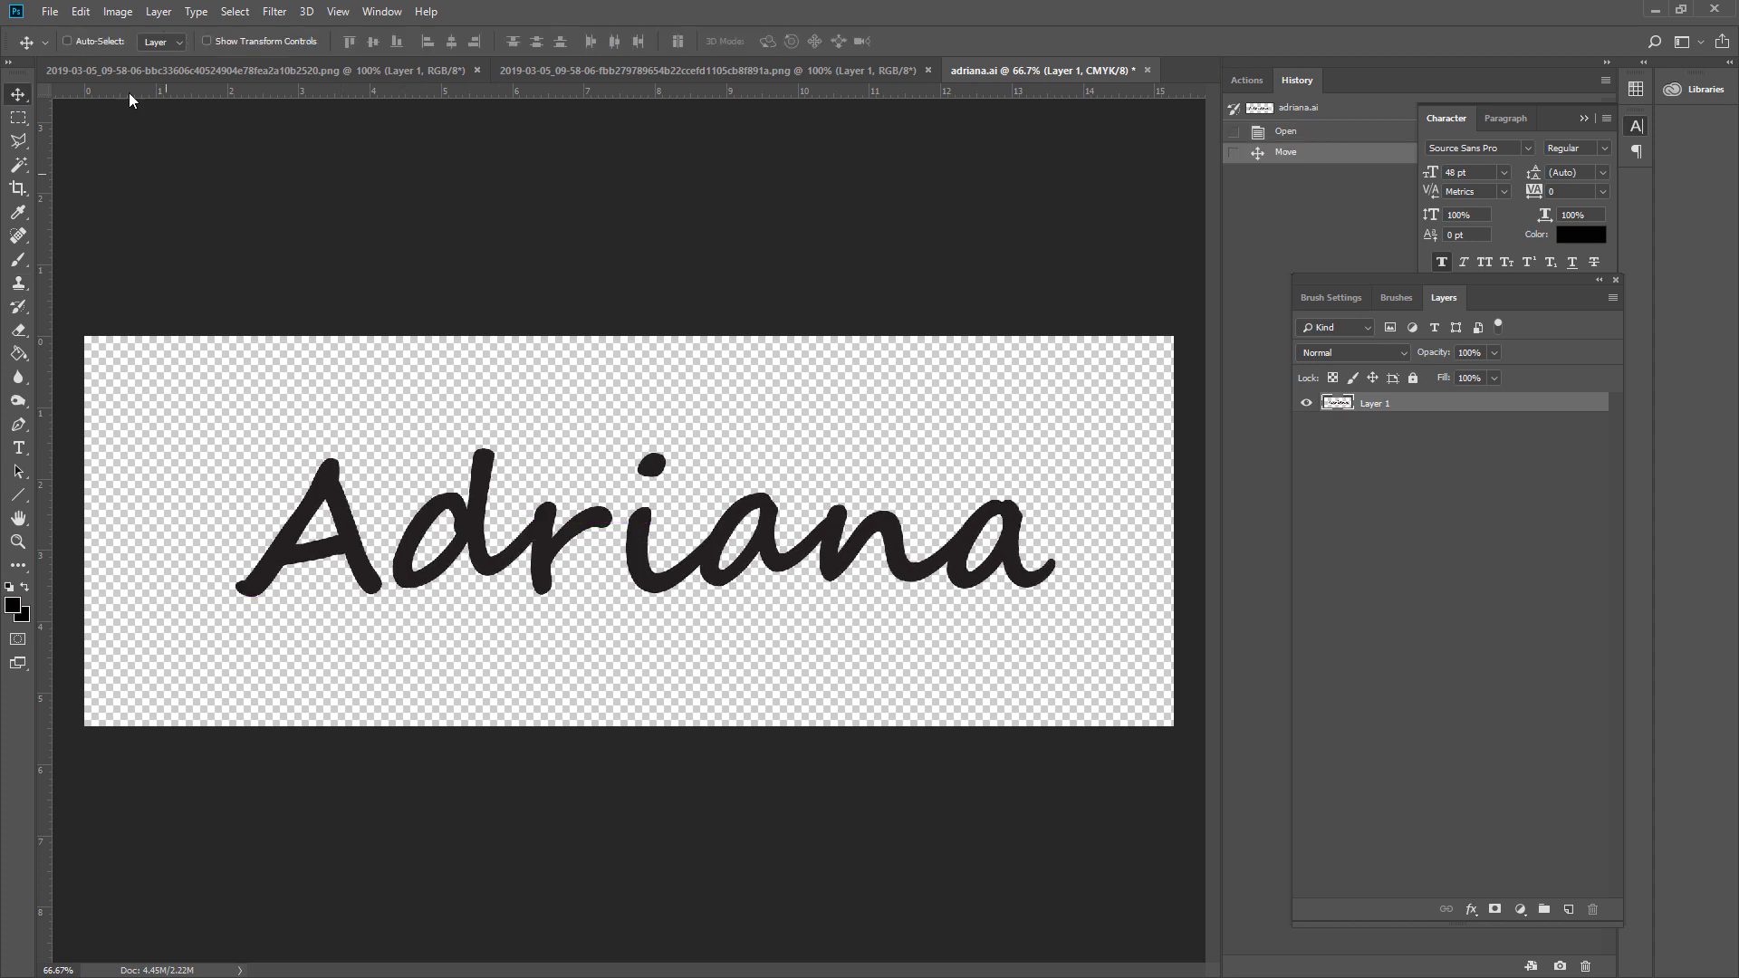
pyautogui.click(117, 11)
pyautogui.click(140, 165)
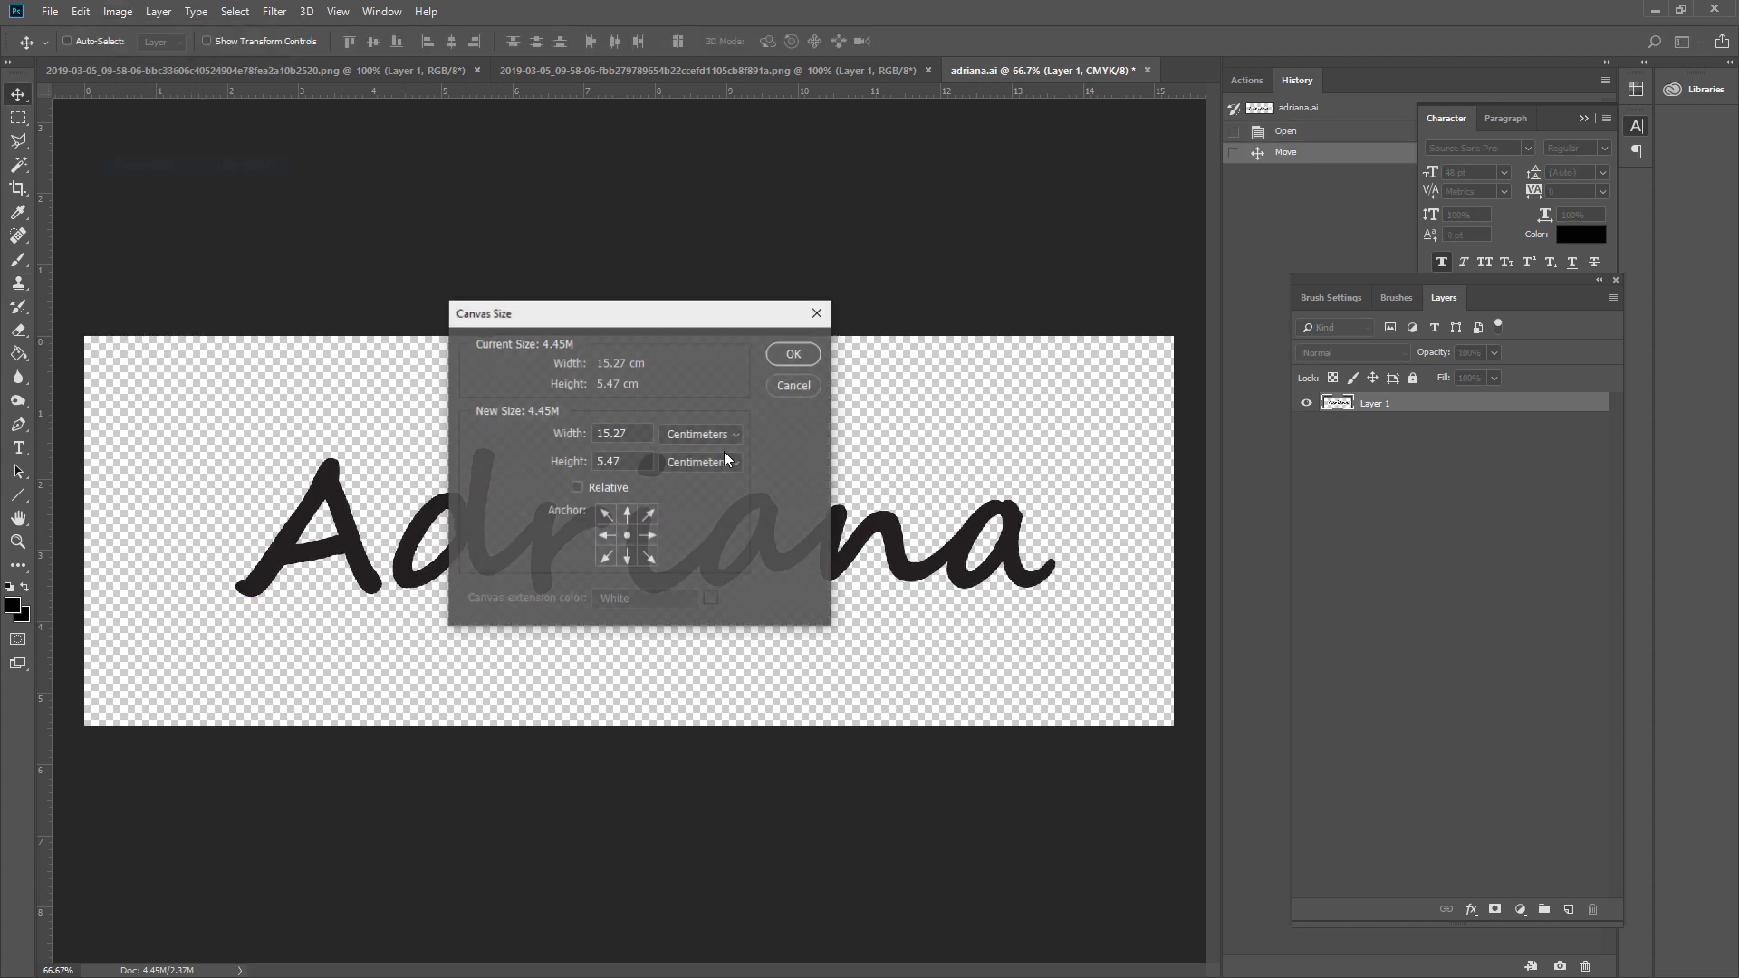
pyautogui.doubleClick(599, 433)
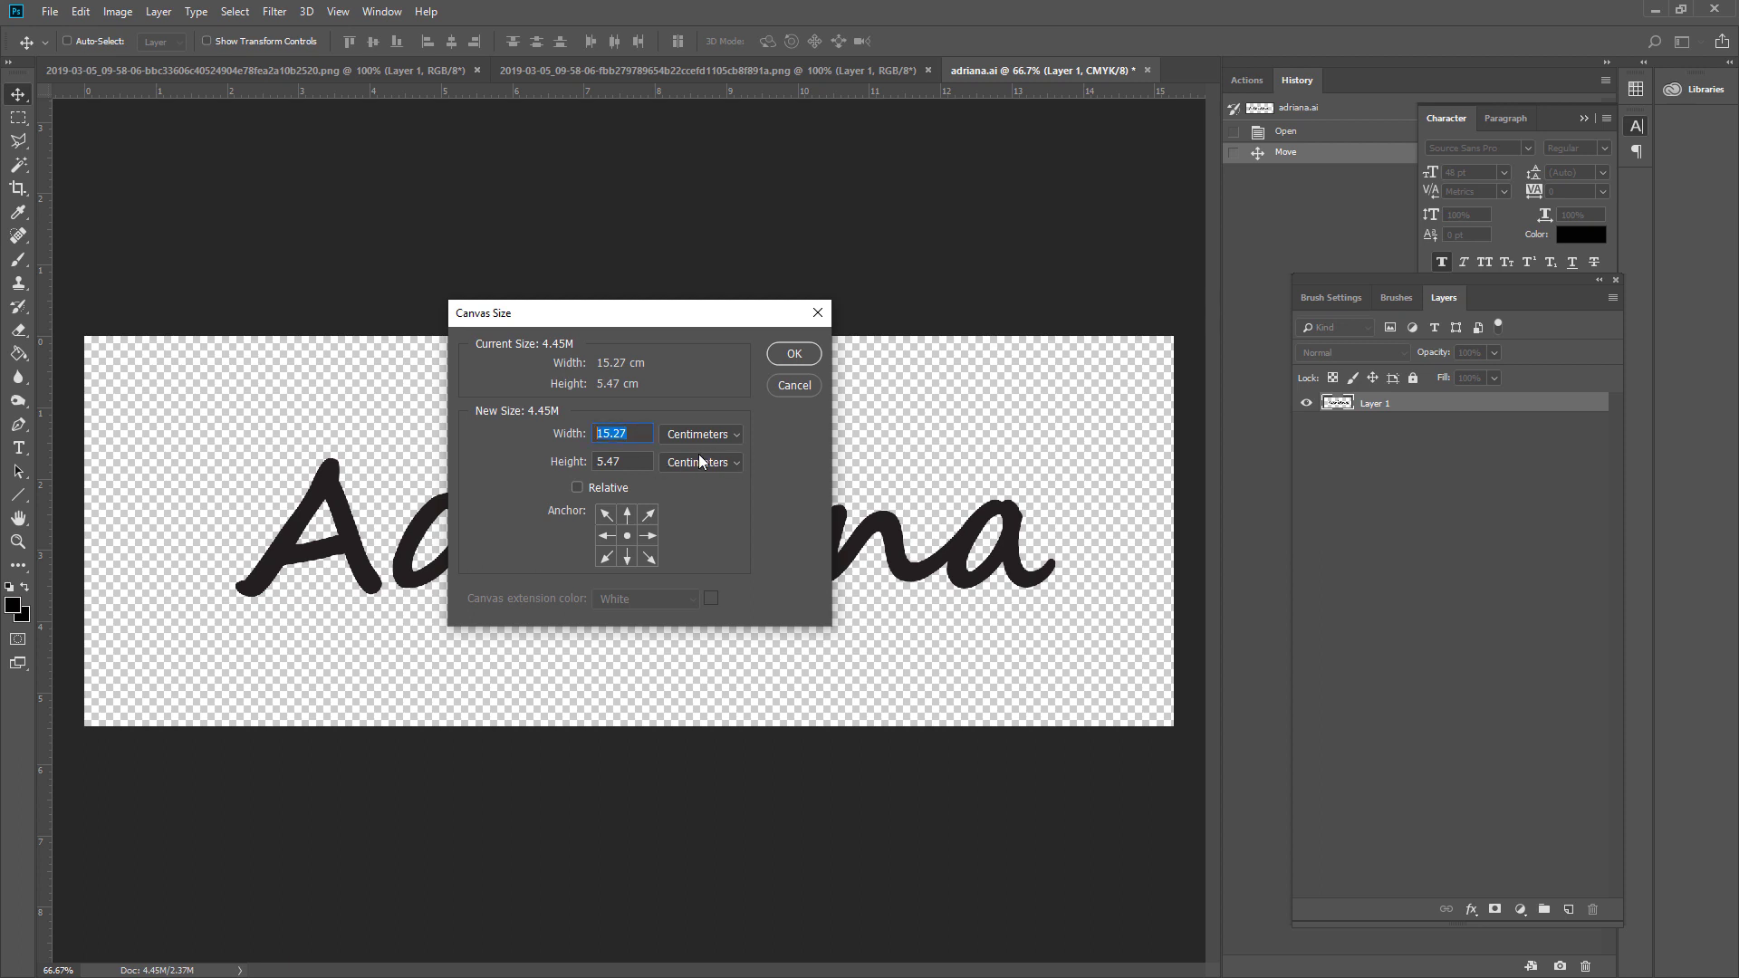
pyautogui.doubleClick(599, 461)
pyautogui.write('15.27')
pyautogui.click(627, 536)
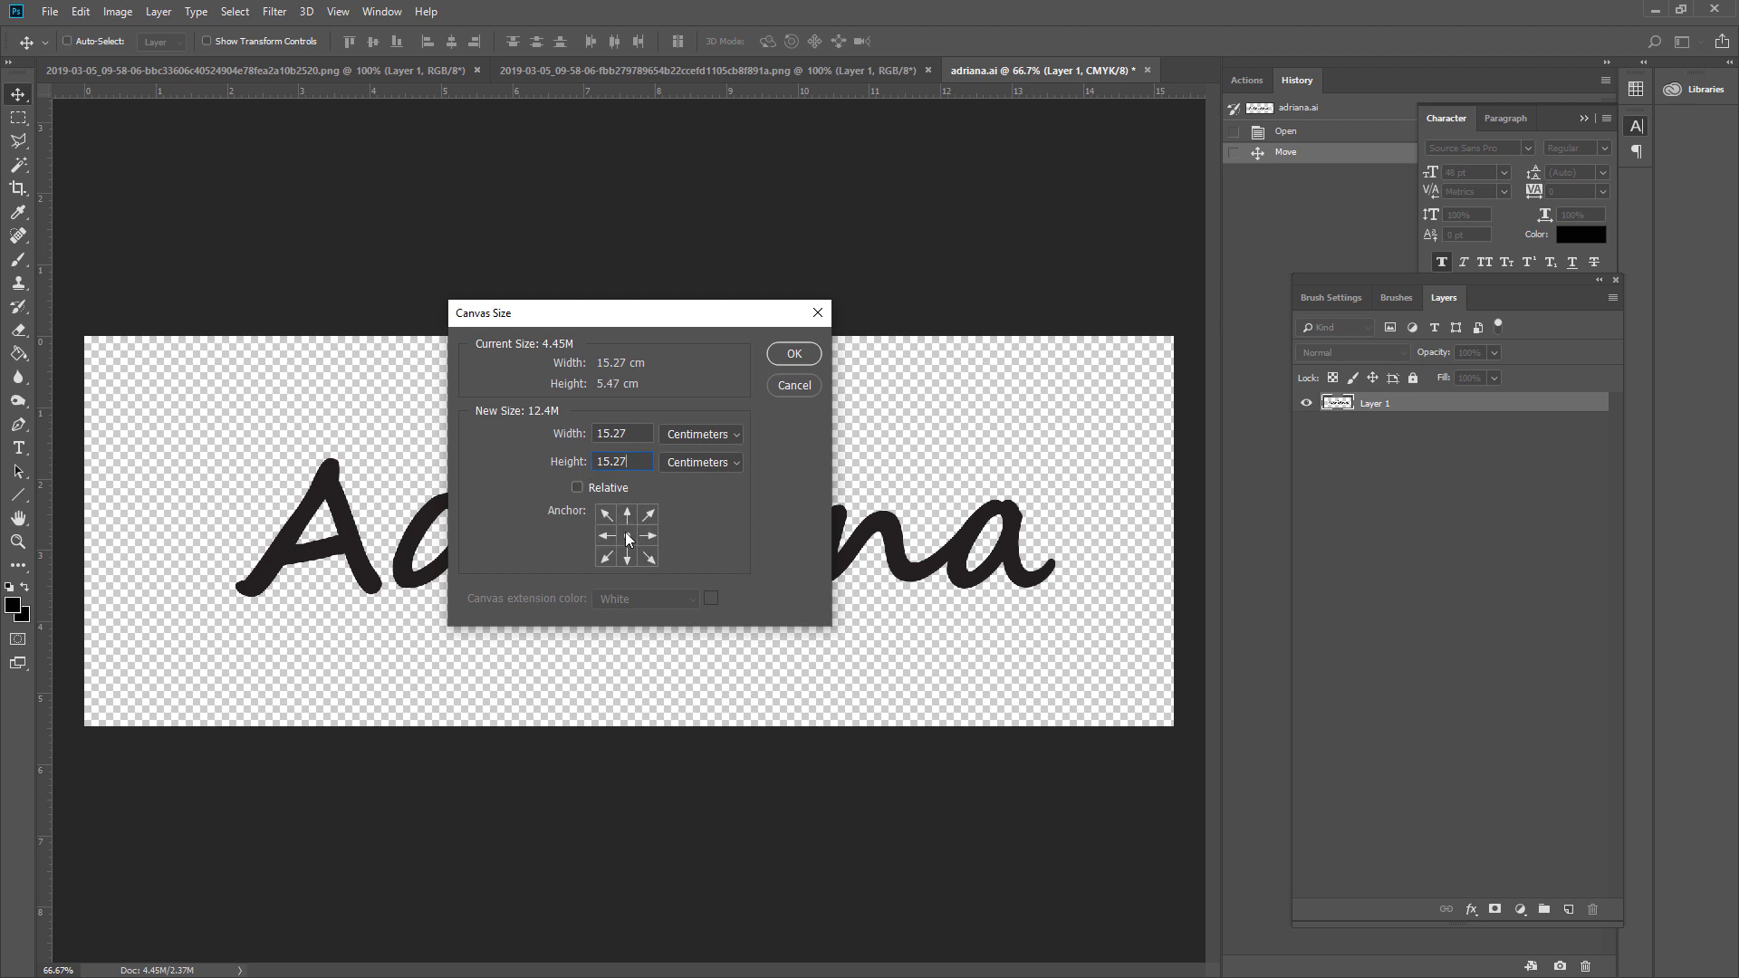
pyautogui.click(803, 357)
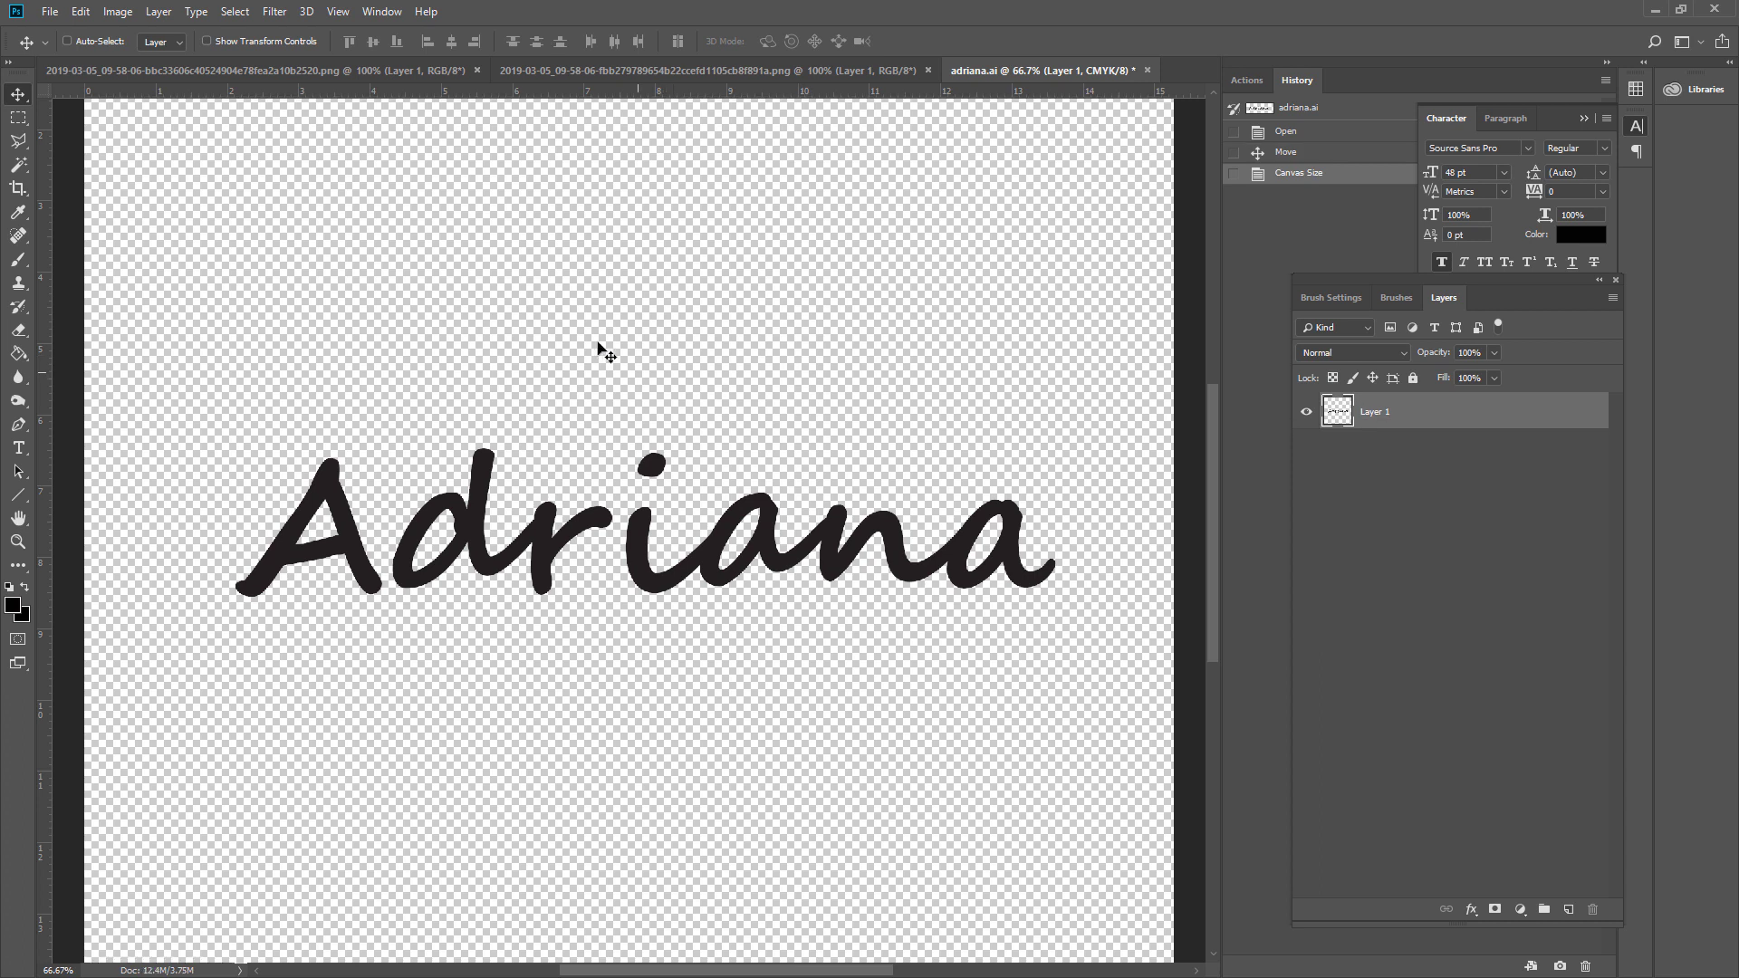
# - Flatten the name image onto a white background and display it at 100%
pyautogui.click(159, 13)
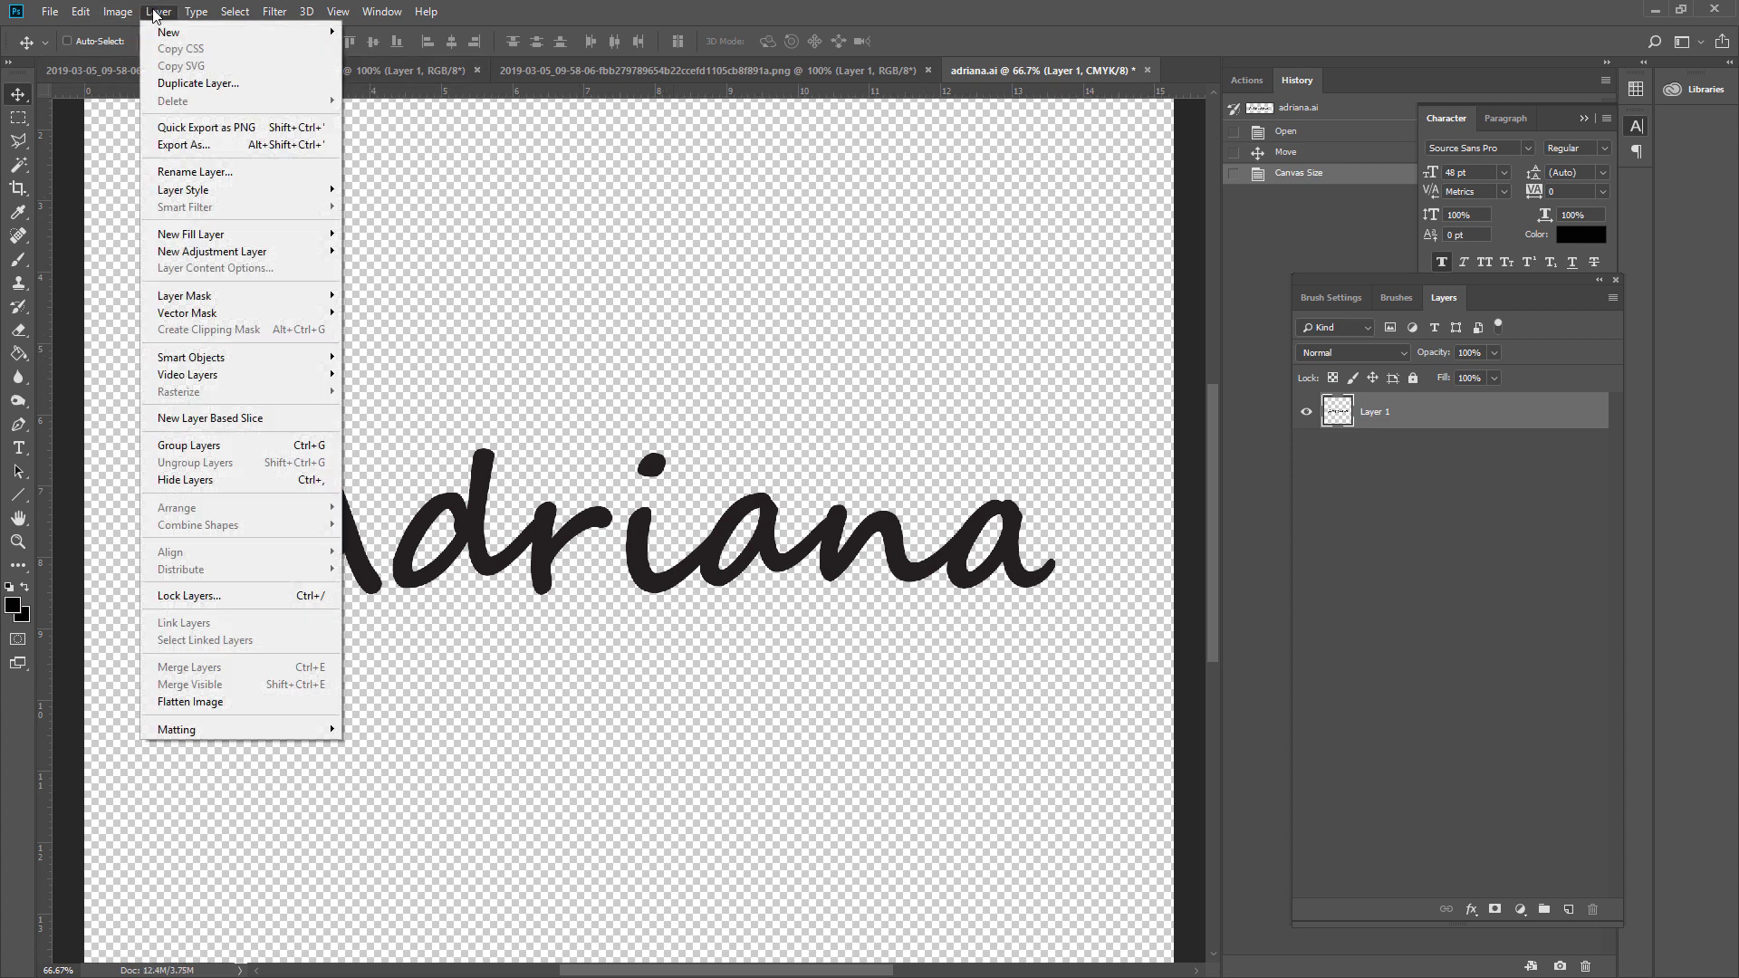
pyautogui.click(186, 702)
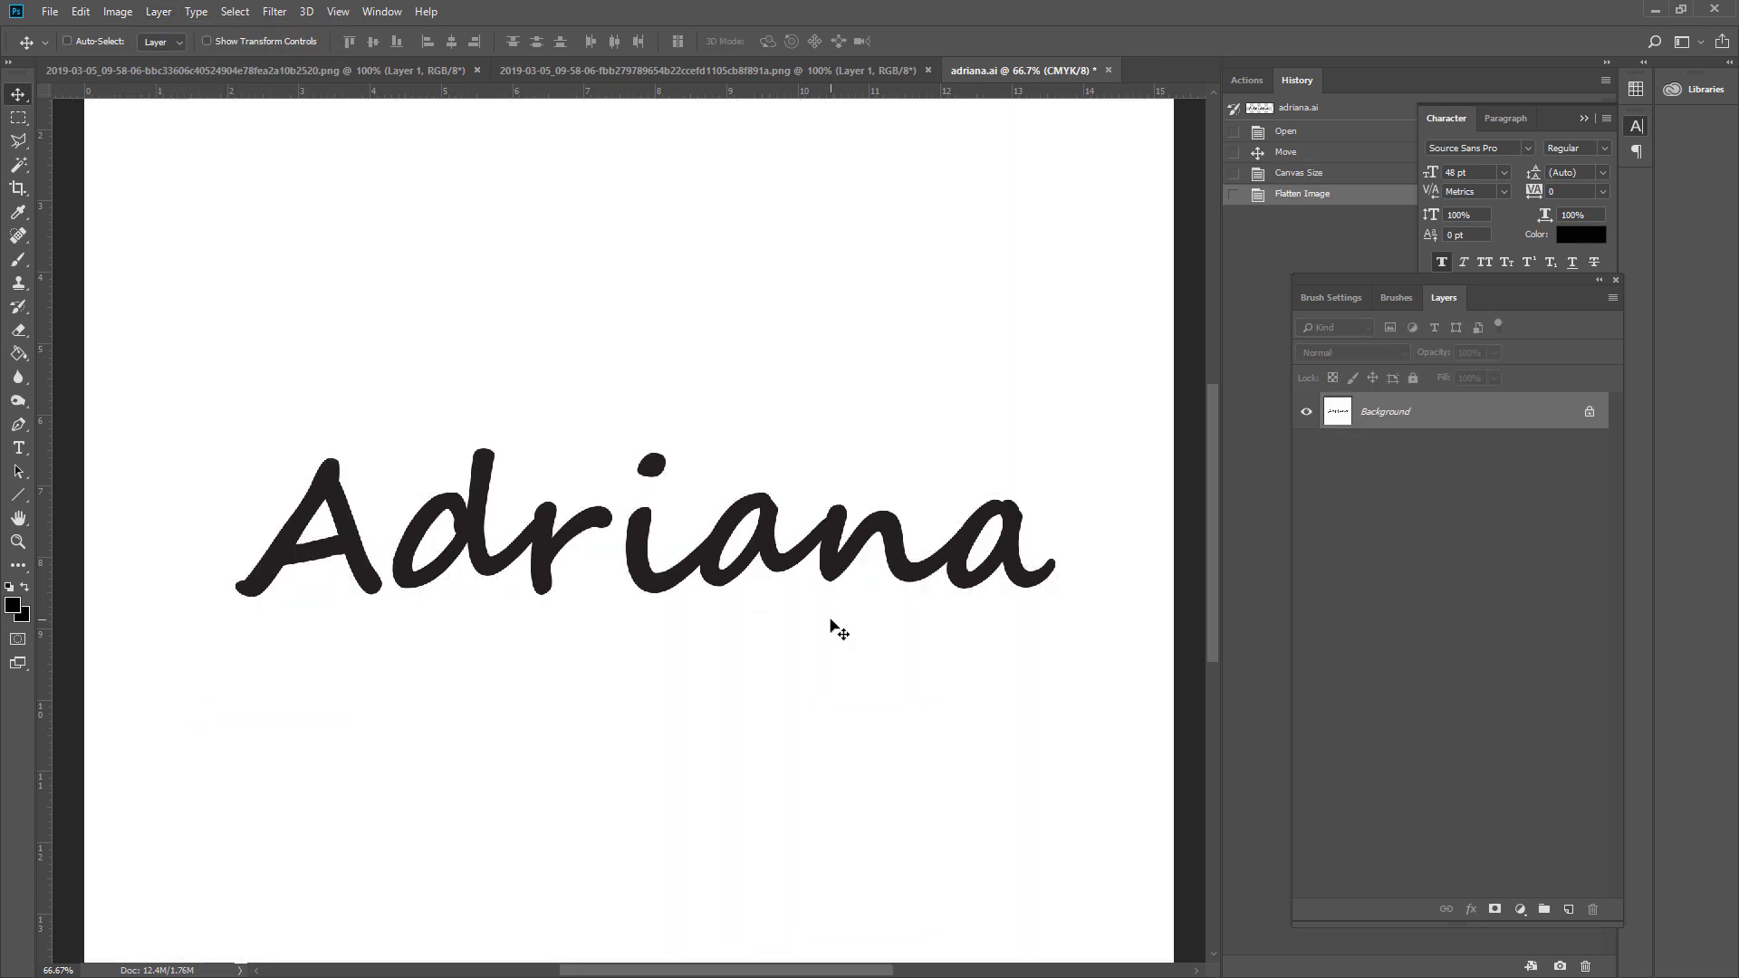
pyautogui.click(337, 12)
pyautogui.click(384, 229)
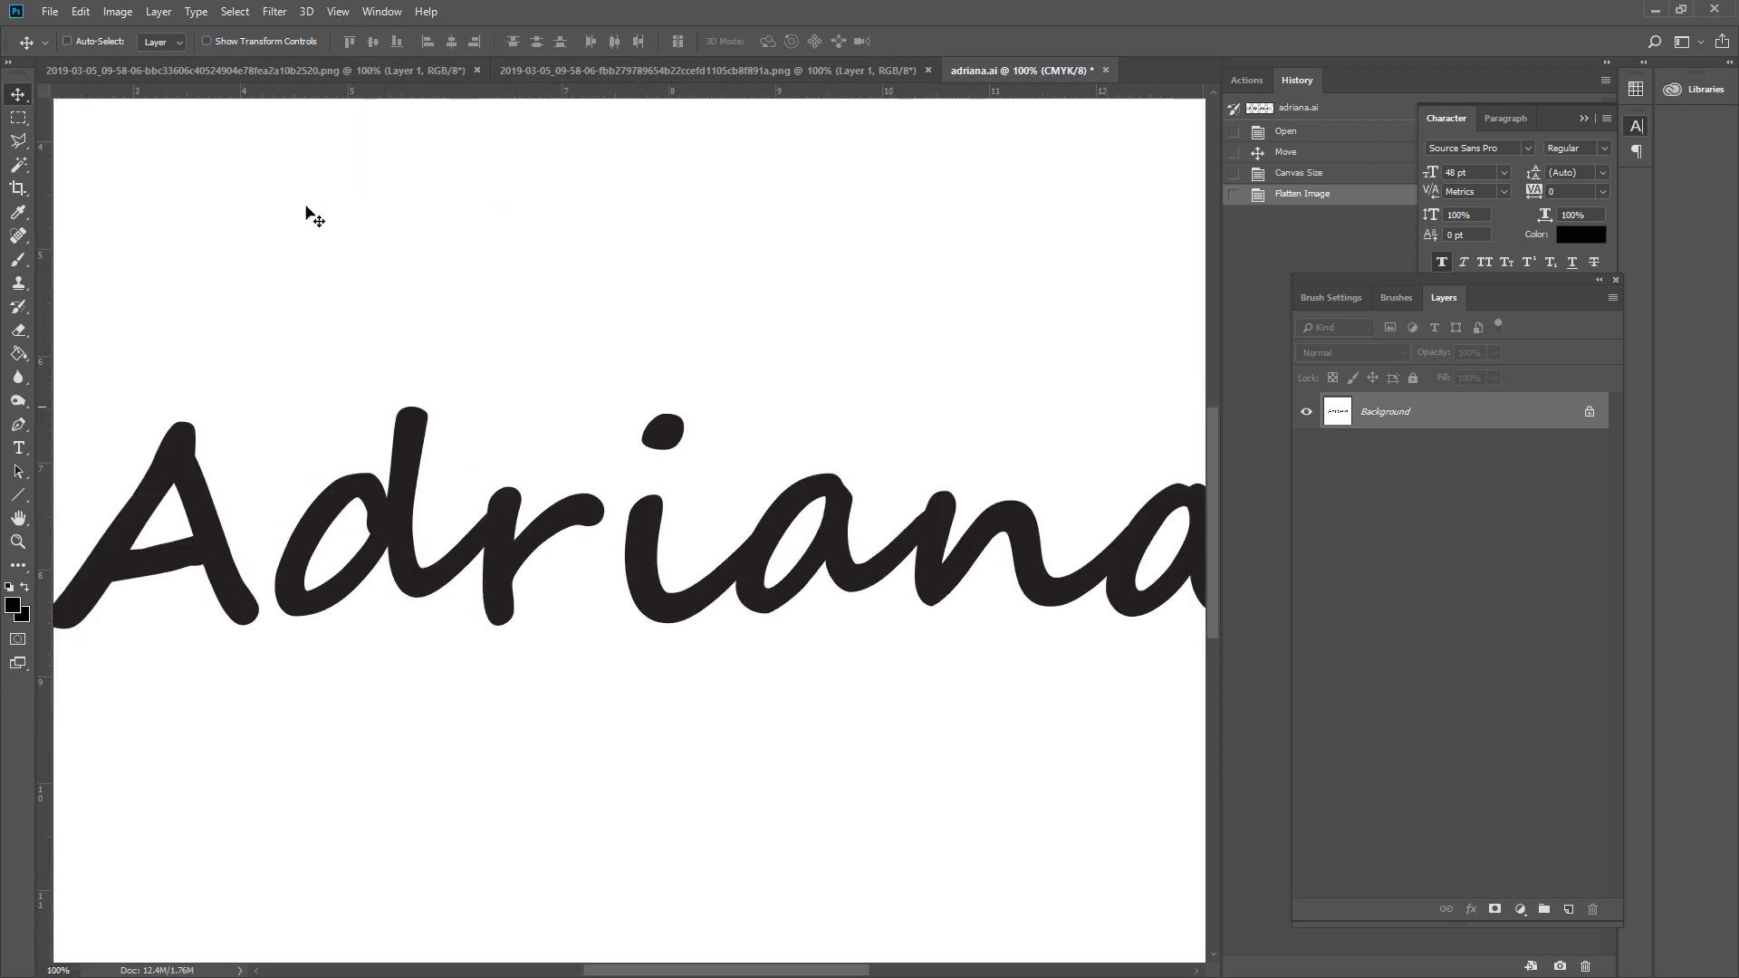
# - Duplicate the Background layer and apply a Gaussian Blur with a 2.0-pixel radius to the copy
pyautogui.rightClick(1389, 415)
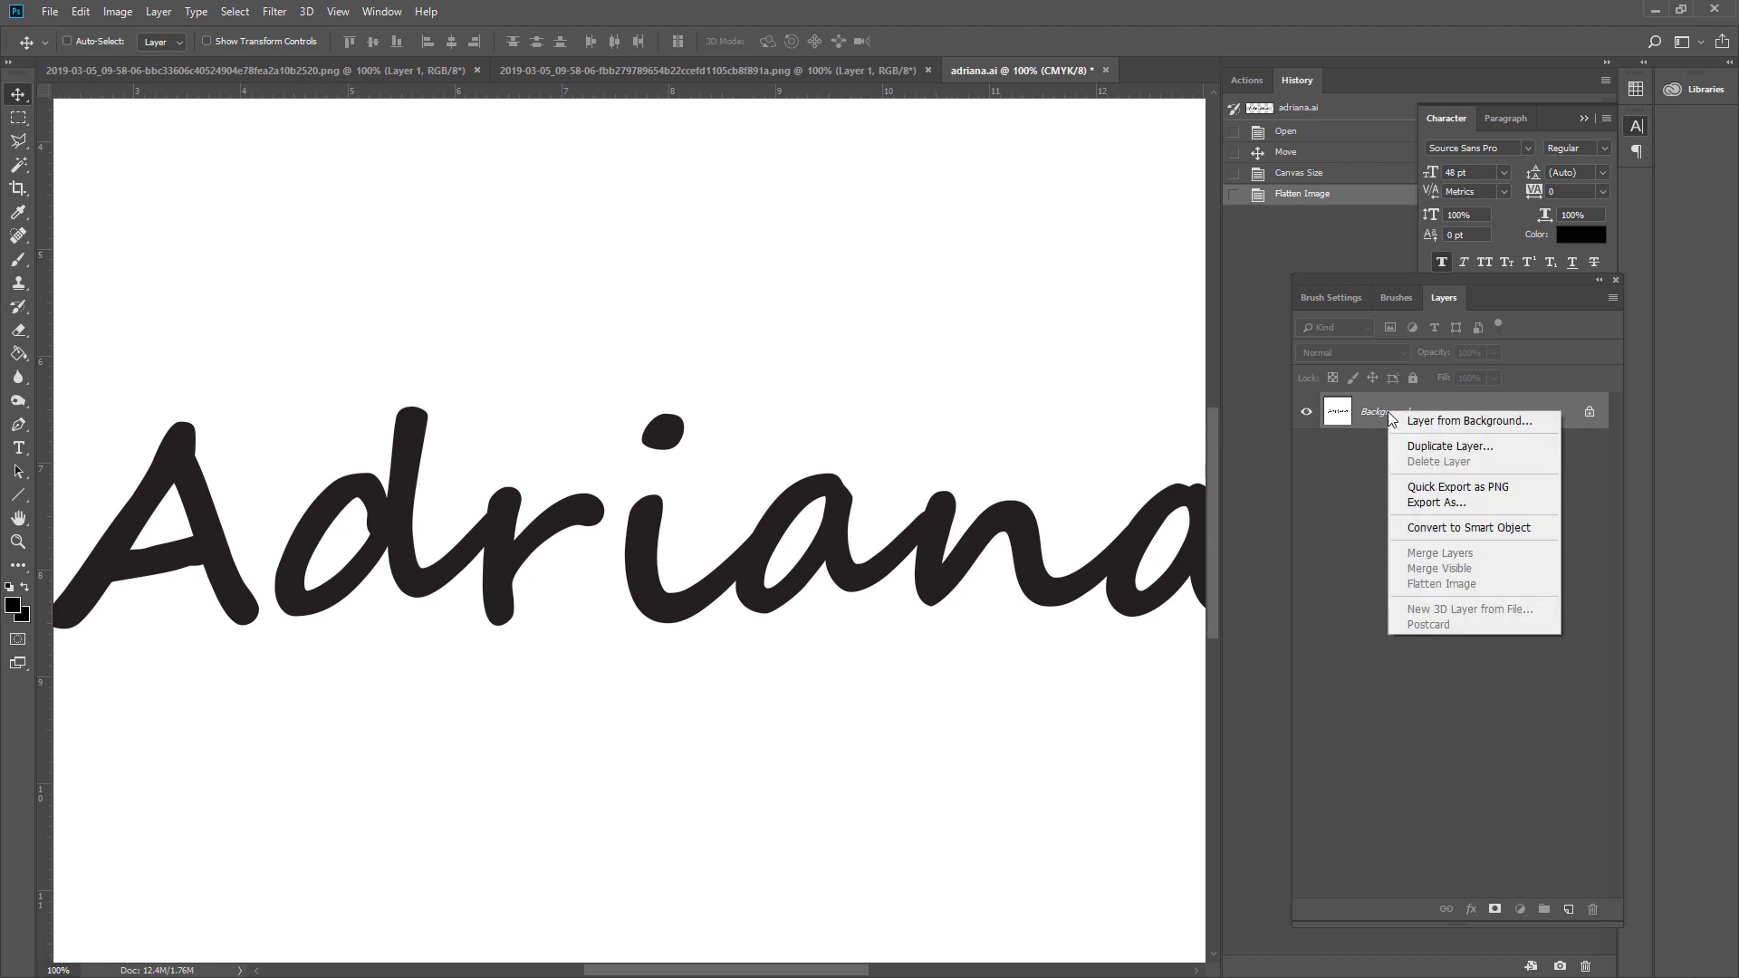
pyautogui.click(1424, 453)
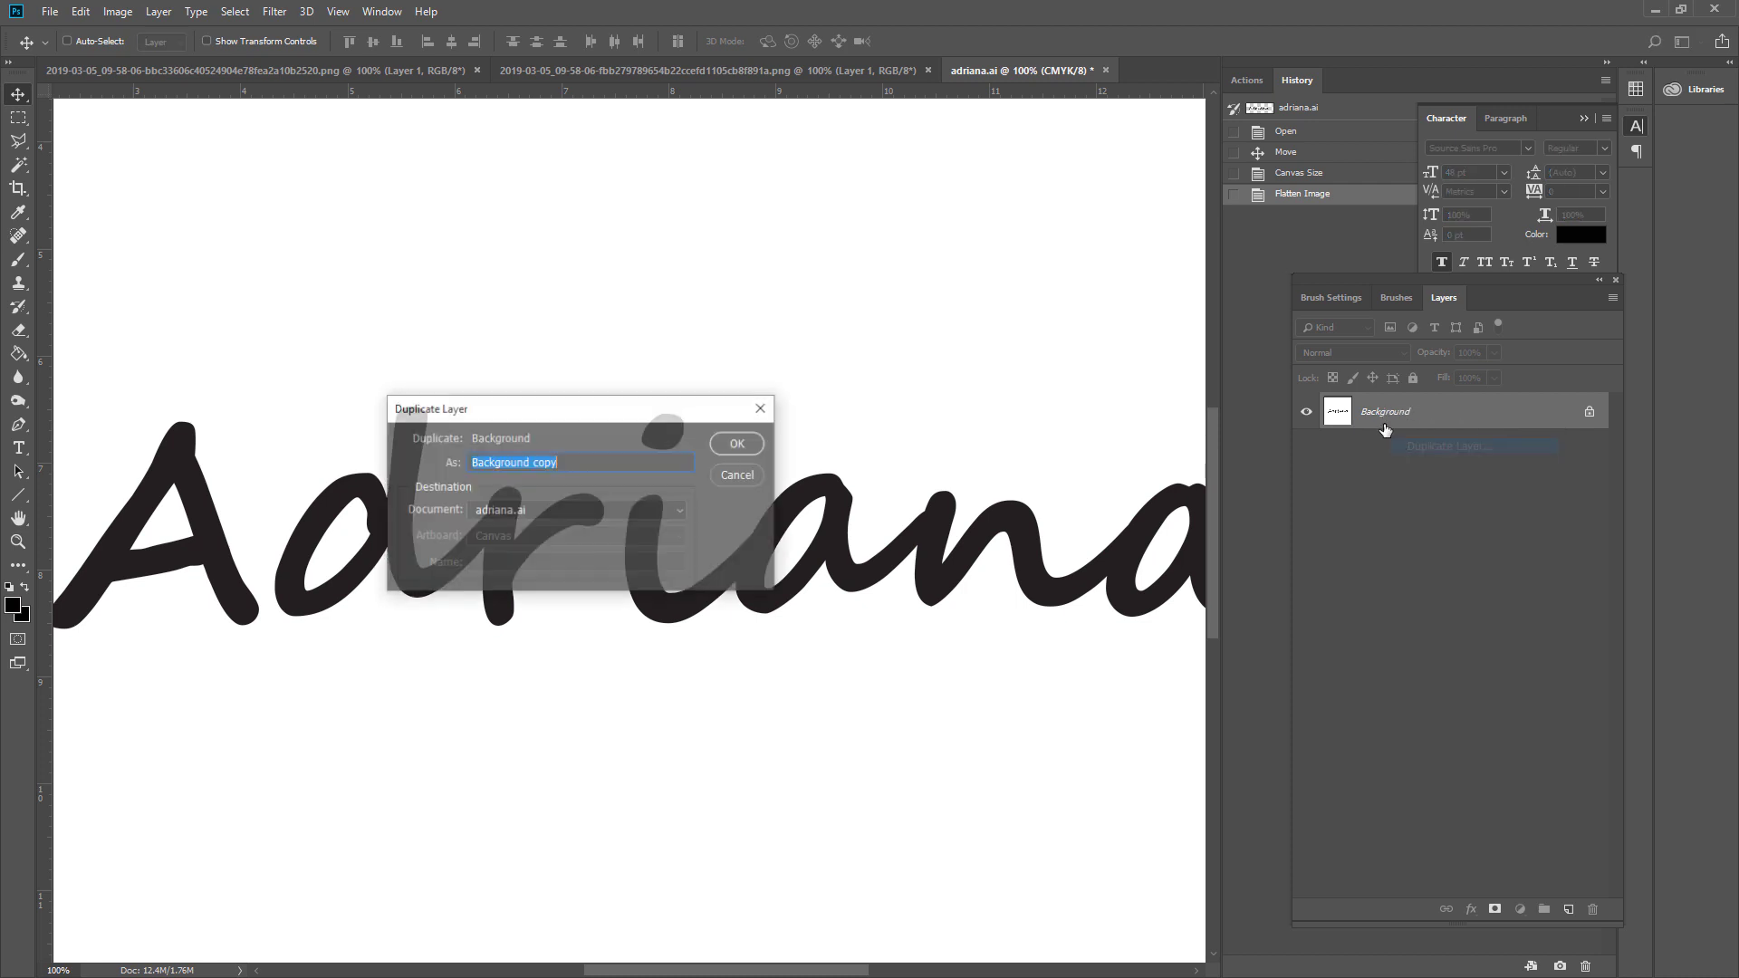
pyautogui.click(735, 444)
pyautogui.click(273, 12)
pyautogui.moveTo(340, 217)
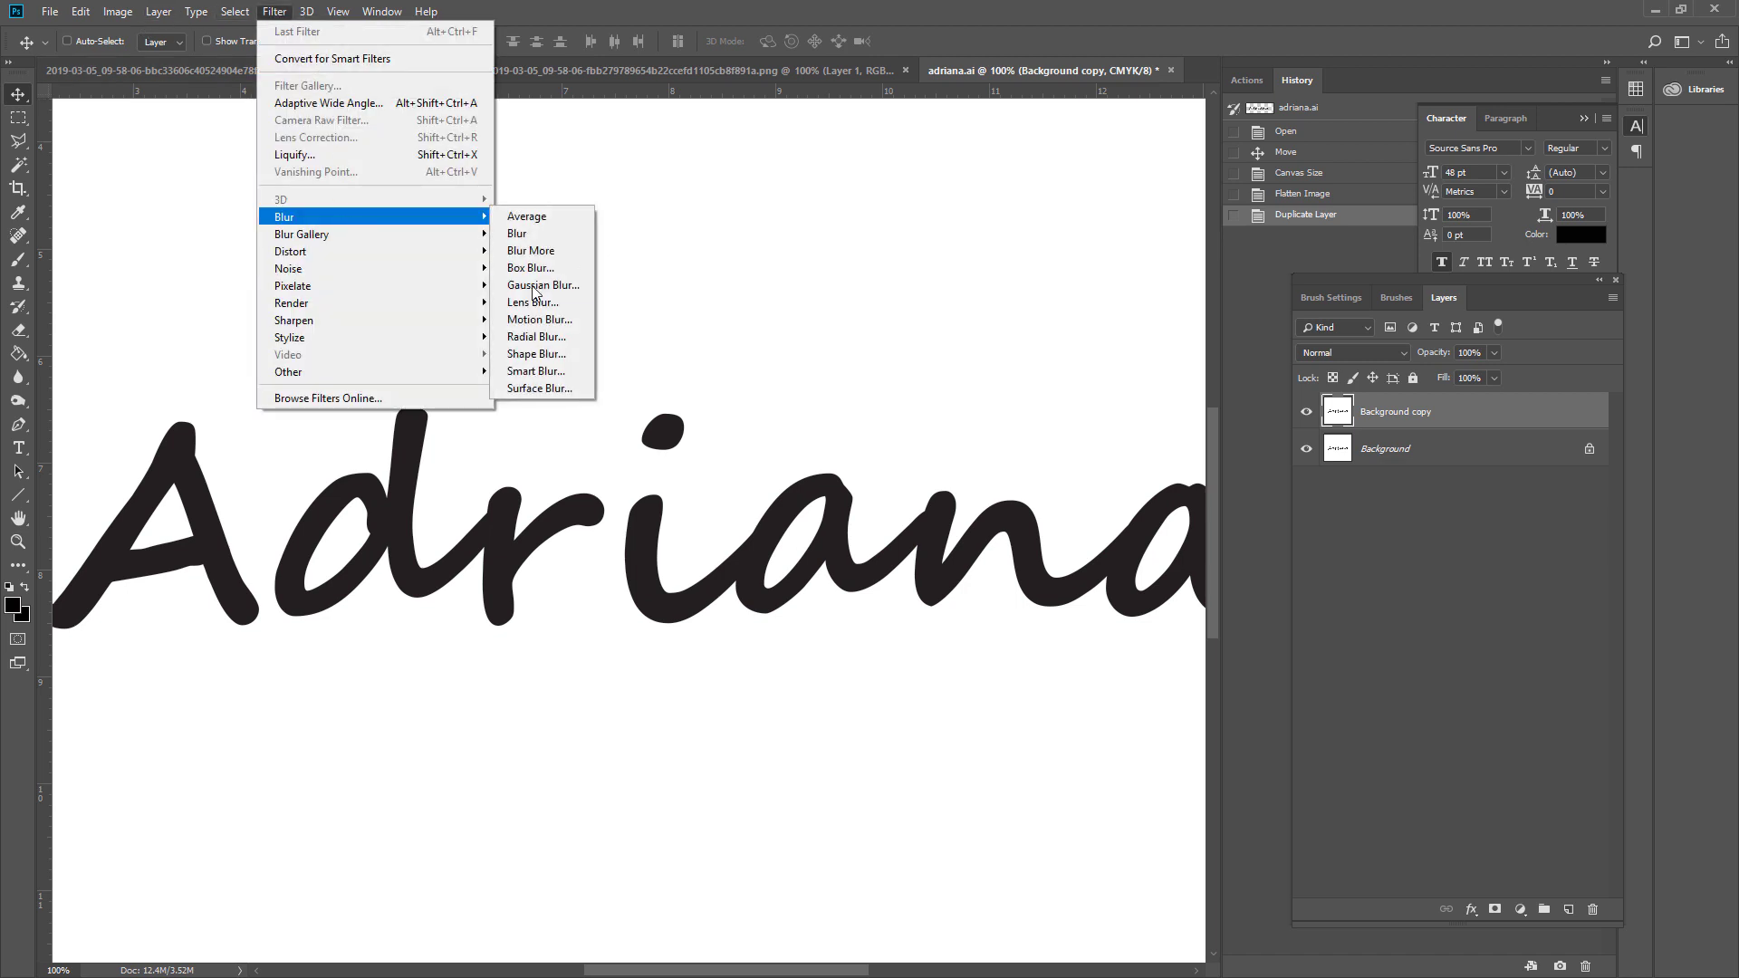
pyautogui.click(540, 285)
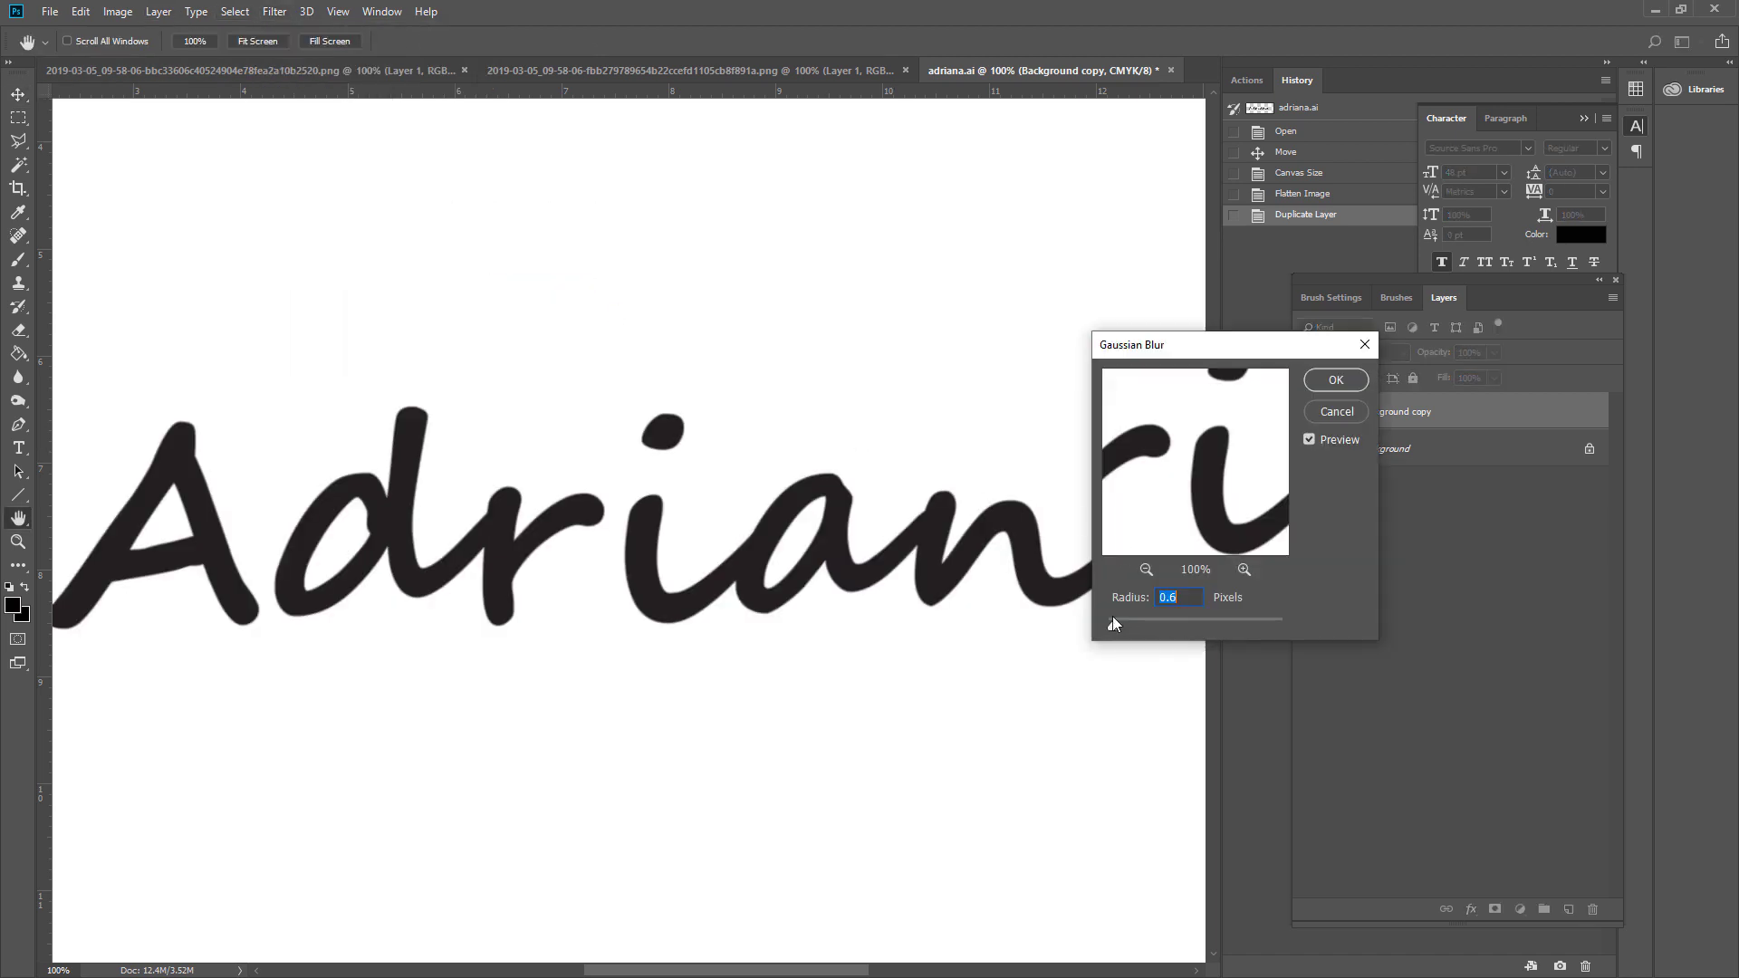
pyautogui.moveTo(1129, 623); pyautogui.dragTo(1130, 624)
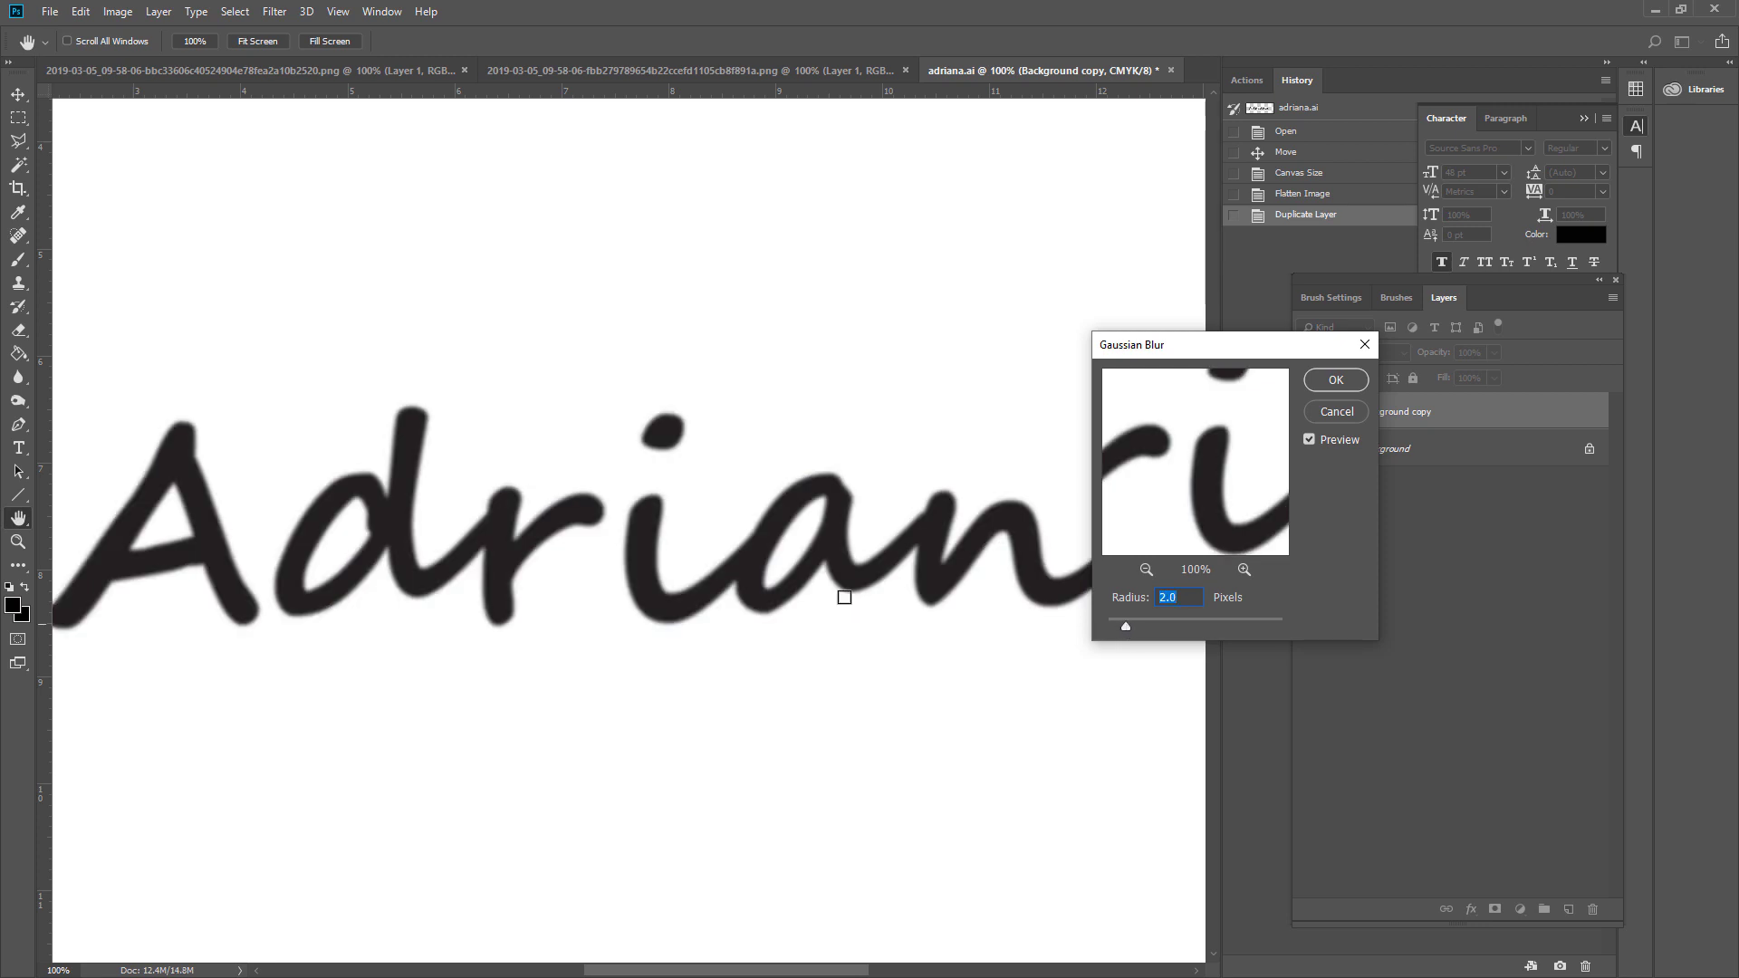
pyautogui.click(1336, 380)
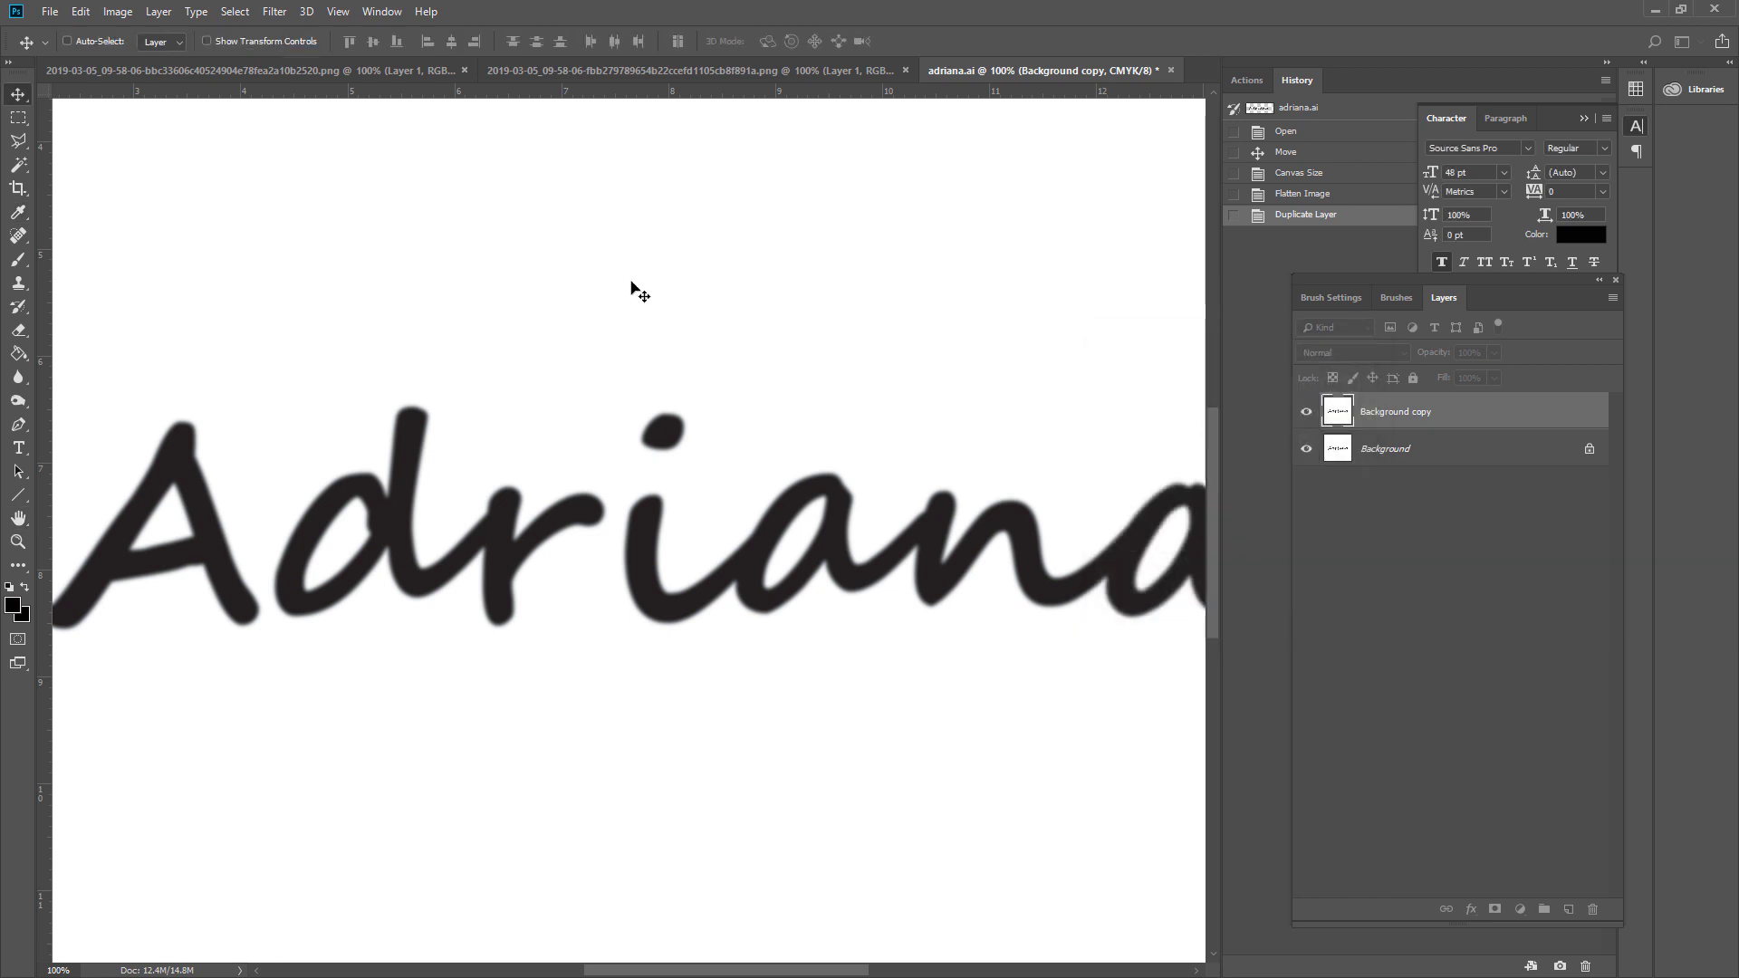
# - Save the blurred name as a JPEG in the desktop images folder, raising the quality to the large-file end
pyautogui.click(50, 11)
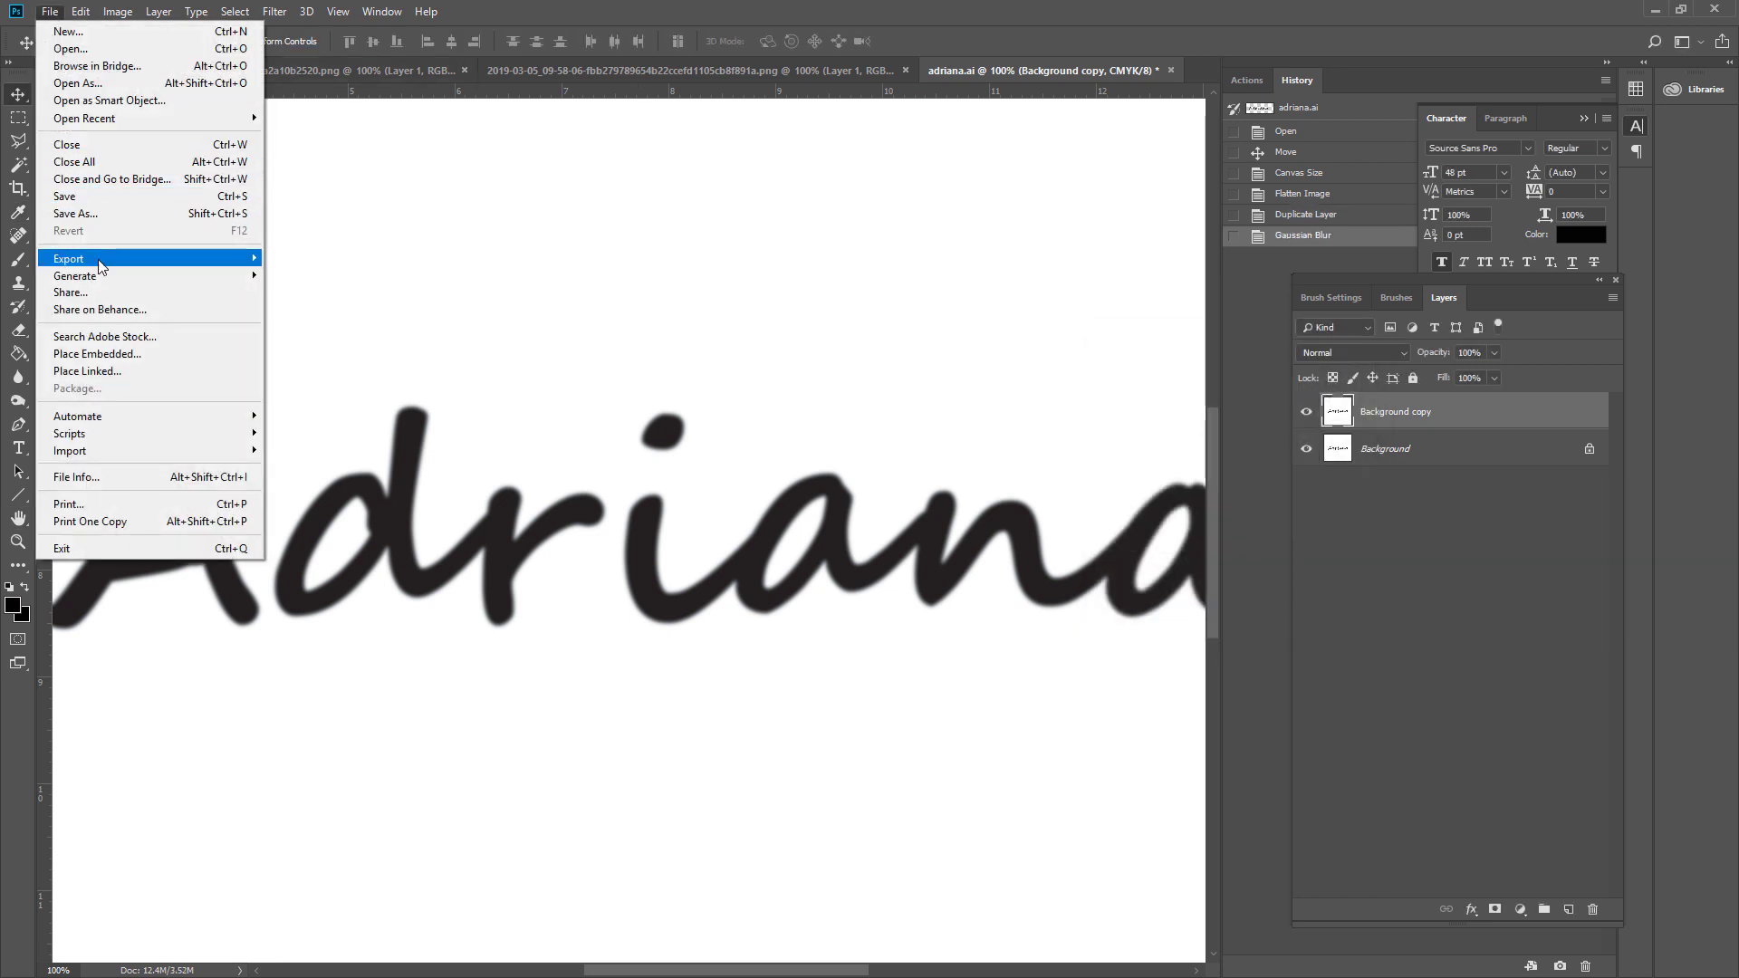
pyautogui.click(100, 218)
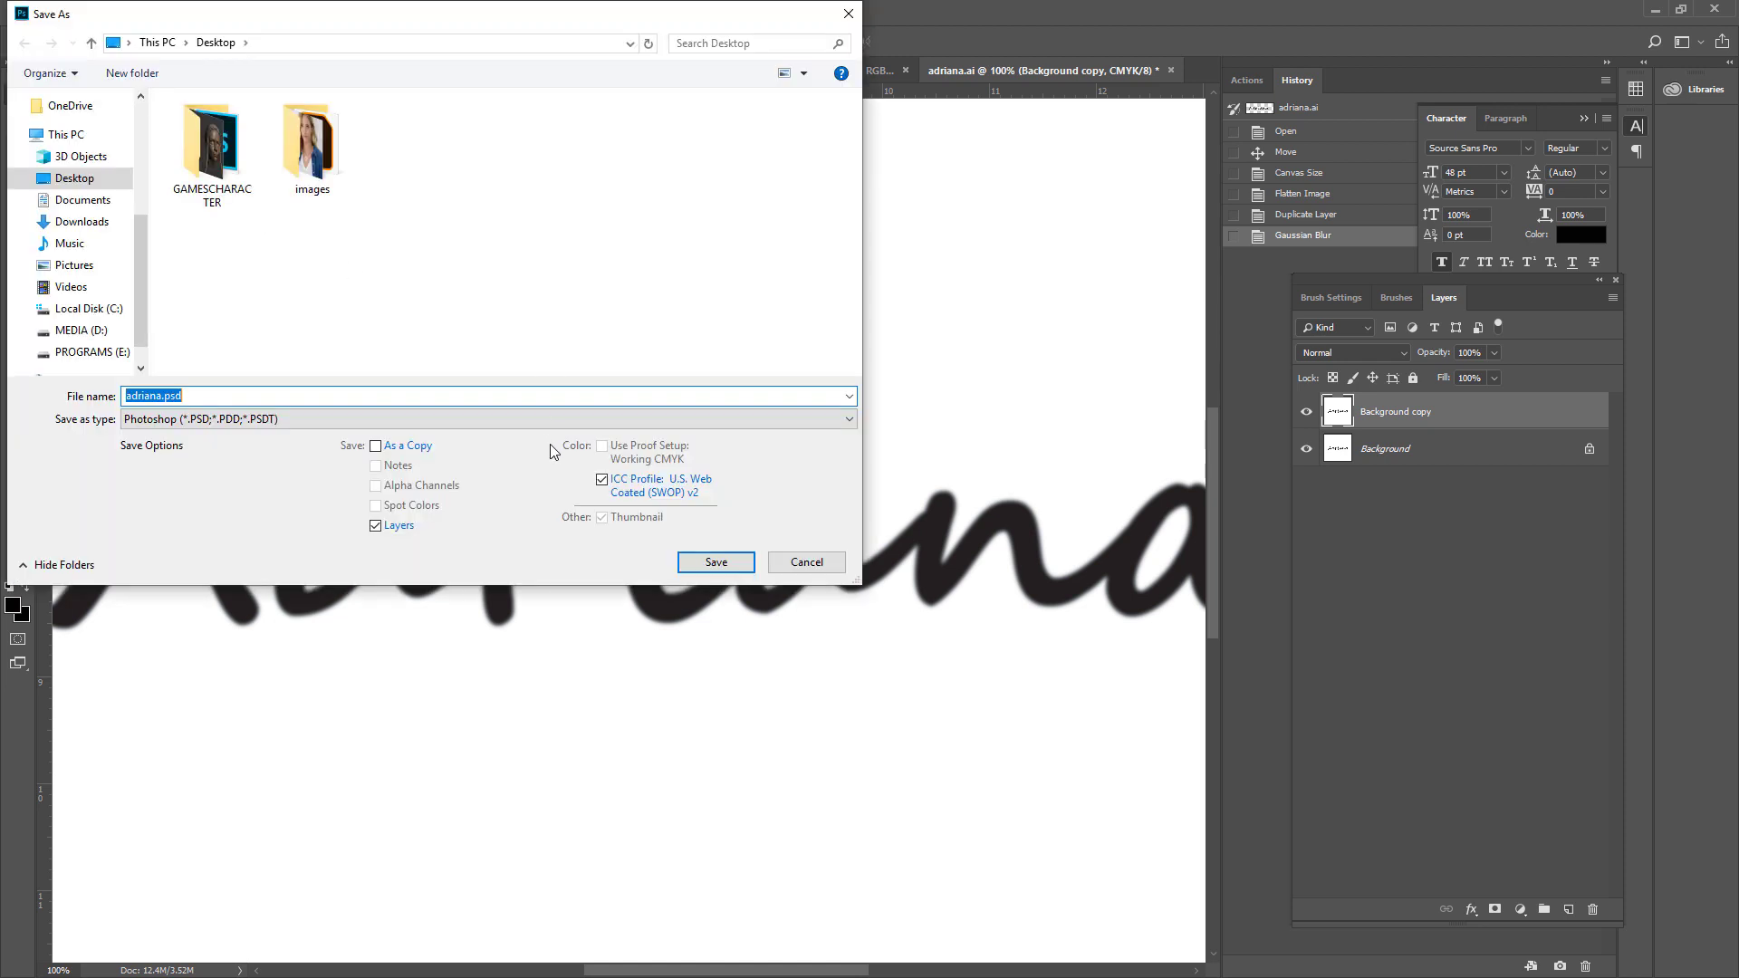
pyautogui.click(608, 422)
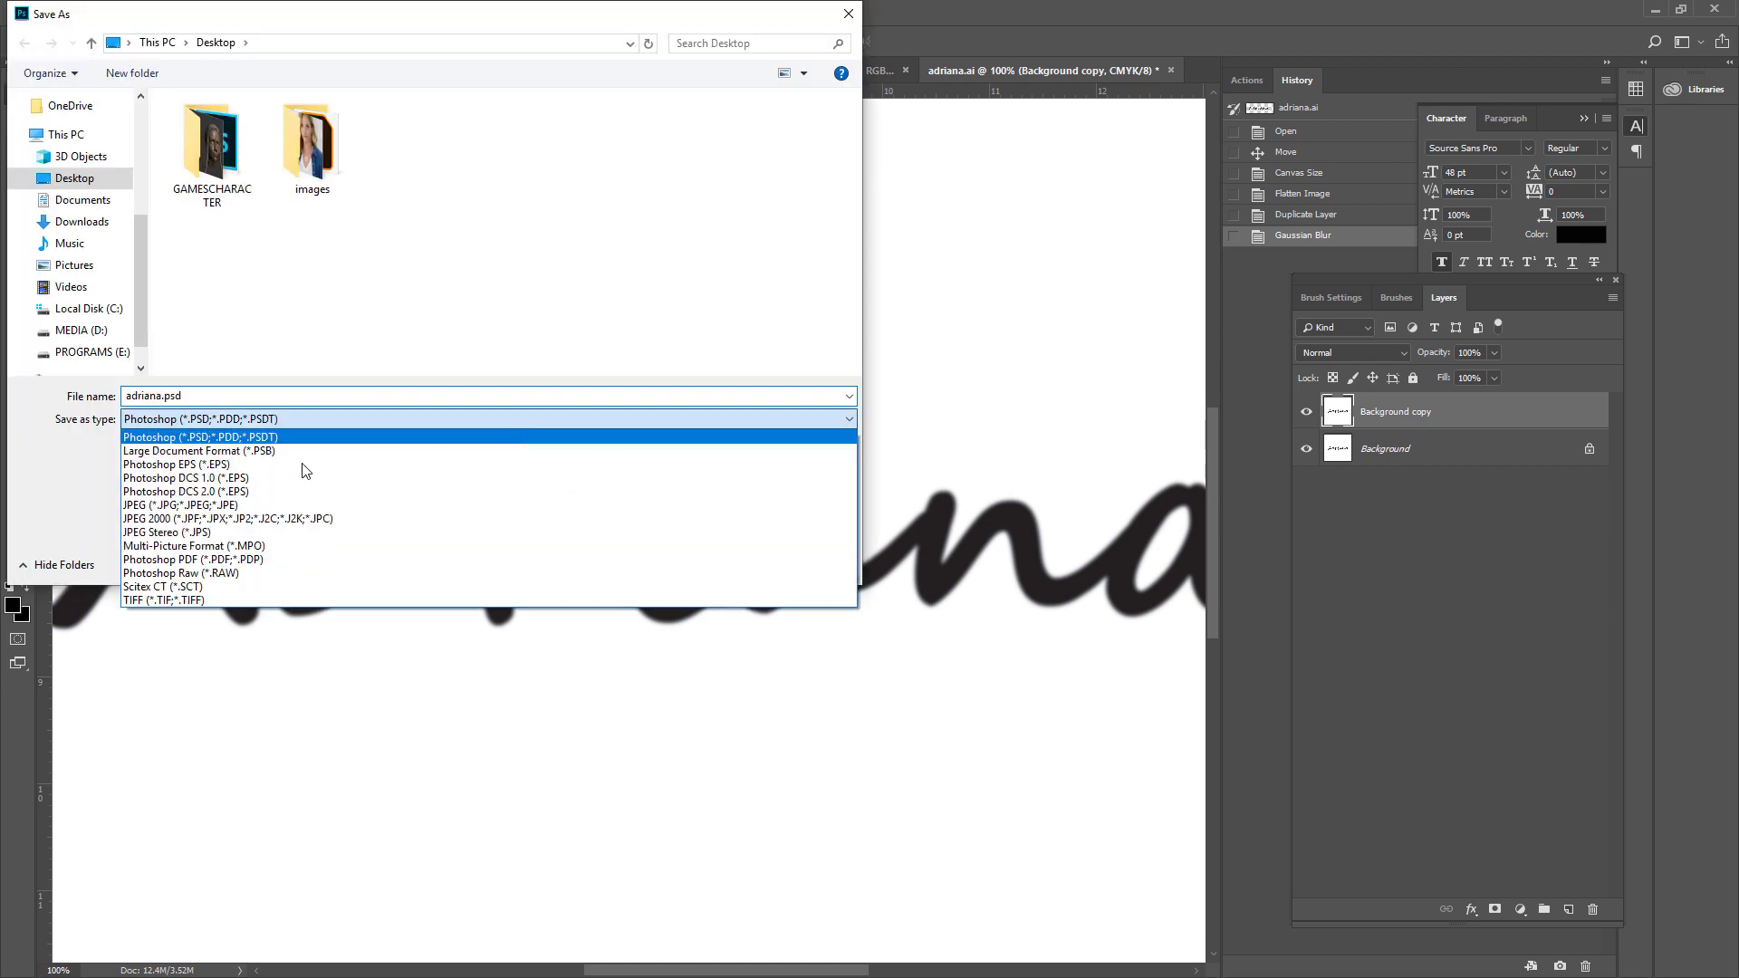
pyautogui.click(213, 506)
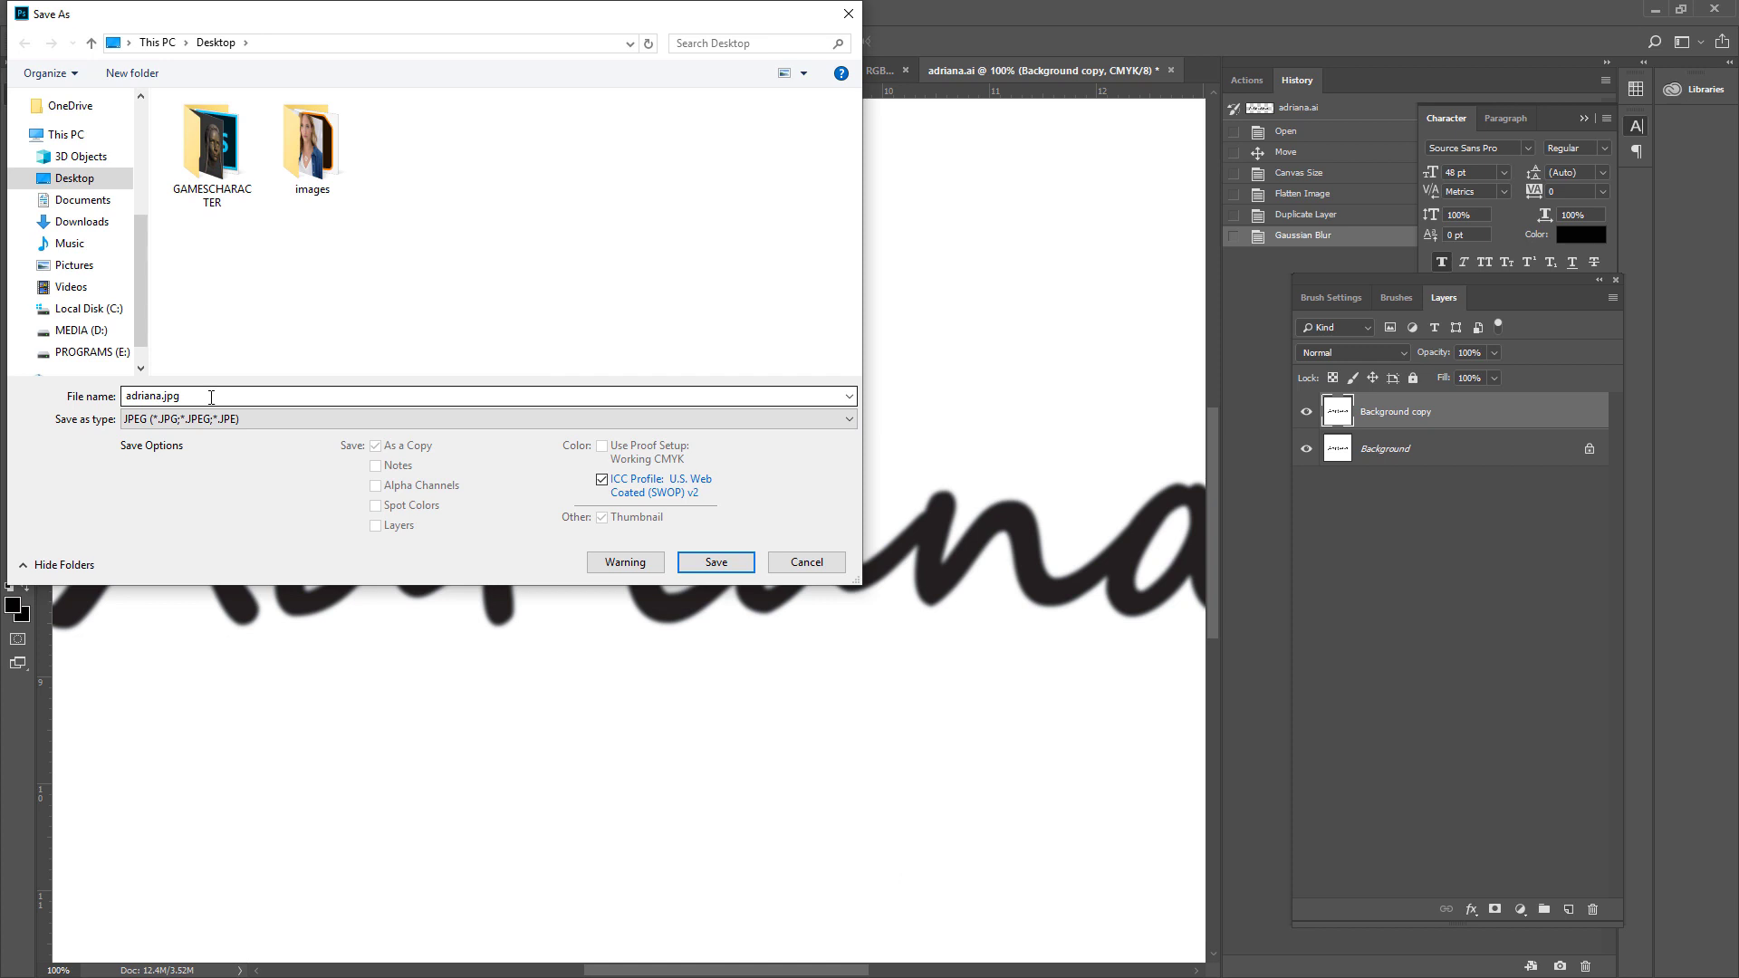
pyautogui.click(324, 160)
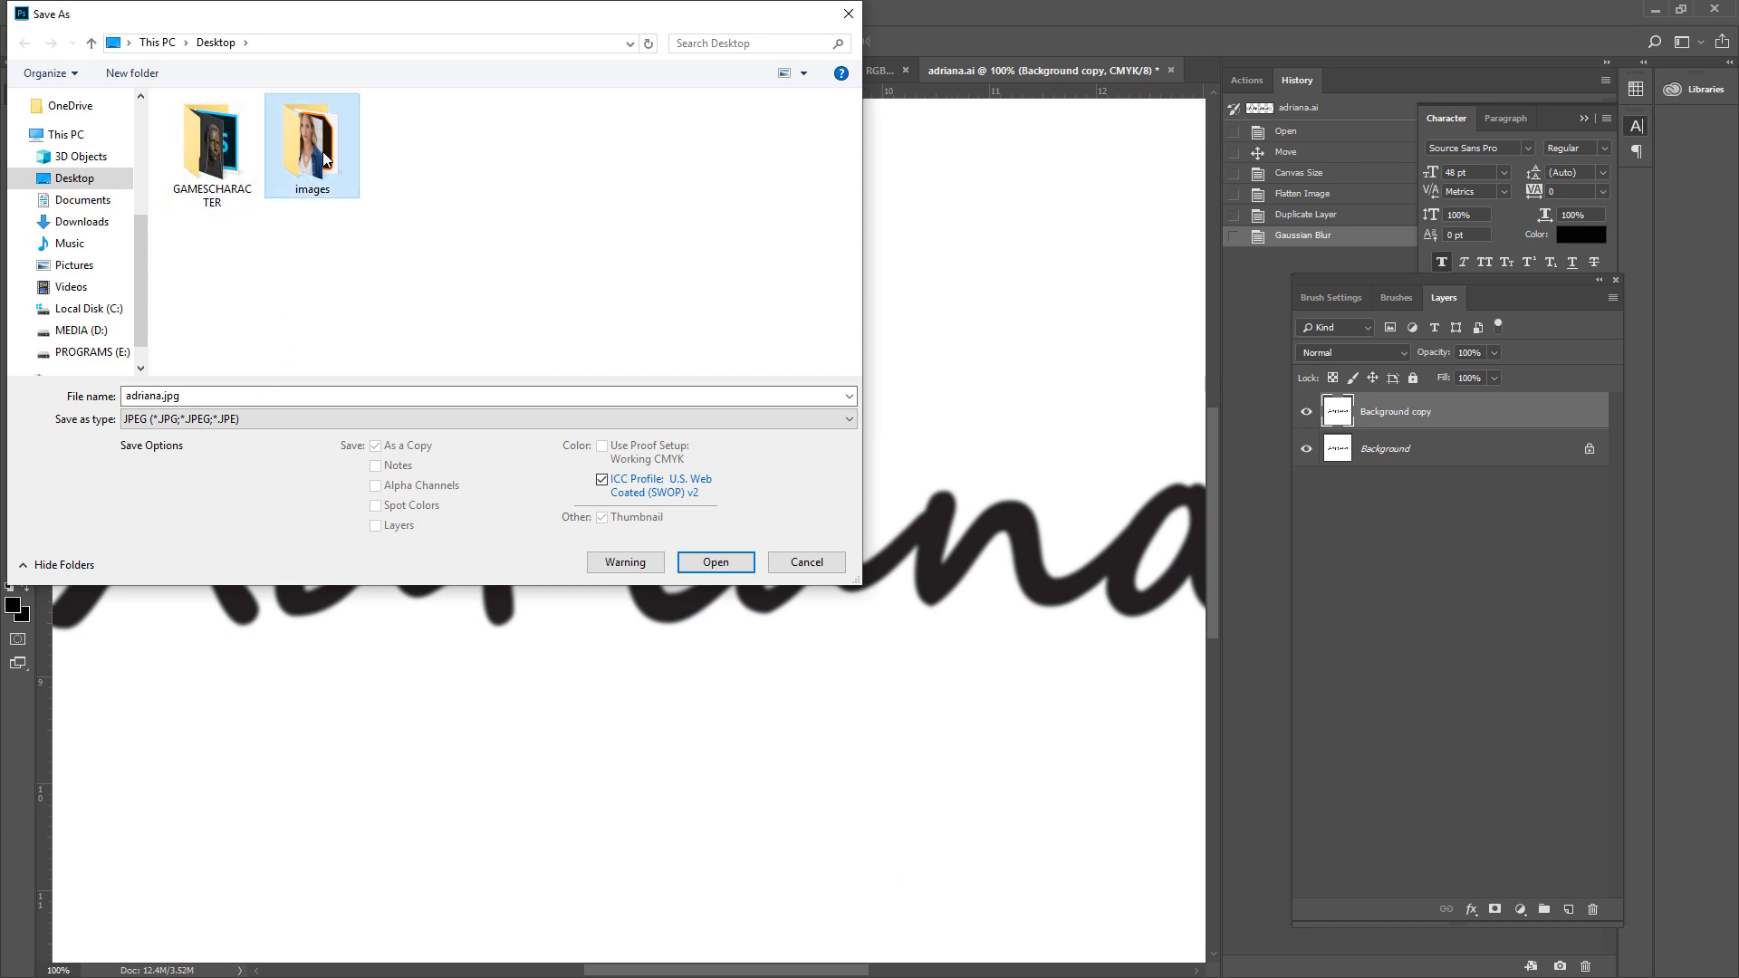
pyautogui.doubleClick(324, 160)
pyautogui.click(711, 563)
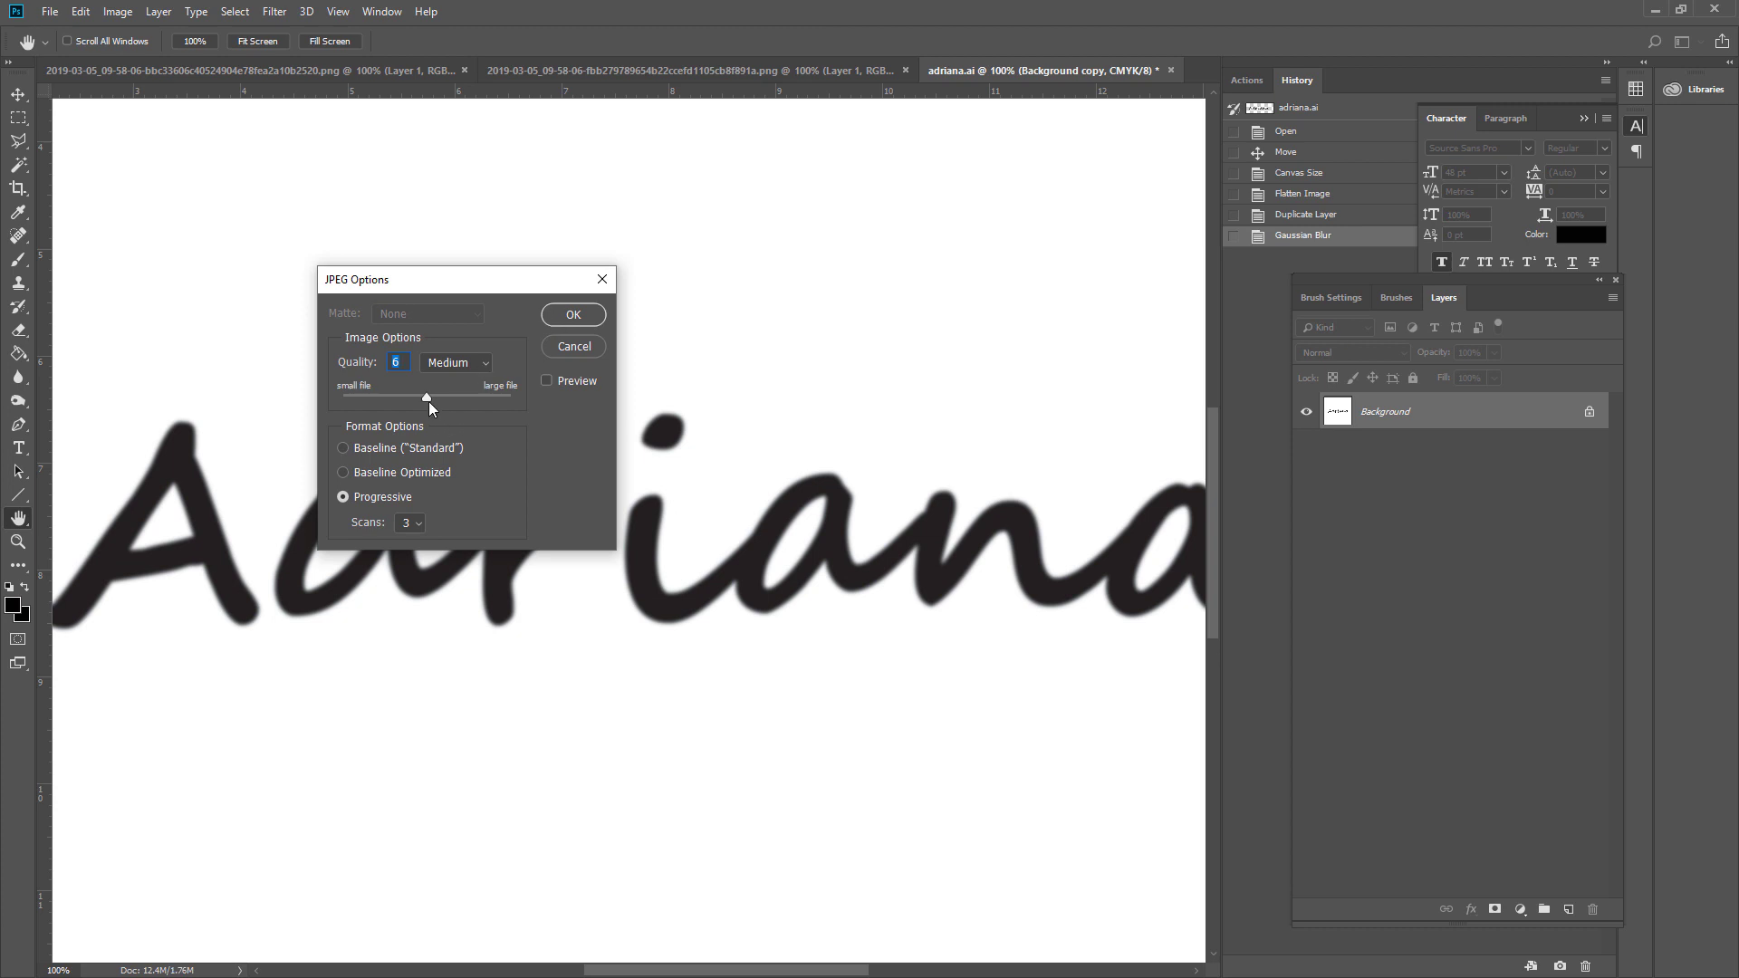
pyautogui.moveTo(498, 399); pyautogui.dragTo(512, 401)
pyautogui.click(572, 317)
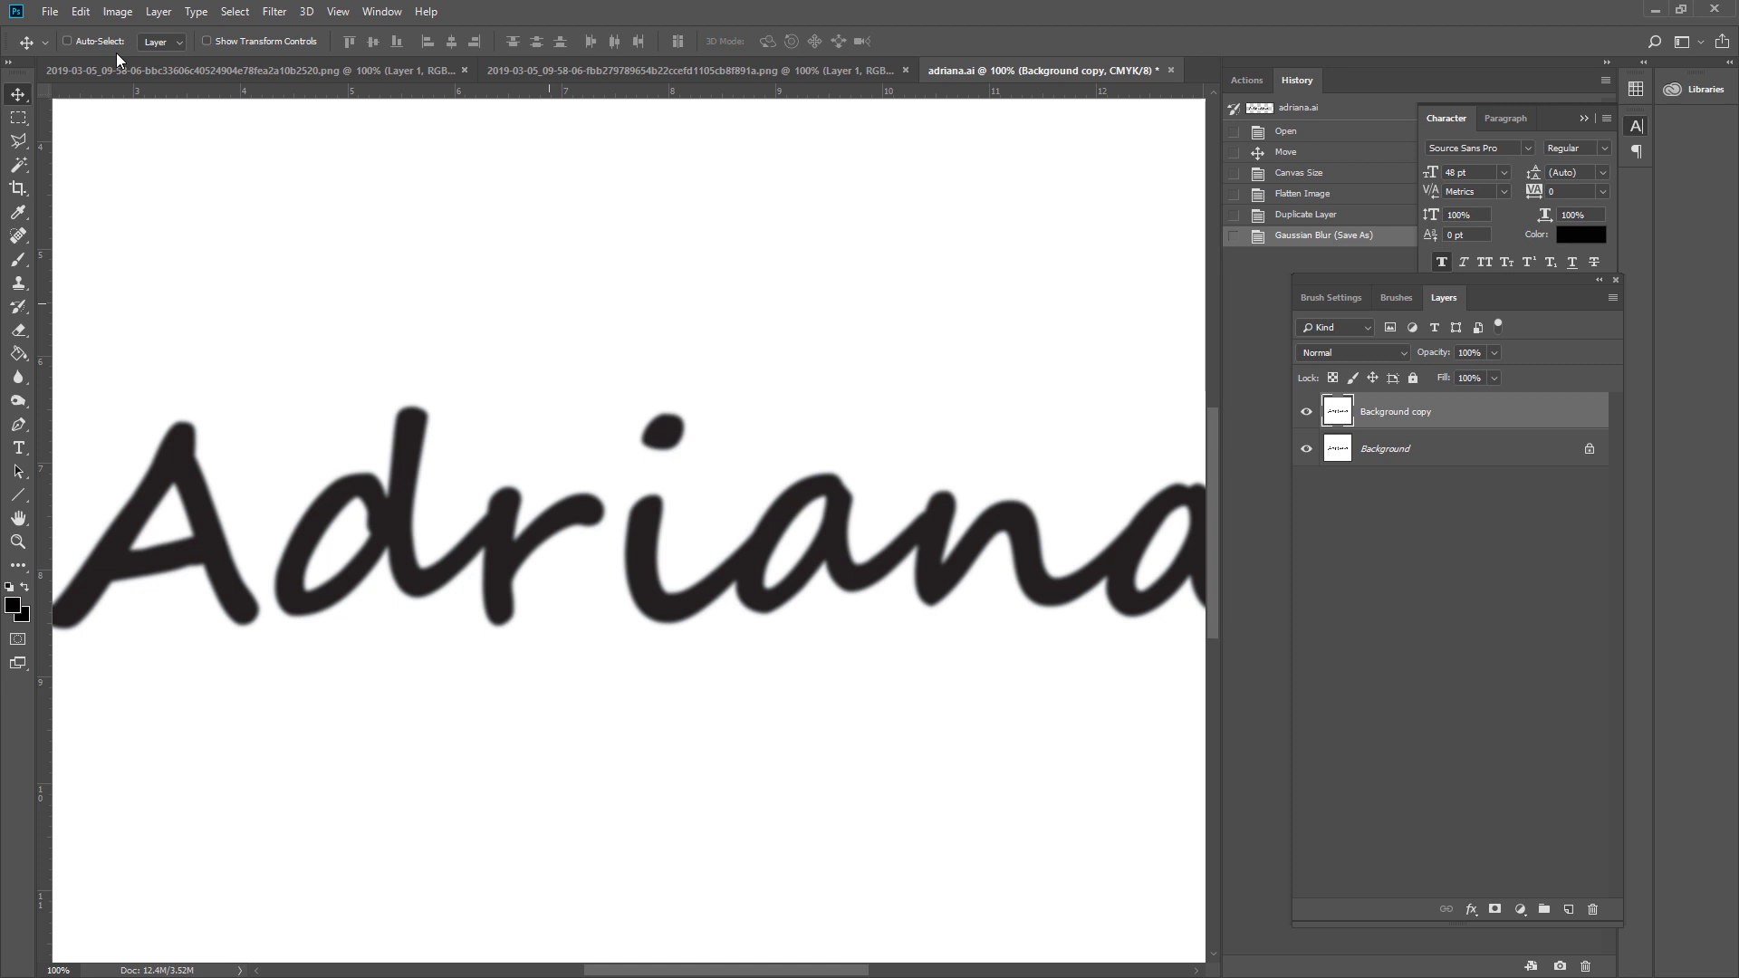
# - Check the canvas width and height of the name image without changing them
pyautogui.click(118, 12)
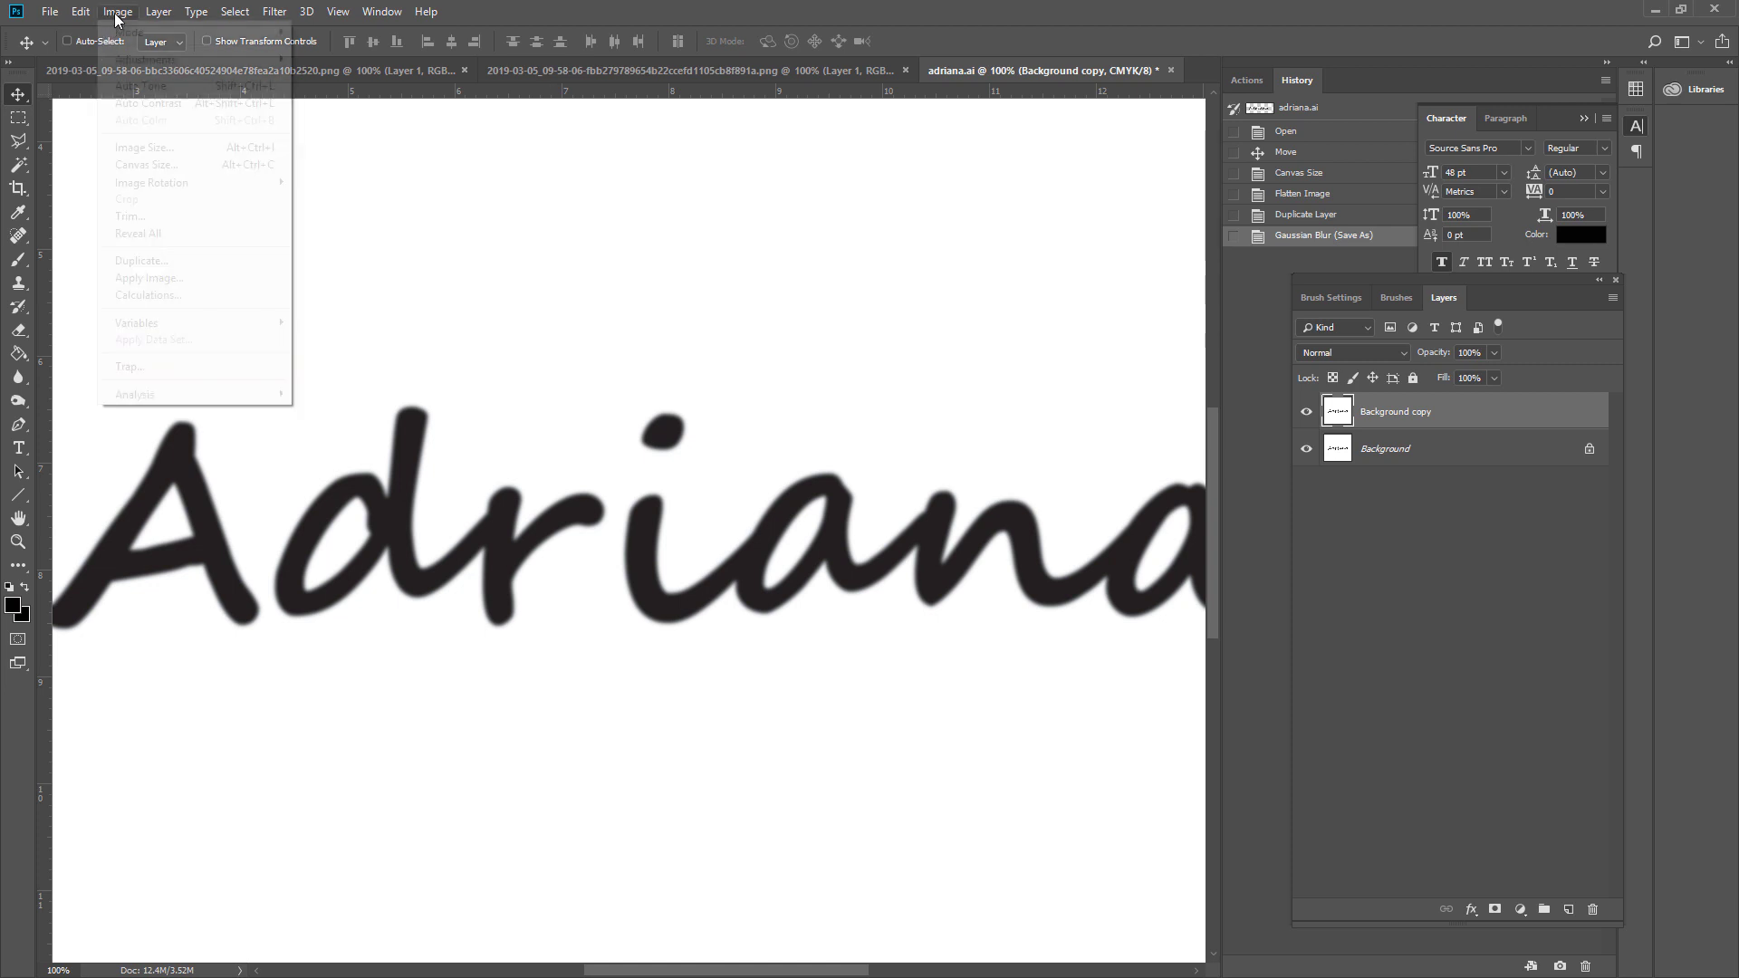
pyautogui.click(144, 164)
pyautogui.moveTo(636, 465); pyautogui.dragTo(592, 435)
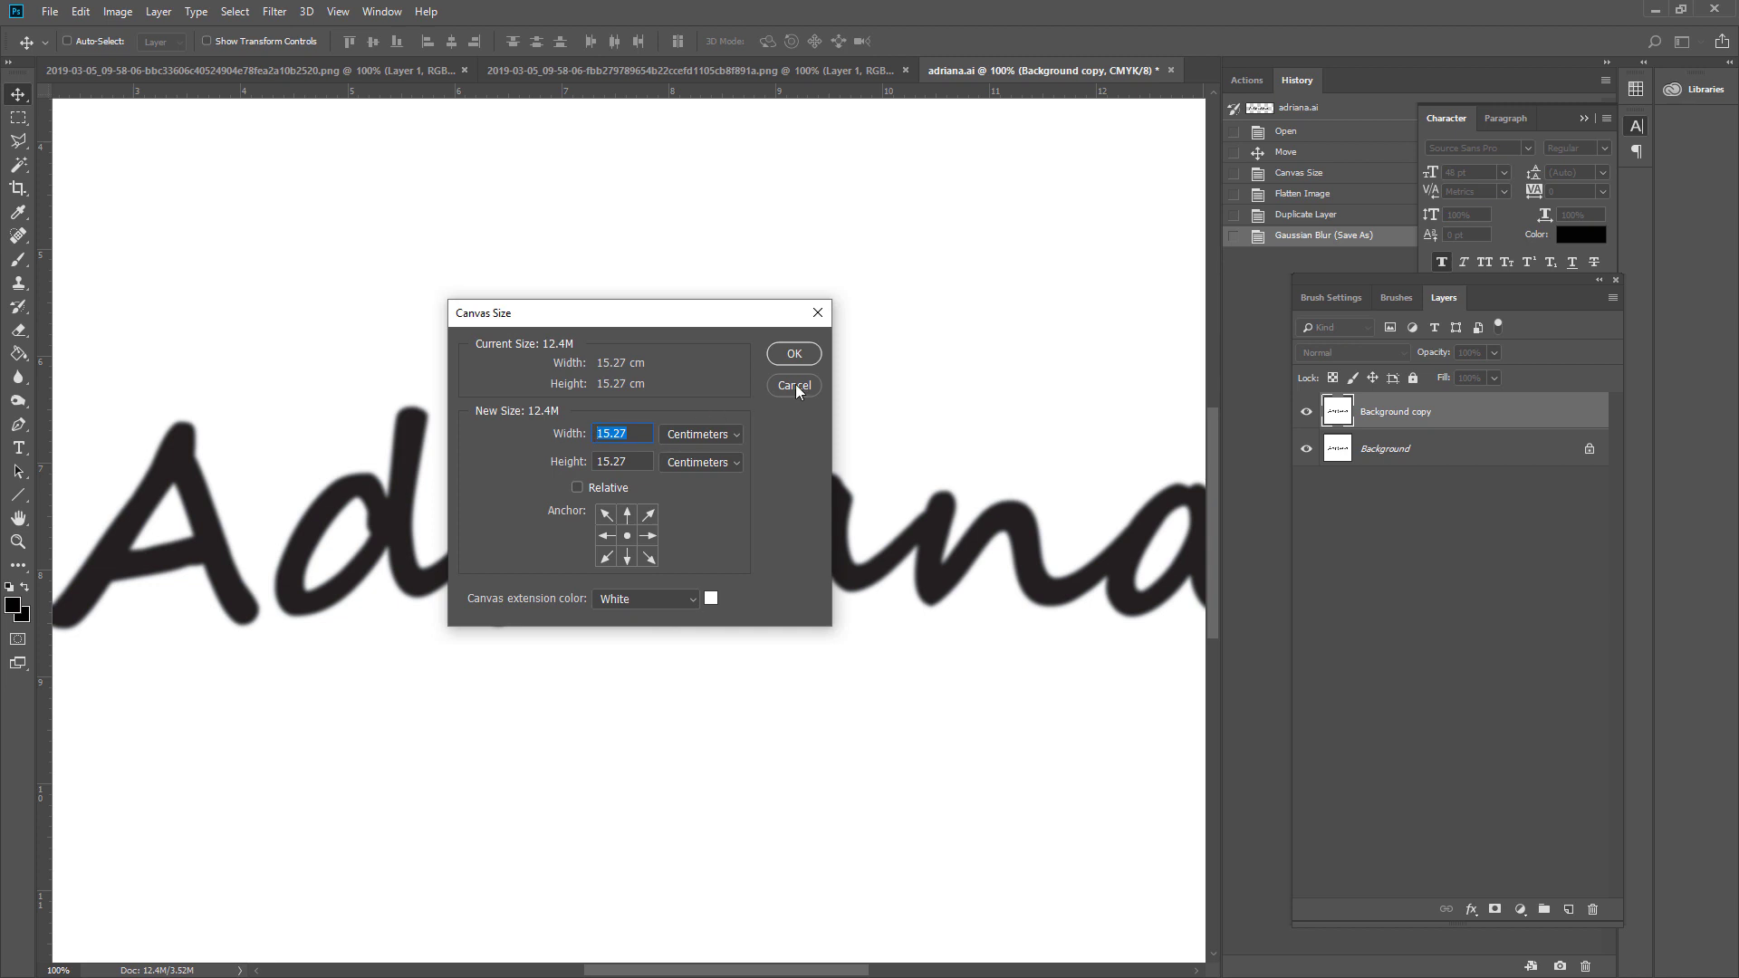
pyautogui.click(639, 68)
pyautogui.click(807, 384)
# - Switch to the photo of the worn necklace and check its pixel dimensions and resolution
pyautogui.click(591, 72)
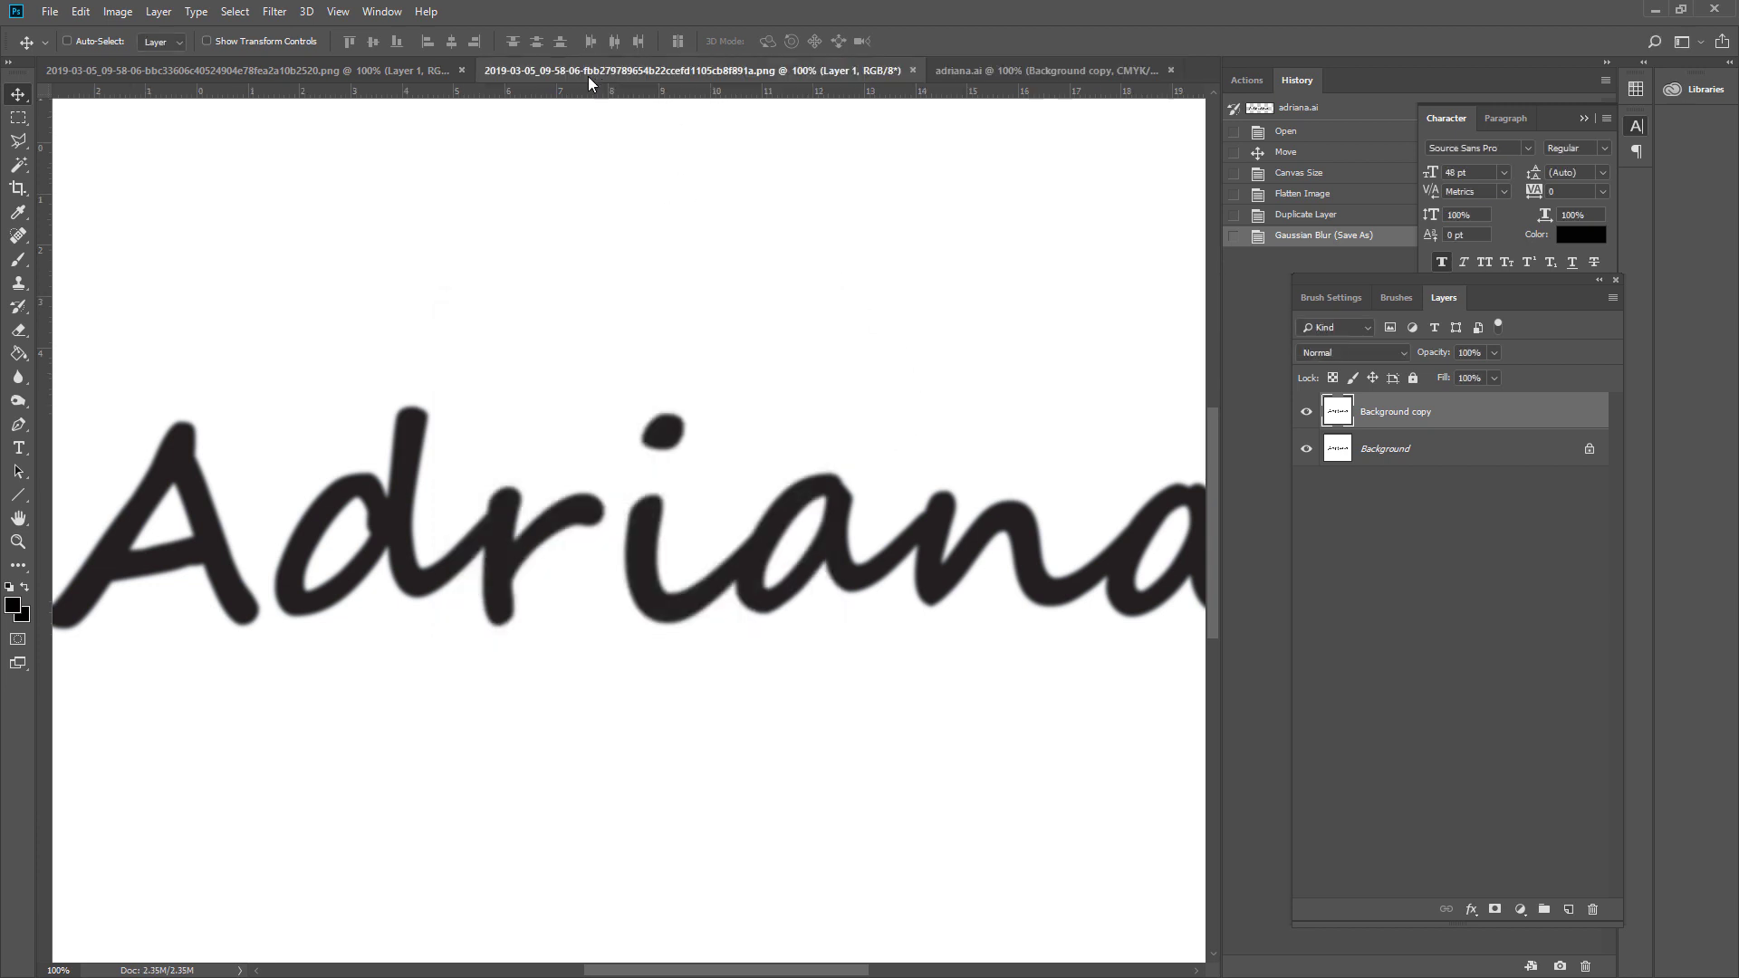
pyautogui.click(415, 73)
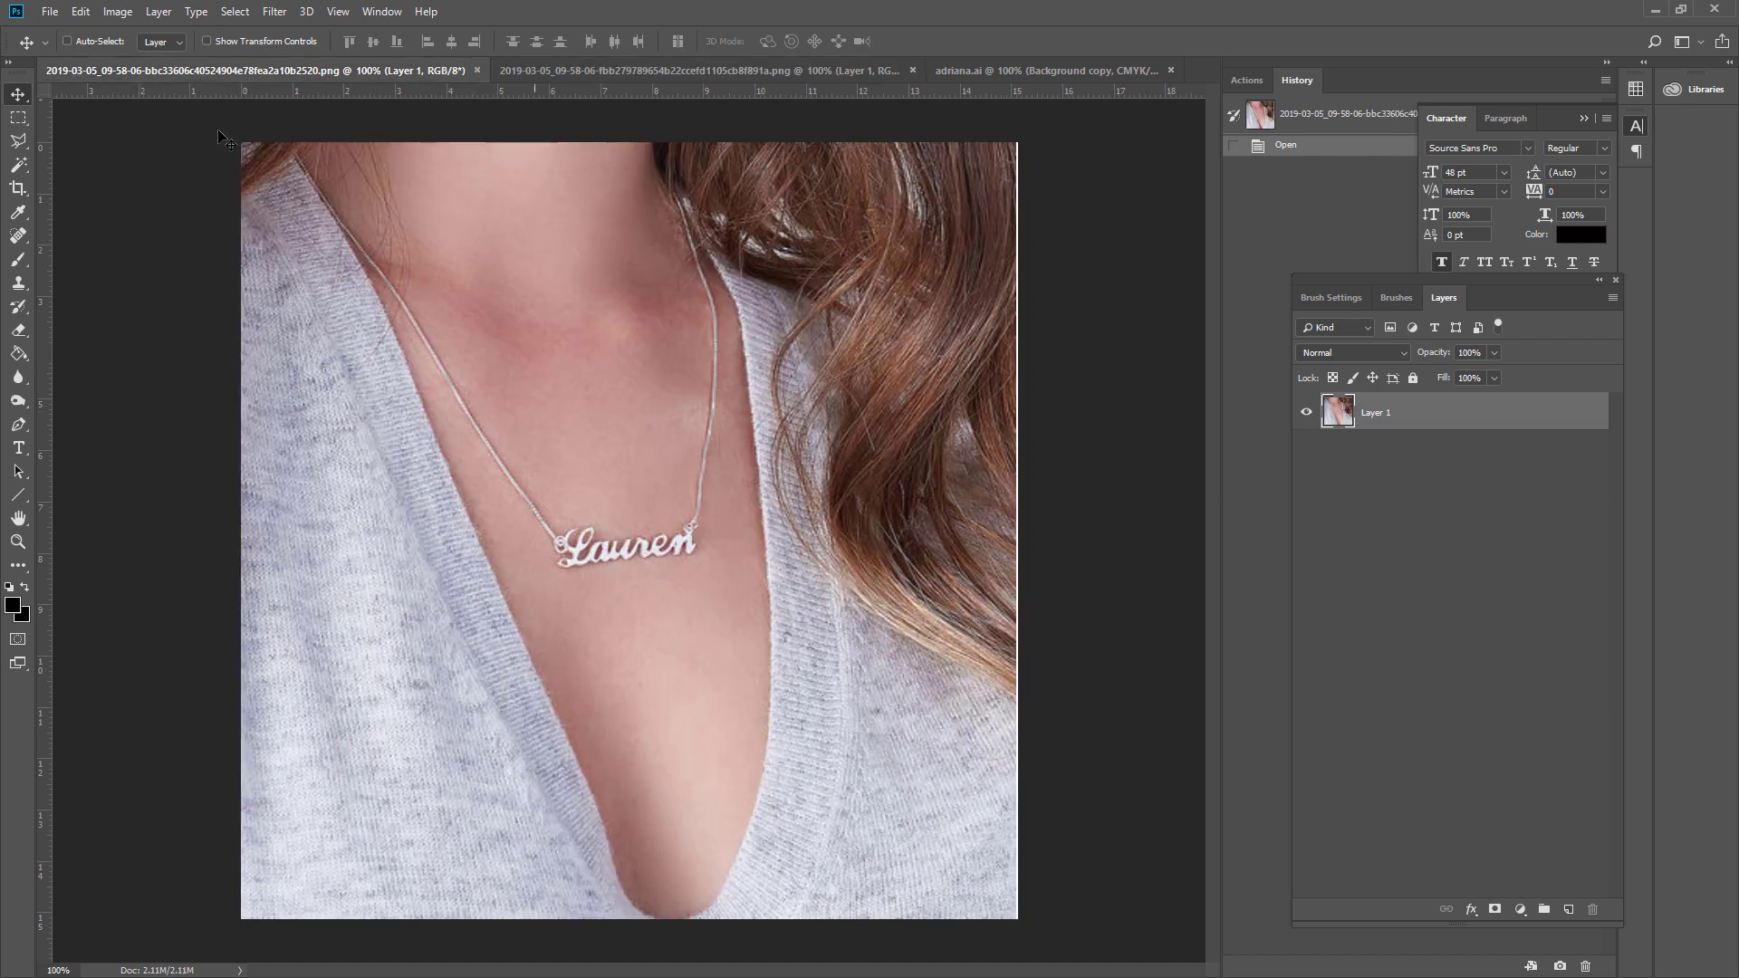
pyautogui.click(117, 12)
pyautogui.click(149, 151)
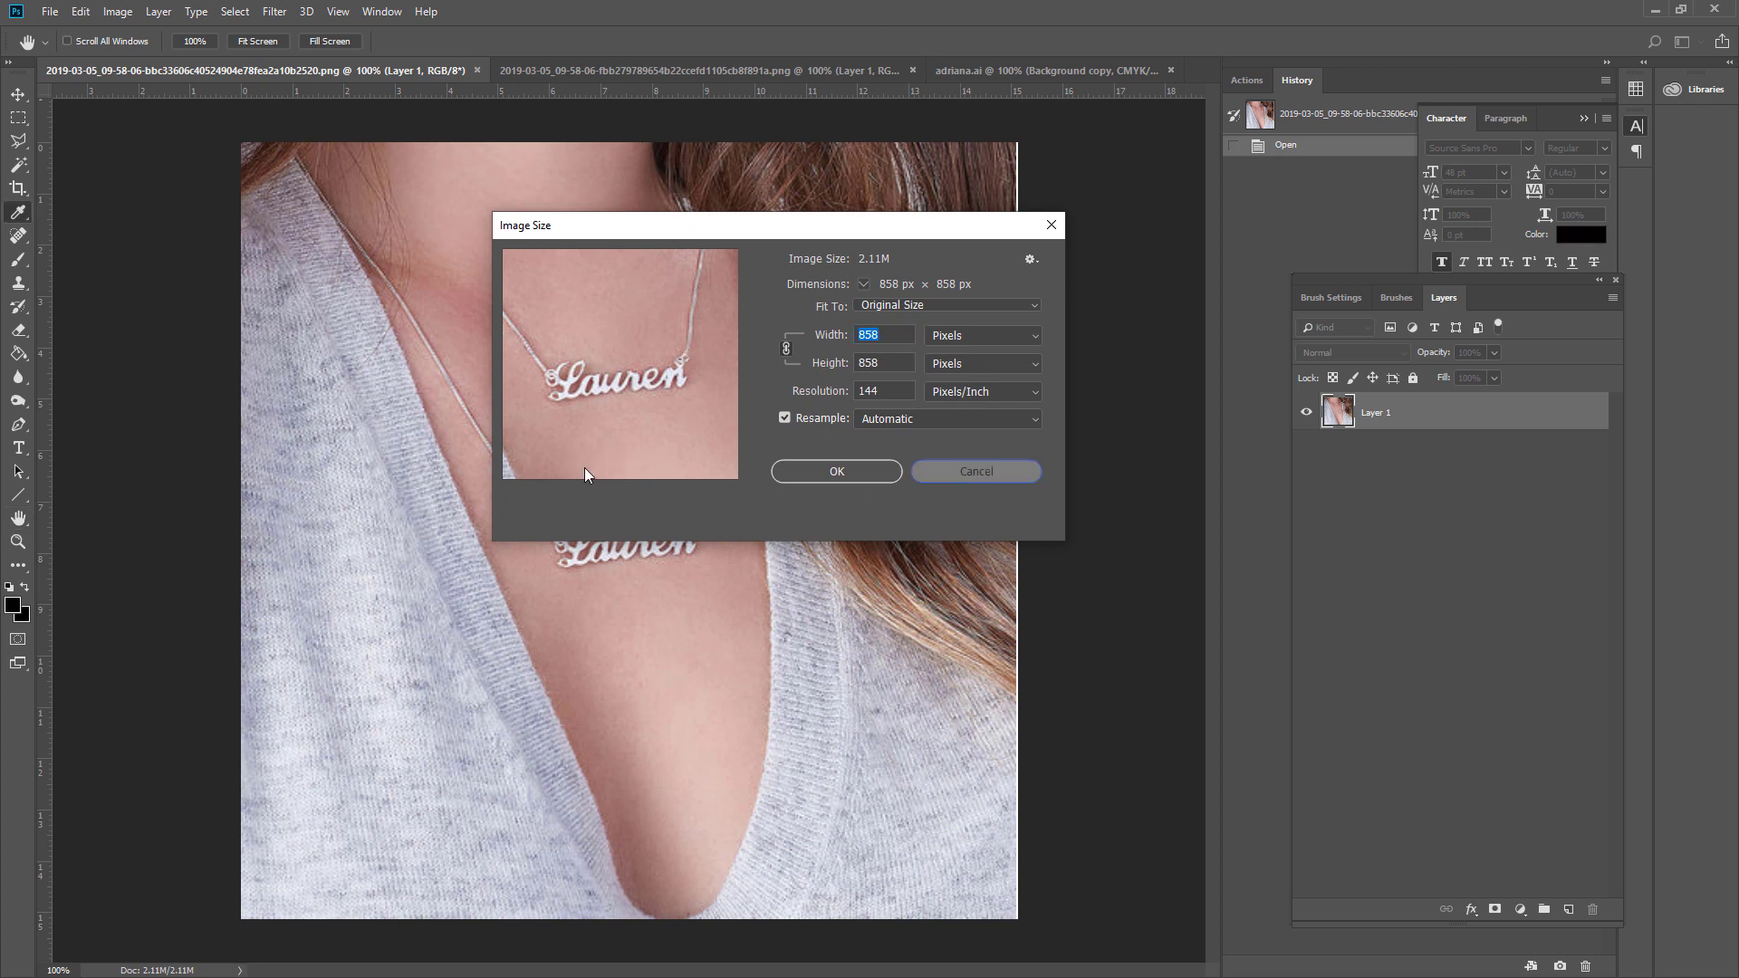
pyautogui.click(976, 472)
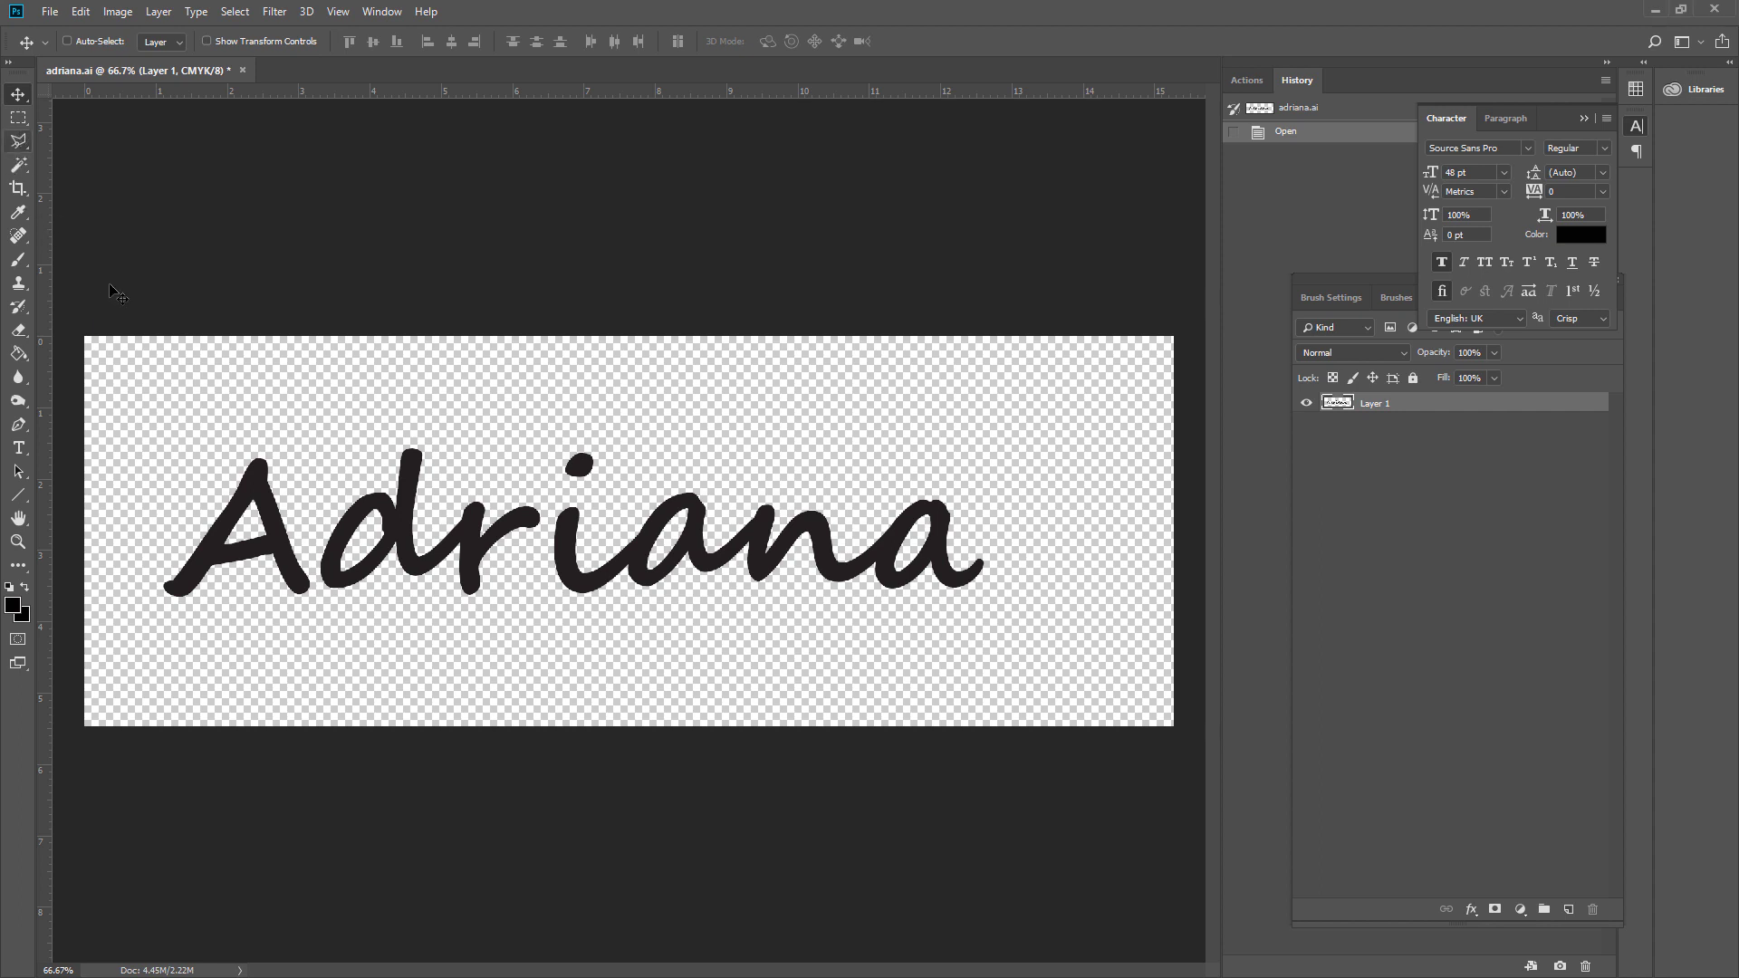
# - Select the capital A with the Polygonal Lasso, move it right until it joins the next letter, and deselect it
pyautogui.click(27, 147)
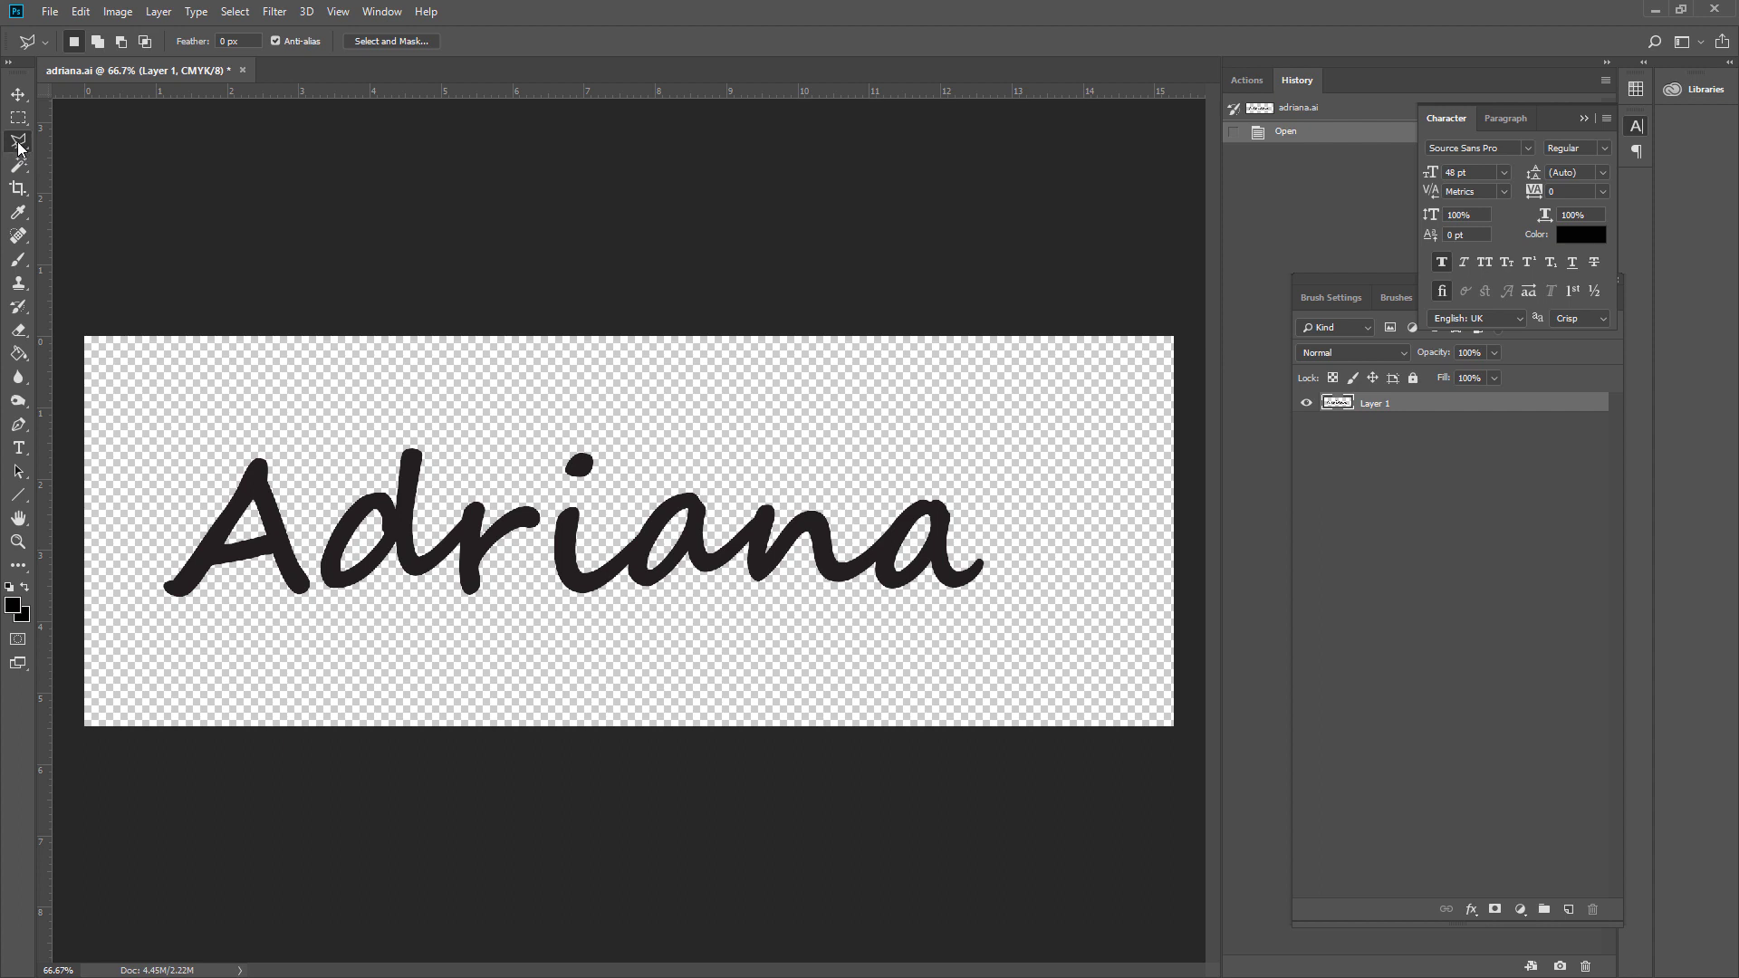
pyautogui.click(270, 444)
pyautogui.click(316, 591)
pyautogui.click(271, 630)
pyautogui.click(163, 616)
pyautogui.click(132, 546)
pyautogui.doubleClick(222, 418)
pyautogui.click(18, 94)
pyautogui.moveTo(289, 552); pyautogui.dragTo(320, 545)
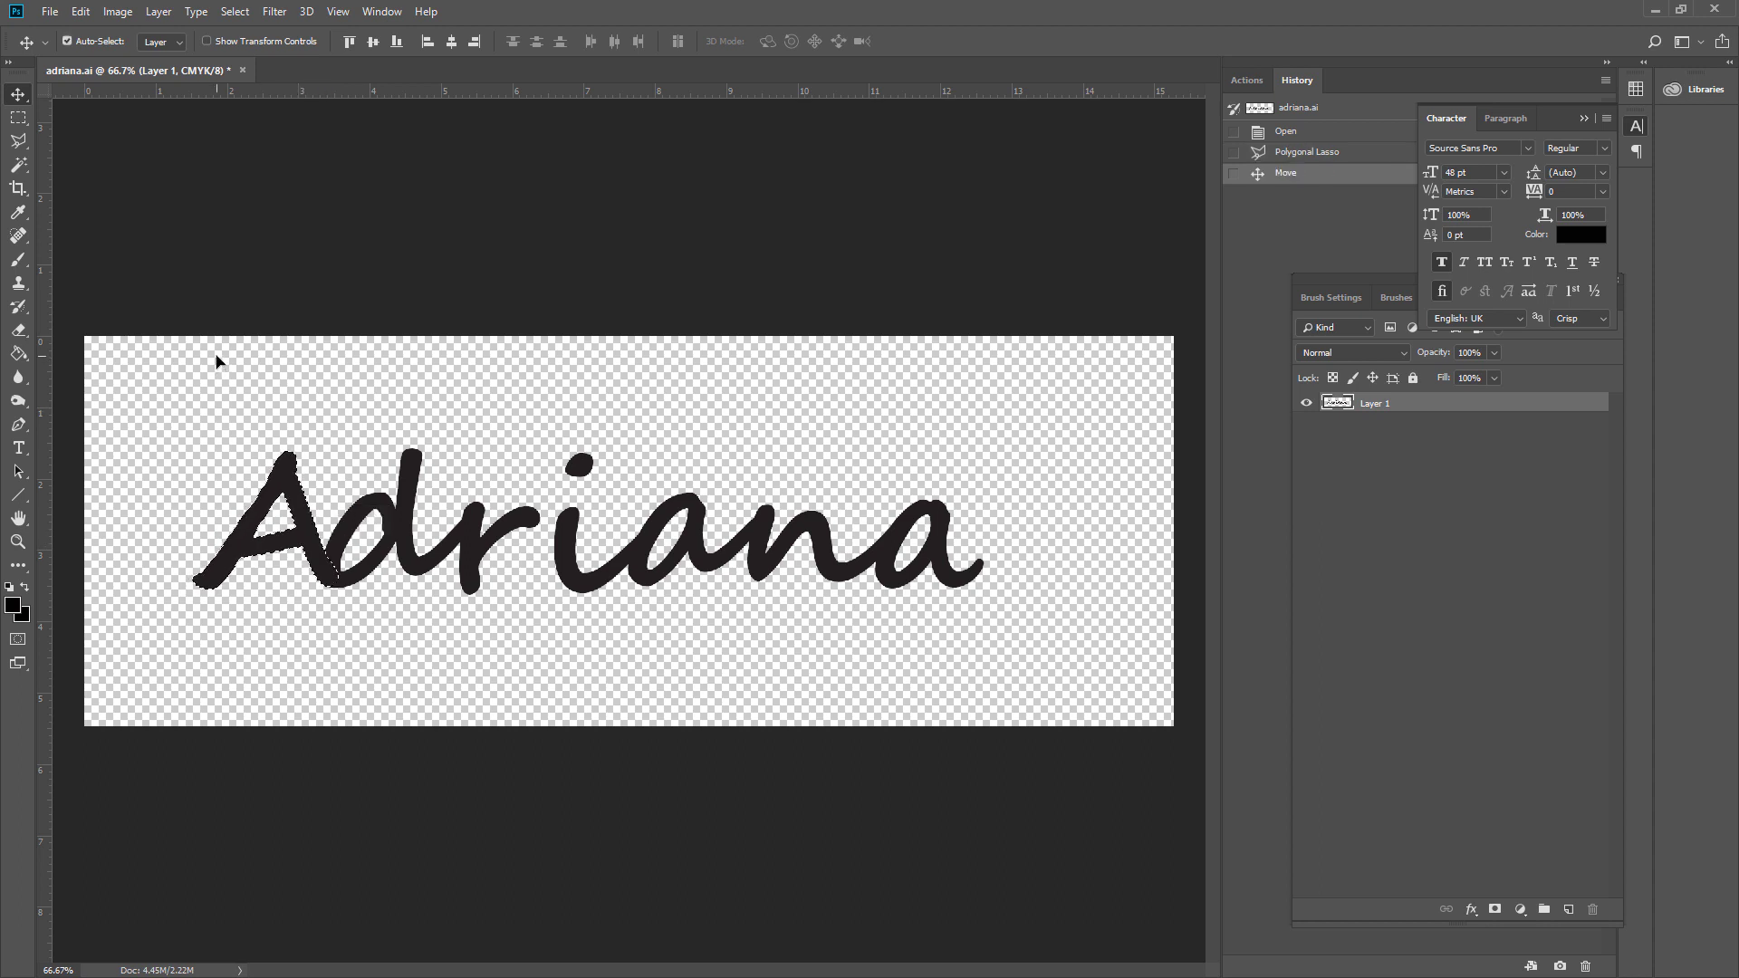
pyautogui.hotkey('ctrl', 'd')
# - Select the first three letters with the Polygonal Lasso, move them right until they join the i, and deselect them
pyautogui.click(18, 141)
pyautogui.click(547, 487)
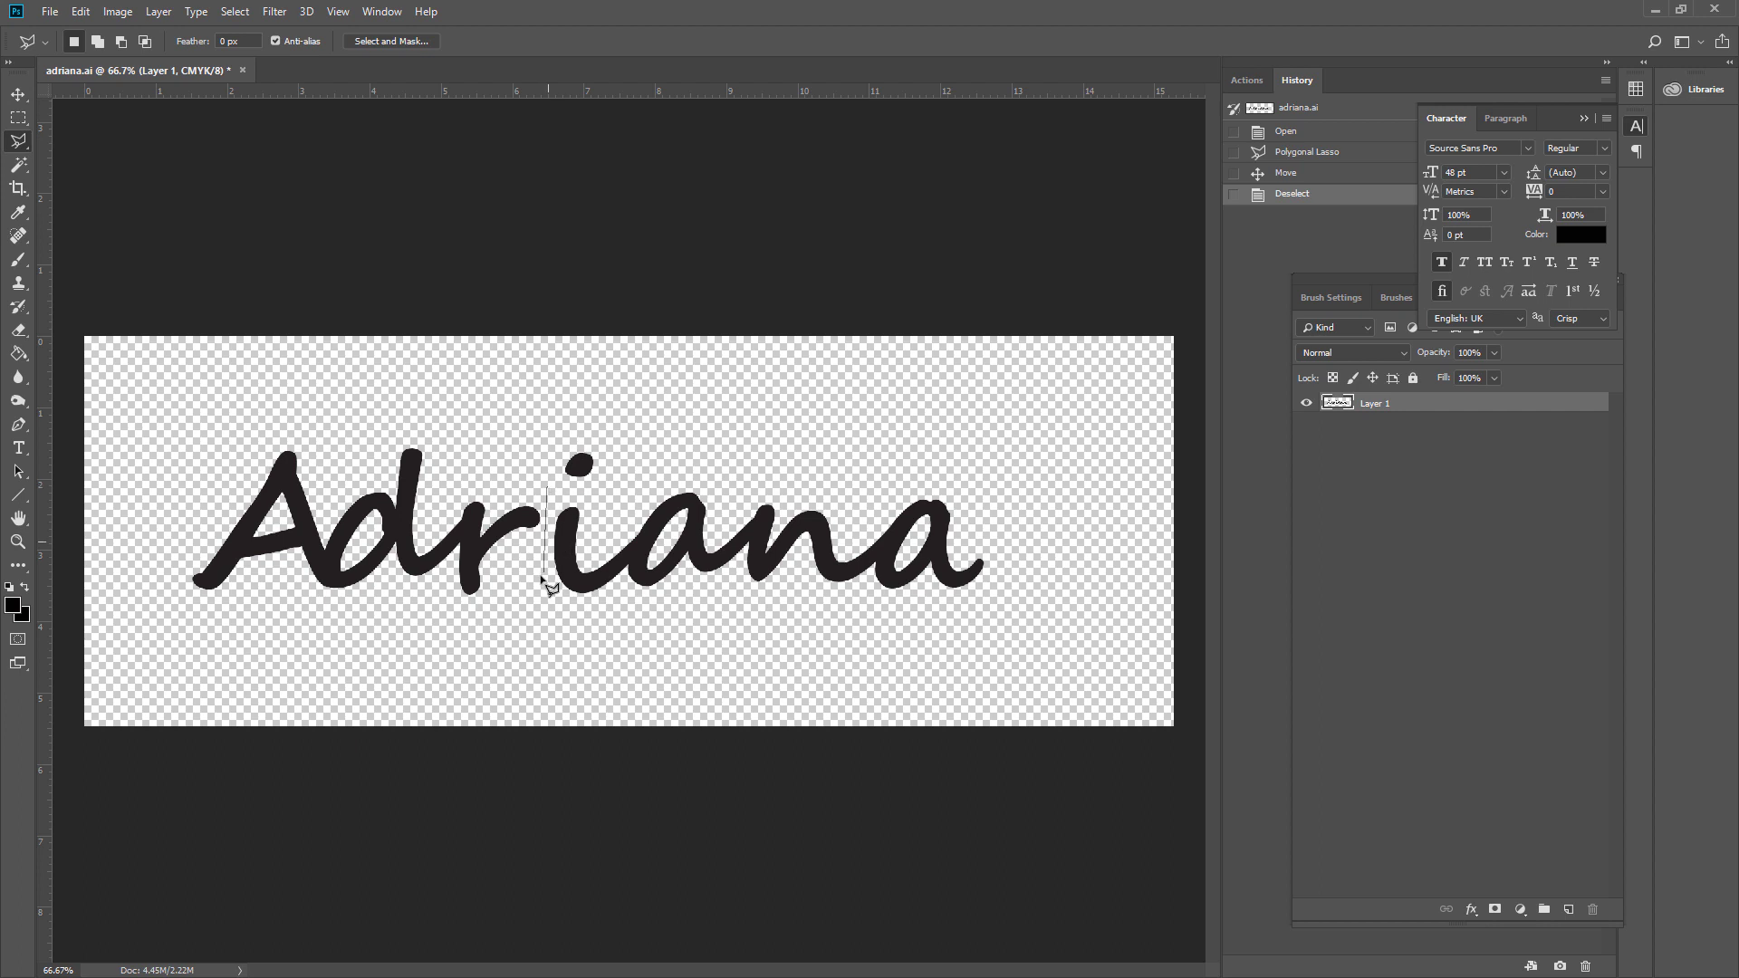
pyautogui.click(533, 615)
pyautogui.click(206, 626)
pyautogui.click(170, 571)
pyautogui.click(230, 404)
pyautogui.doubleClick(499, 419)
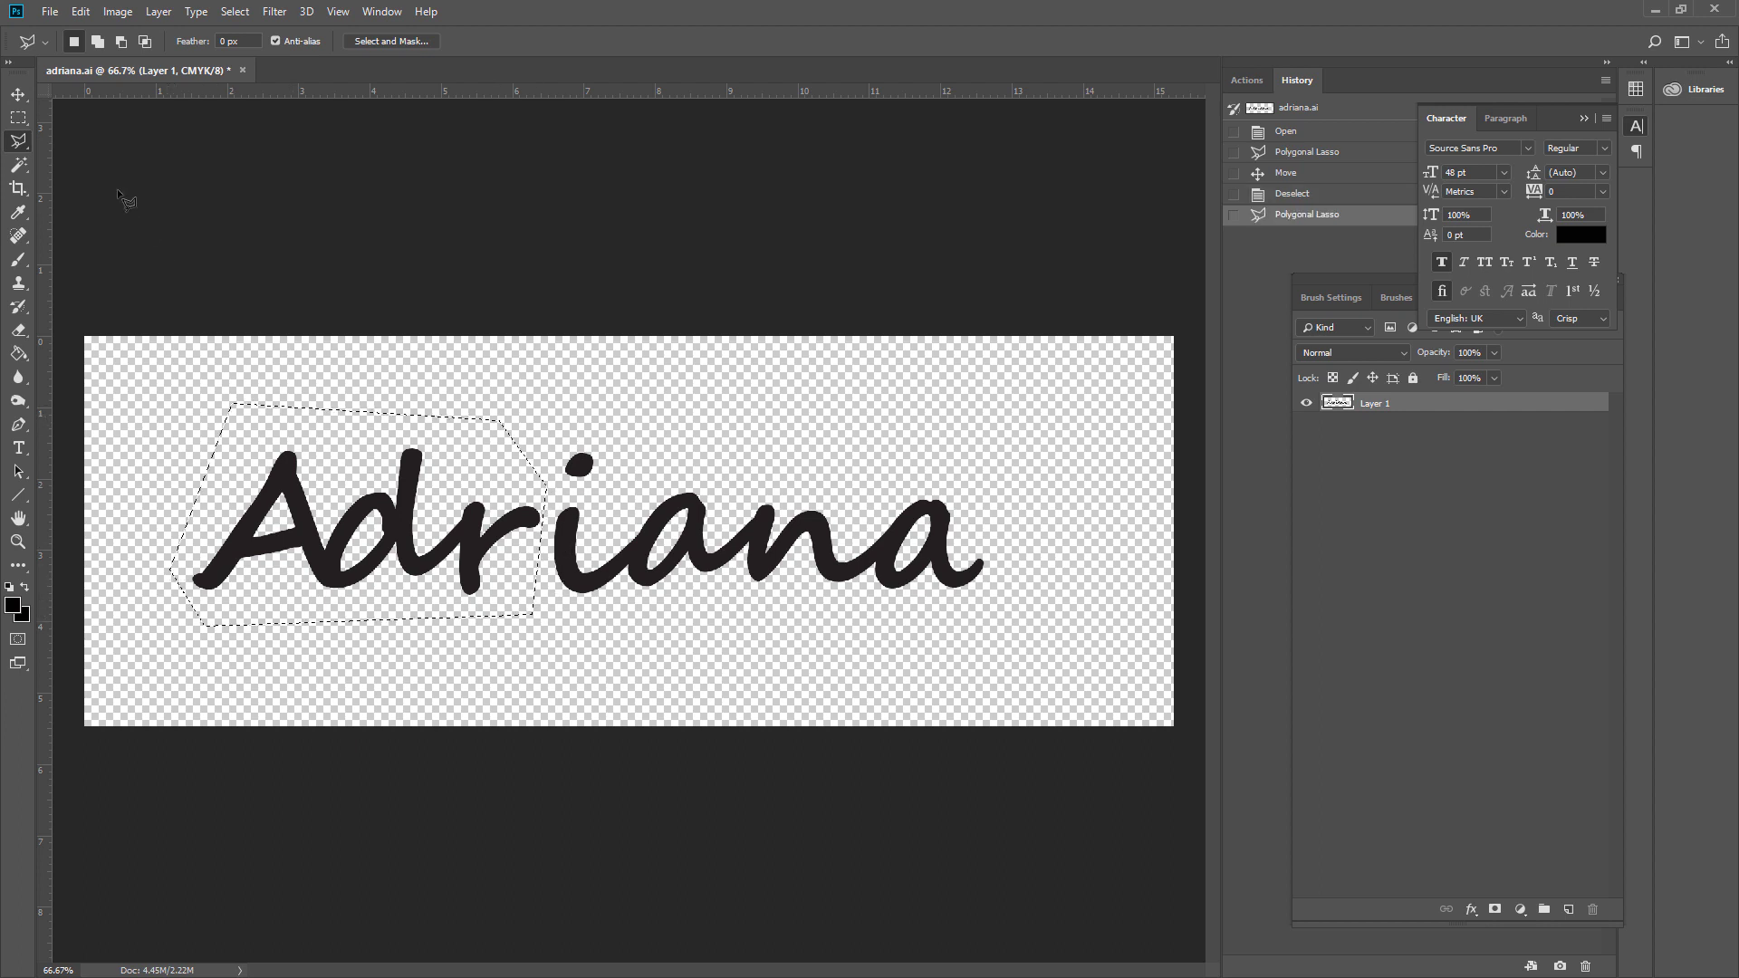
pyautogui.click(18, 94)
pyautogui.moveTo(479, 572); pyautogui.dragTo(512, 573)
pyautogui.hotkey('ctrl', 'd')
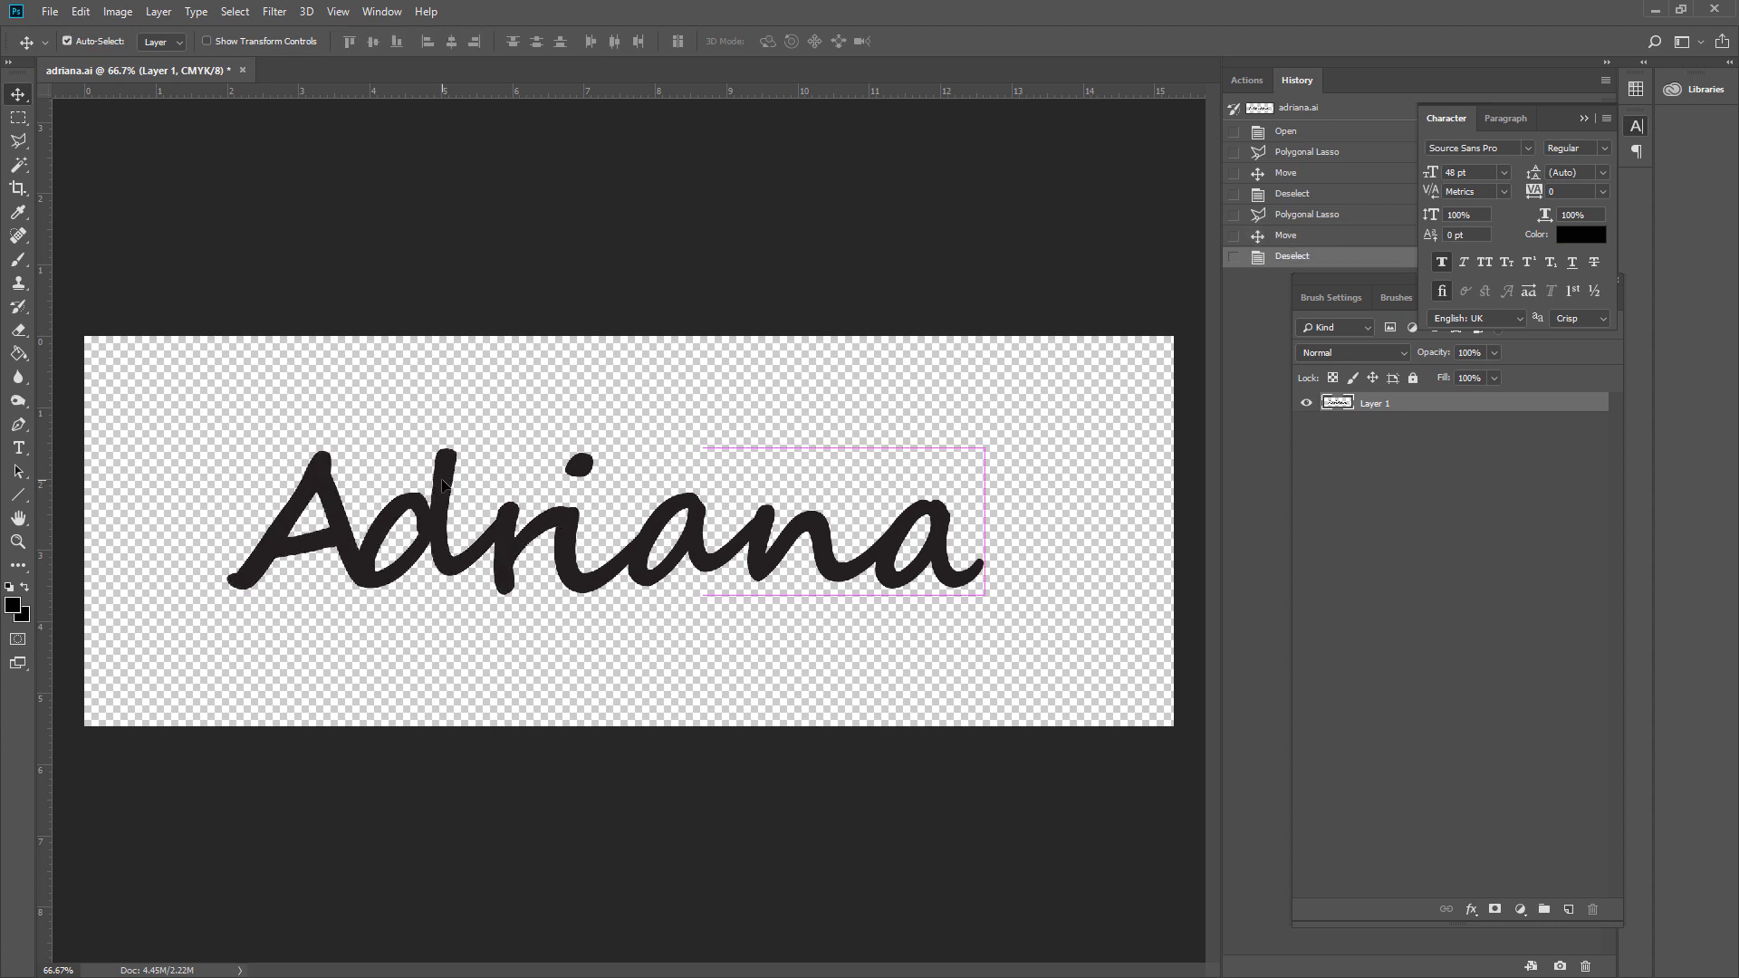
# - Select the dot of the i with a rectangular marquee, move it down onto the stem, and deselect it
pyautogui.click(18, 117)
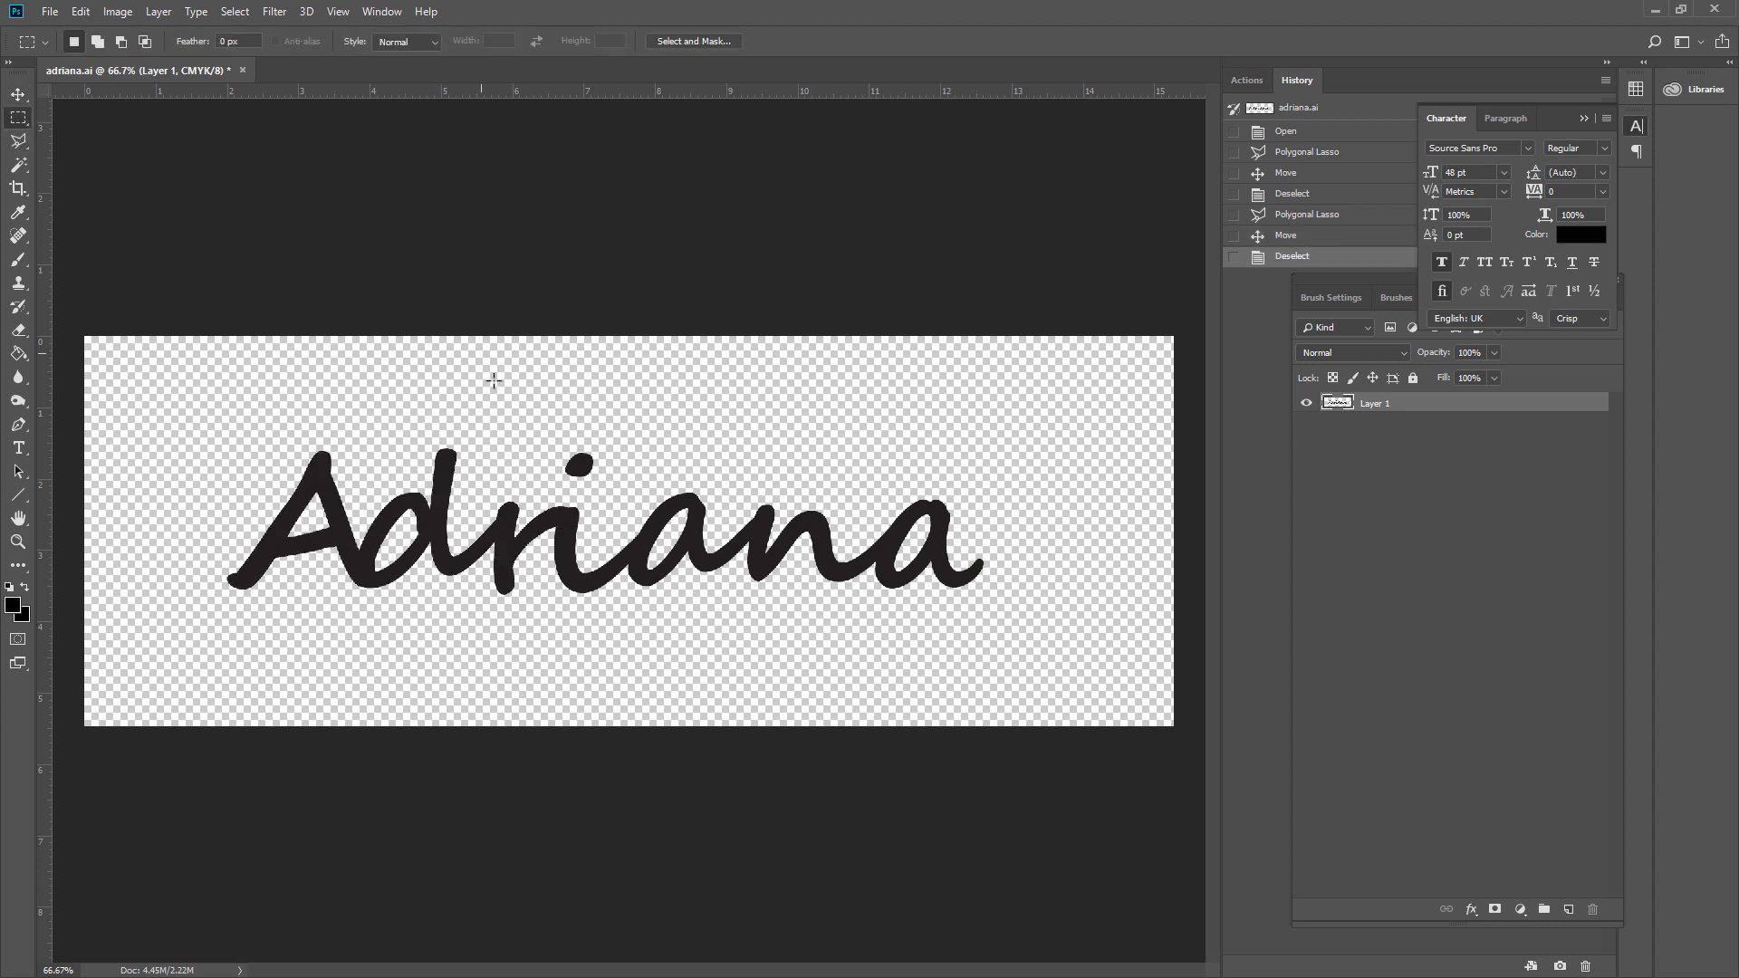
pyautogui.moveTo(547, 441); pyautogui.dragTo(578, 508)
pyautogui.click(18, 95)
pyautogui.hotkey('ctrl', 'd')
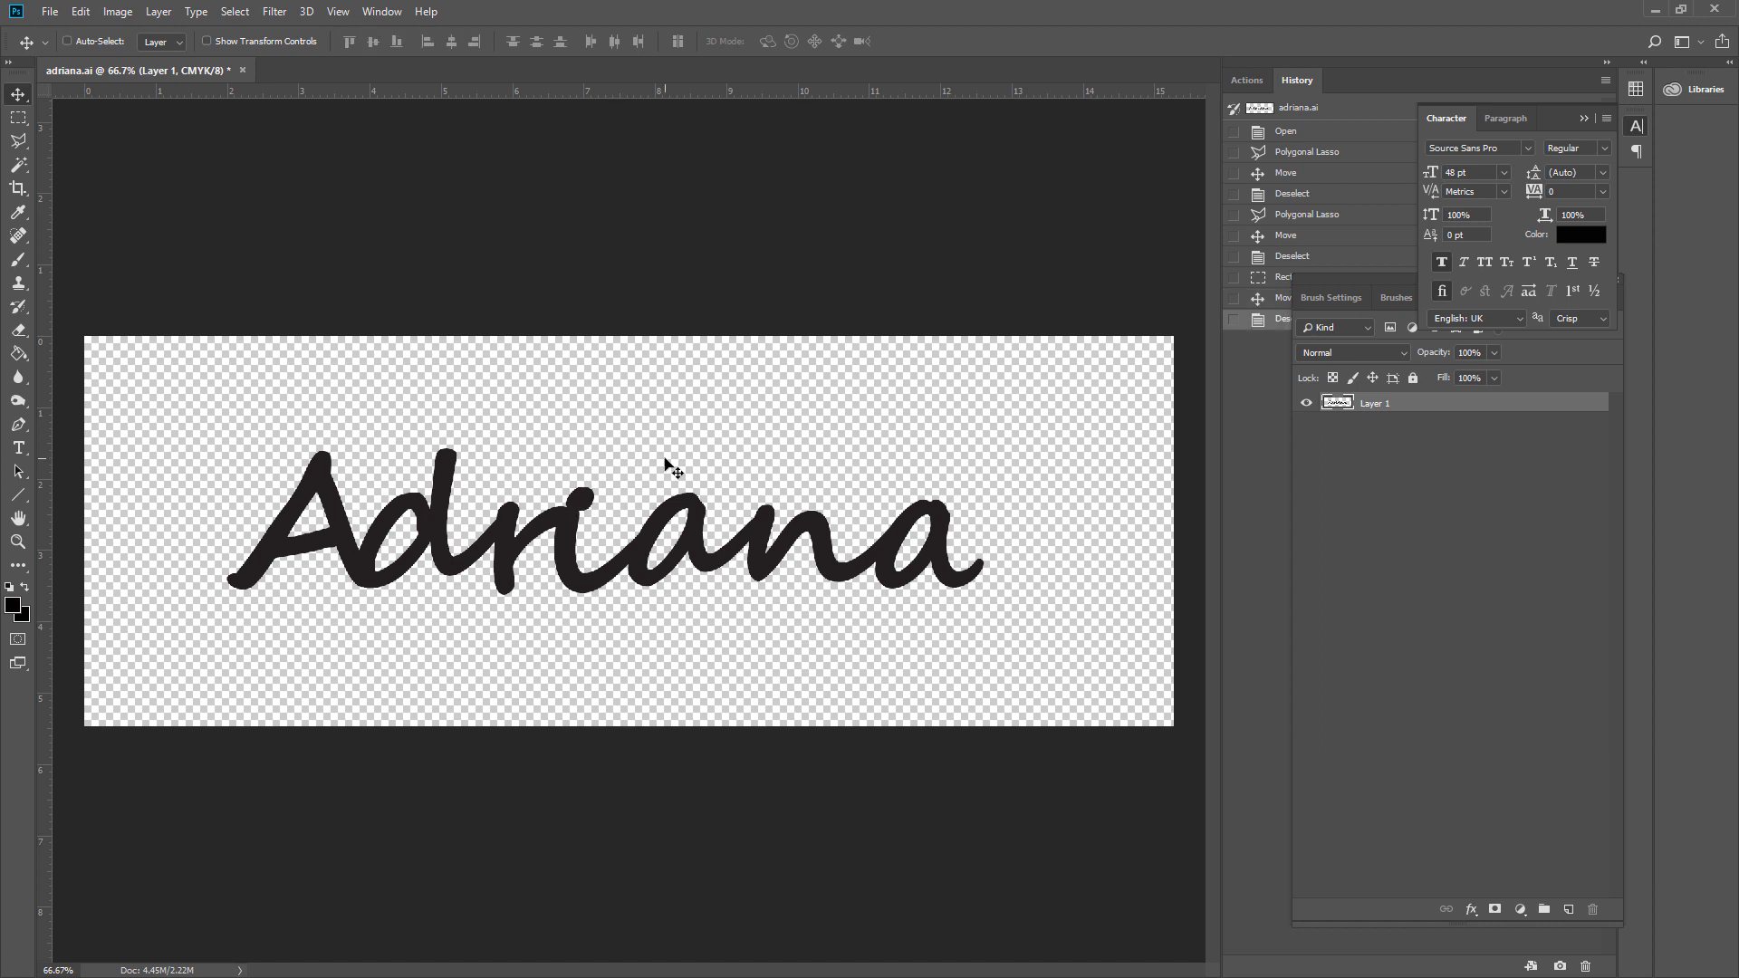
# - Set the canvas height to 15.27 cm with a centred anchor, making the canvas square
pyautogui.click(119, 13)
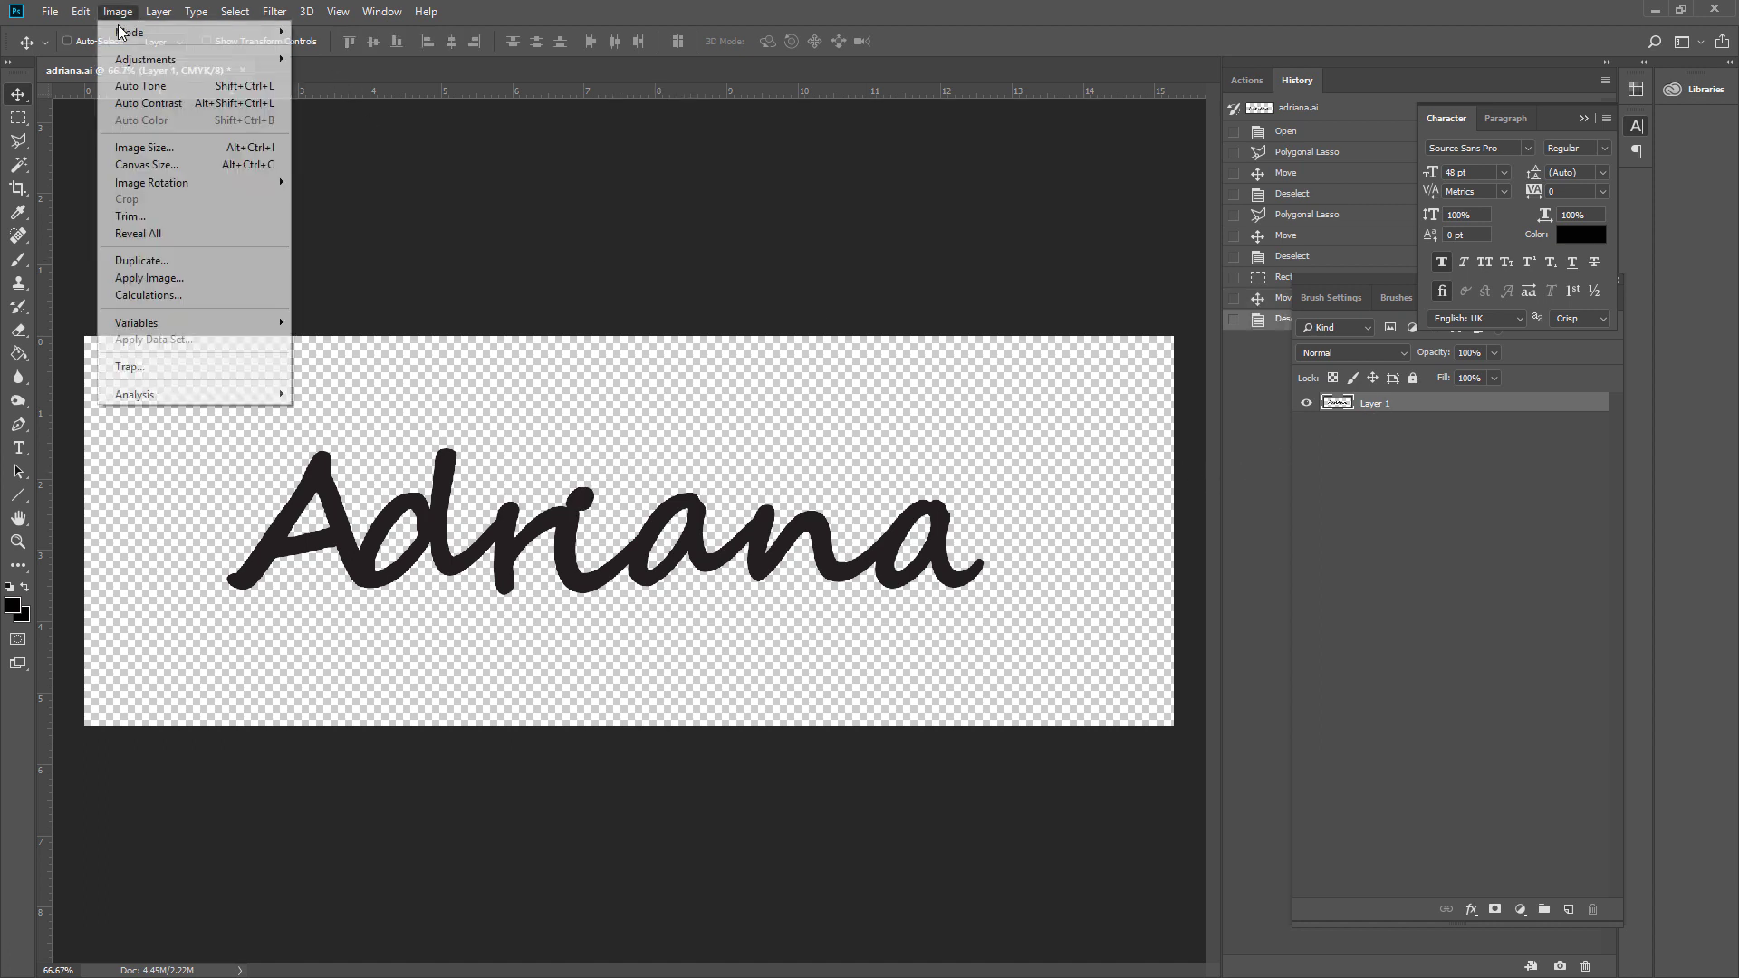
pyautogui.click(161, 171)
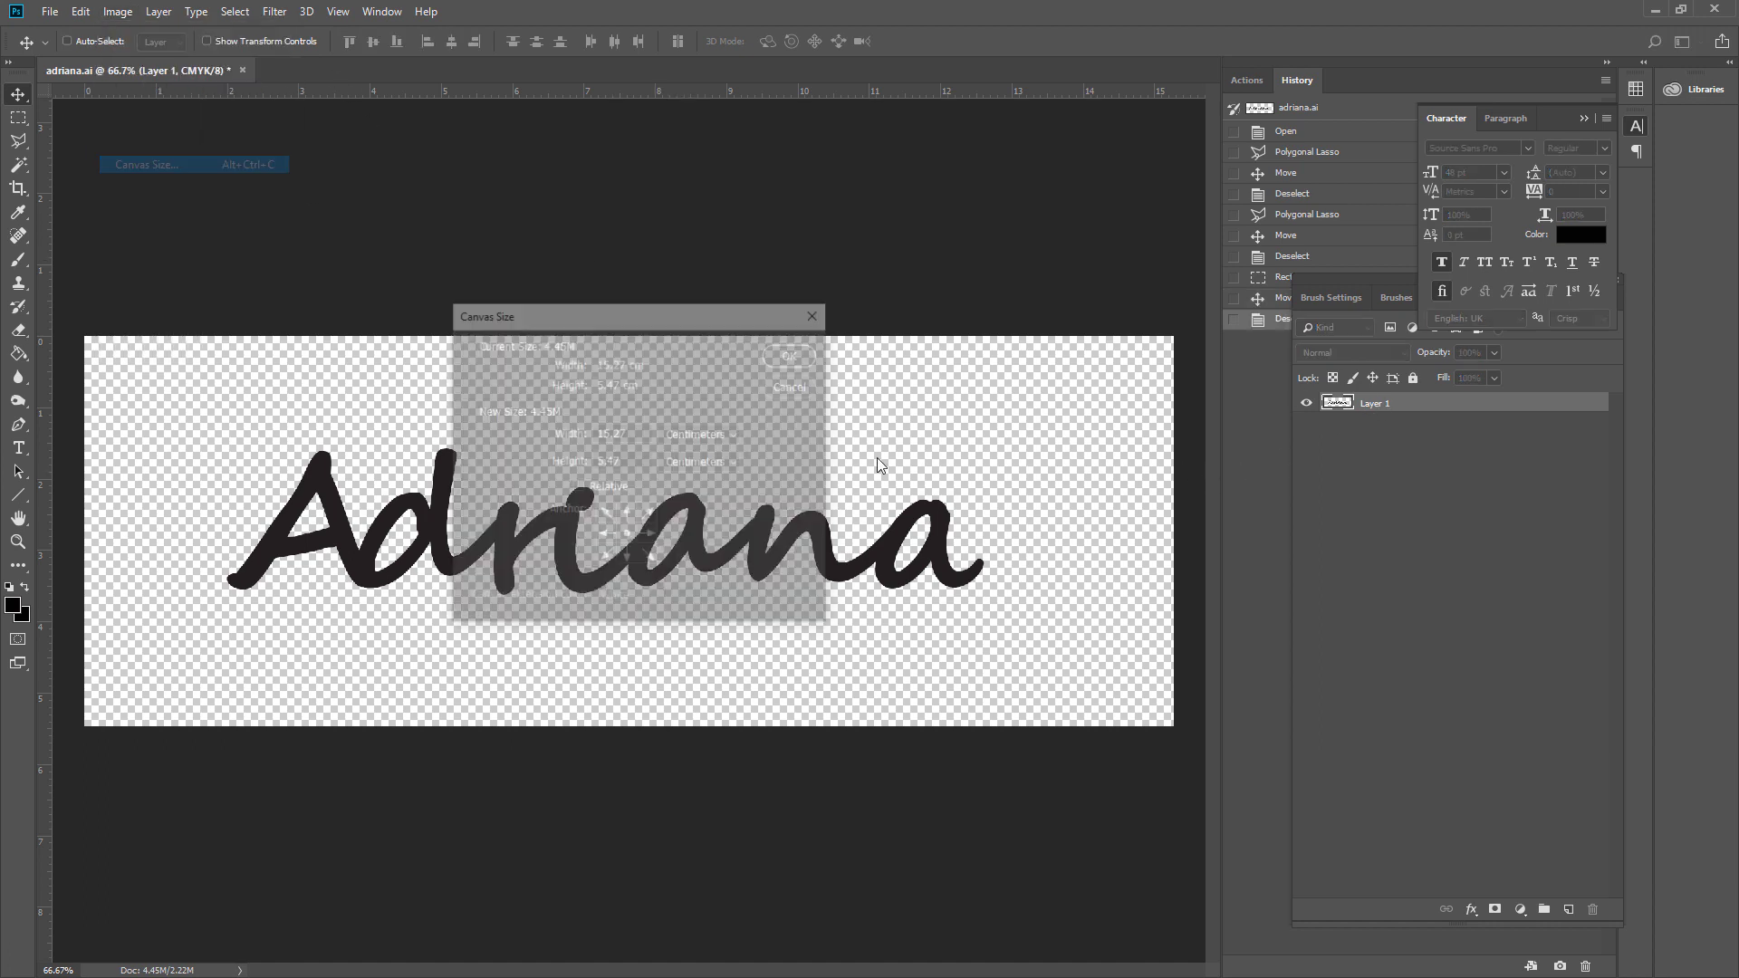
pyautogui.doubleClick(645, 439)
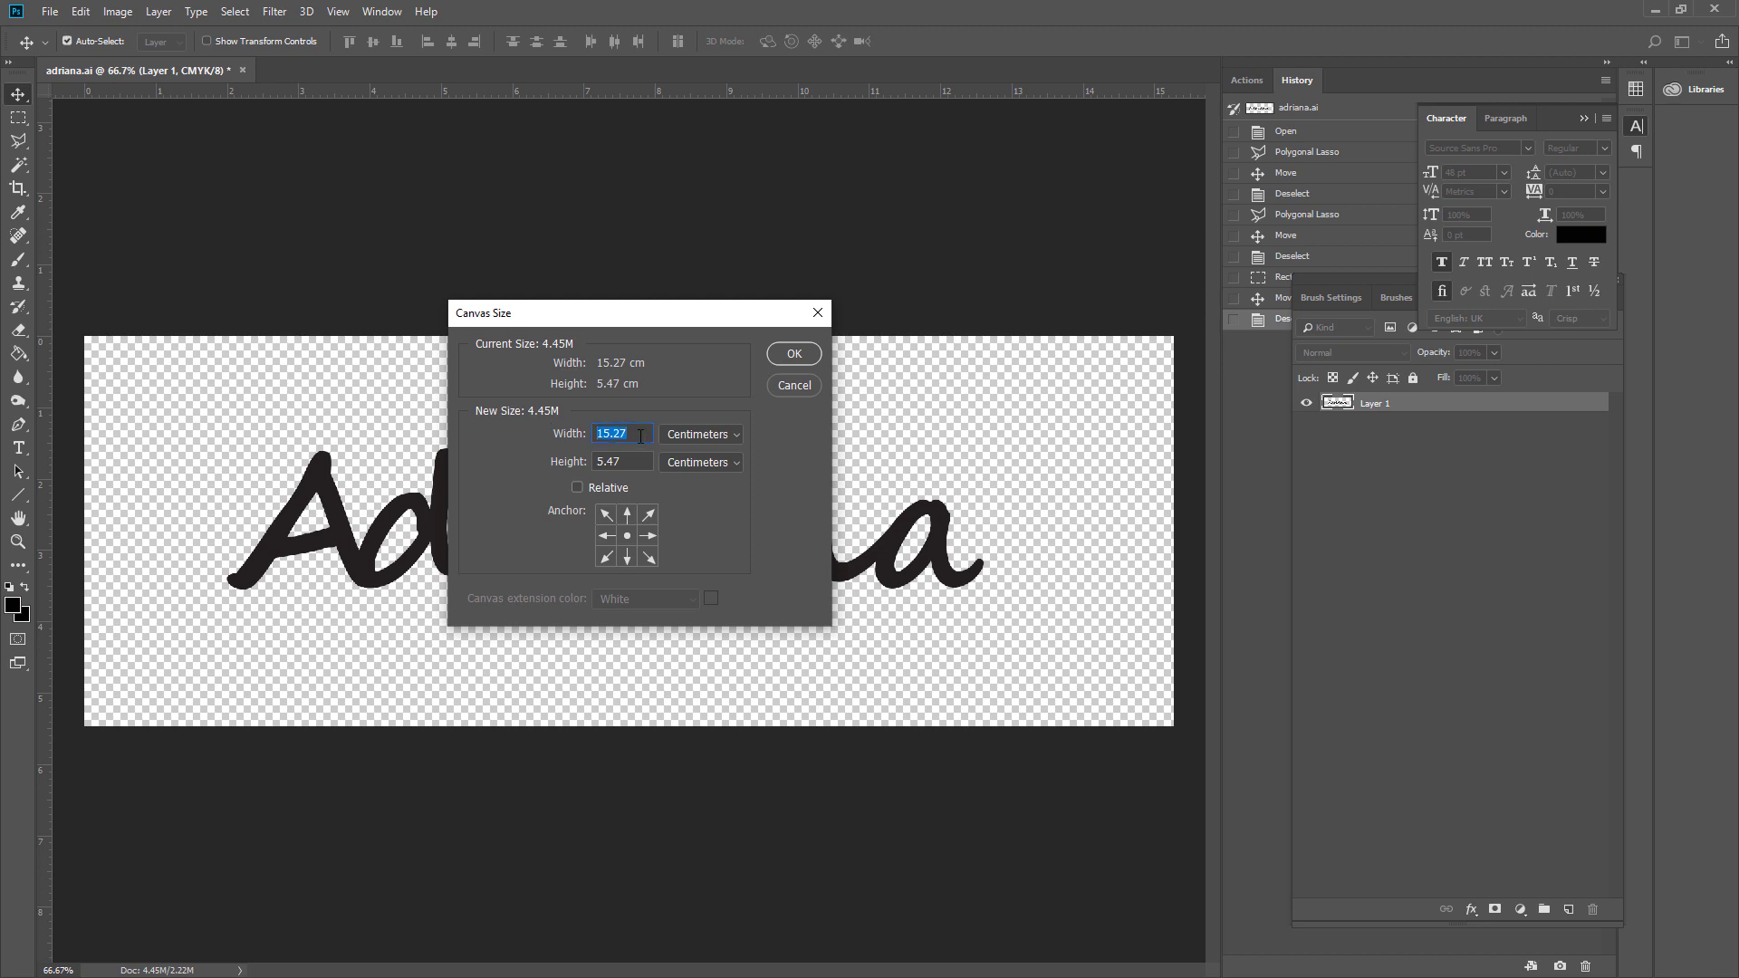
pyautogui.press('Tab')
pyautogui.write('15.27')
pyautogui.click(790, 355)
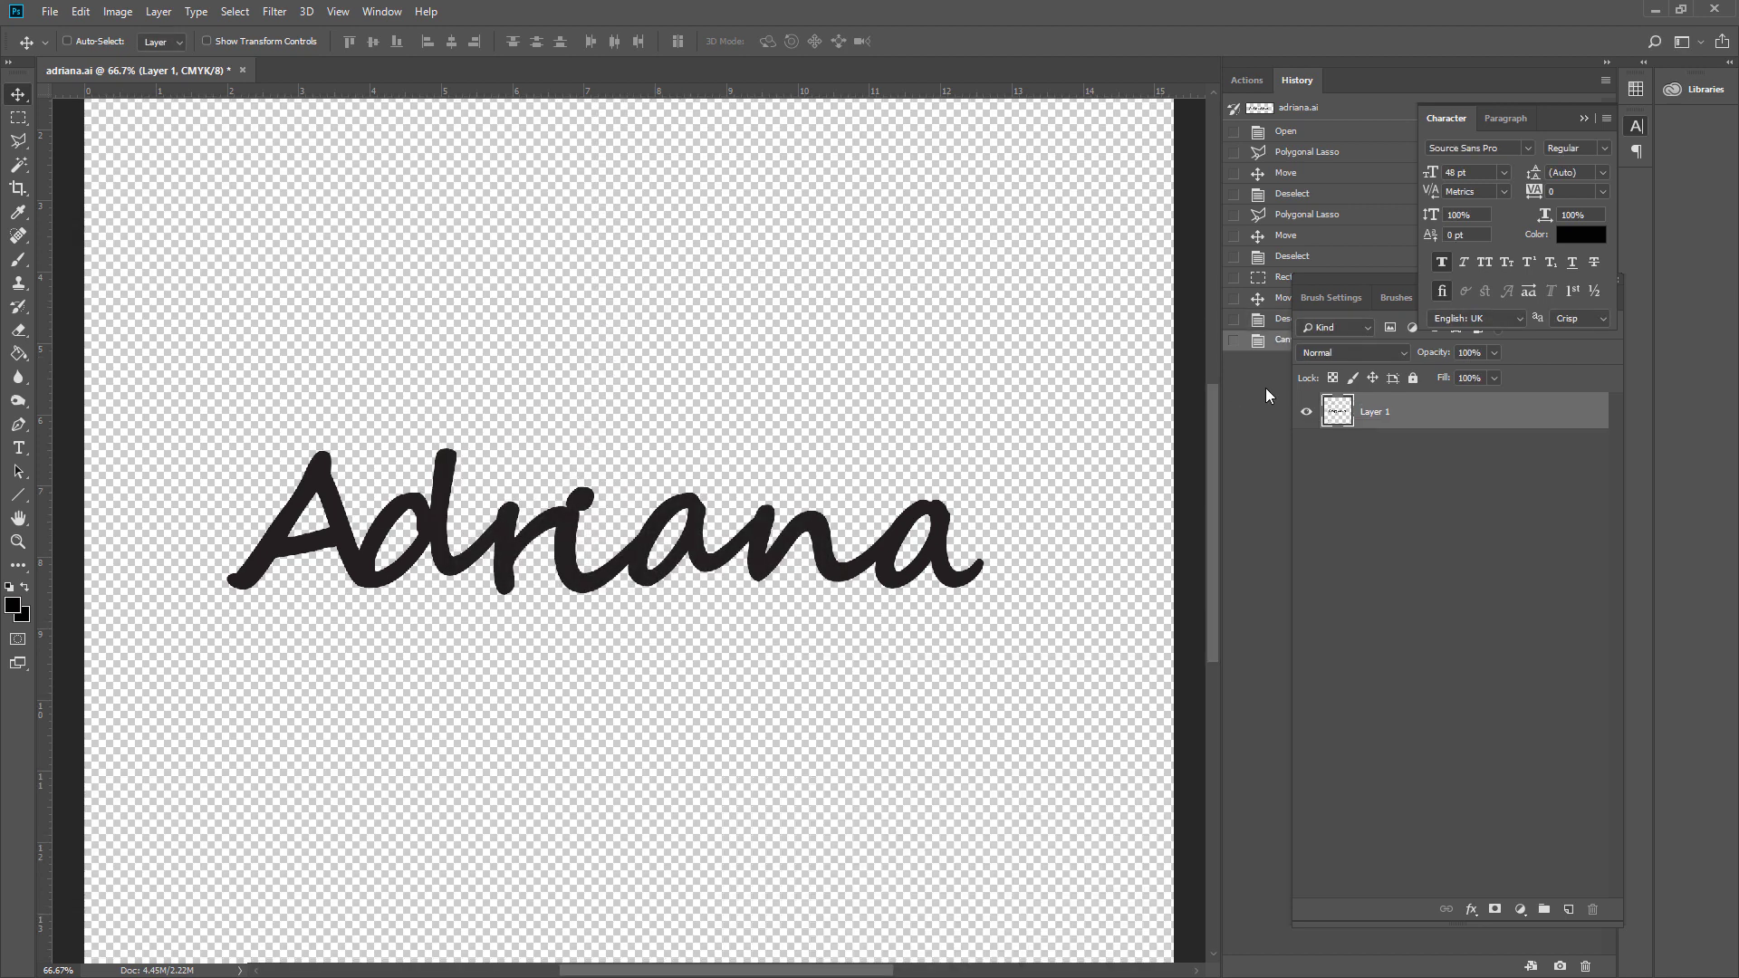
# - Flatten the joined name onto a white background and duplicate the resulting Background layer
pyautogui.click(1377, 416)
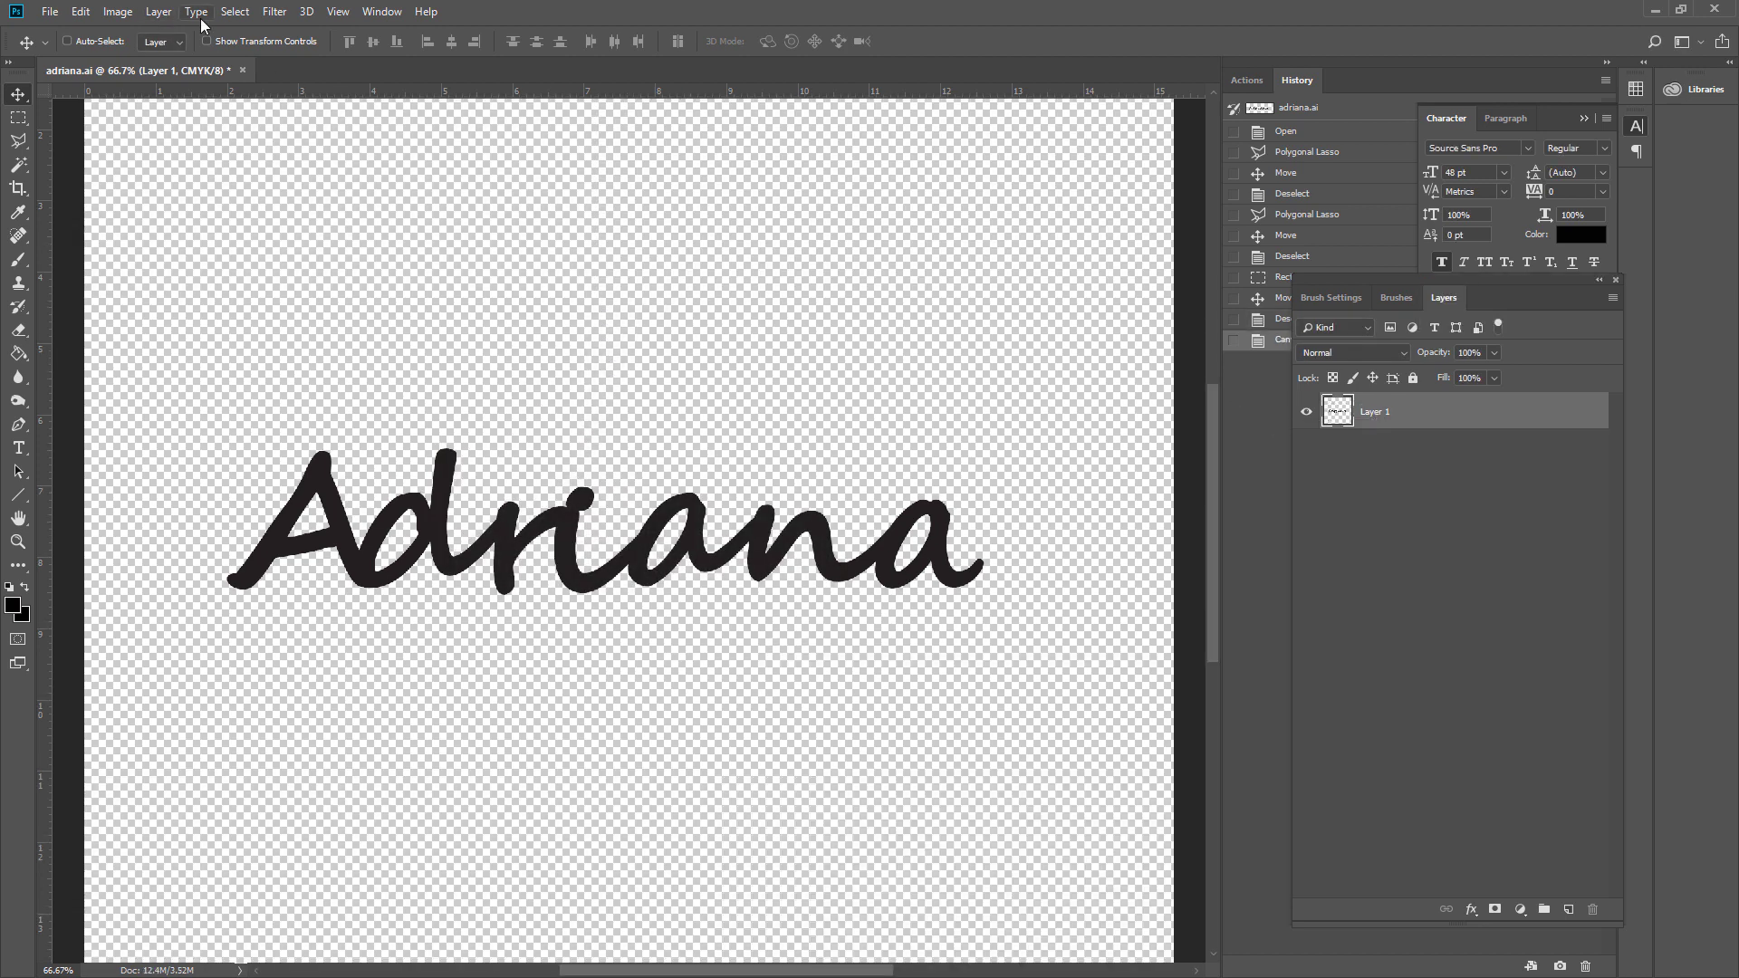
pyautogui.click(159, 12)
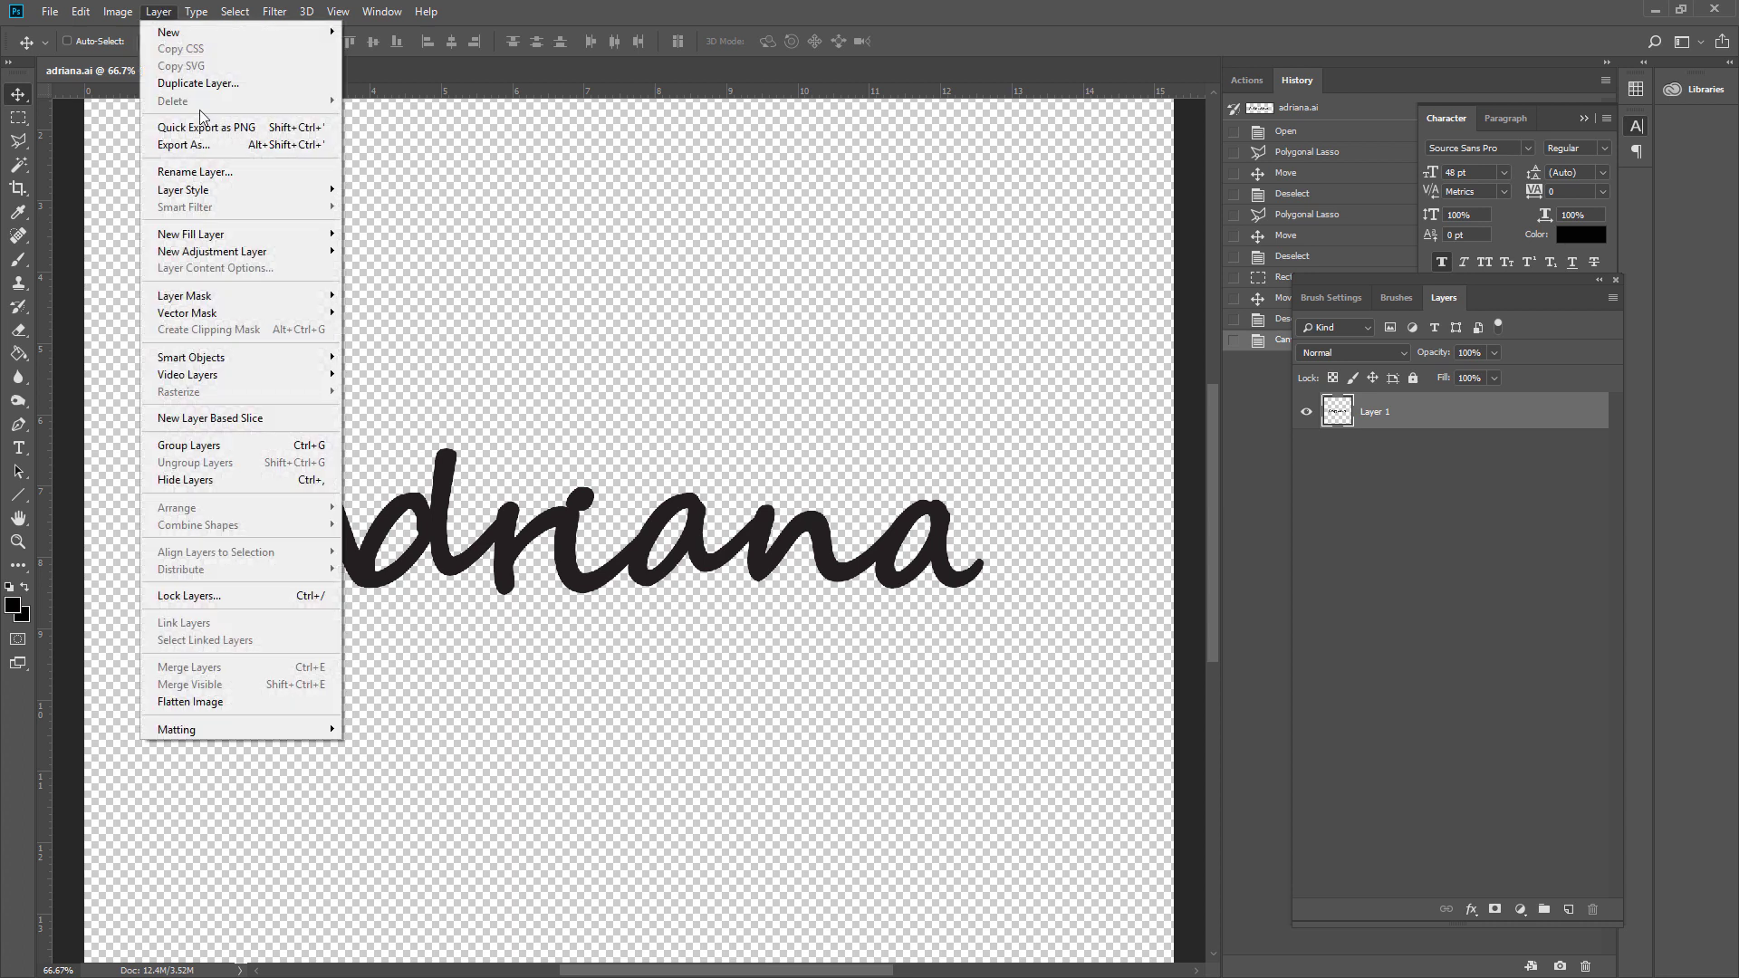
pyautogui.click(236, 703)
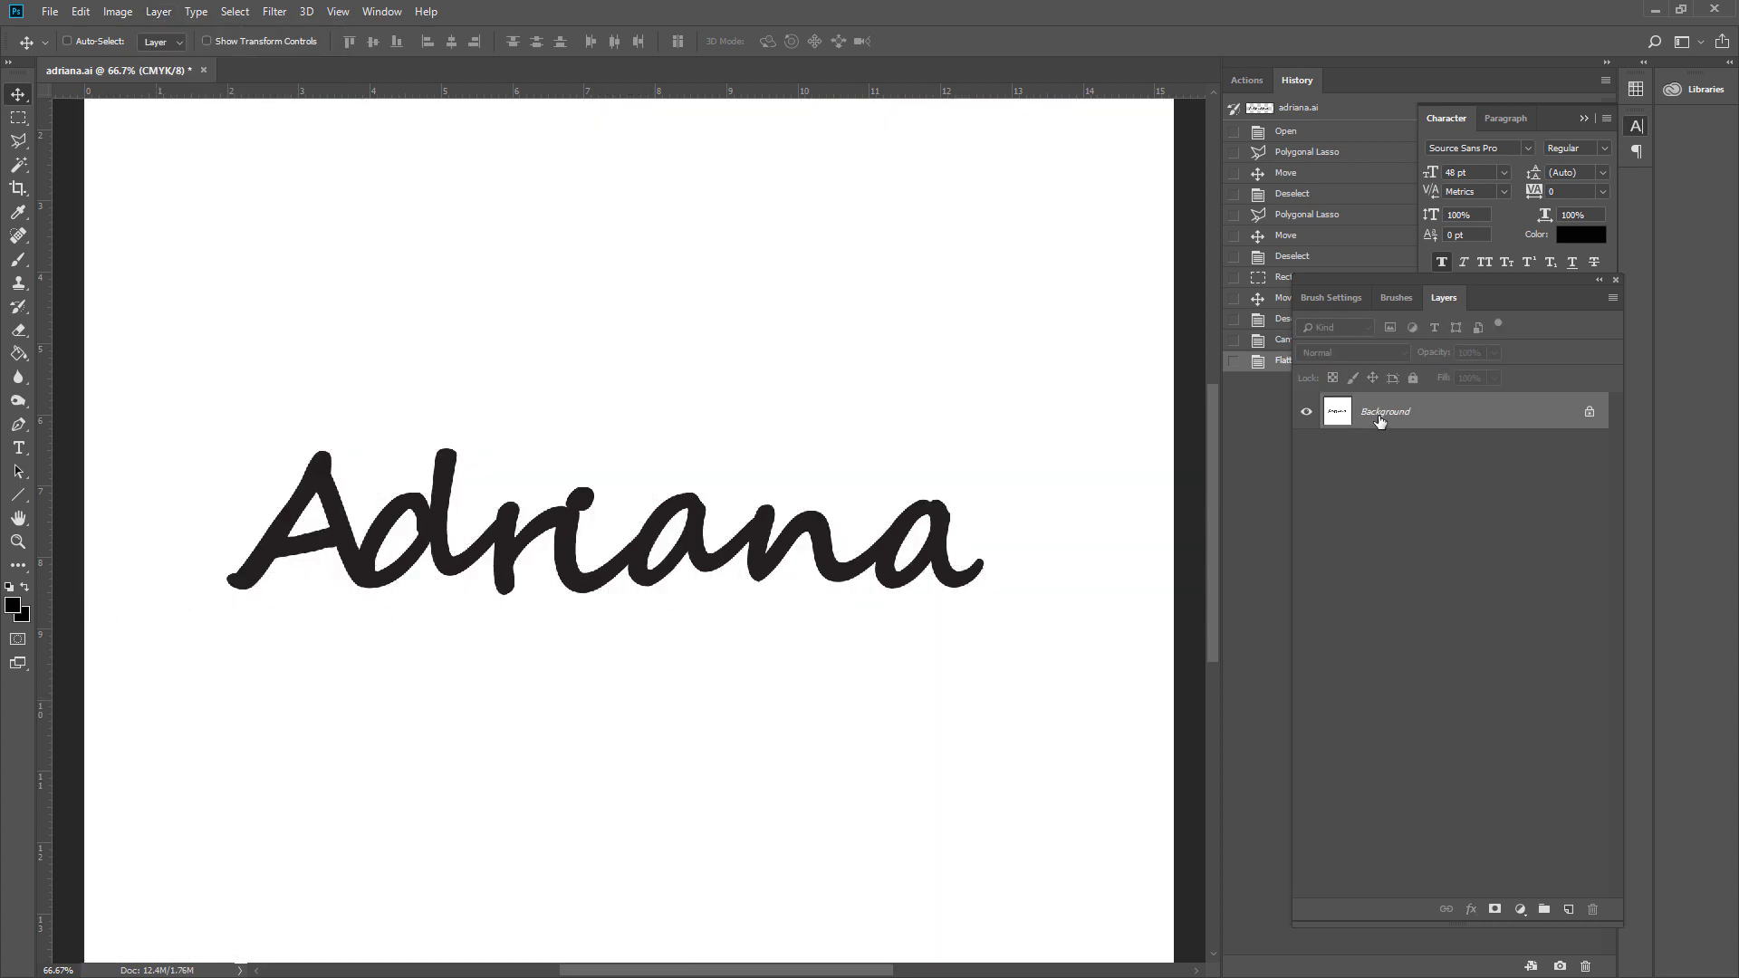
pyautogui.hotkey('ctrl', 'j')
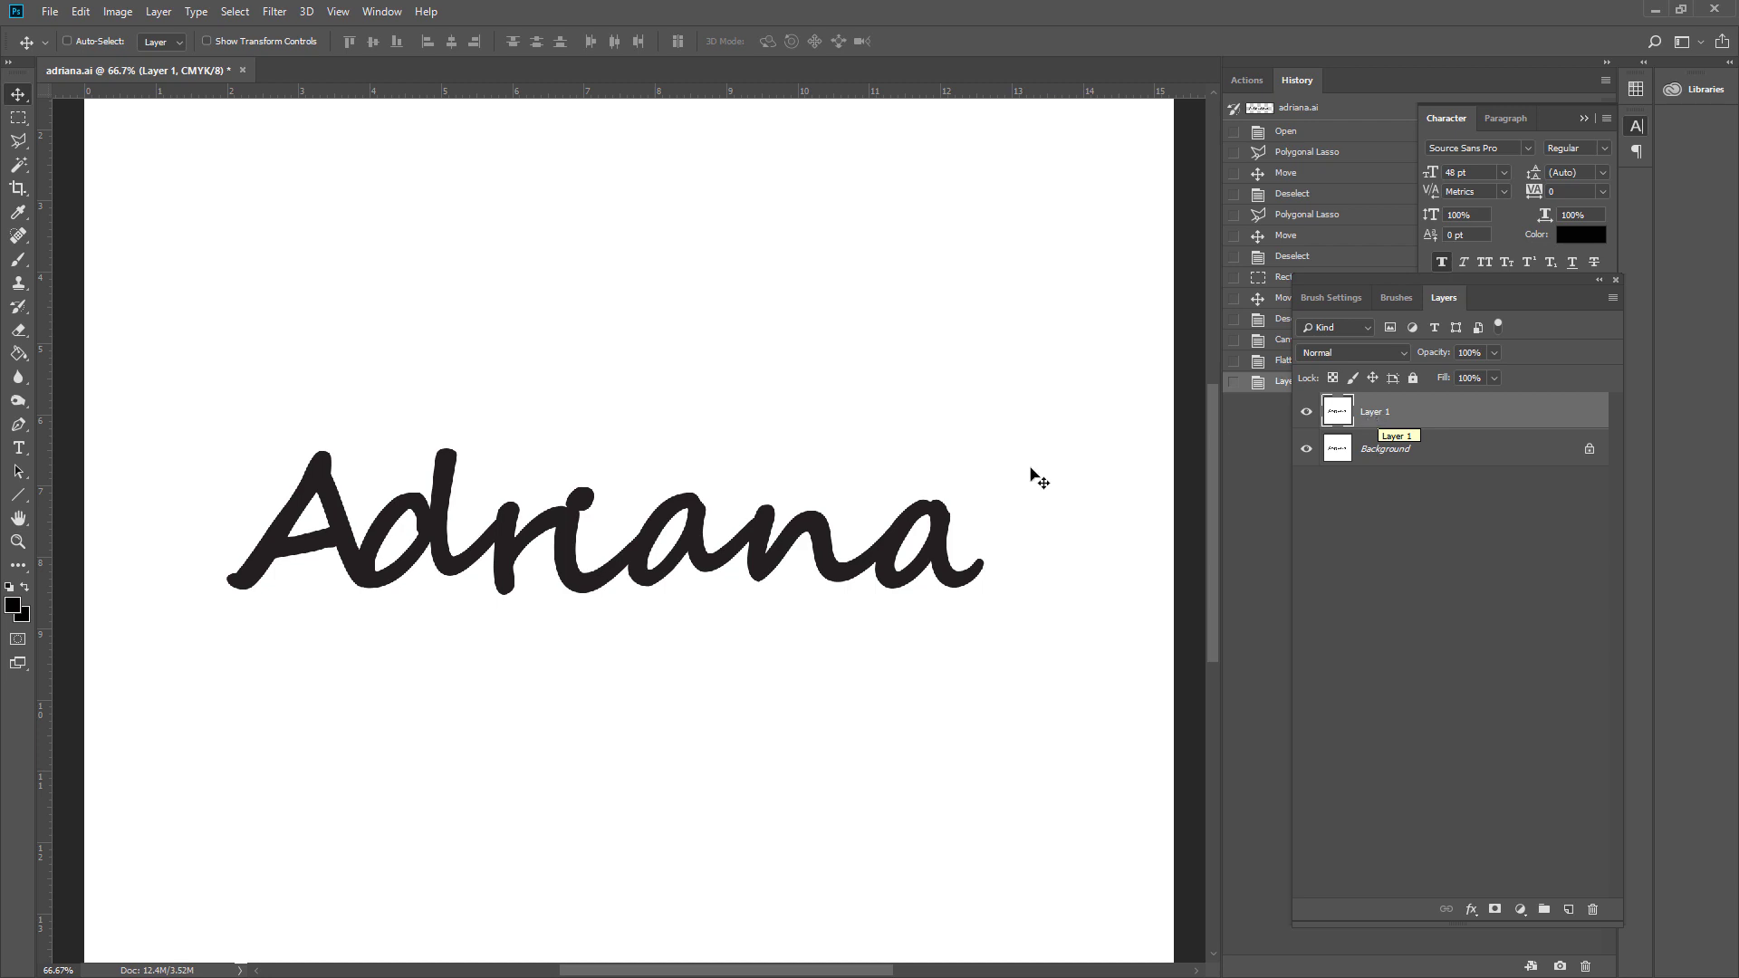
# - Apply a Gaussian Blur with a radius of 2.5 pixels to Layer 1
pyautogui.click(283, 13)
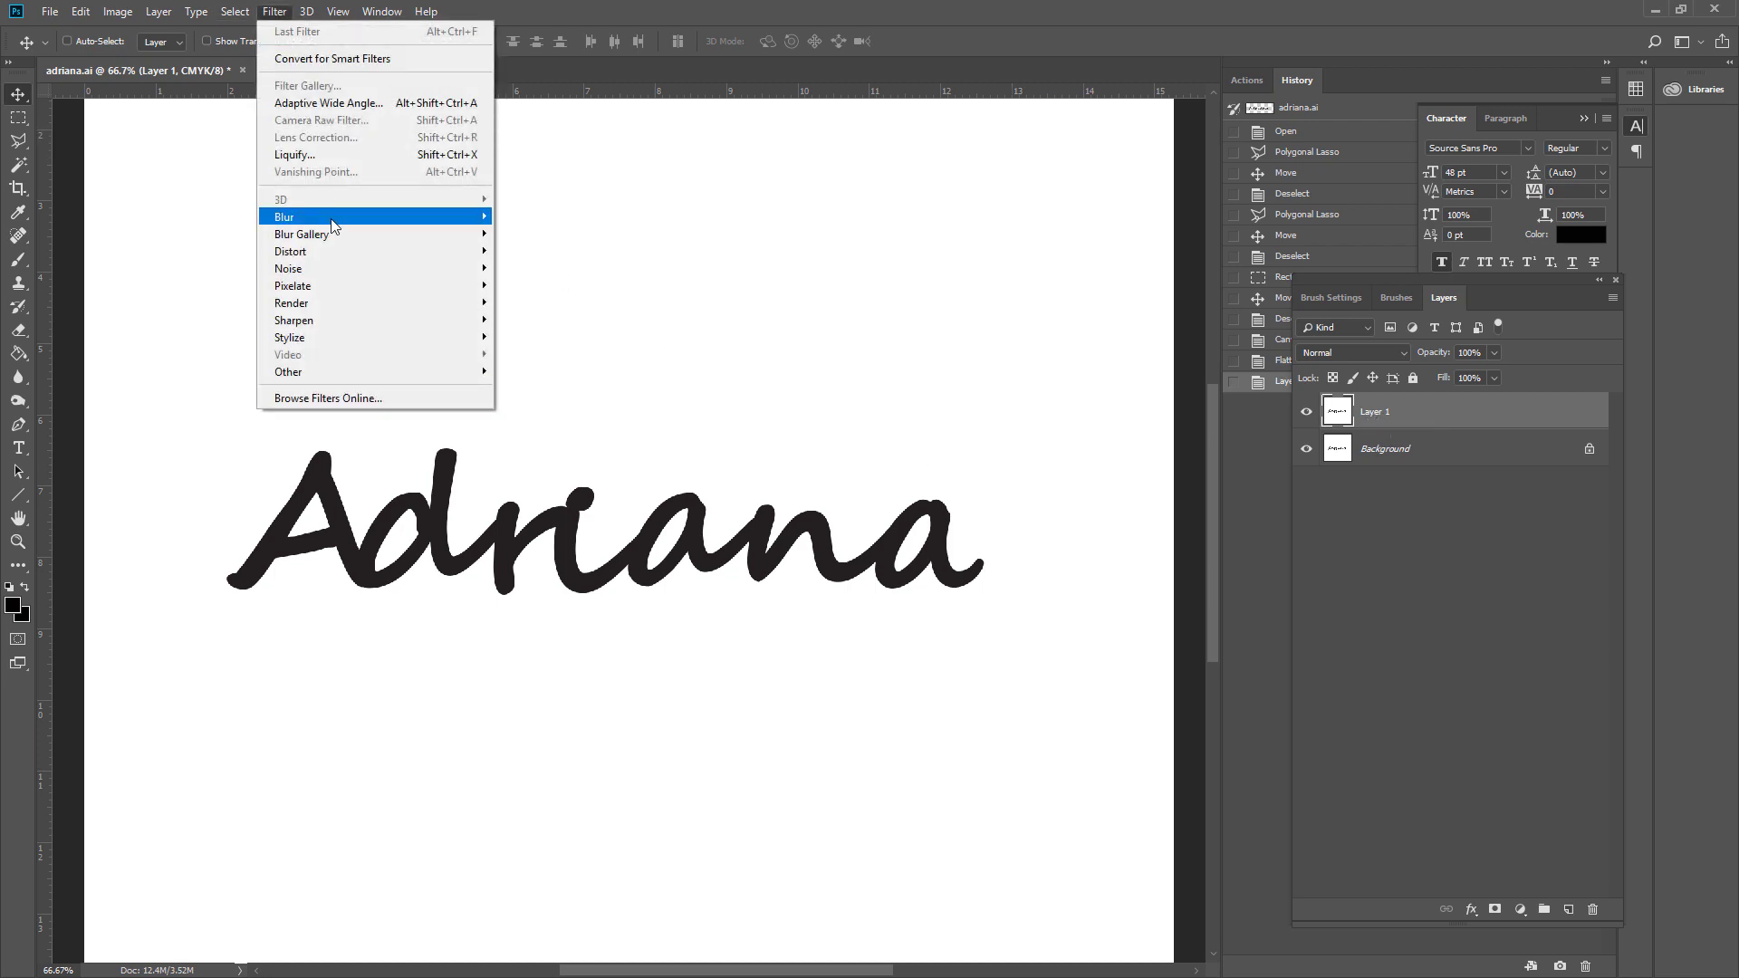
pyautogui.moveTo(332, 220)
pyautogui.click(534, 286)
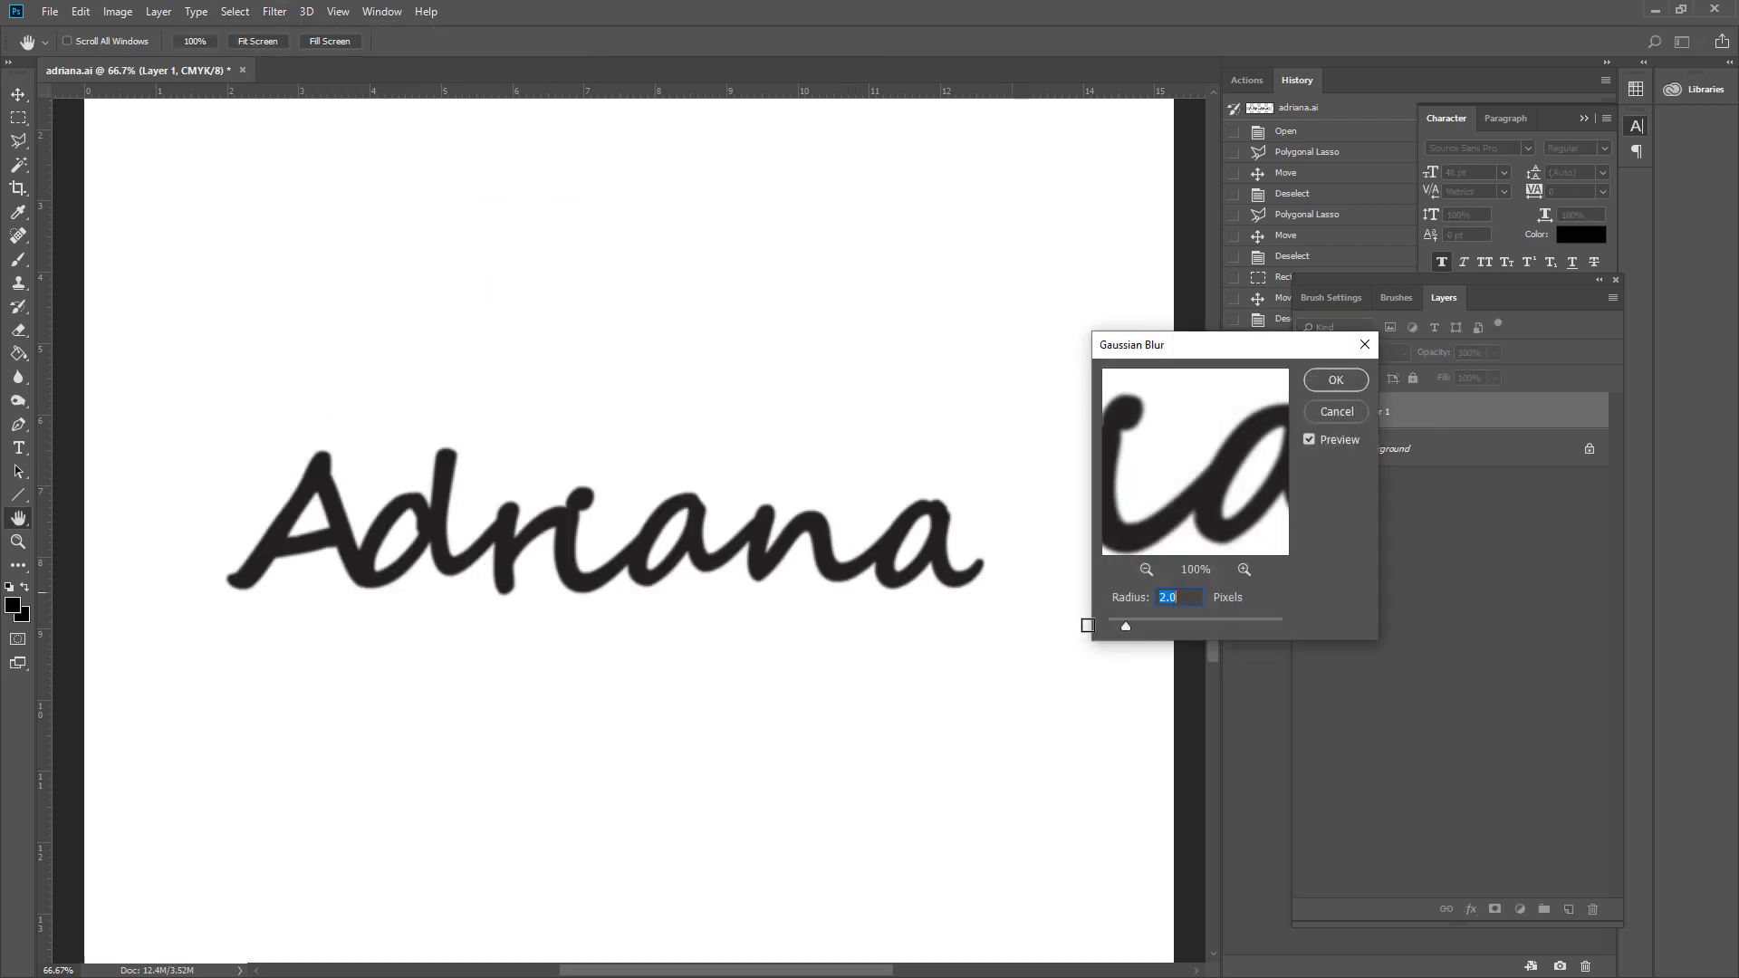
pyautogui.moveTo(1128, 627); pyautogui.dragTo(1140, 625)
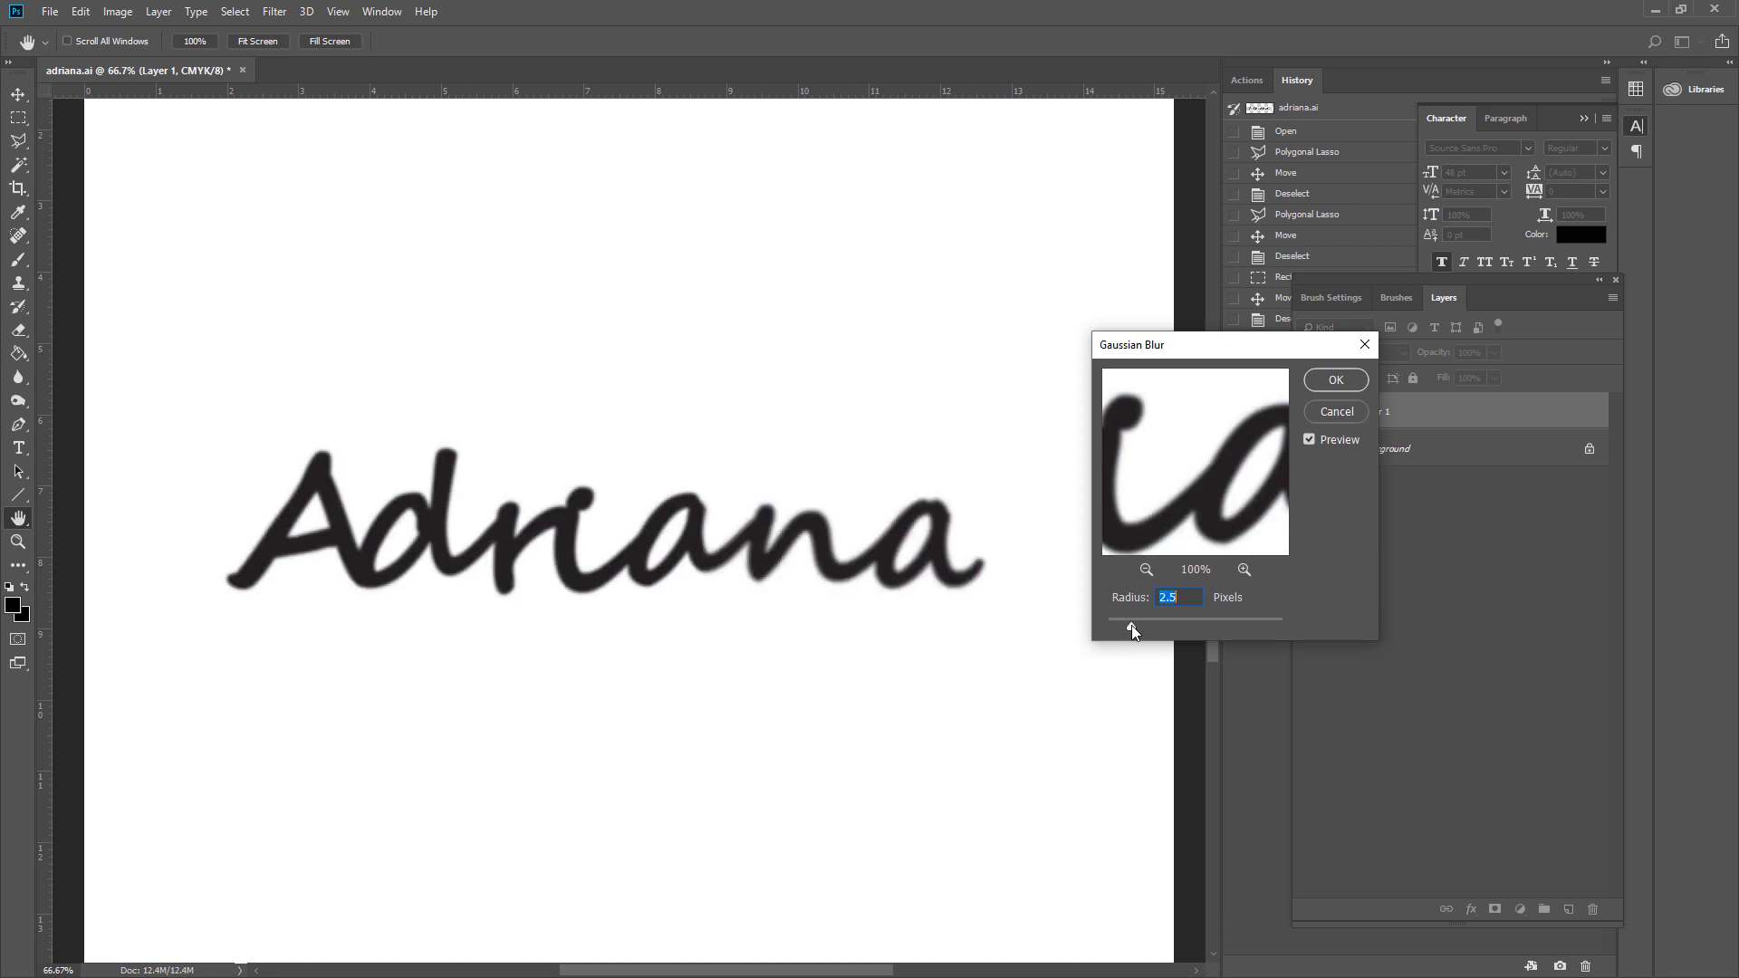
pyautogui.click(1336, 379)
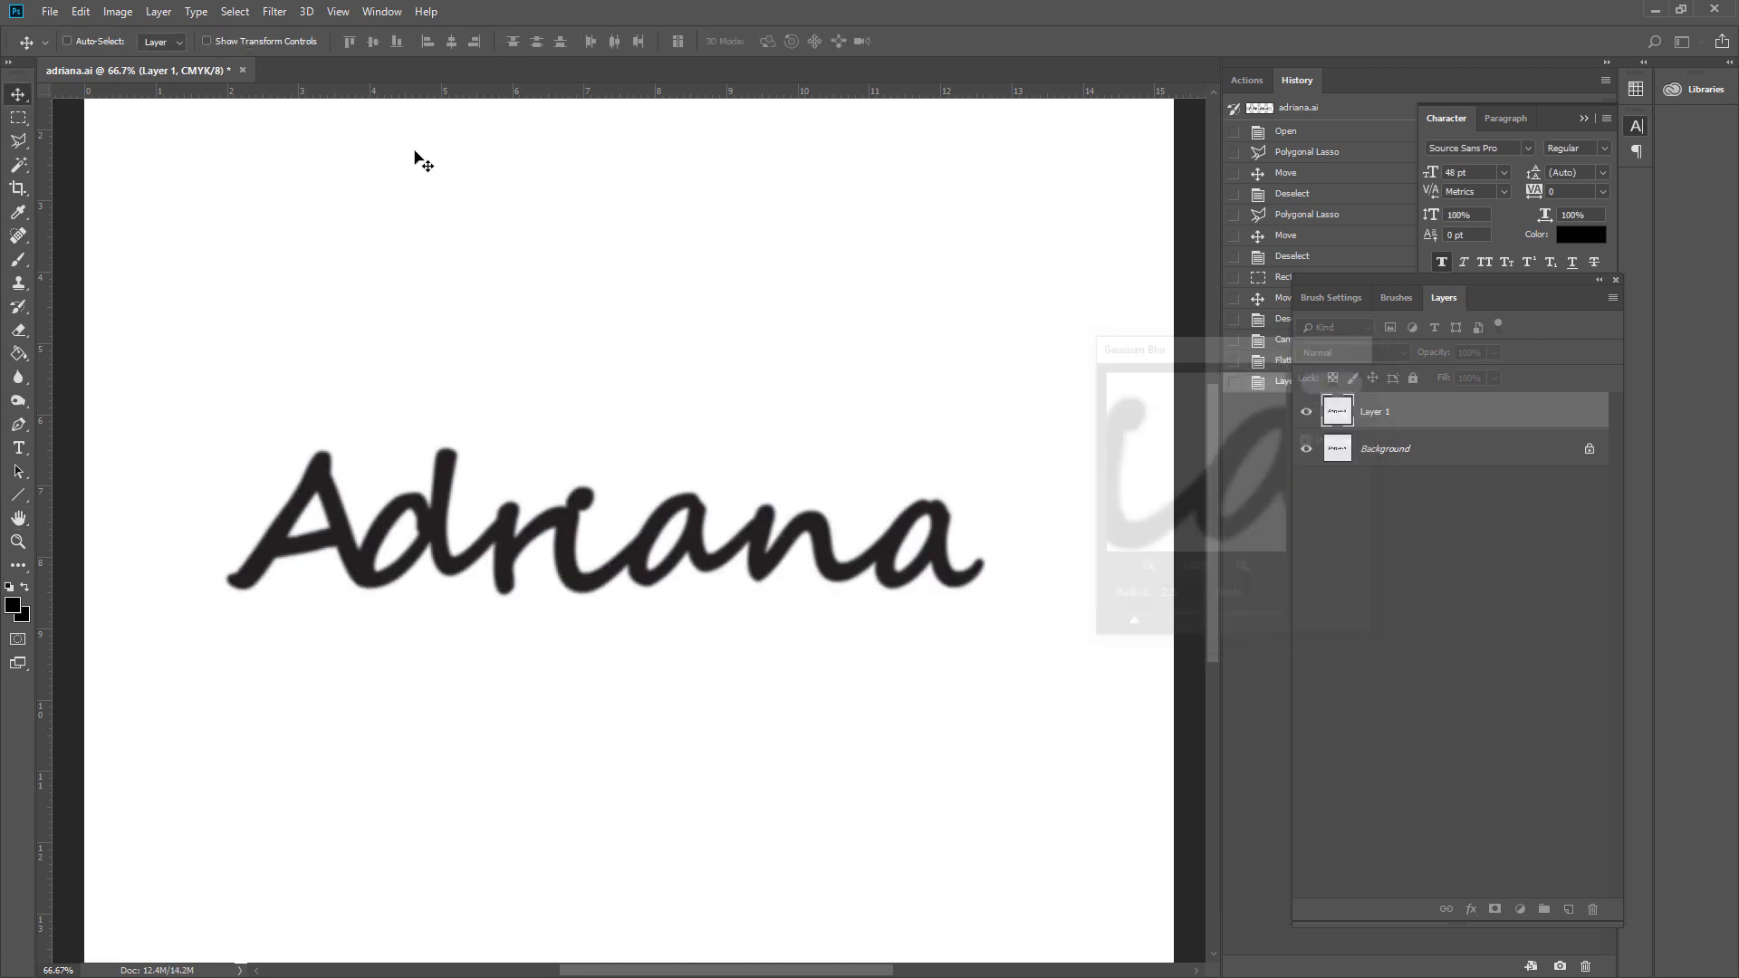
# - Save the blurred lettering as the JPEG adriana.jpg in the Desktop images folder, replacing the existing file
pyautogui.click(50, 12)
pyautogui.click(112, 213)
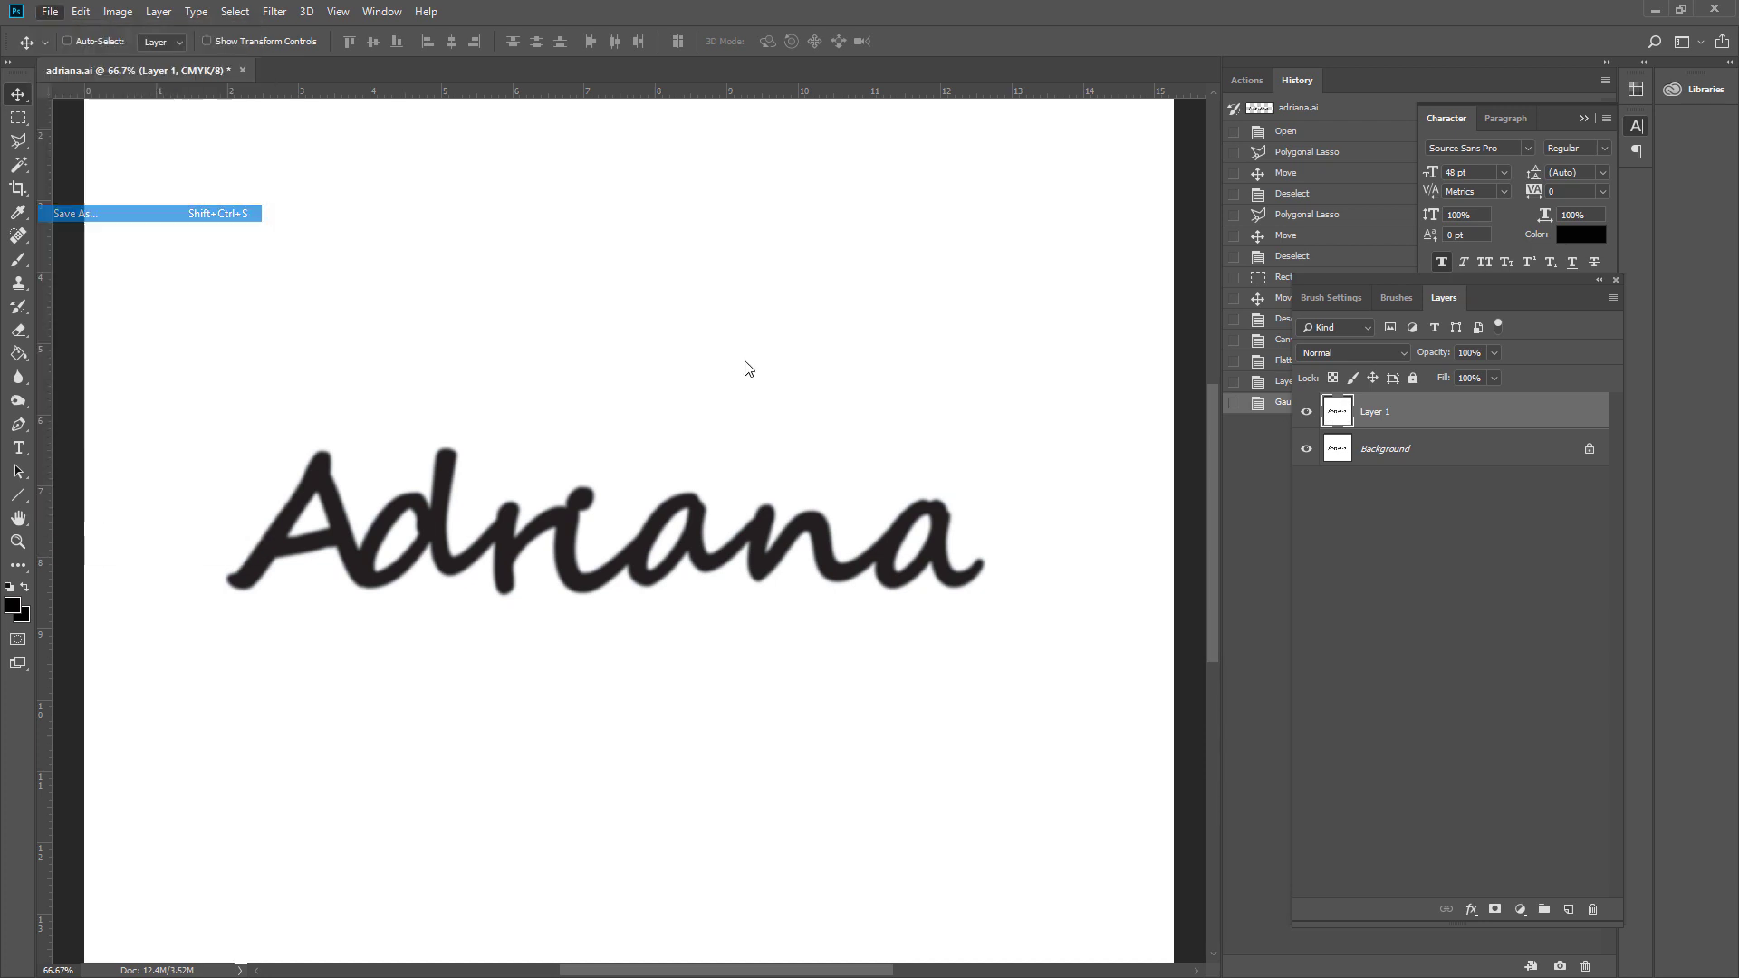
pyautogui.click(596, 420)
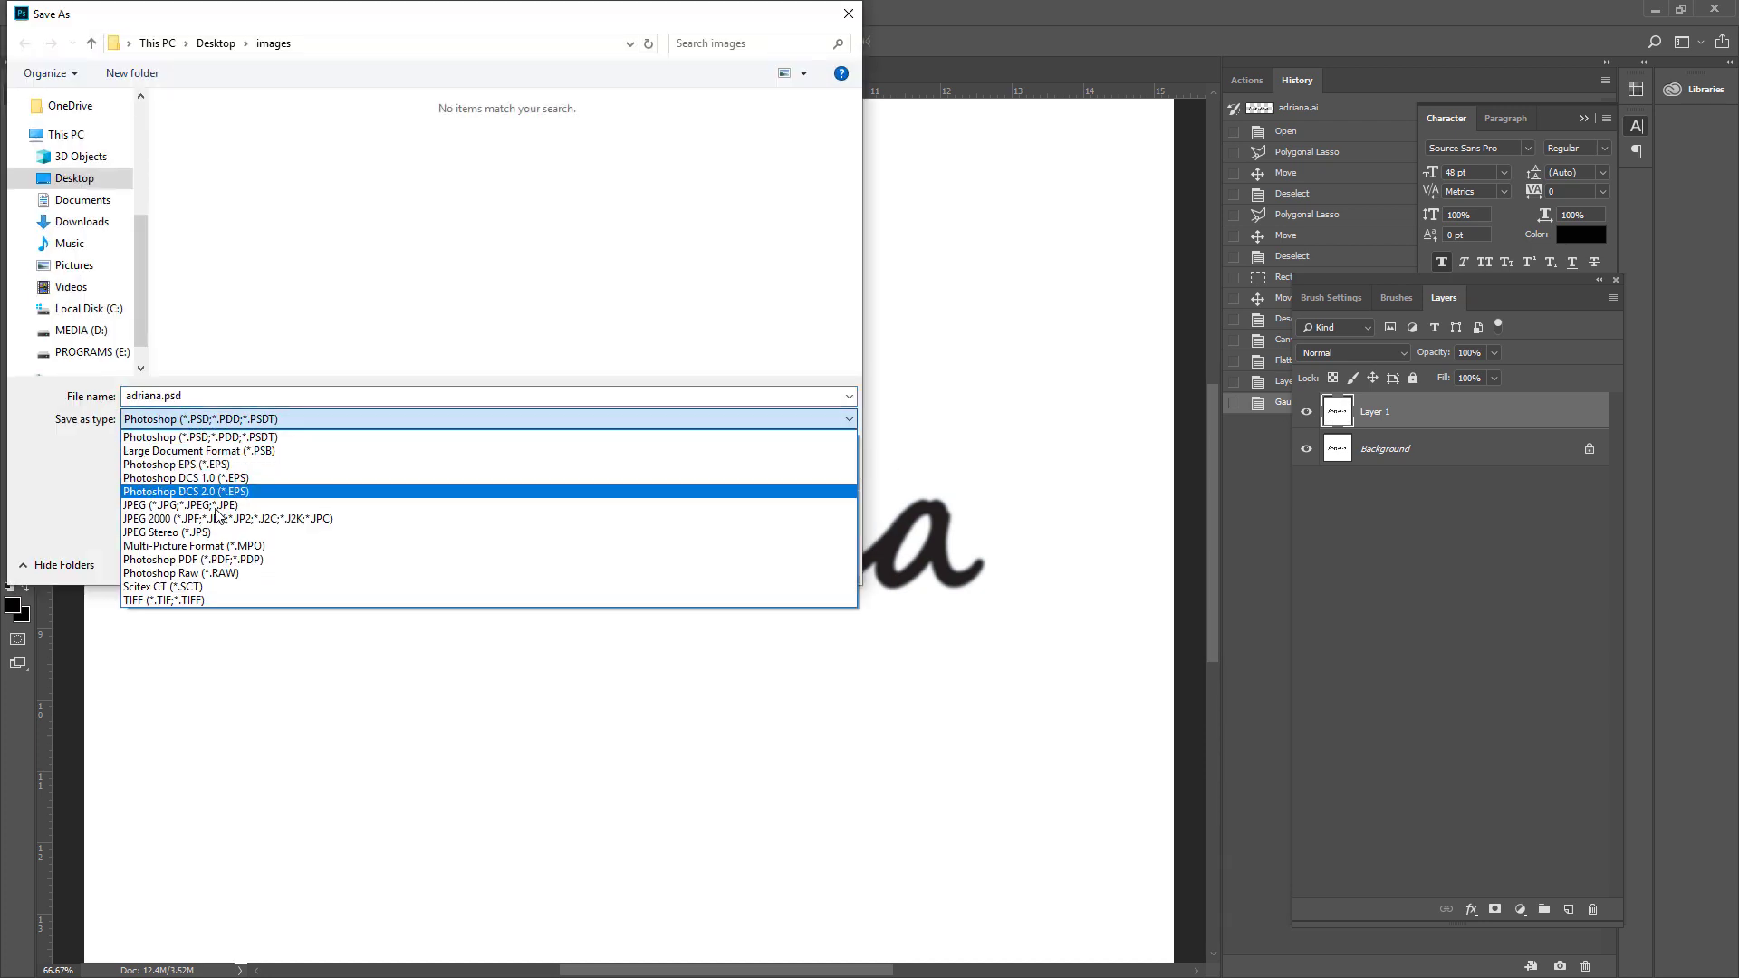
pyautogui.click(208, 505)
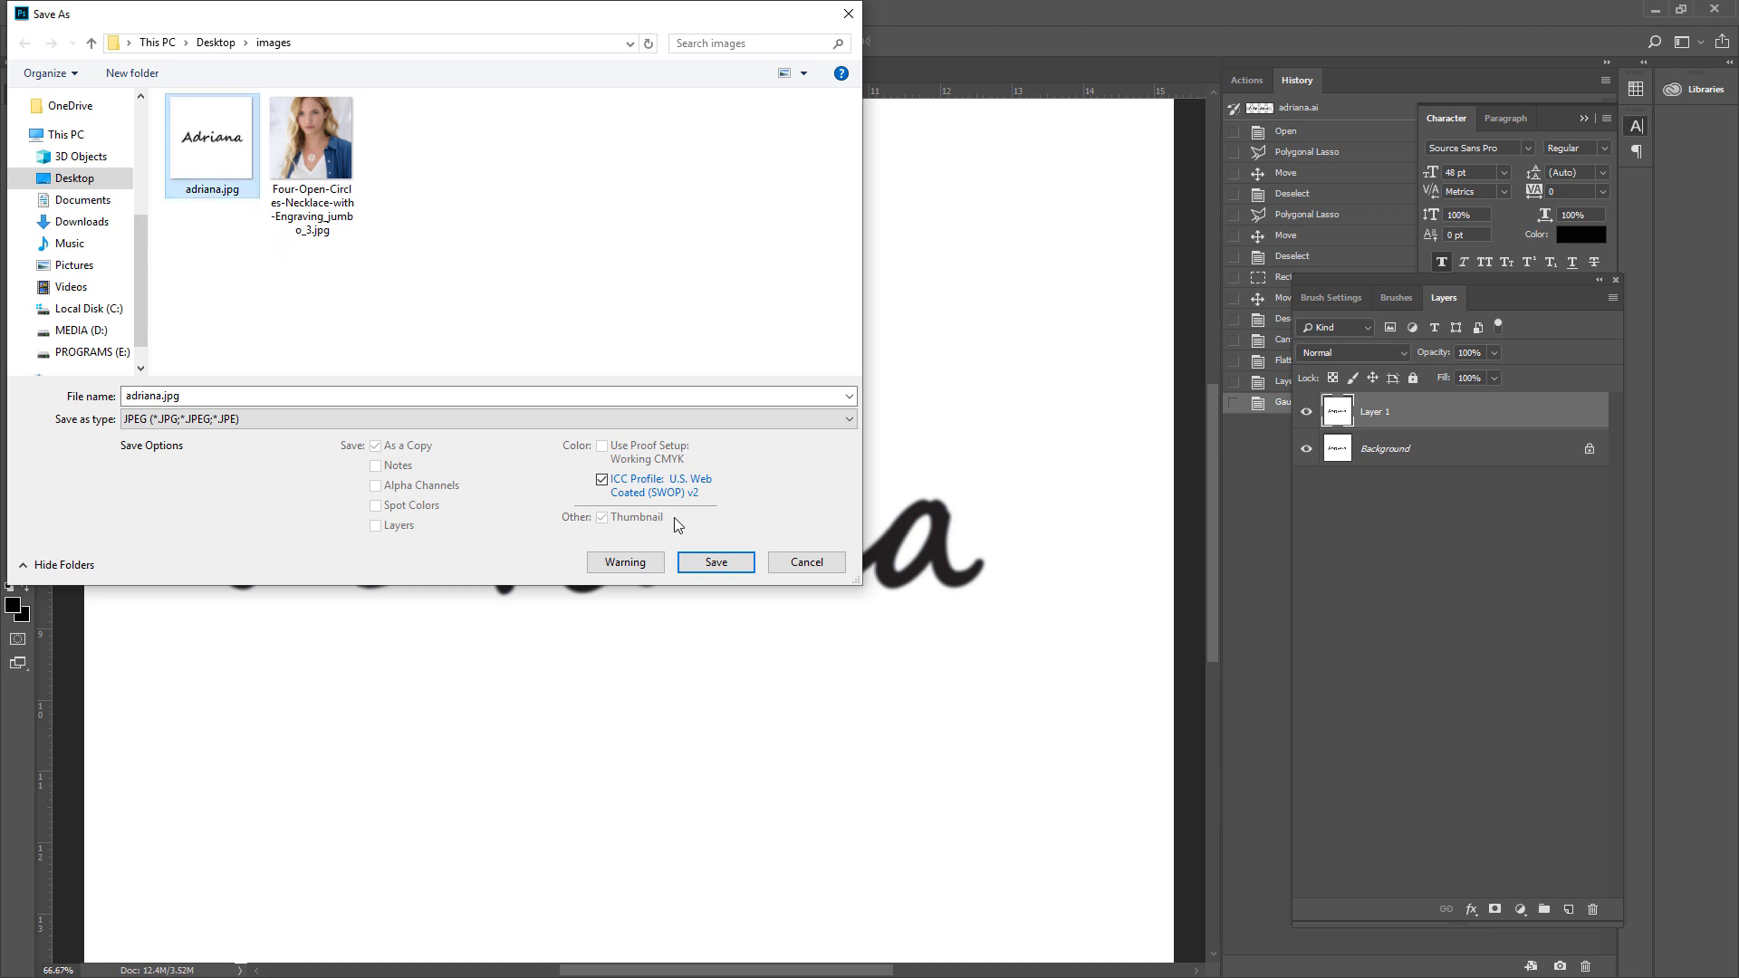
pyautogui.click(711, 562)
pyautogui.click(913, 499)
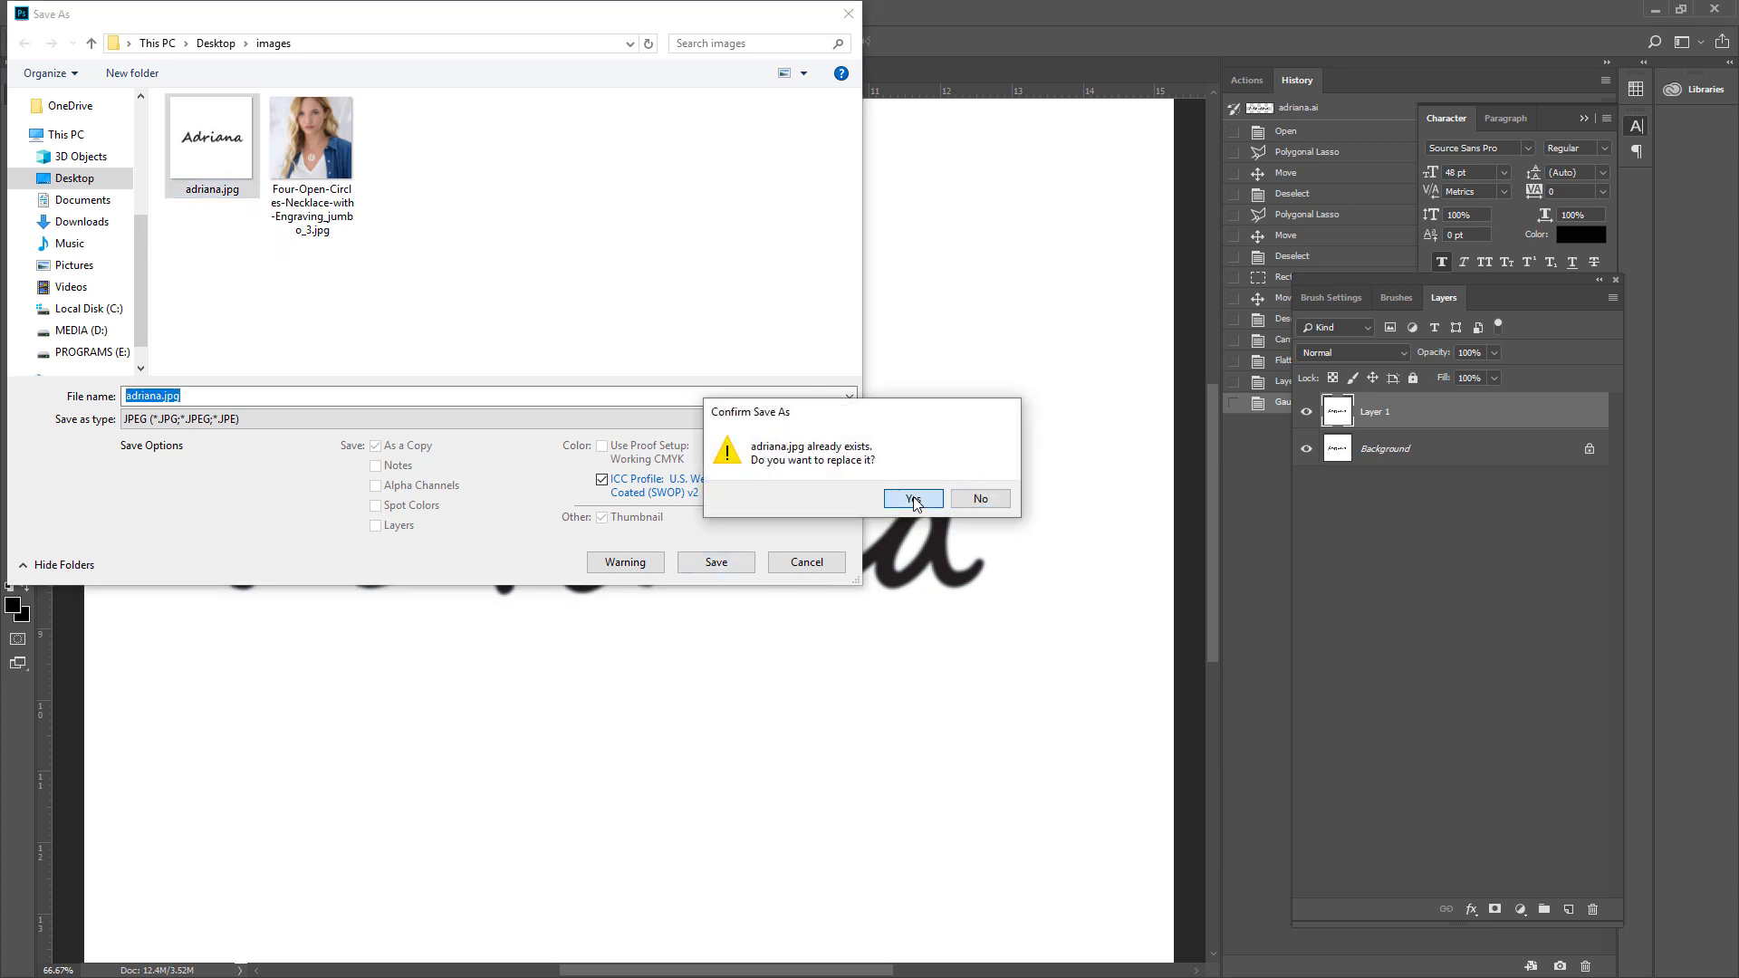
pyautogui.click(573, 316)
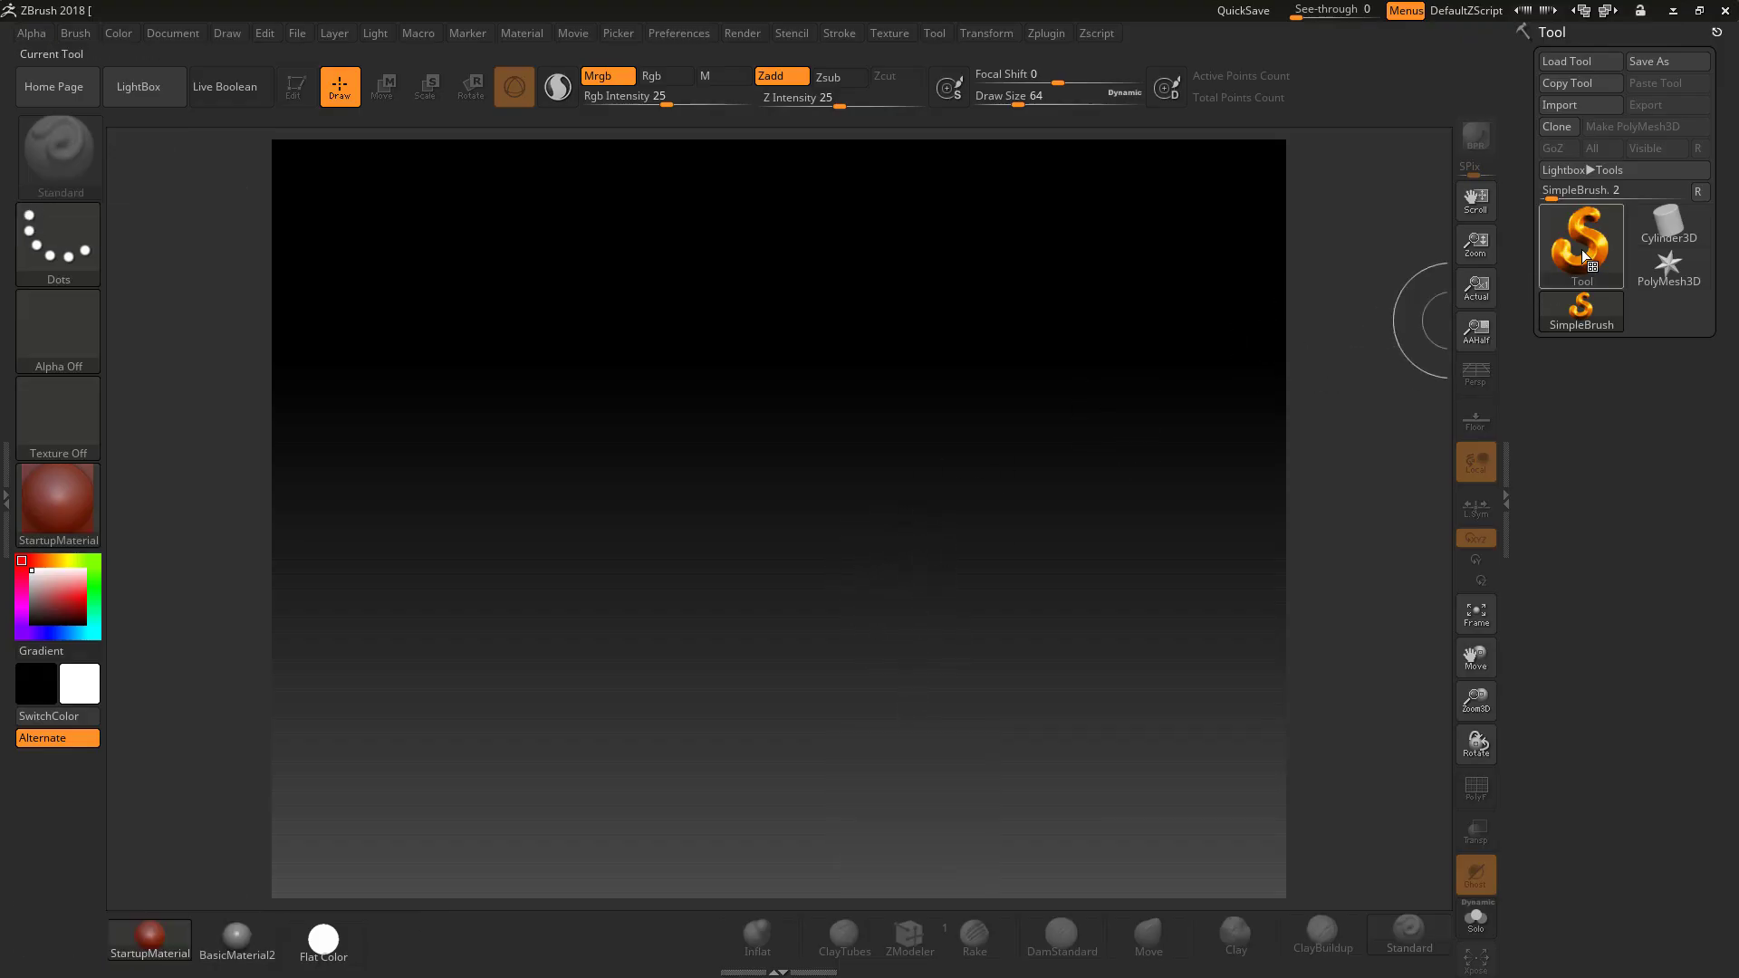
# - In ZBrush, draw a Plane3D on the canvas in Edit mode and convert it to a PolyMesh3D
pyautogui.click(1581, 237)
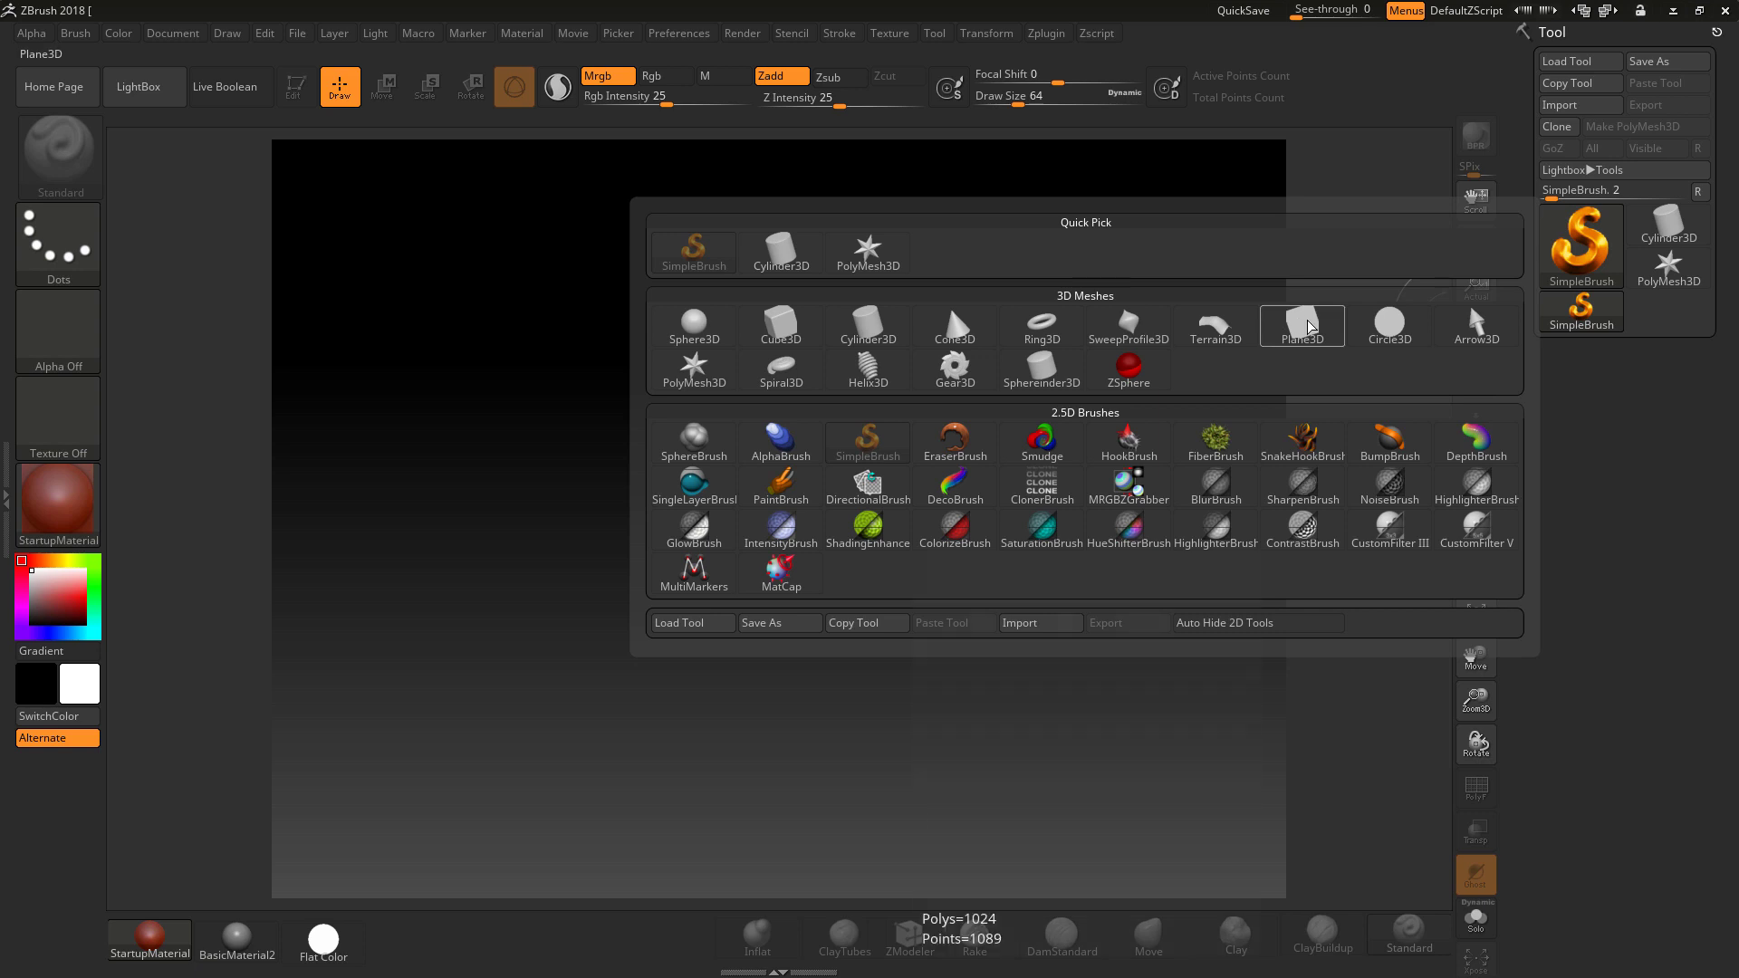
pyautogui.click(1309, 326)
pyautogui.moveTo(747, 373); pyautogui.dragTo(749, 667)
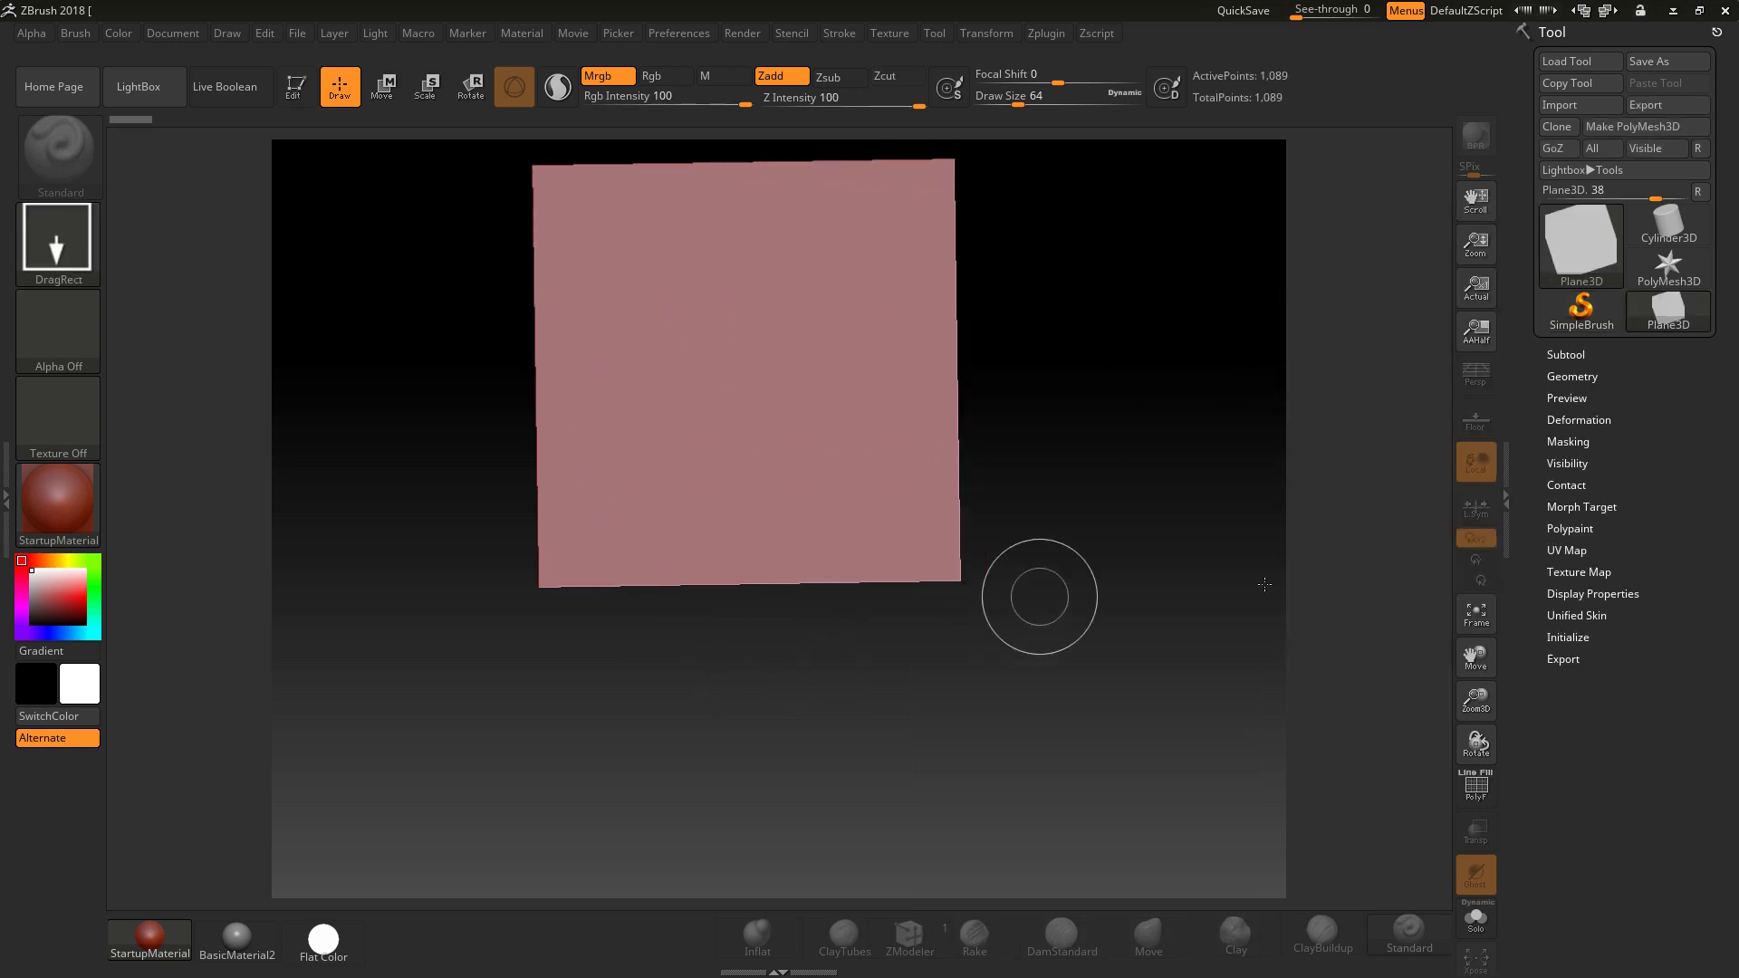
pyautogui.press('t')
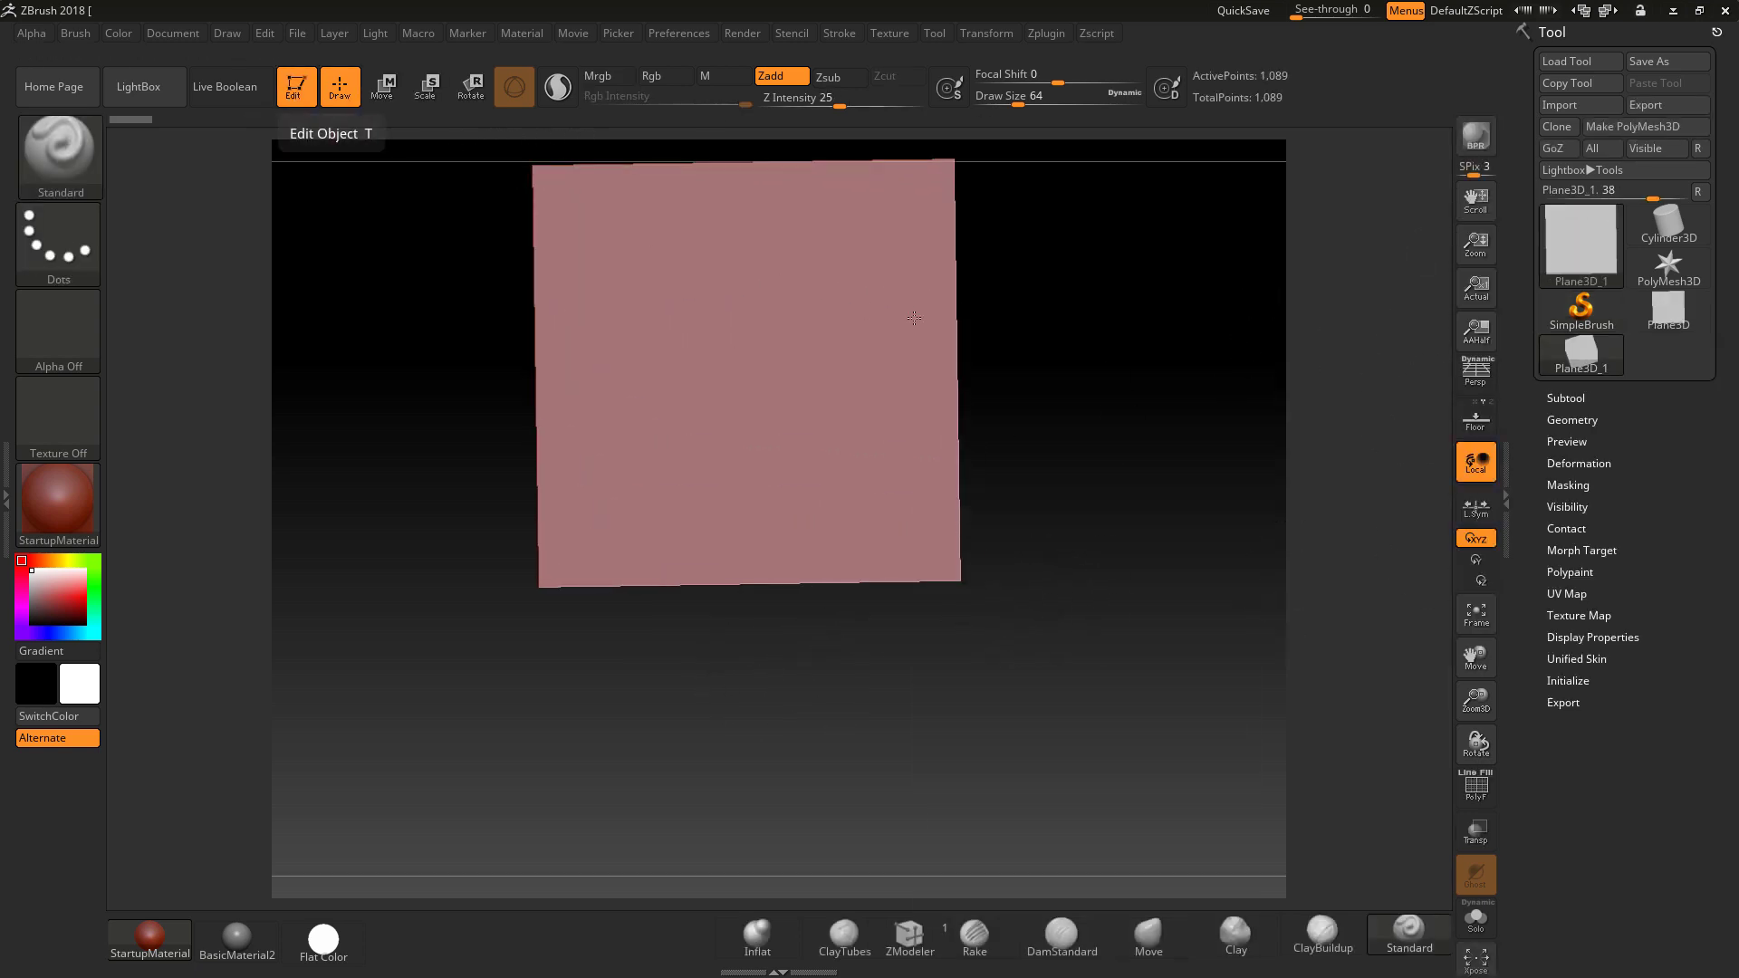
pyautogui.click(1628, 129)
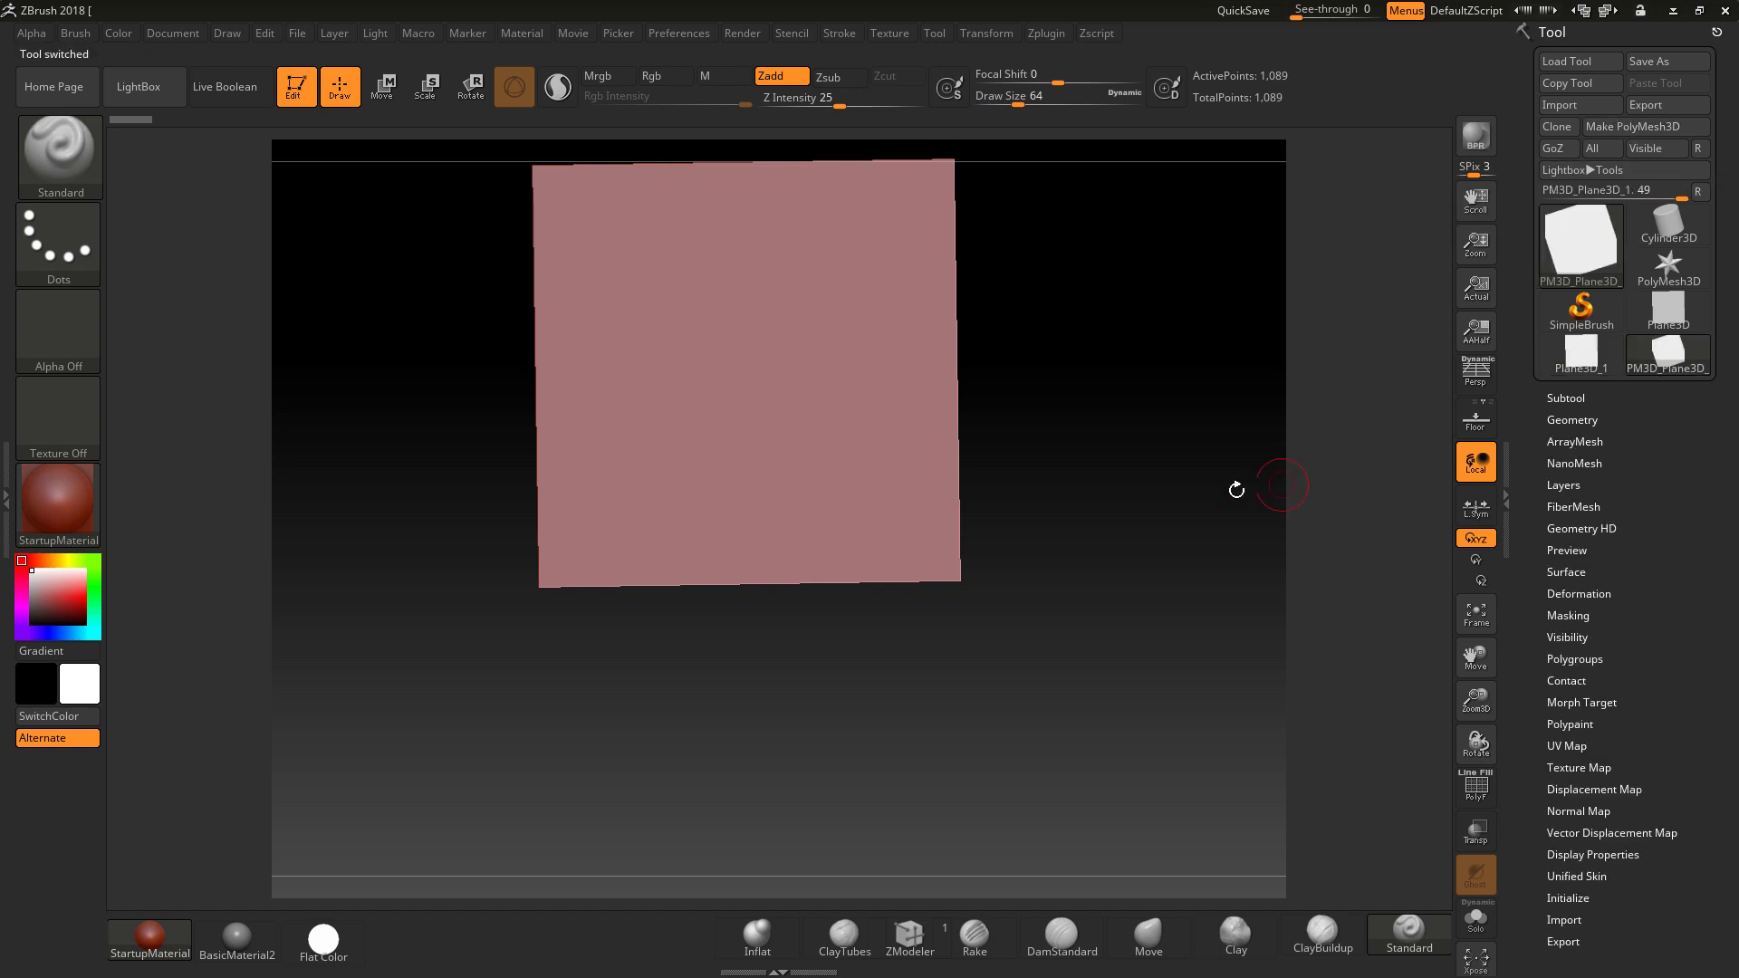
pyautogui.rightClick(1162, 466)
pyautogui.moveTo(1159, 445)
pyautogui.mouseDown()
pyautogui.moveTo(1153, 384)
pyautogui.moveTo(1091, 517)
pyautogui.moveTo(1178, 543)
pyautogui.mouseUp()
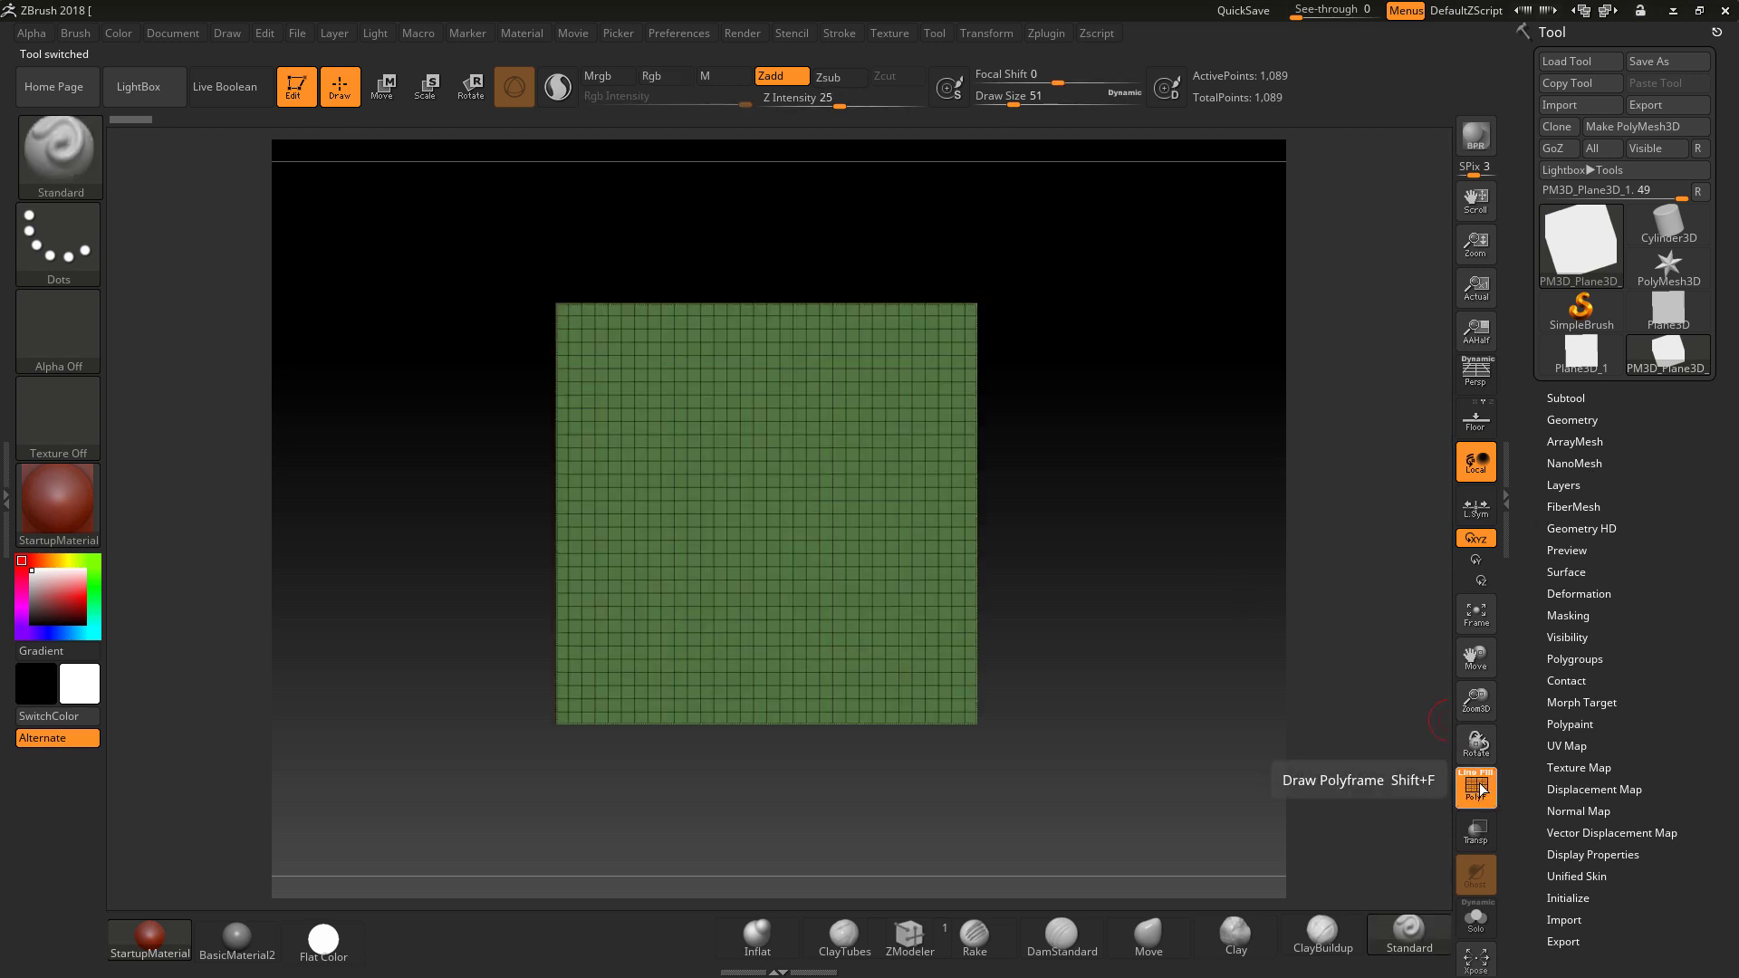
# - Subdivide the plane up to subdivision level 7 with smoothing (Smt) turned off
pyautogui.click(1567, 418)
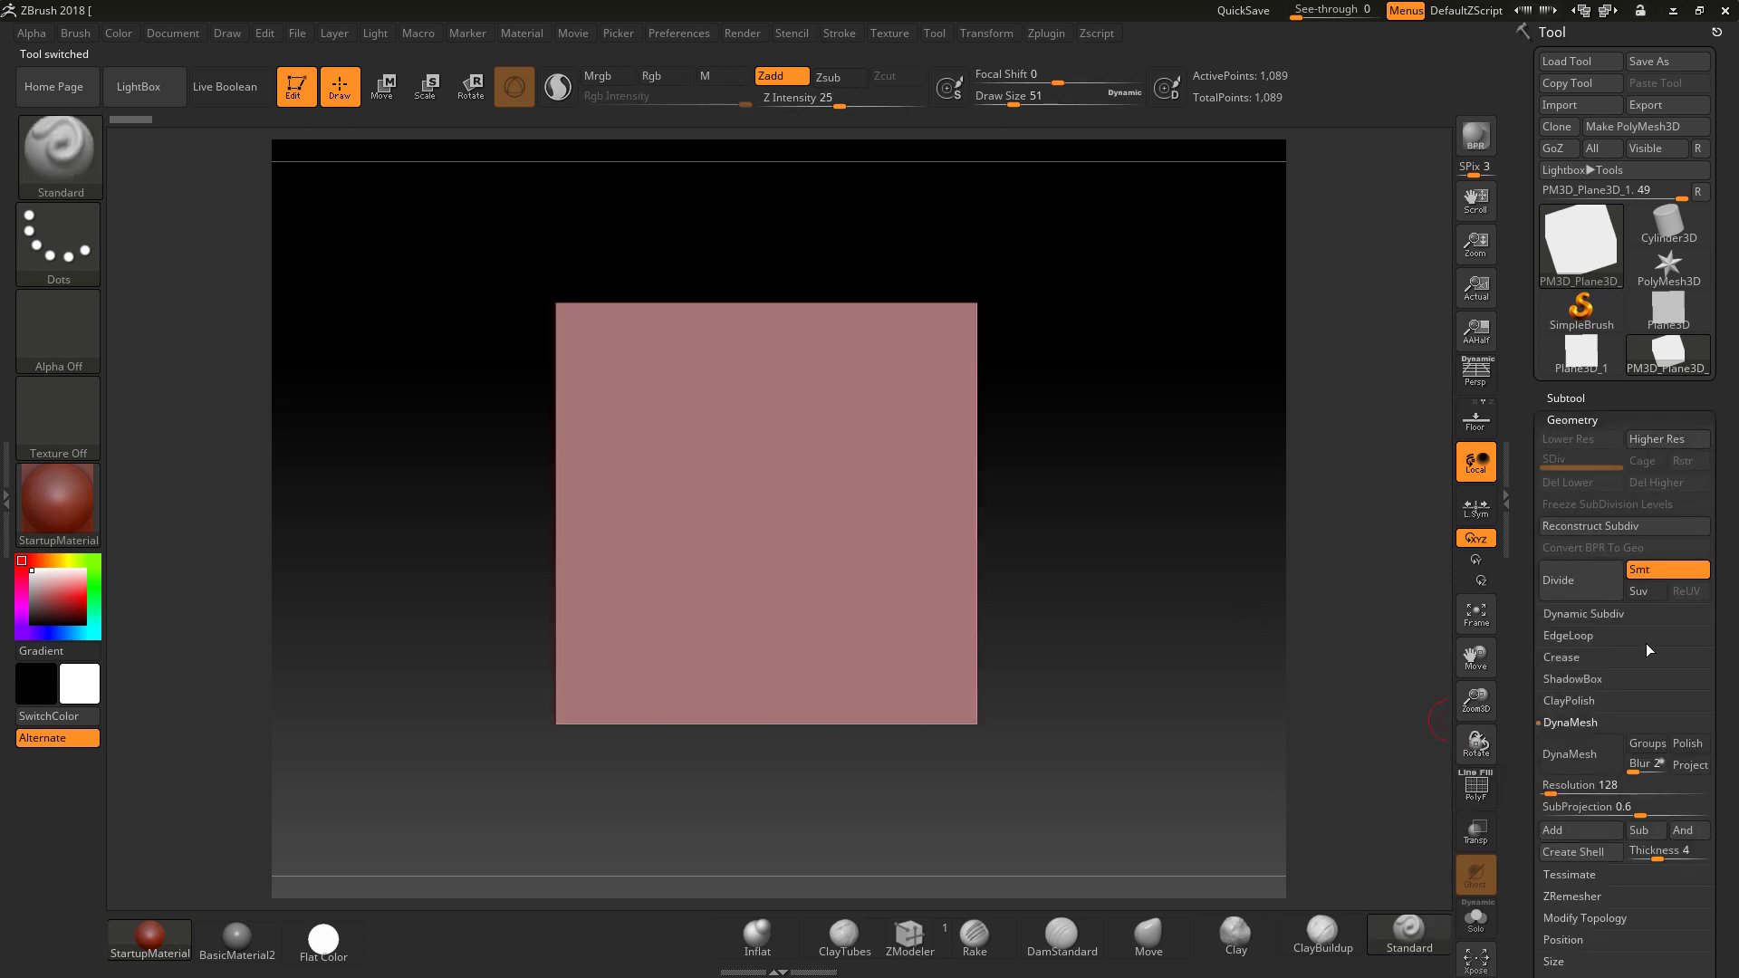
pyautogui.click(1641, 570)
pyautogui.click(1591, 580)
pyautogui.click(1587, 579)
pyautogui.click(1586, 579)
pyautogui.click(1586, 579)
pyautogui.click(1587, 579)
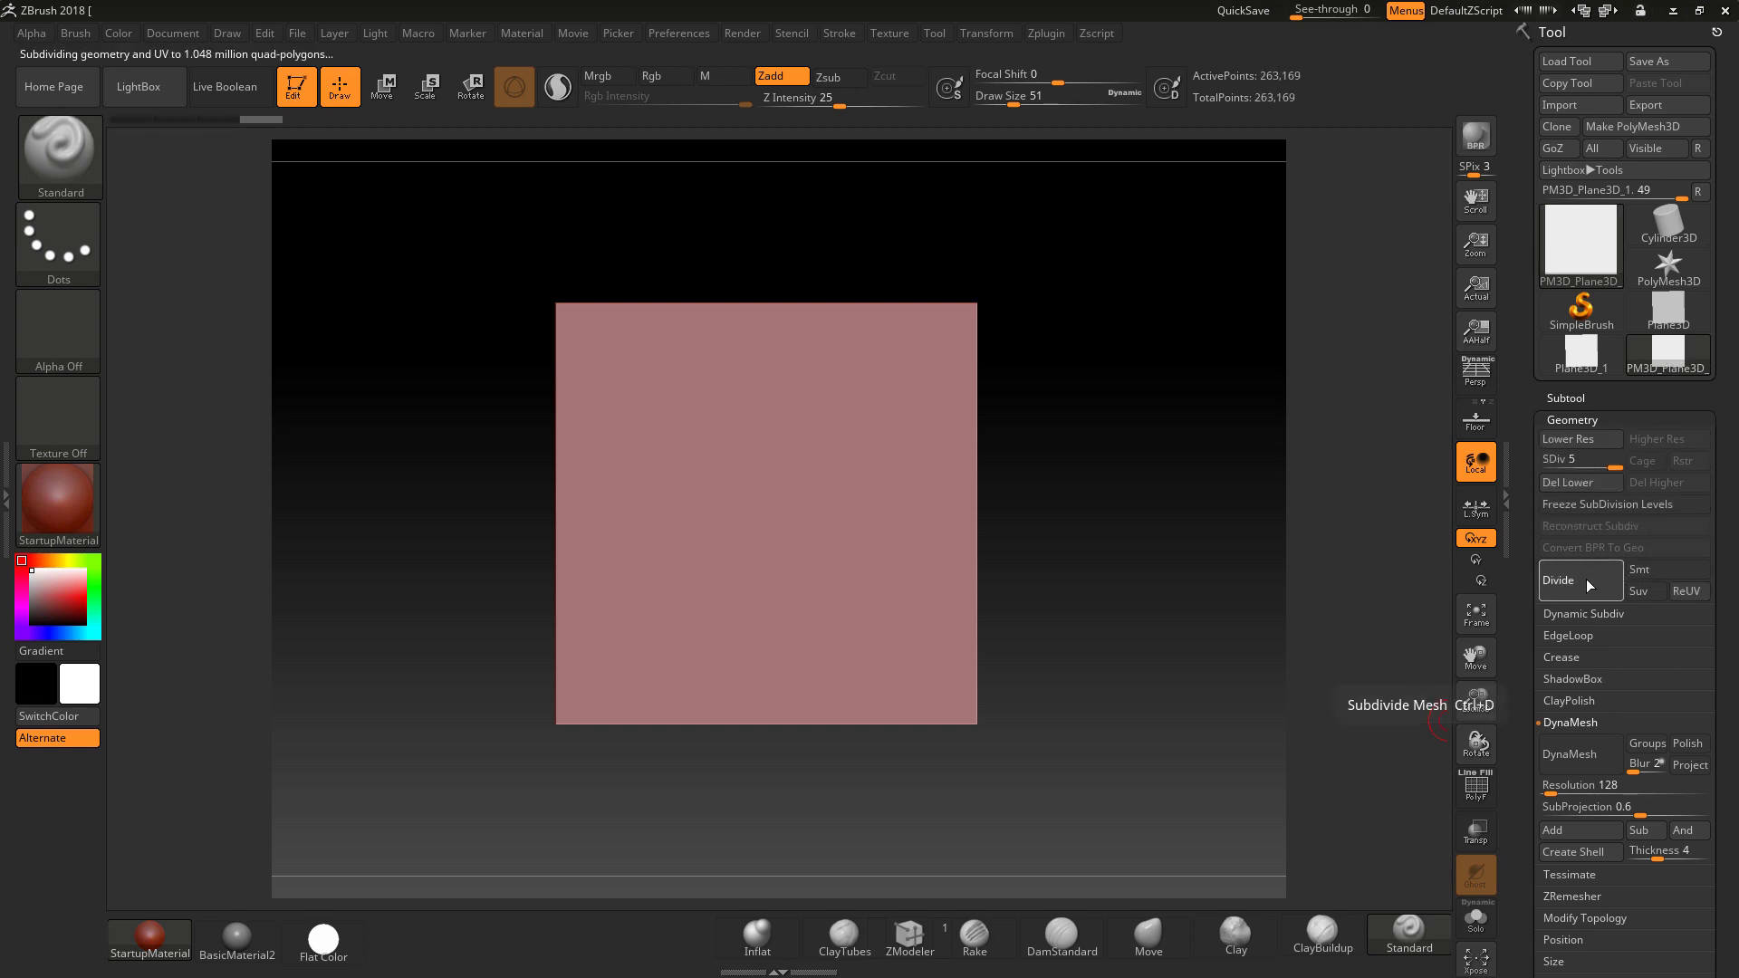
pyautogui.click(1586, 579)
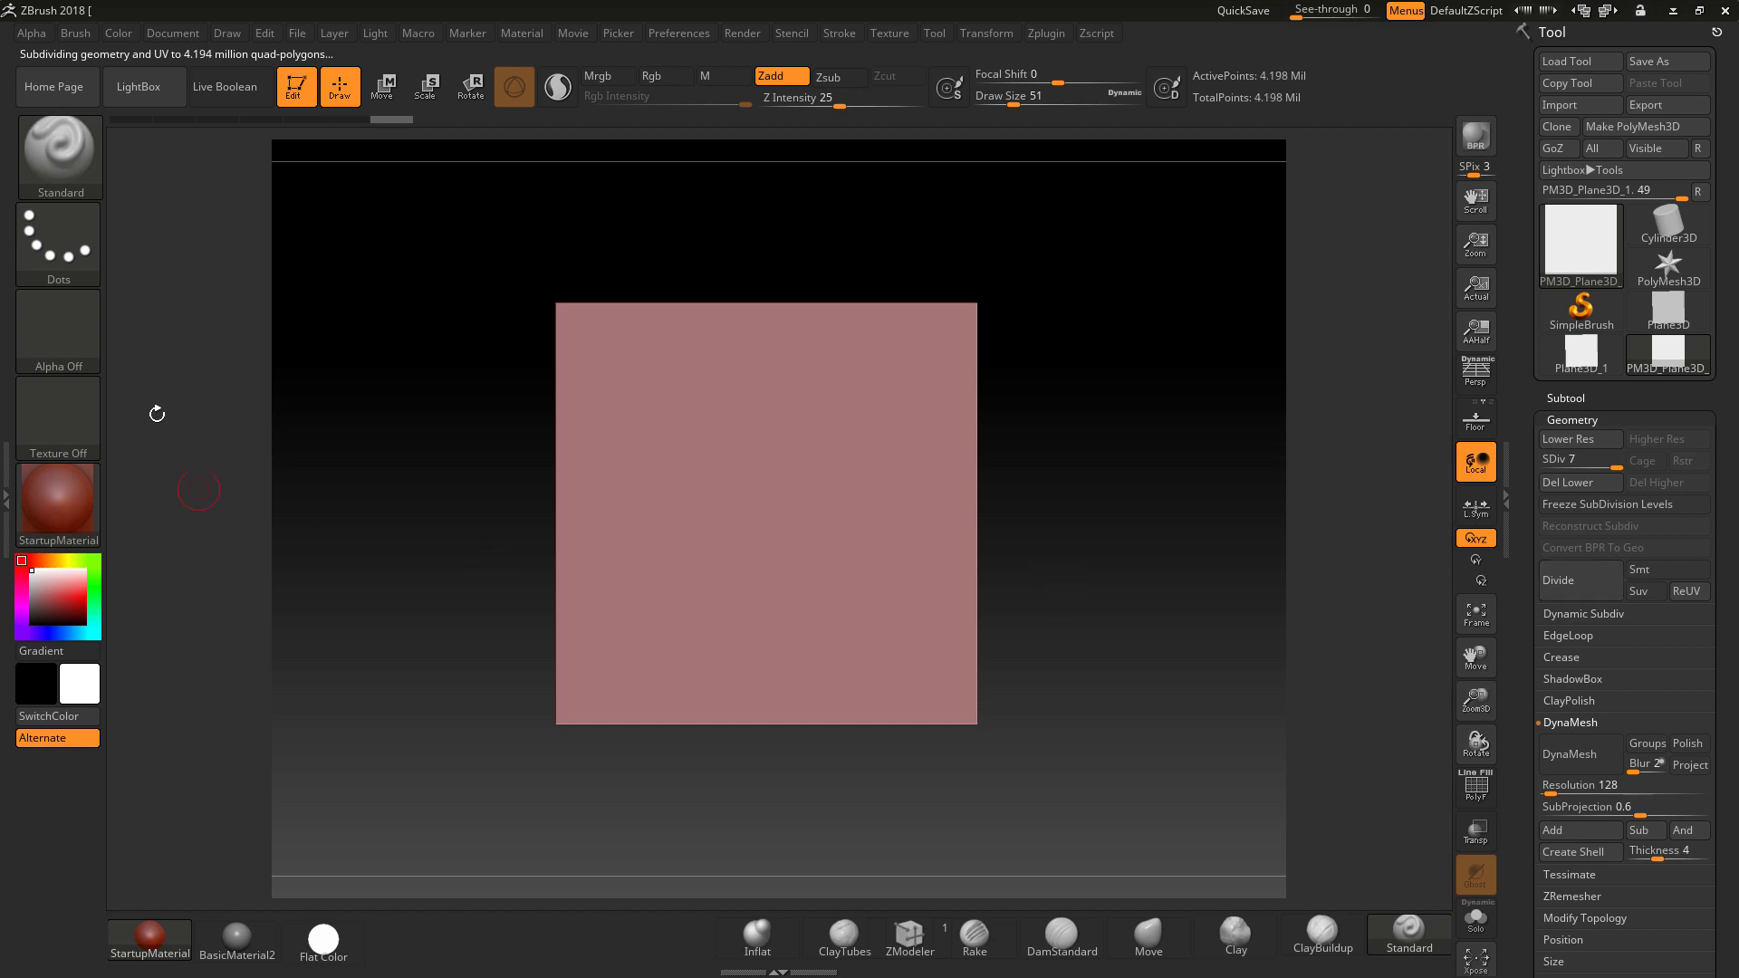
# - Import adriana.jpg from the Desktop images folder as the current alpha
pyautogui.click(66, 330)
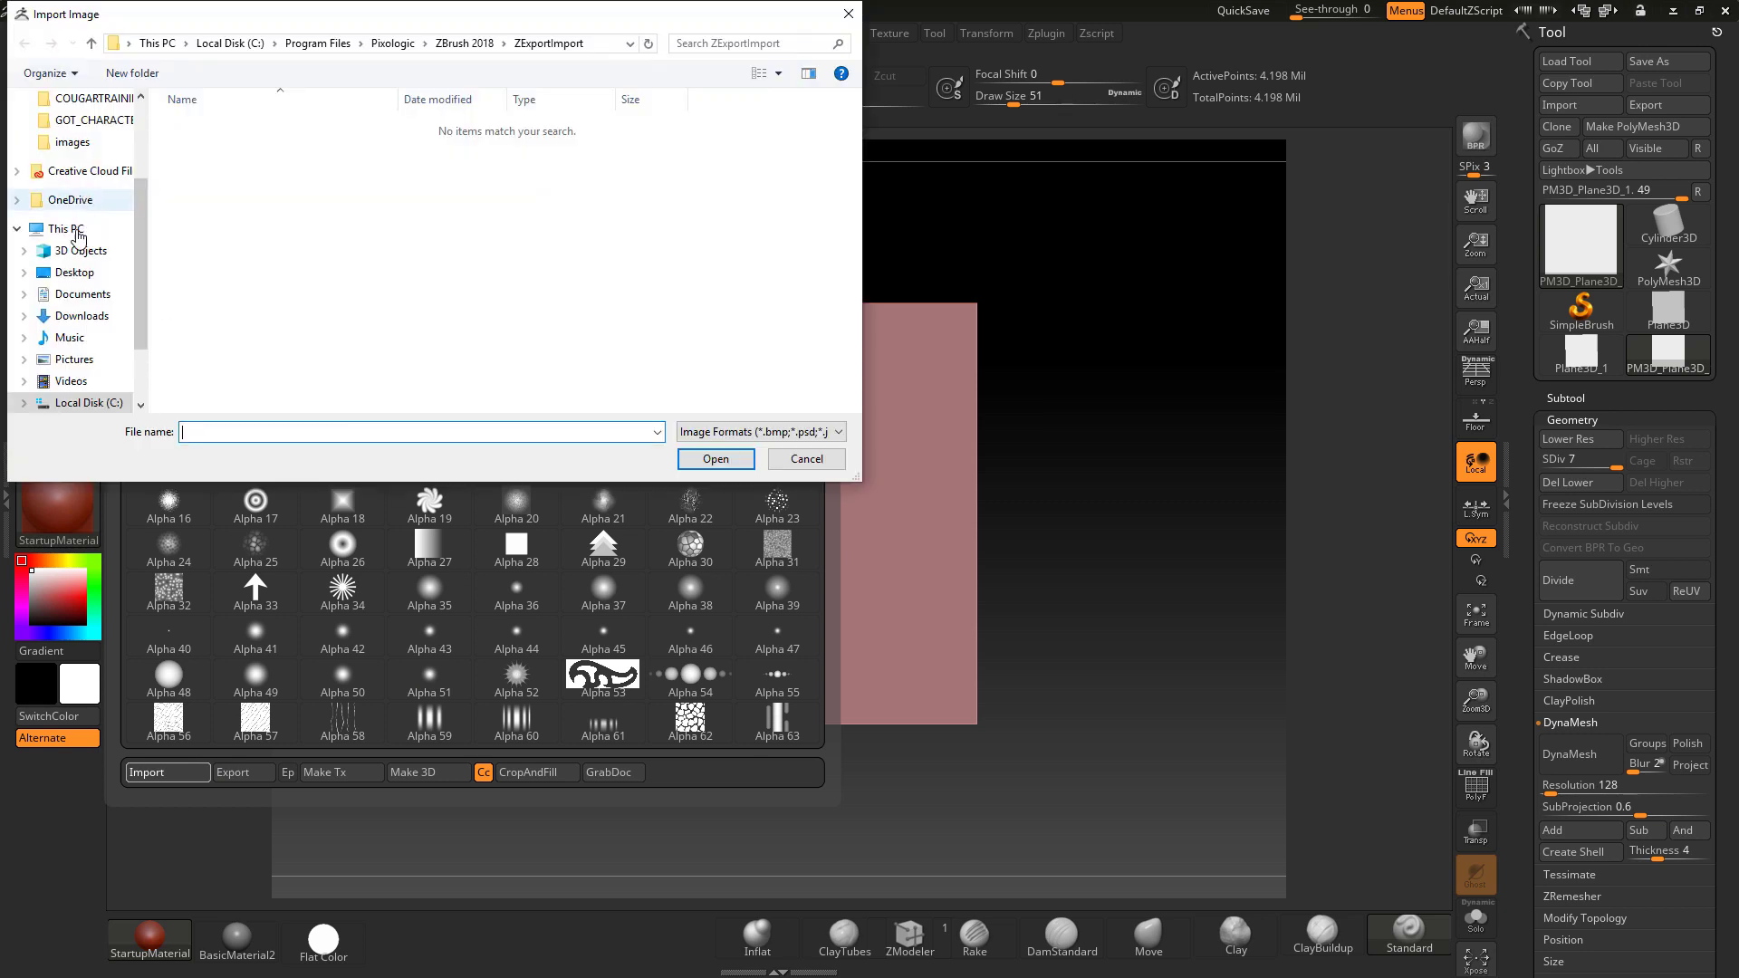
pyautogui.click(75, 273)
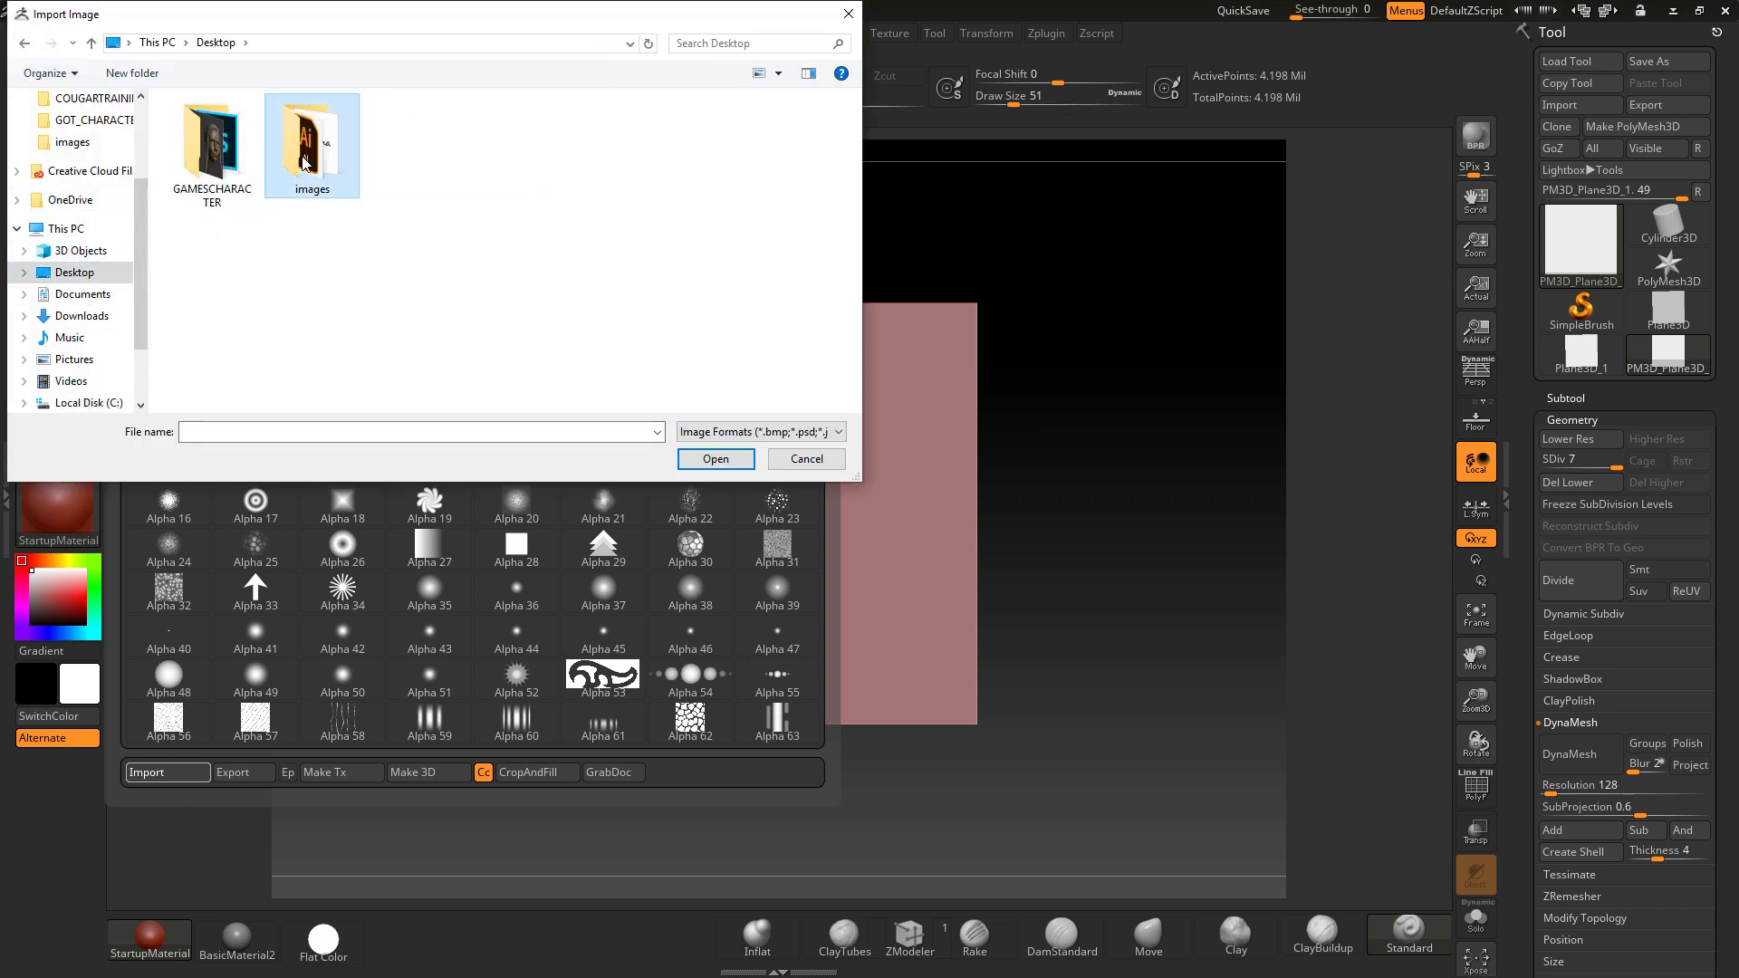
pyautogui.doubleClick(312, 145)
pyautogui.click(403, 172)
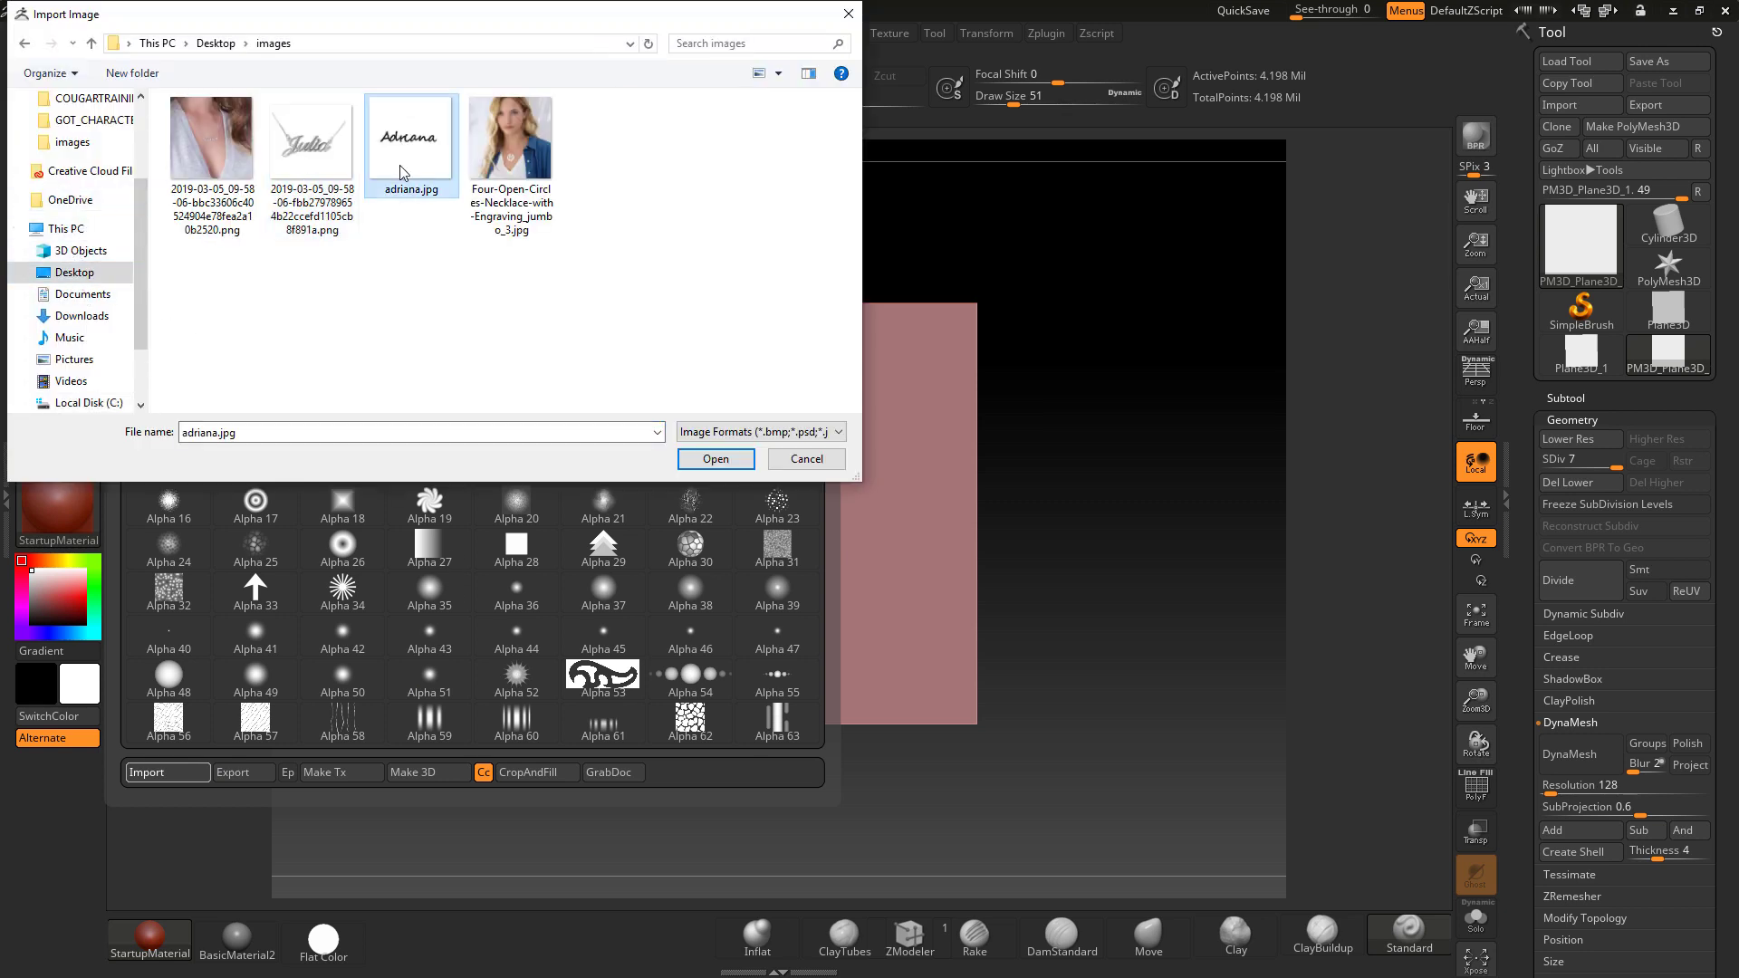
pyautogui.click(715, 458)
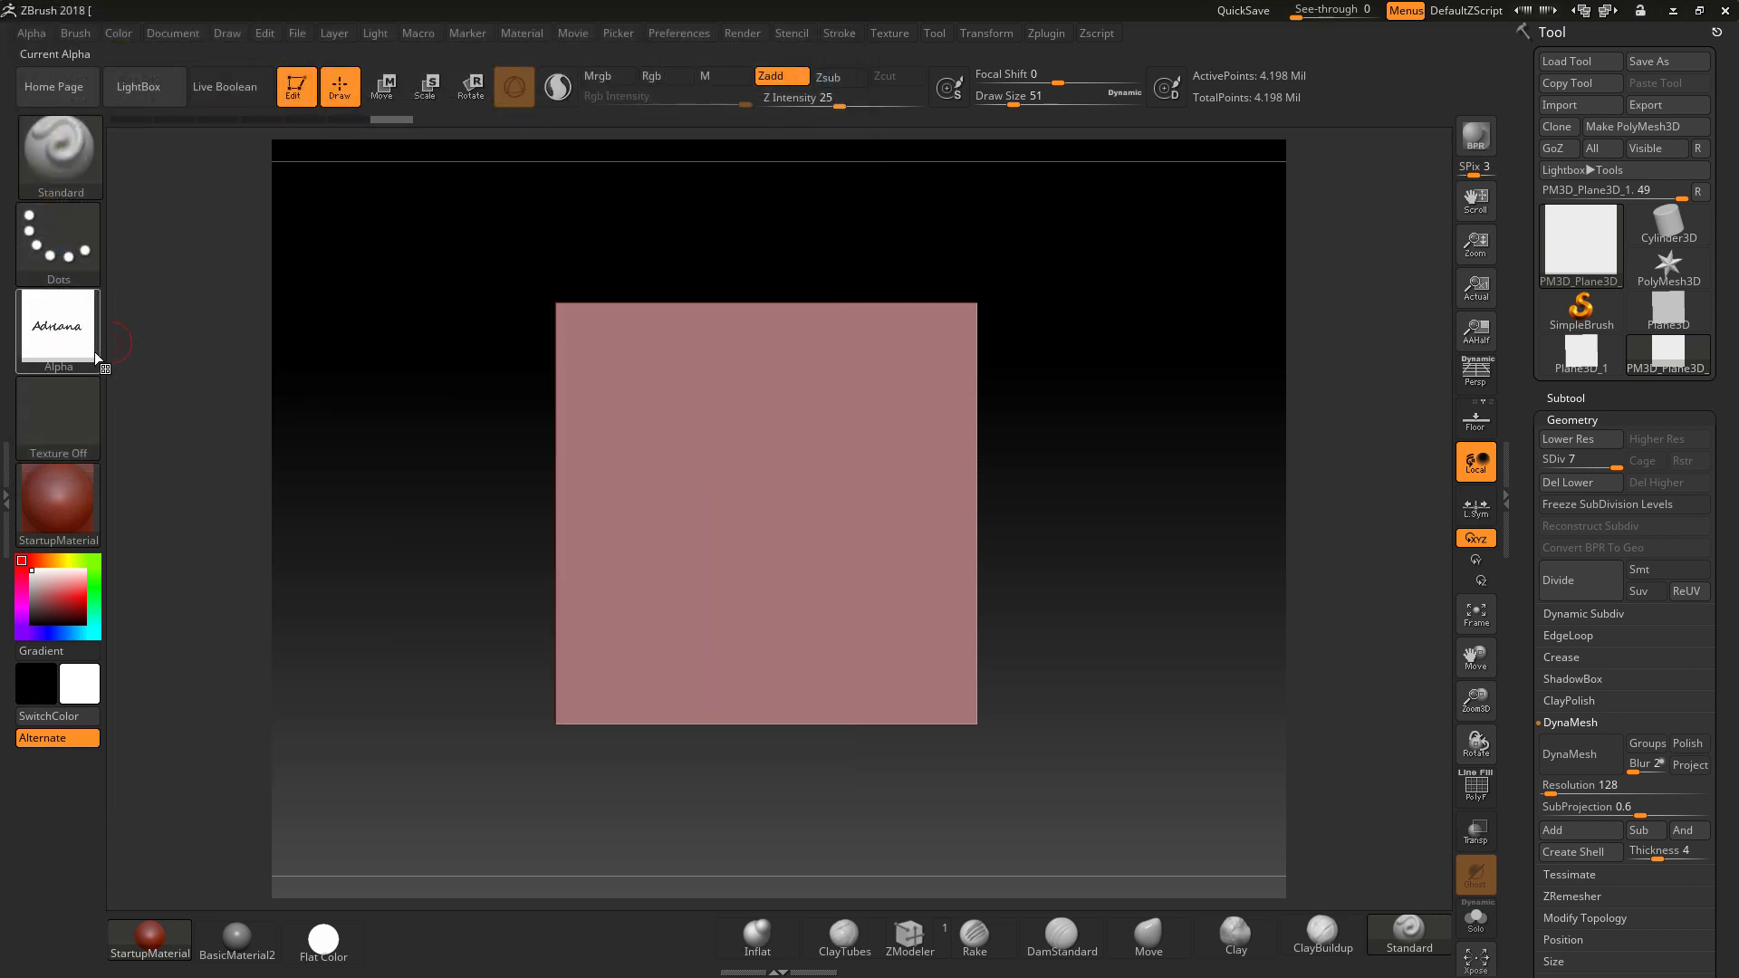
# - Mask the lettering onto the plane with Mask By Alpha
pyautogui.scroll(-5, 1726, 589)
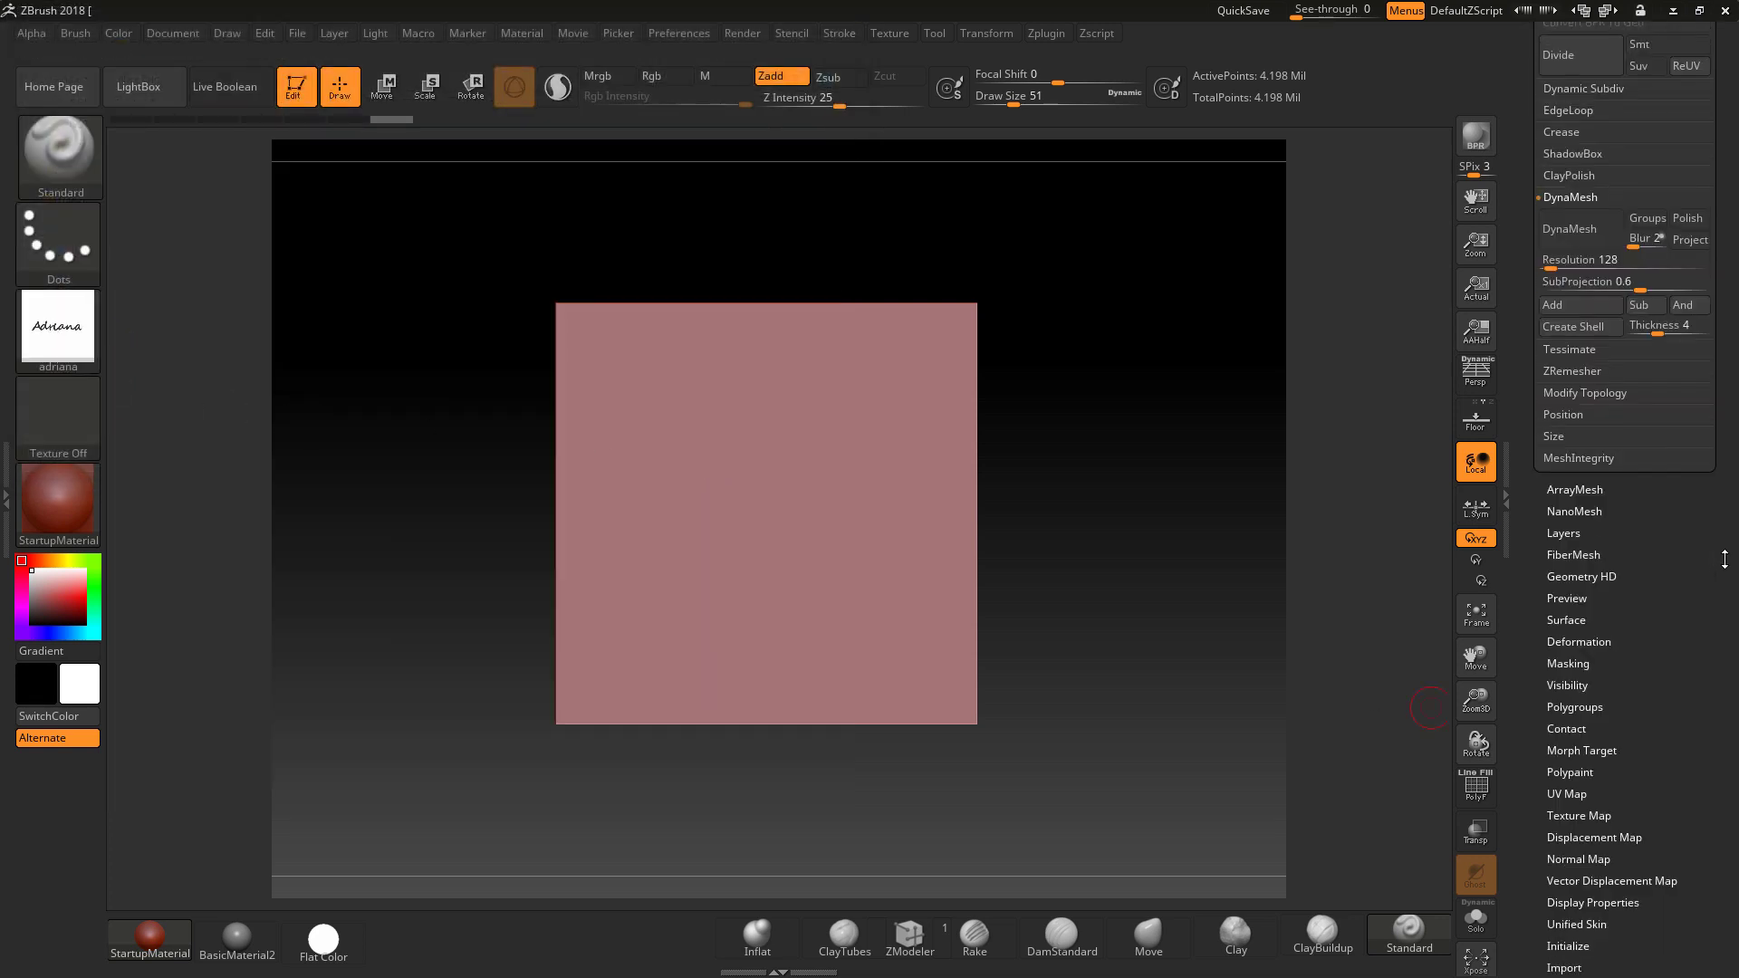
pyautogui.click(1598, 668)
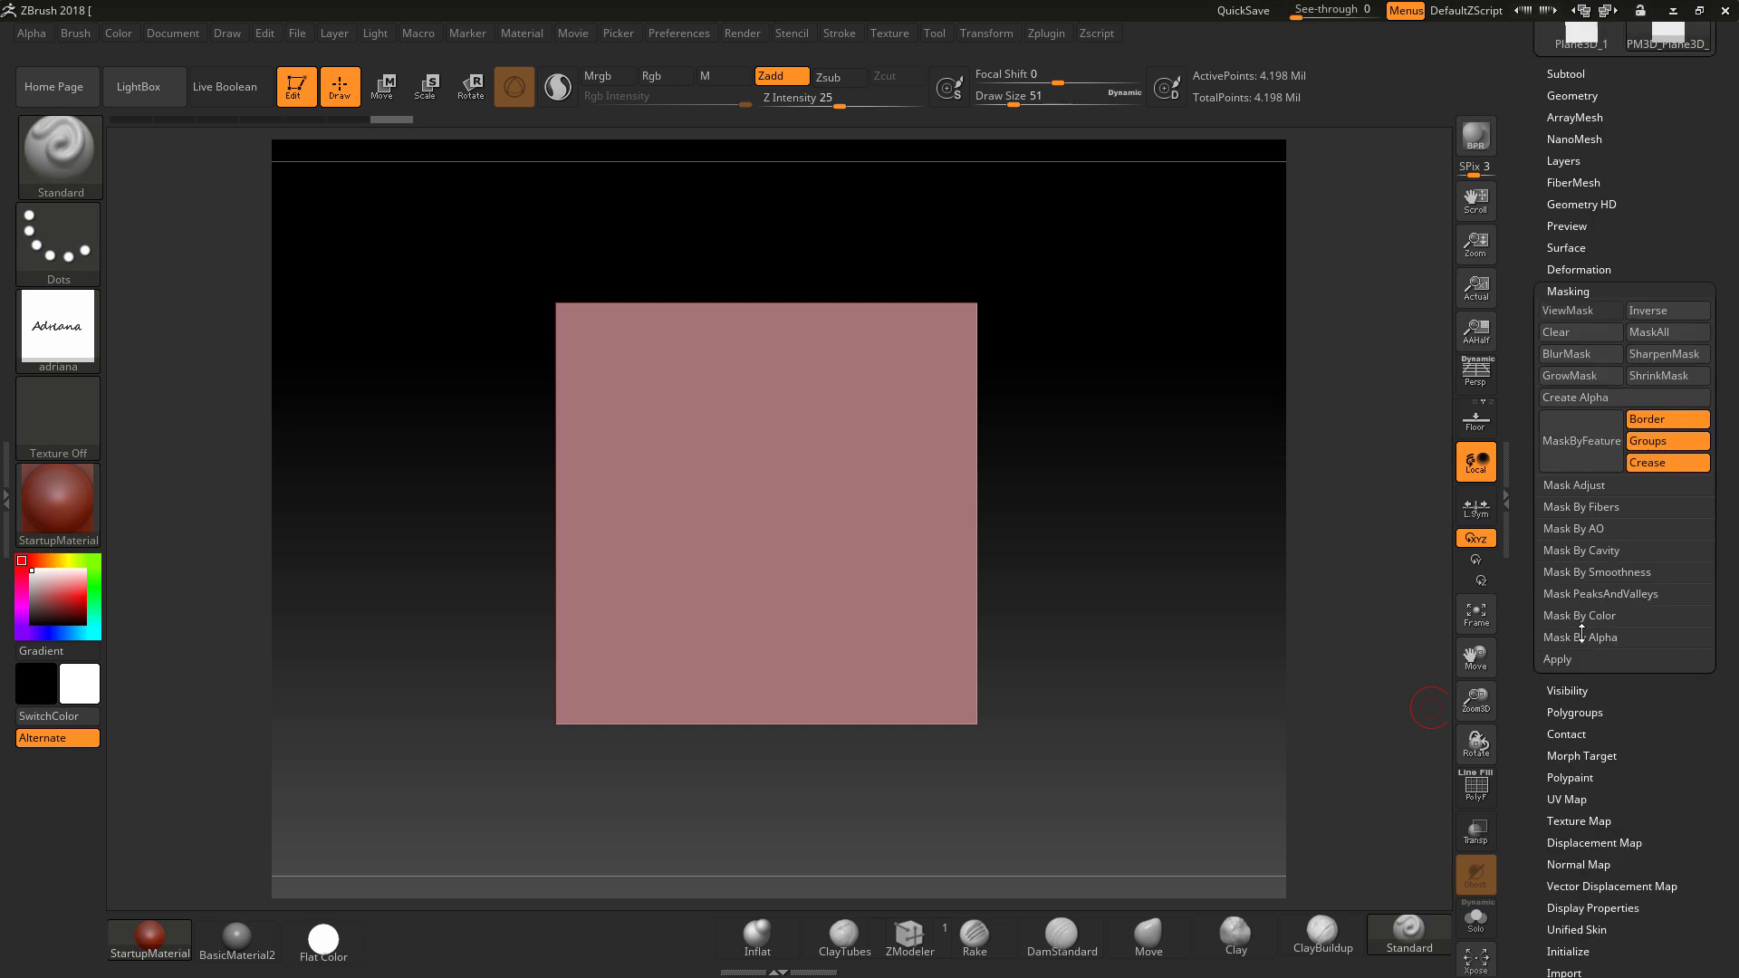
pyautogui.click(1581, 637)
pyautogui.click(1614, 659)
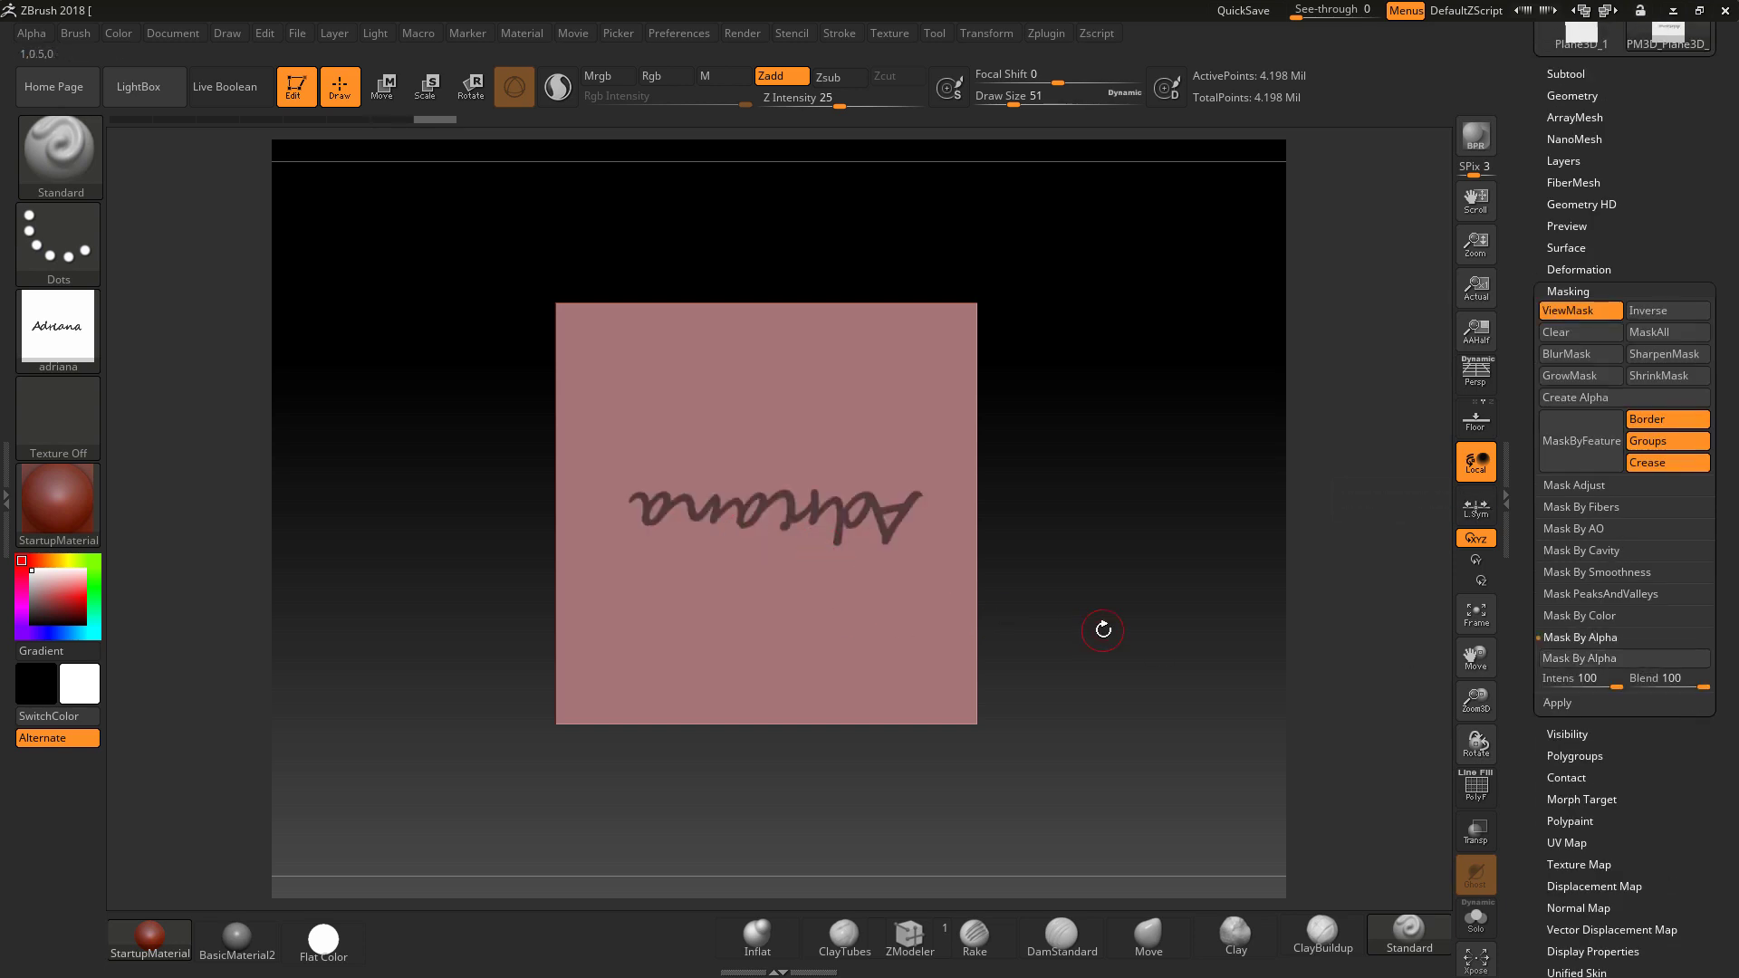
# - Preview an Extract of the masked lettering at a thickness of 0.02 and inspect its depth from the side
pyautogui.moveTo(1654, 165); pyautogui.dragTo(1669, 274)
pyautogui.moveTo(1223, 474); pyautogui.dragTo(1185, 473)
pyautogui.click(1585, 206)
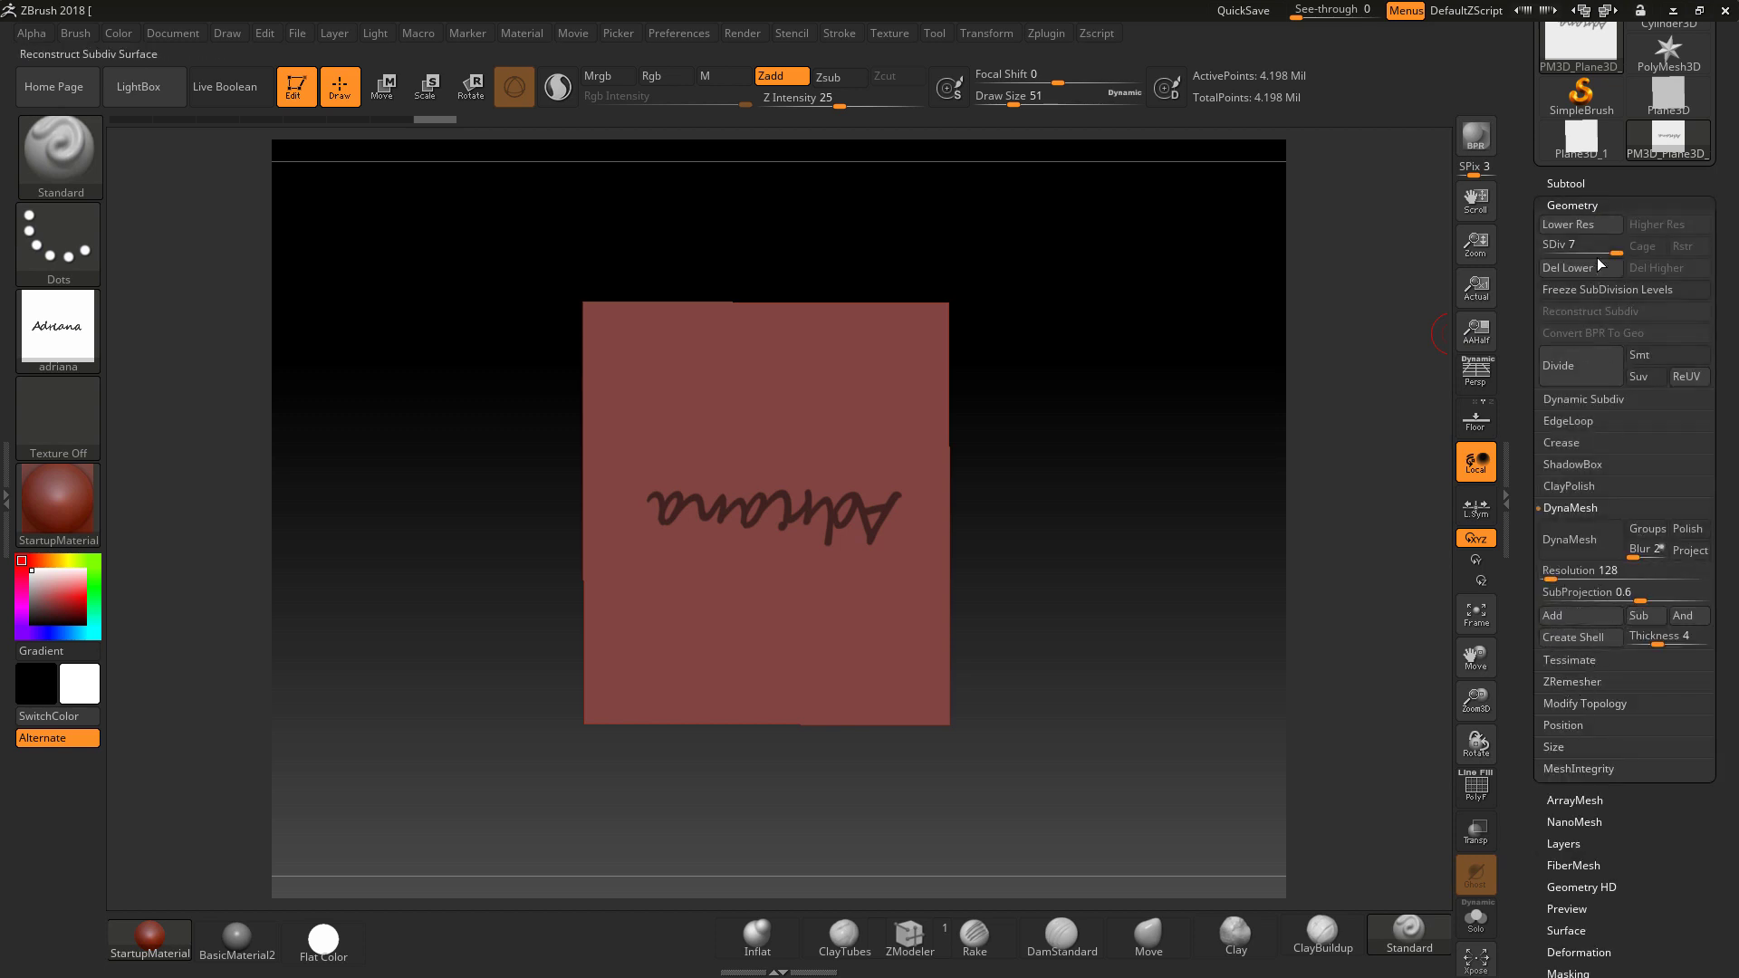
pyautogui.click(1568, 184)
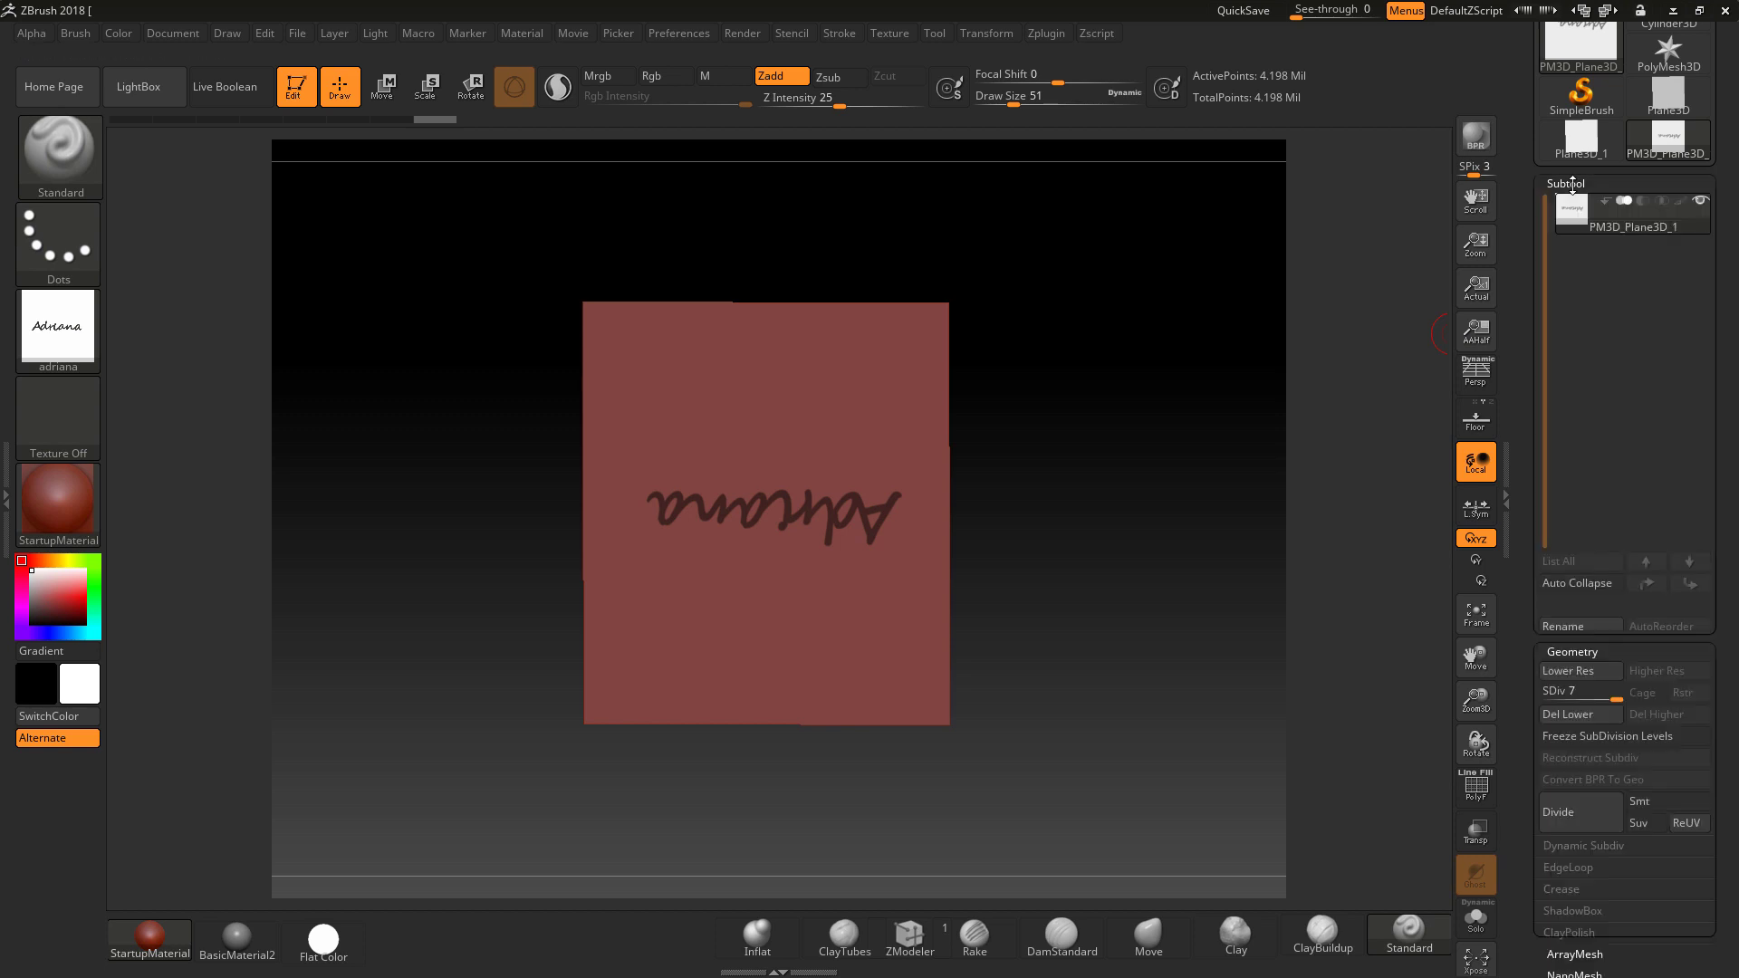
pyautogui.scroll(-5, 1729, 801)
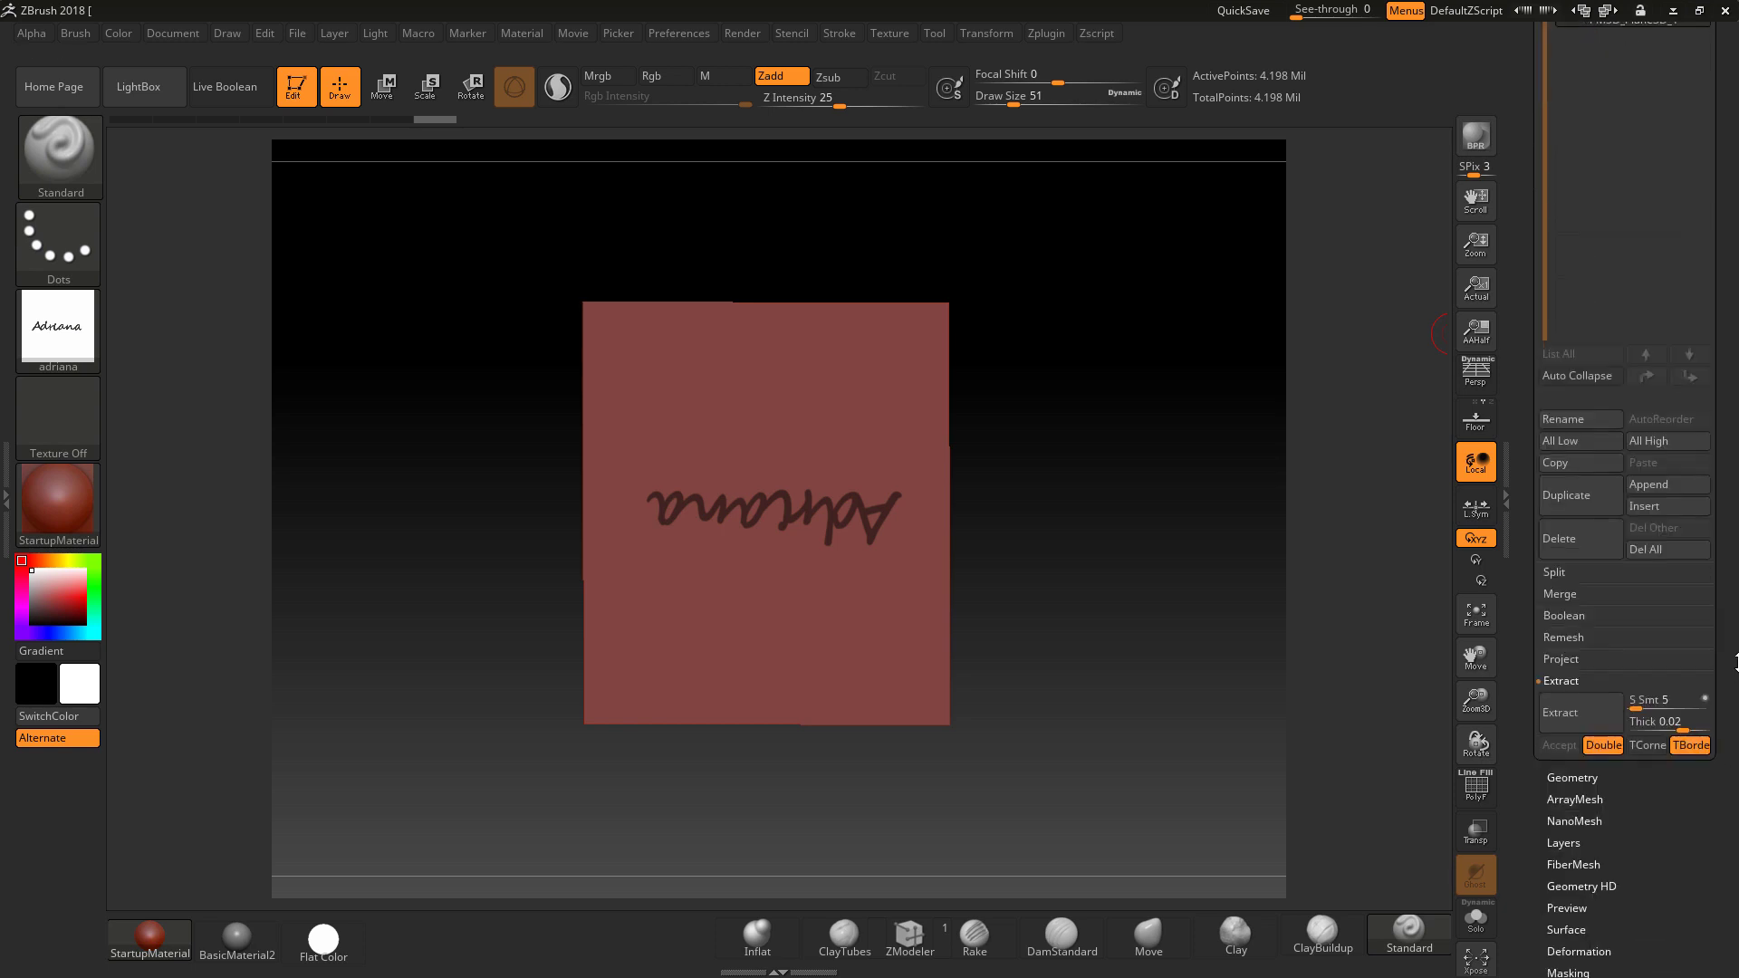
pyautogui.moveTo(1155, 554); pyautogui.dragTo(1245, 559)
pyautogui.click(1584, 547)
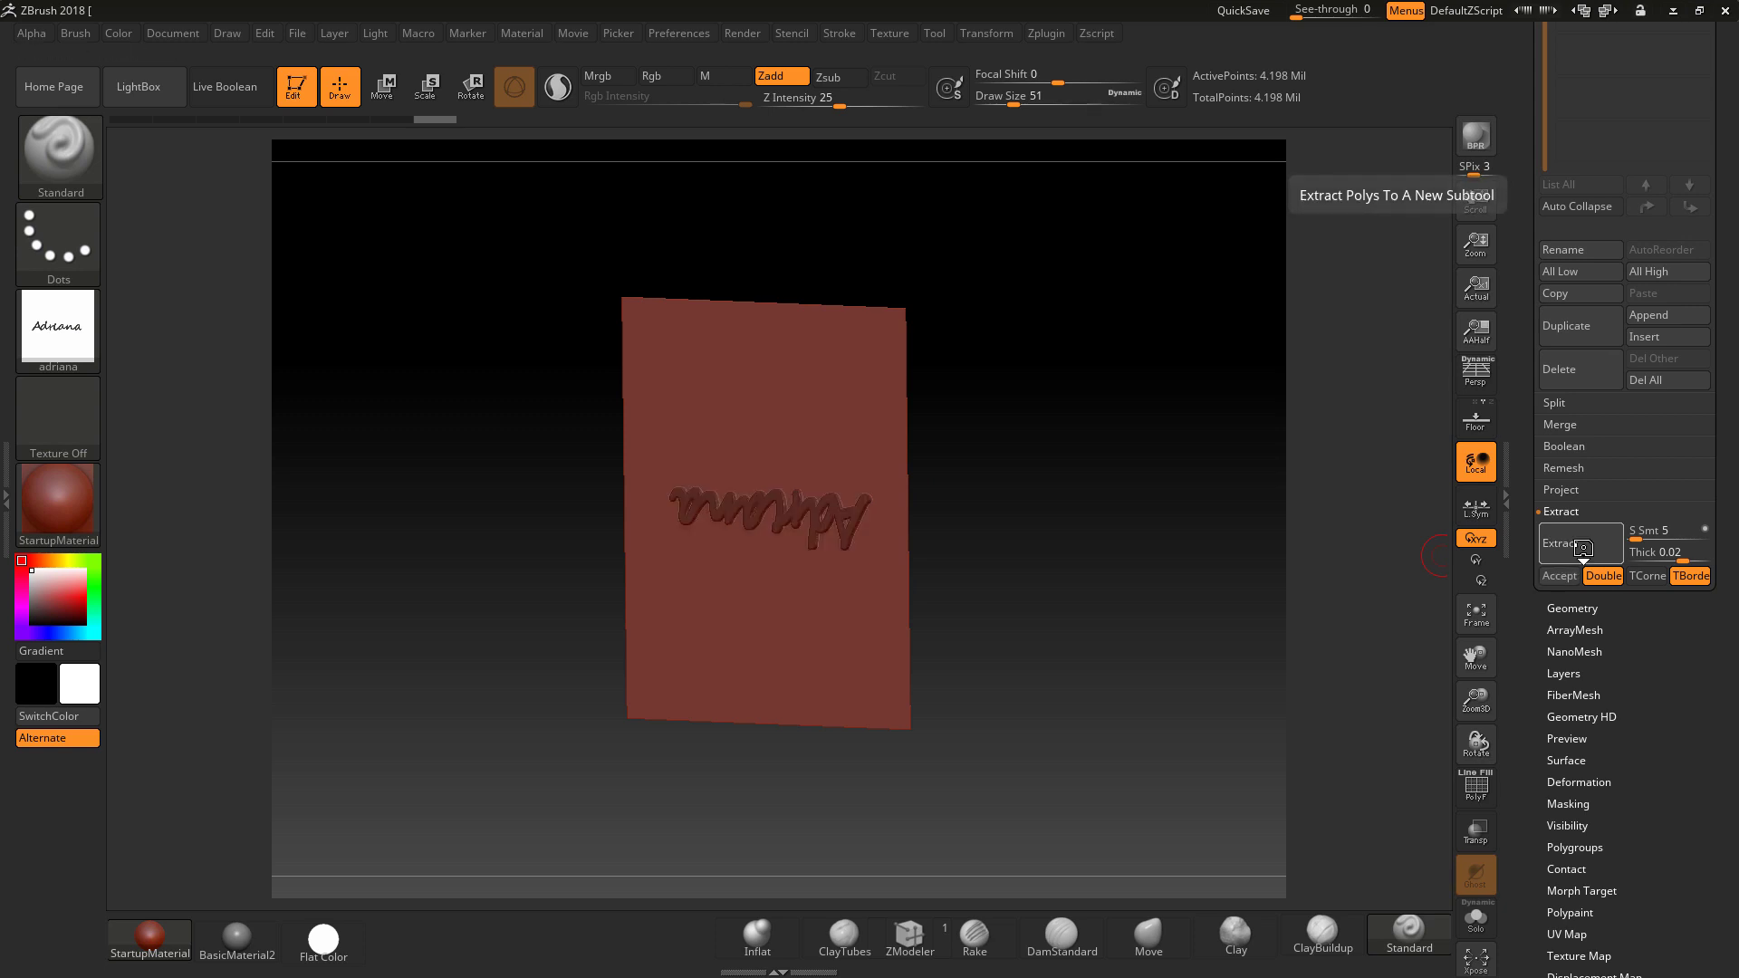
pyautogui.moveTo(1251, 560); pyautogui.dragTo(1205, 573)
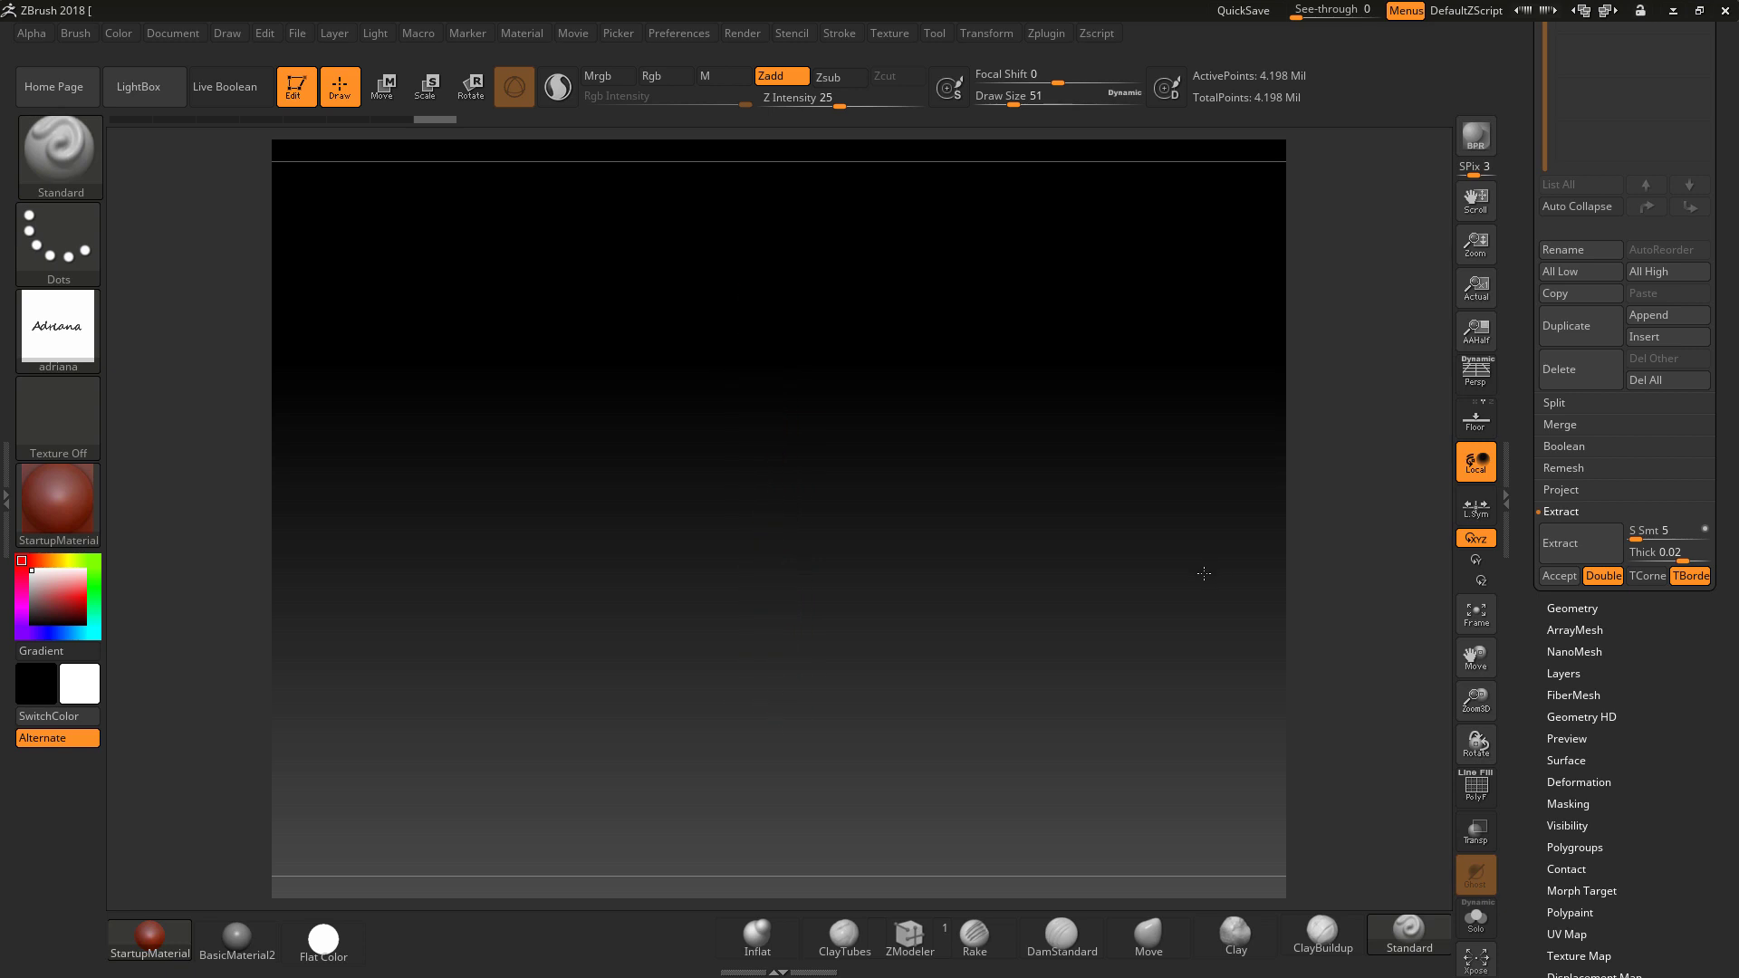
pyautogui.click(1556, 545)
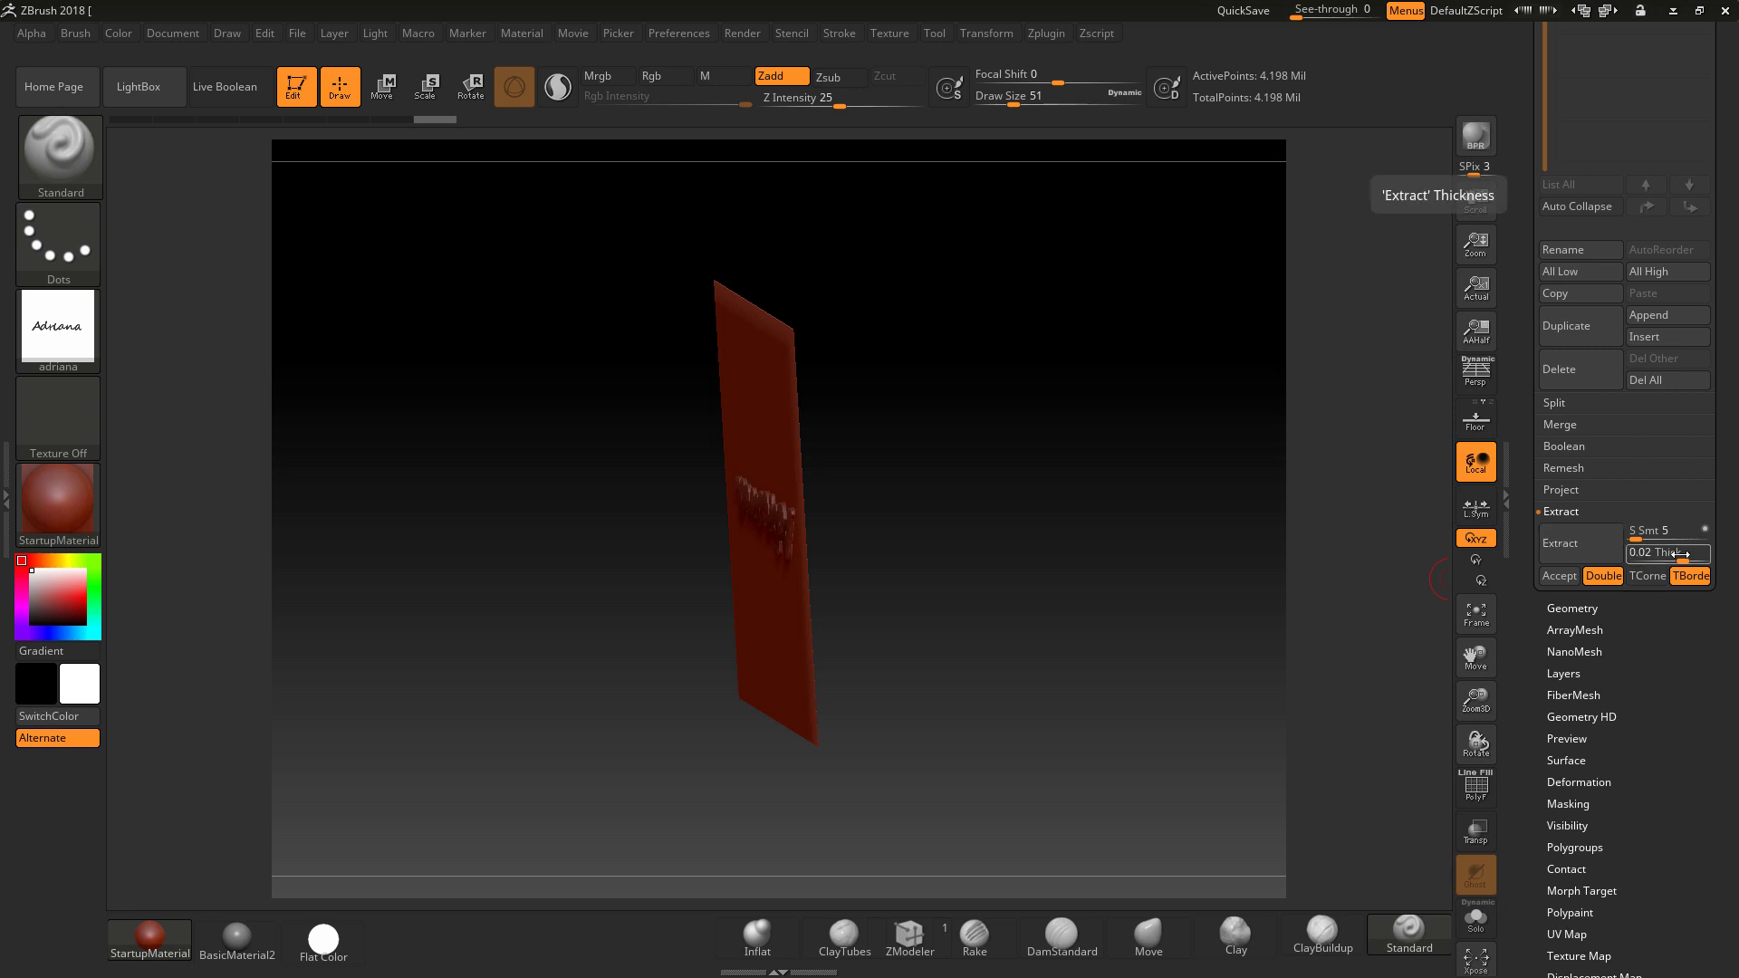
# - Extract the masked lettering at a thickness of 0.04176 and accept it as a new subtool
pyautogui.moveTo(1685, 561); pyautogui.dragTo(1686, 561)
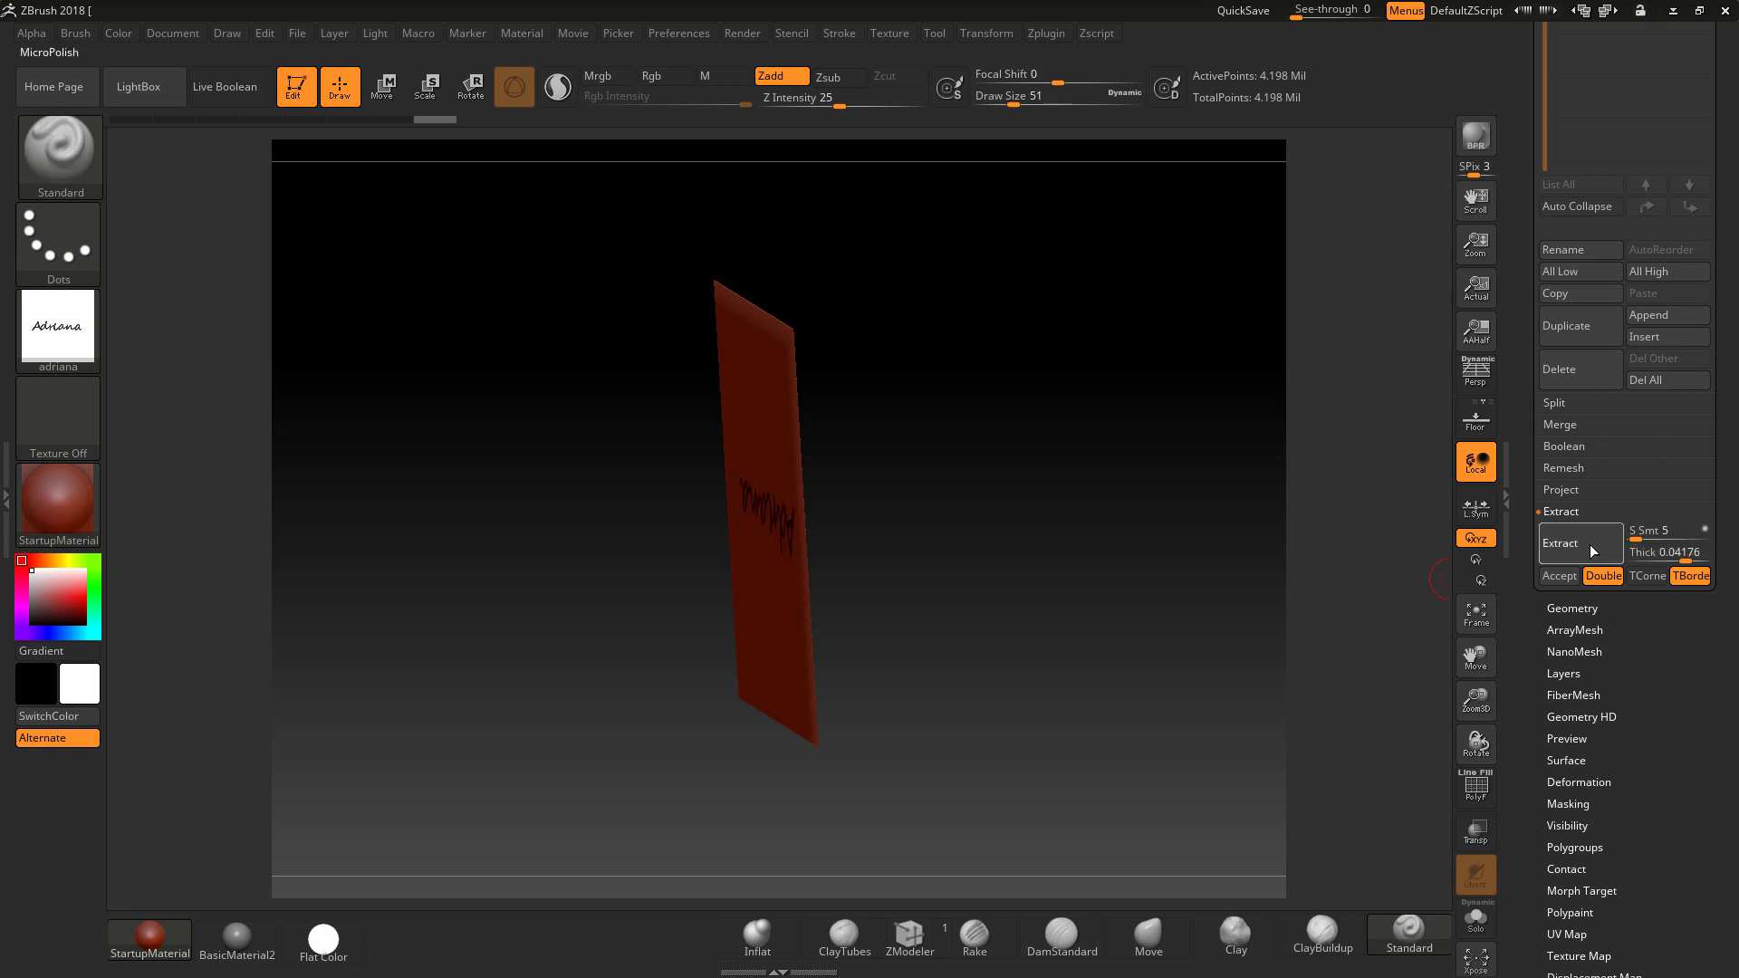
pyautogui.click(1590, 545)
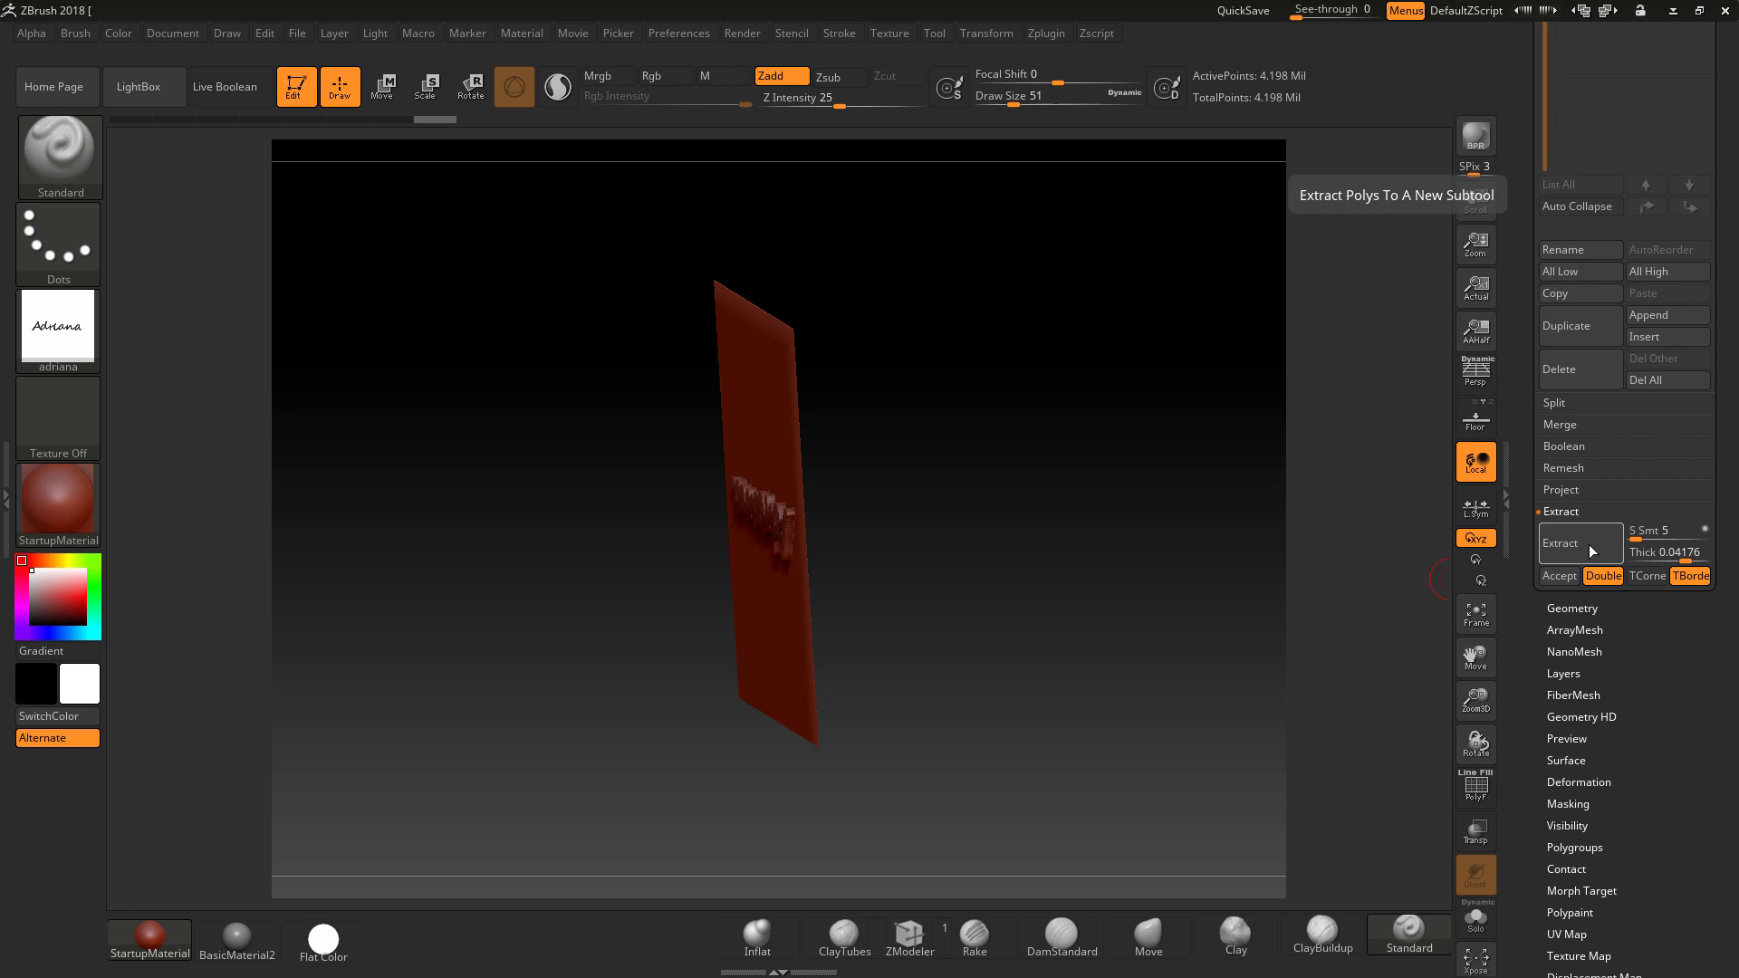
pyautogui.click(1559, 576)
# - Clear the mask on the extracted lettering subtool
pyautogui.moveTo(1080, 592); pyautogui.dragTo(1149, 535)
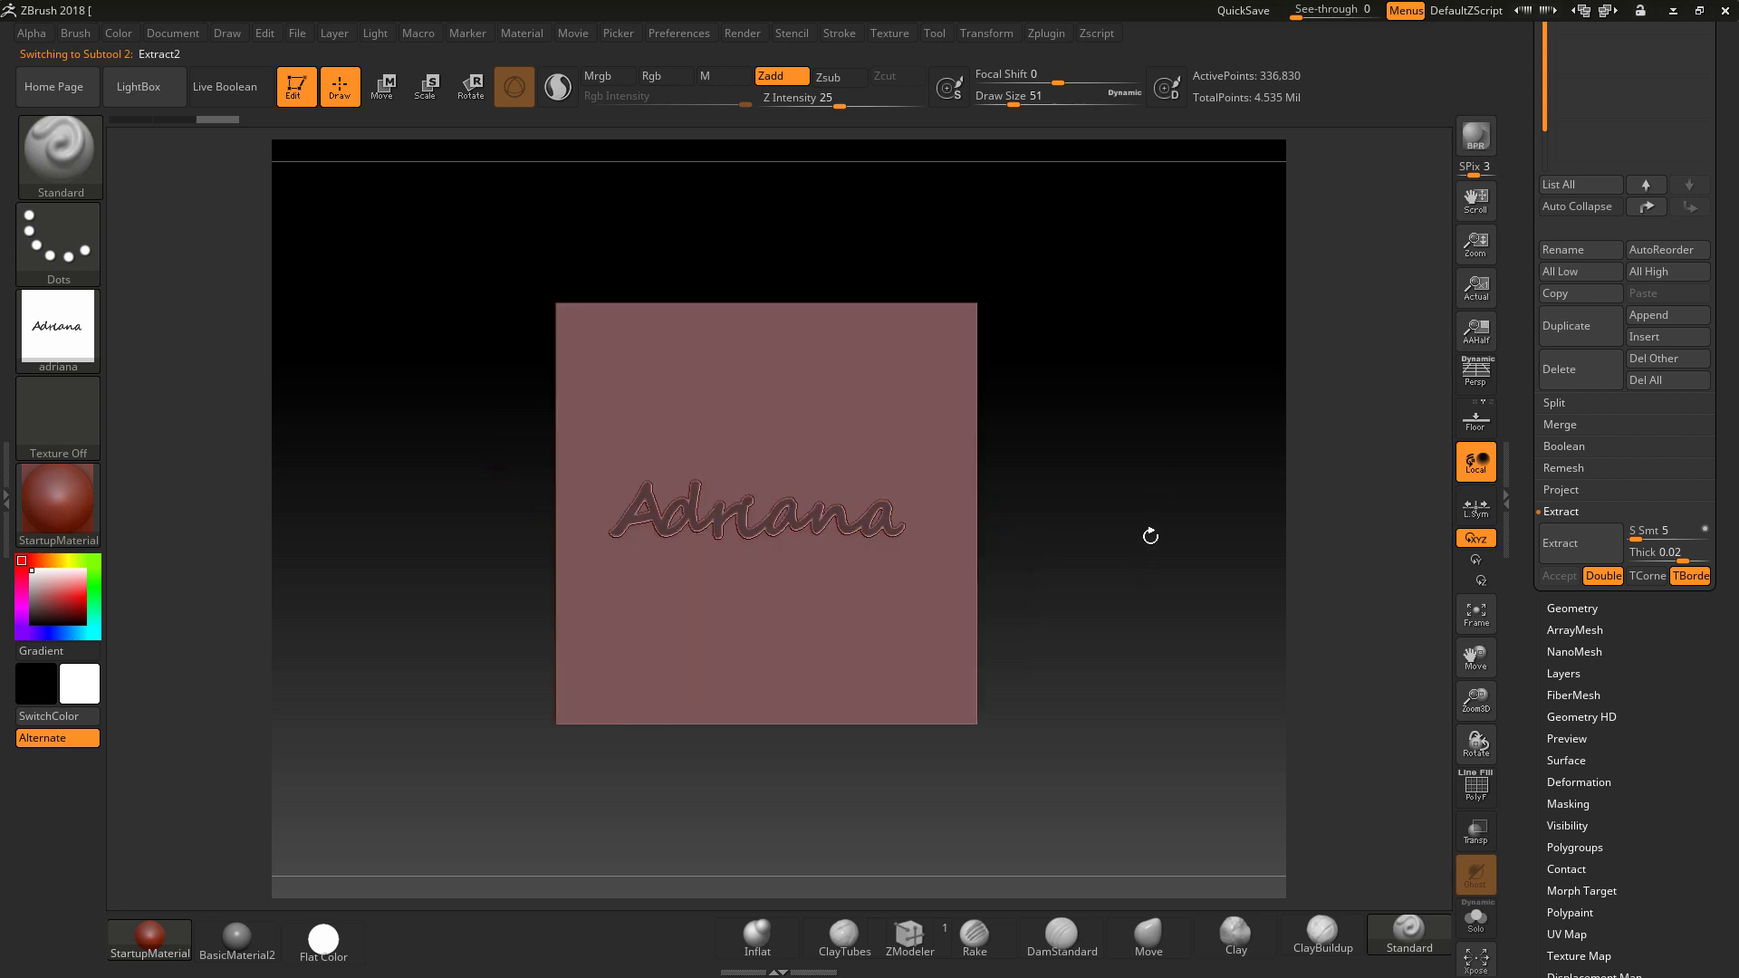
pyautogui.press('f')
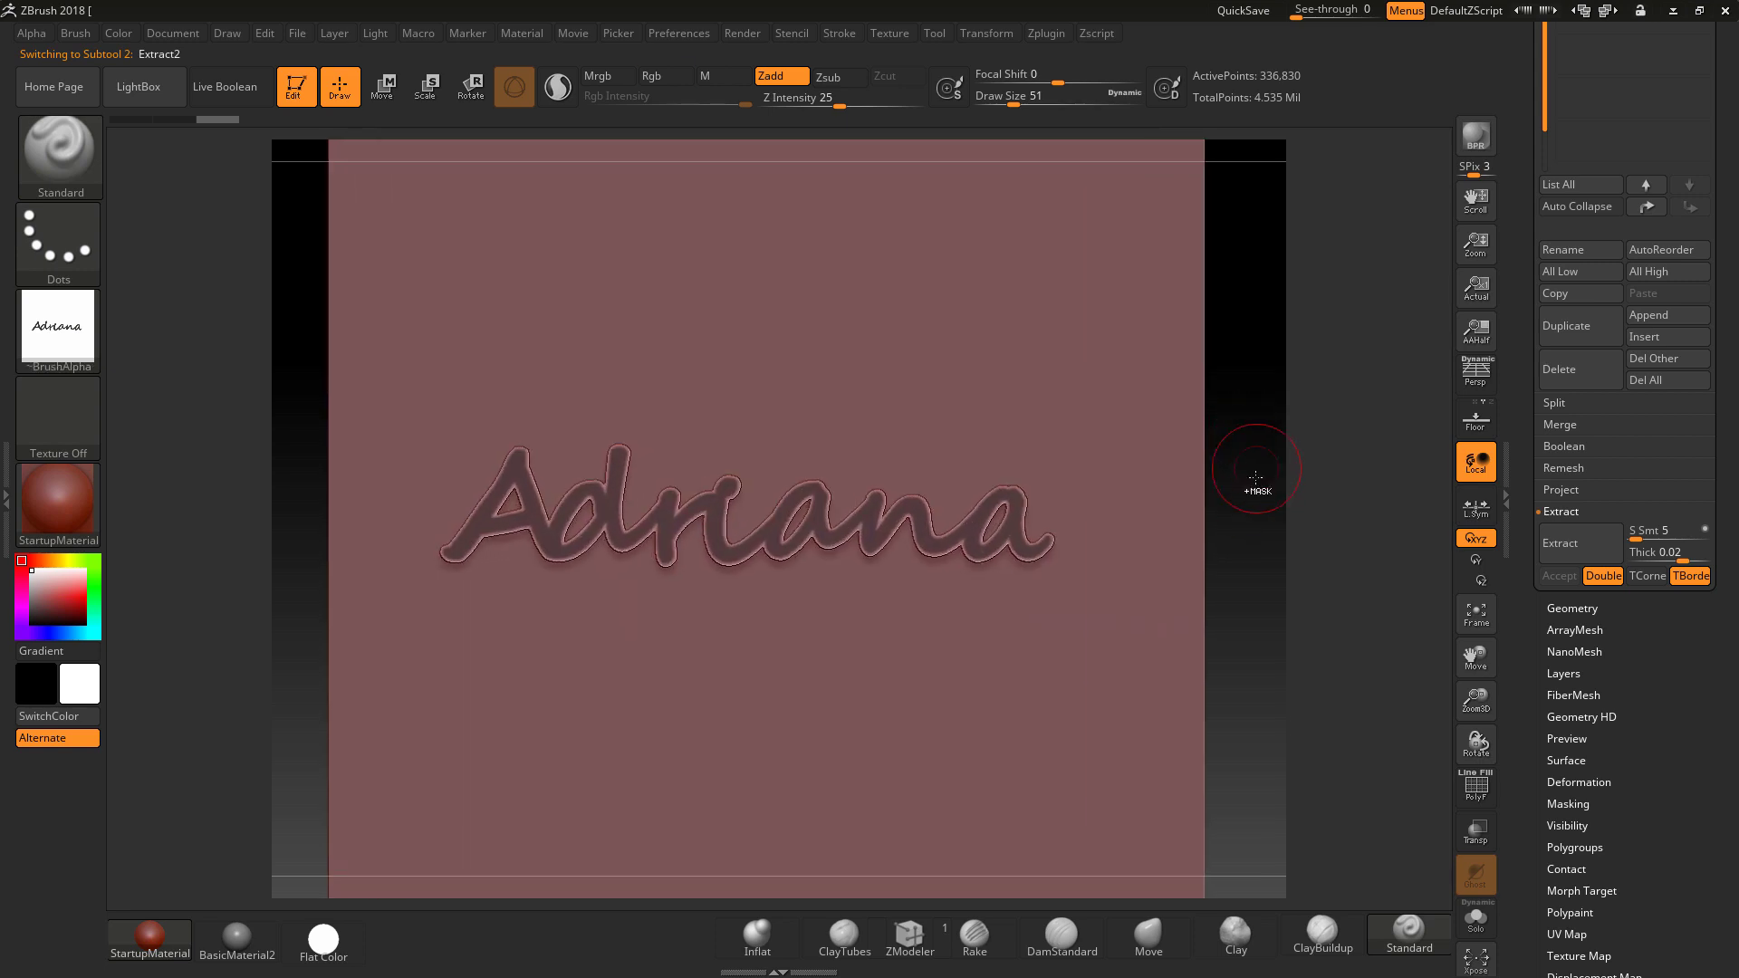
pyautogui.keyDown('ctrl'); pyautogui.moveTo(1253, 377); pyautogui.dragTo(931, 581); pyautogui.keyUp('ctrl')
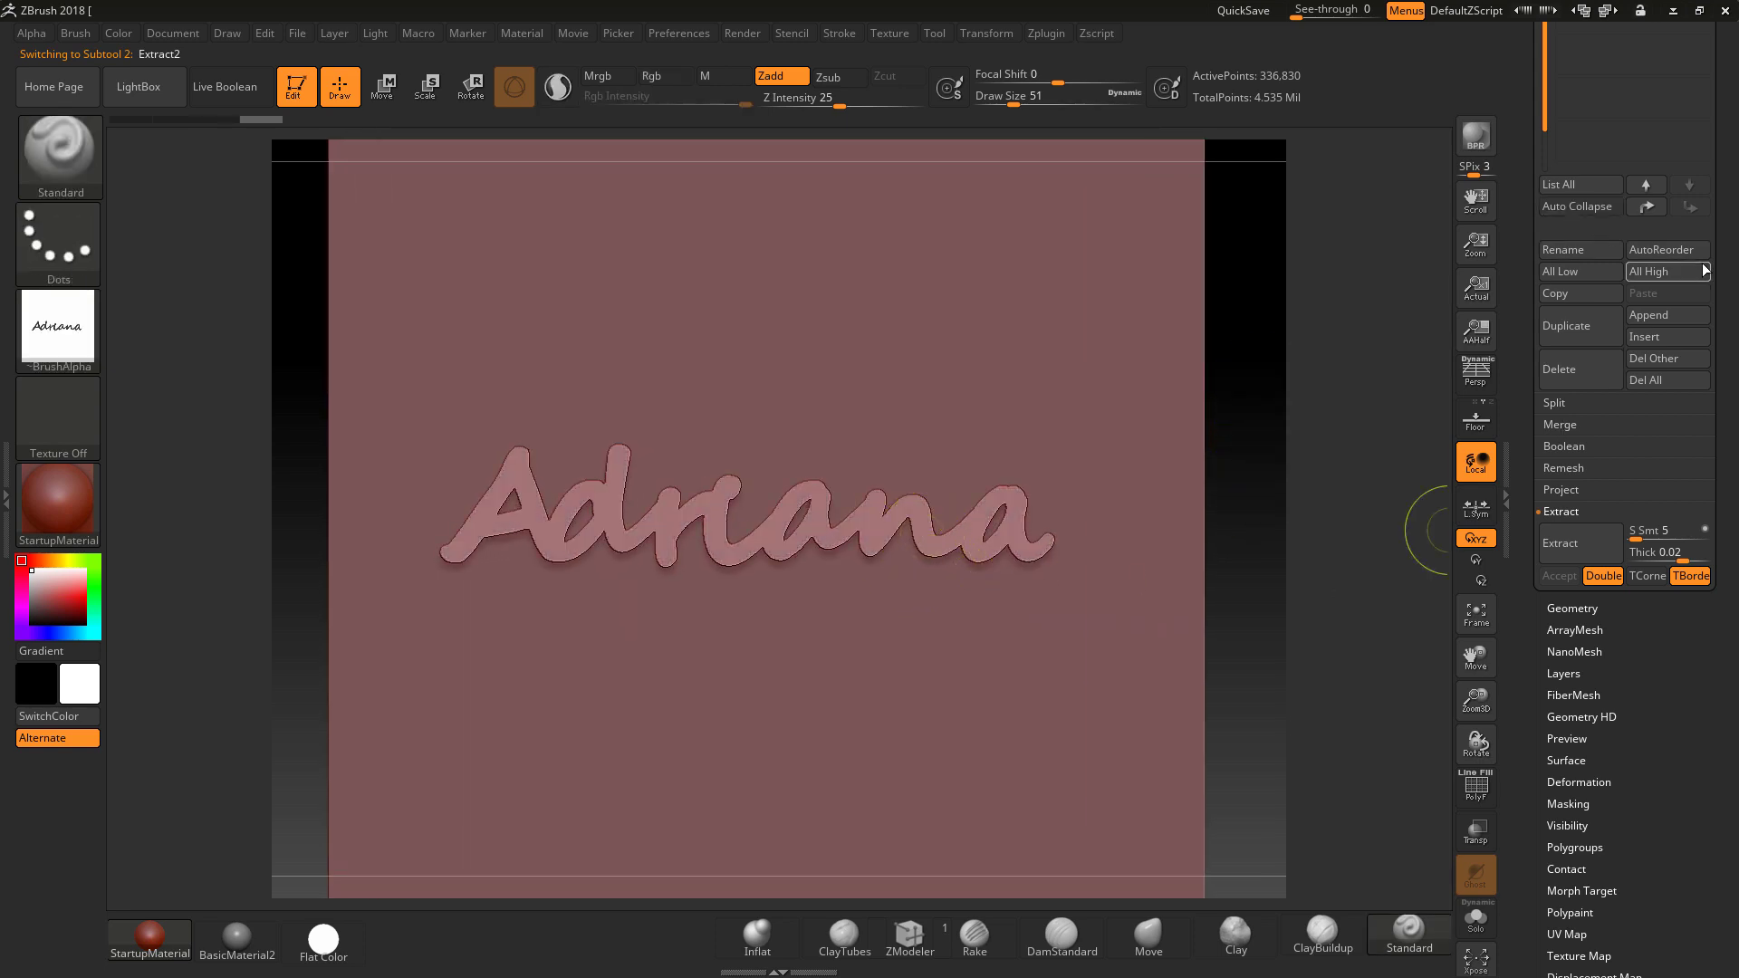
# - Delete the original masked plane subtool, leaving only the extracted lettering in the tool
pyautogui.scroll(5, 1585, 181)
pyautogui.click(1587, 166)
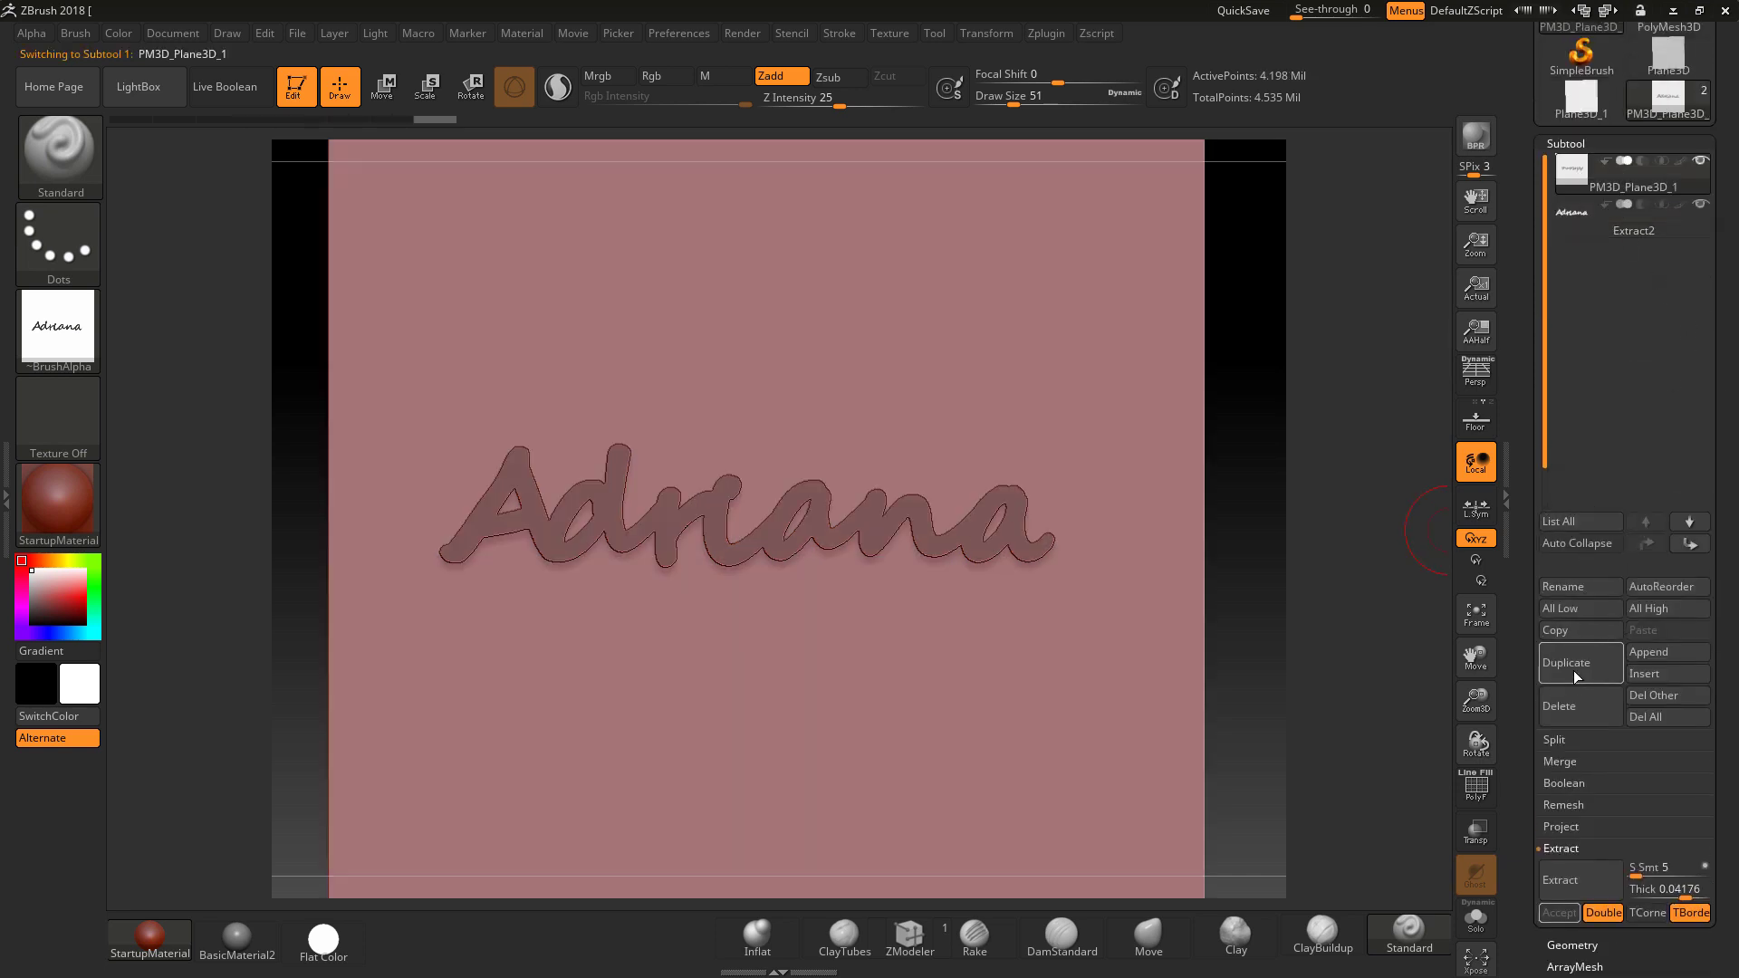
pyautogui.click(1560, 706)
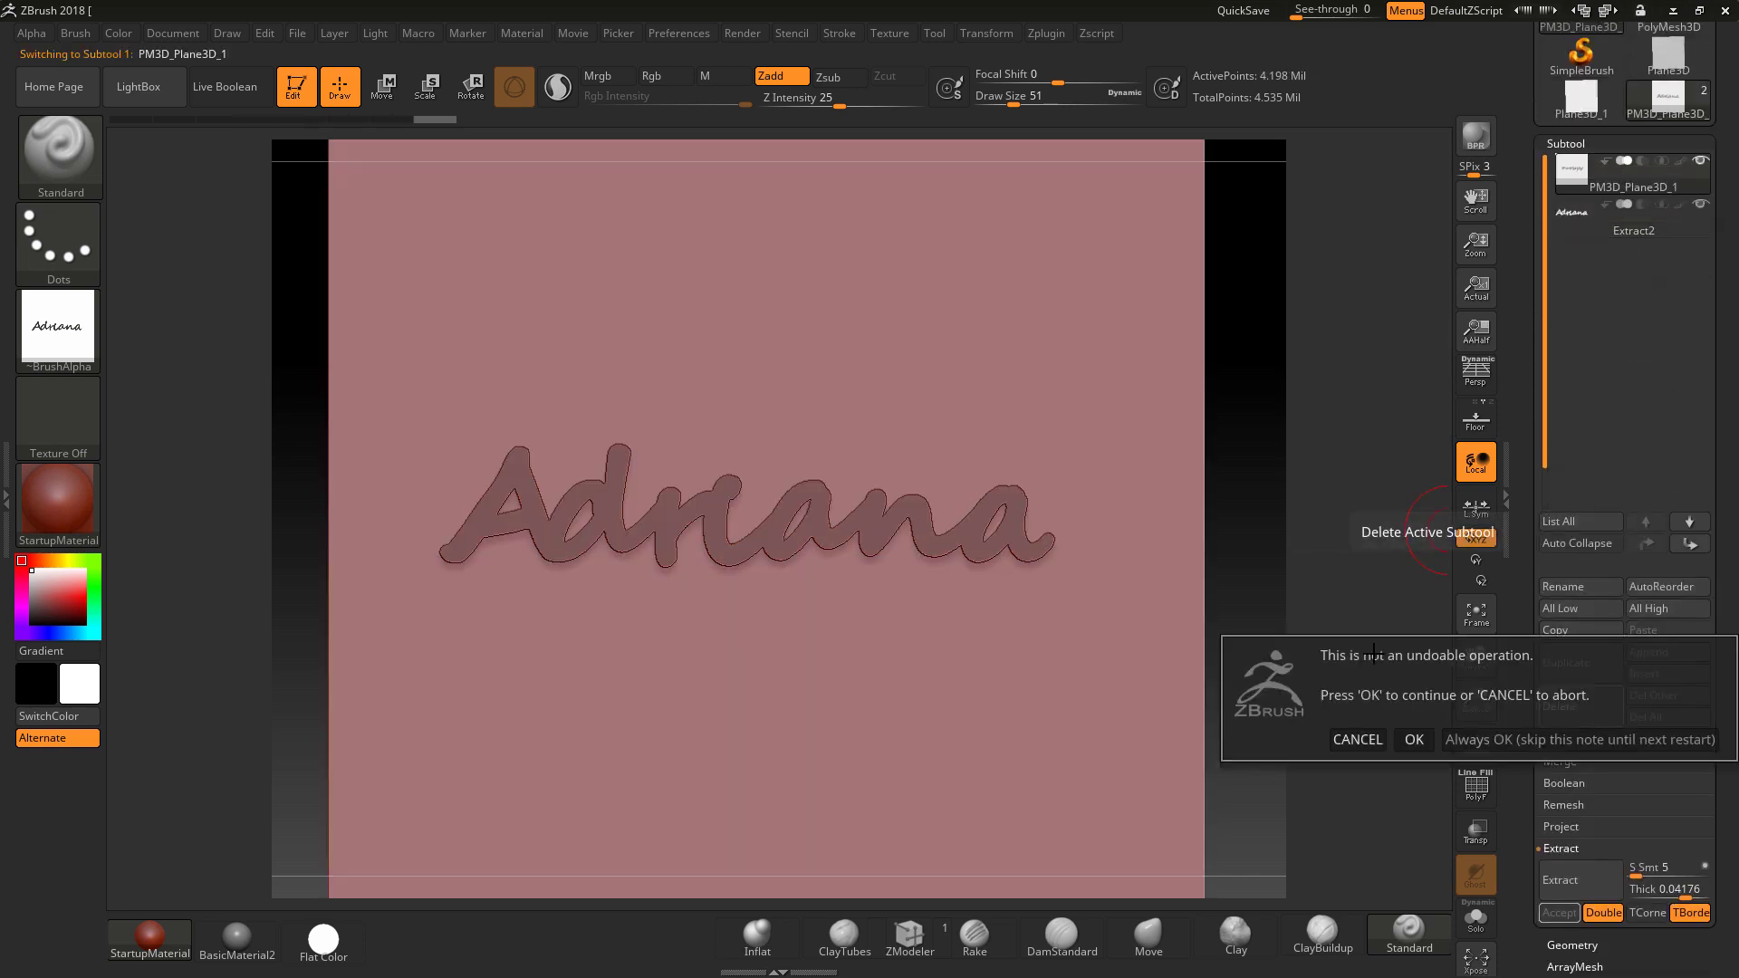
pyautogui.click(1414, 740)
# - Smooth the front, sides and back of the extracted lettering with the Smooth brush
pyautogui.moveTo(1237, 589); pyautogui.dragTo(1176, 579)
pyautogui.press('space')
pyautogui.press('shift')
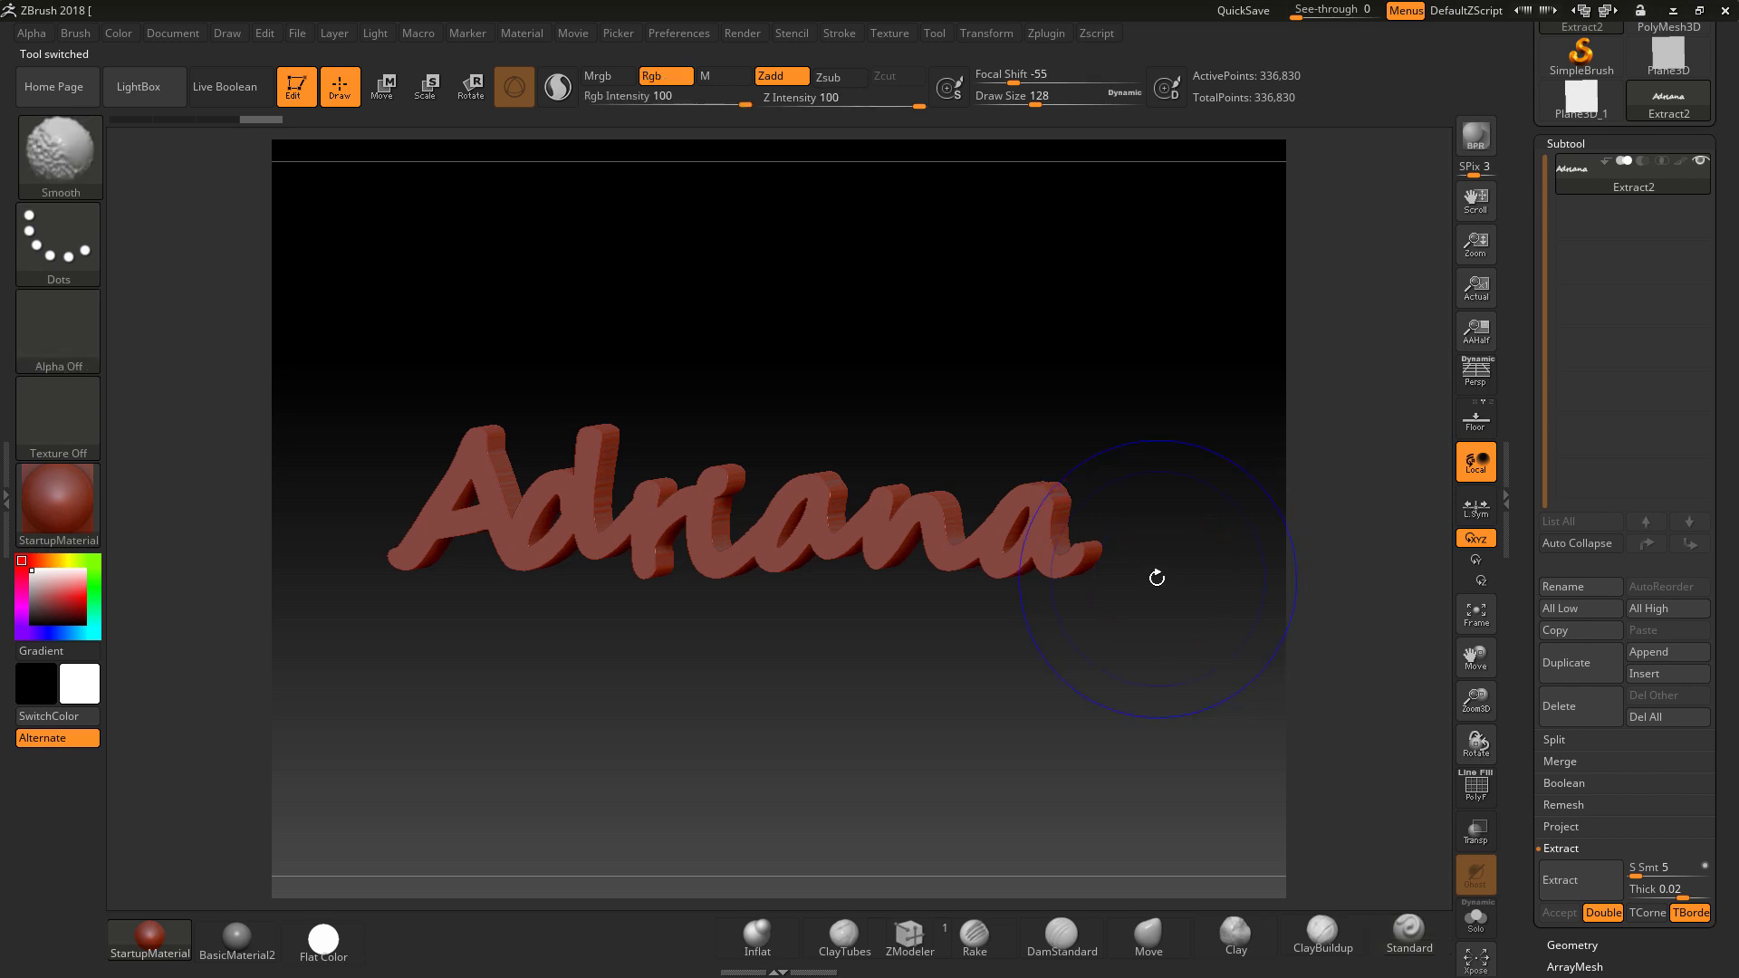
pyautogui.moveTo(1065, 541)
pyautogui.keyDown('shift'); pyautogui.mouseDown()
pyautogui.moveTo(770, 543)
pyautogui.moveTo(638, 524)
pyautogui.moveTo(385, 540)
pyautogui.mouseUp(); pyautogui.keyUp('shift')
pyautogui.moveTo(815, 668)
pyautogui.mouseDown()
pyautogui.moveTo(991, 665)
pyautogui.moveTo(904, 674)
pyautogui.mouseUp()
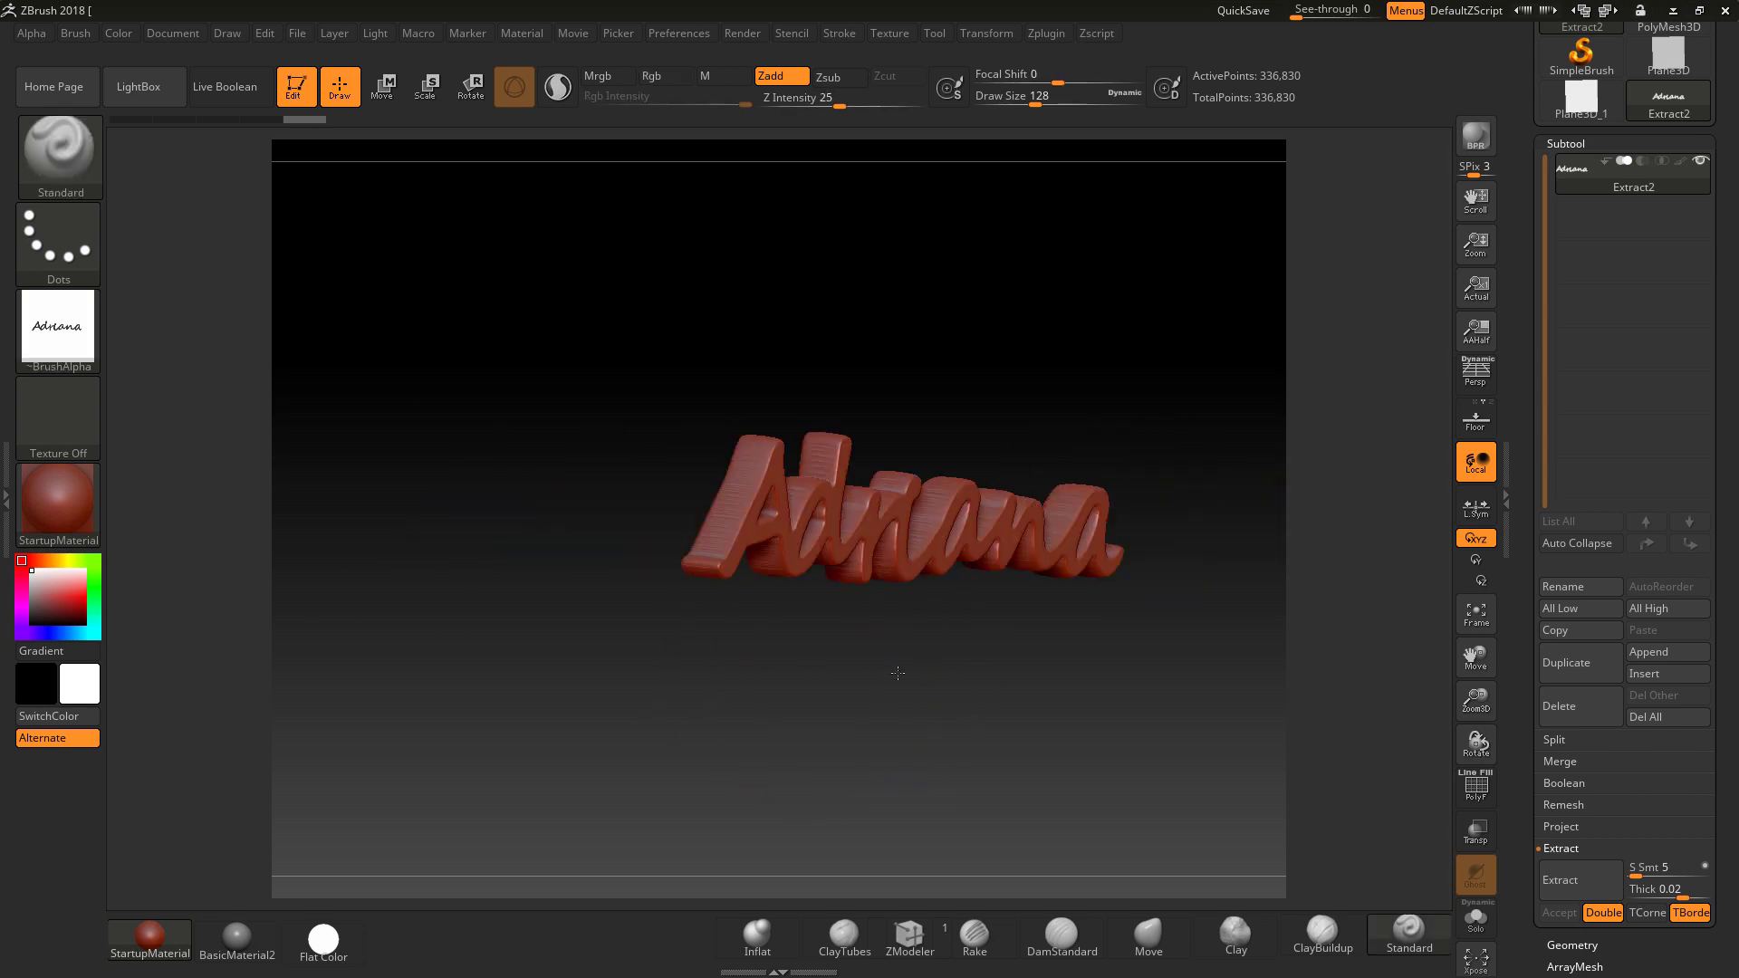
pyautogui.press('shift')
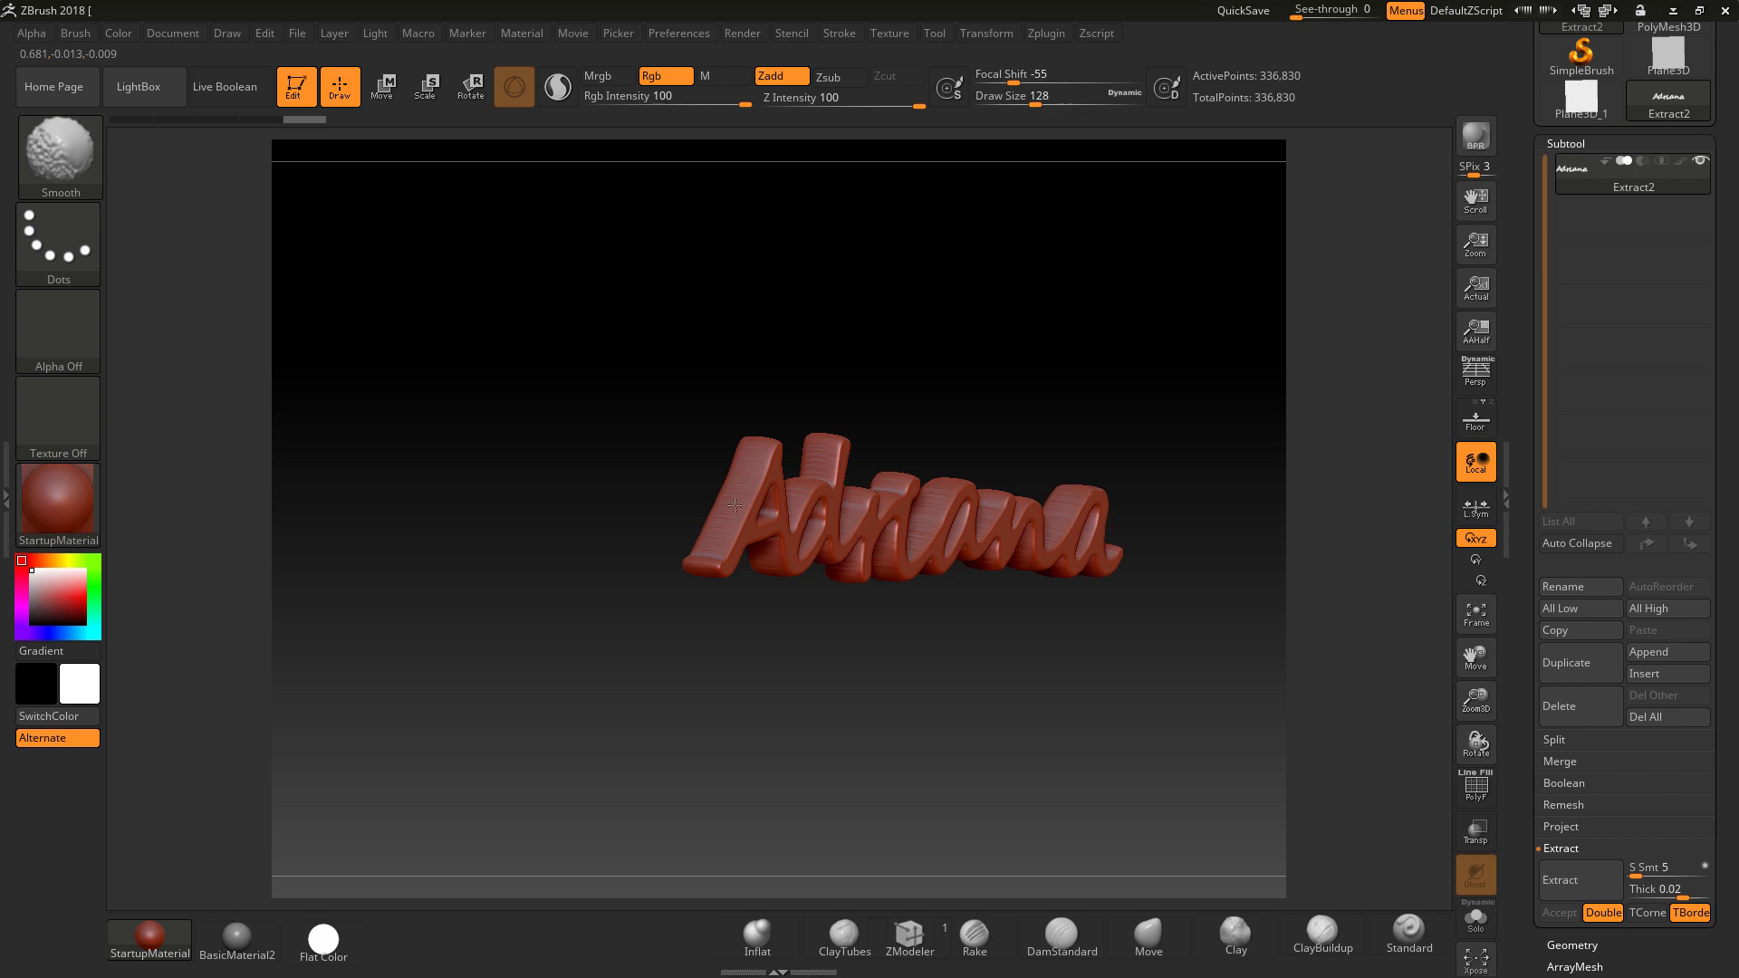
pyautogui.moveTo(978, 610)
pyautogui.mouseDown()
pyautogui.moveTo(867, 646)
pyautogui.moveTo(698, 610)
pyautogui.mouseUp()
pyautogui.press('shift')
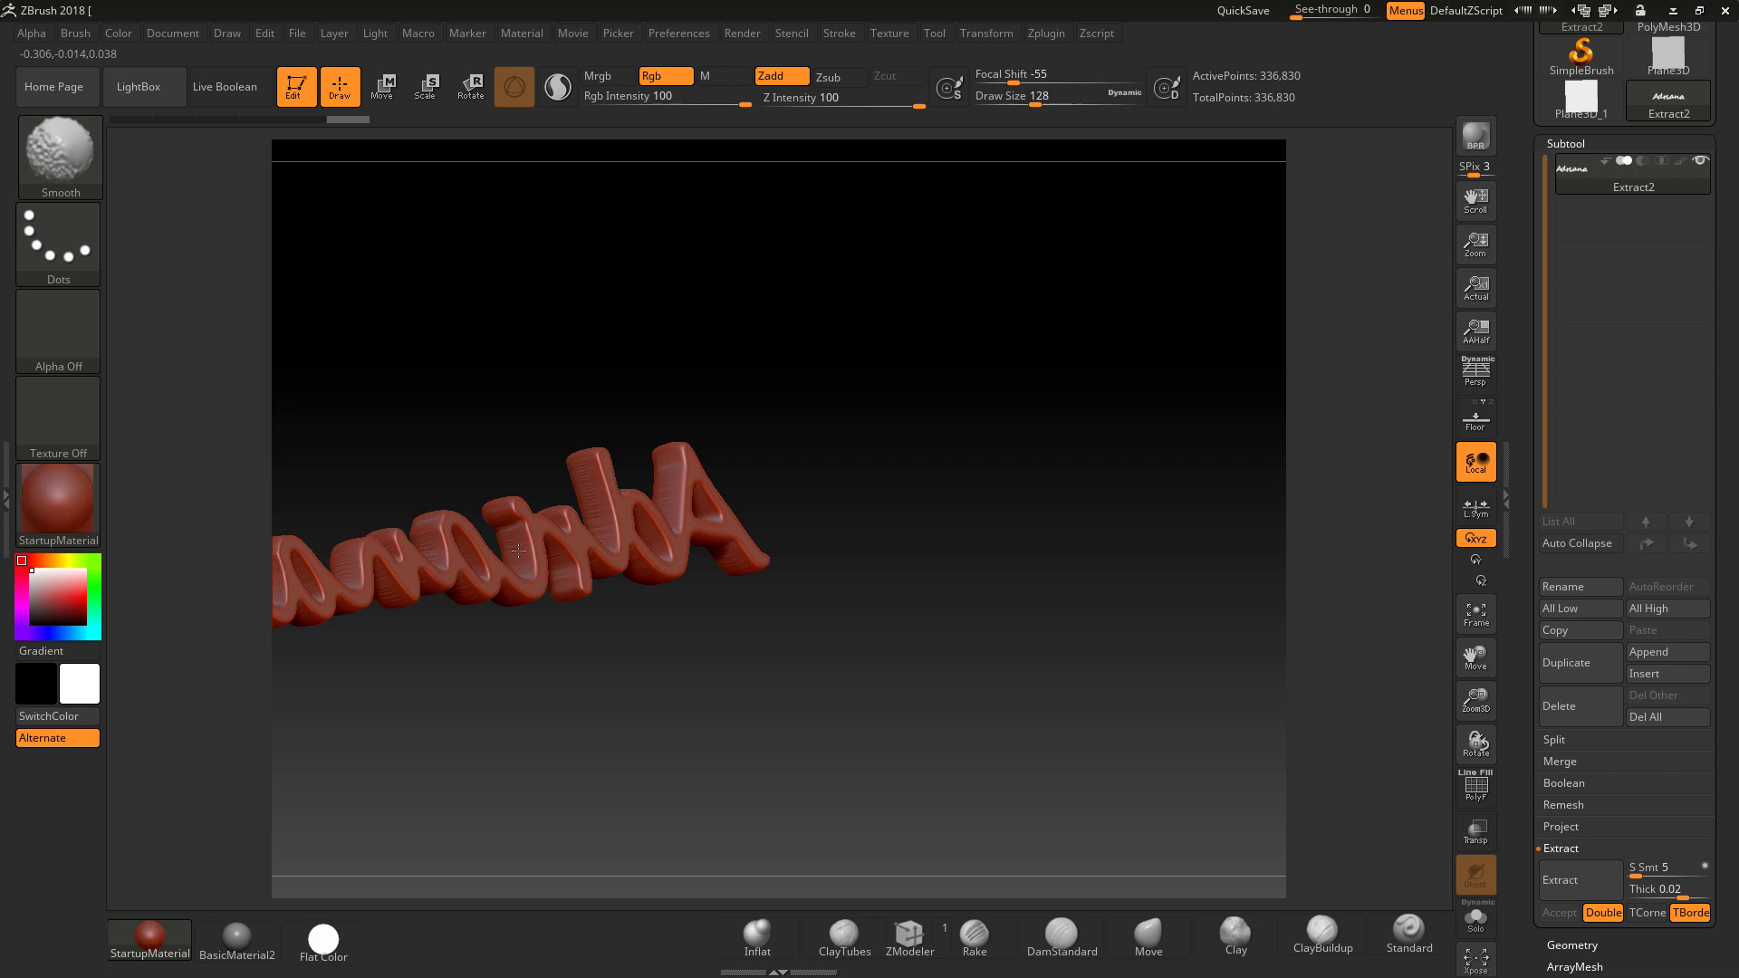
pyautogui.moveTo(636, 665); pyautogui.dragTo(819, 664)
pyautogui.moveTo(729, 632)
pyautogui.keyDown('alt'); pyautogui.mouseDown()
pyautogui.moveTo(1273, 596)
pyautogui.moveTo(1251, 628)
pyautogui.mouseUp(); pyautogui.keyUp('alt')
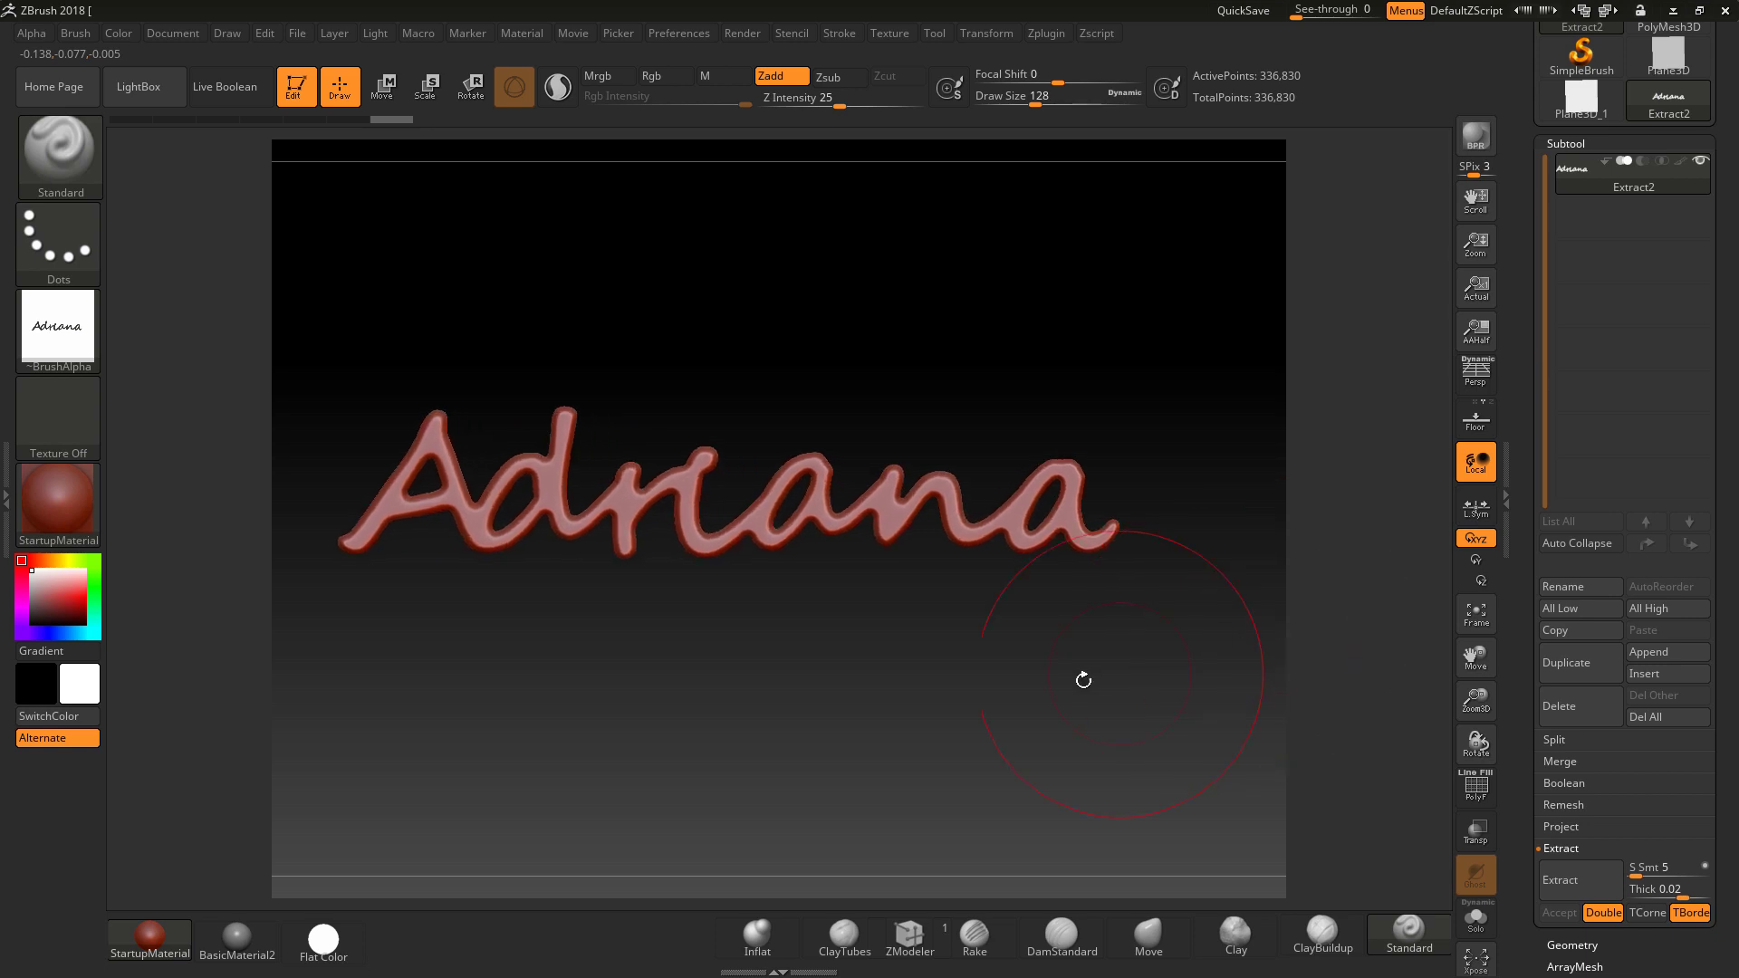
# - Subdivide the lettering mesh once with Divide and smooth its surface further with the Smooth brush
pyautogui.press('ctrl')
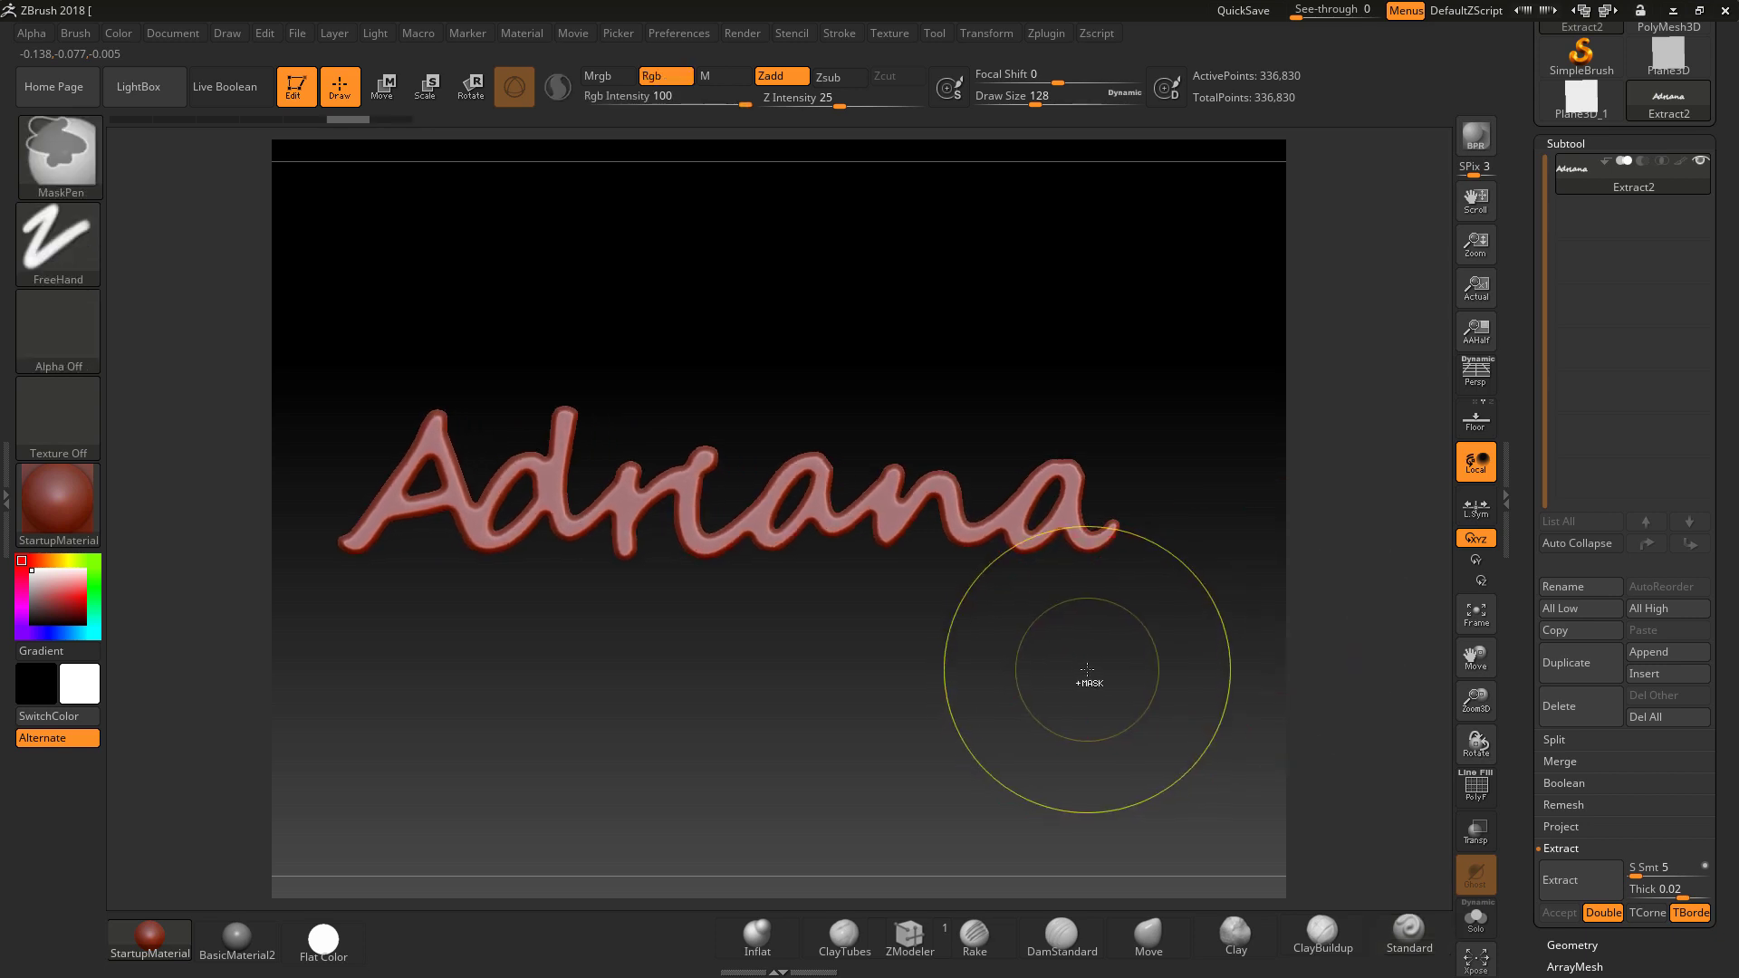
pyautogui.moveTo(1041, 696)
pyautogui.mouseDown()
pyautogui.moveTo(1049, 725)
pyautogui.moveTo(1034, 698)
pyautogui.mouseUp()
pyautogui.keyDown('alt'); pyautogui.moveTo(1152, 668); pyautogui.dragTo(1176, 665); pyautogui.keyUp('alt')
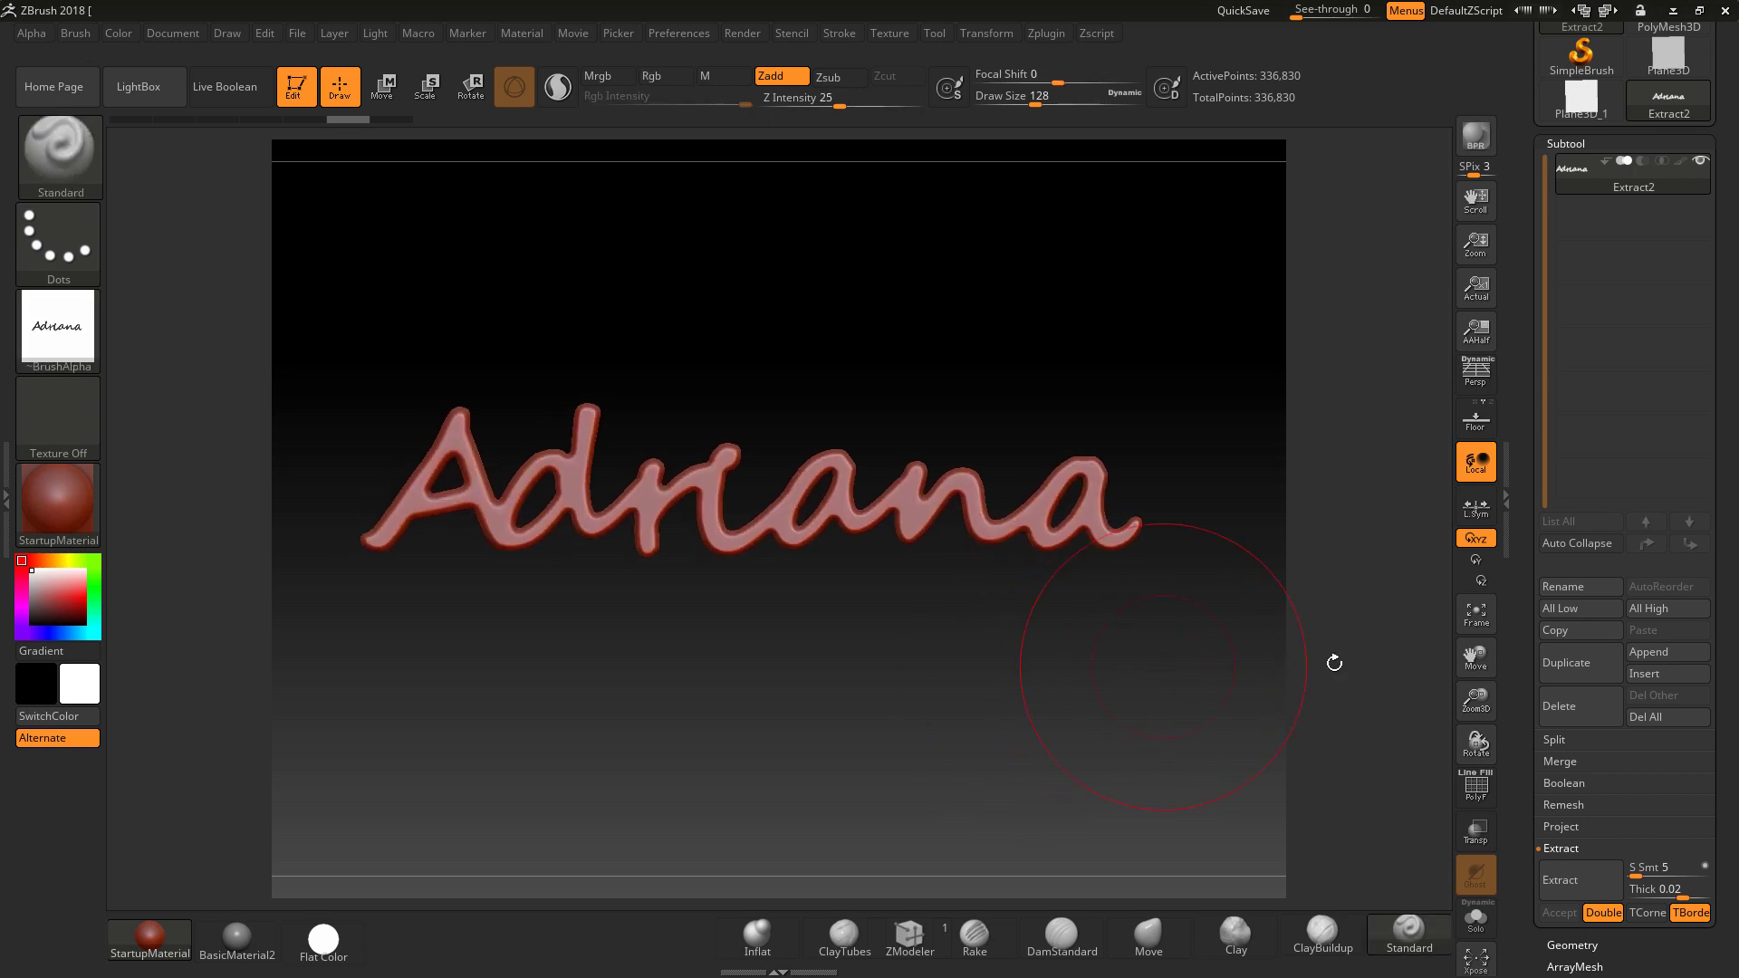
pyautogui.scroll(-1, 1726, 698)
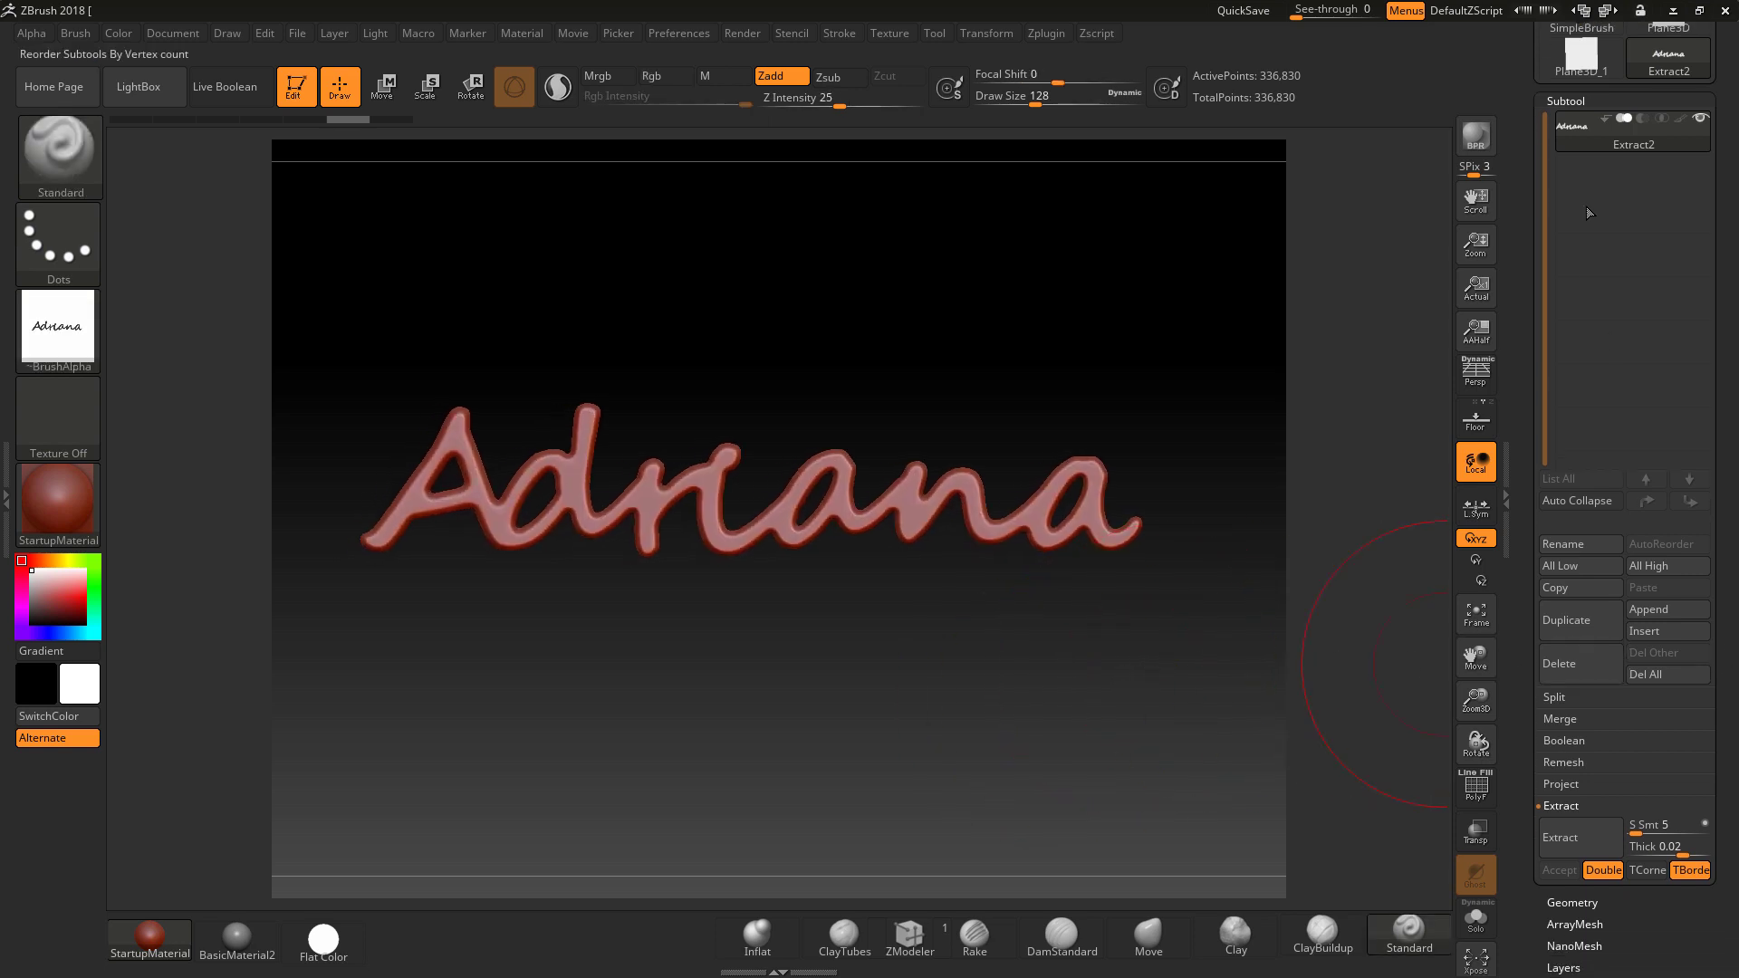
pyautogui.moveTo(1578, 132)
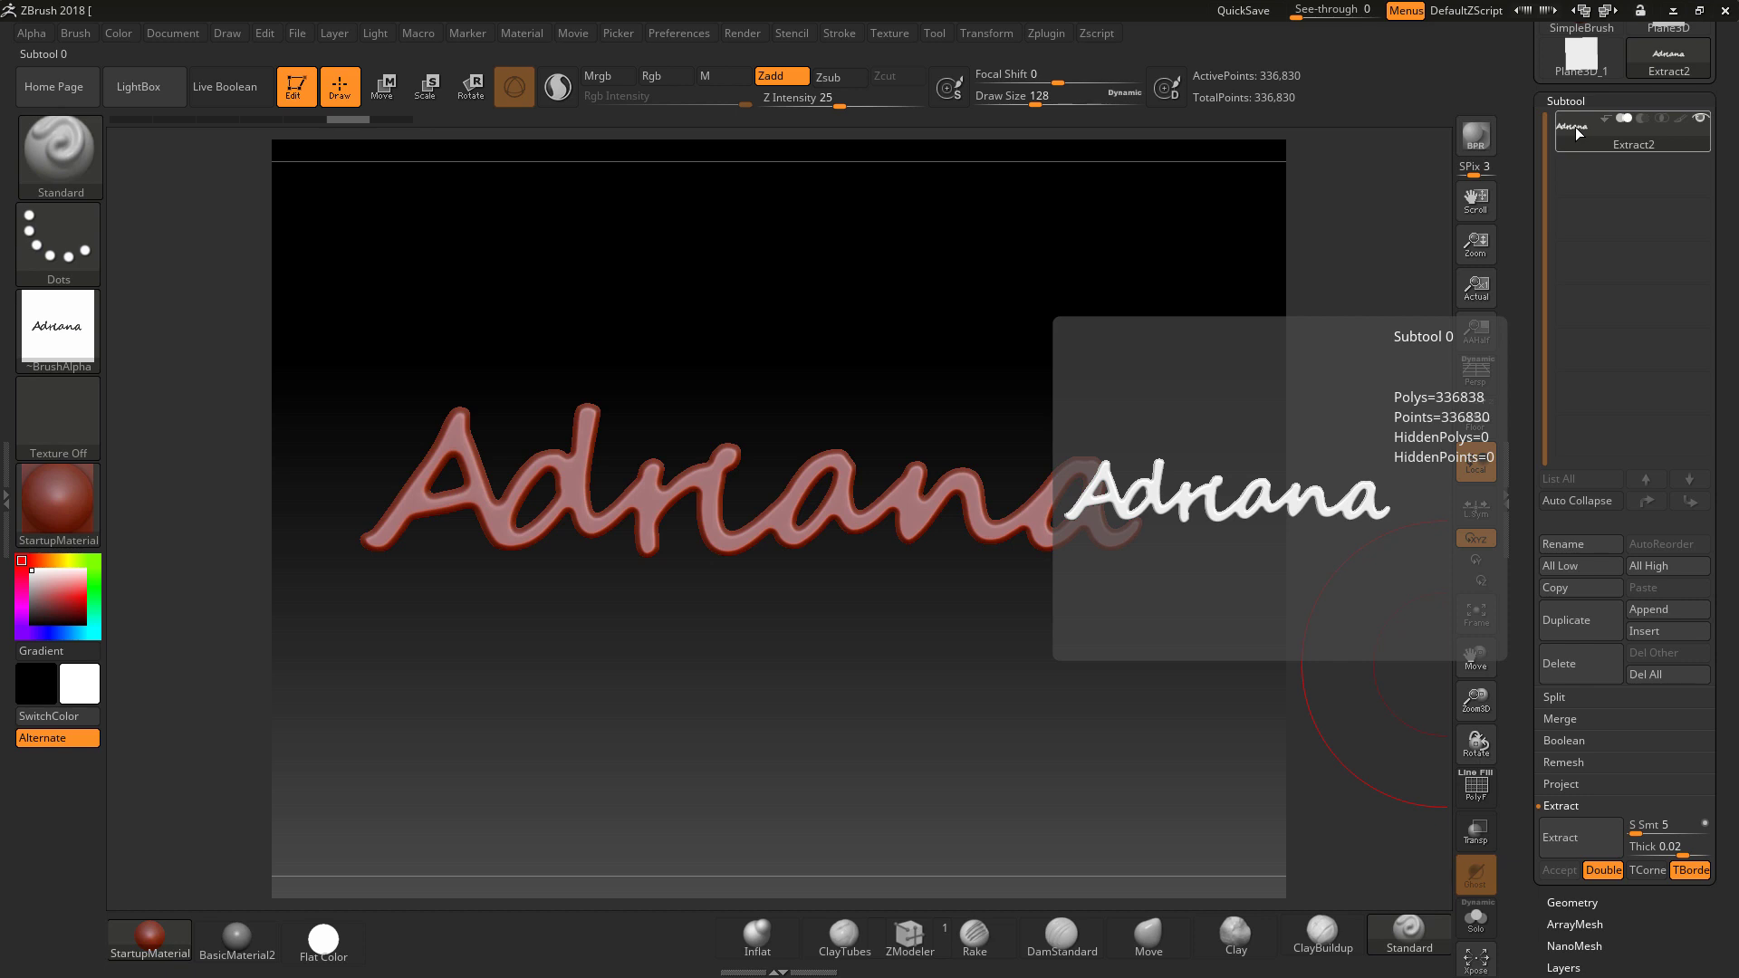
pyautogui.scroll(-5, 1728, 590)
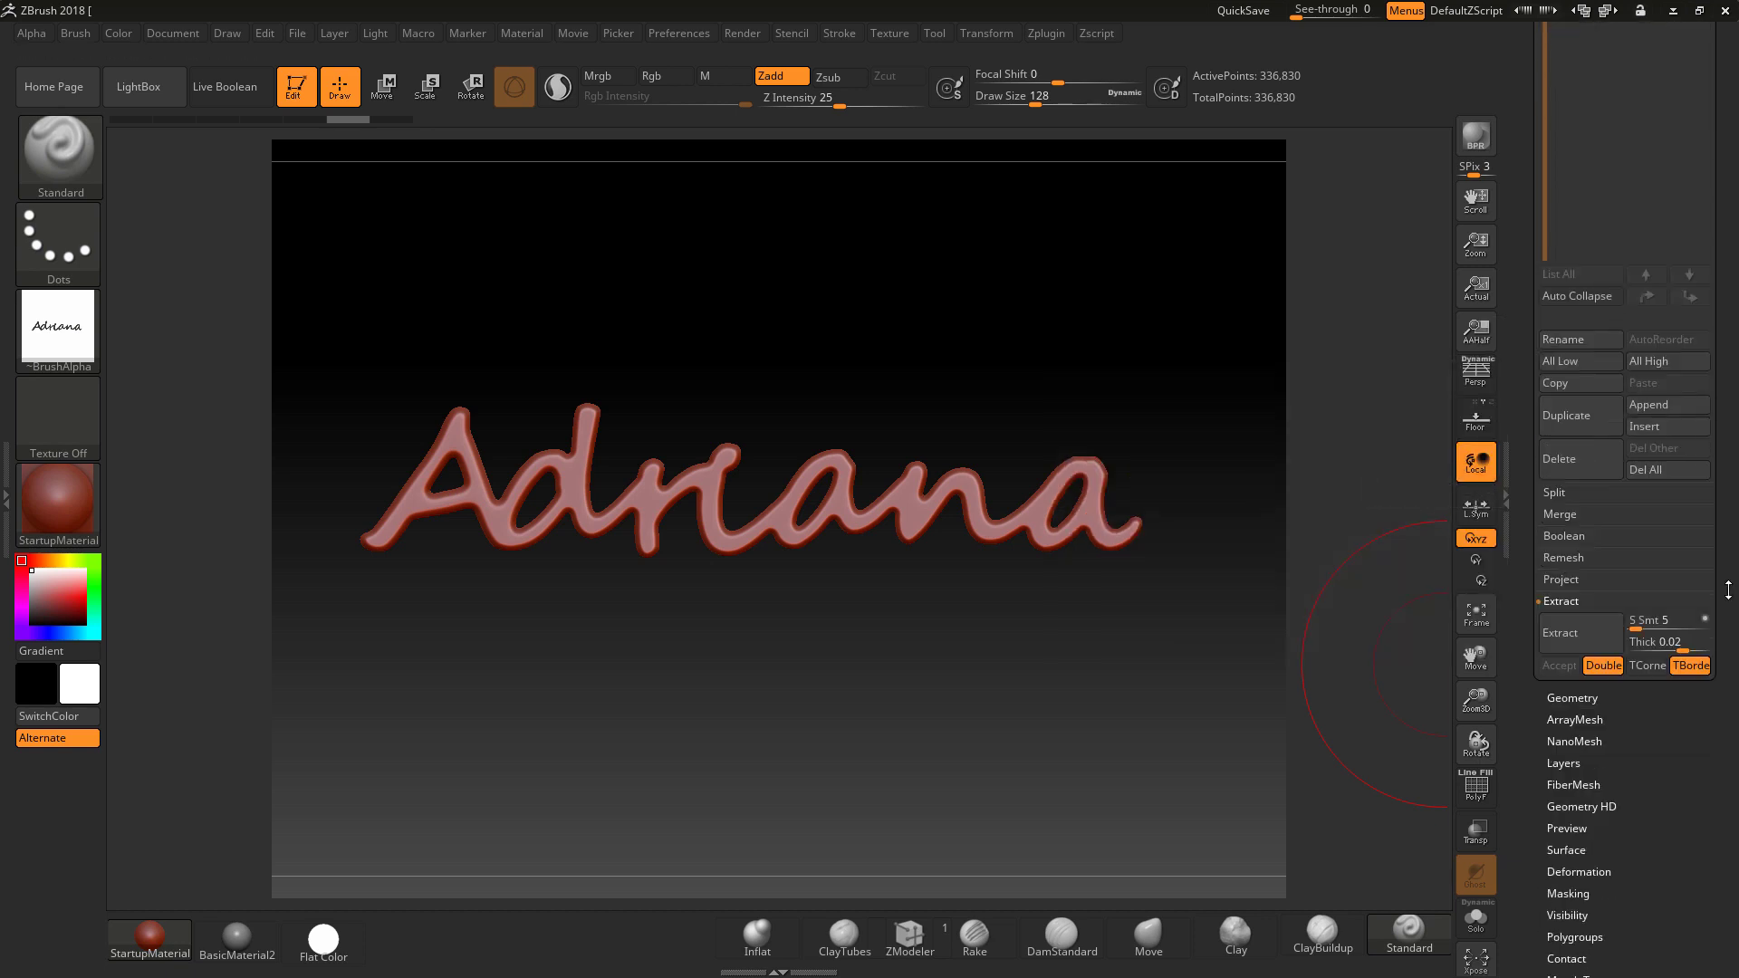
pyautogui.click(1577, 697)
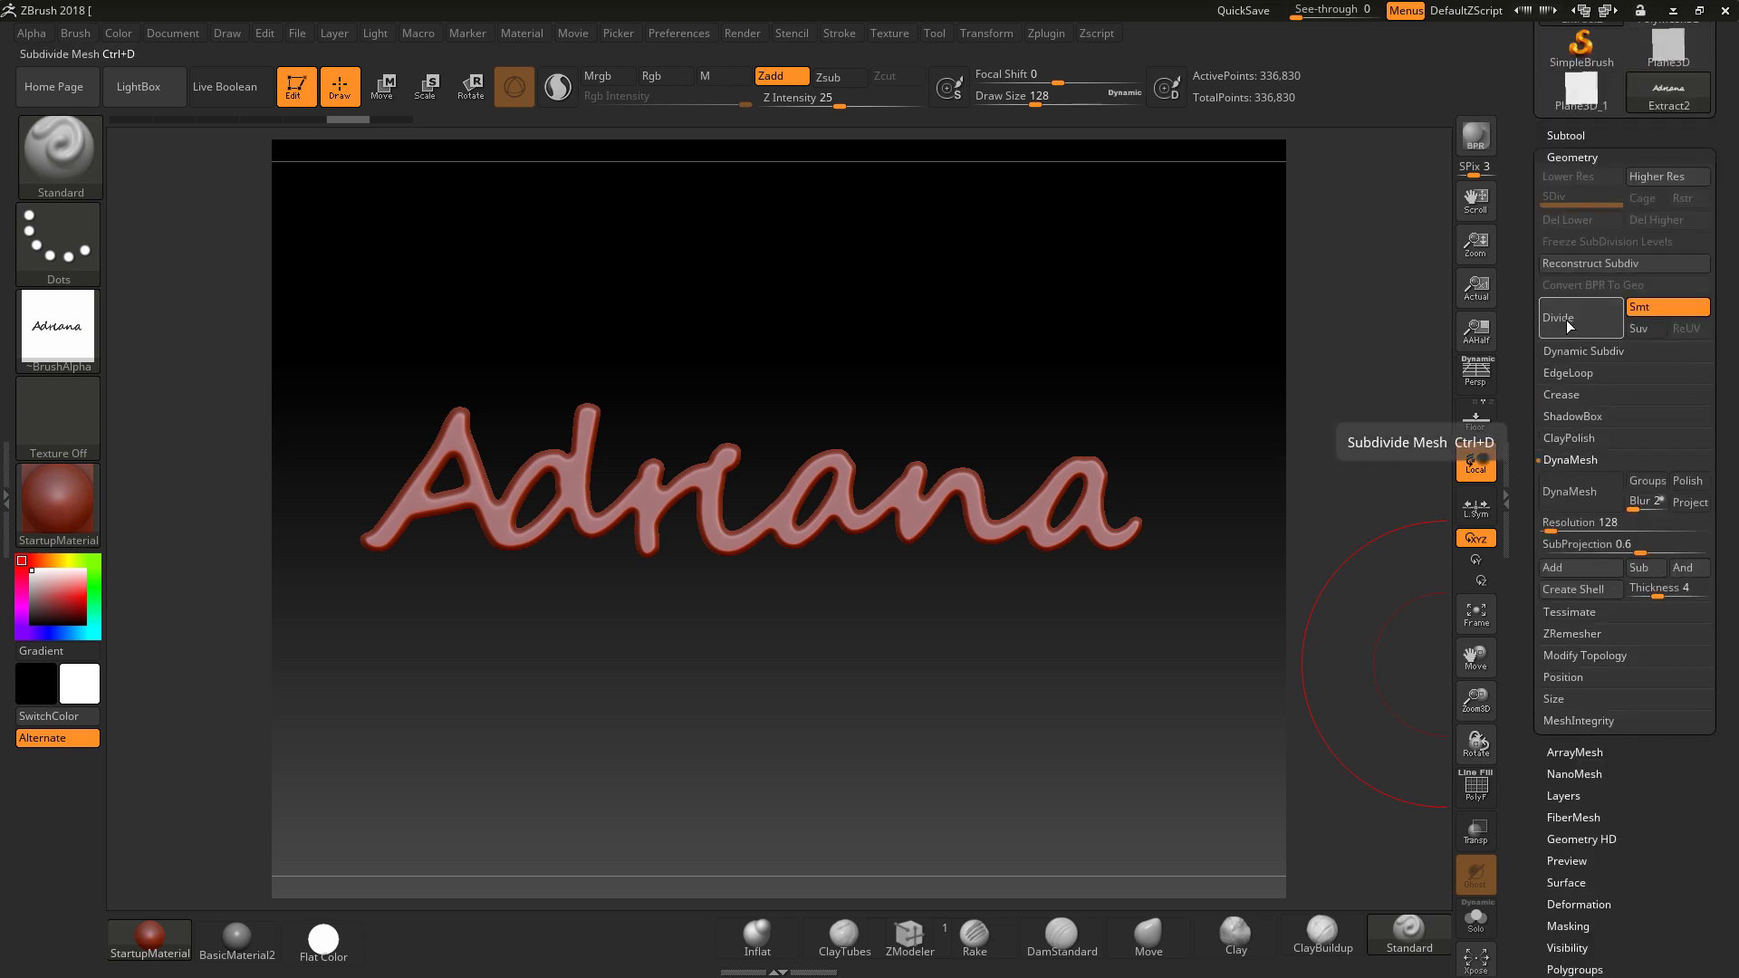
pyautogui.click(1568, 319)
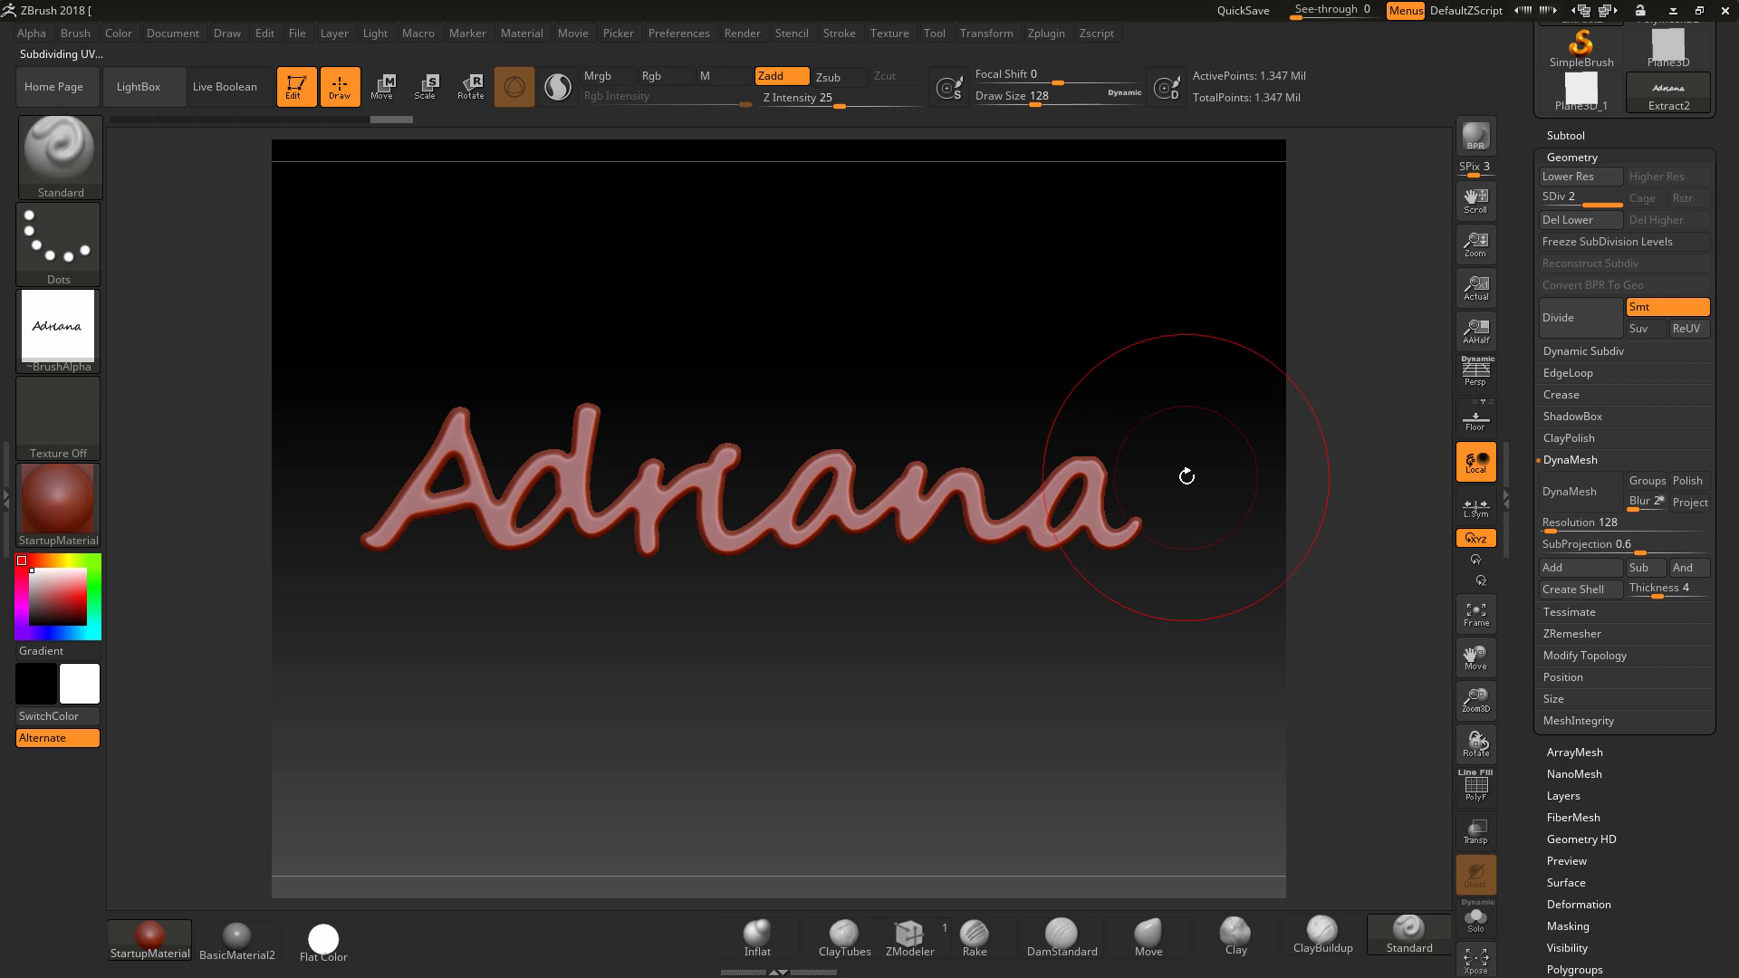
pyautogui.moveTo(1189, 458); pyautogui.dragTo(1184, 508)
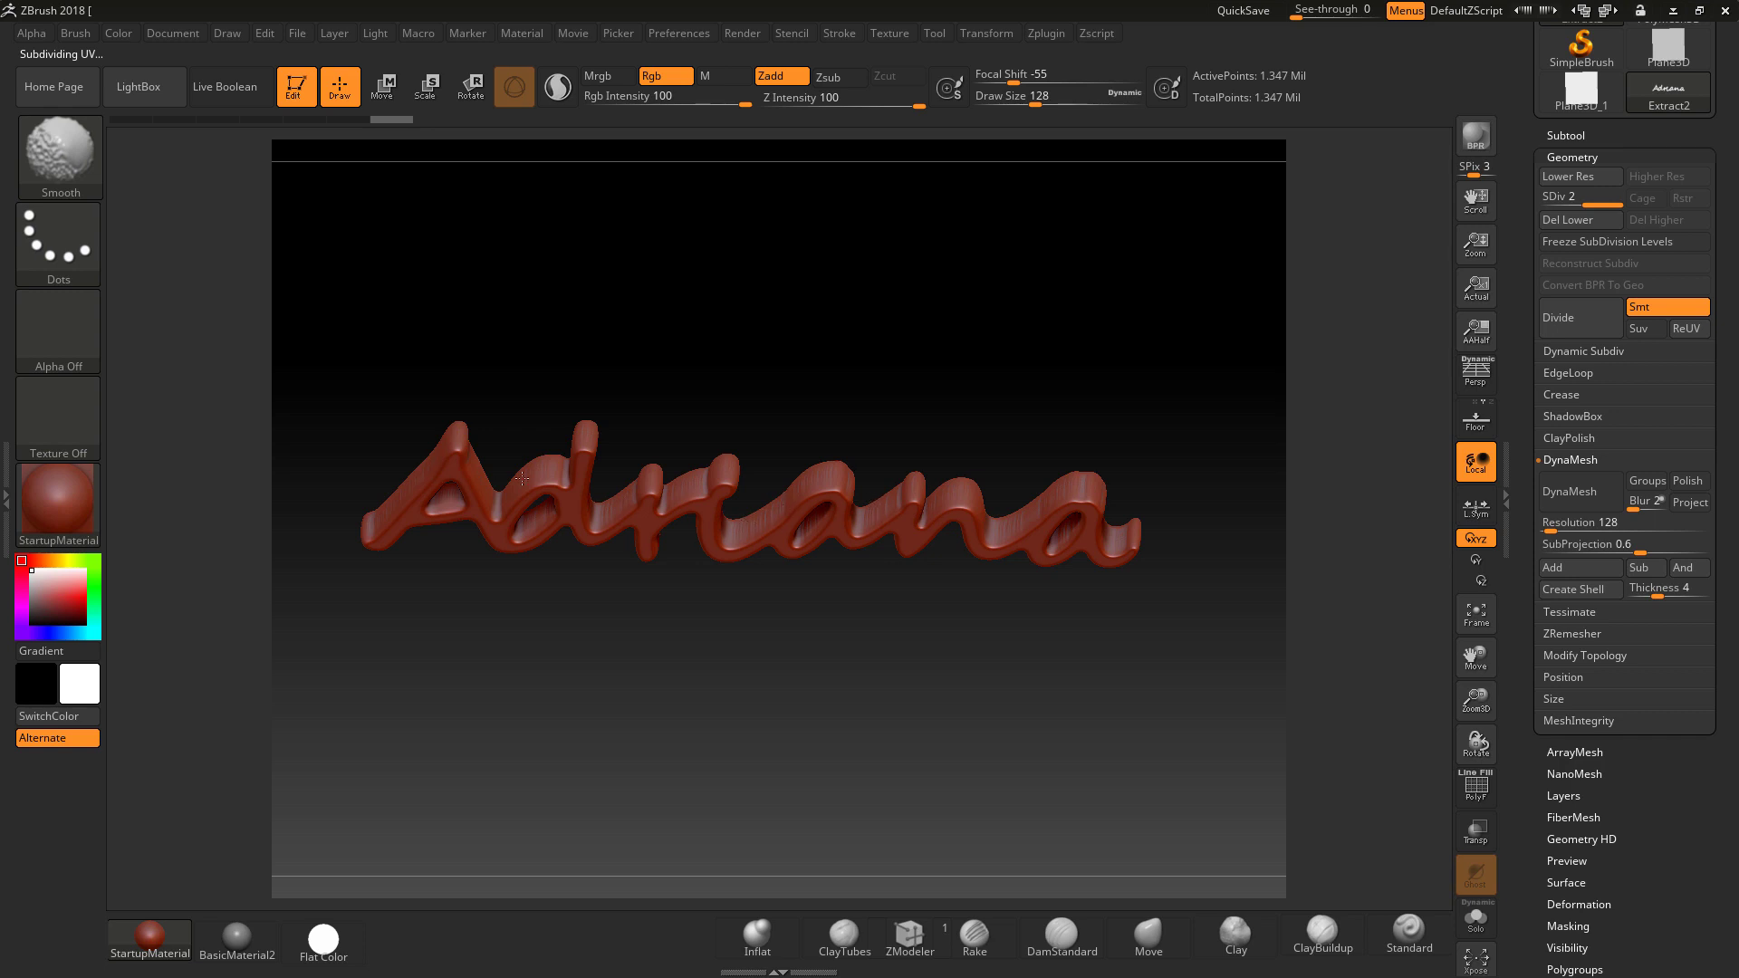
pyautogui.moveTo(1211, 622)
pyautogui.keyDown('shift'); pyautogui.mouseDown()
pyautogui.moveTo(1177, 489)
pyautogui.moveTo(1215, 507)
pyautogui.mouseUp(); pyautogui.keyUp('shift')
# - Apply the Chrome BrightBlueTint material to the lettering and change its Col modifier colour to a desaturated blue-grey
pyautogui.click(53, 497)
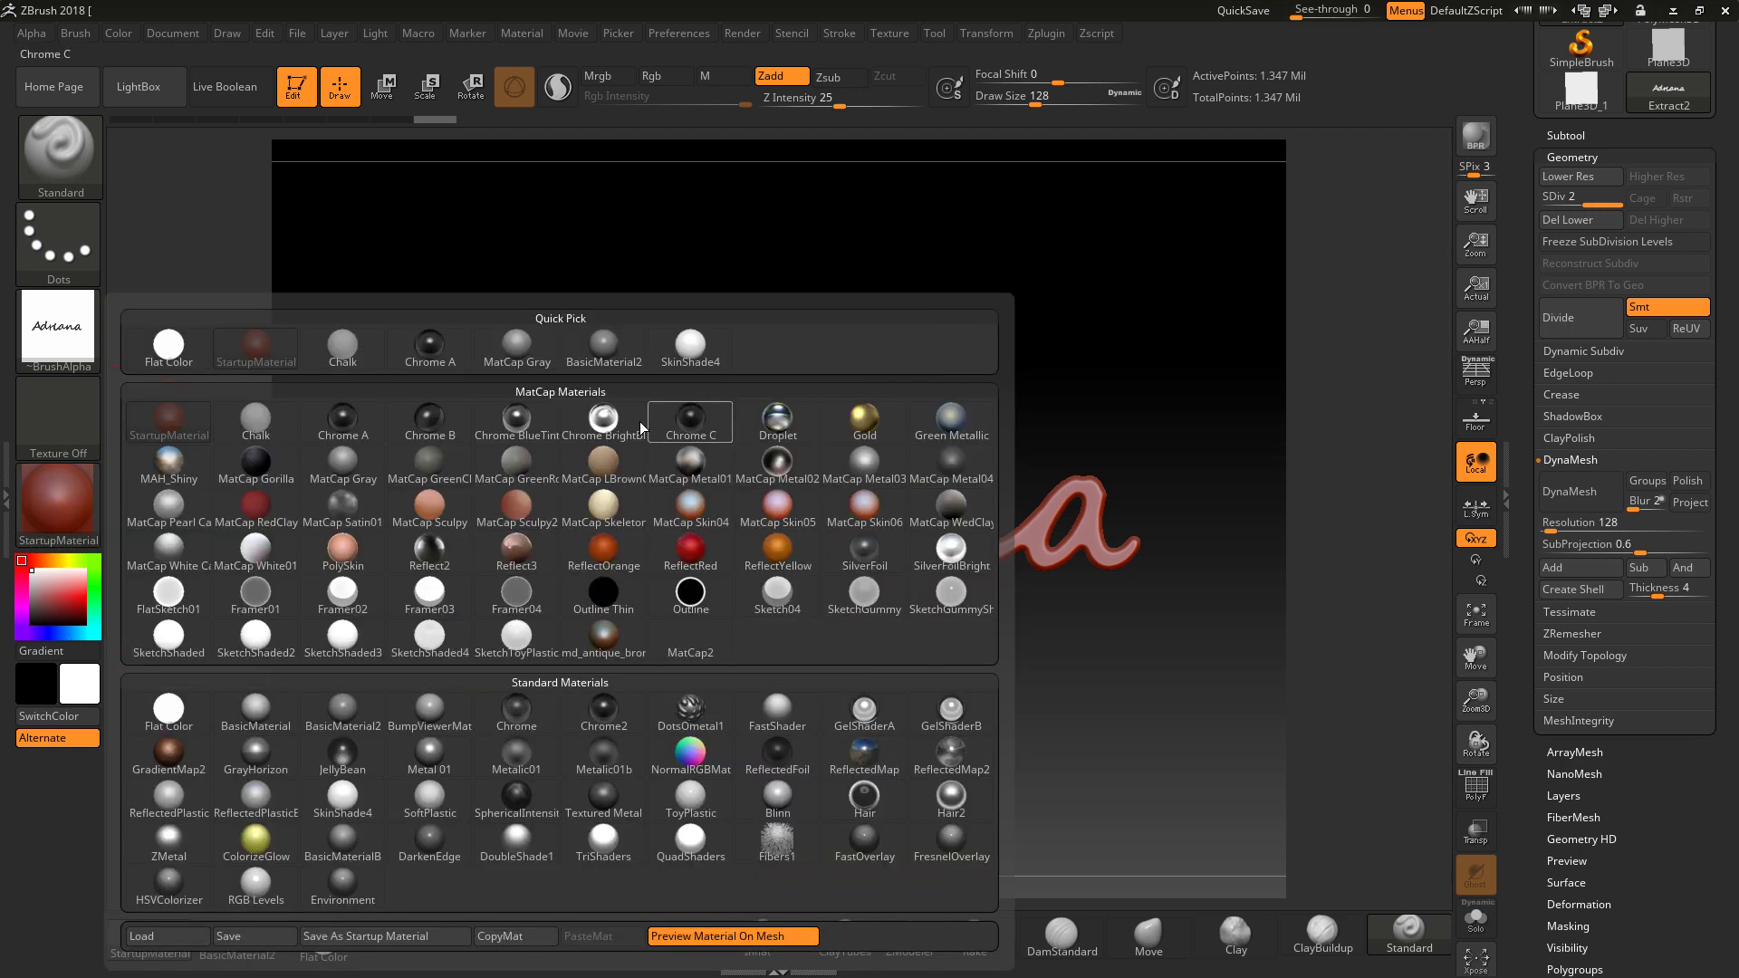
pyautogui.click(605, 422)
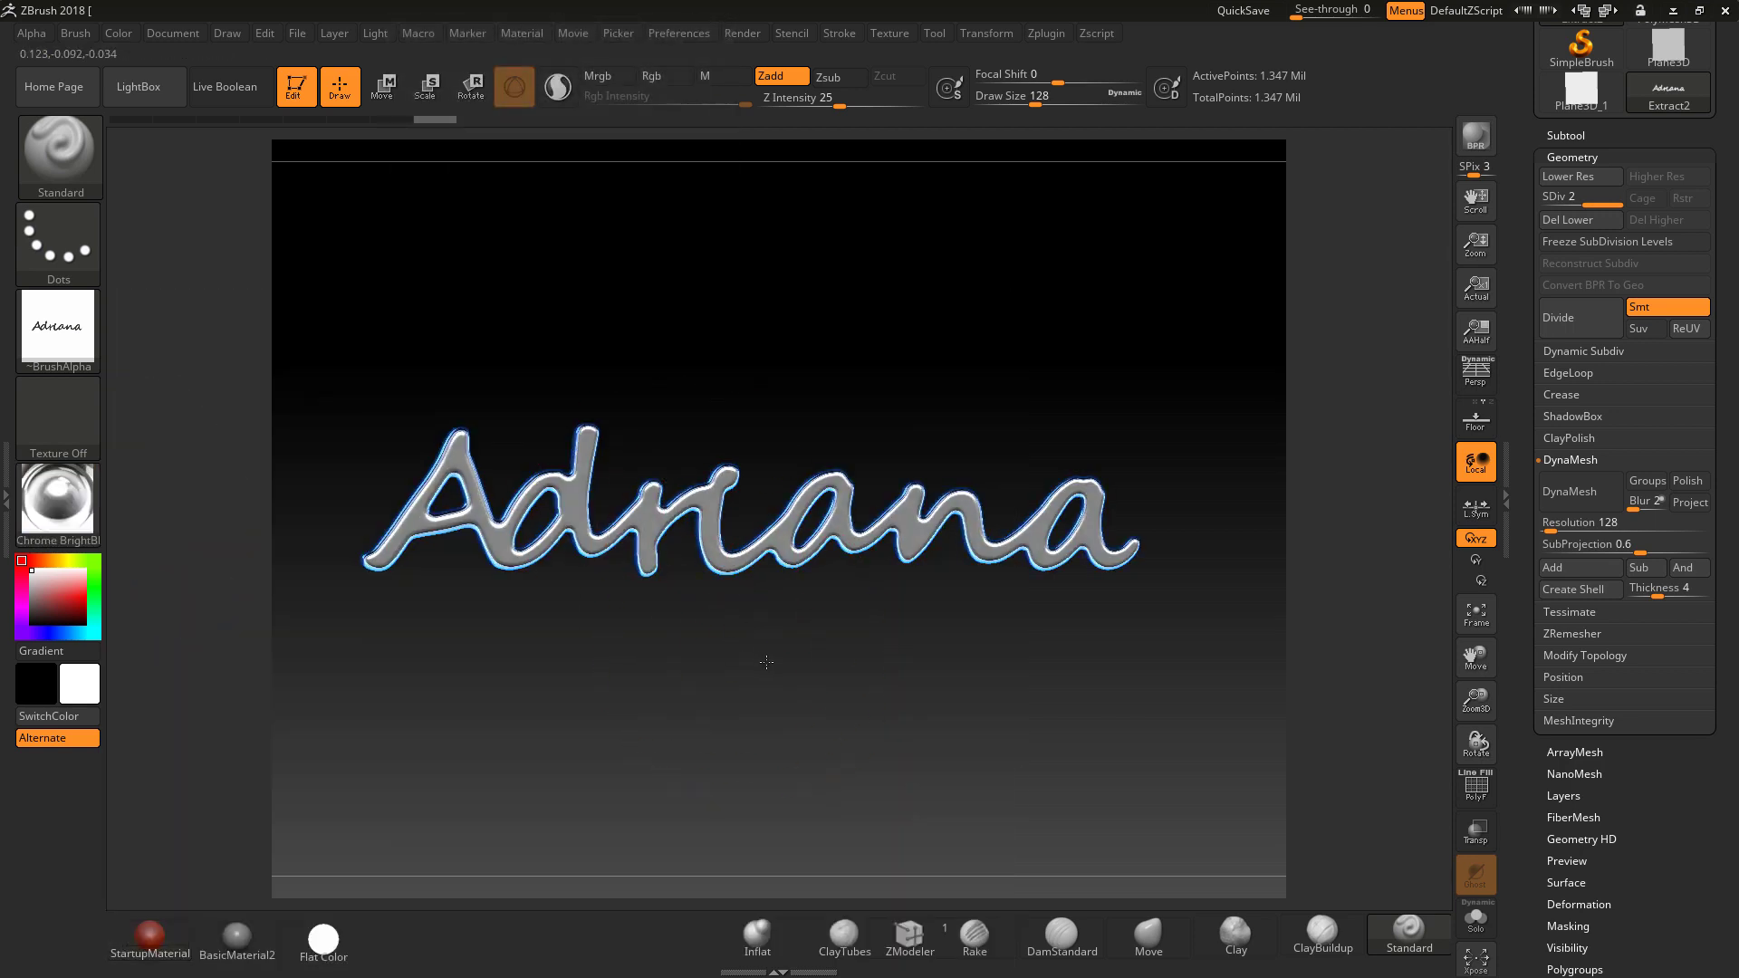
pyautogui.click(531, 34)
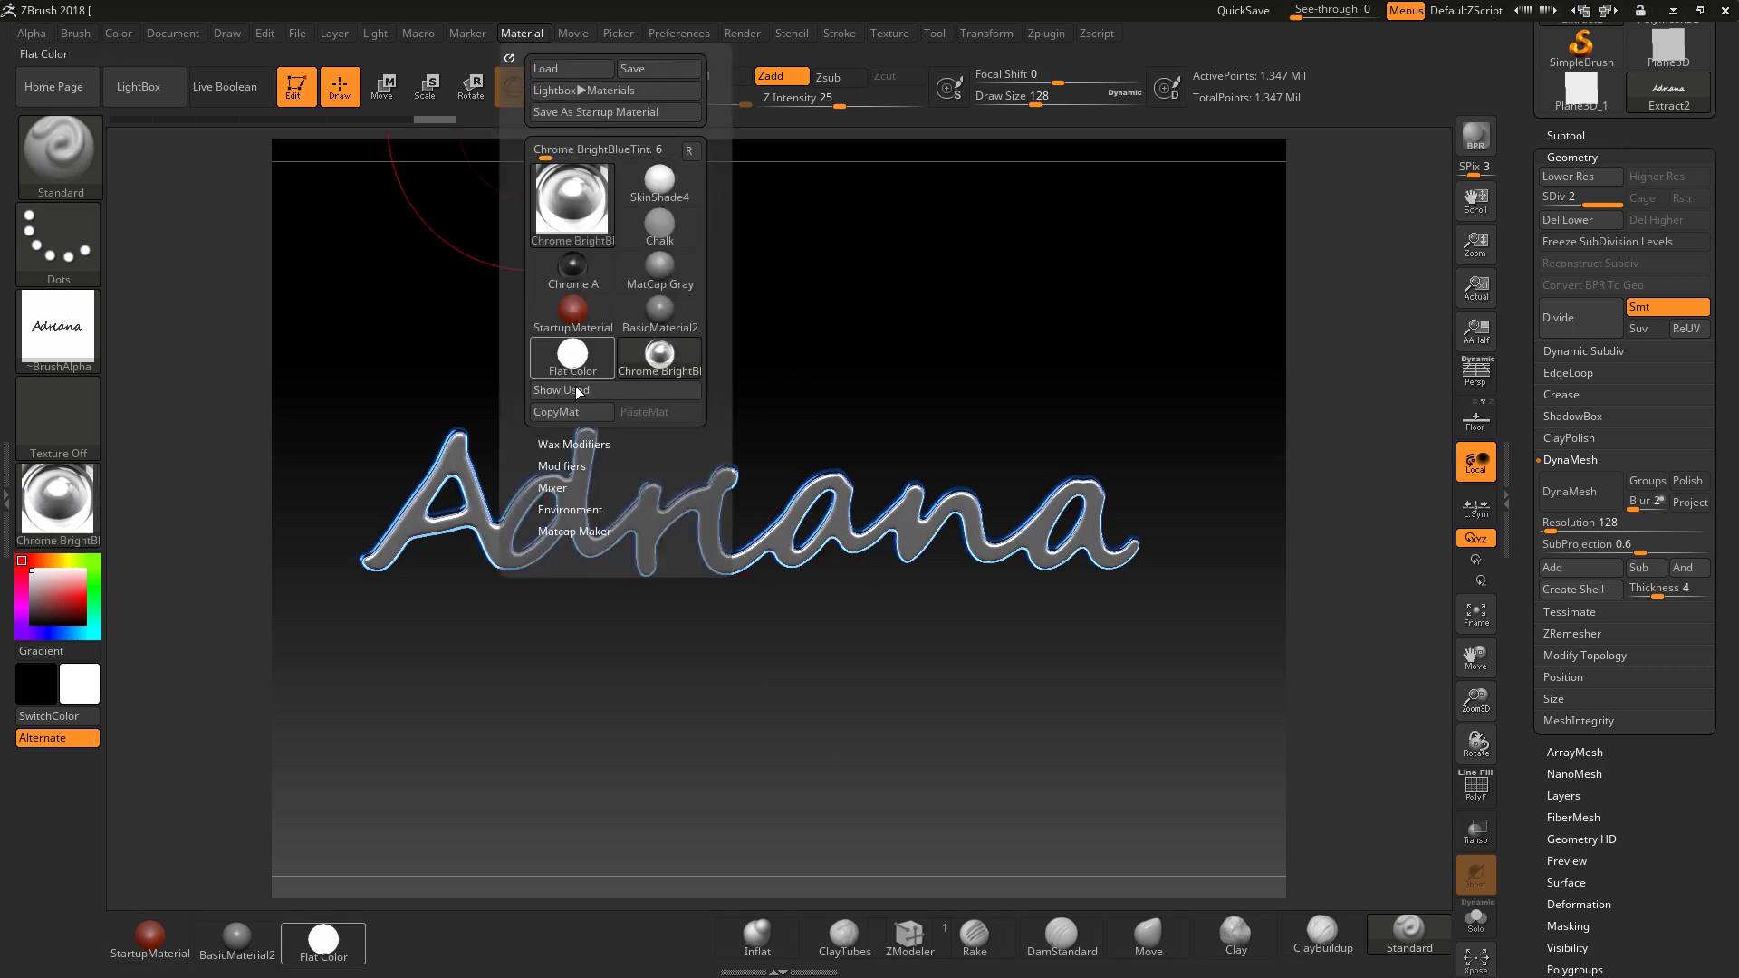
pyautogui.click(562, 466)
pyautogui.scroll(-5, 667, 450)
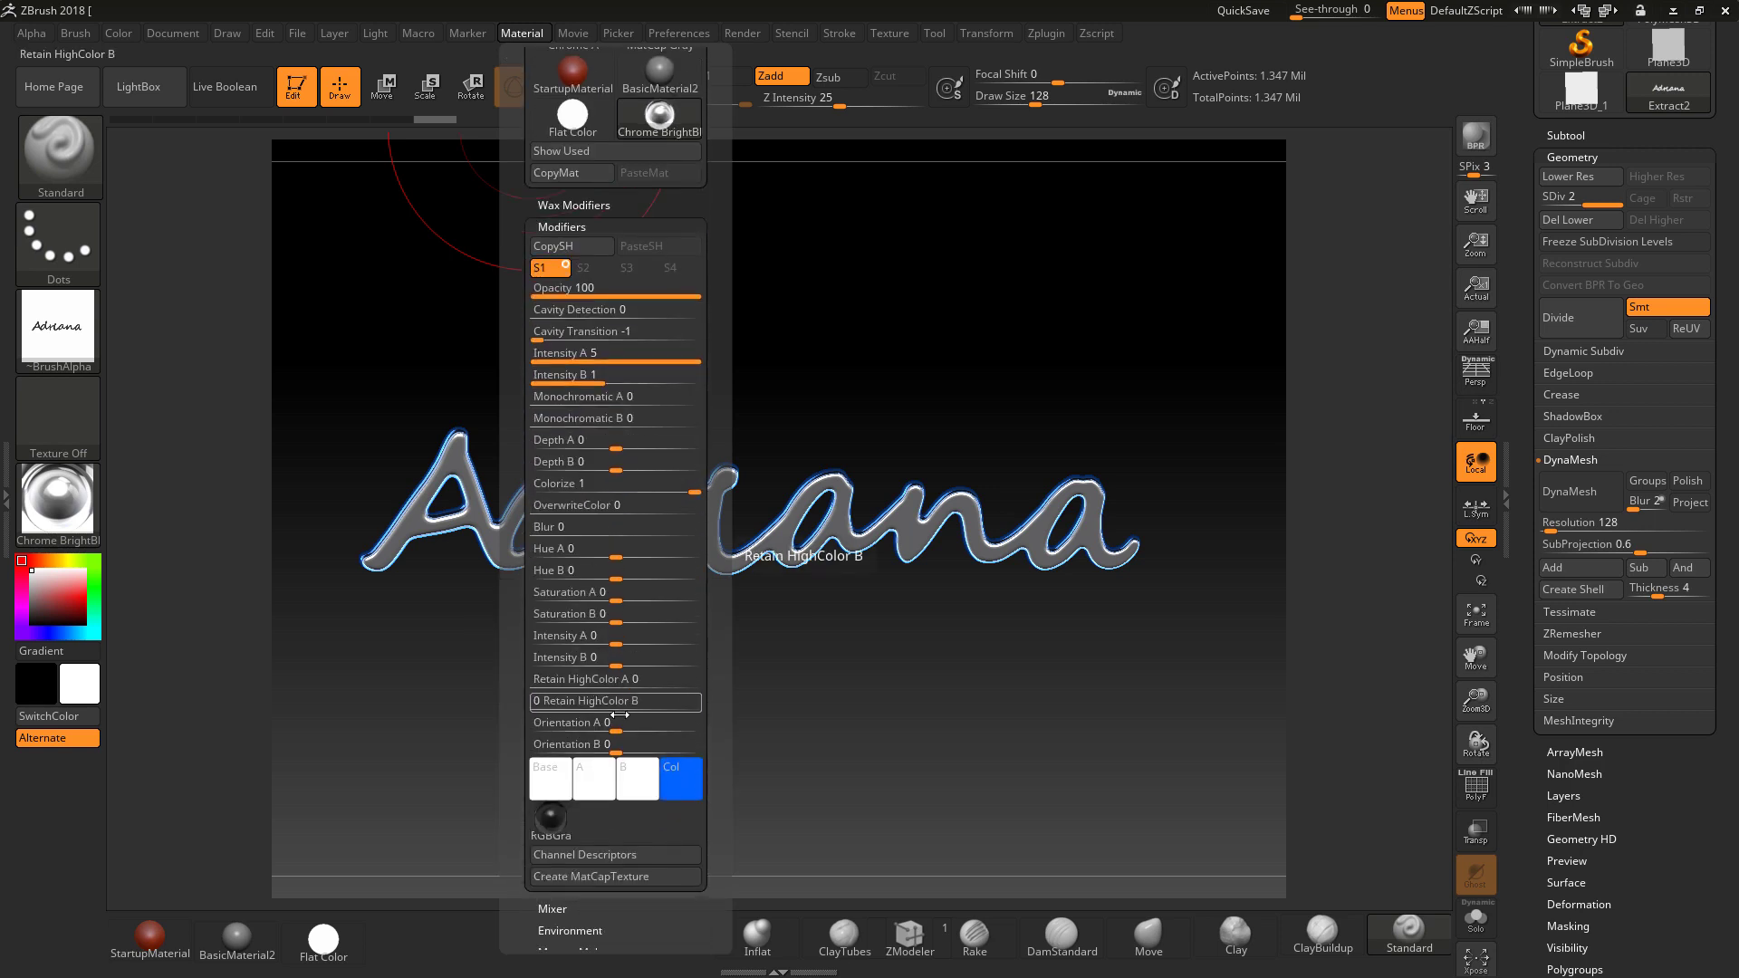
pyautogui.click(684, 781)
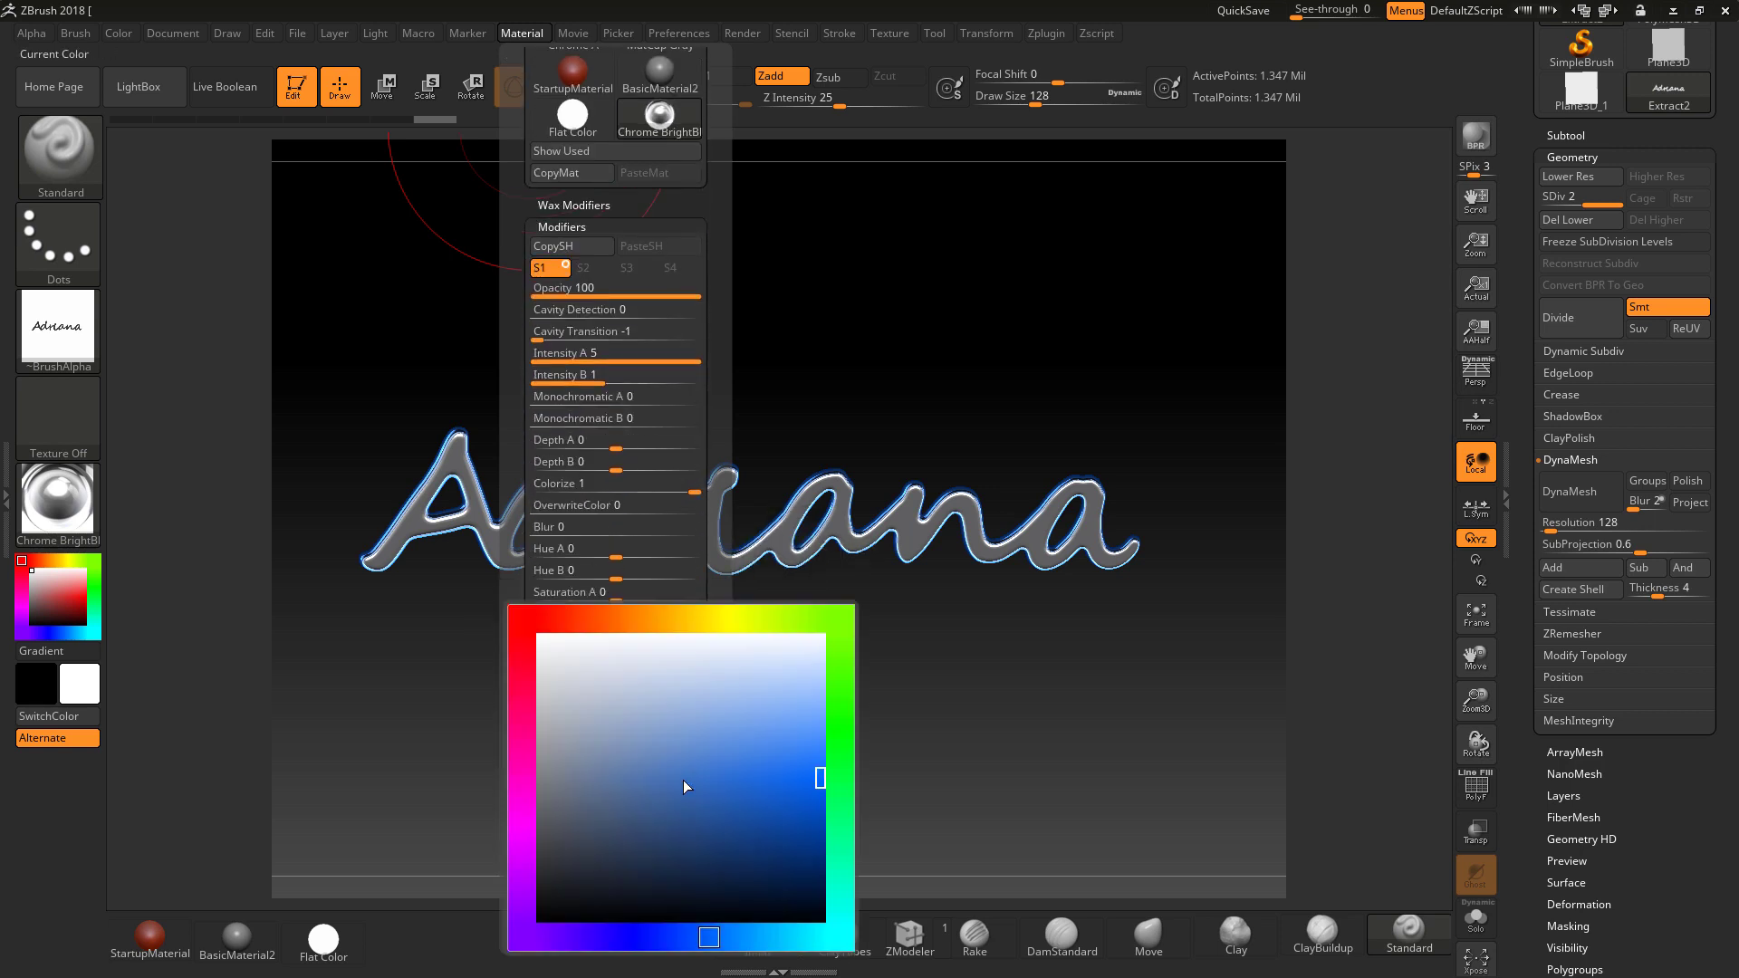
pyautogui.click(570, 749)
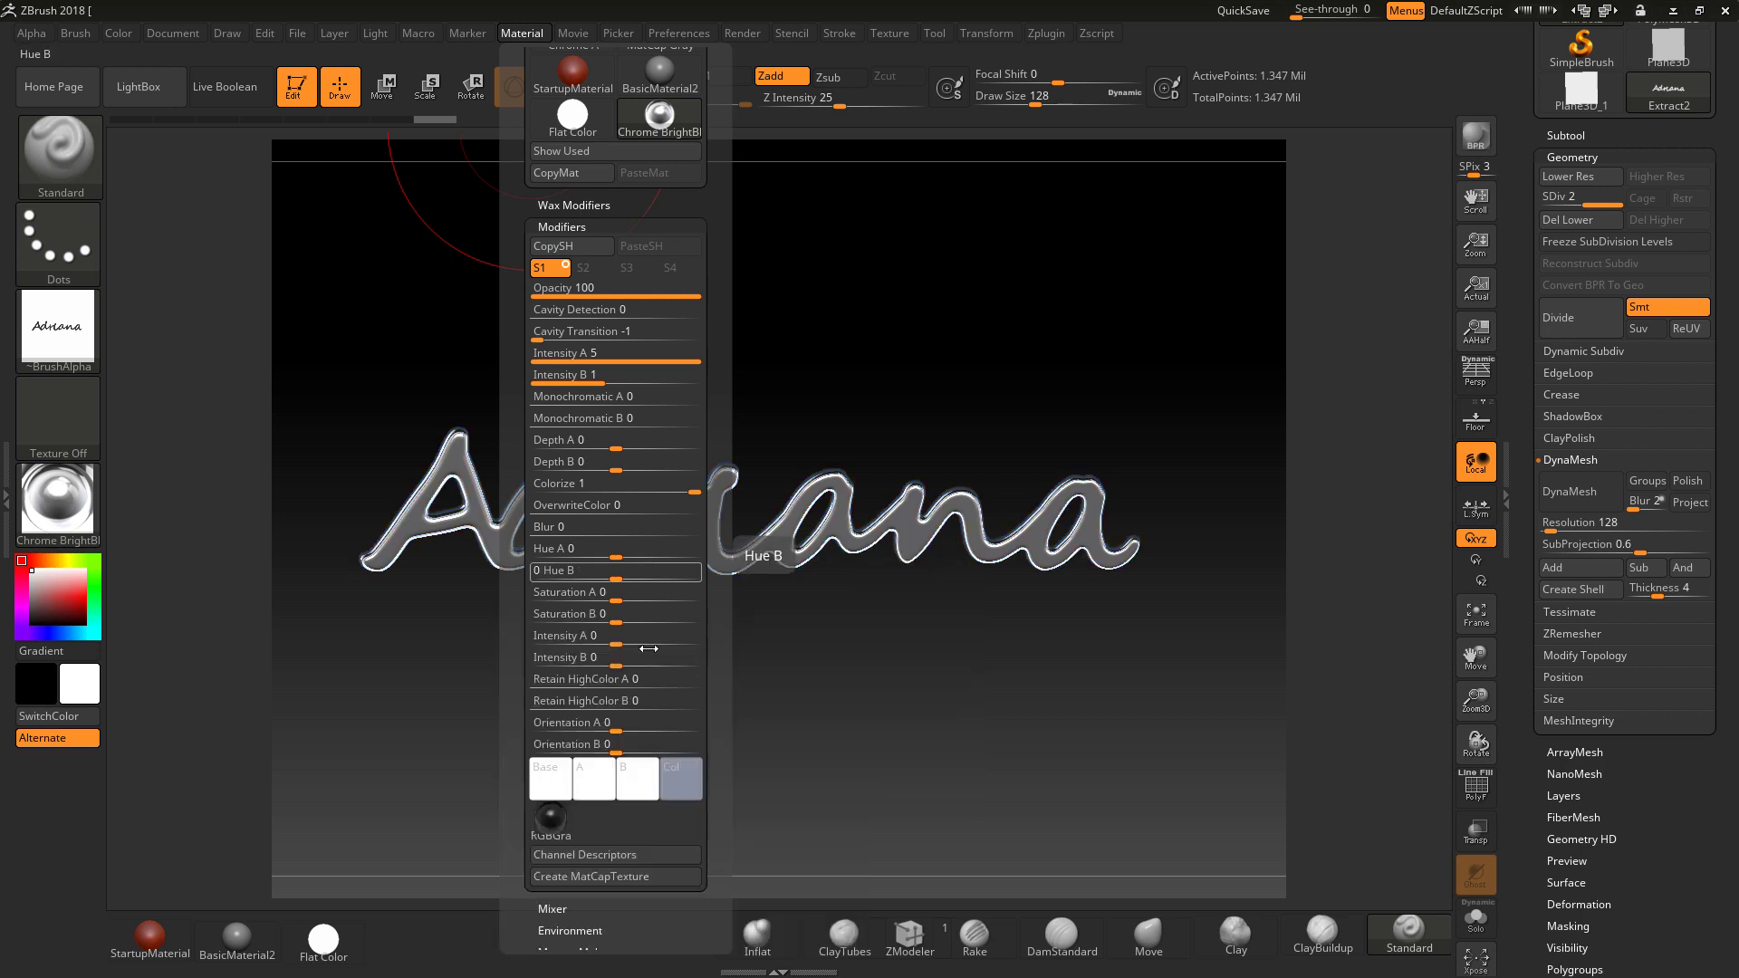
pyautogui.moveTo(892, 662)
pyautogui.mouseDown()
pyautogui.moveTo(911, 633)
pyautogui.moveTo(916, 664)
pyautogui.moveTo(890, 671)
pyautogui.moveTo(895, 654)
pyautogui.mouseUp()
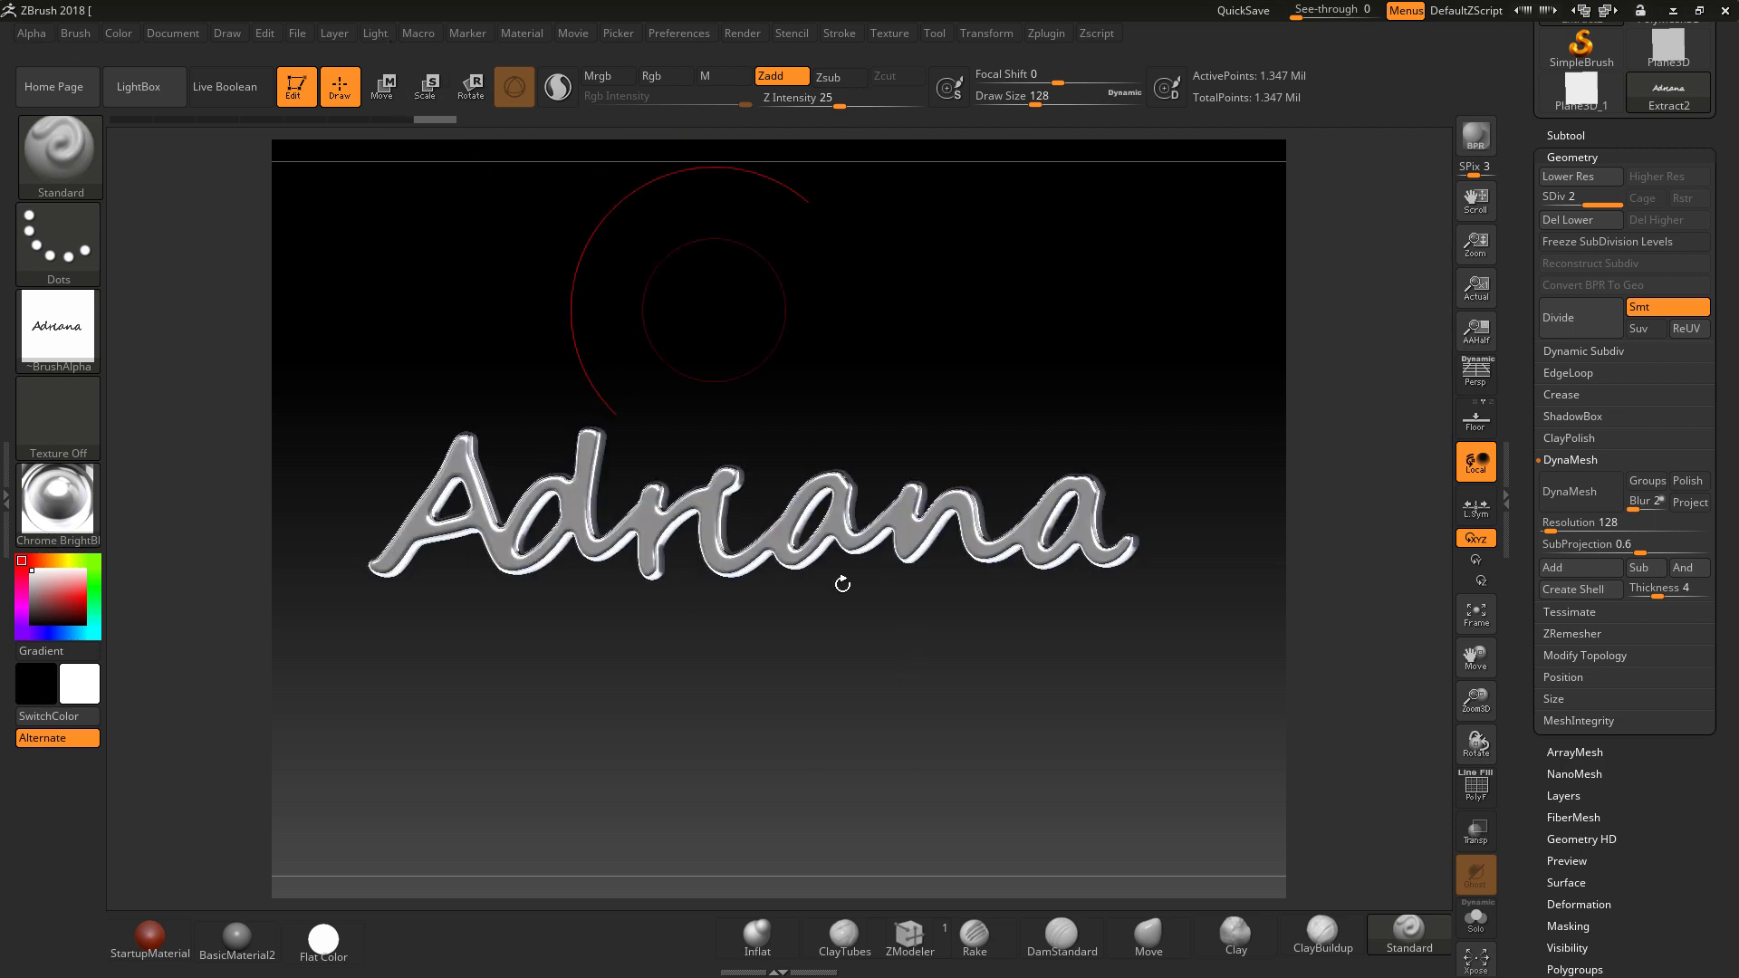
pyautogui.keyDown('alt'); pyautogui.moveTo(1010, 691); pyautogui.dragTo(907, 709); pyautogui.keyUp('alt')
# - Save the tool as a ZTL file named after the pendant lettering in the Desktop images folder
pyautogui.moveTo(1735, 227); pyautogui.dragTo(1738, 445)
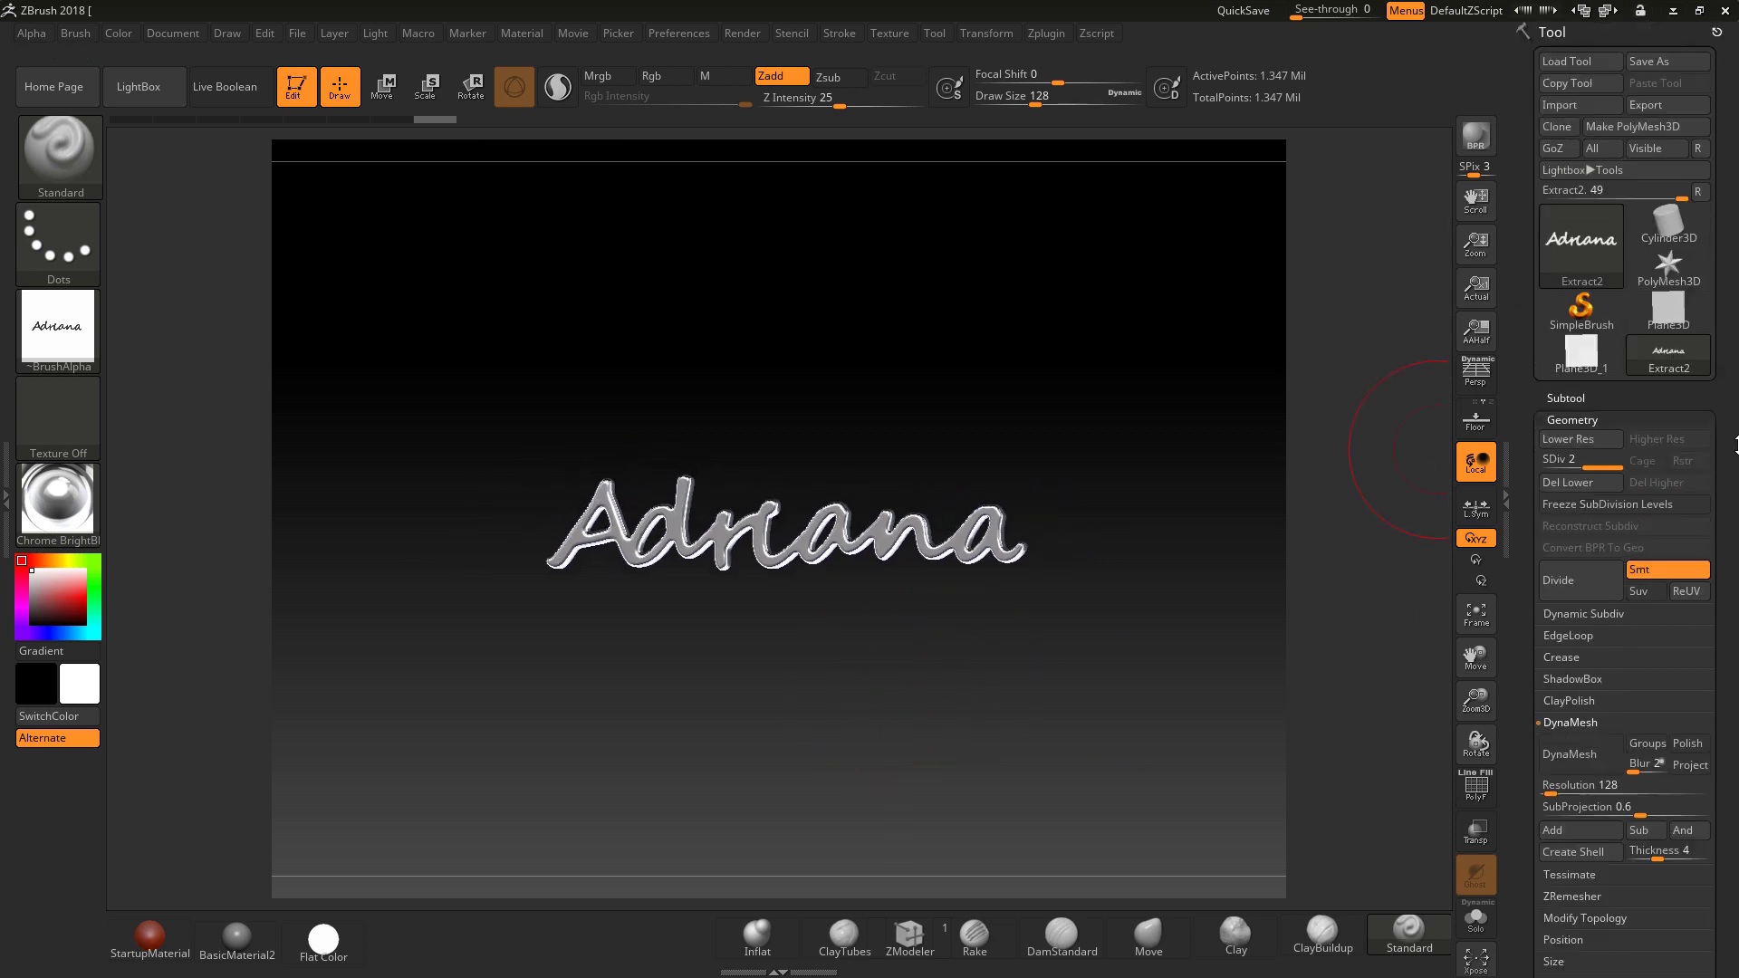
pyautogui.click(1644, 60)
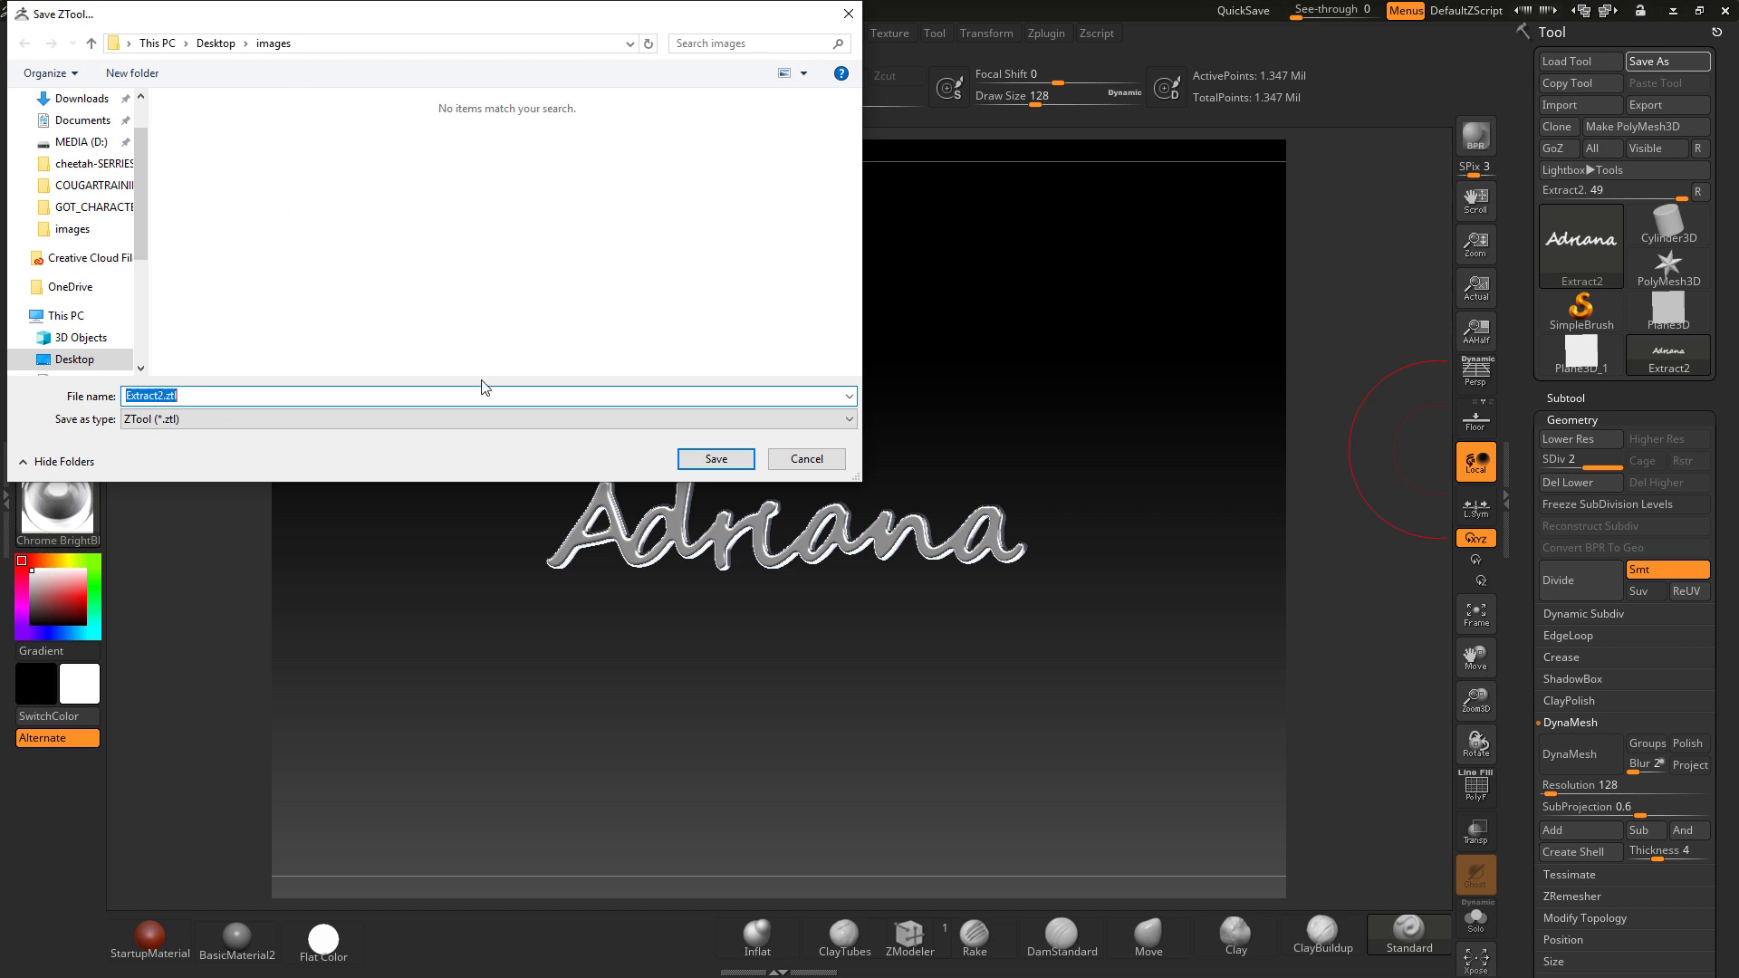
pyautogui.write('adr')
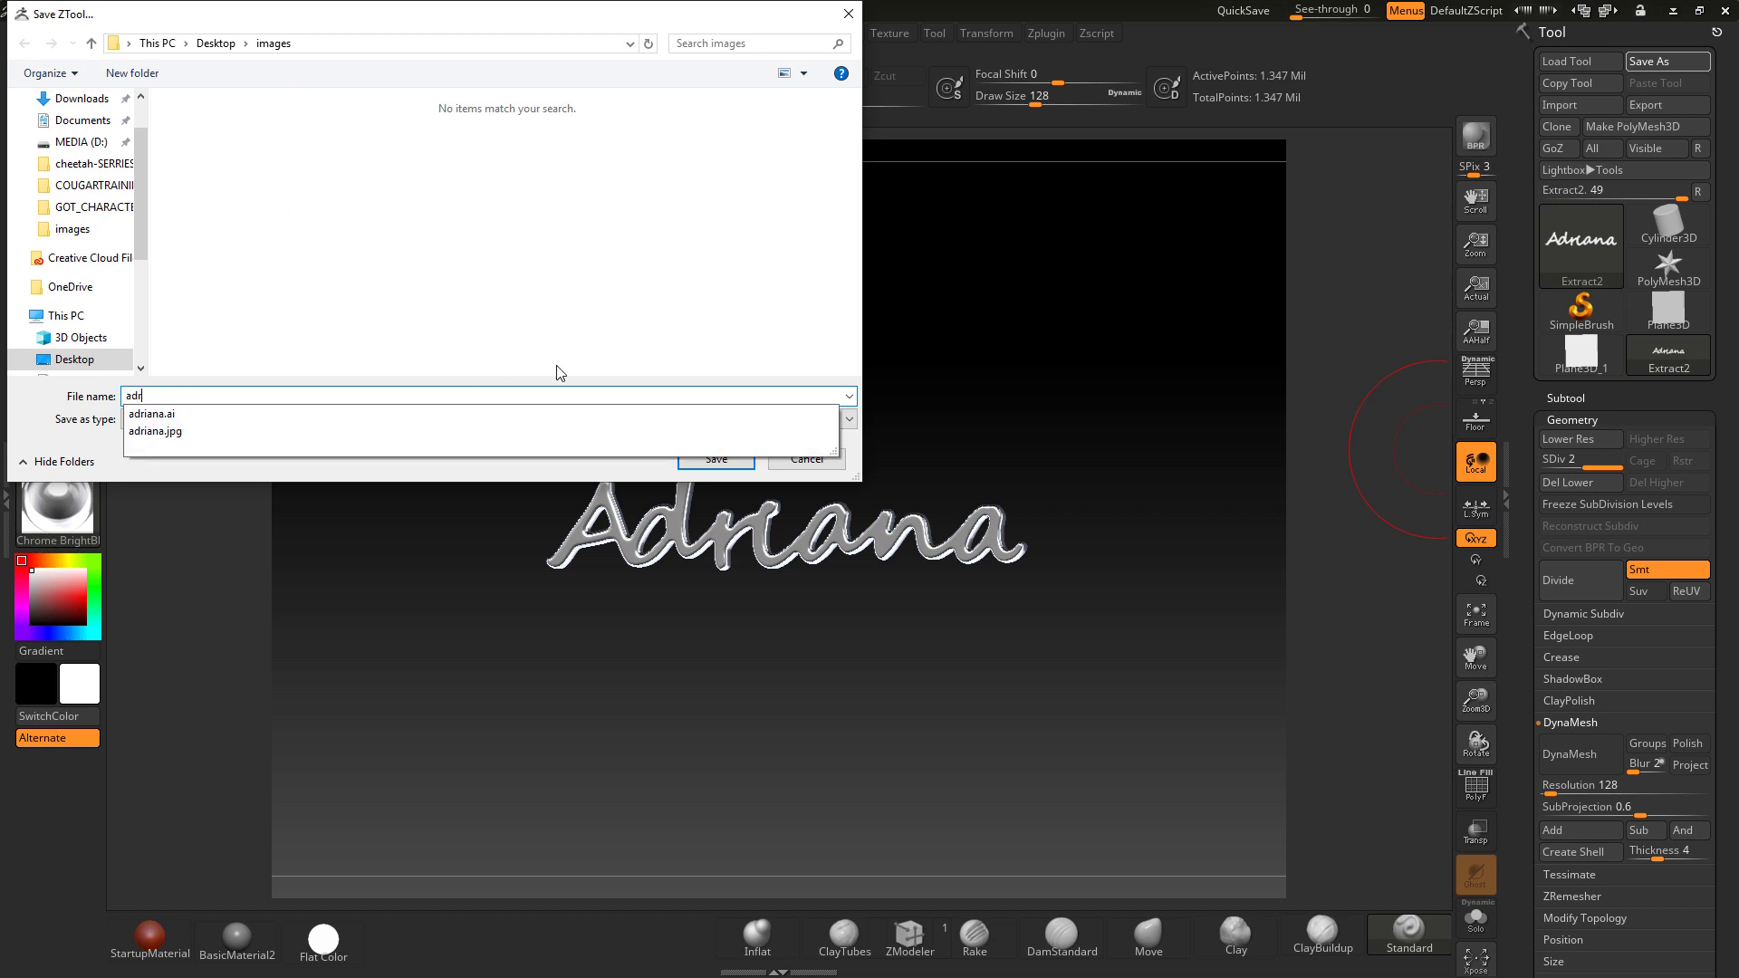
pyautogui.write('iana')
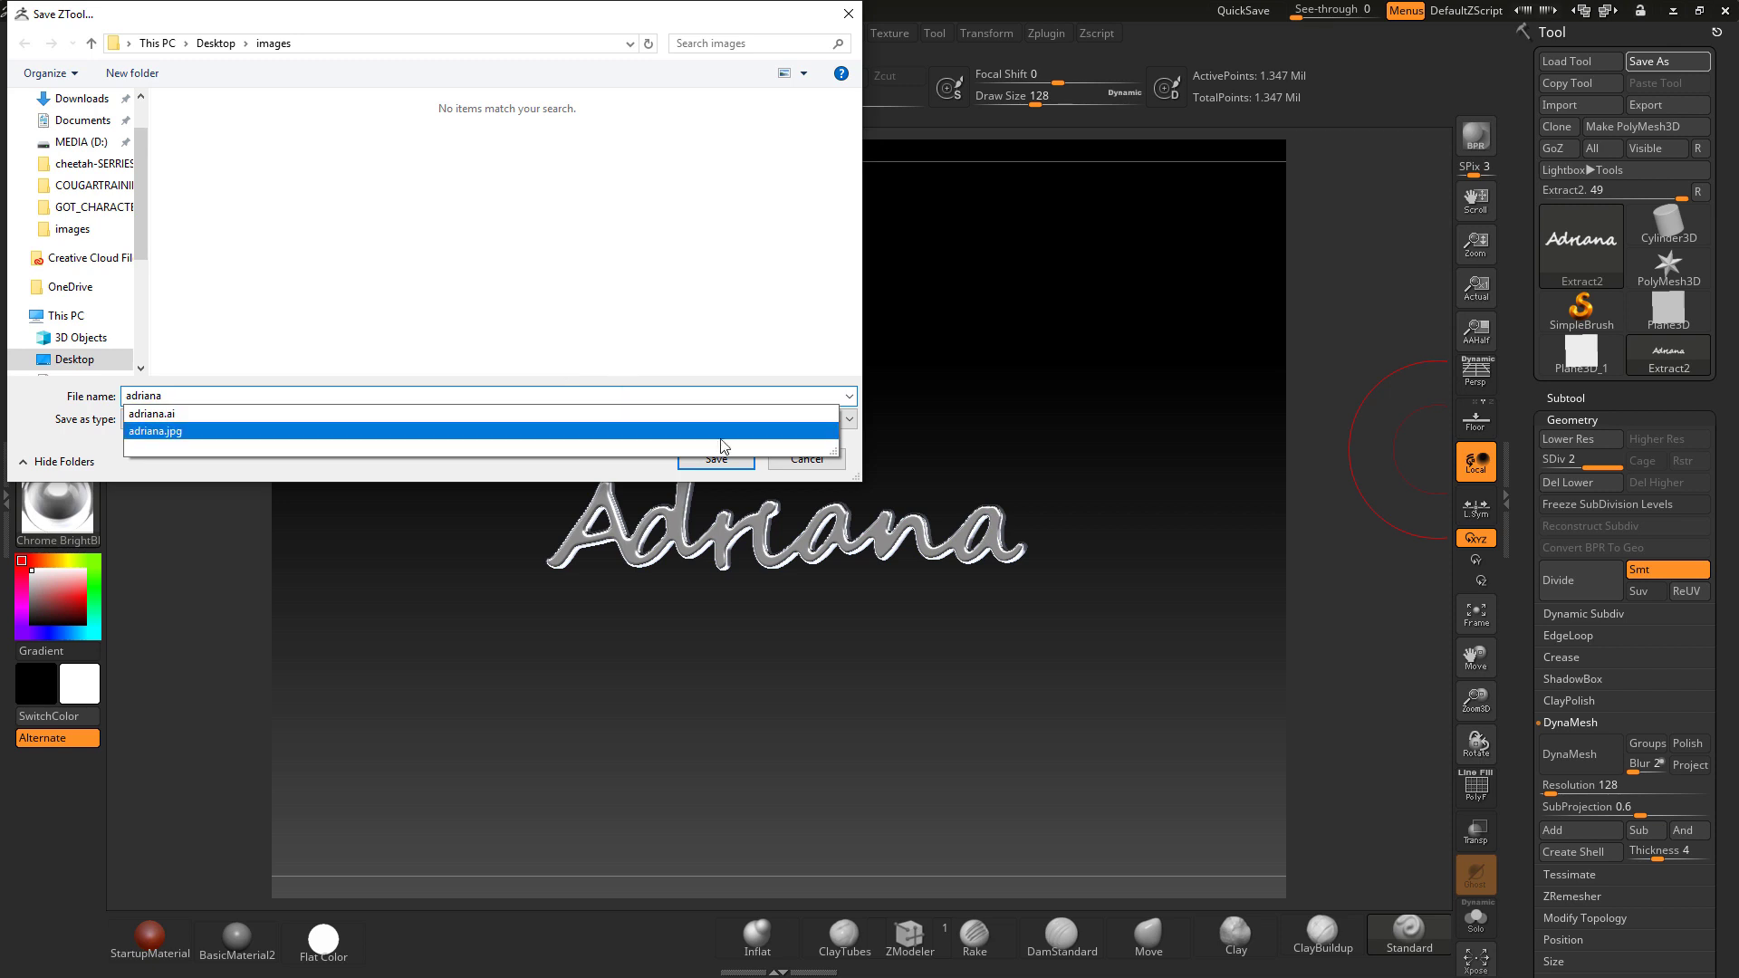
pyautogui.click(715, 459)
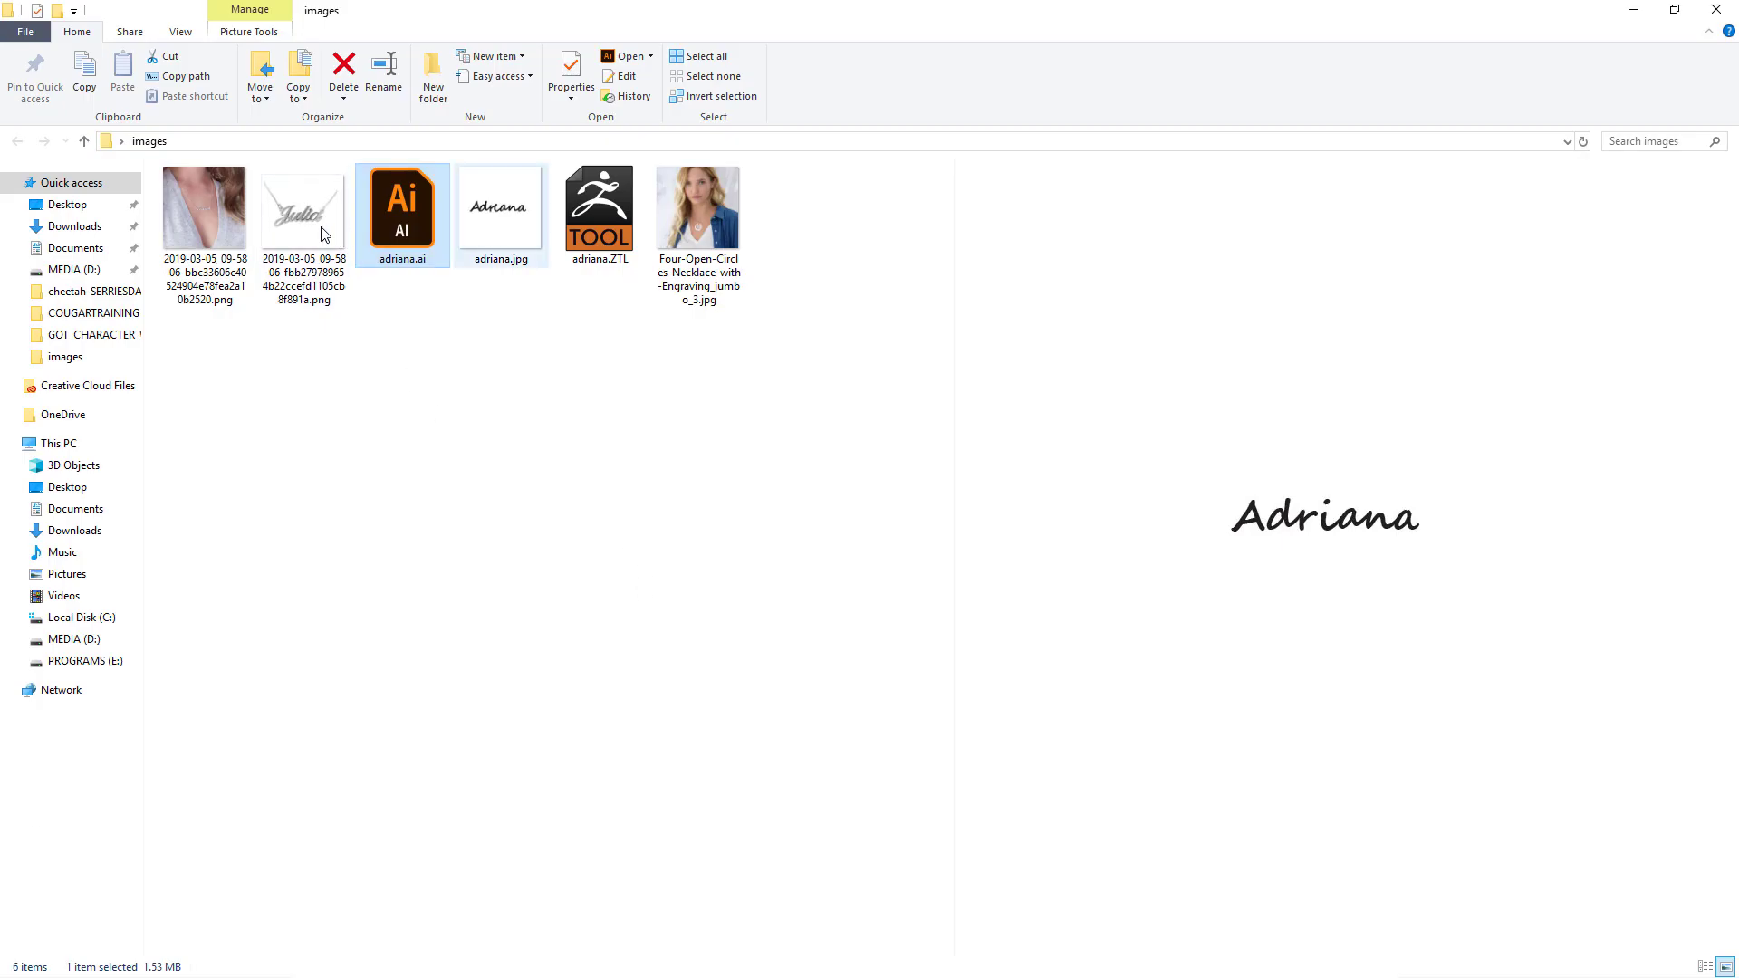
# - Select the neckline reference photo in File Explorer, and resize the ZBrush document to 858 by 858 with Constrain Proportions off
pyautogui.click(204, 217)
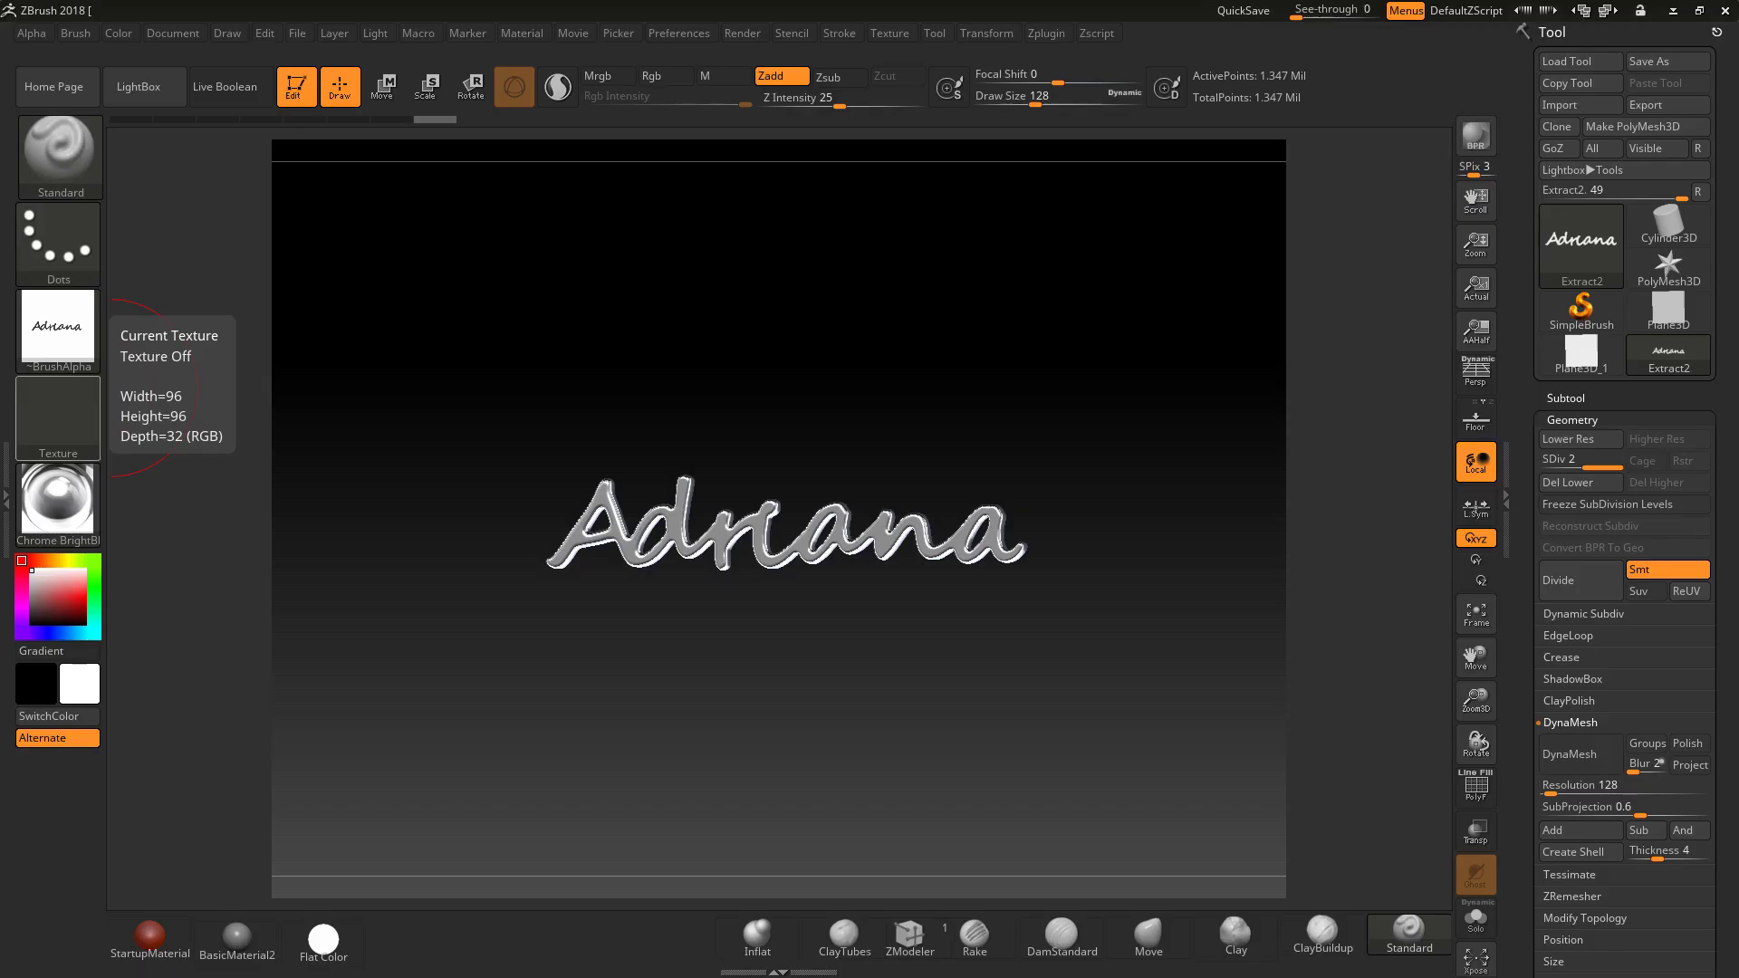
pyautogui.click(169, 34)
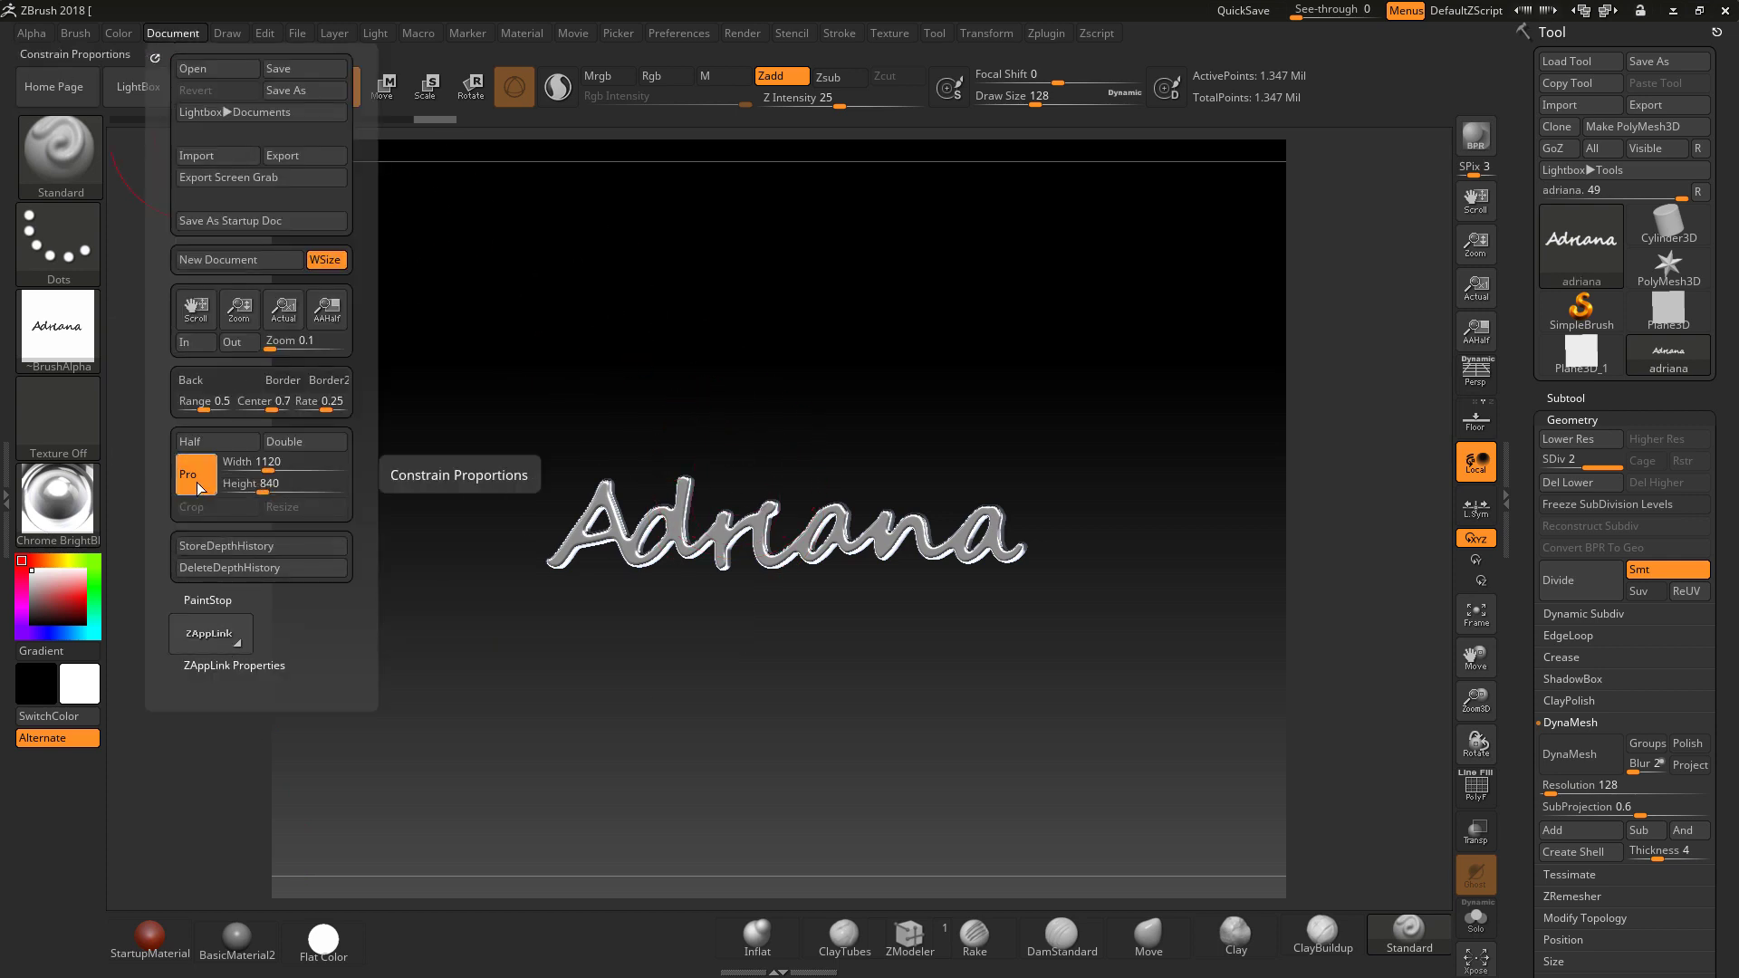
pyautogui.click(198, 477)
pyautogui.click(352, 460)
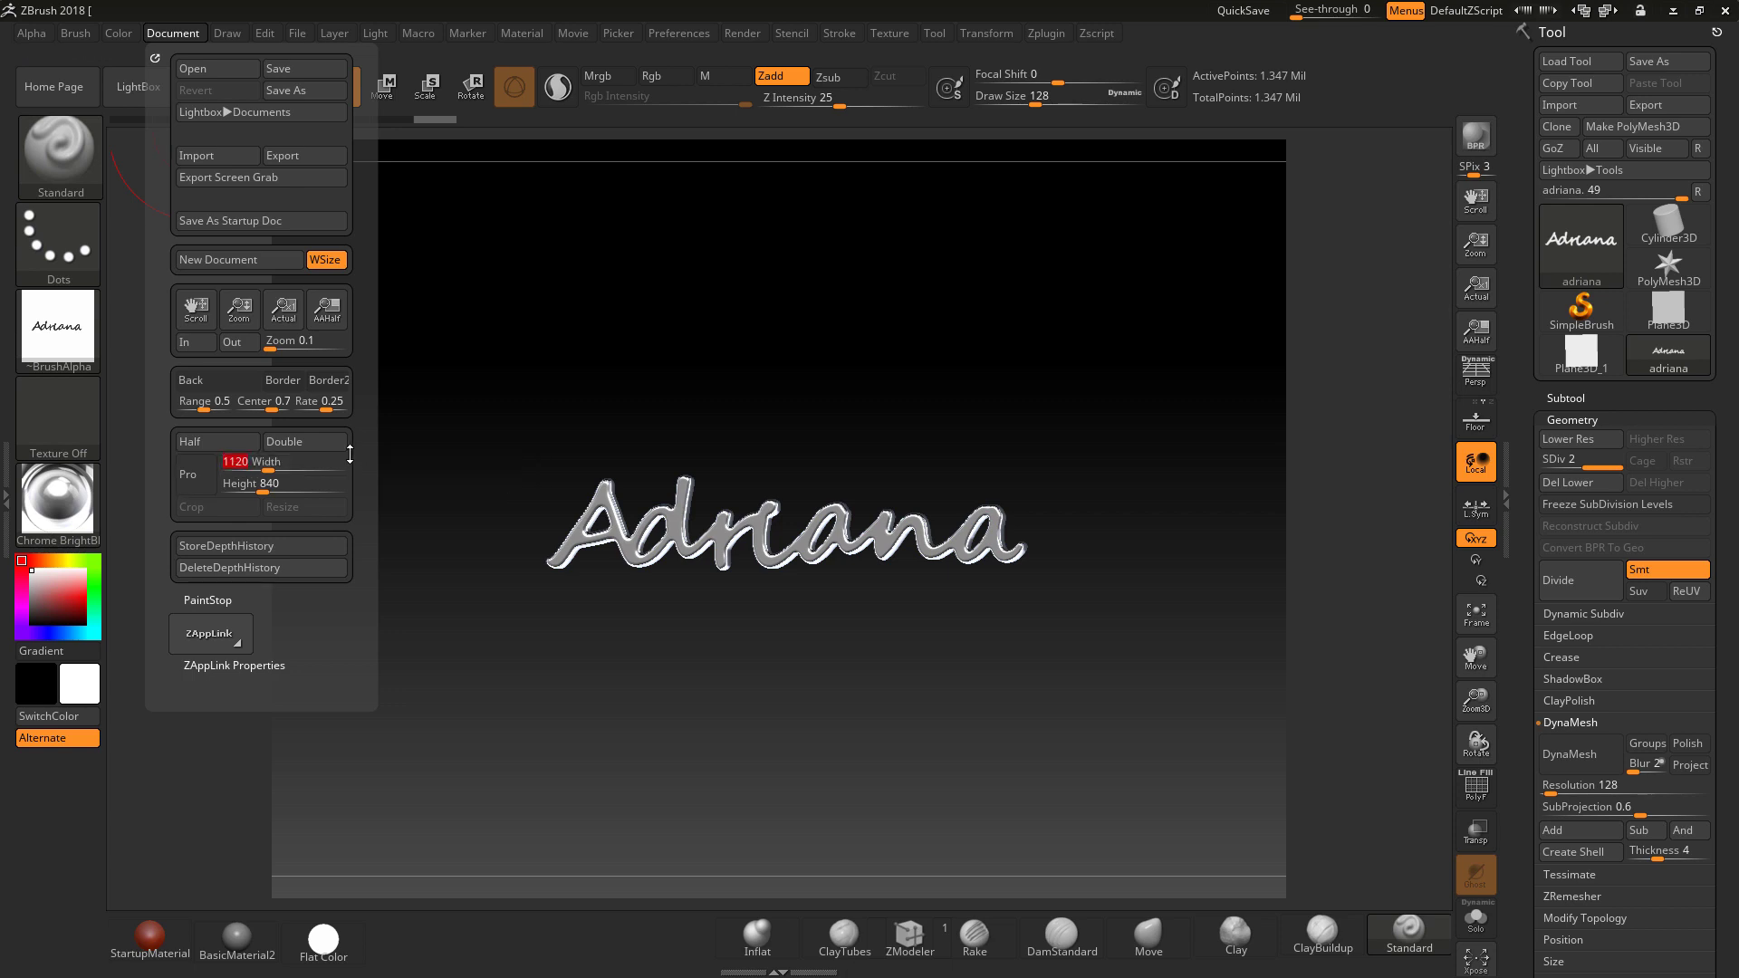
pyautogui.write('858')
pyautogui.click(234, 481)
pyautogui.write('8')
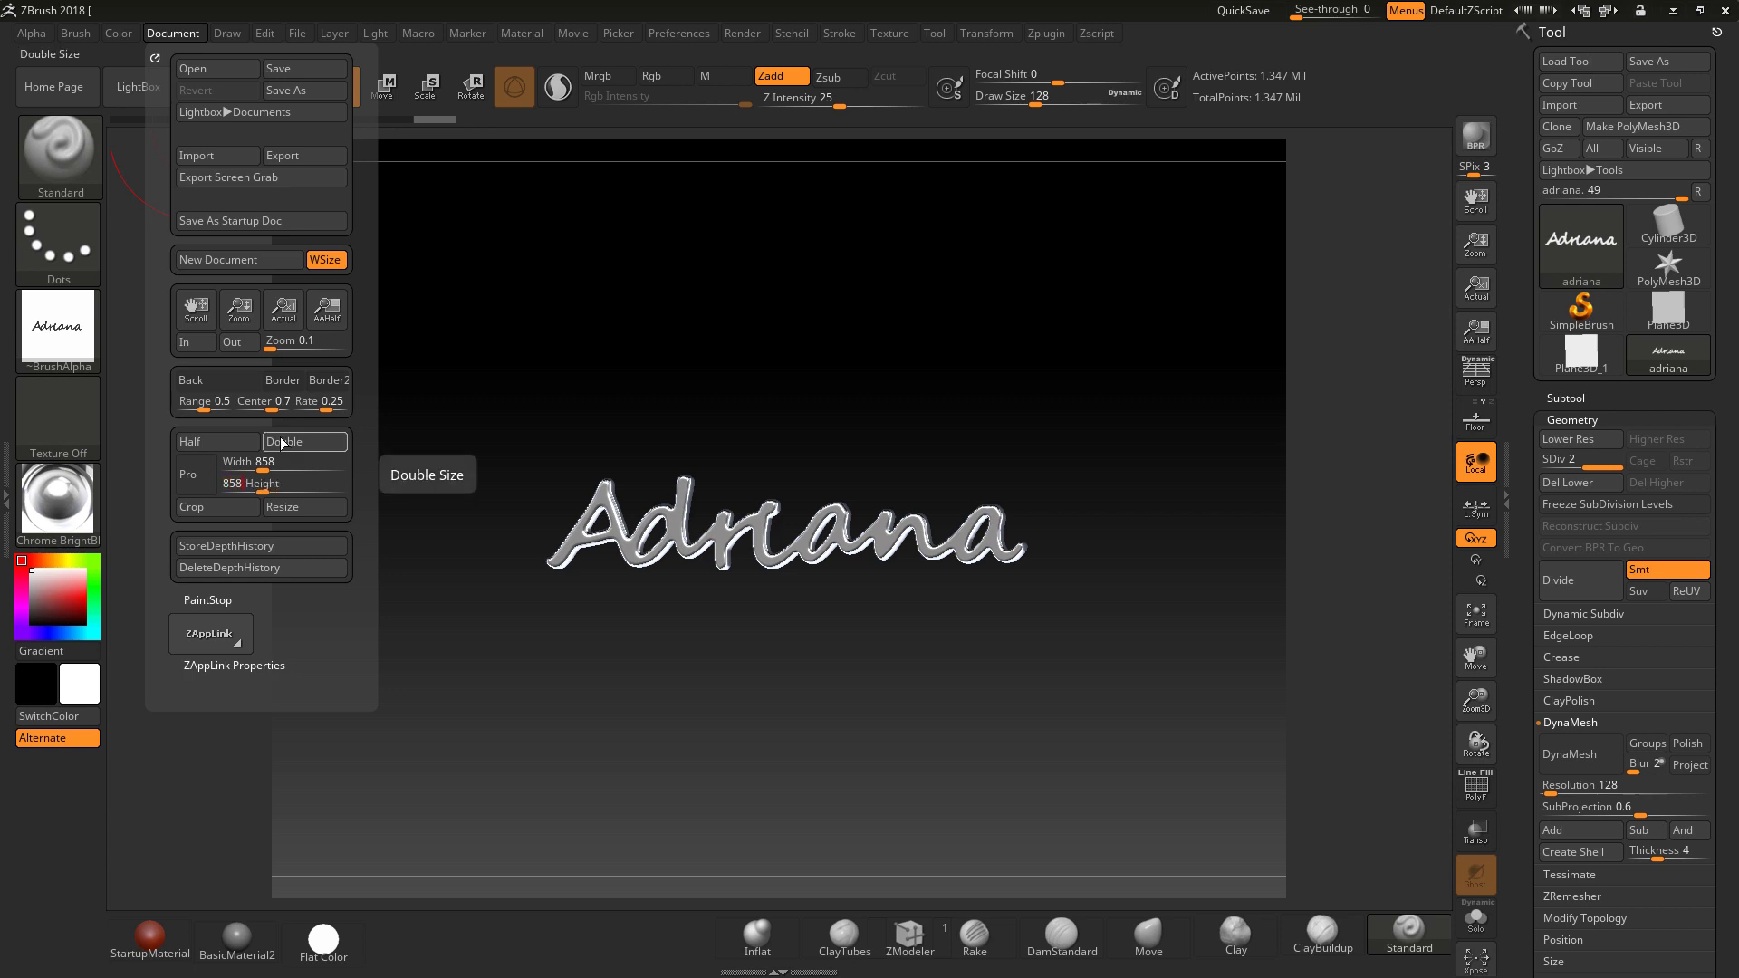
pyautogui.click(297, 510)
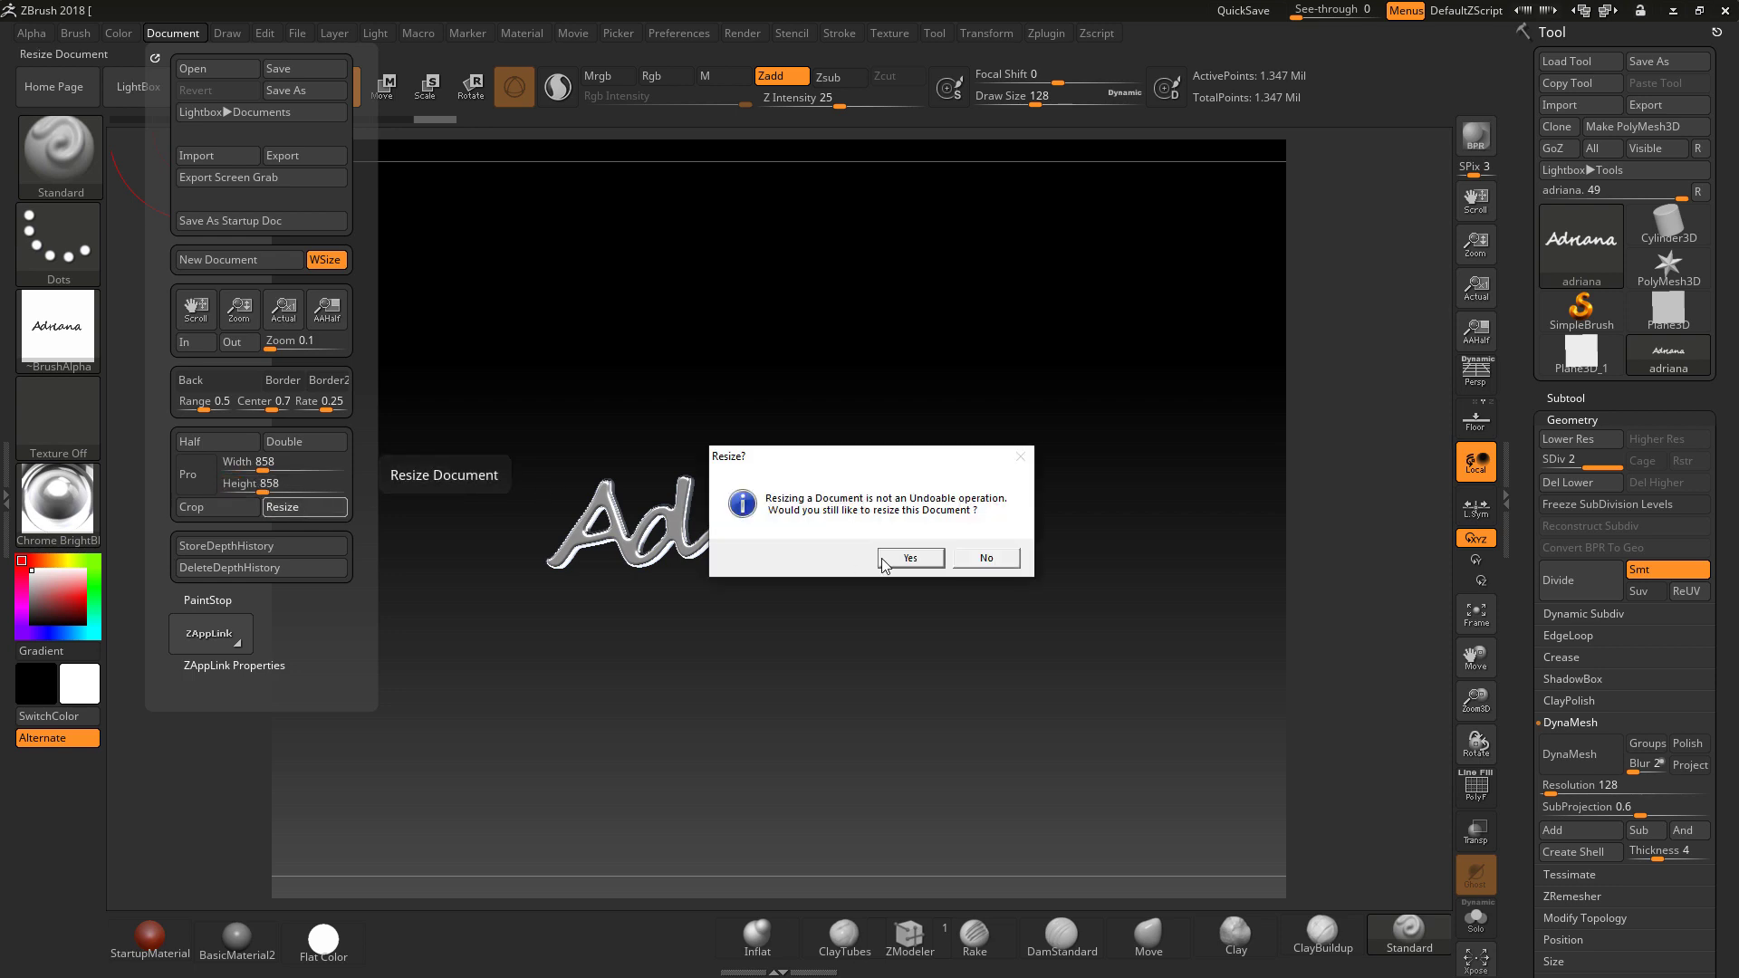
pyautogui.click(911, 558)
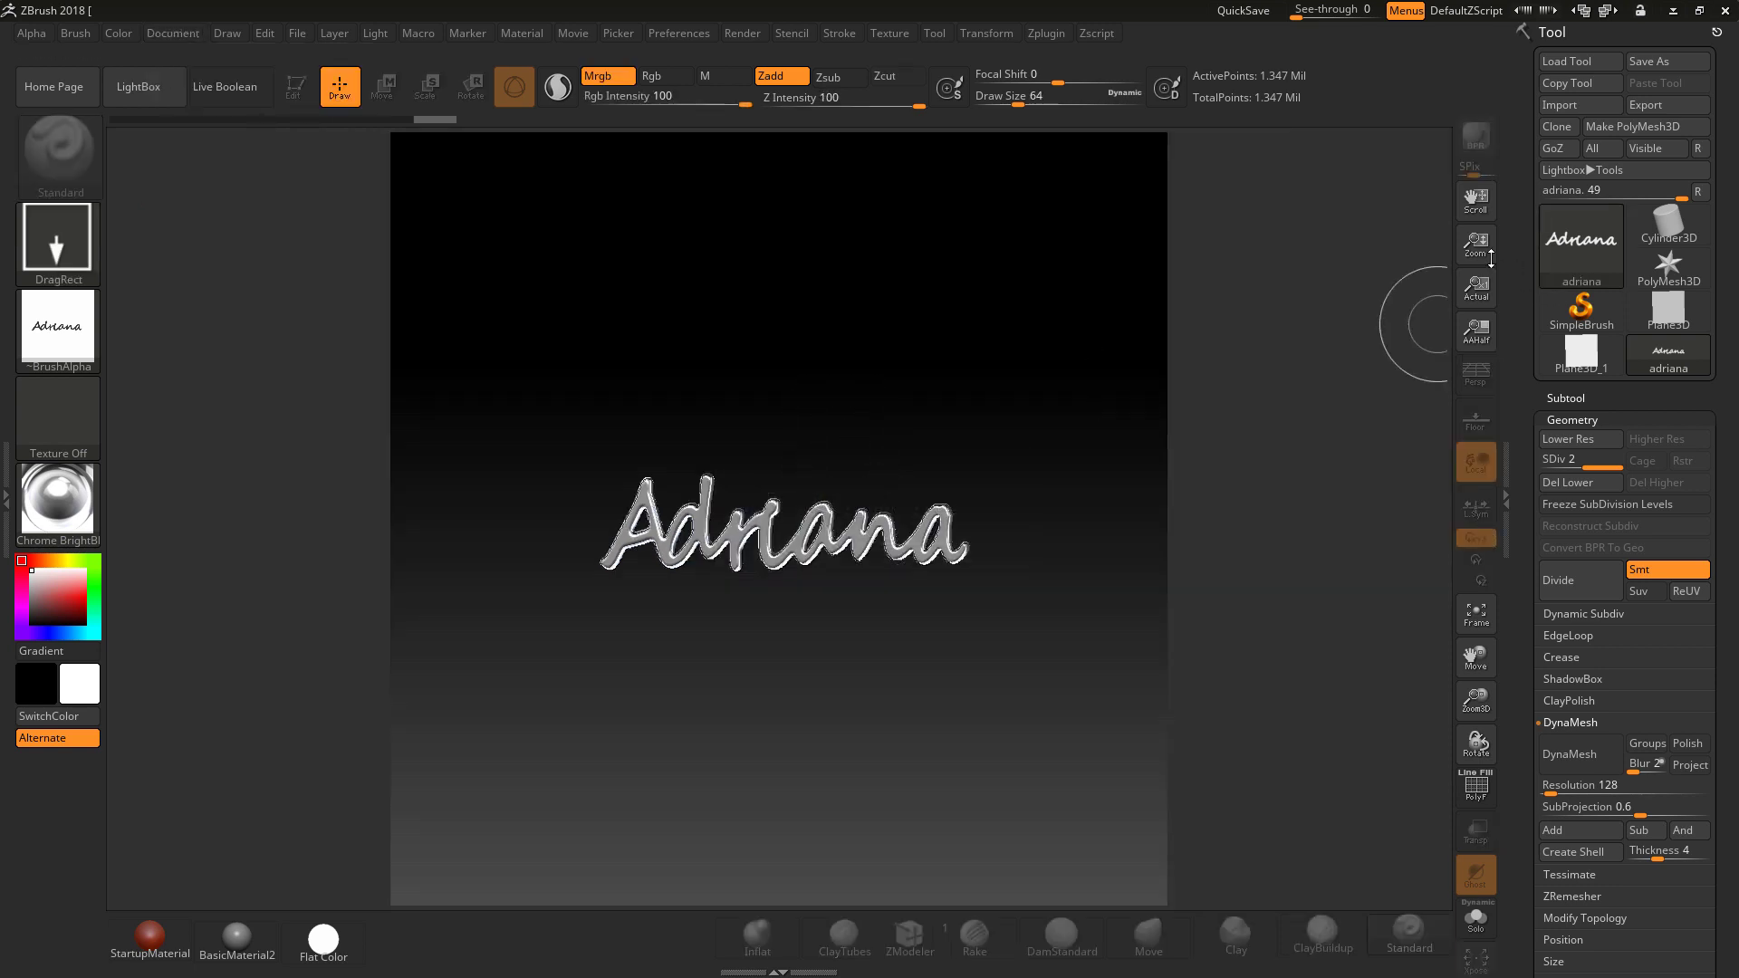
pyautogui.moveTo(1482, 252); pyautogui.dragTo(1482, 270)
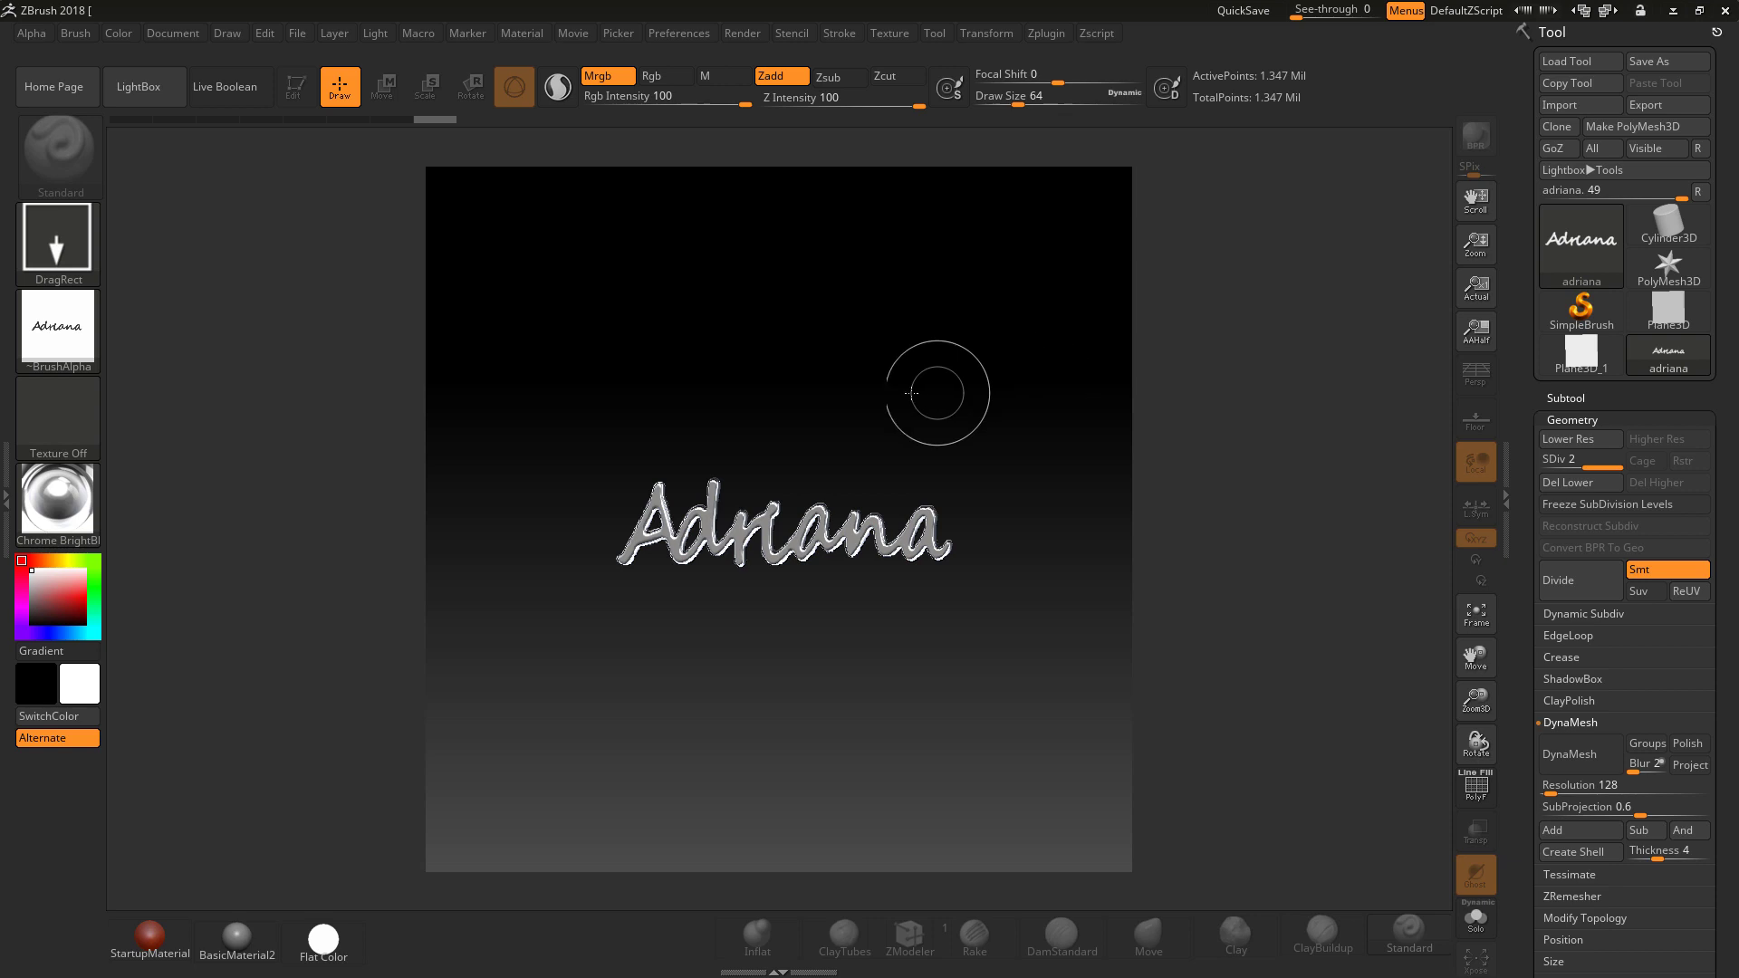
pyautogui.press('ctrl')
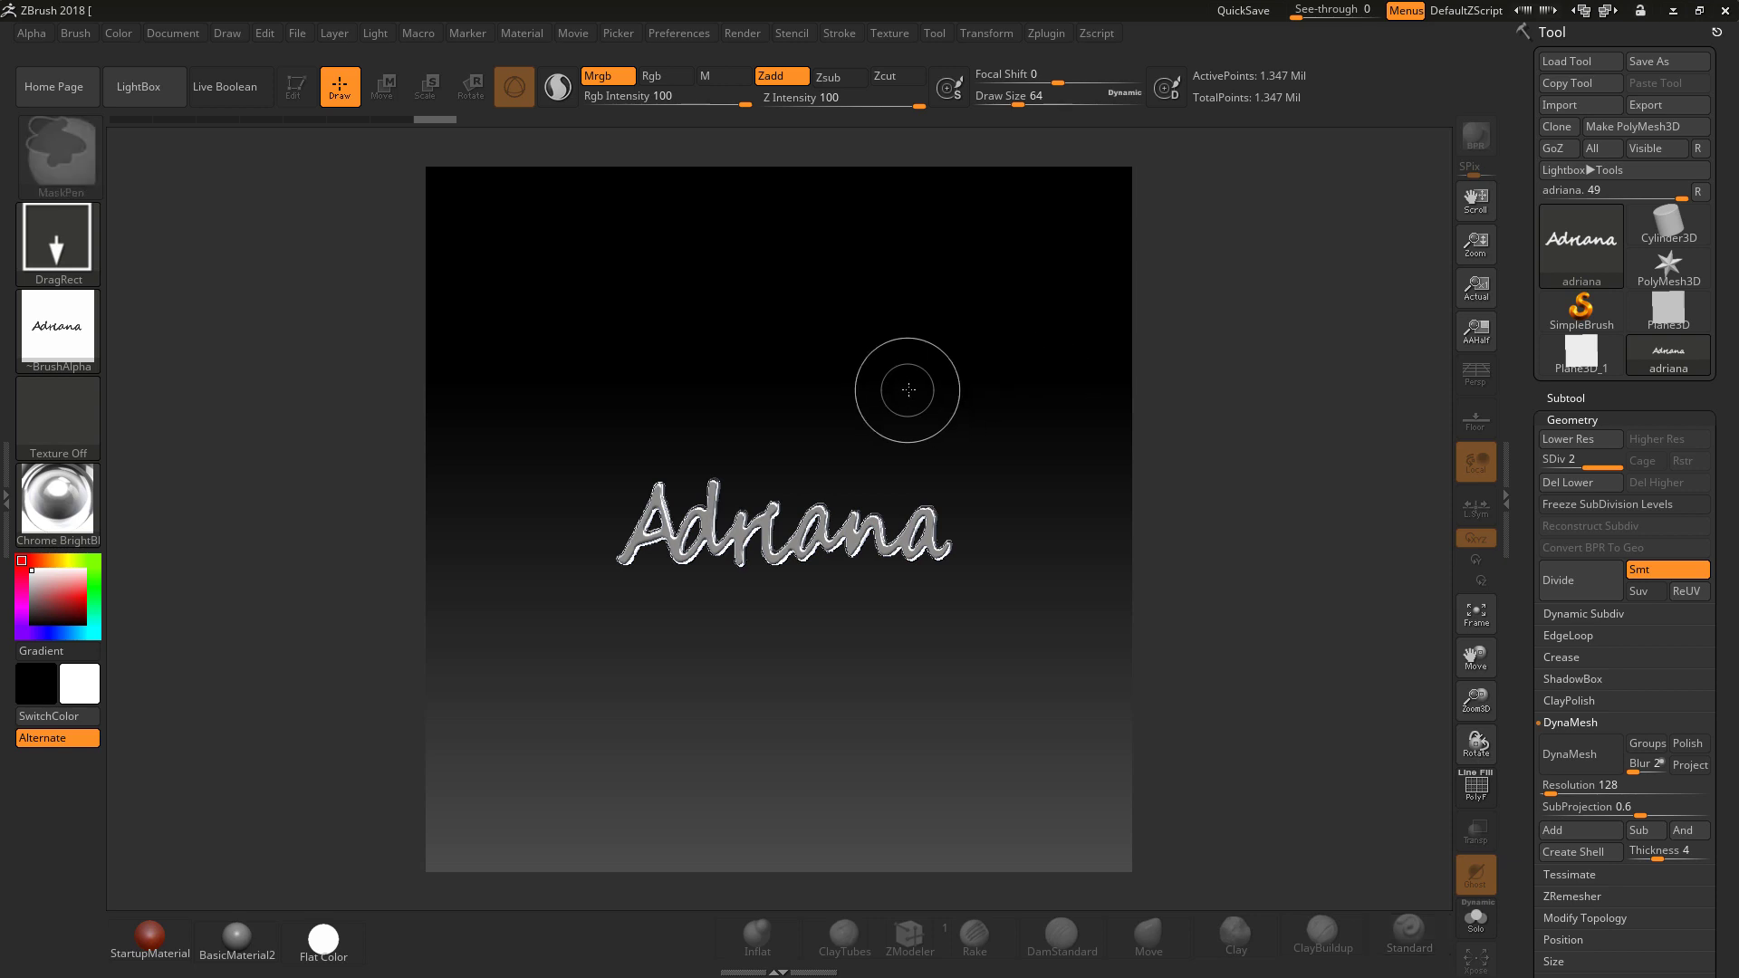
# - Clear the canvas, redraw the lettering as an editable 3D tool, and place it near the canvas centre
pyautogui.hotkey('ctrl', 'n')
pyautogui.moveTo(757, 509)
pyautogui.mouseDown()
pyautogui.moveTo(801, 574)
pyautogui.moveTo(772, 221)
pyautogui.moveTo(729, 158)
pyautogui.mouseUp()
pyautogui.click(293, 86)
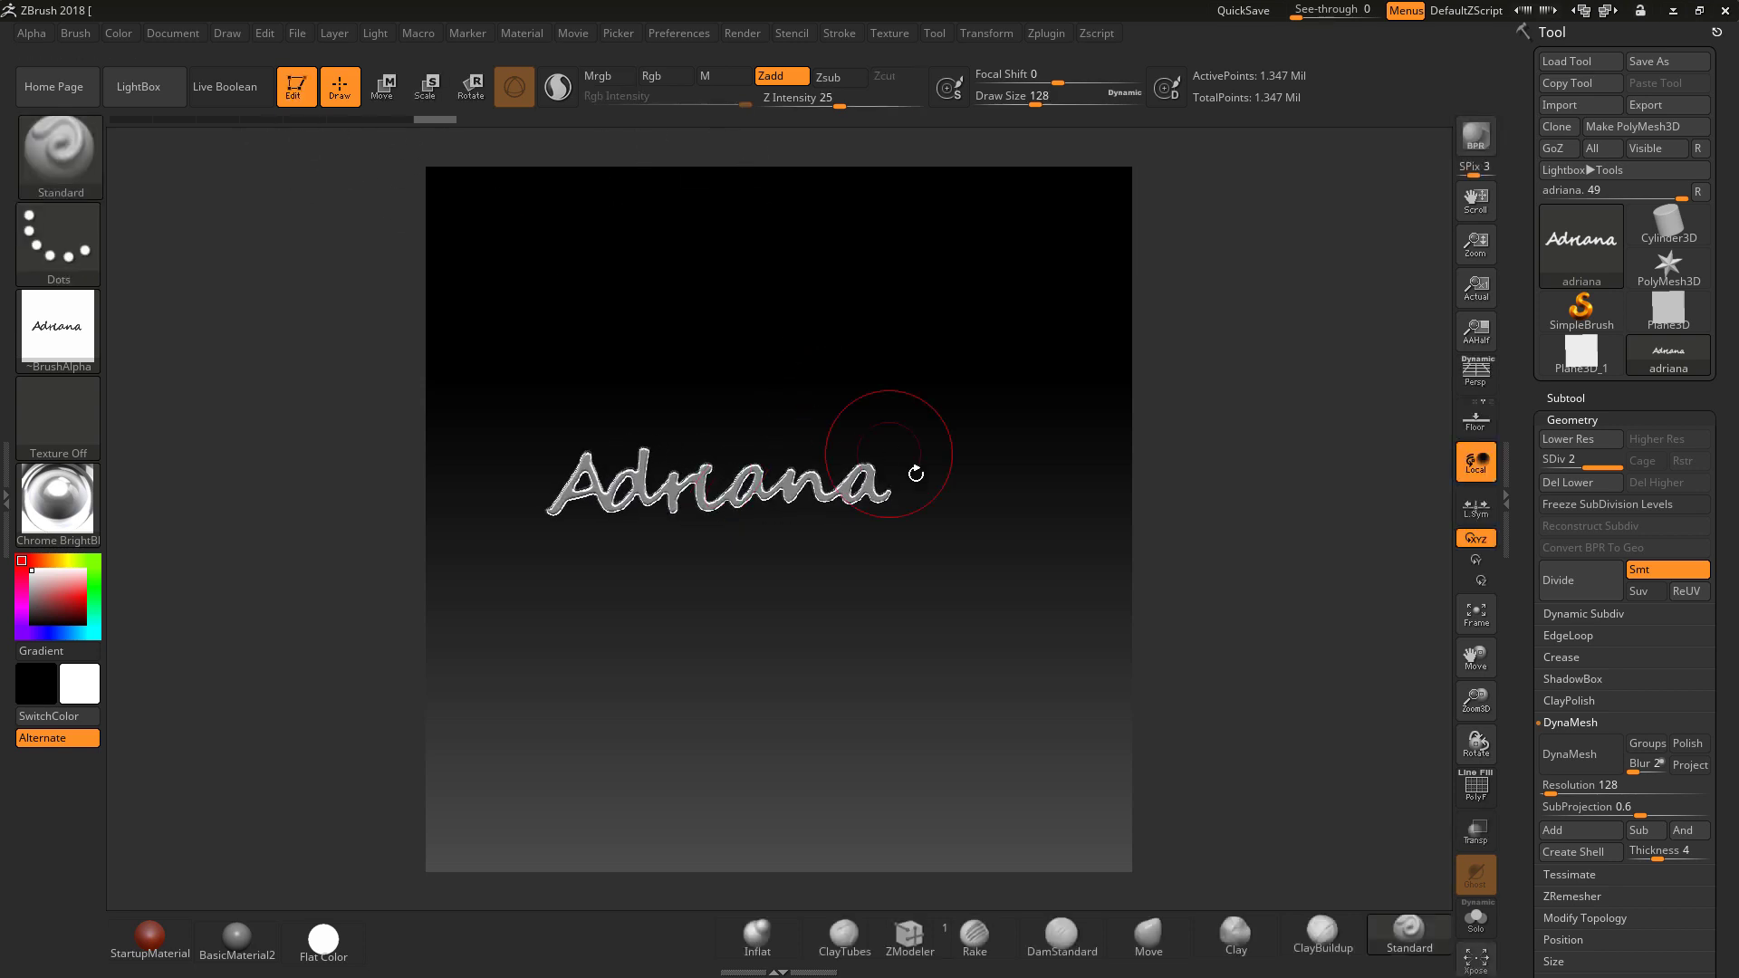
pyautogui.moveTo(959, 493)
pyautogui.keyDown('alt'); pyautogui.mouseDown()
pyautogui.moveTo(1021, 531)
pyautogui.moveTo(1079, 609)
pyautogui.moveTo(1068, 575)
pyautogui.moveTo(1077, 593)
pyautogui.moveTo(1087, 571)
pyautogui.mouseUp(); pyautogui.keyUp('alt')
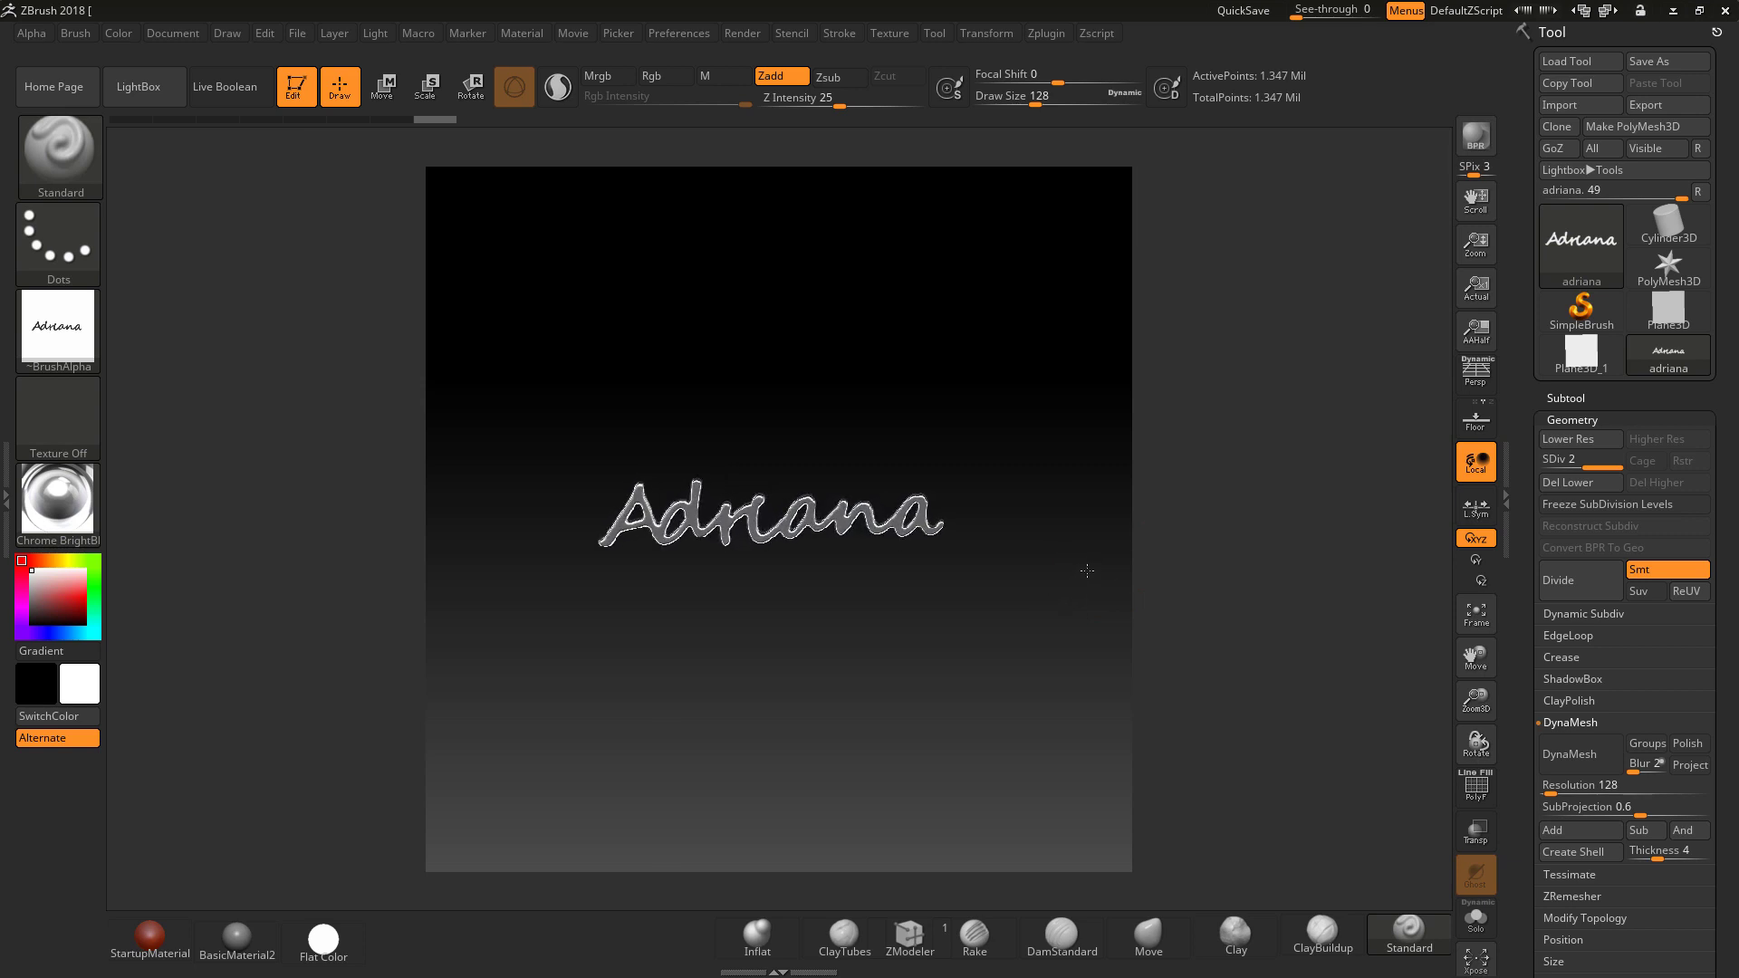
# - Start loading an image plane for the Front reference view and filter the selectable image files to JPG
pyautogui.click(897, 35)
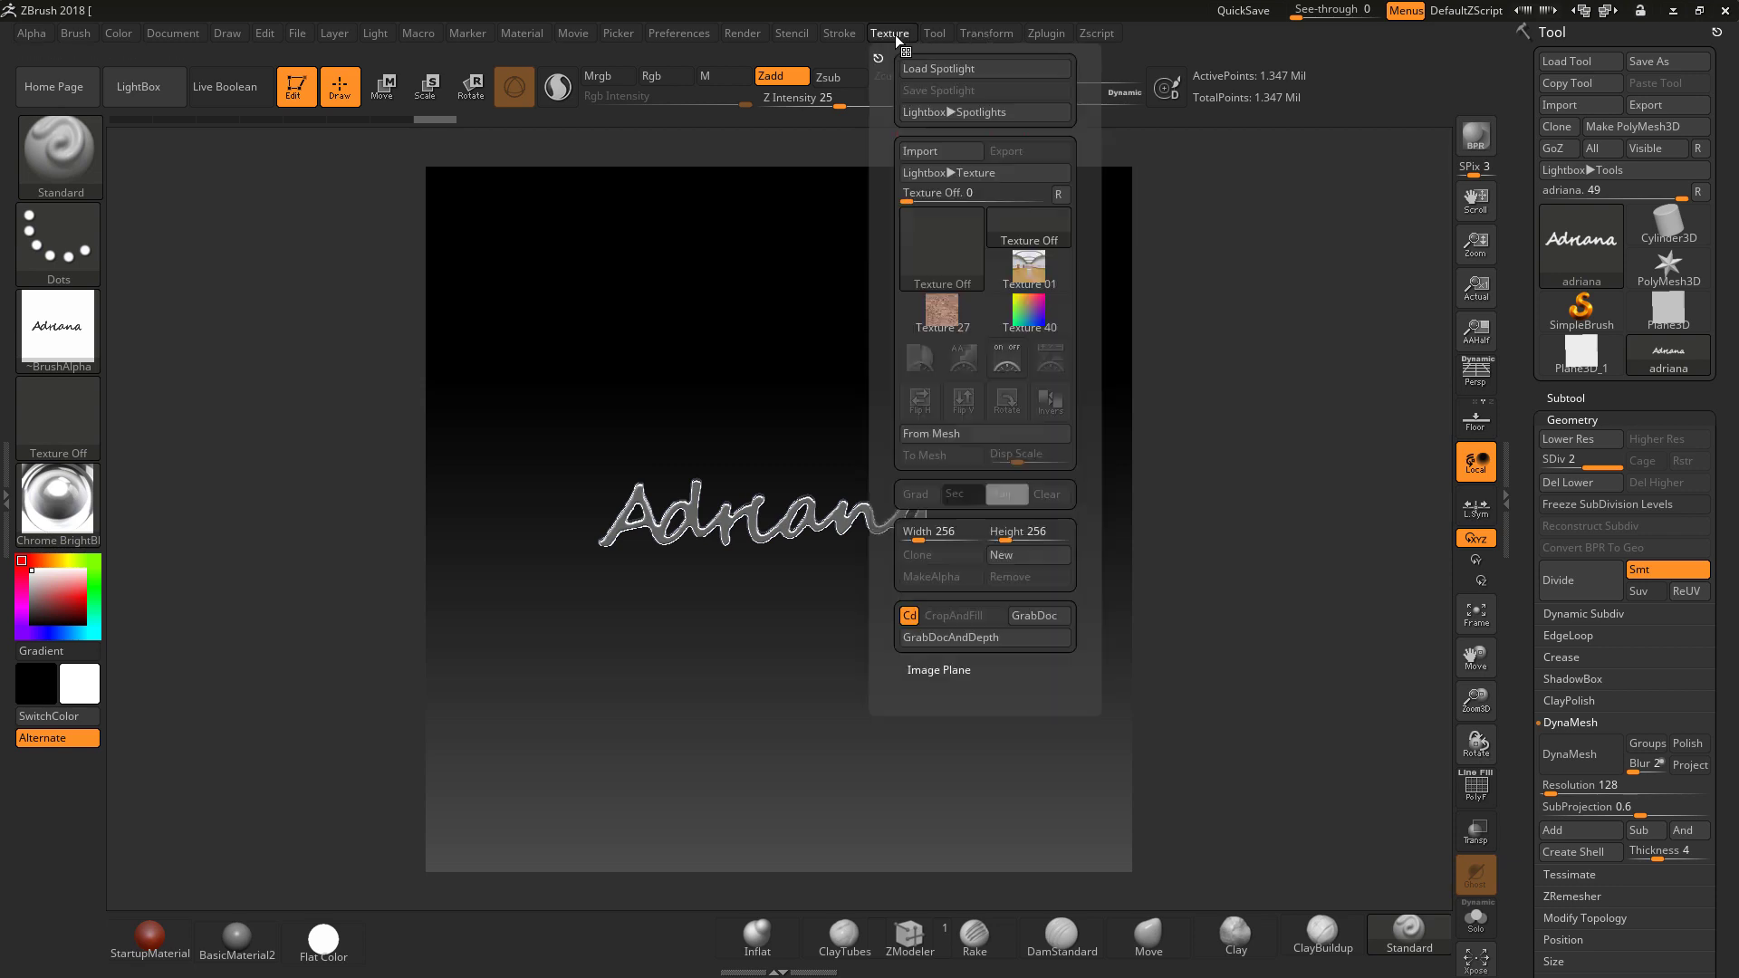
pyautogui.click(941, 670)
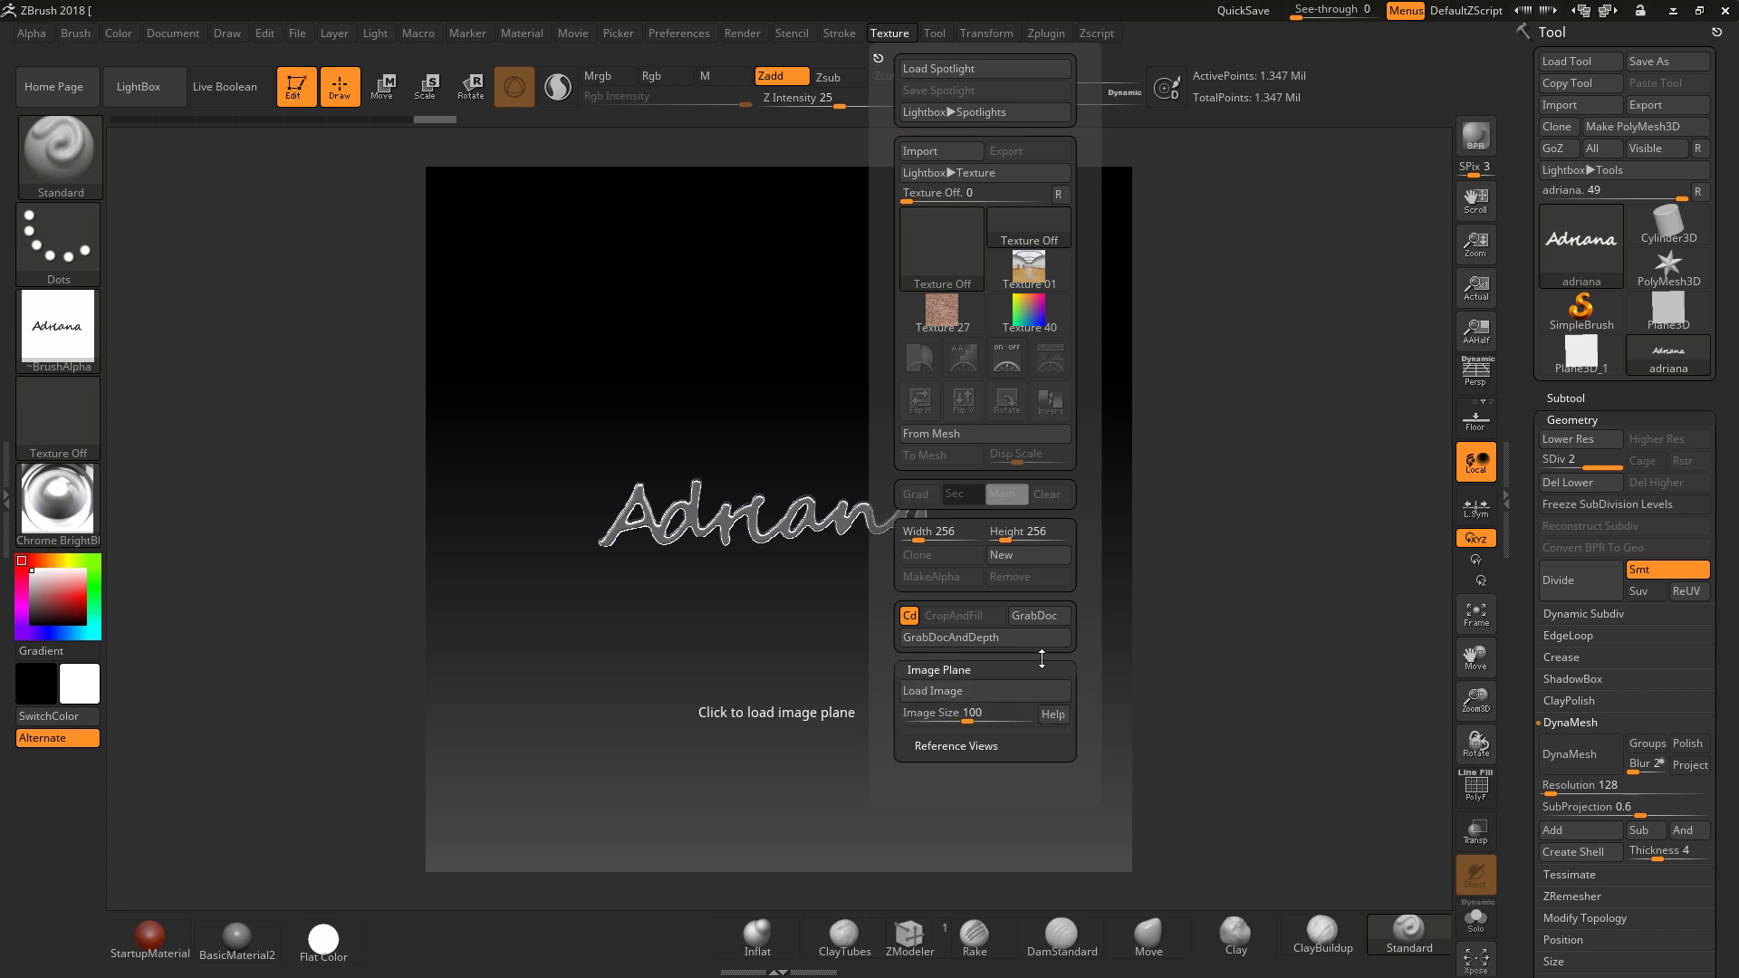
pyautogui.scroll(-2, 951, 653)
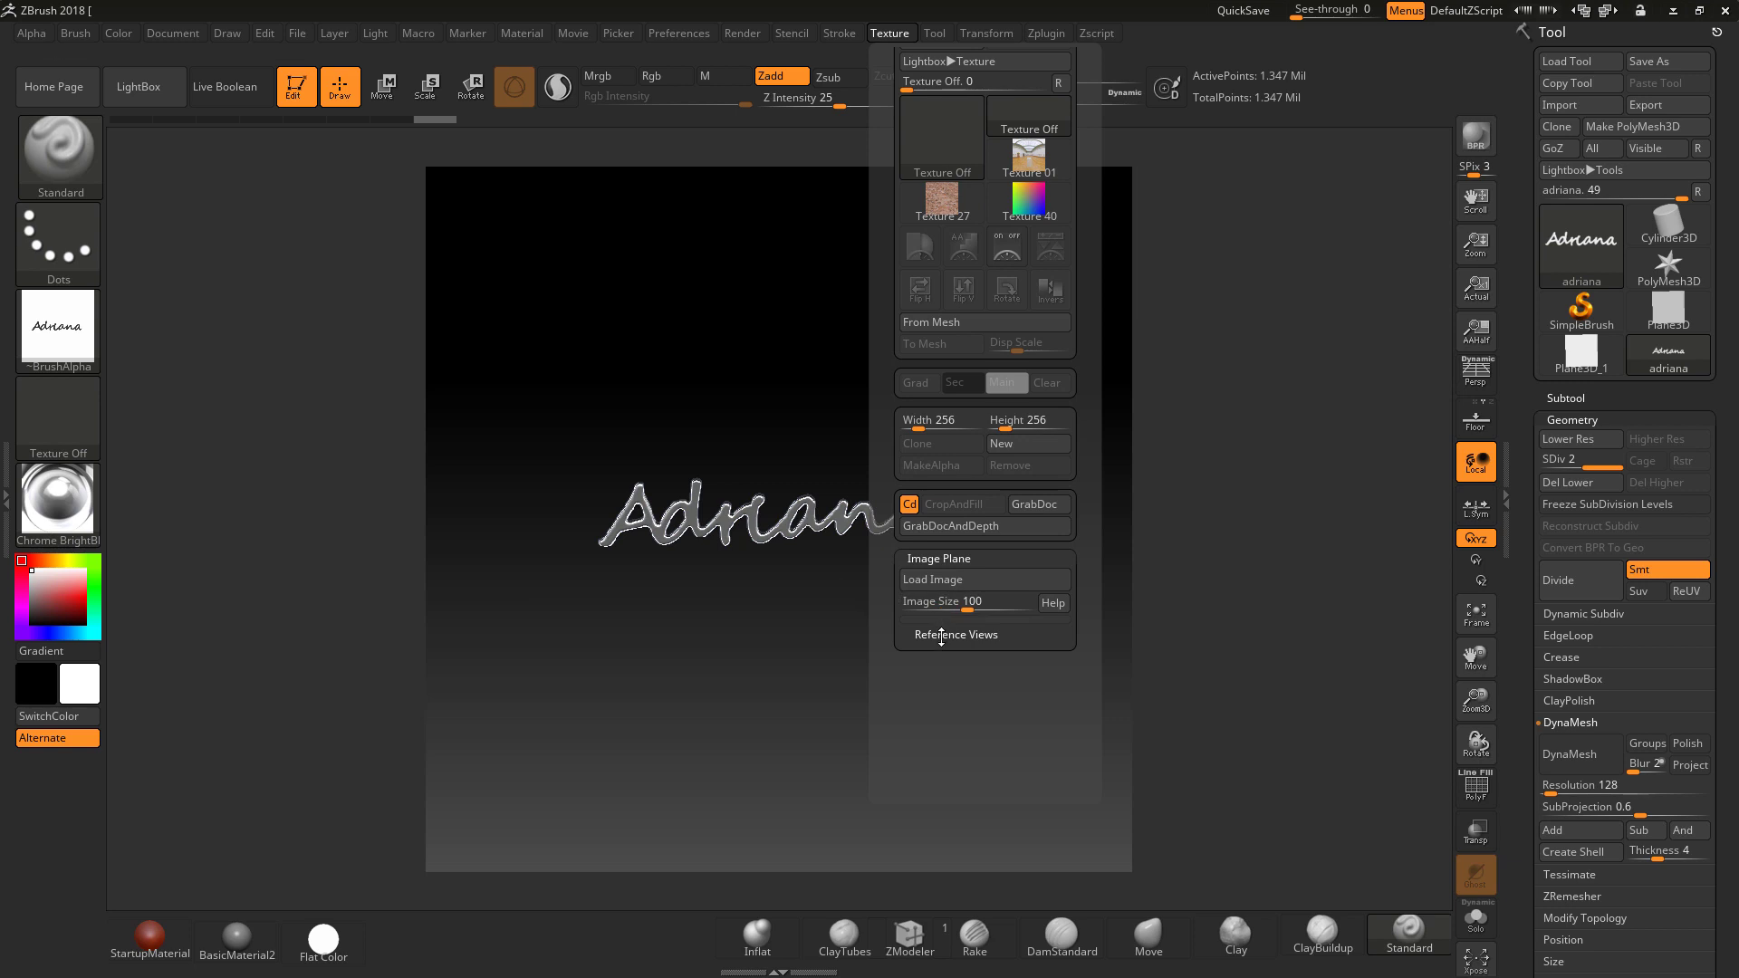
pyautogui.click(942, 634)
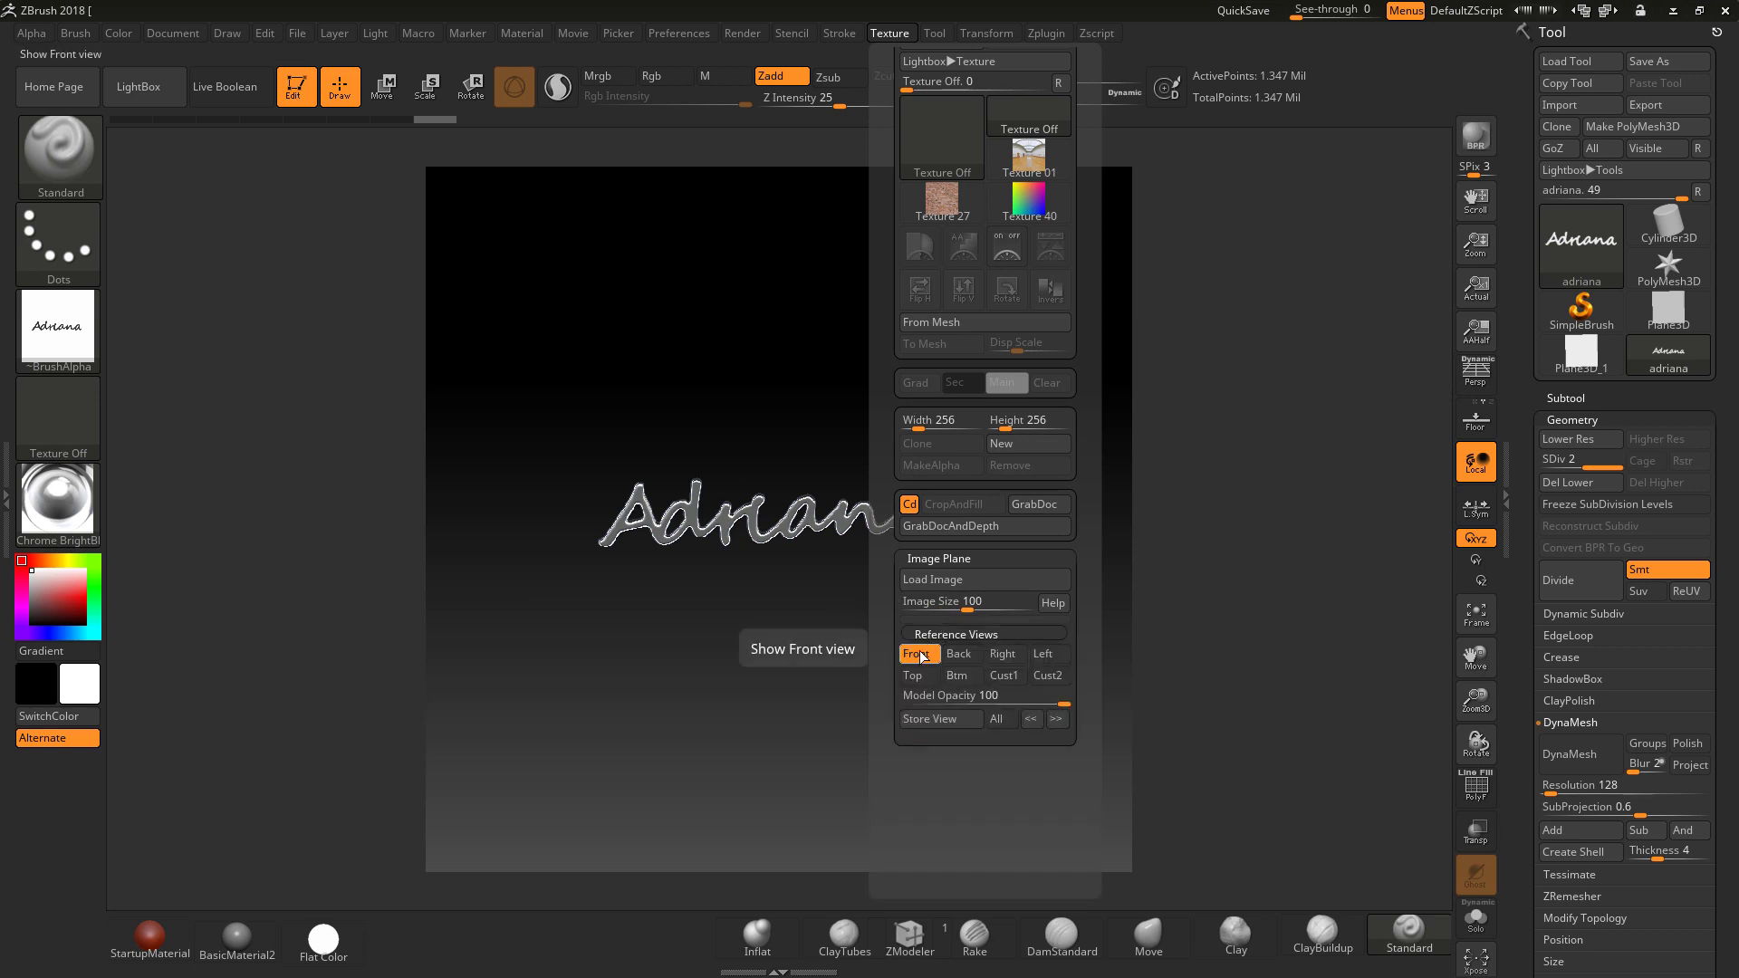
pyautogui.click(942, 580)
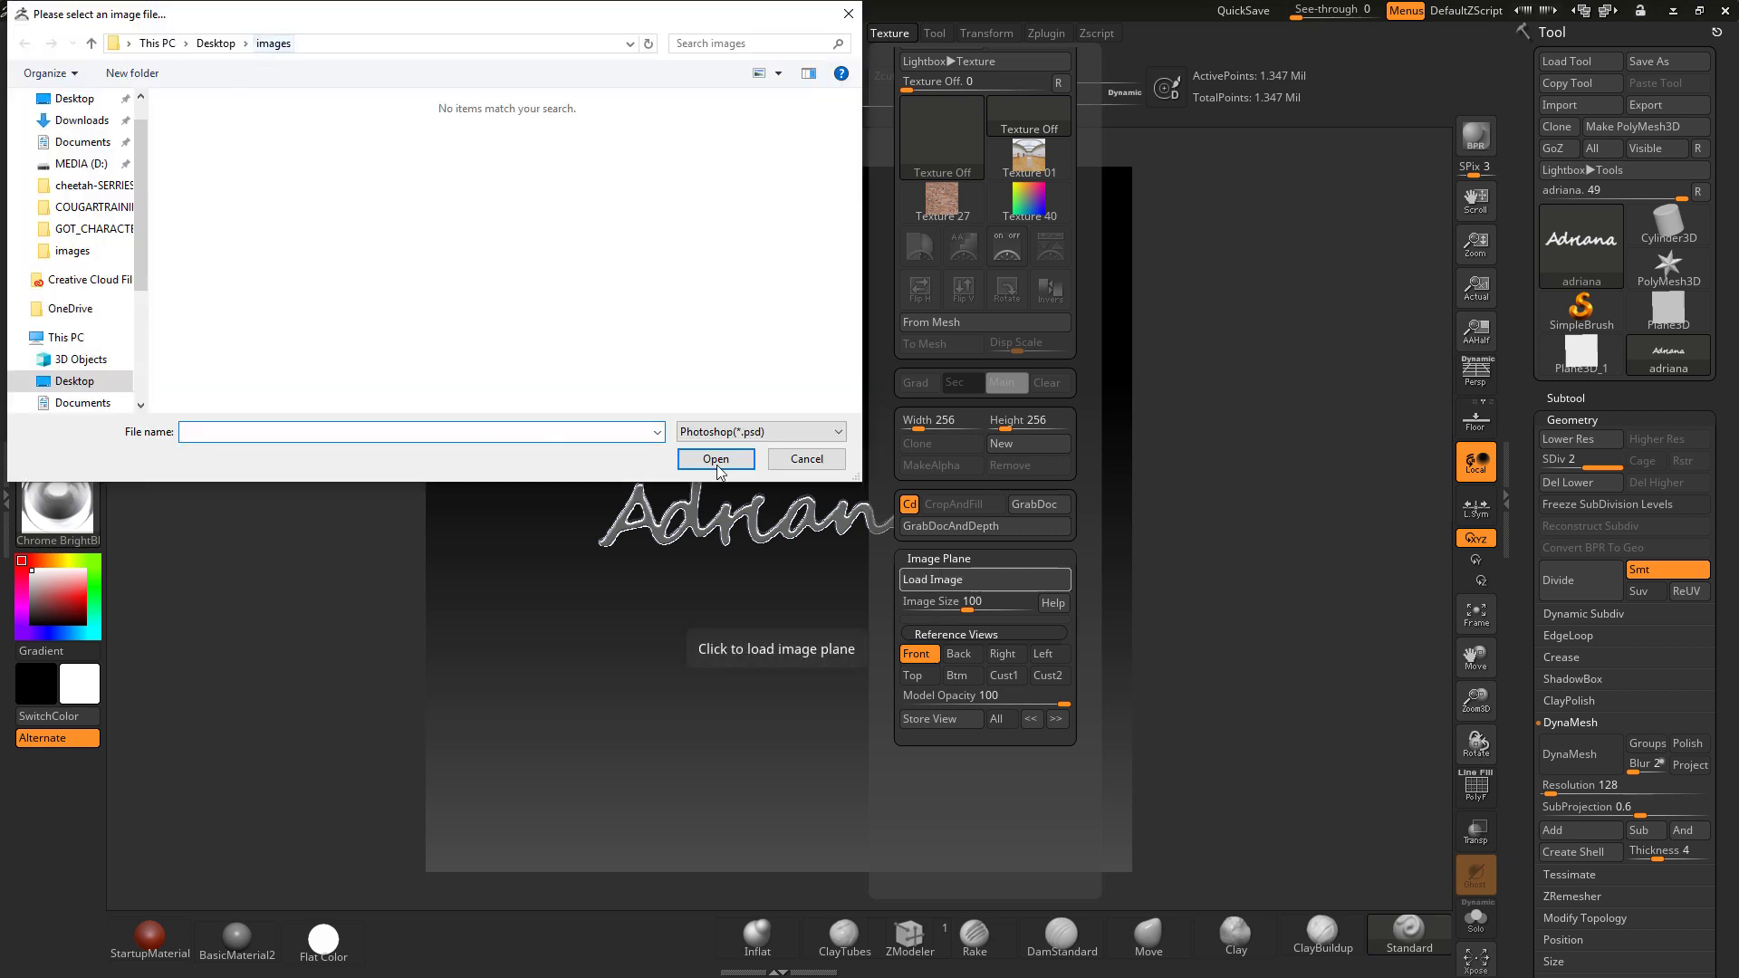
pyautogui.click(794, 436)
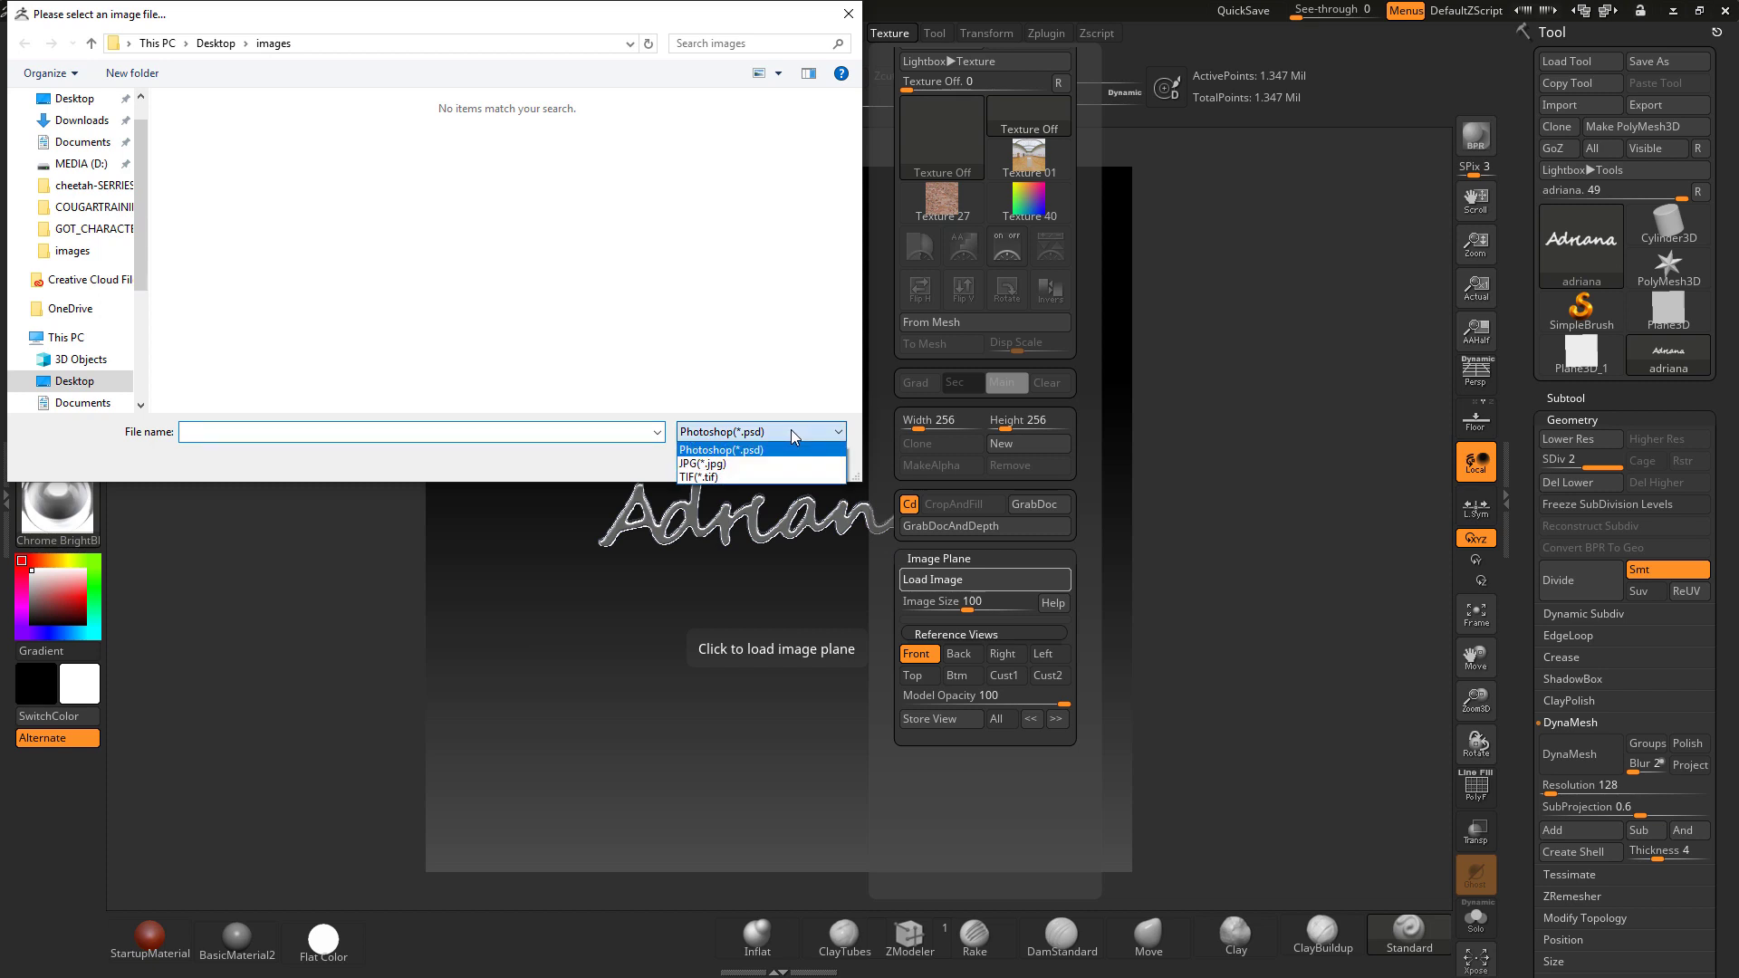
pyautogui.click(706, 464)
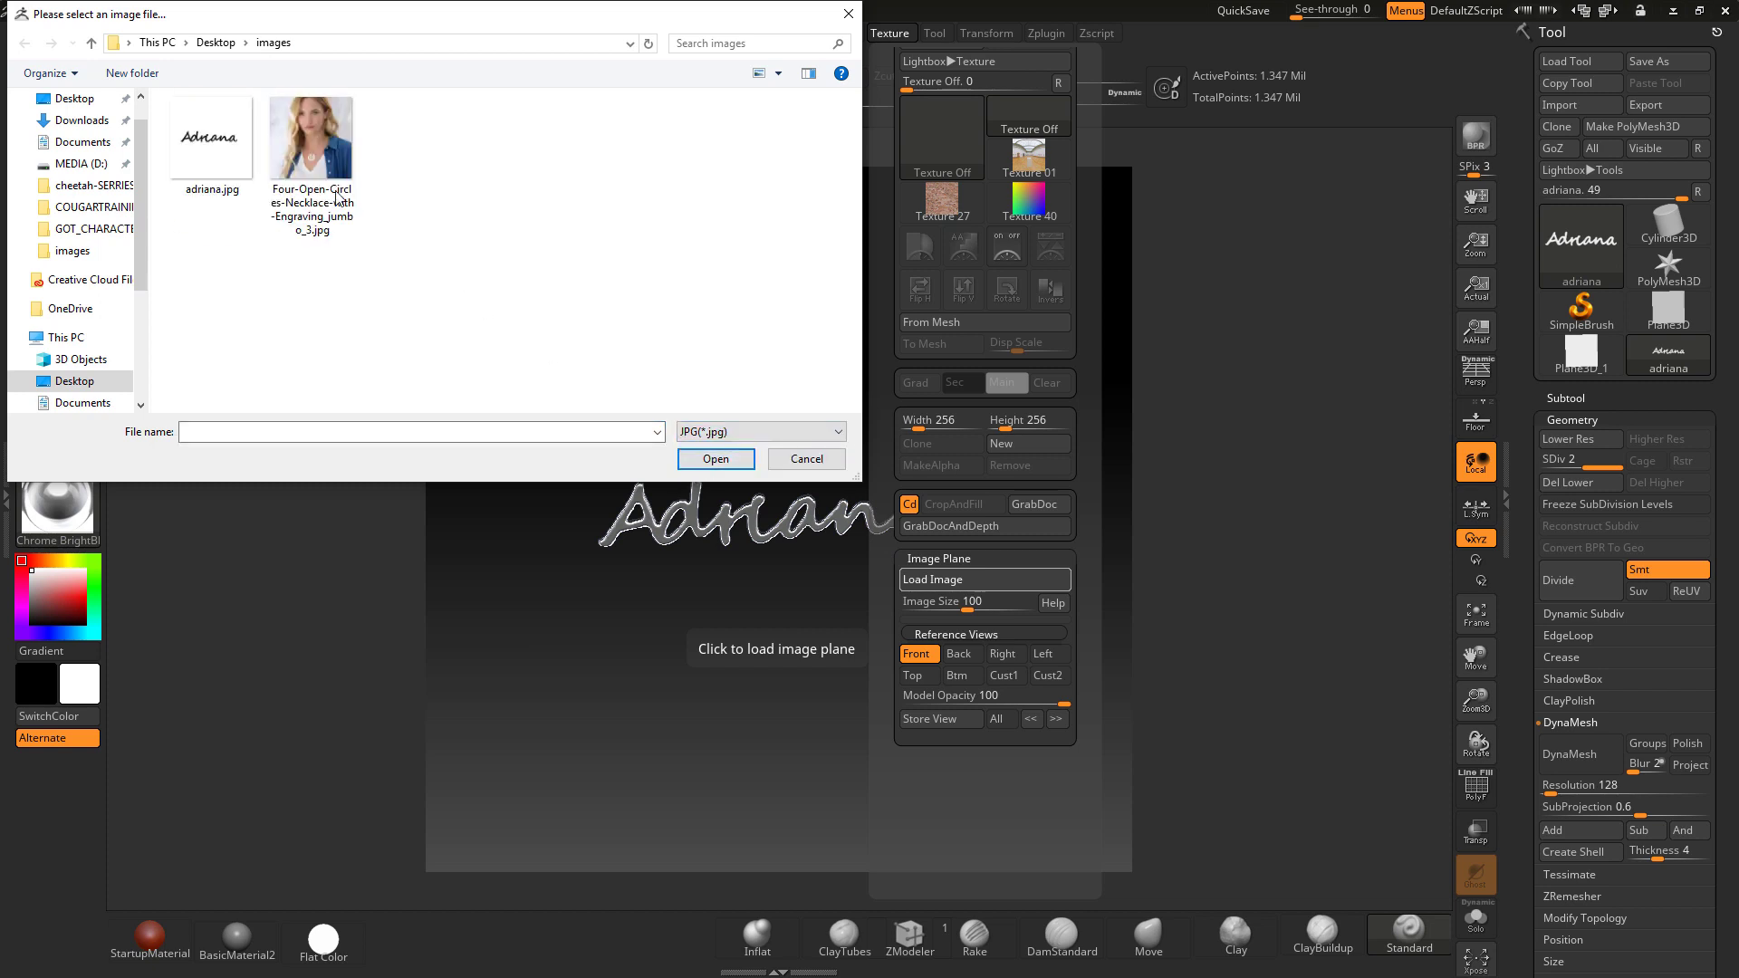
pyautogui.click(797, 433)
pyautogui.click(721, 478)
pyautogui.click(746, 431)
pyautogui.click(723, 464)
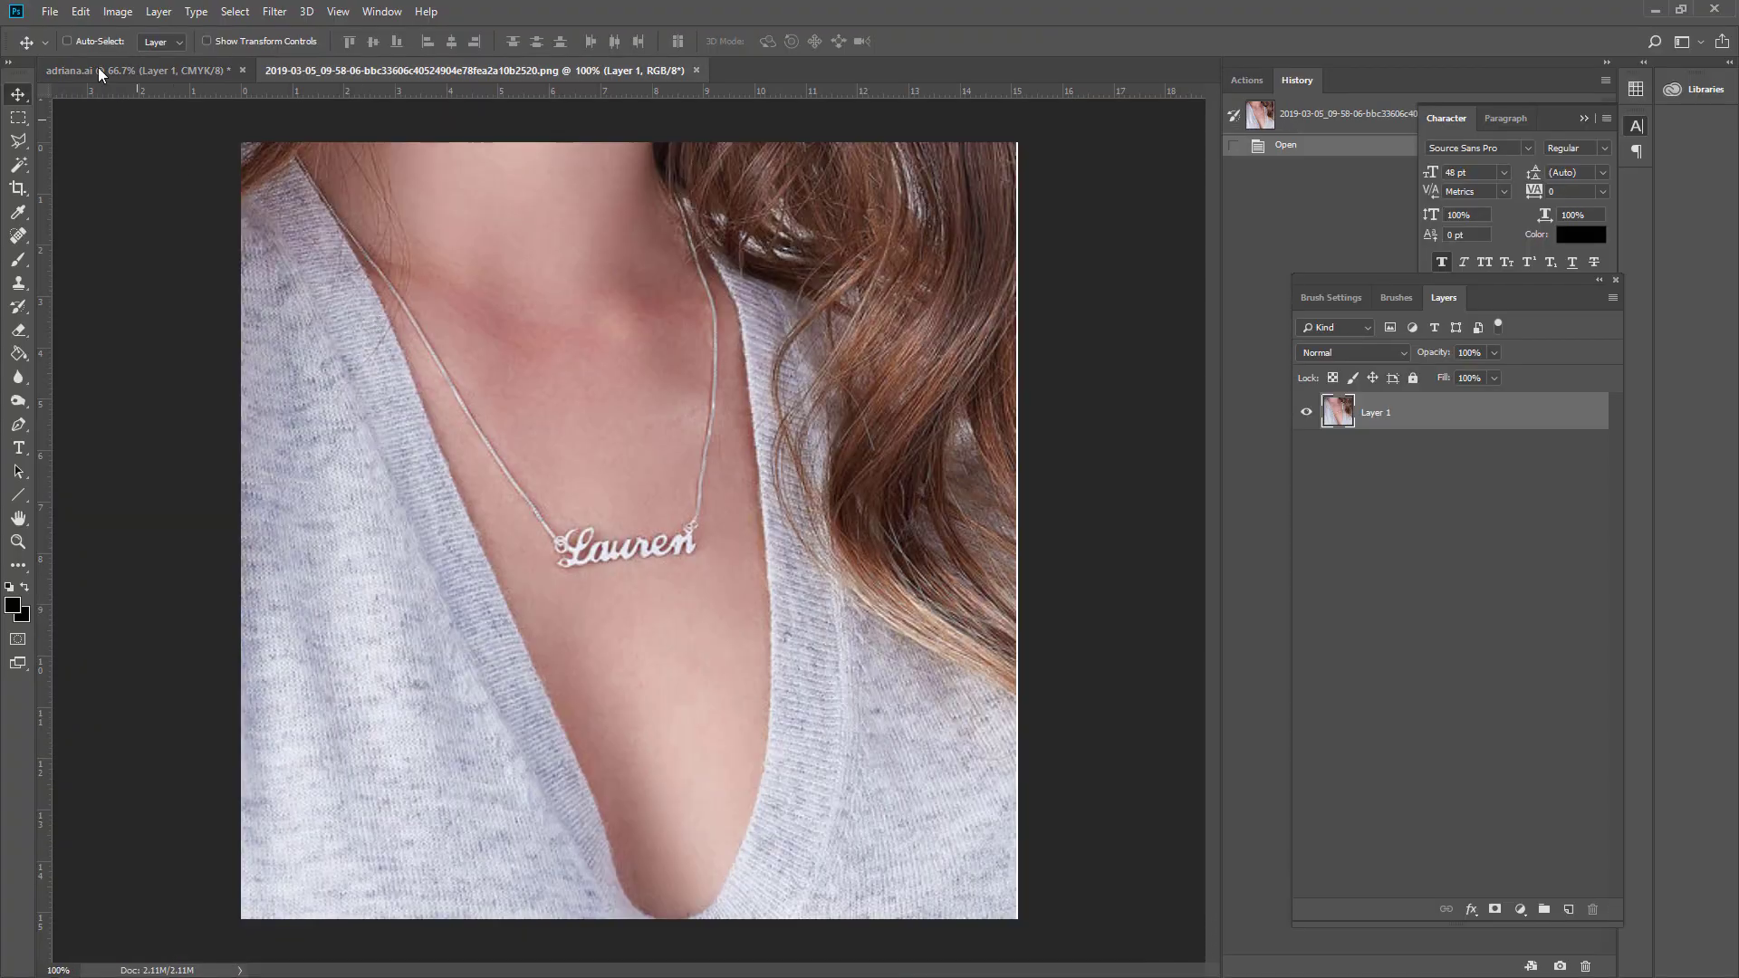
# - Switch to Photoshop and save the neckline photo as a JPEG in the Desktop images folder at quality 12 (Maximum)
pyautogui.click(50, 13)
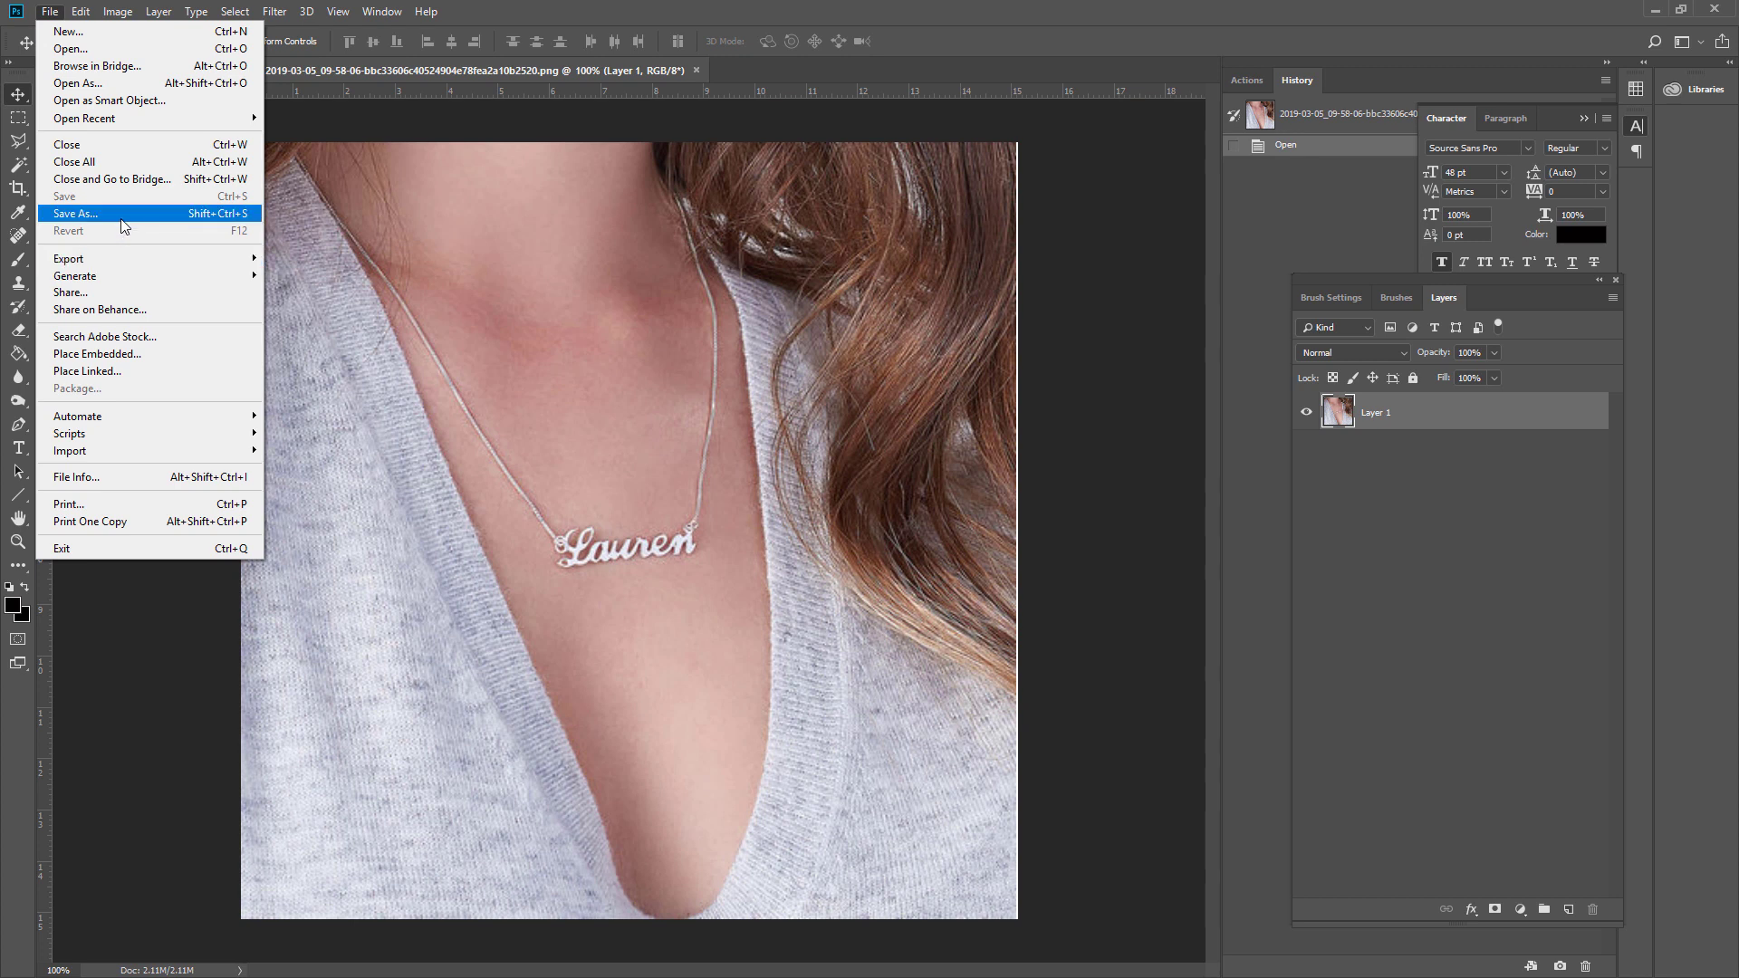
pyautogui.click(124, 218)
pyautogui.click(543, 419)
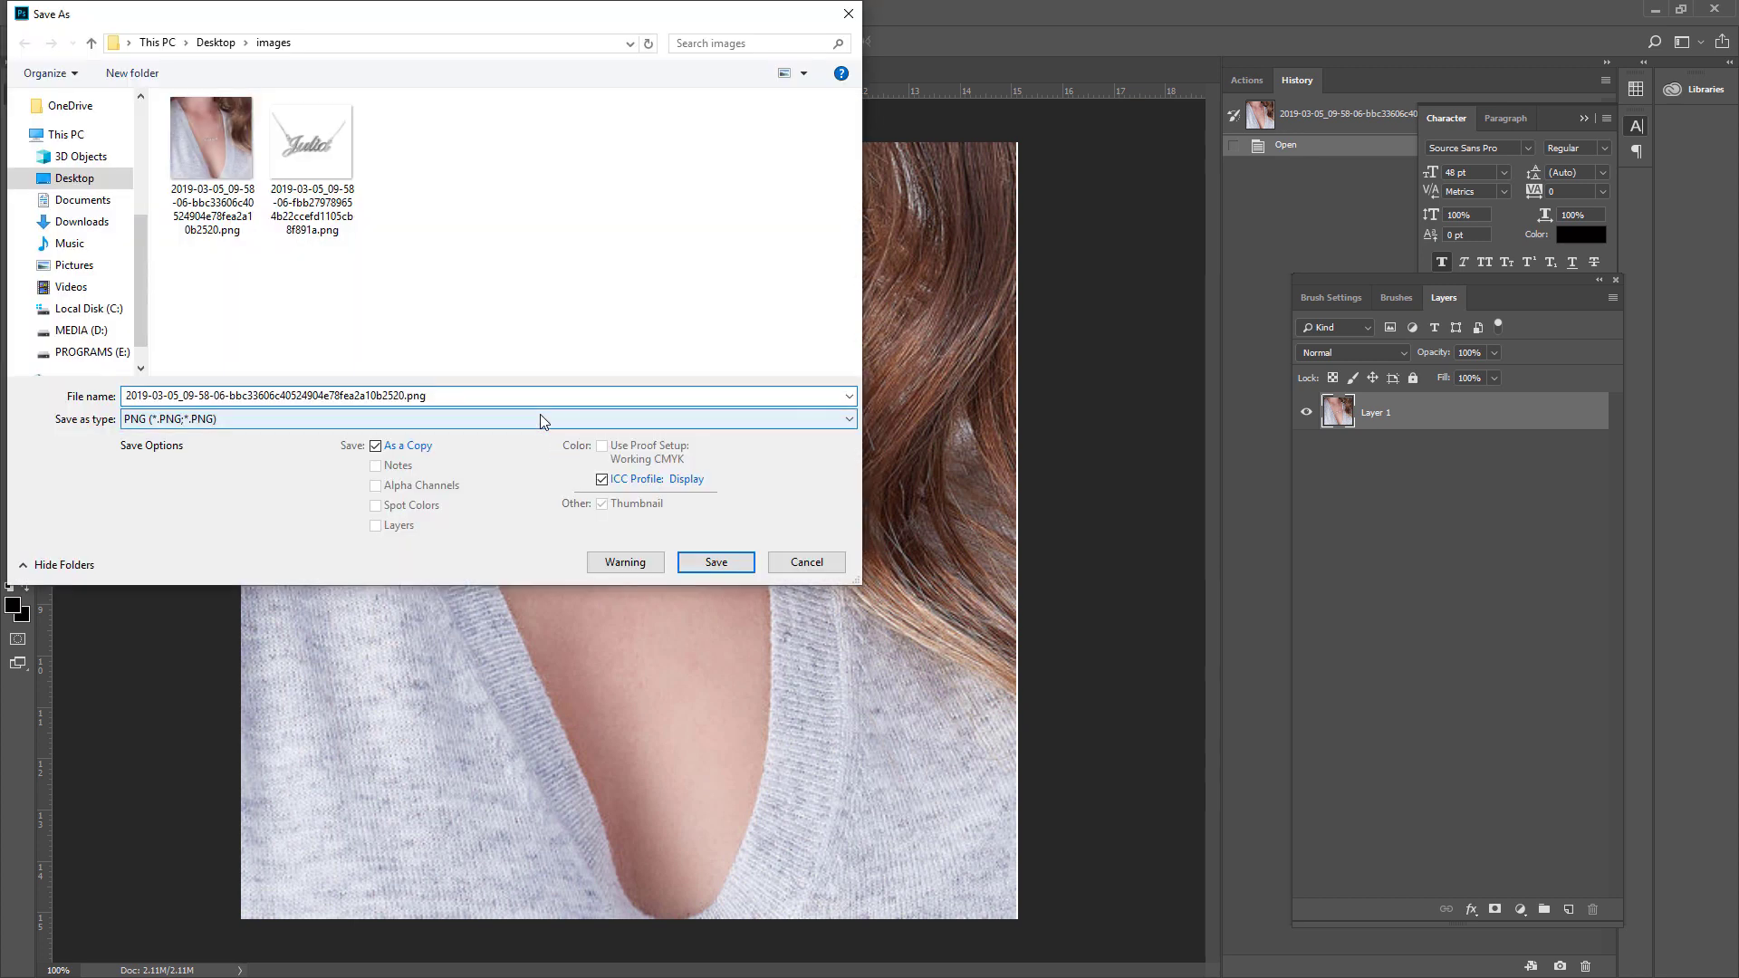
pyautogui.click(186, 559)
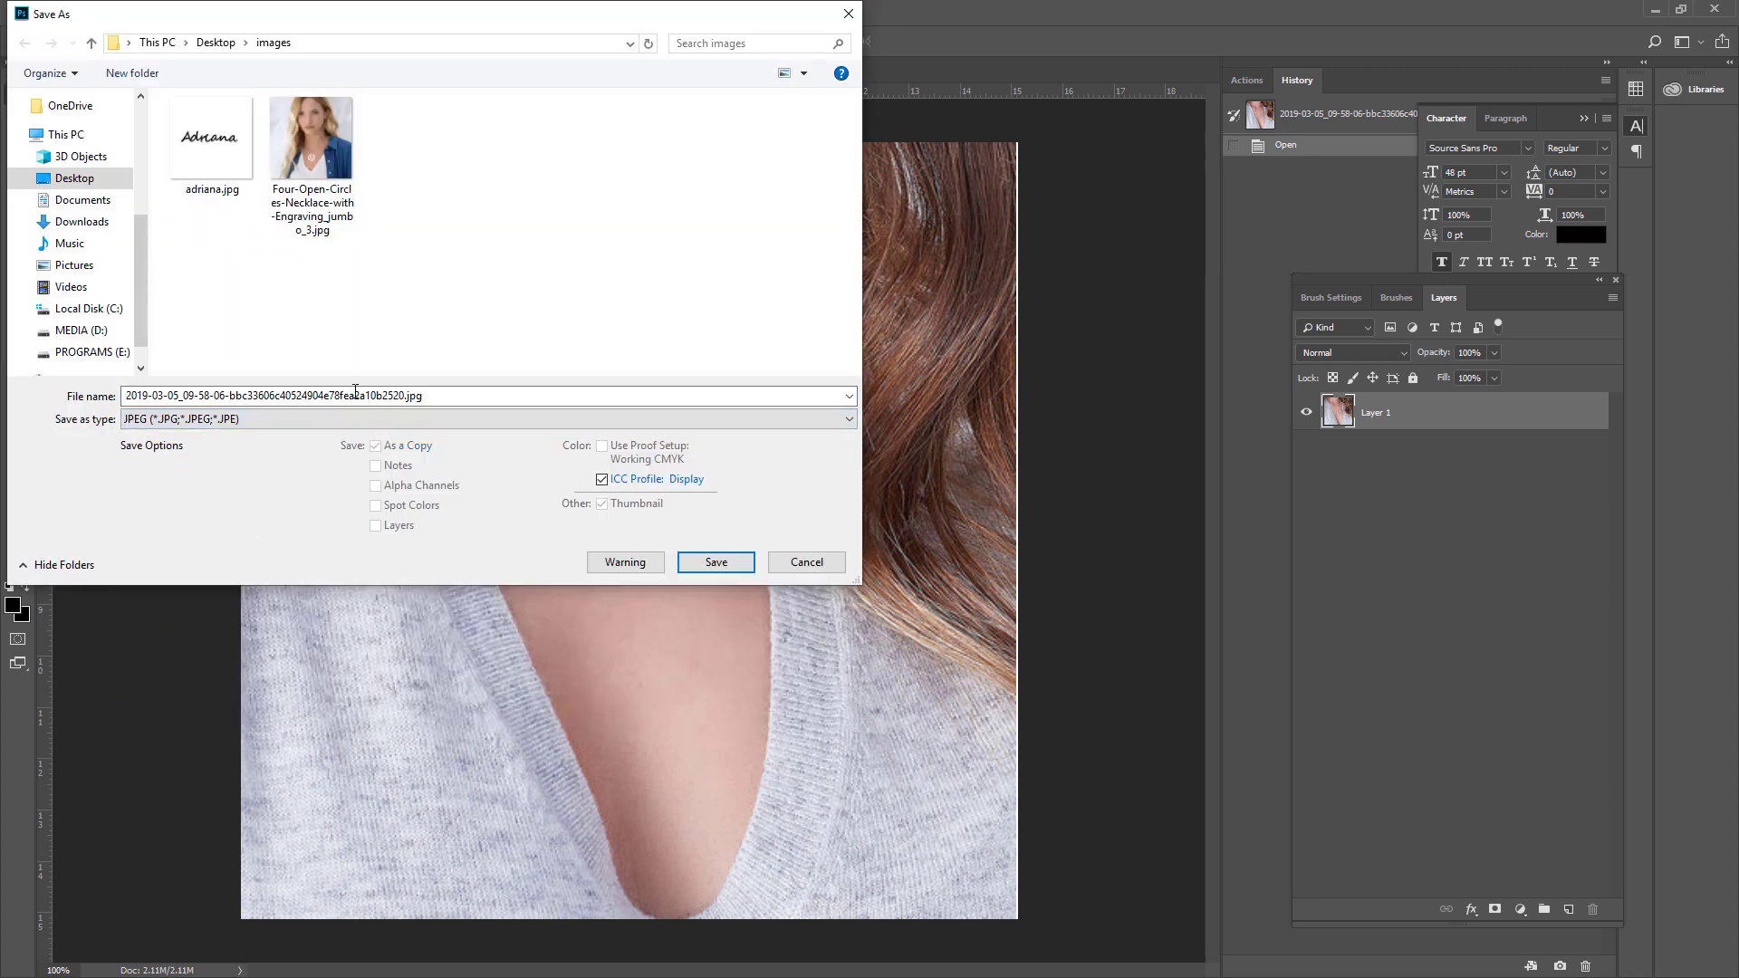
pyautogui.click(729, 566)
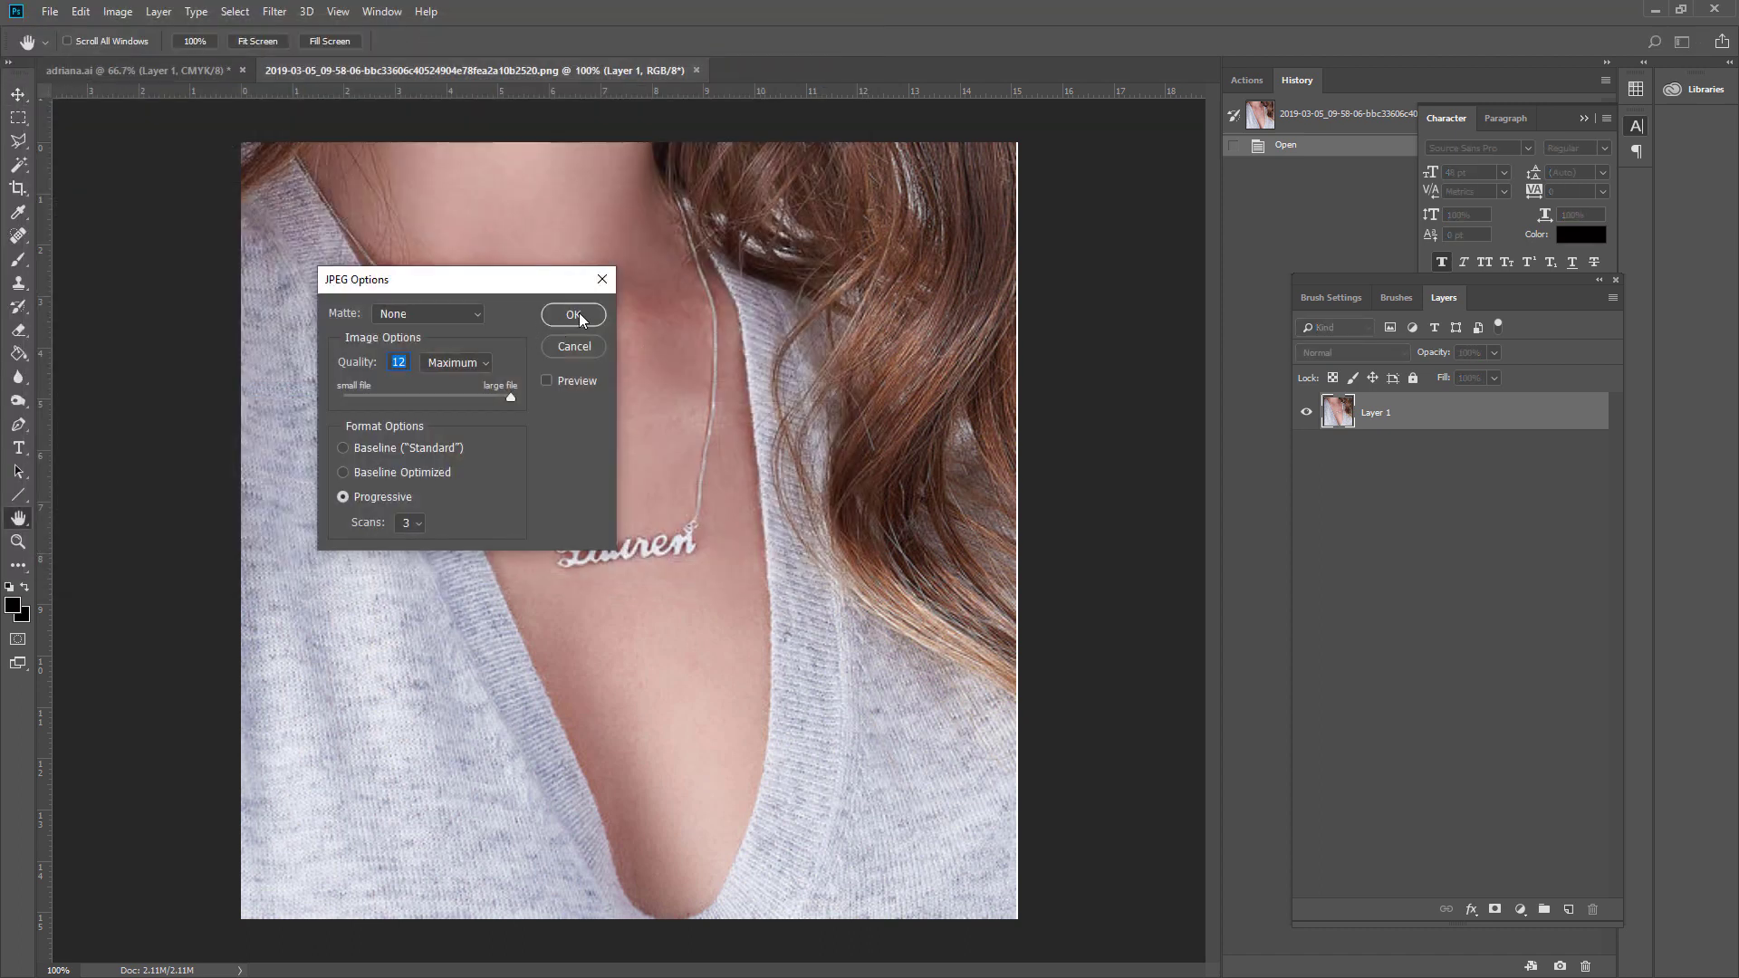
pyautogui.click(578, 317)
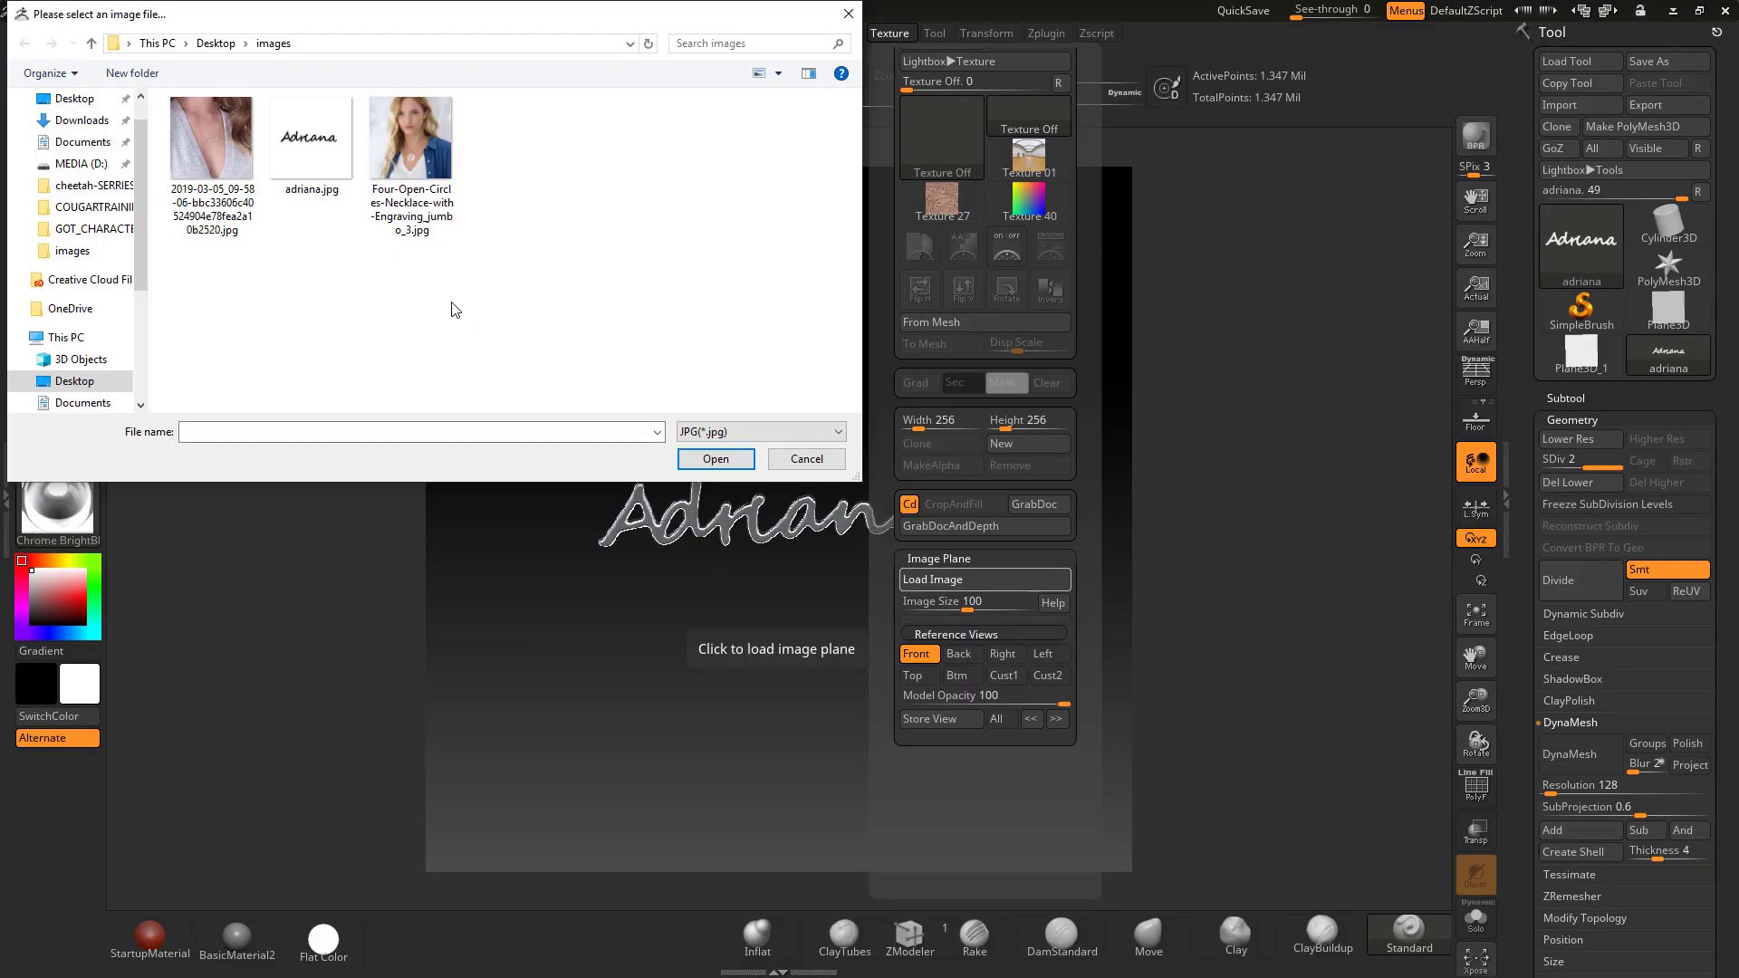
# - Back in ZBrush, load the neckline JPG as the Front image plane and store the view
pyautogui.click(204, 165)
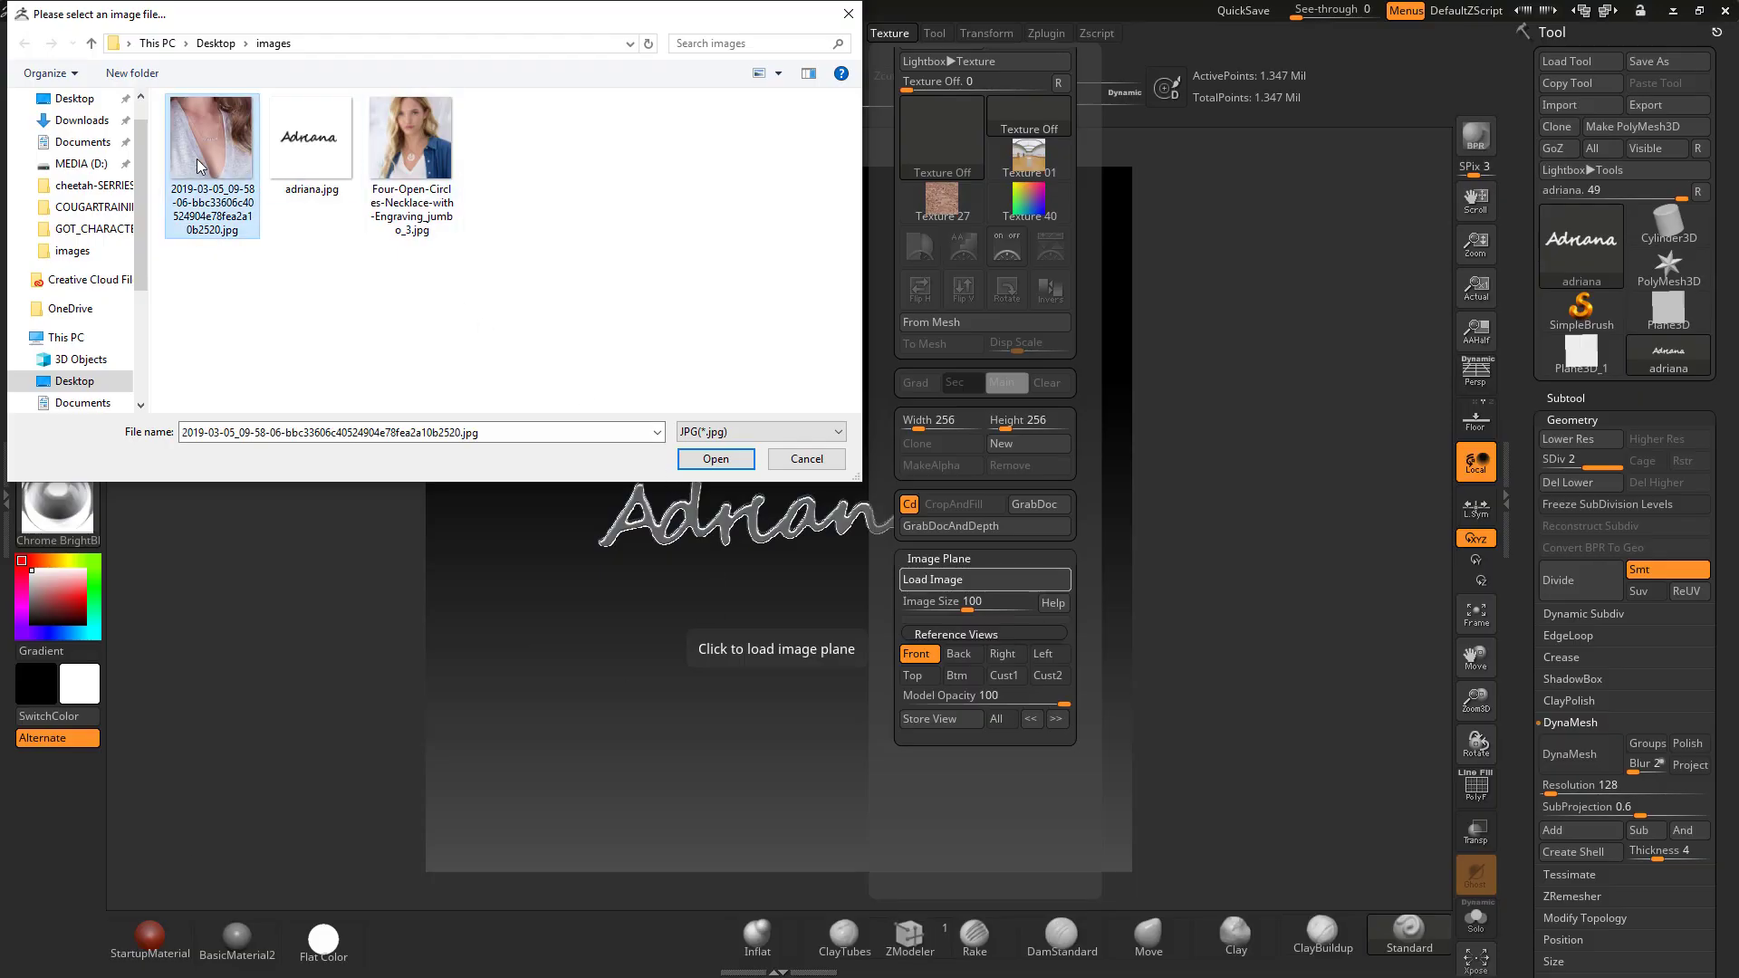
pyautogui.click(714, 459)
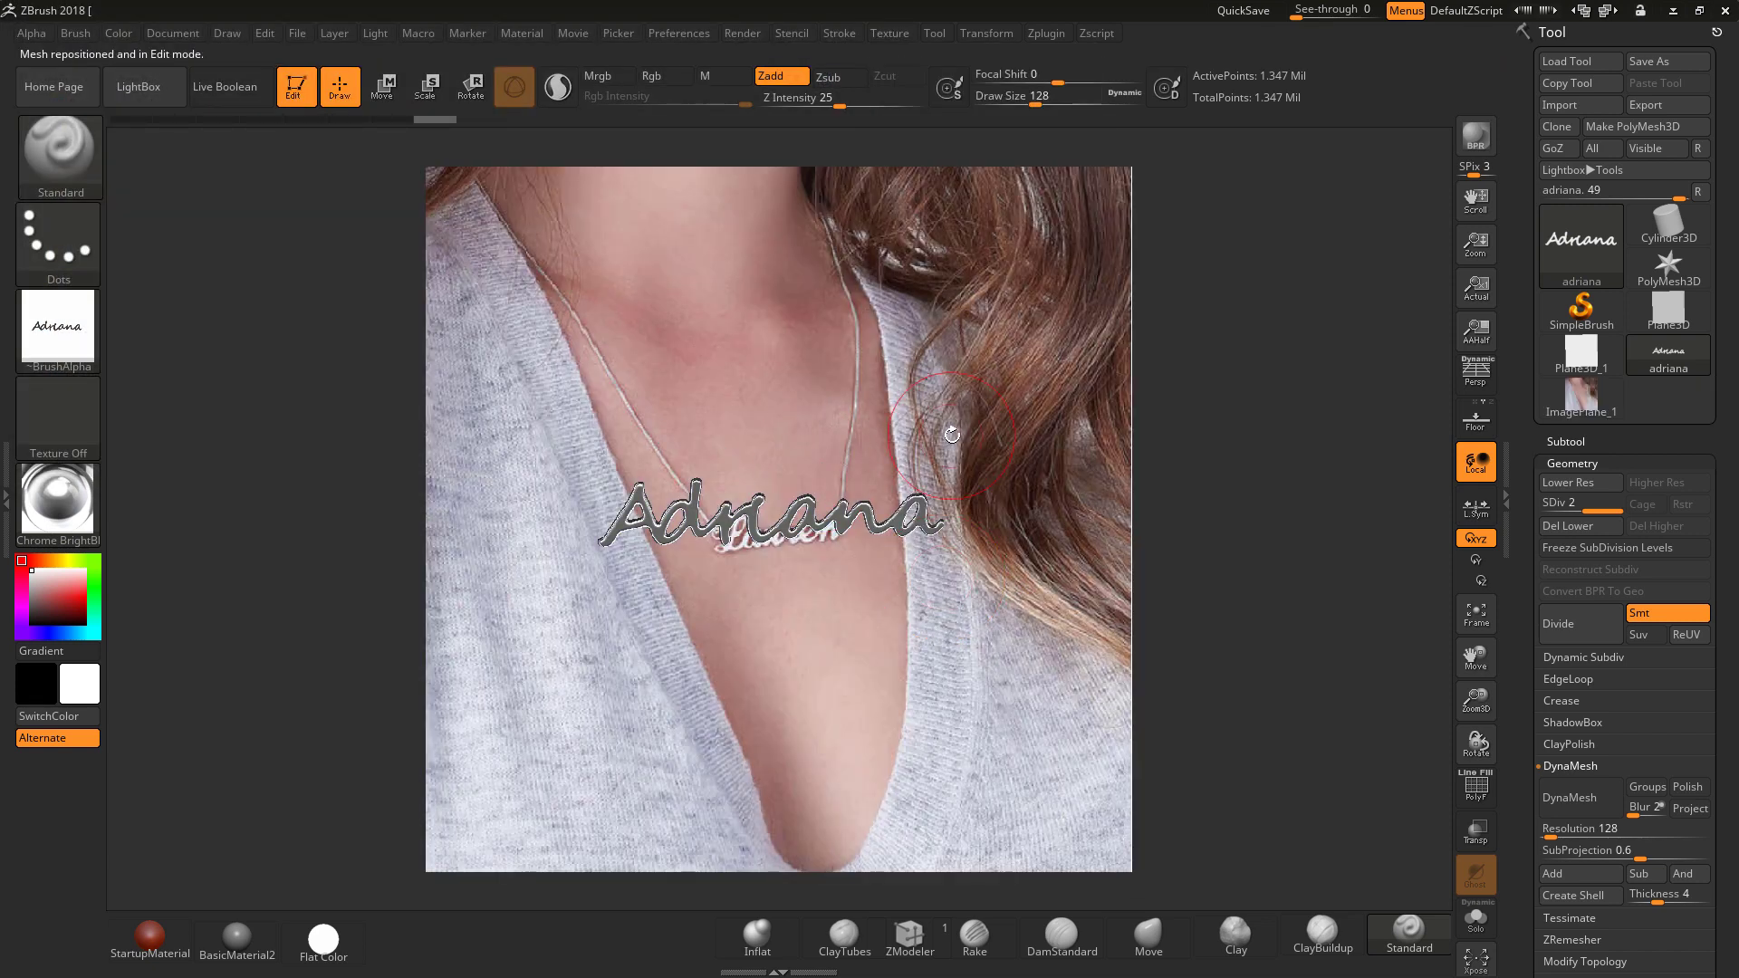
pyautogui.click(1046, 34)
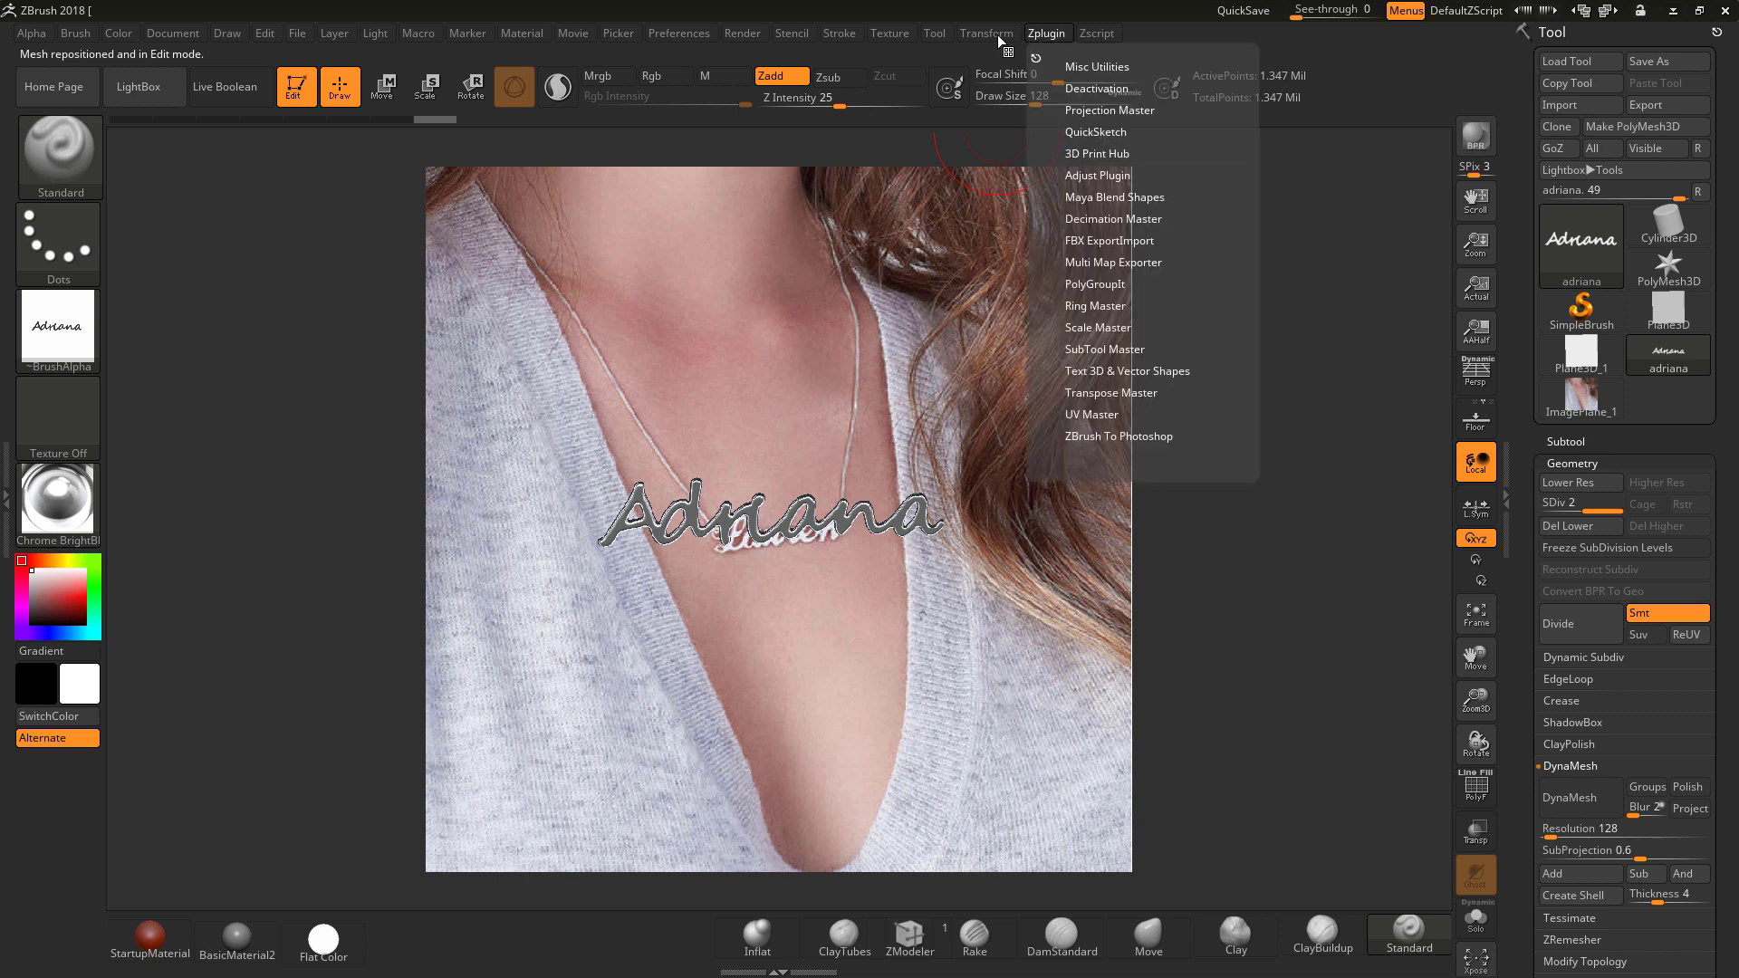
pyautogui.moveTo(980, 36)
pyautogui.moveTo(892, 33)
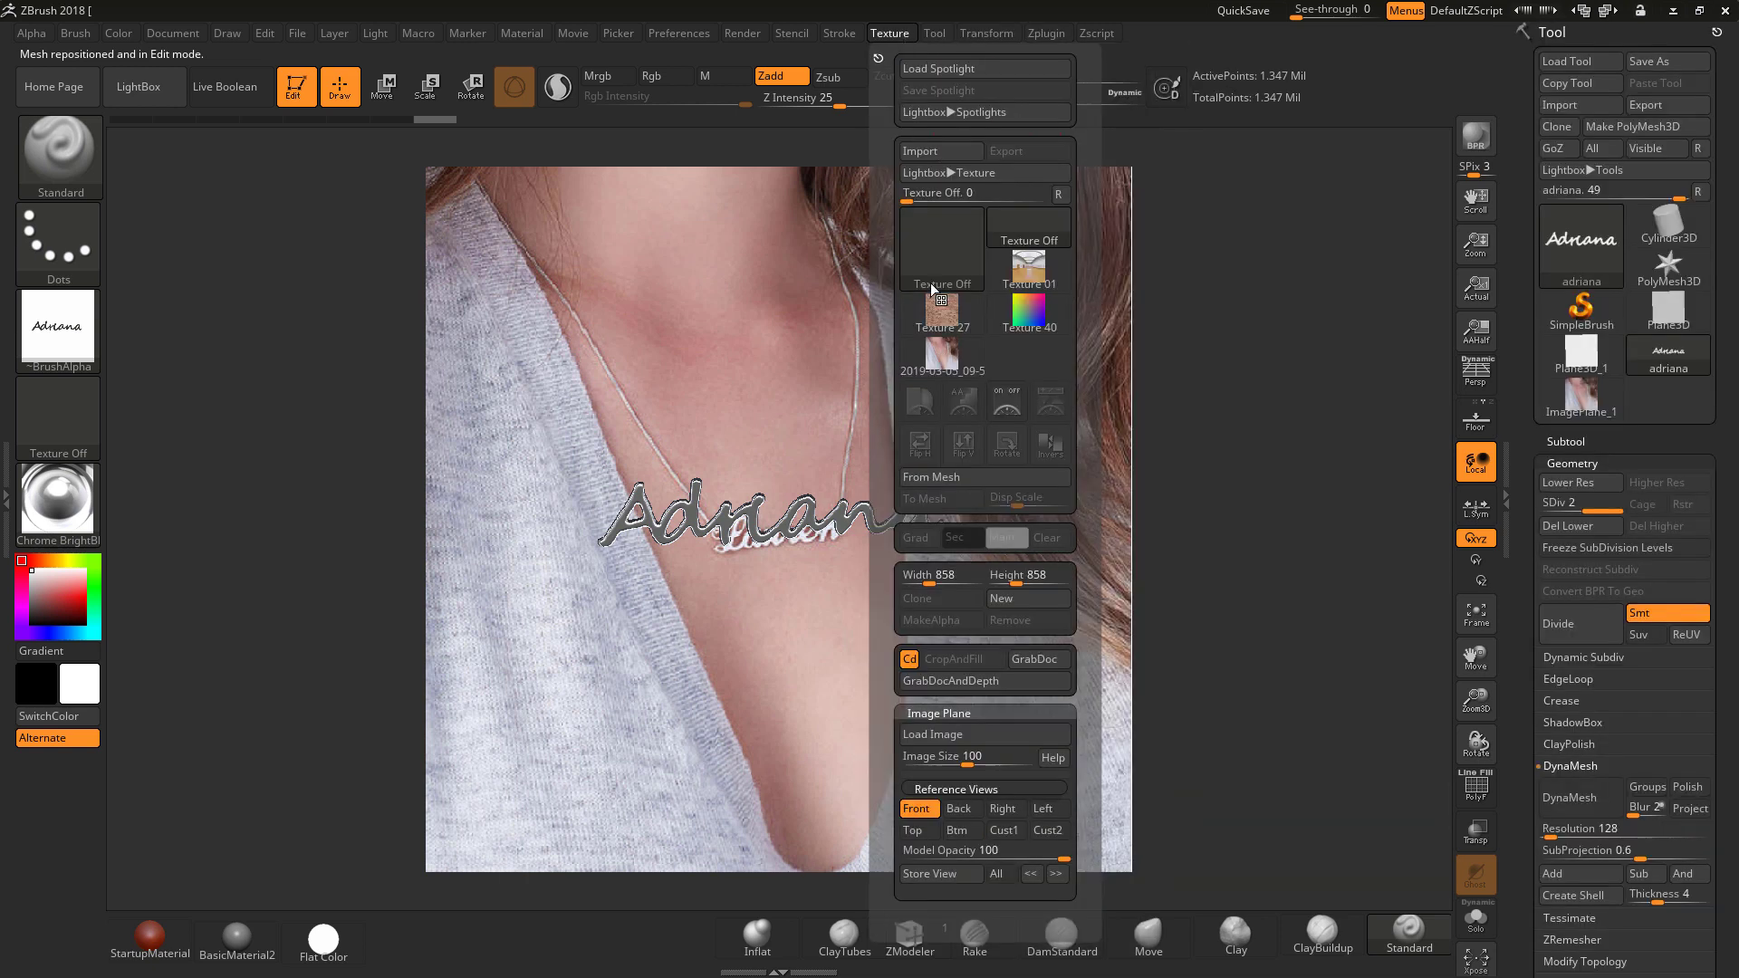
pyautogui.click(933, 875)
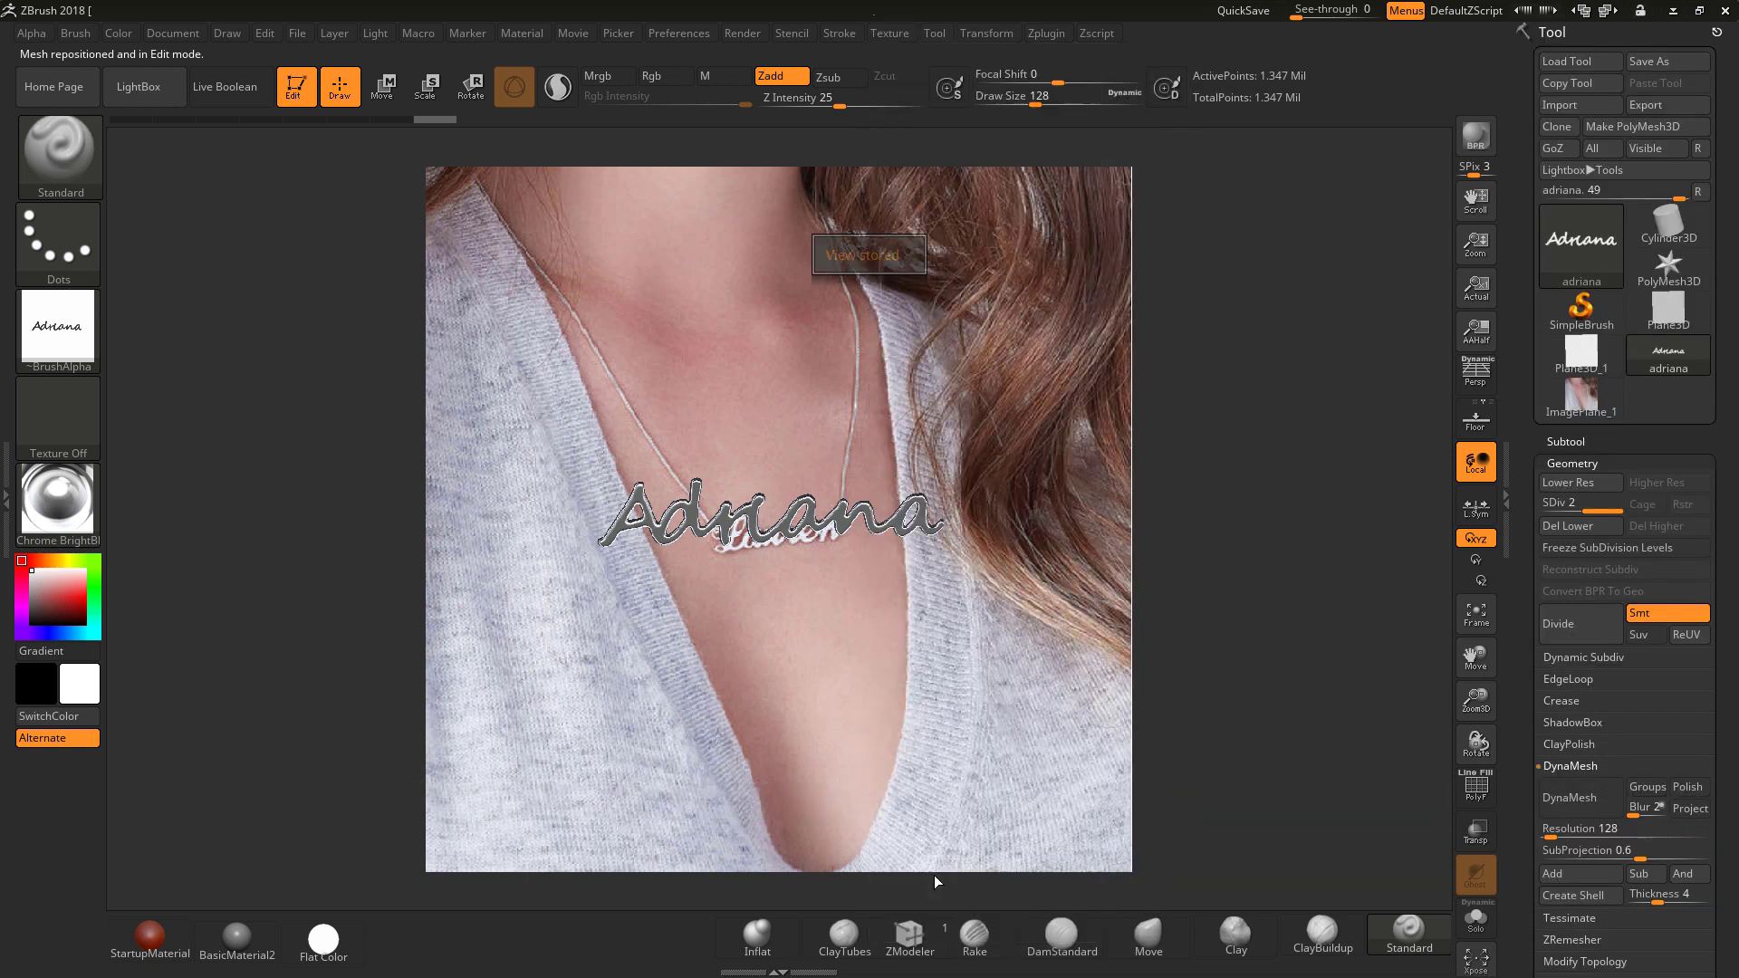
# - Scale, move and tilt the chrome lettering to cover the original name pendant on the photo's necklace chain
pyautogui.moveTo(862, 636)
pyautogui.mouseDown()
pyautogui.moveTo(887, 615)
pyautogui.moveTo(876, 627)
pyautogui.moveTo(916, 674)
pyautogui.moveTo(856, 649)
pyautogui.moveTo(834, 692)
pyautogui.moveTo(866, 666)
pyautogui.moveTo(827, 632)
pyautogui.moveTo(788, 653)
pyautogui.moveTo(824, 670)
pyautogui.moveTo(846, 621)
pyautogui.moveTo(883, 624)
pyautogui.moveTo(821, 616)
pyautogui.mouseUp()
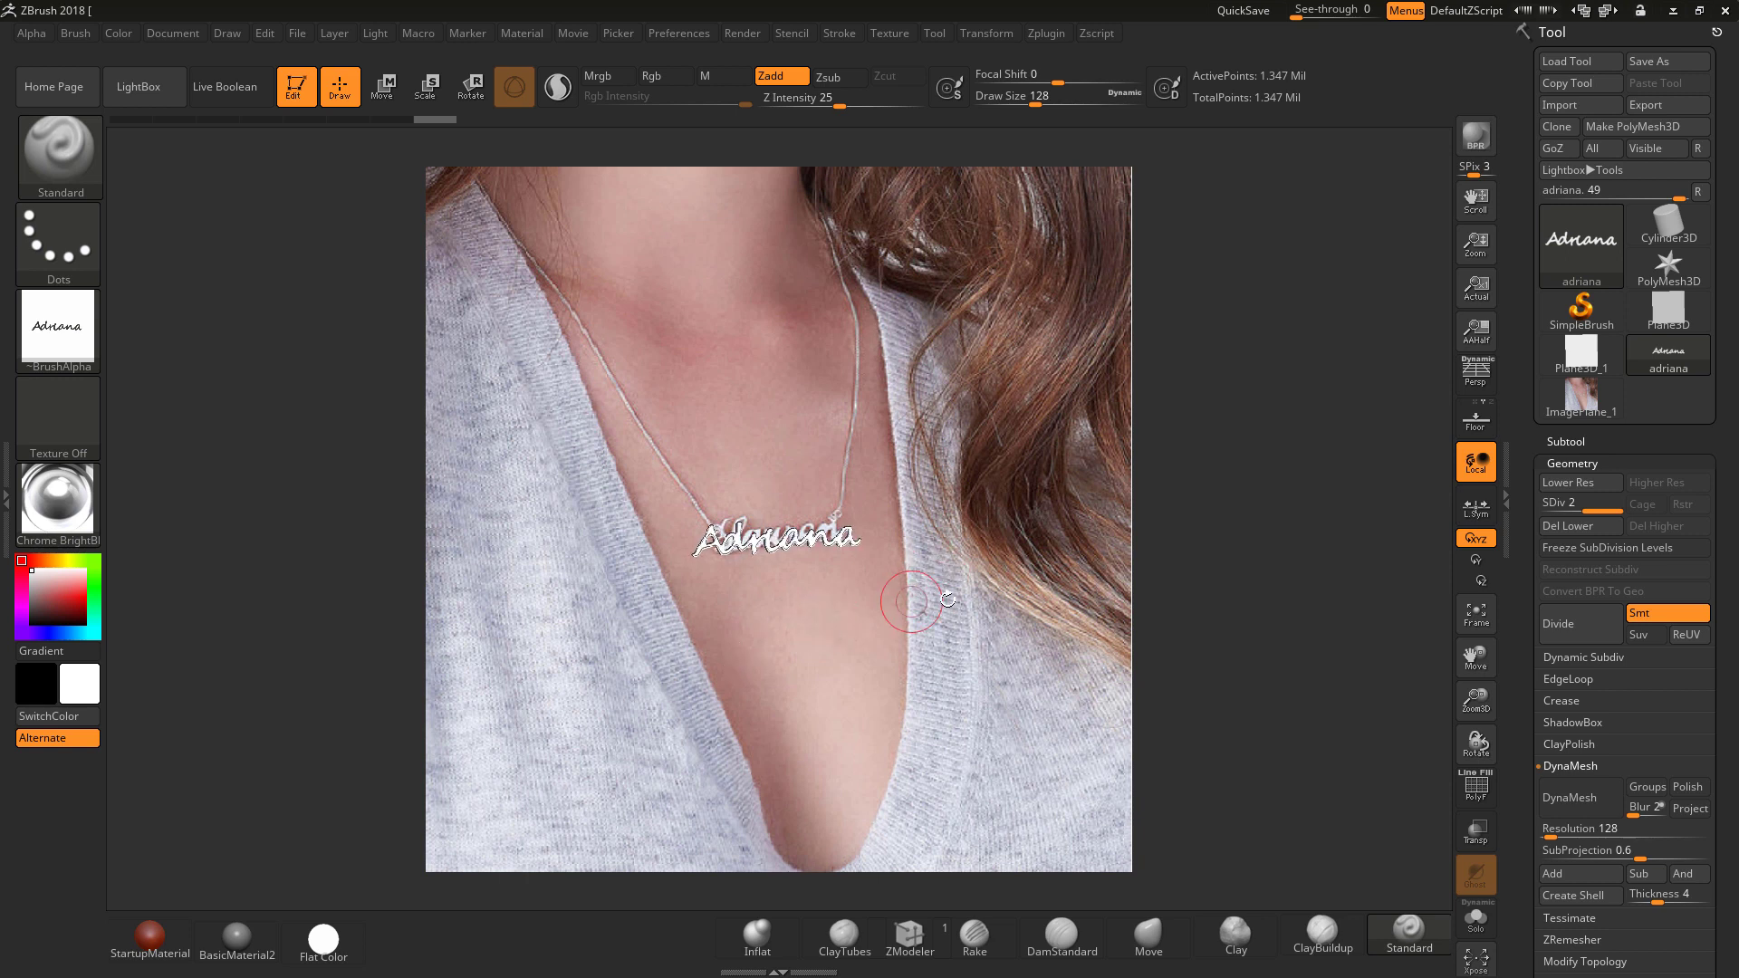
pyautogui.moveTo(938, 516); pyautogui.dragTo(729, 655)
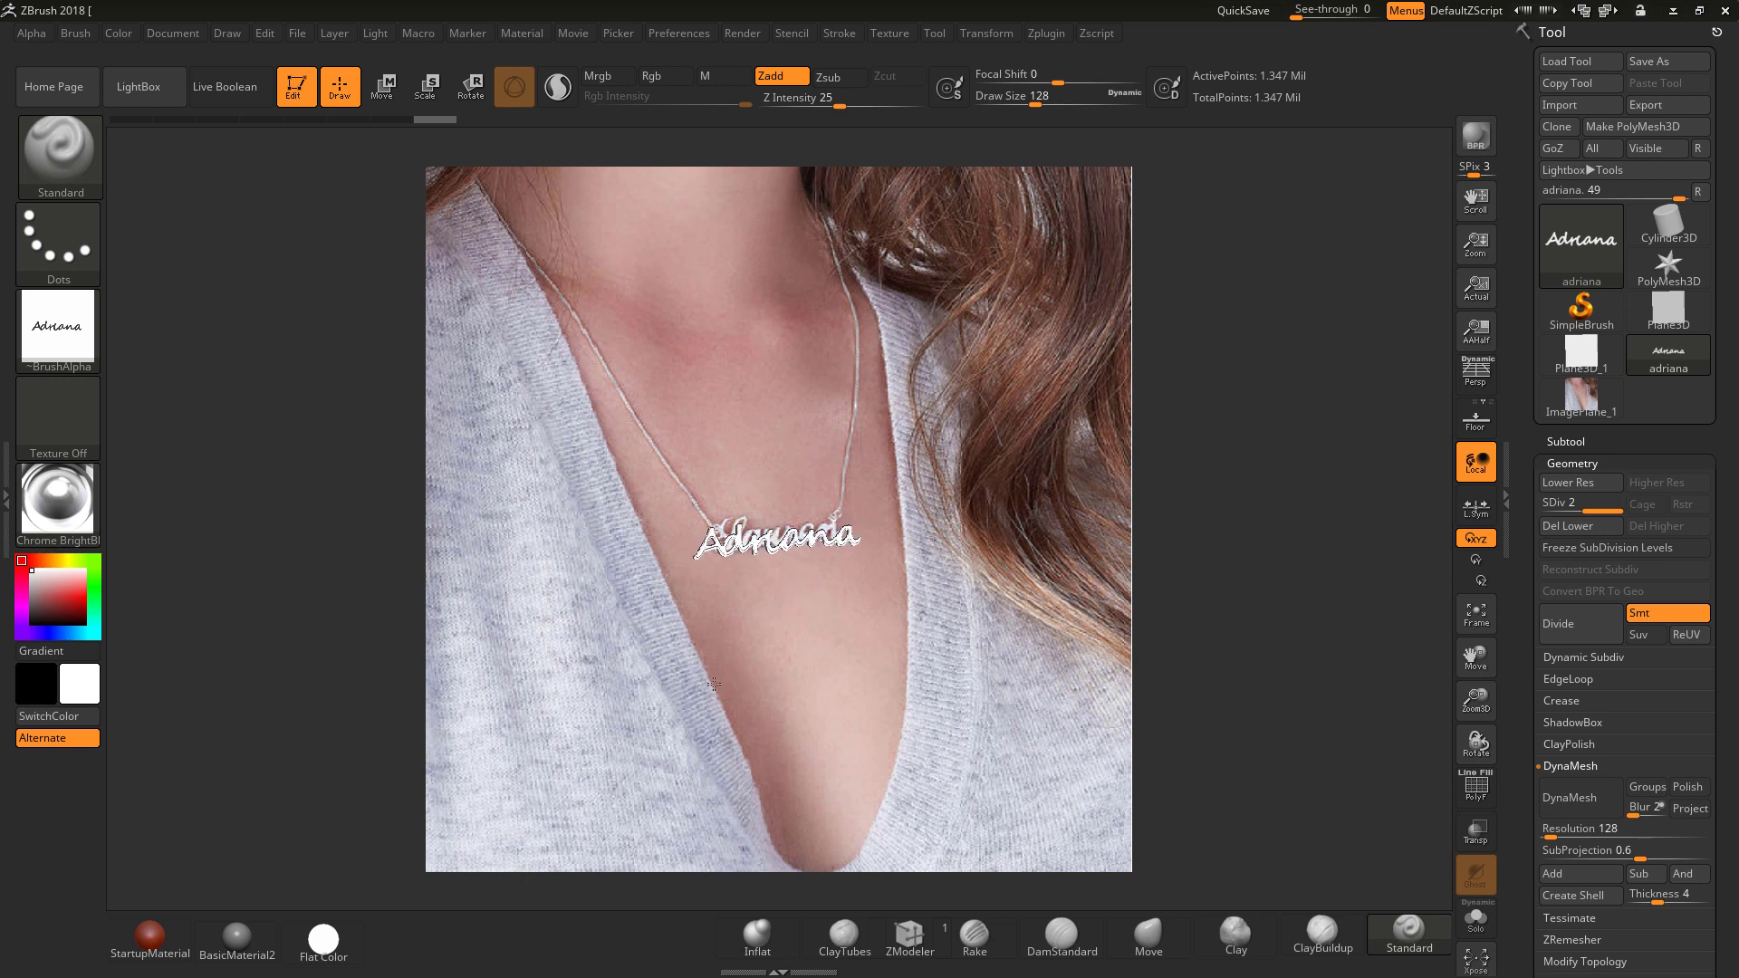
pyautogui.moveTo(718, 685); pyautogui.dragTo(822, 674)
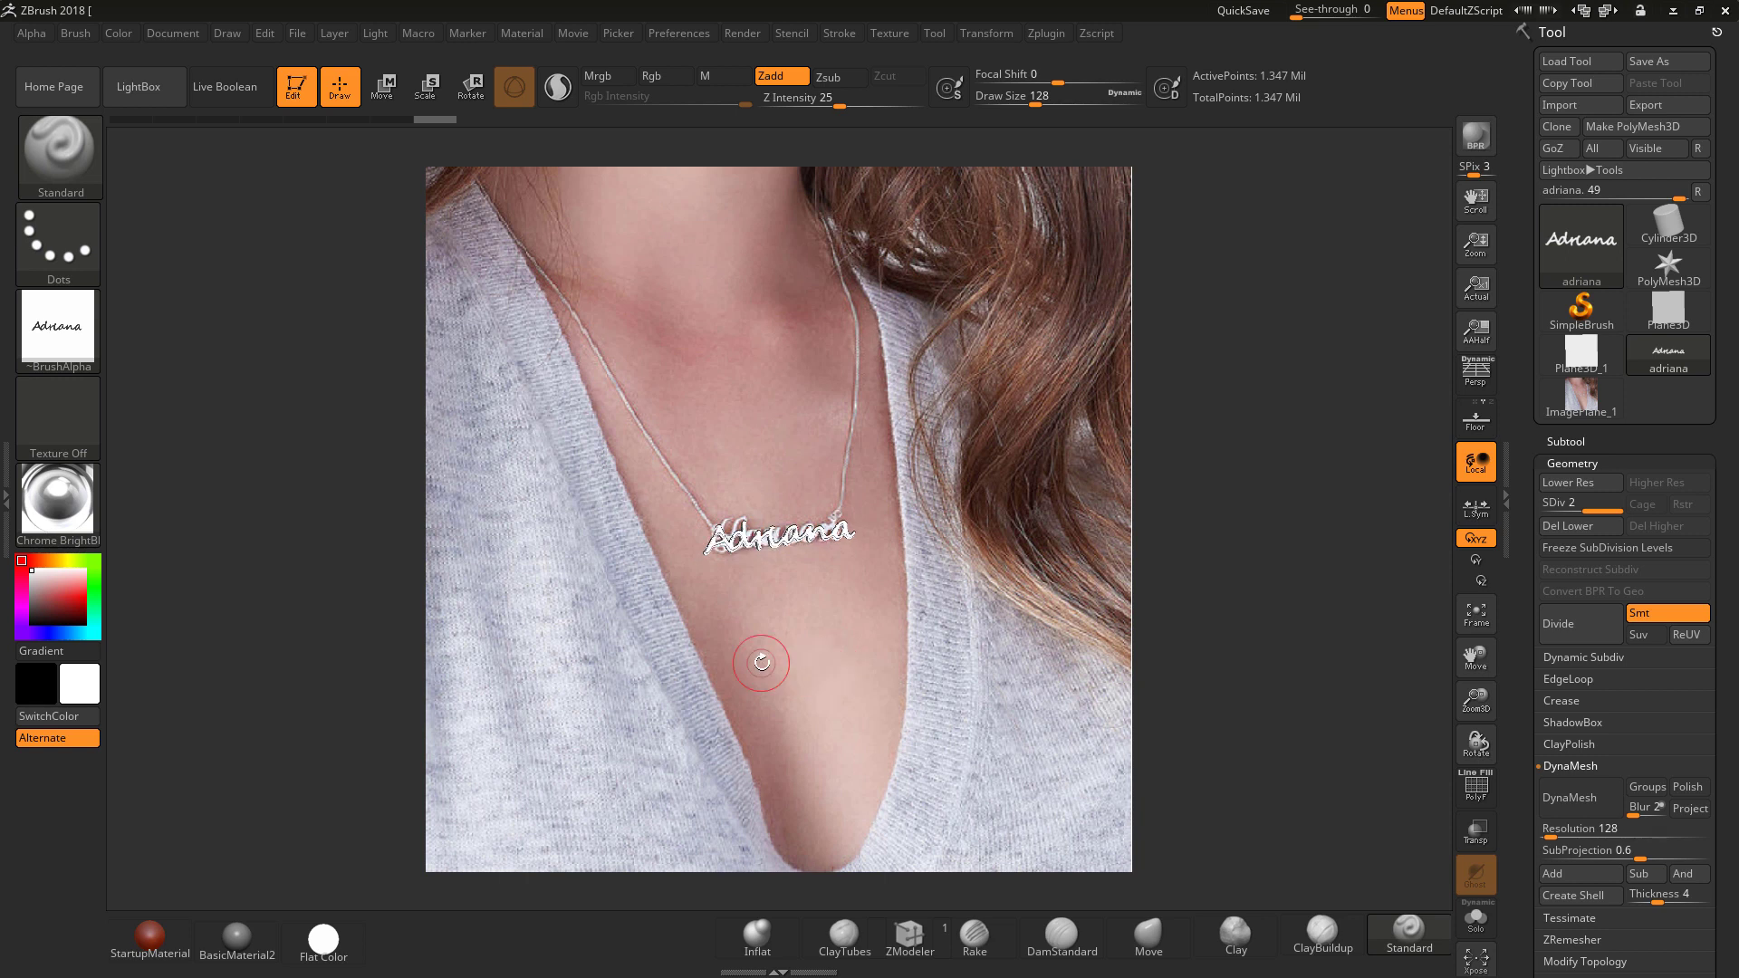
pyautogui.moveTo(844, 665)
pyautogui.mouseDown()
pyautogui.moveTo(842, 650)
pyautogui.moveTo(861, 677)
pyautogui.moveTo(812, 664)
pyautogui.moveTo(839, 640)
pyautogui.mouseUp()
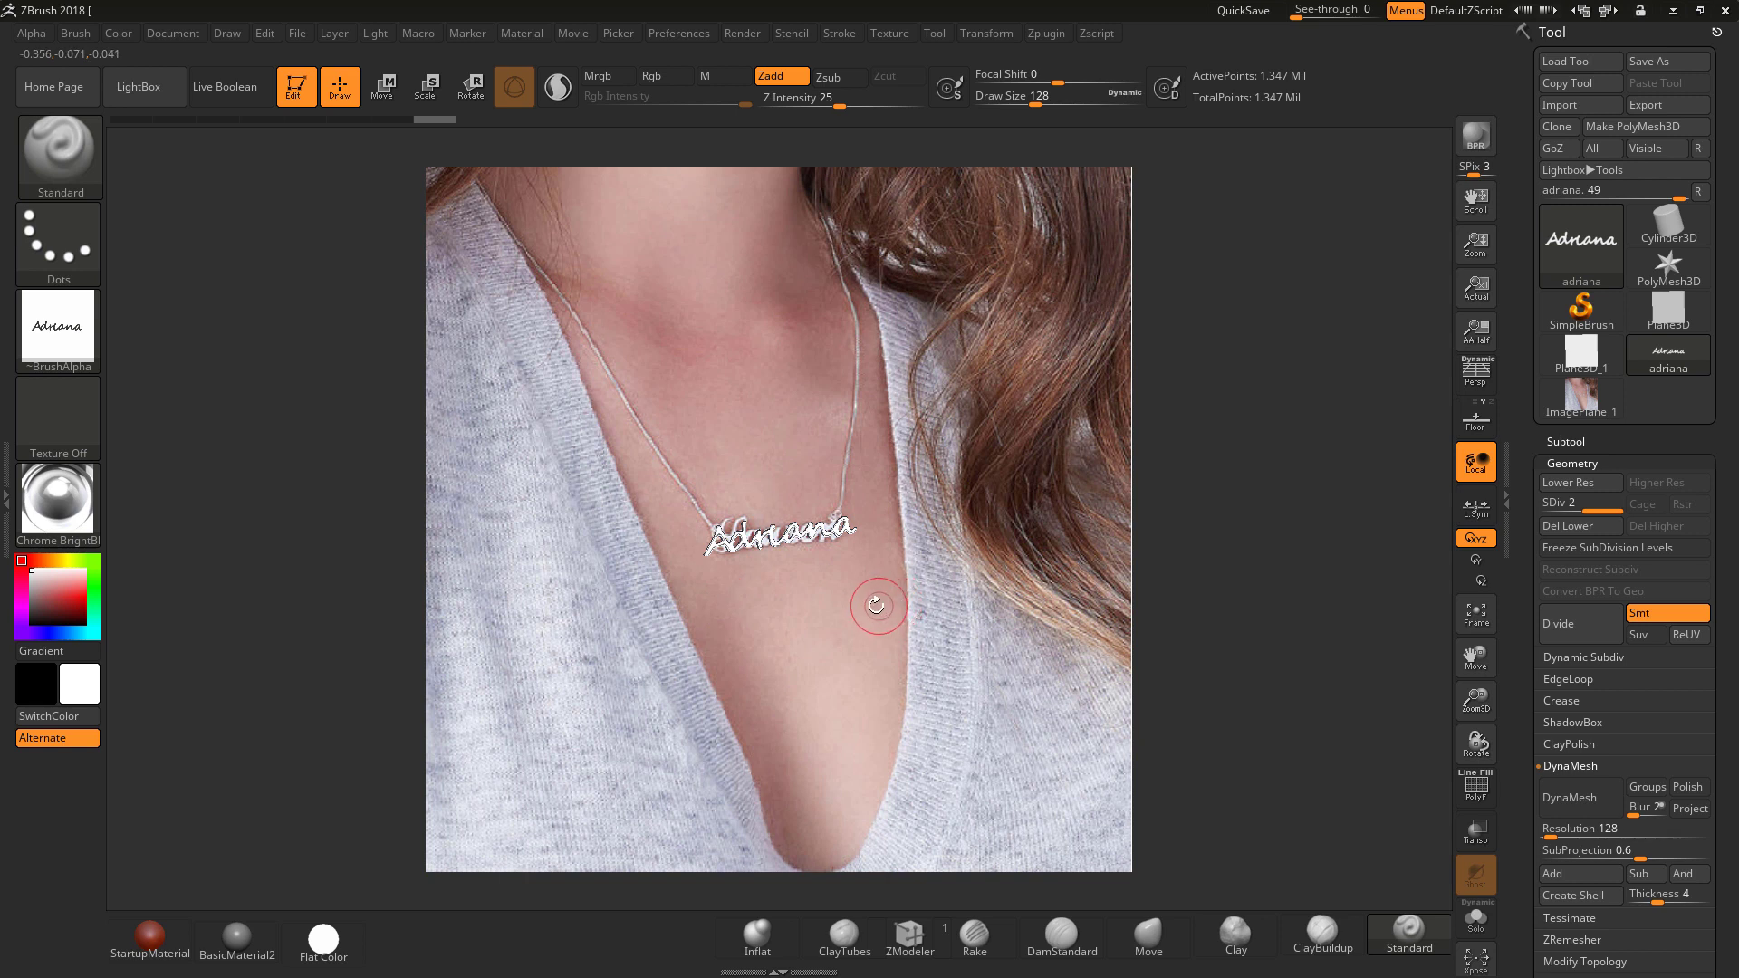
pyautogui.moveTo(869, 594); pyautogui.dragTo(866, 596)
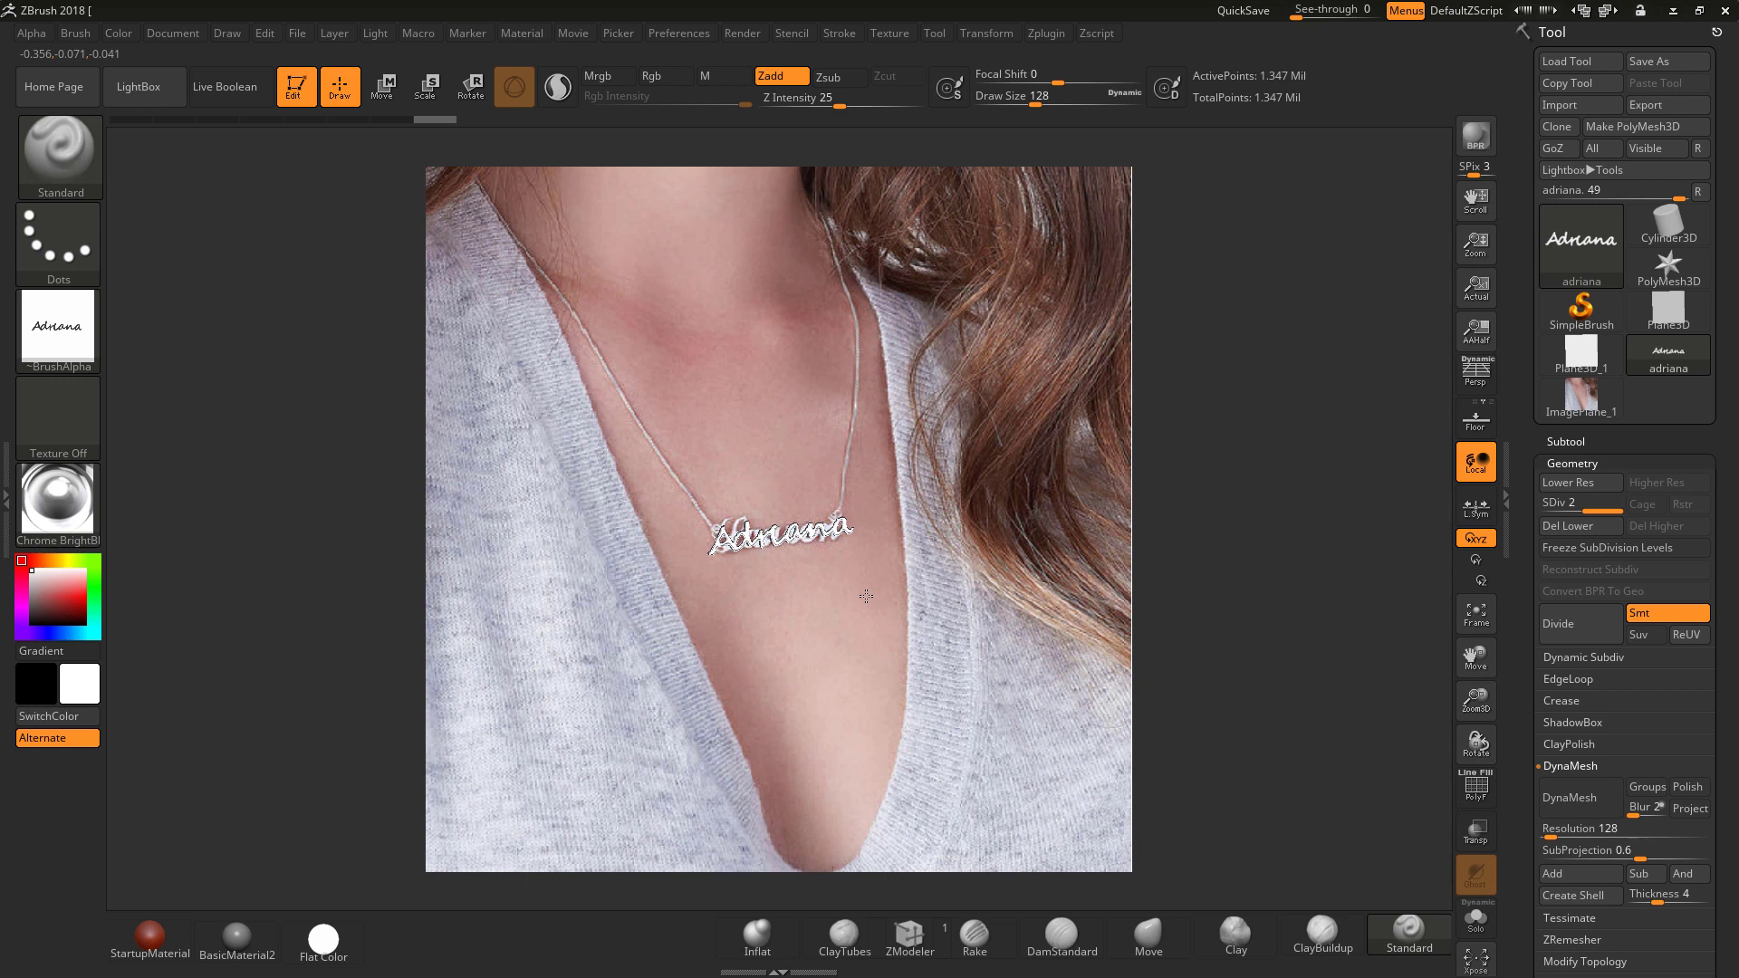
pyautogui.moveTo(866, 596); pyautogui.dragTo(864, 592)
# - Clear the neckline photo from the canvas and aim the main light from the upper right of the preview sphere
pyautogui.press('ctrl')
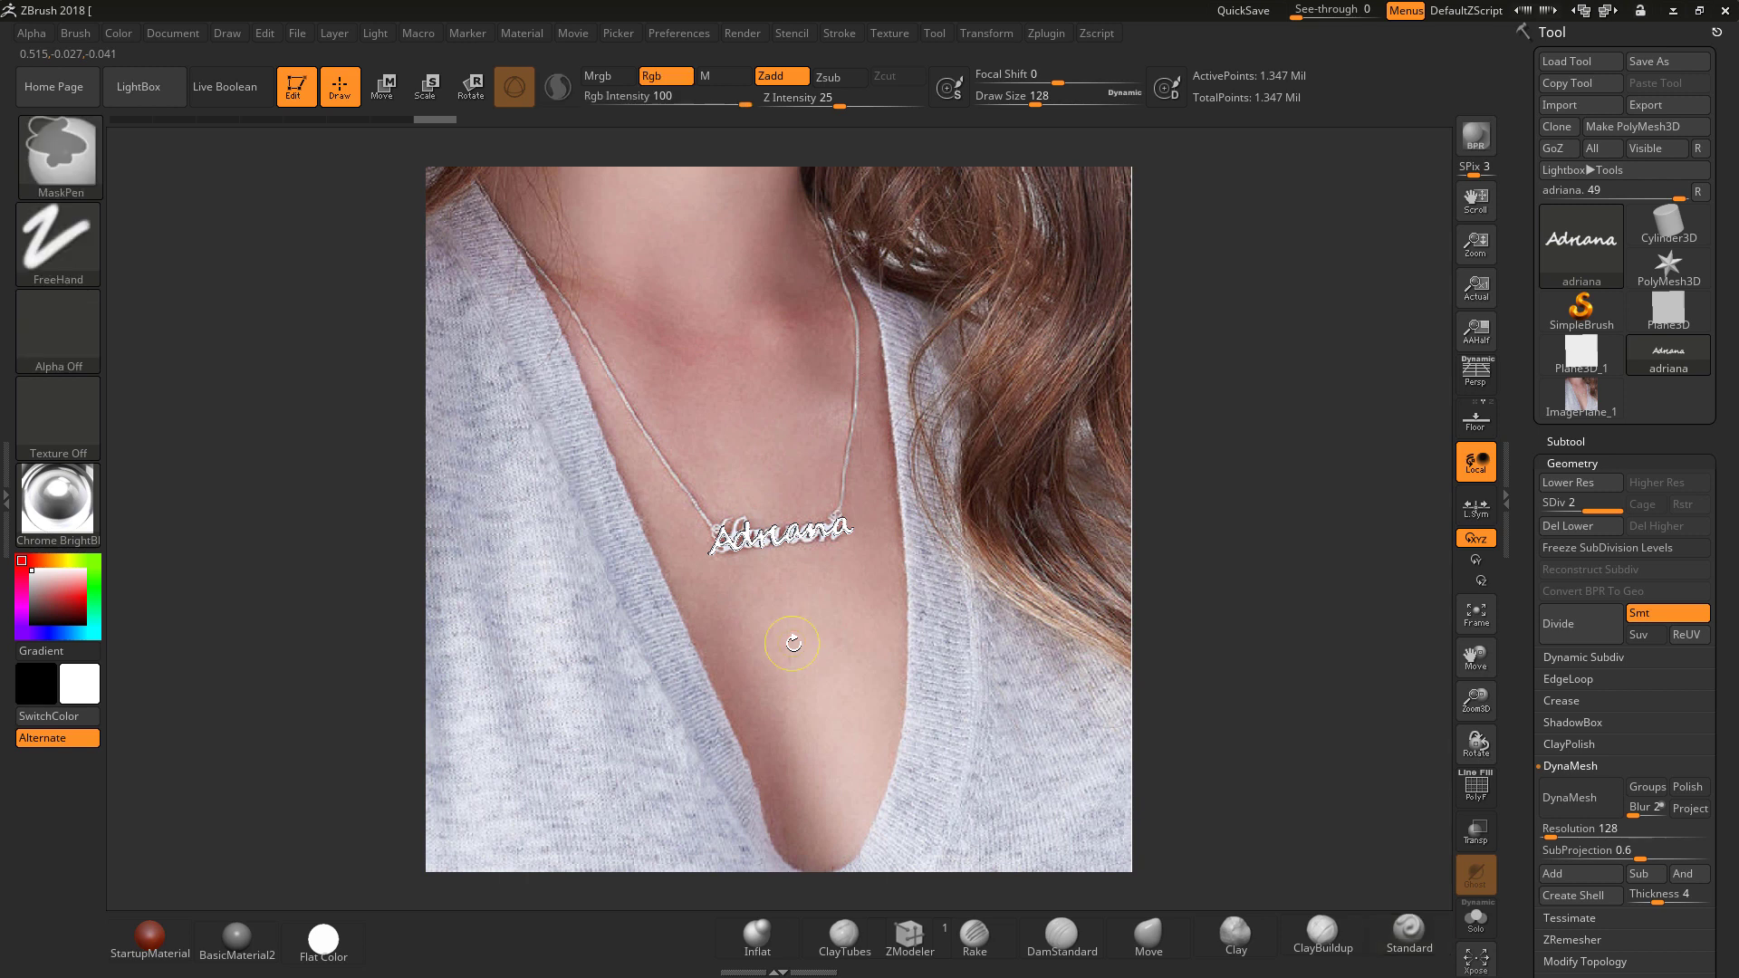
pyautogui.hotkey('ctrl', 'n')
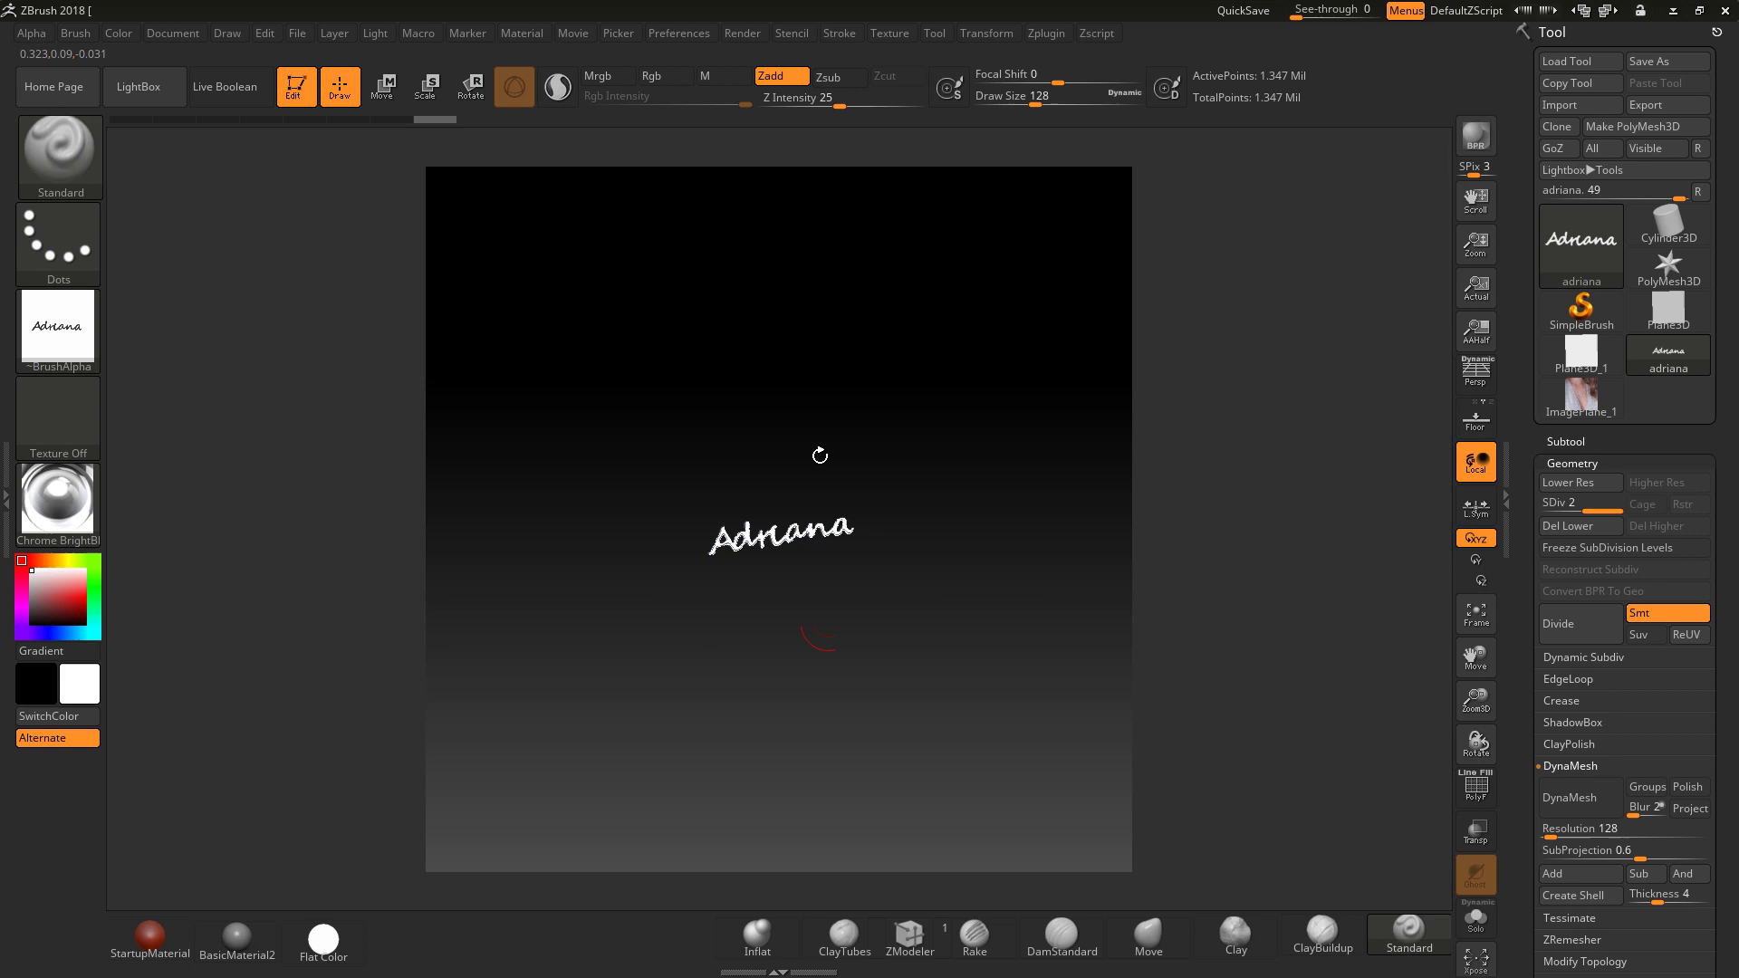
pyautogui.click(377, 34)
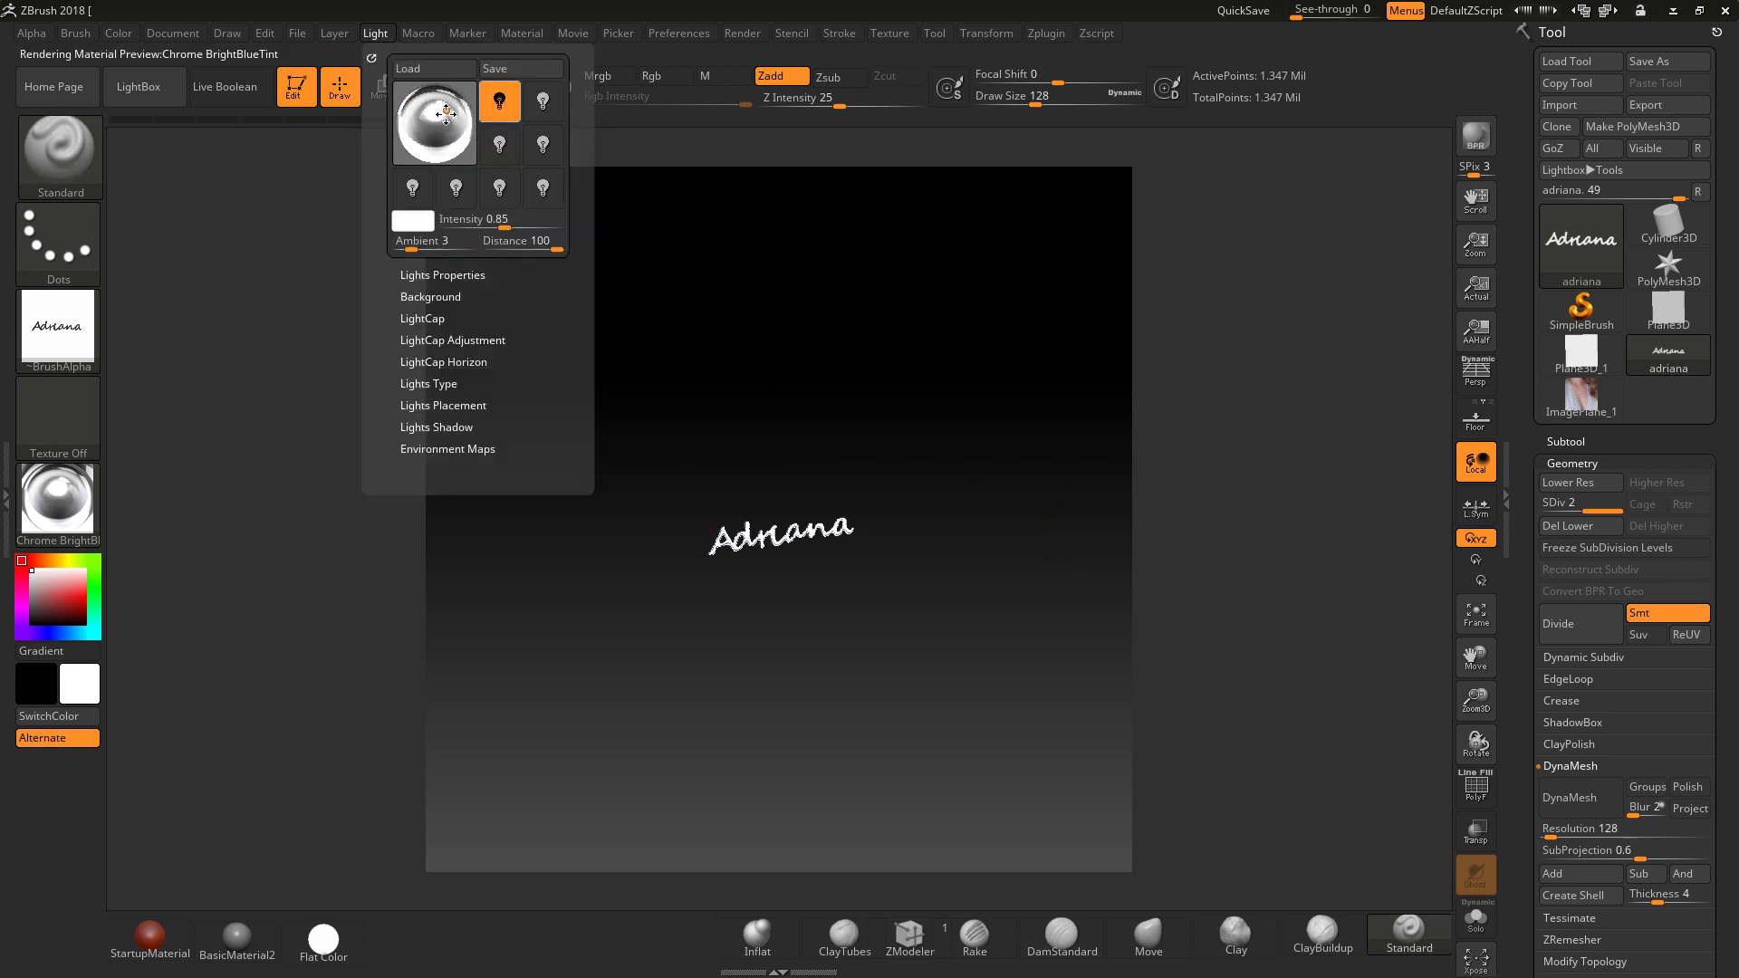
pyautogui.click(444, 111)
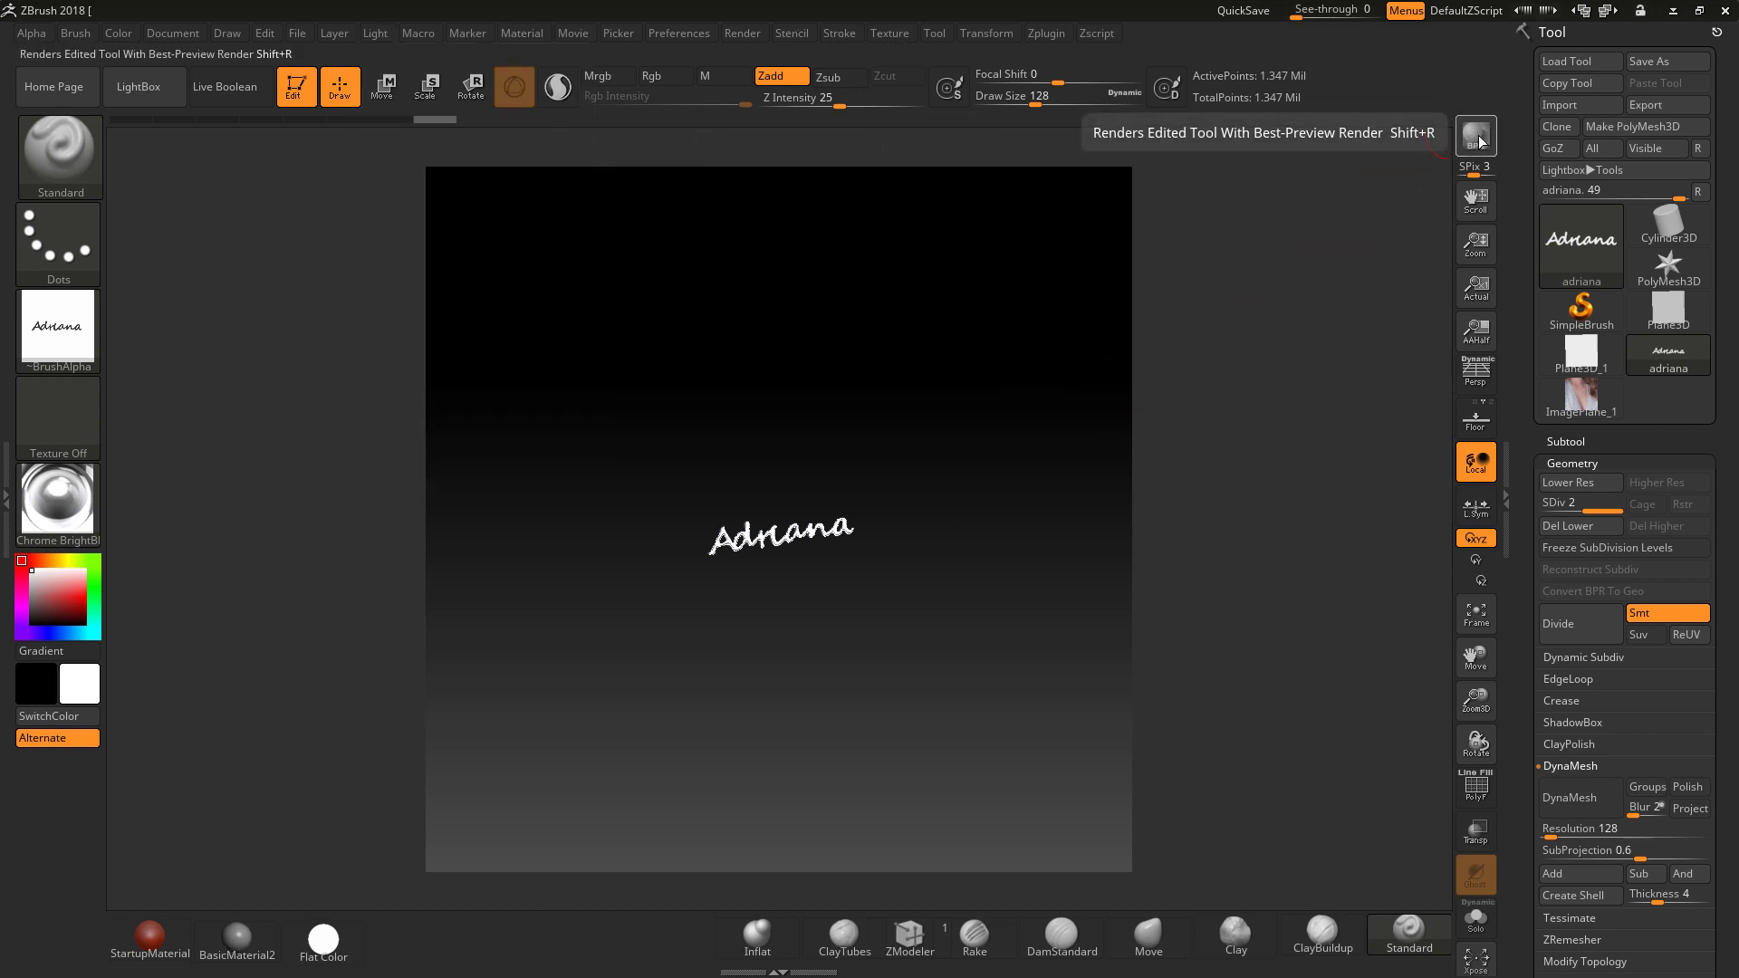
# - Render the lettering with BPR and export the Shaded render pass as an image file
pyautogui.click(1479, 137)
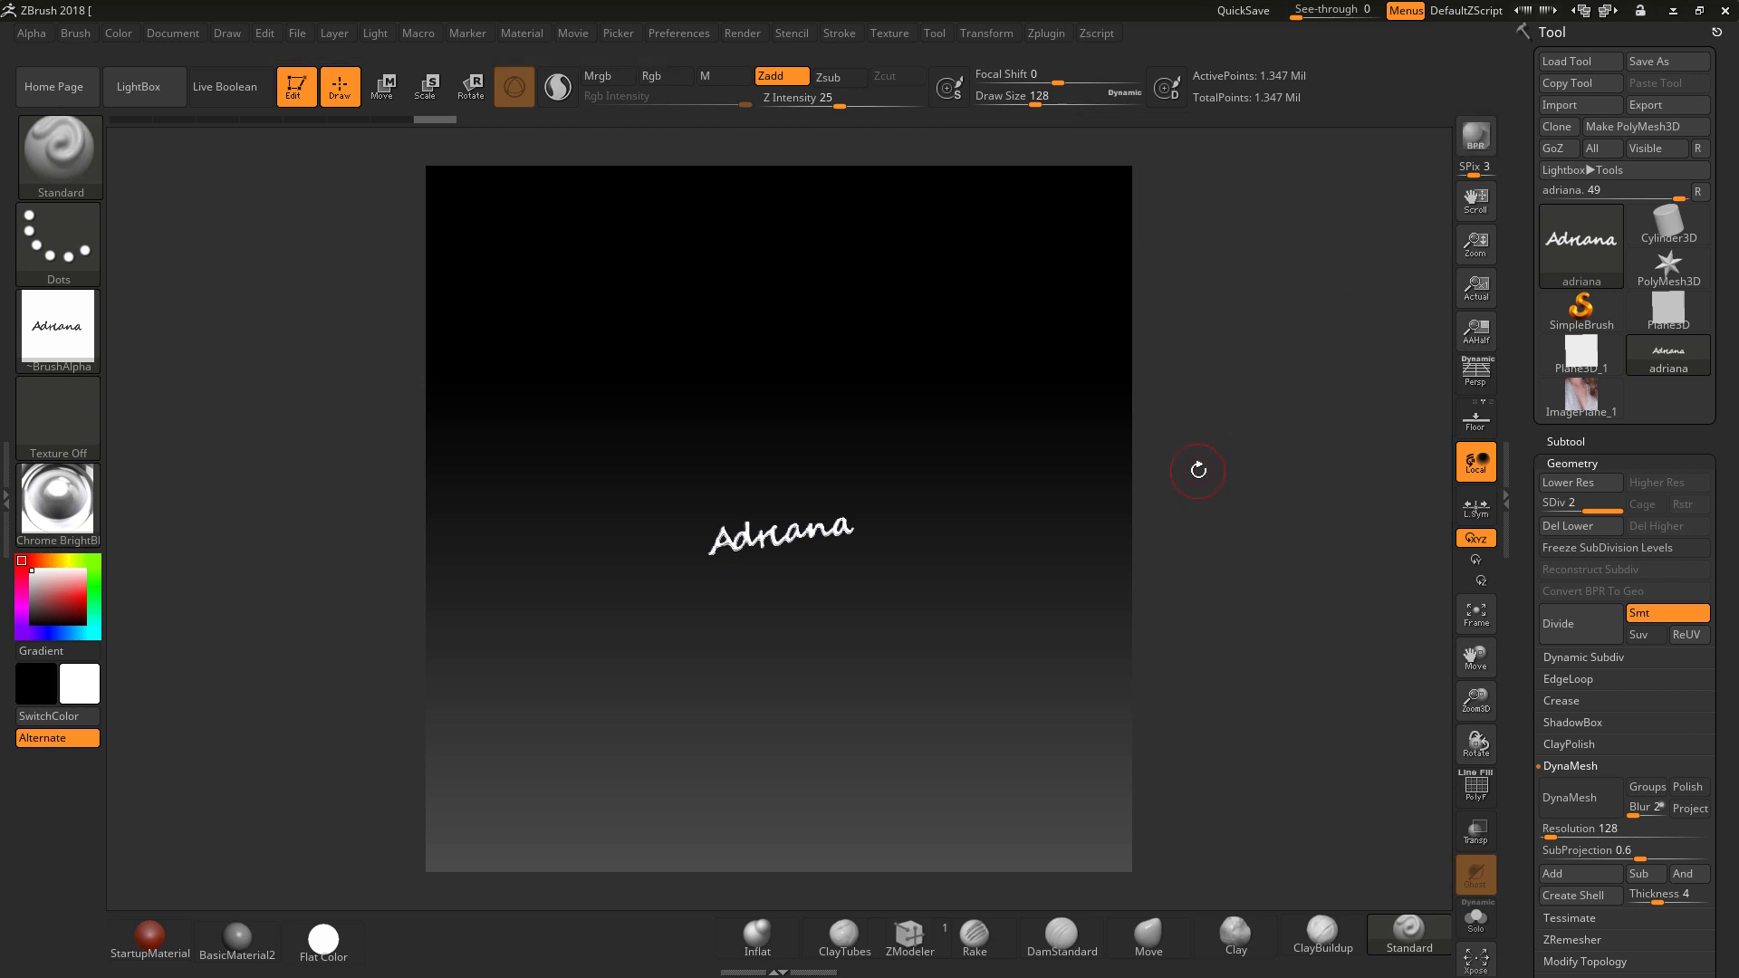
pyautogui.click(741, 33)
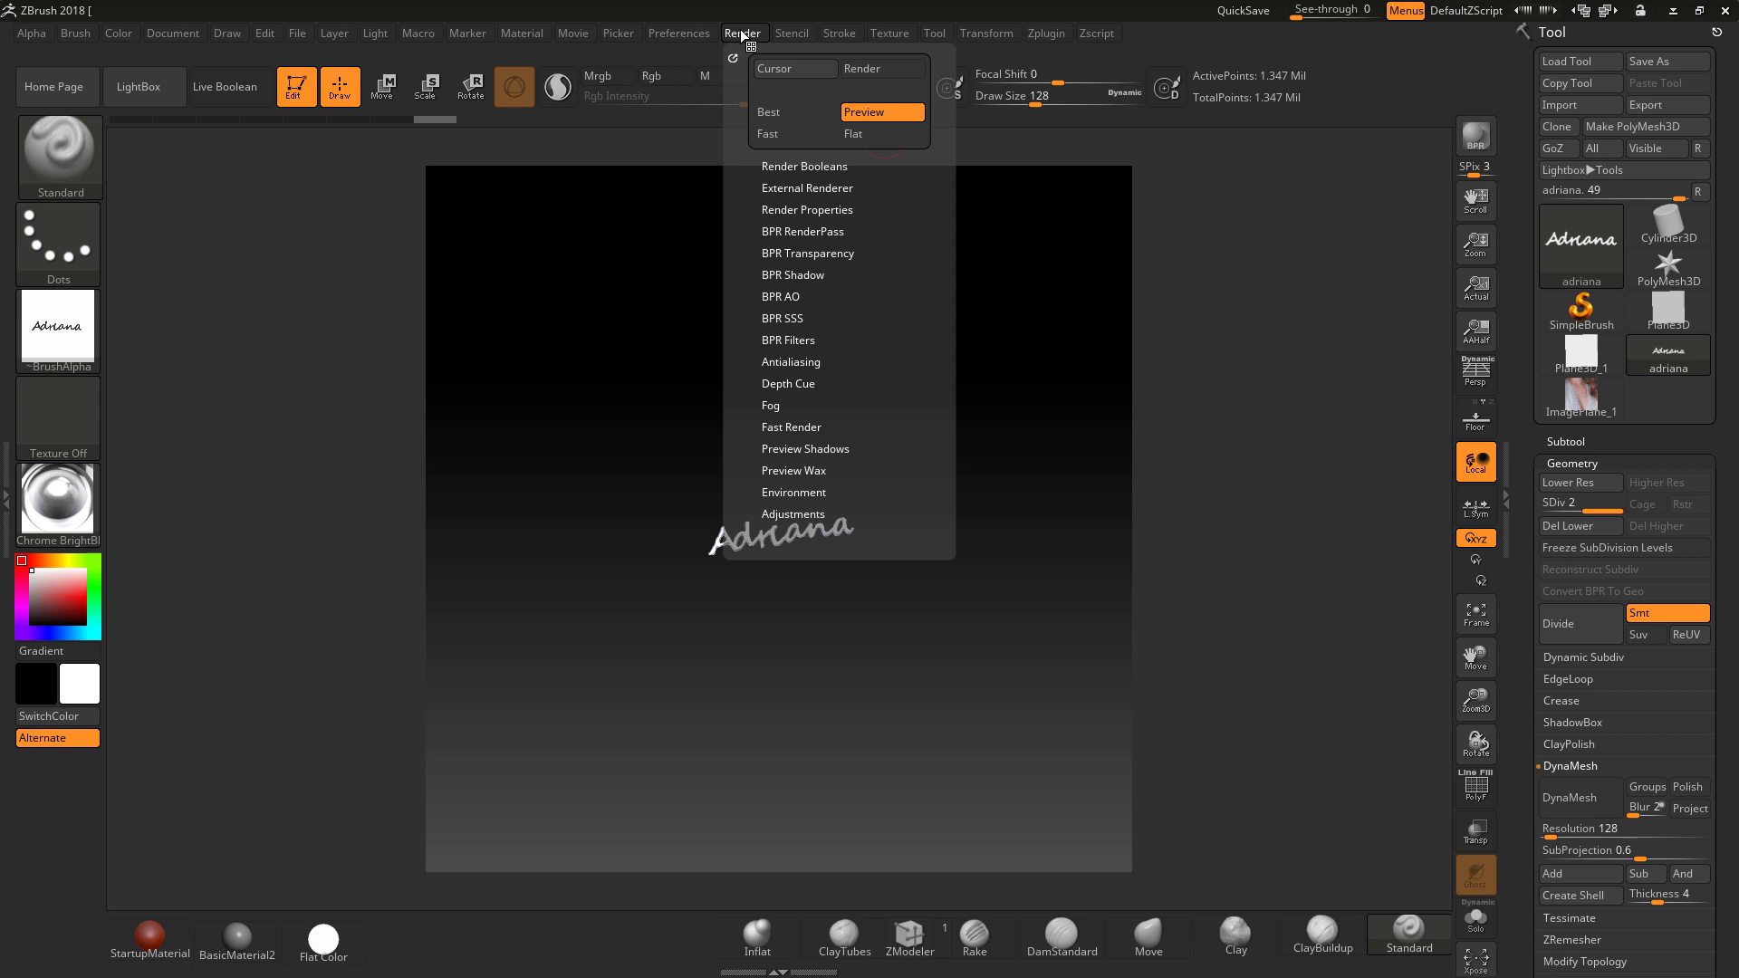
pyautogui.click(798, 231)
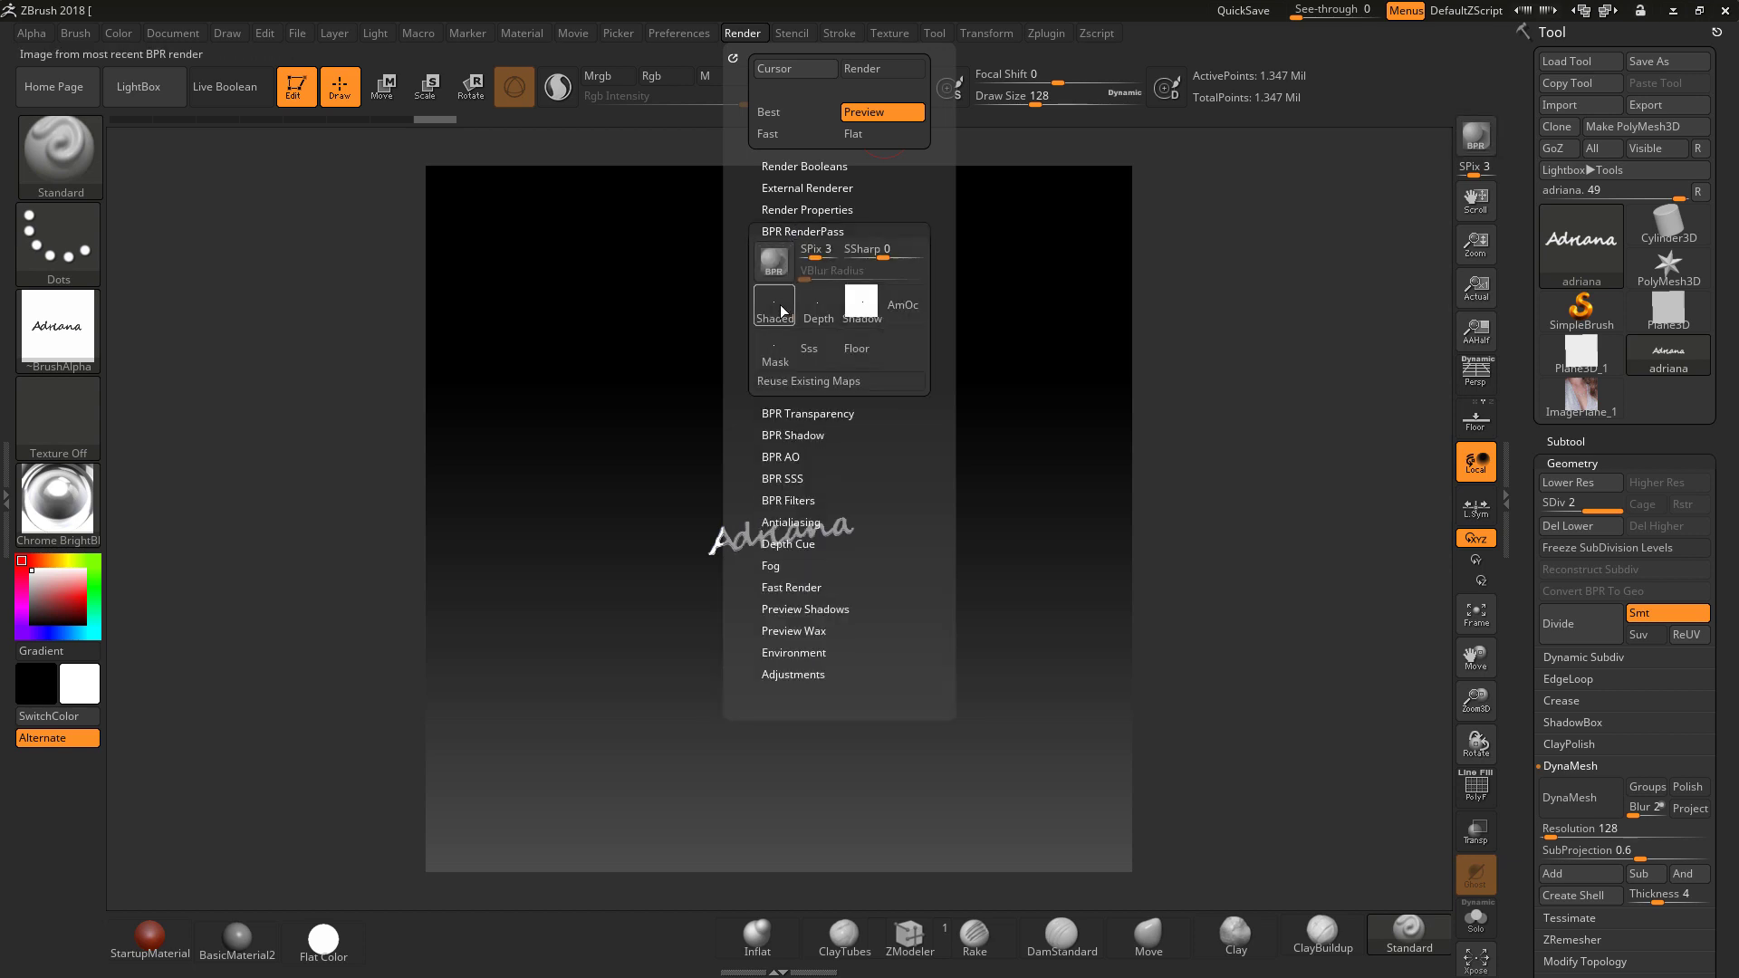
pyautogui.moveTo(781, 308)
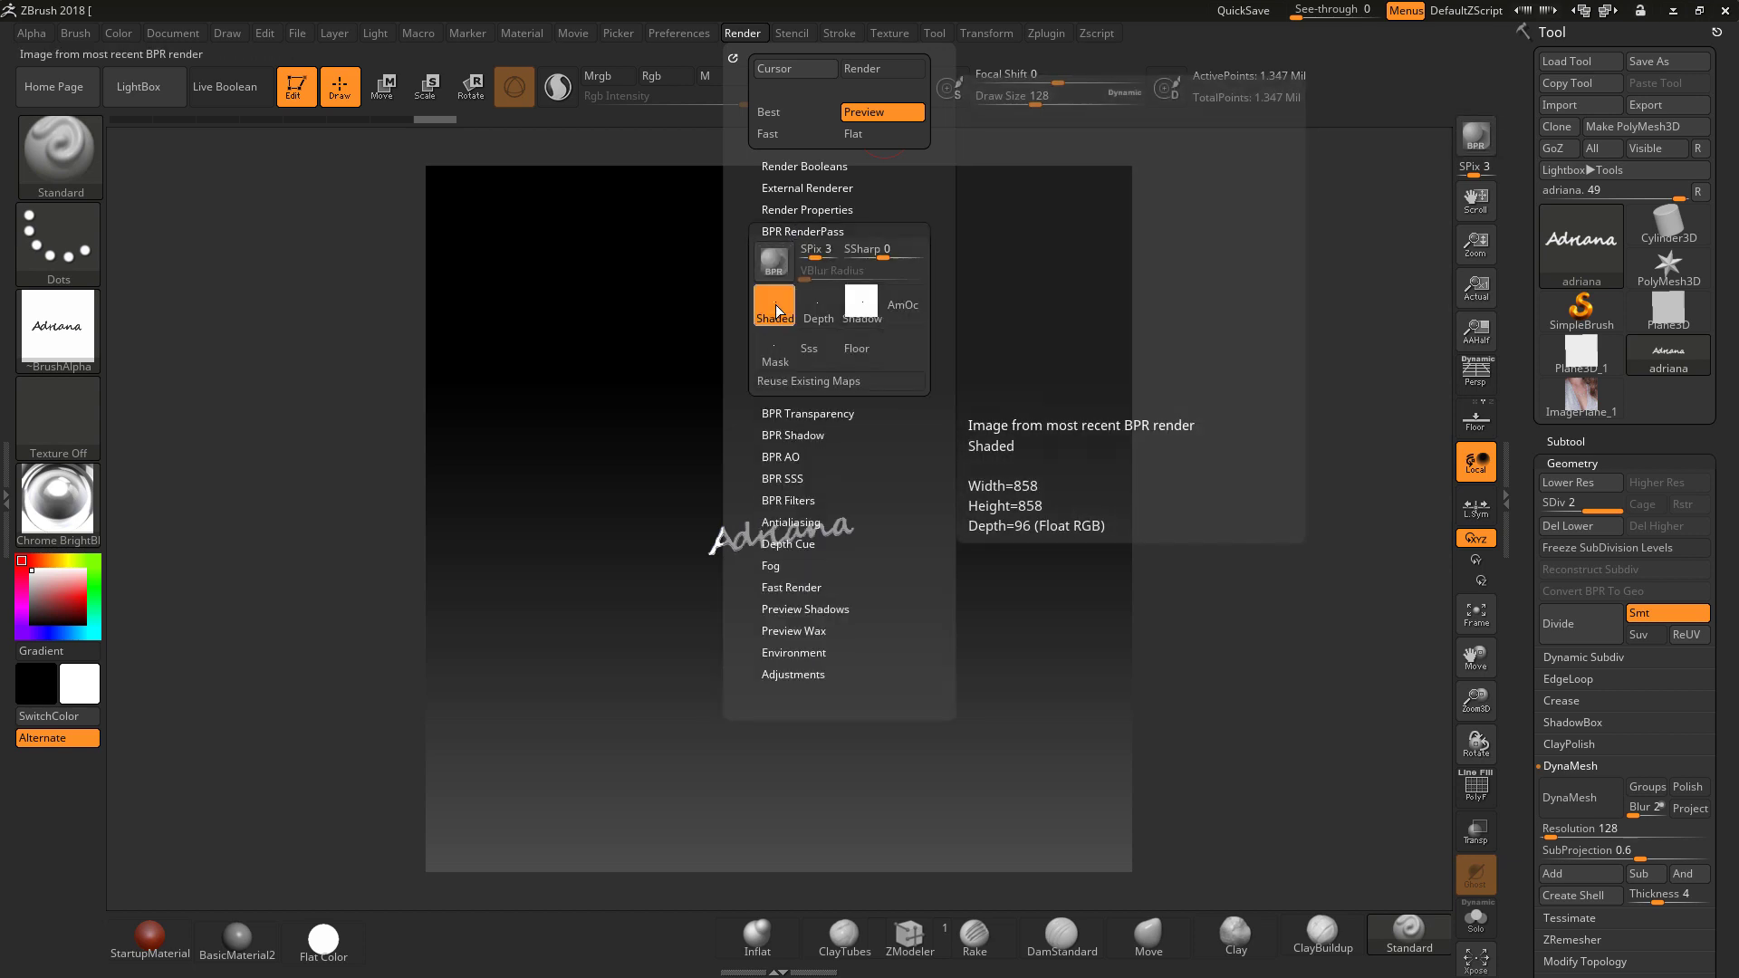
pyautogui.click(775, 309)
pyautogui.click(716, 459)
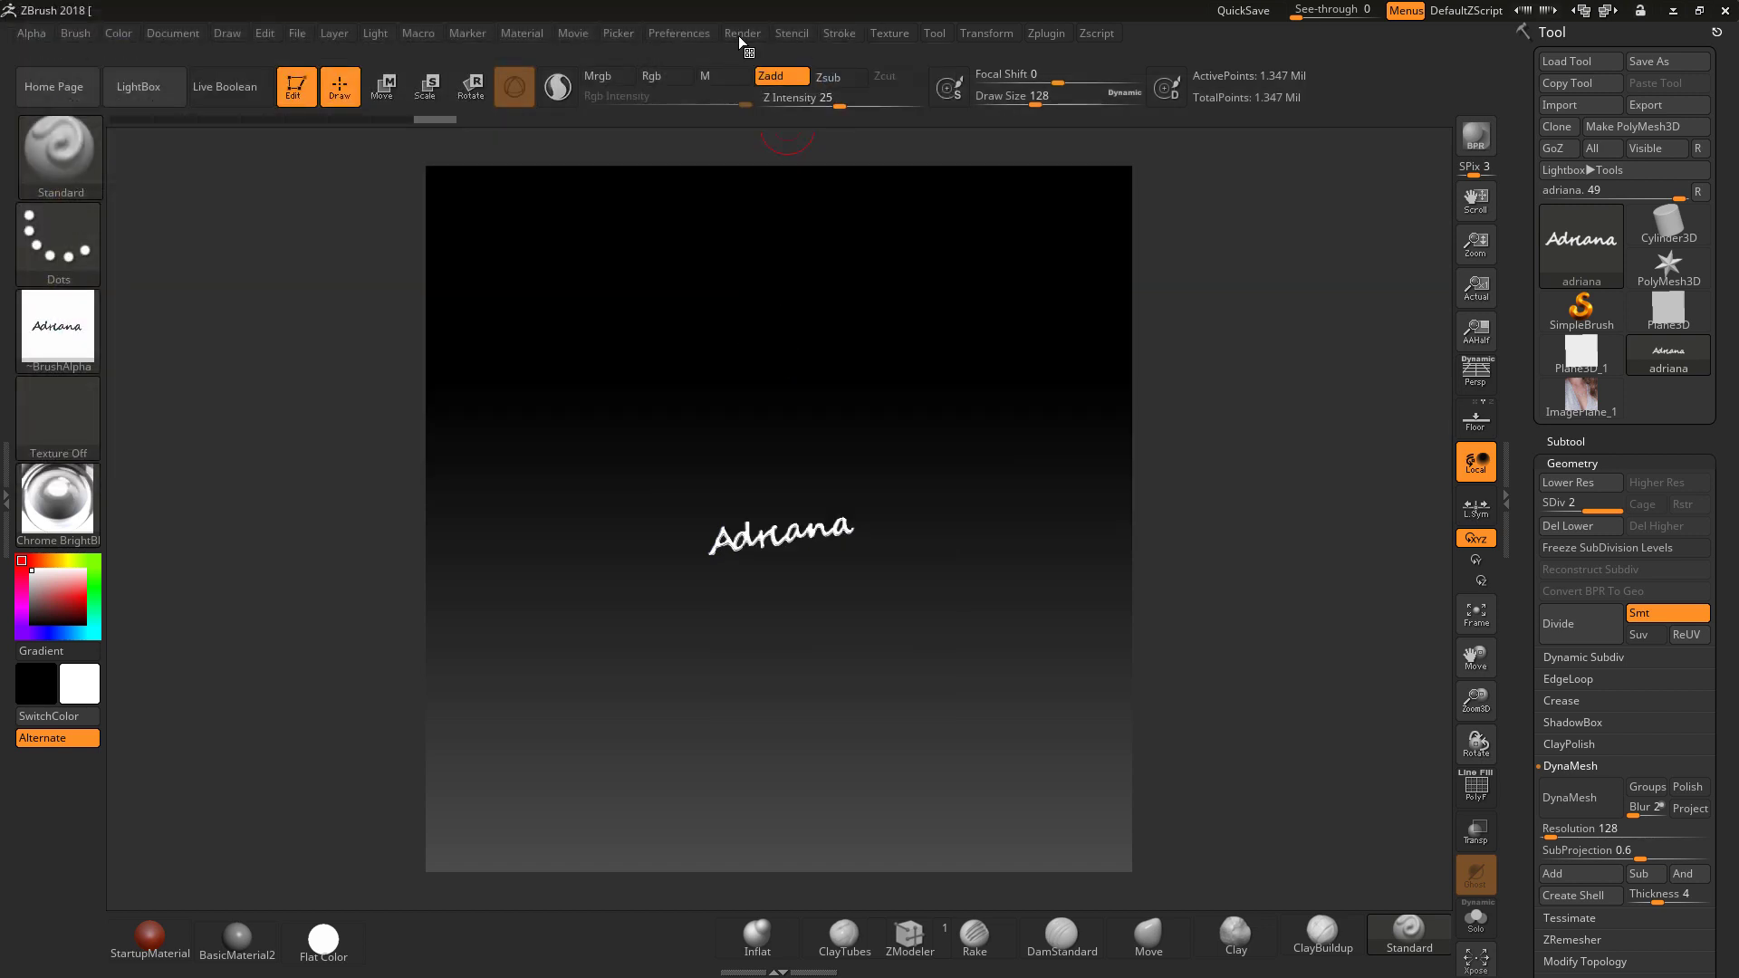
# - Export the Mask pass of the BPR render as an image file
pyautogui.click(740, 33)
pyautogui.moveTo(780, 353)
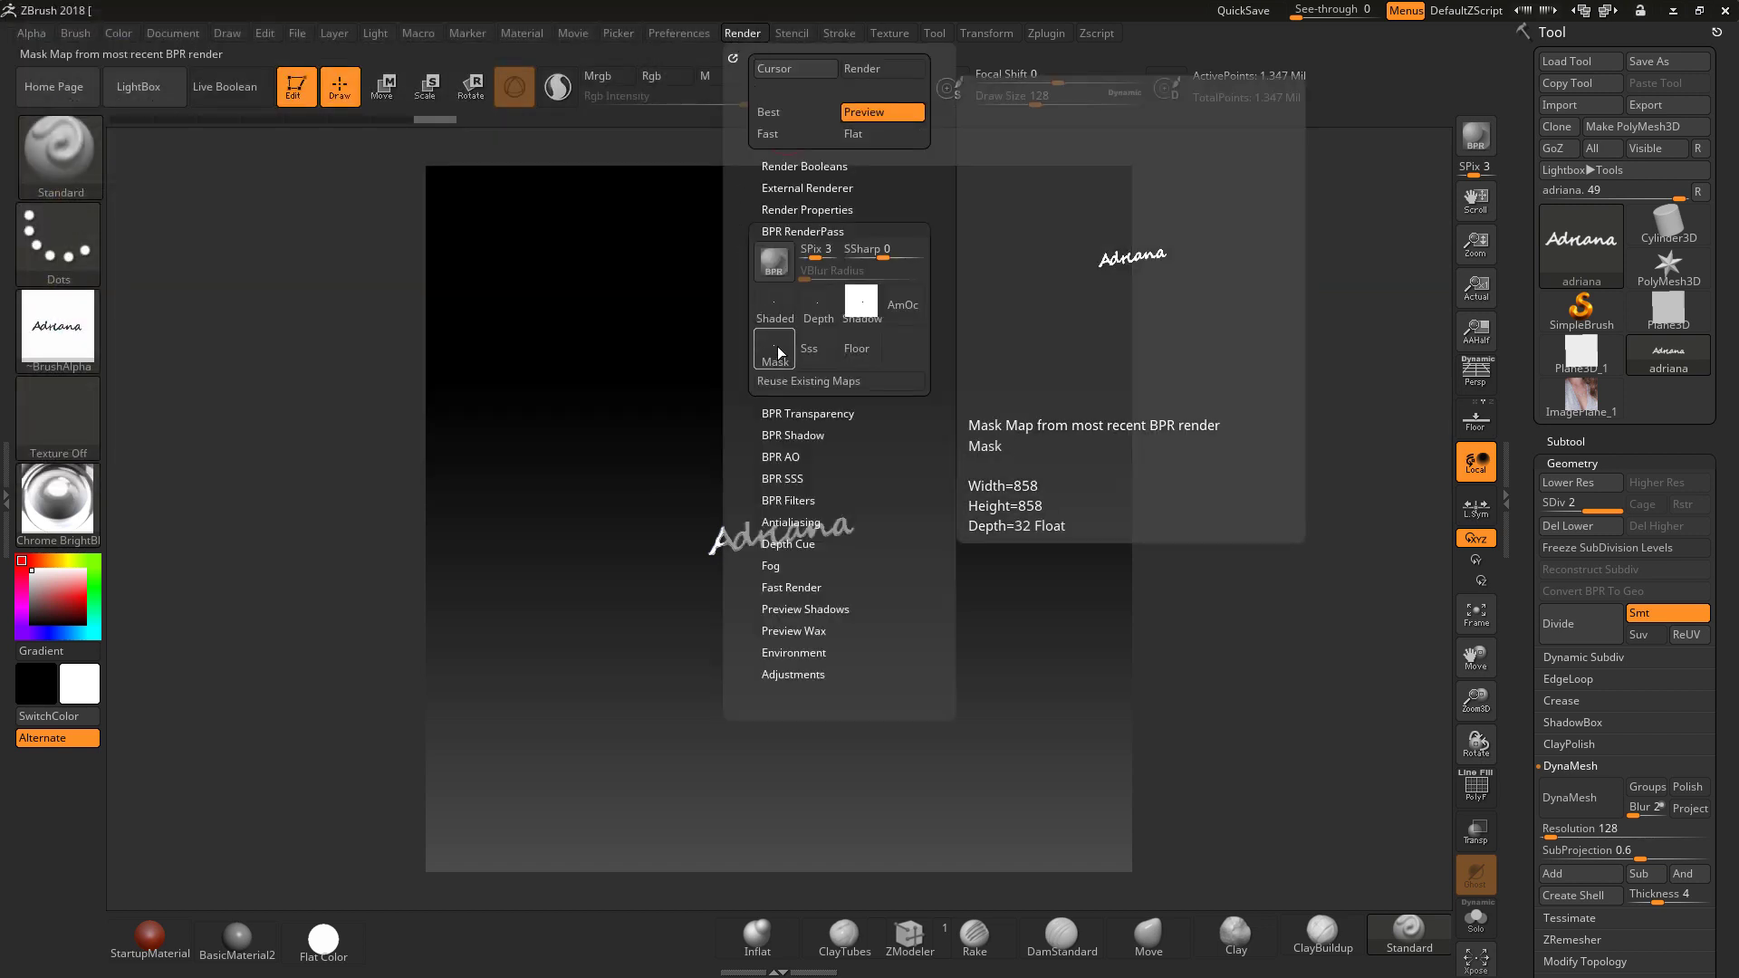
pyautogui.click(777, 351)
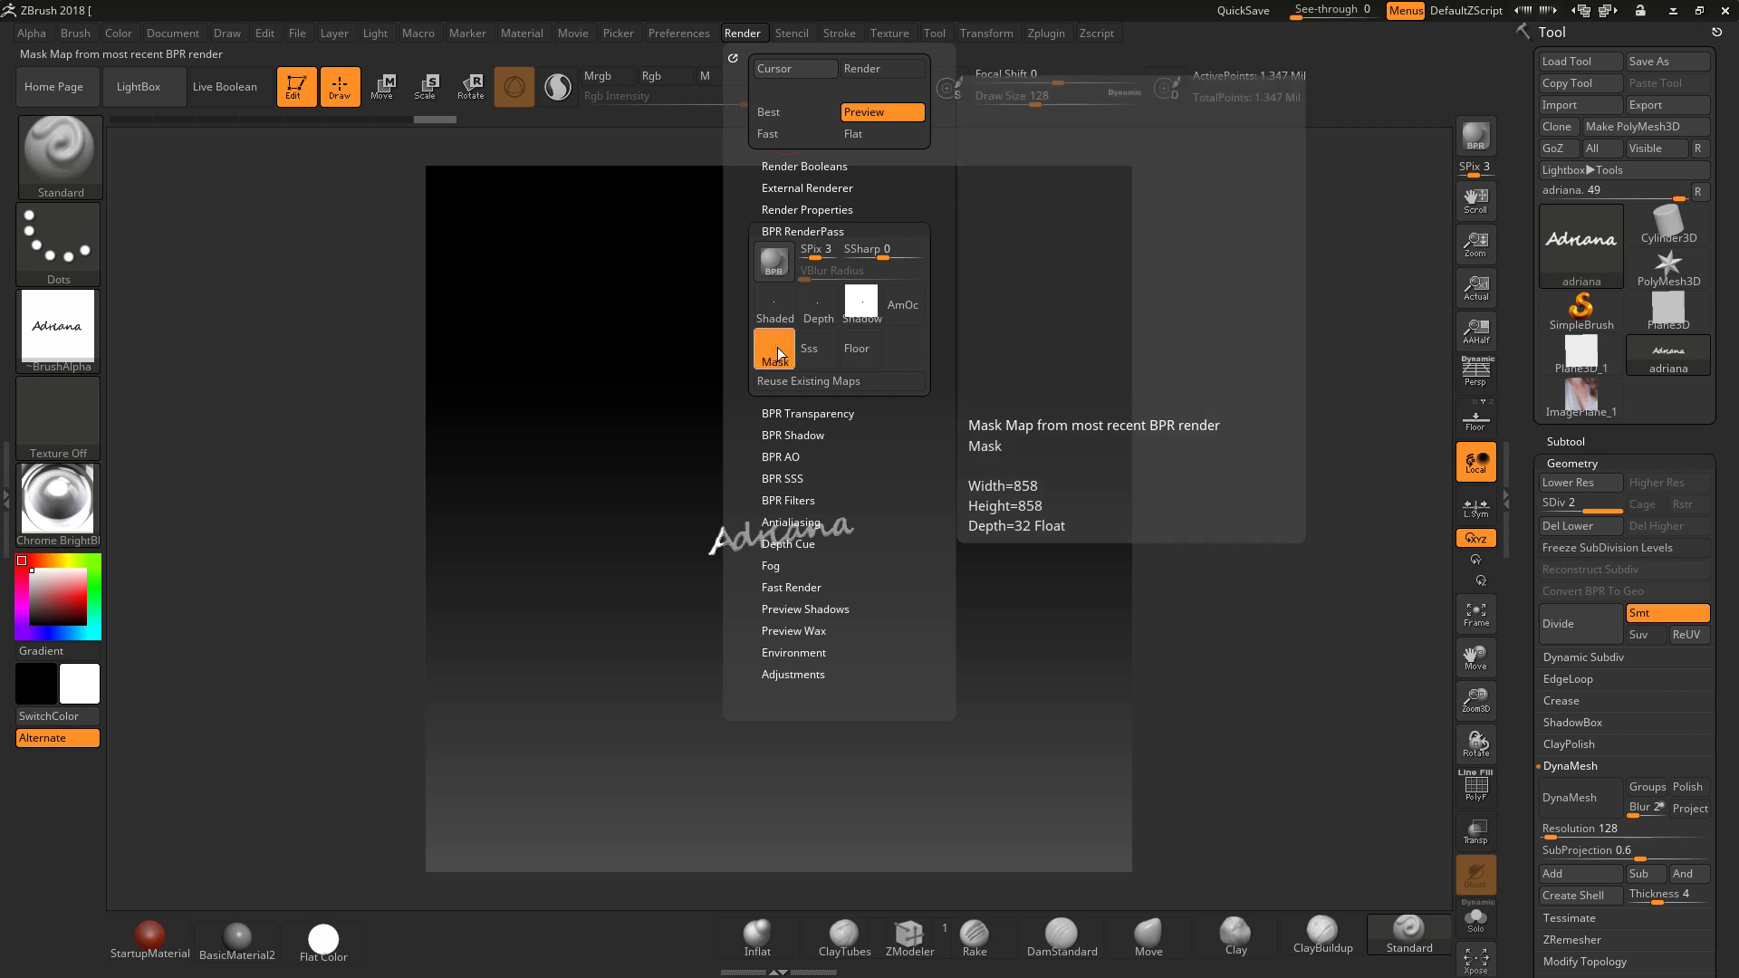
pyautogui.click(695, 462)
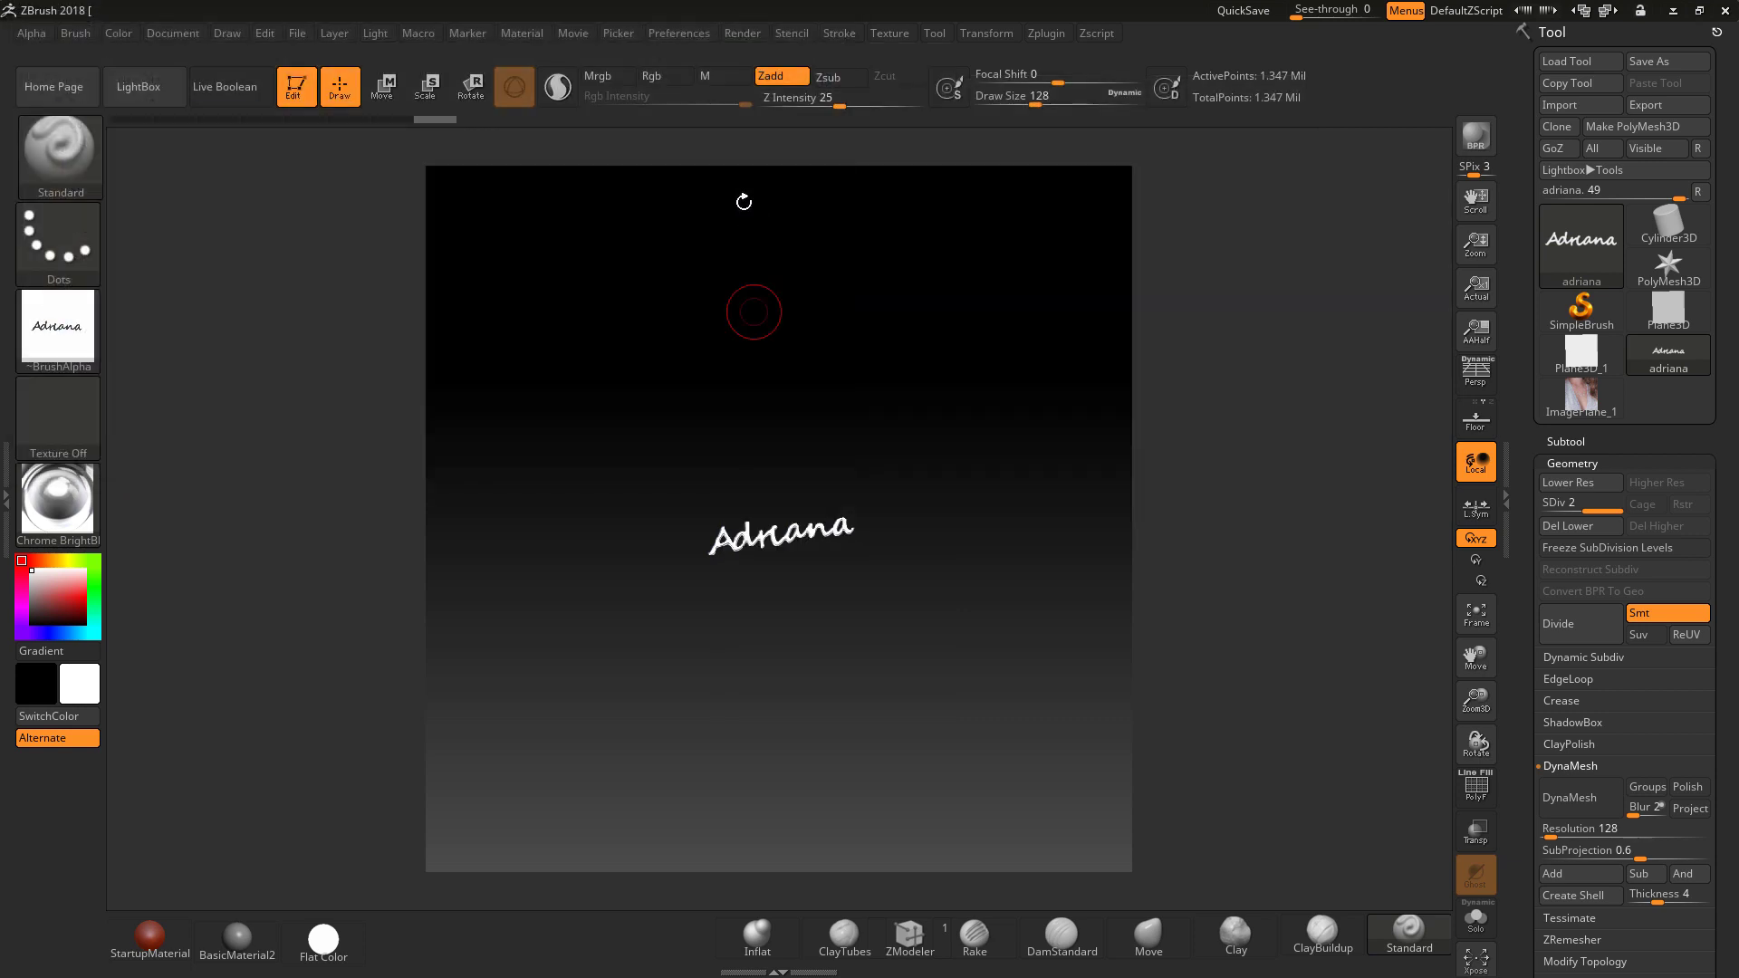
pyautogui.click(737, 34)
pyautogui.click(744, 35)
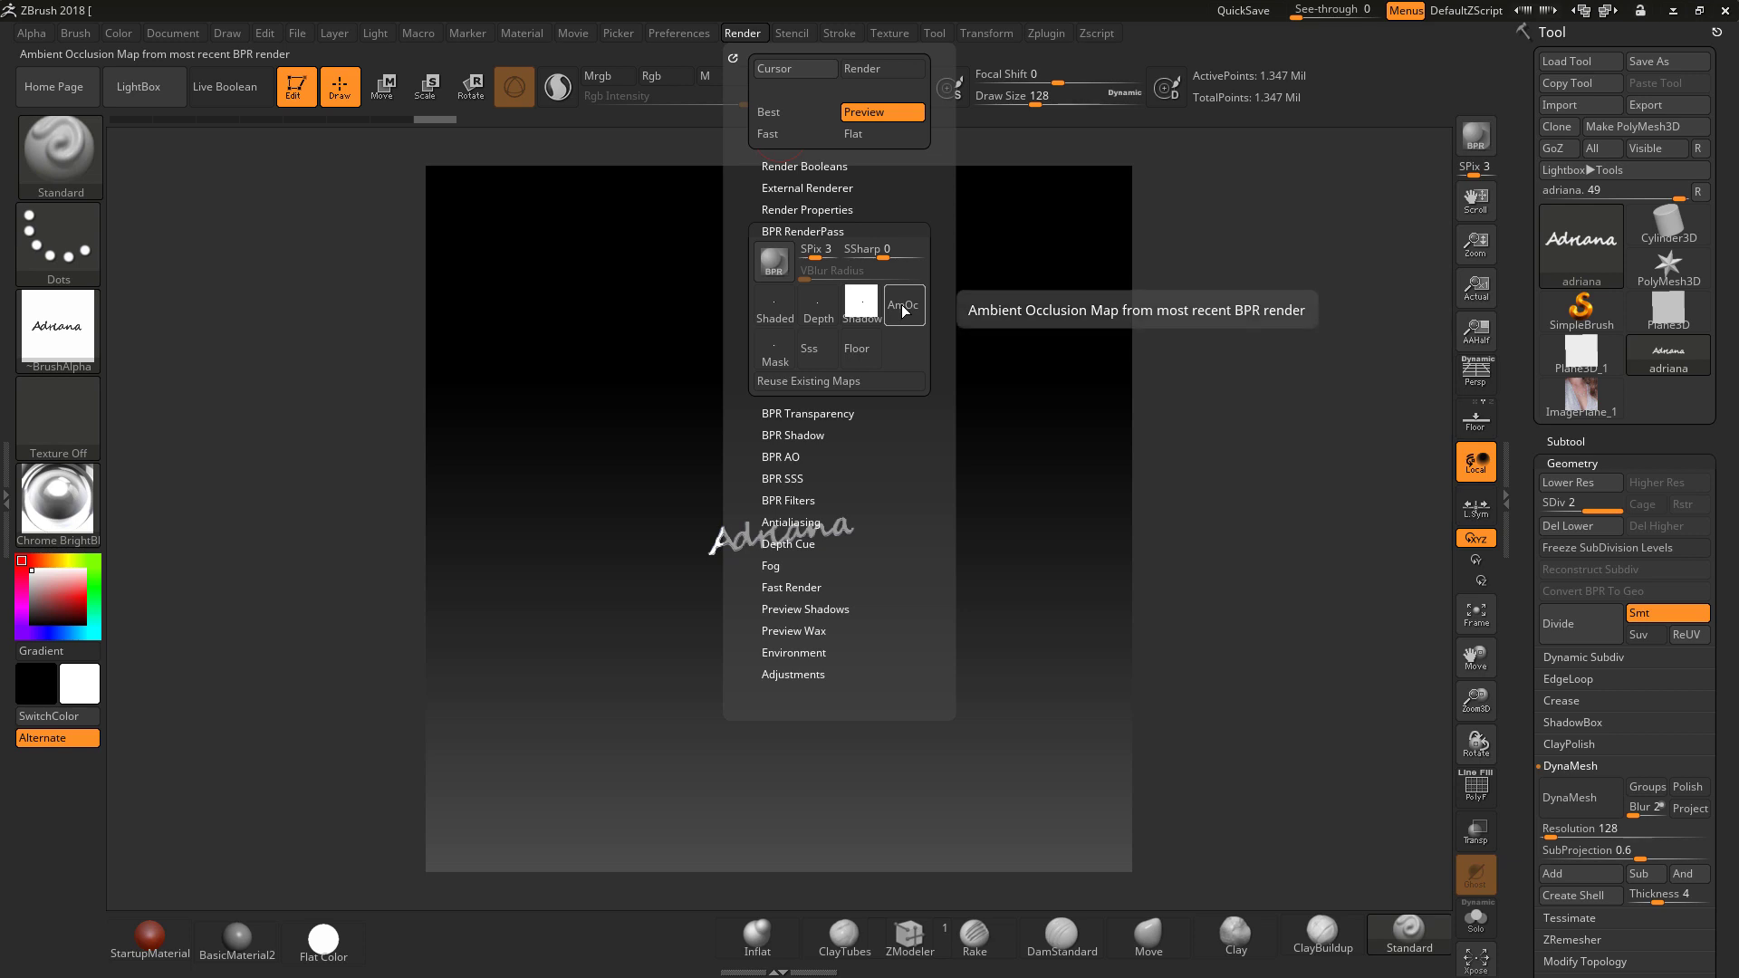
pyautogui.click(904, 311)
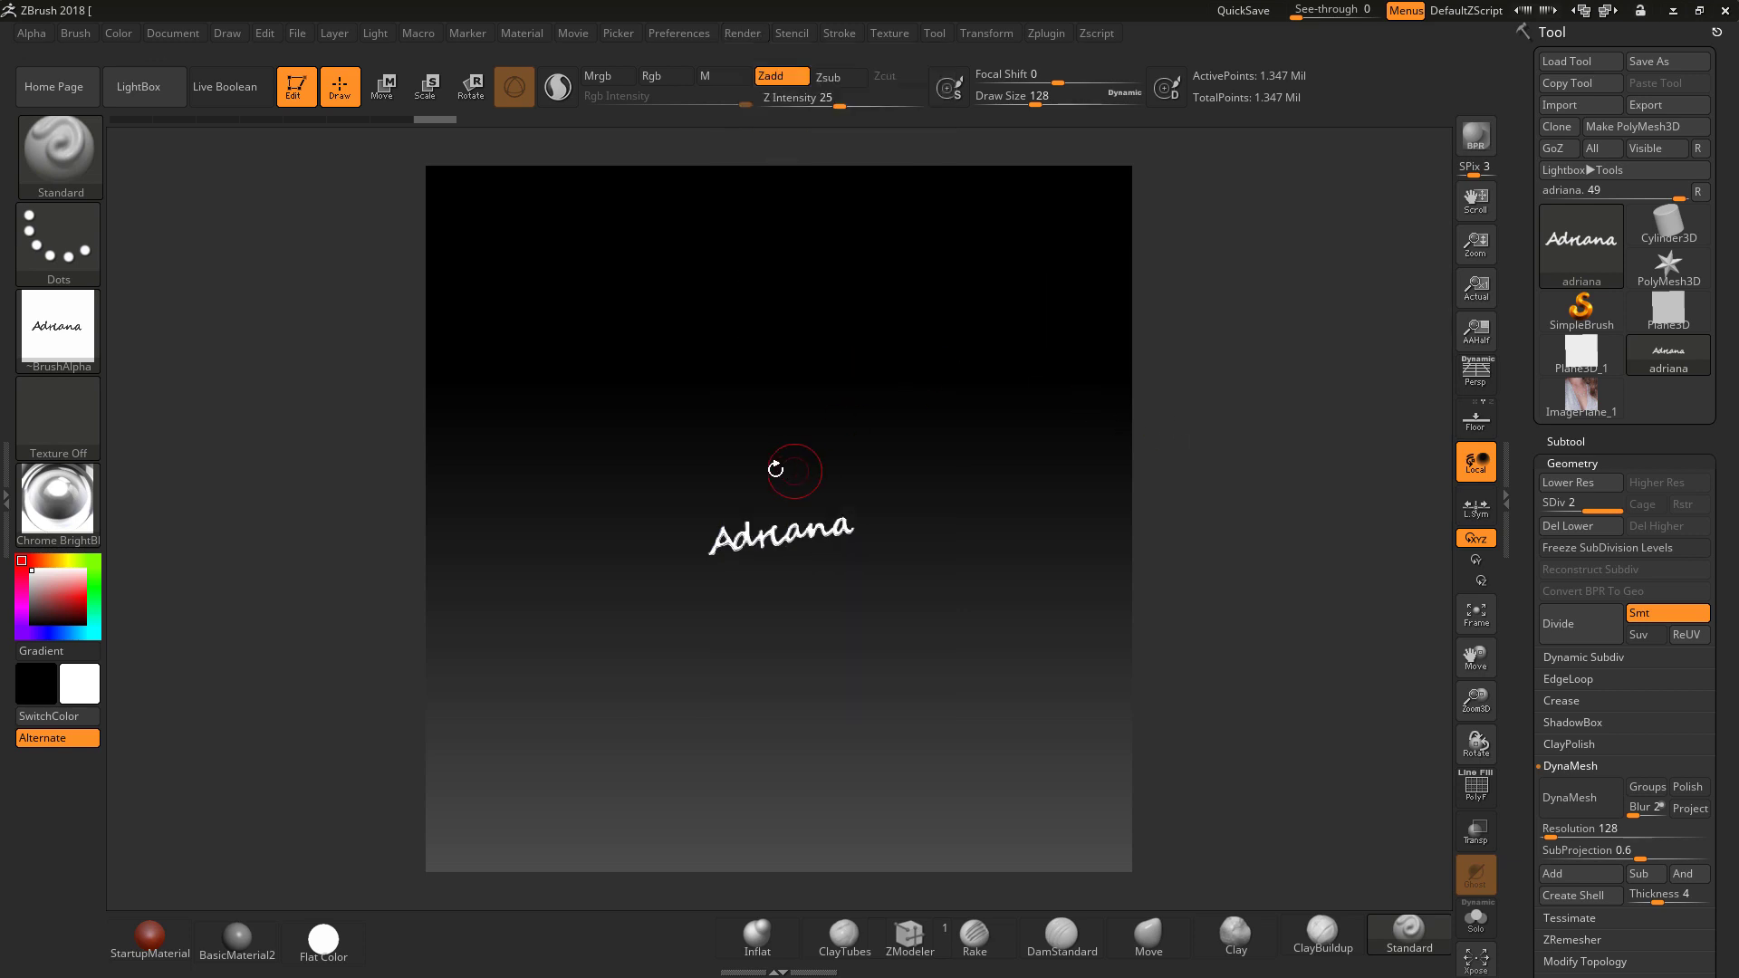
# - Switch to the images folder in File Explorer and check the exported BPR_Mask.PSD and BPR_Render.PSD files
pyautogui.moveTo(121, 531)
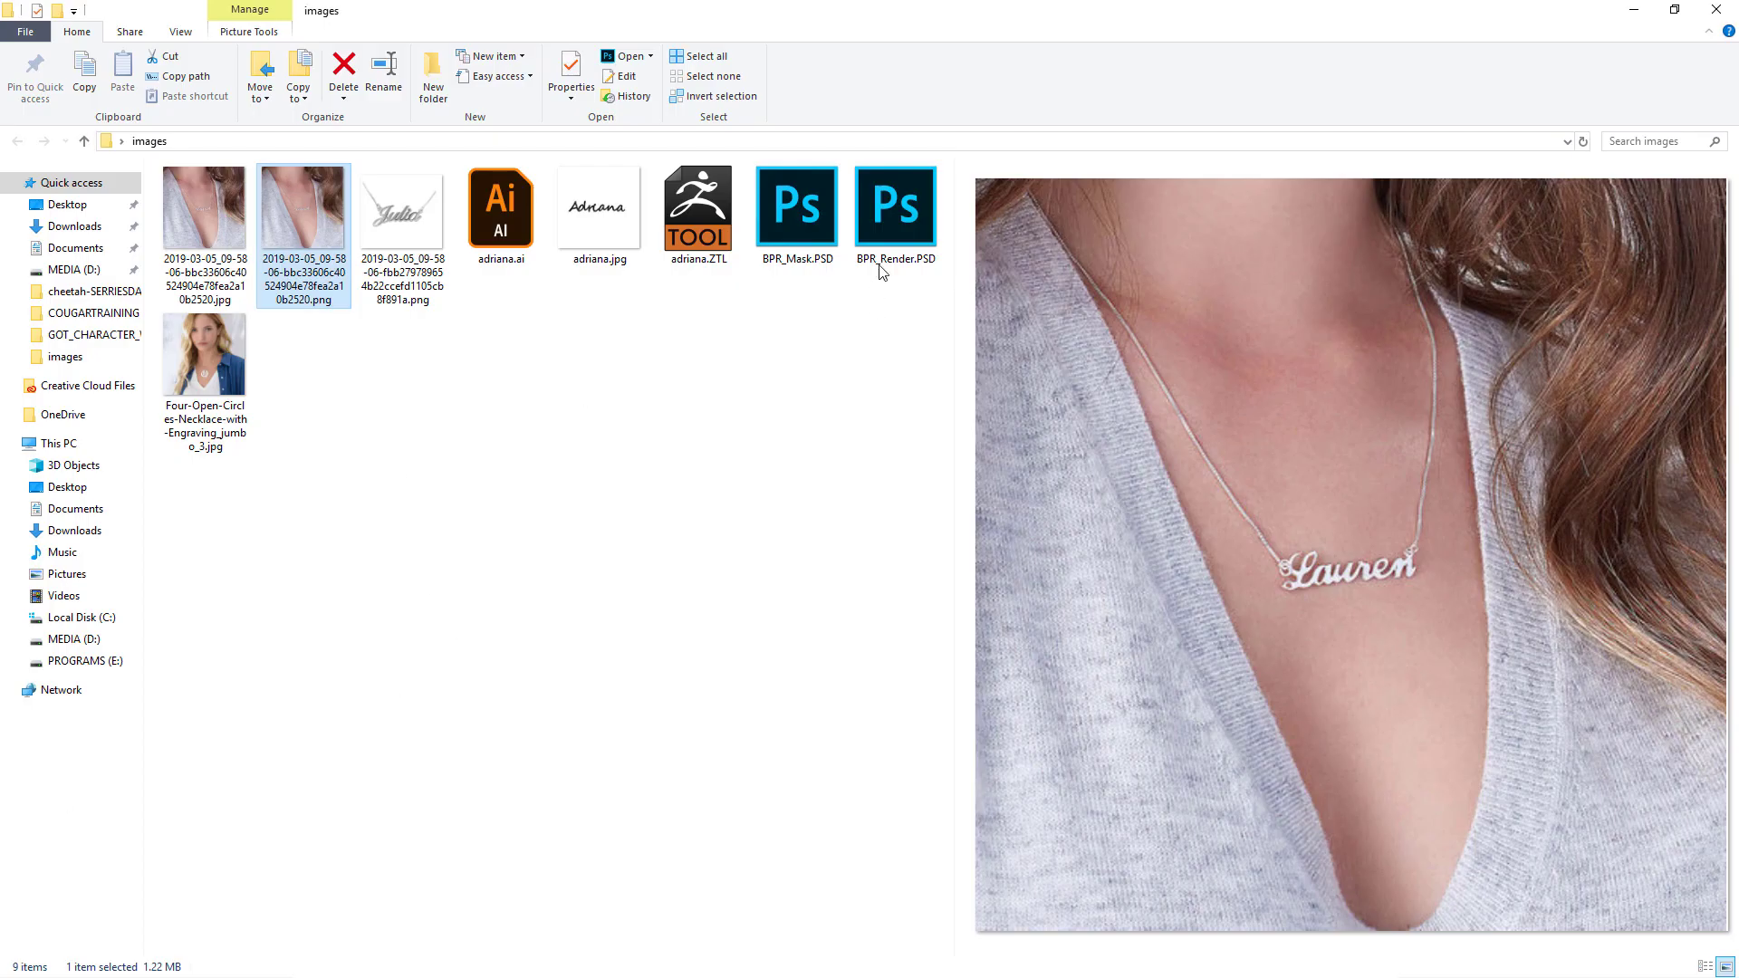
pyautogui.click(814, 236)
pyautogui.click(891, 225)
pyautogui.click(815, 227)
pyautogui.click(906, 226)
pyautogui.click(562, 468)
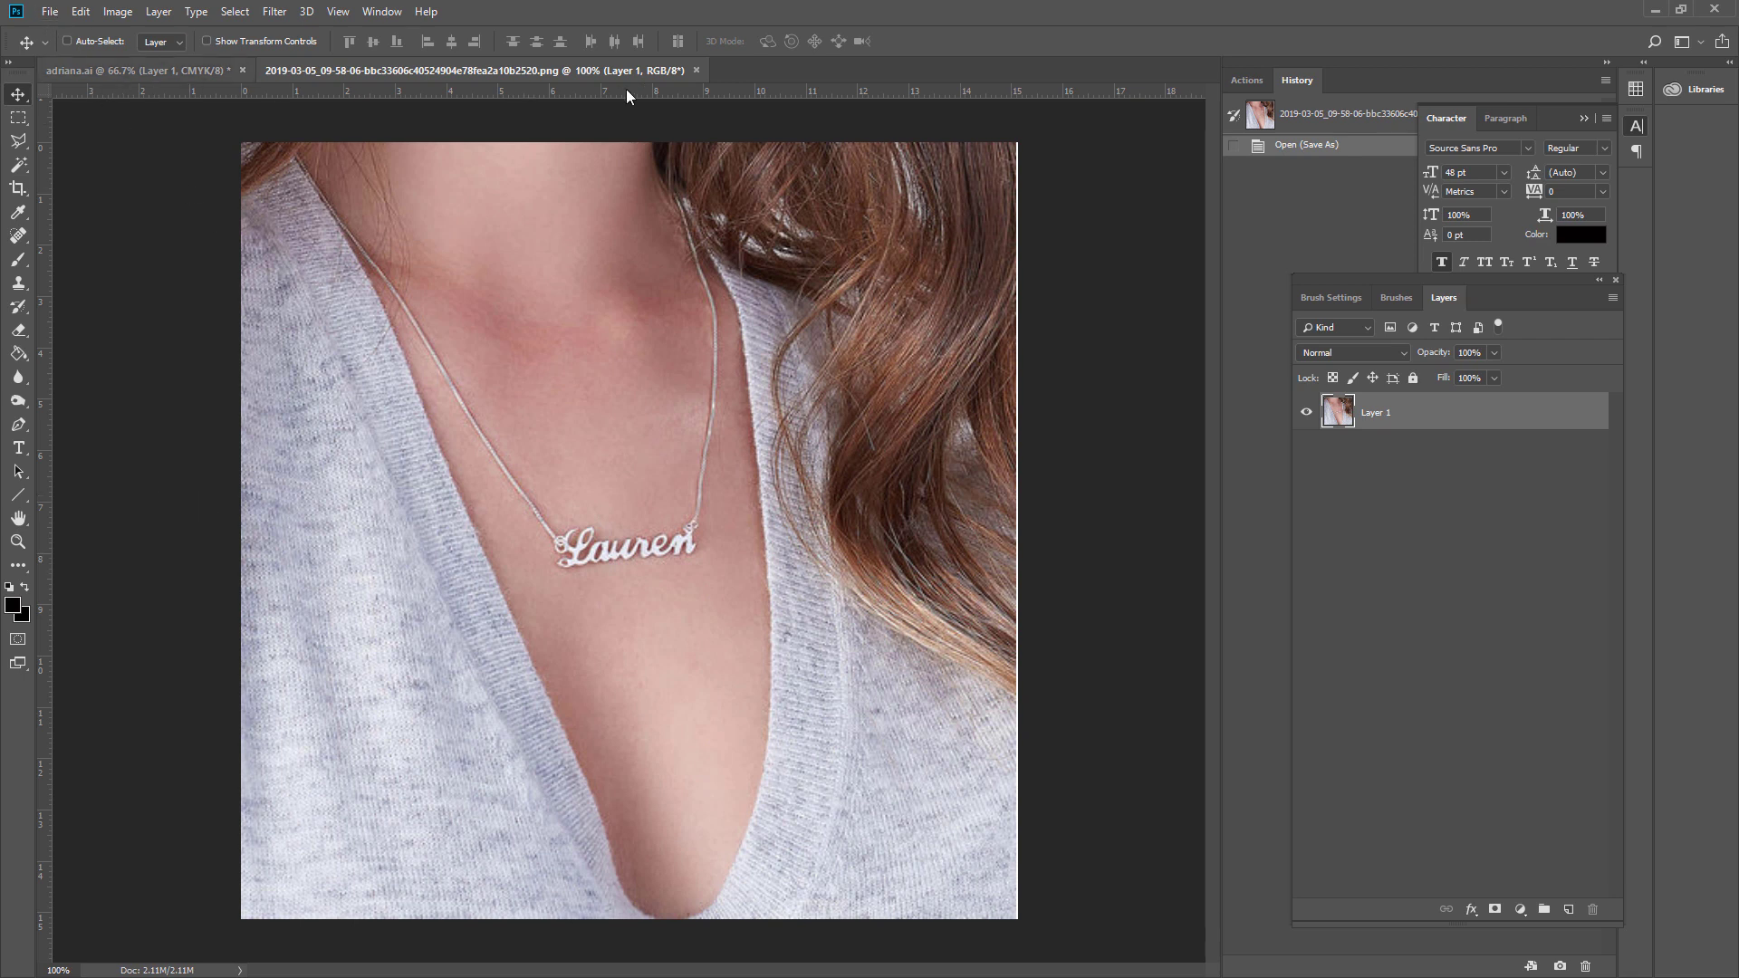
# - In Photoshop, close the adriana.ai document without saving it
pyautogui.click(189, 70)
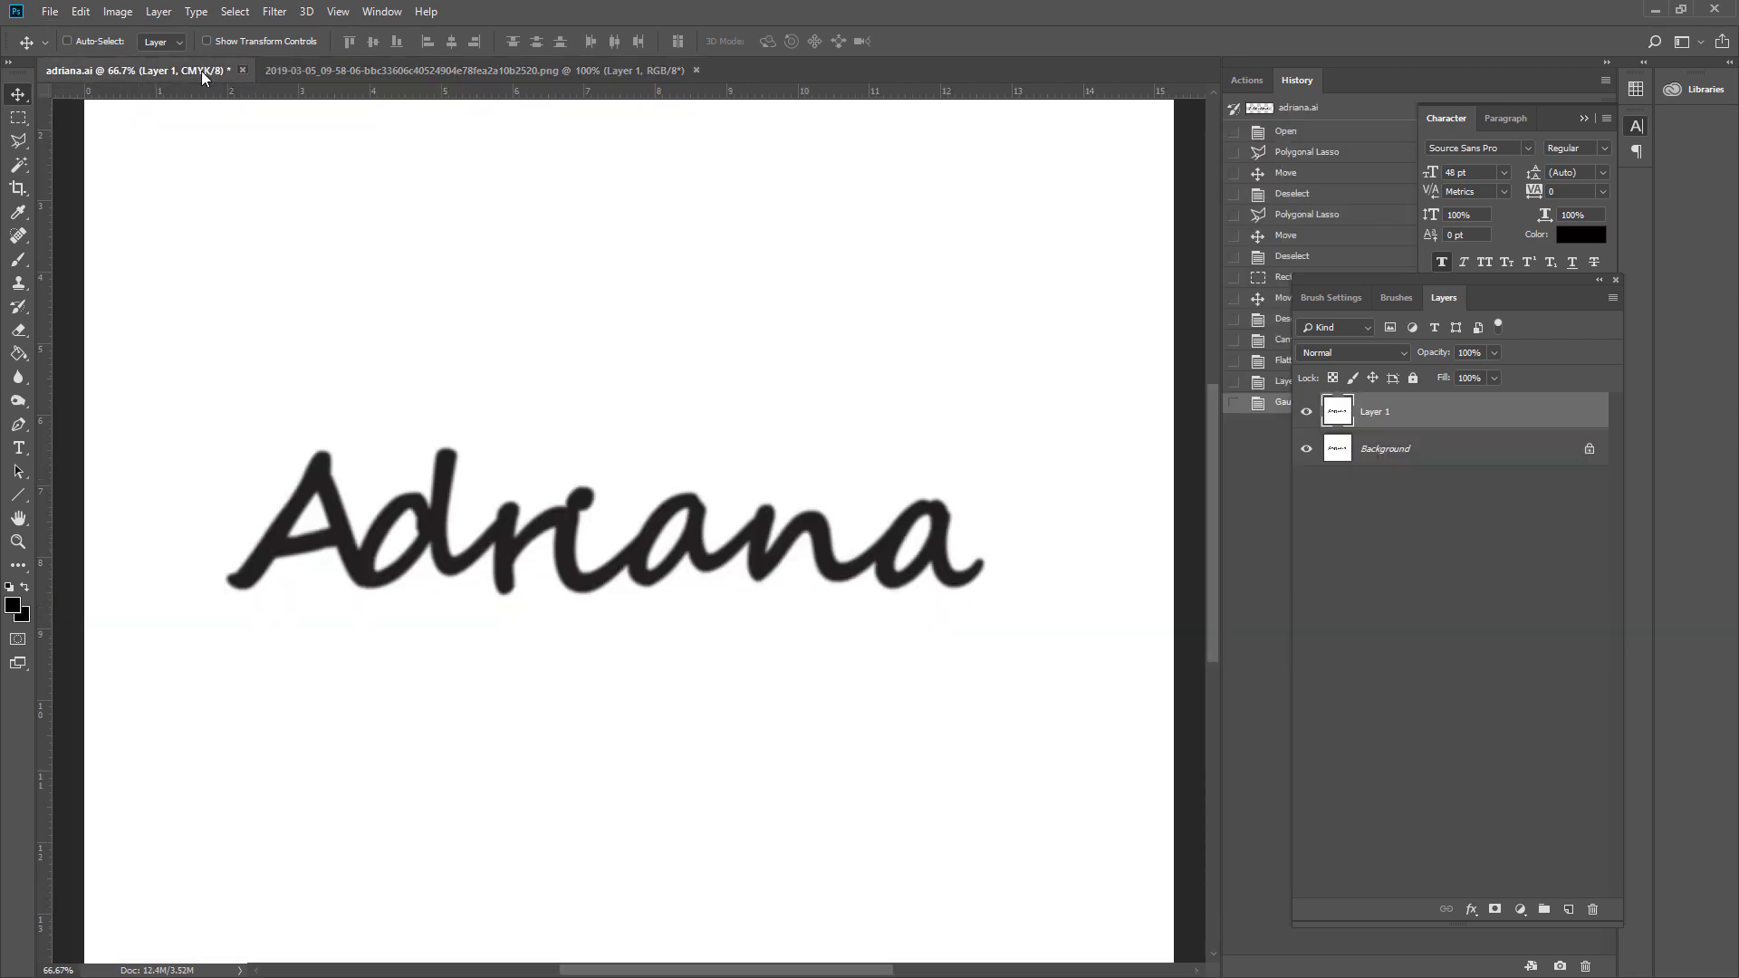
pyautogui.click(242, 70)
pyautogui.click(877, 375)
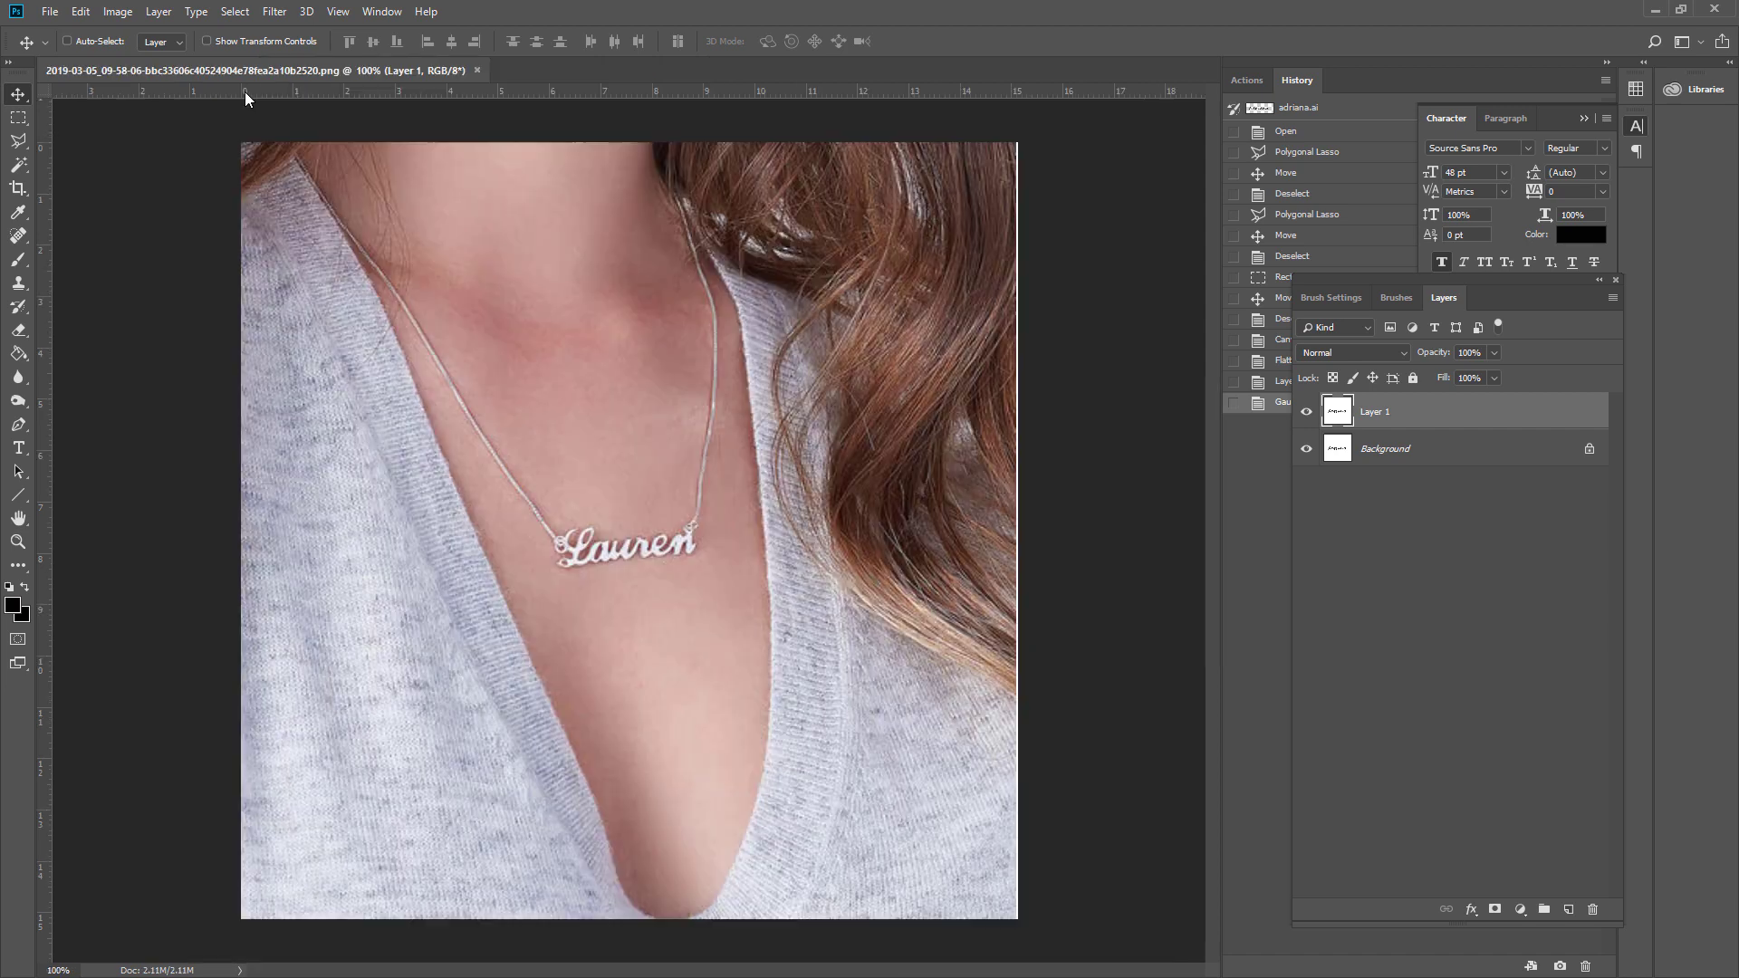
# - Open BPR_Render.PSD, cut its entire canvas and paste it as a new layer into the neckline photo document
pyautogui.click(50, 13)
pyautogui.click(64, 51)
pyautogui.doubleClick(212, 285)
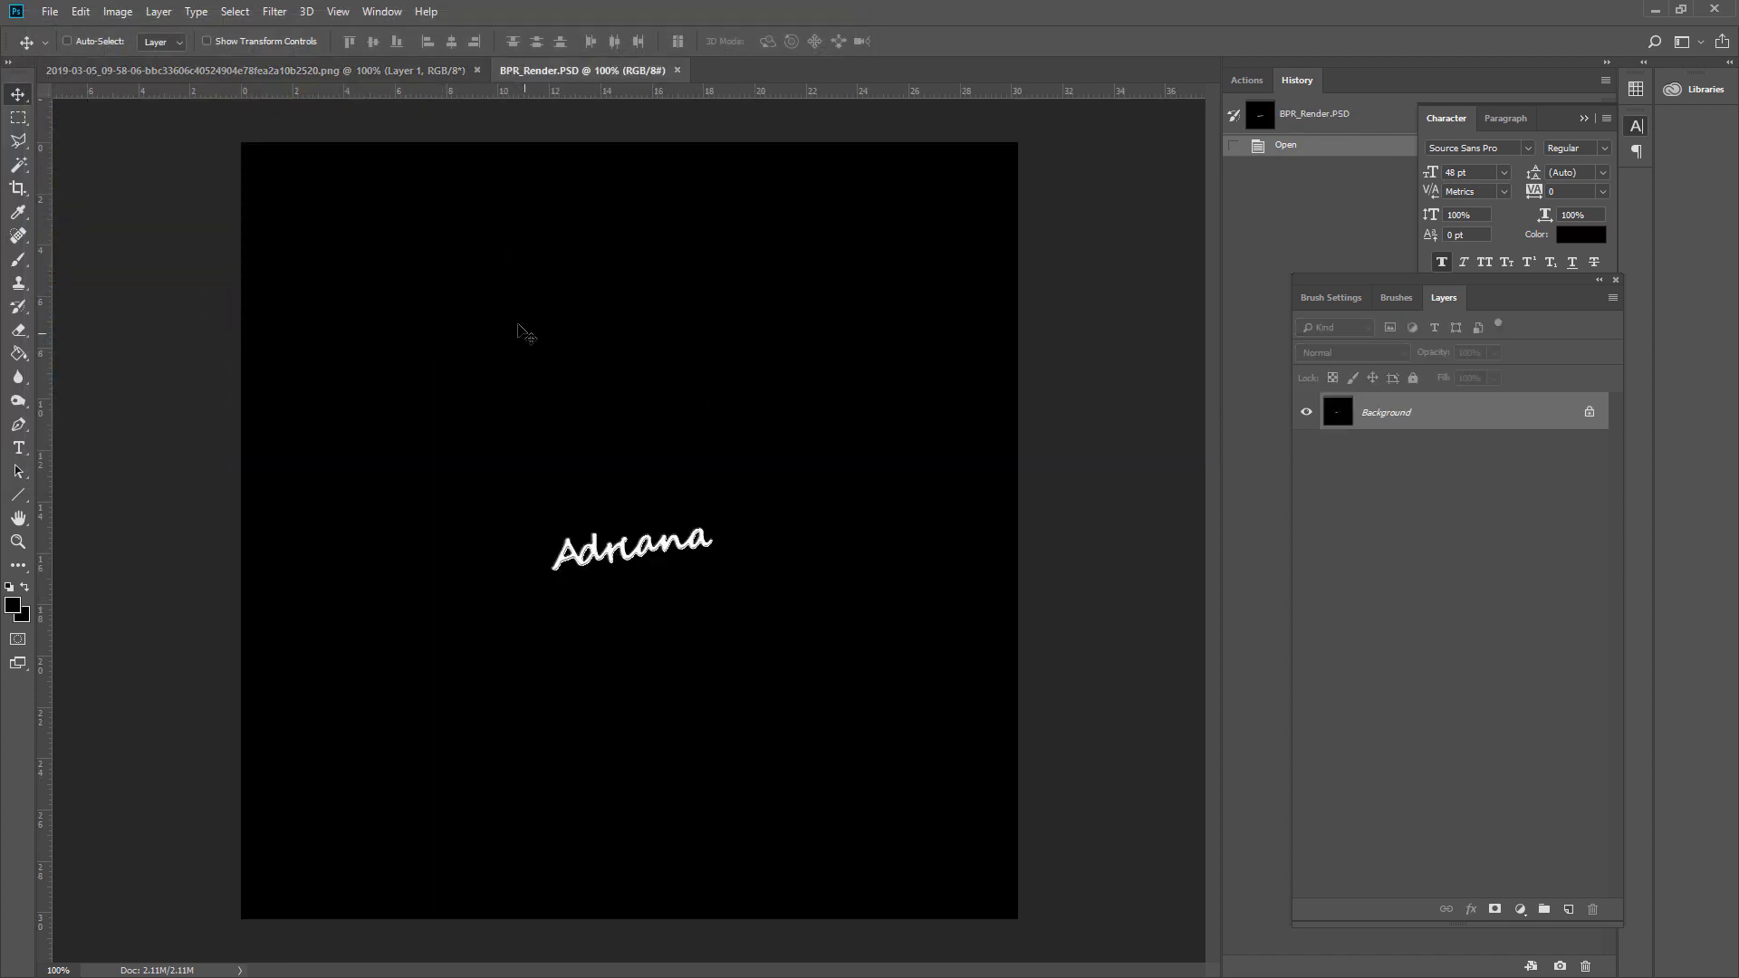
pyautogui.click(234, 11)
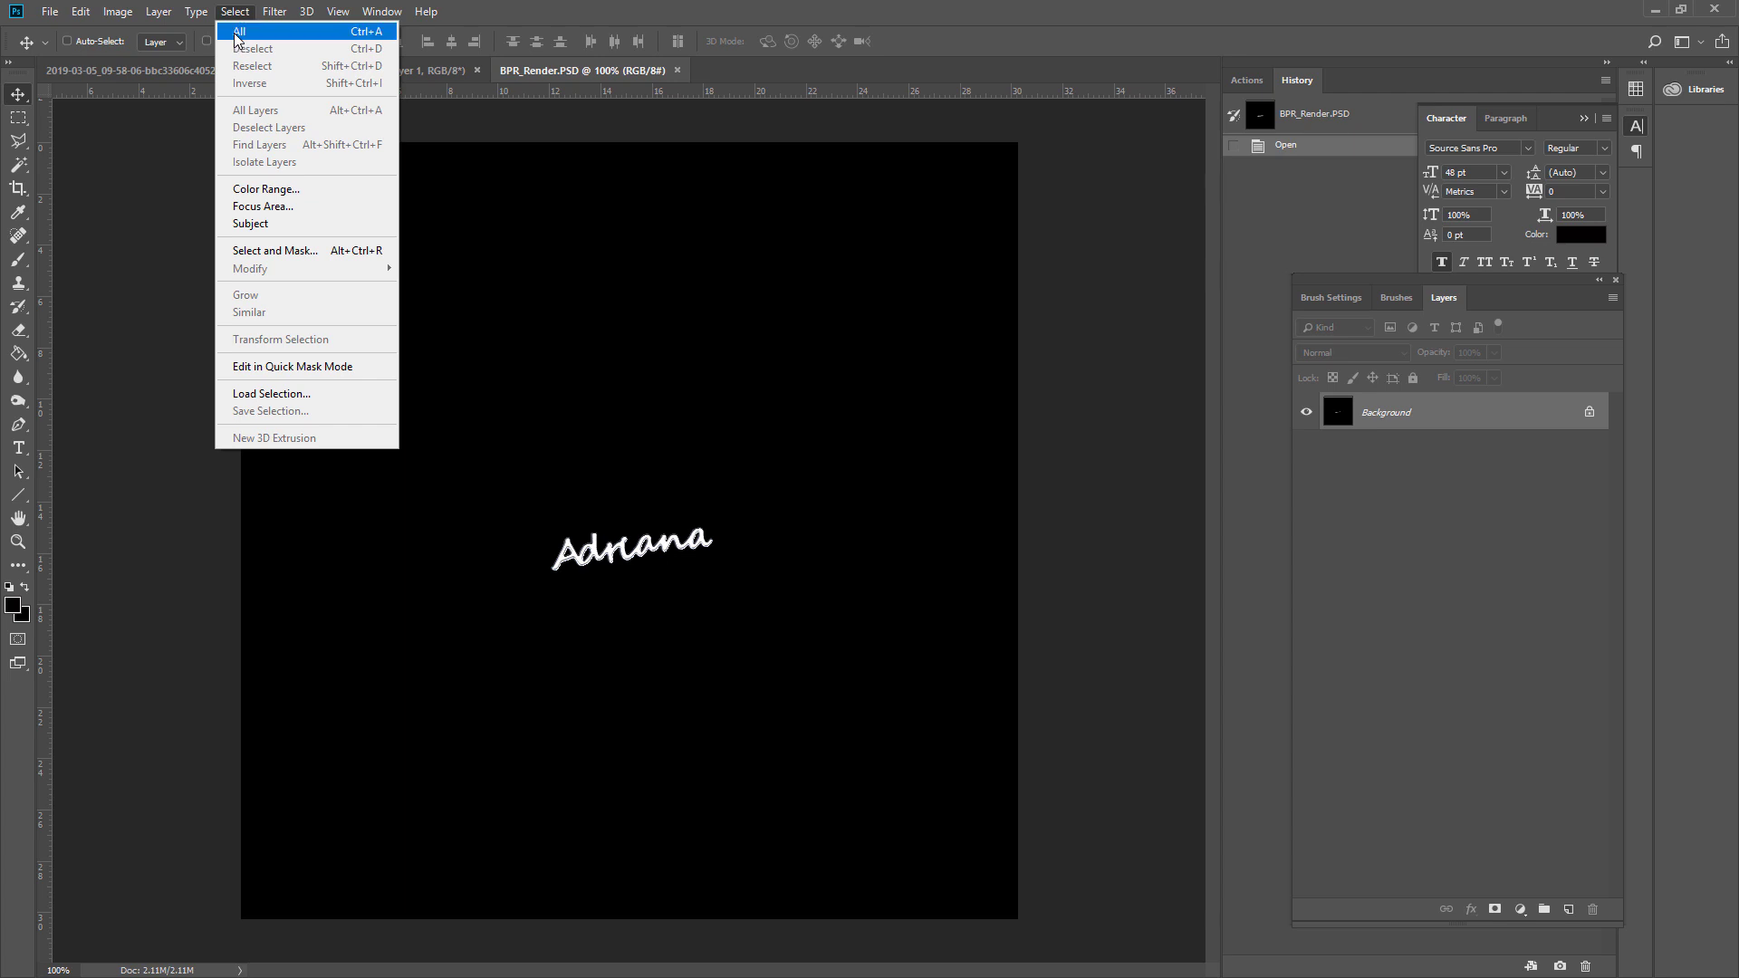
pyautogui.click(238, 32)
pyautogui.click(81, 12)
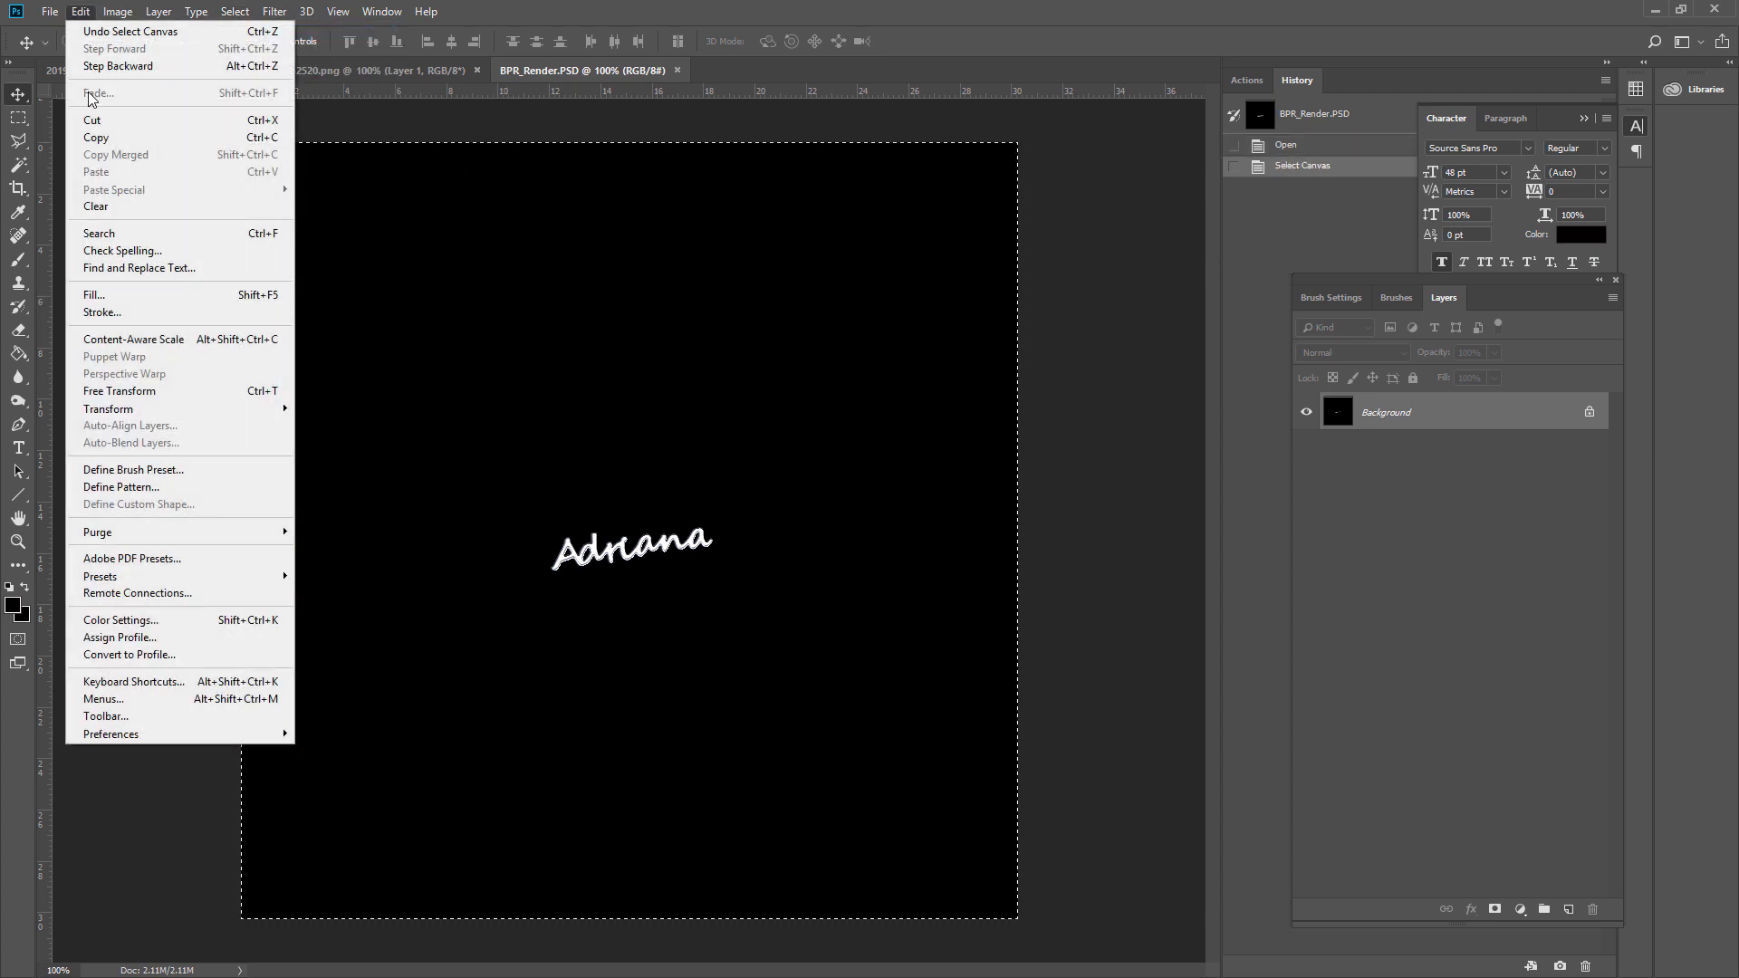
pyautogui.click(105, 122)
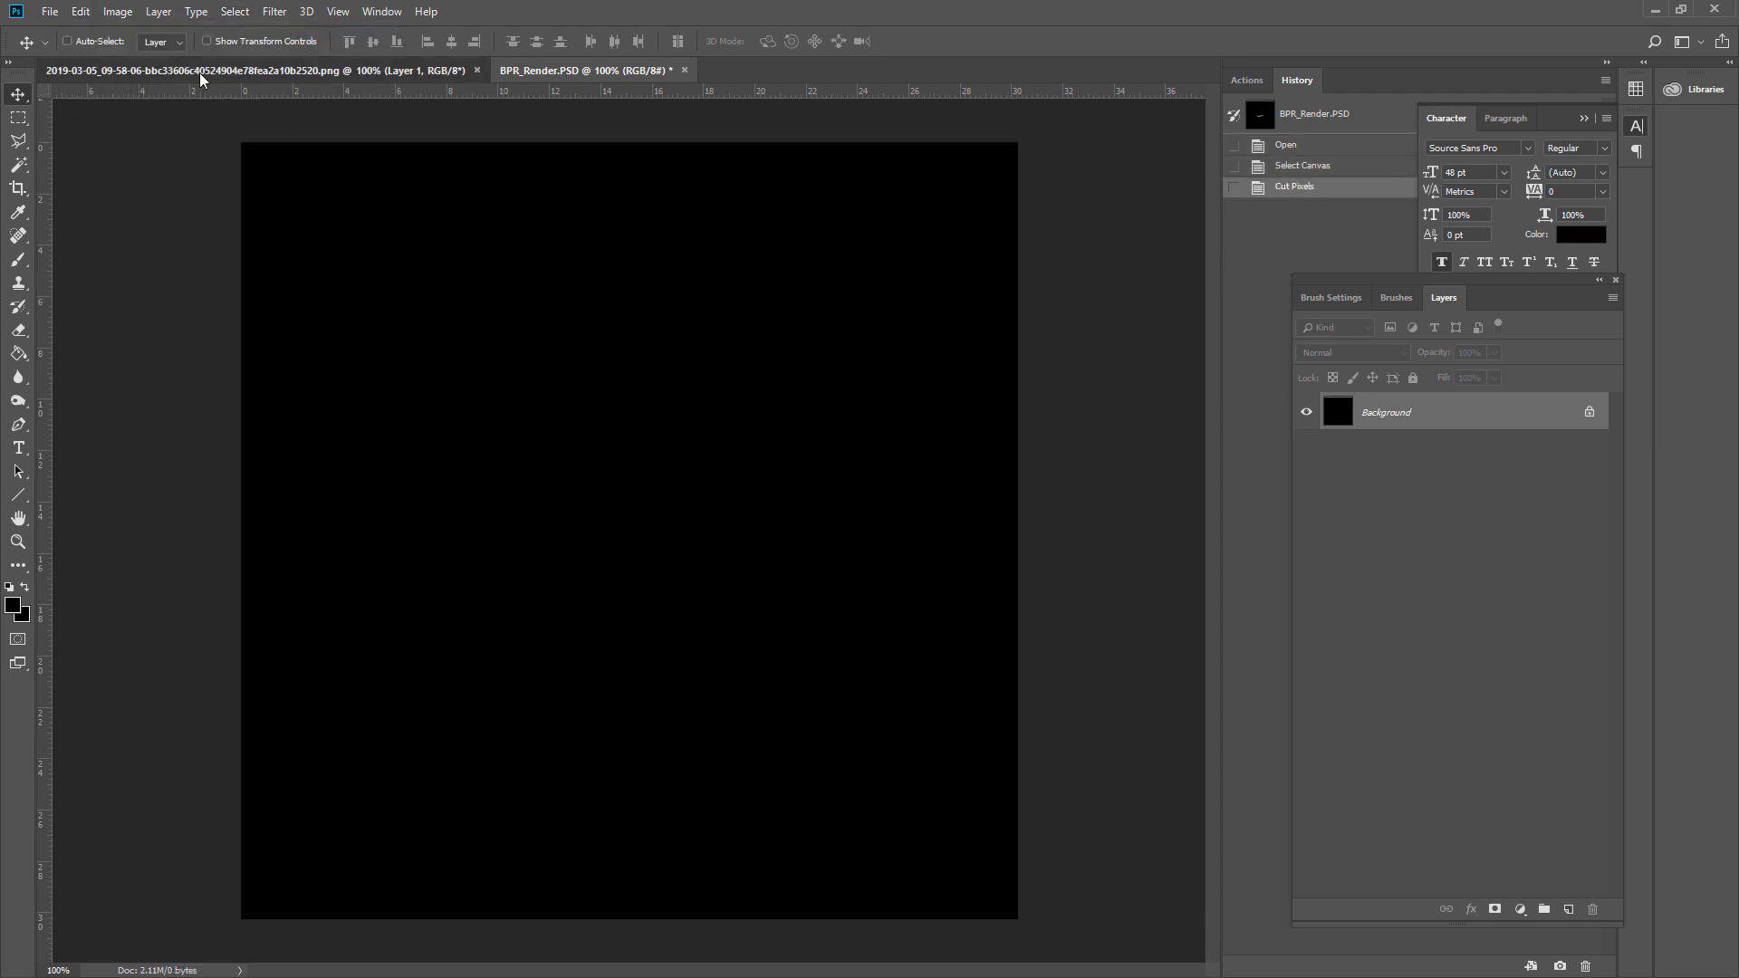
pyautogui.click(201, 76)
pyautogui.click(94, 14)
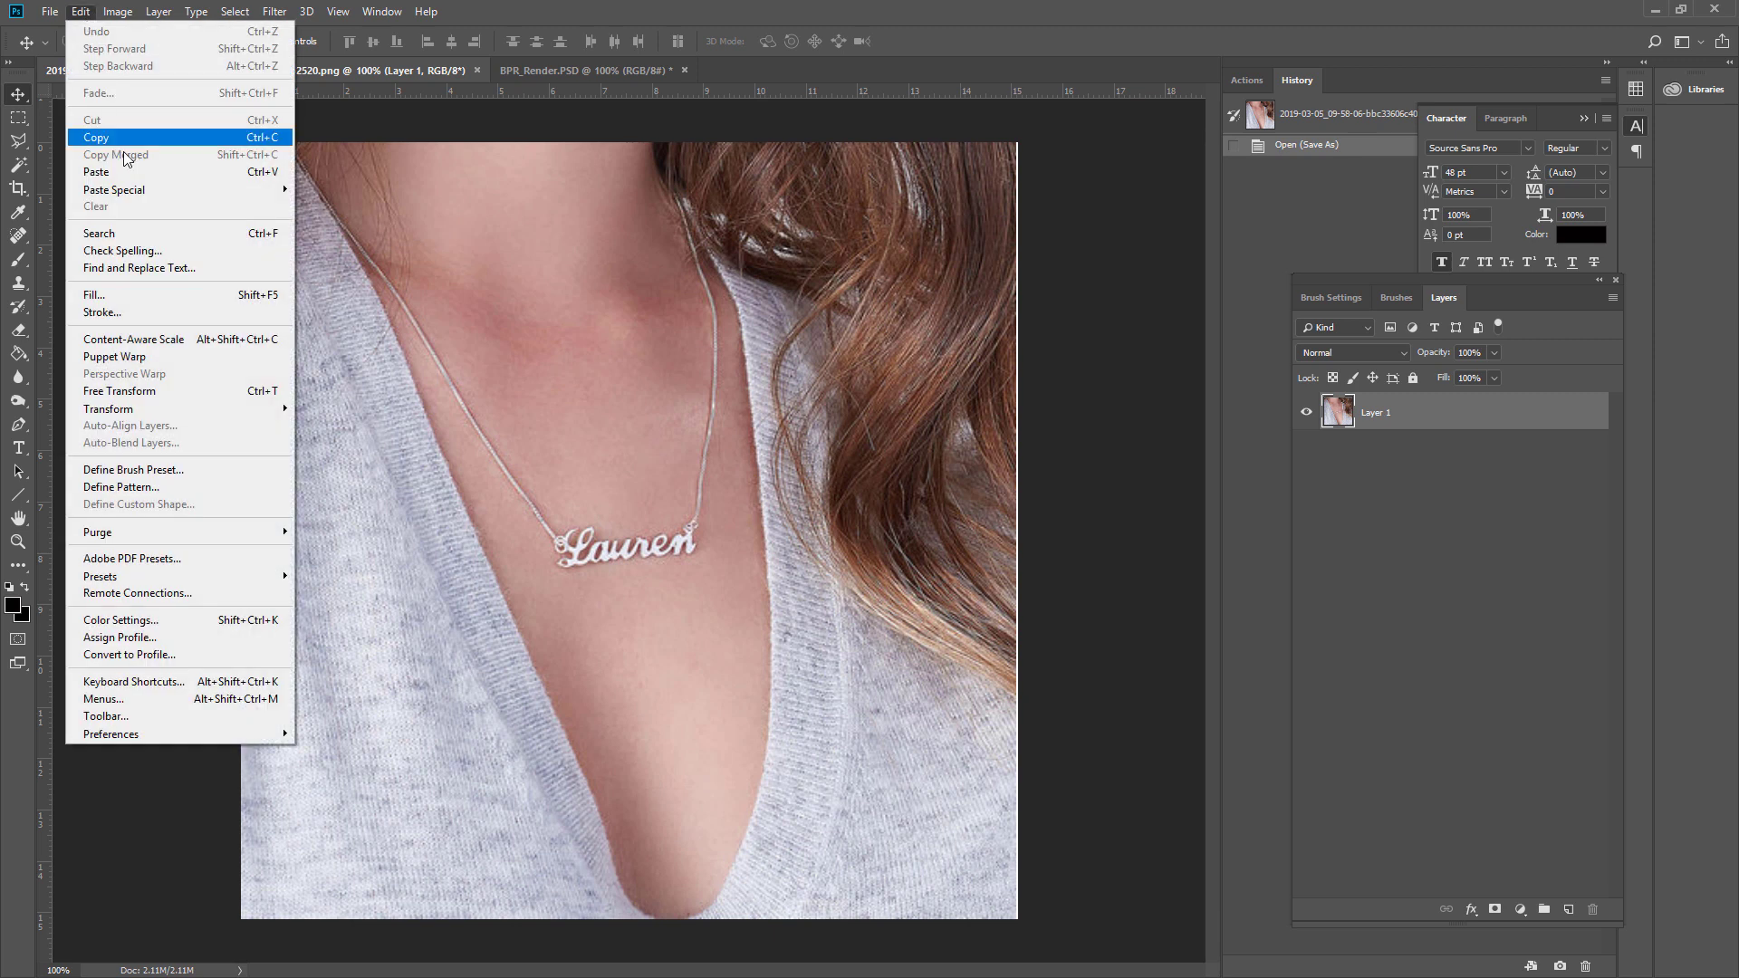
pyautogui.click(125, 176)
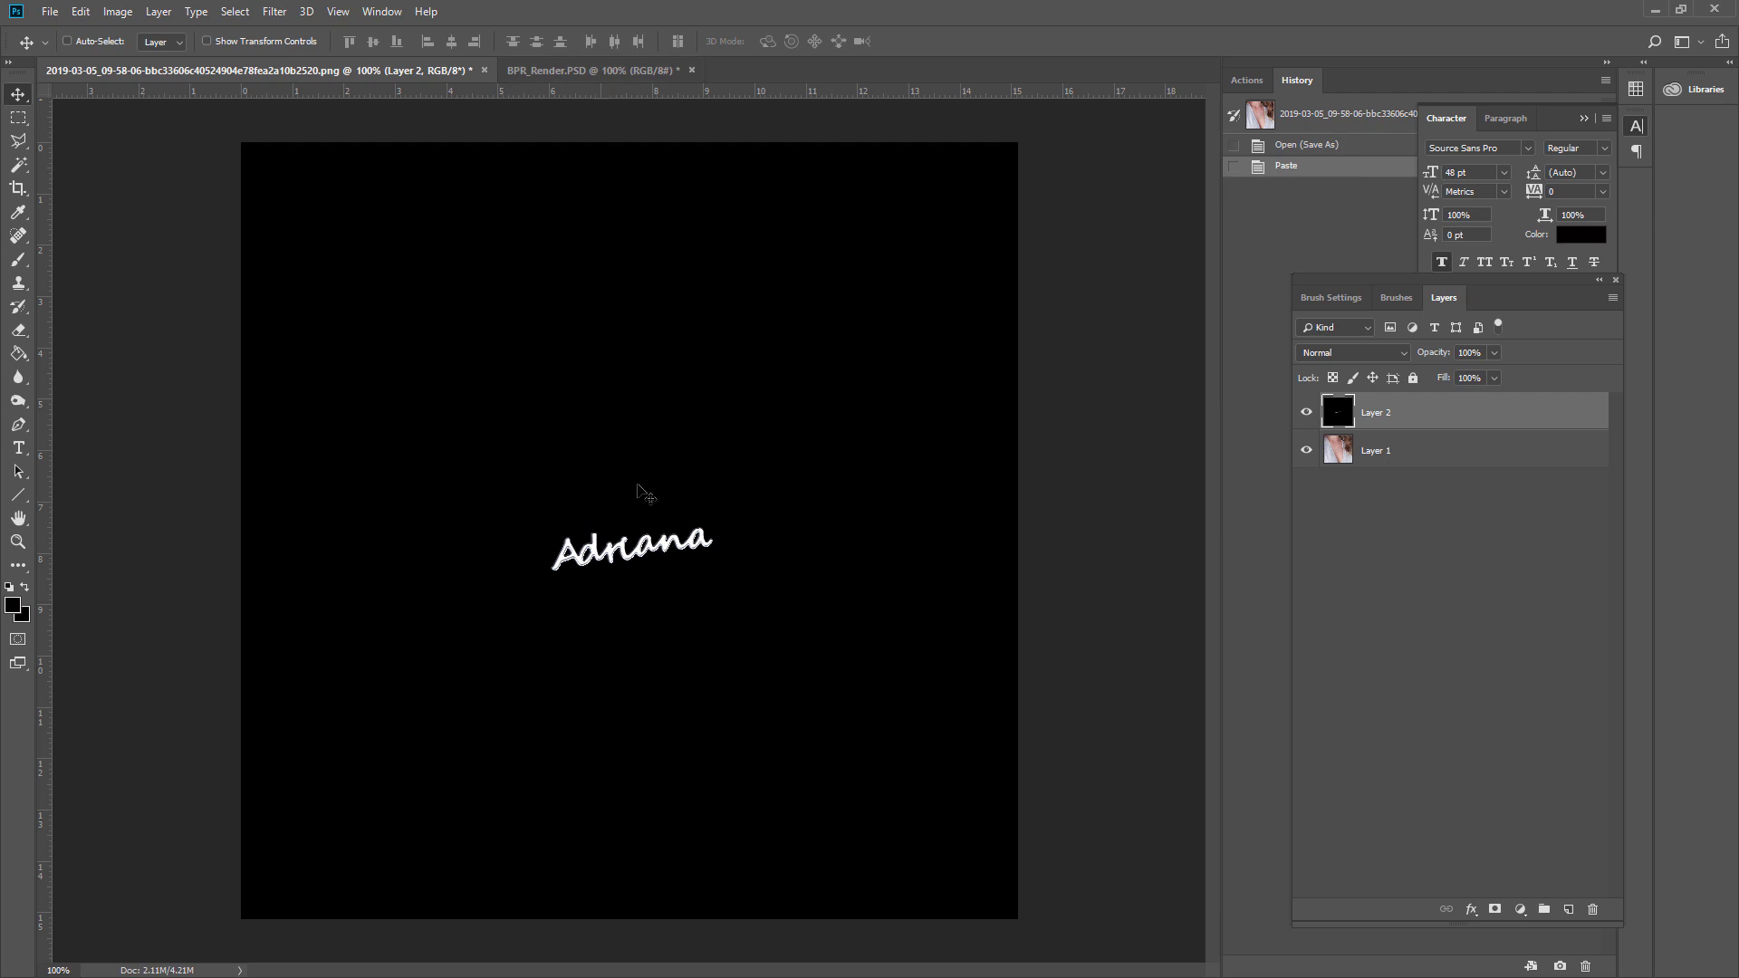
# - Open BPR_Mask.PSD, cut its entire canvas and paste it above the render layer in the neckline photo document
pyautogui.click(50, 12)
pyautogui.click(61, 44)
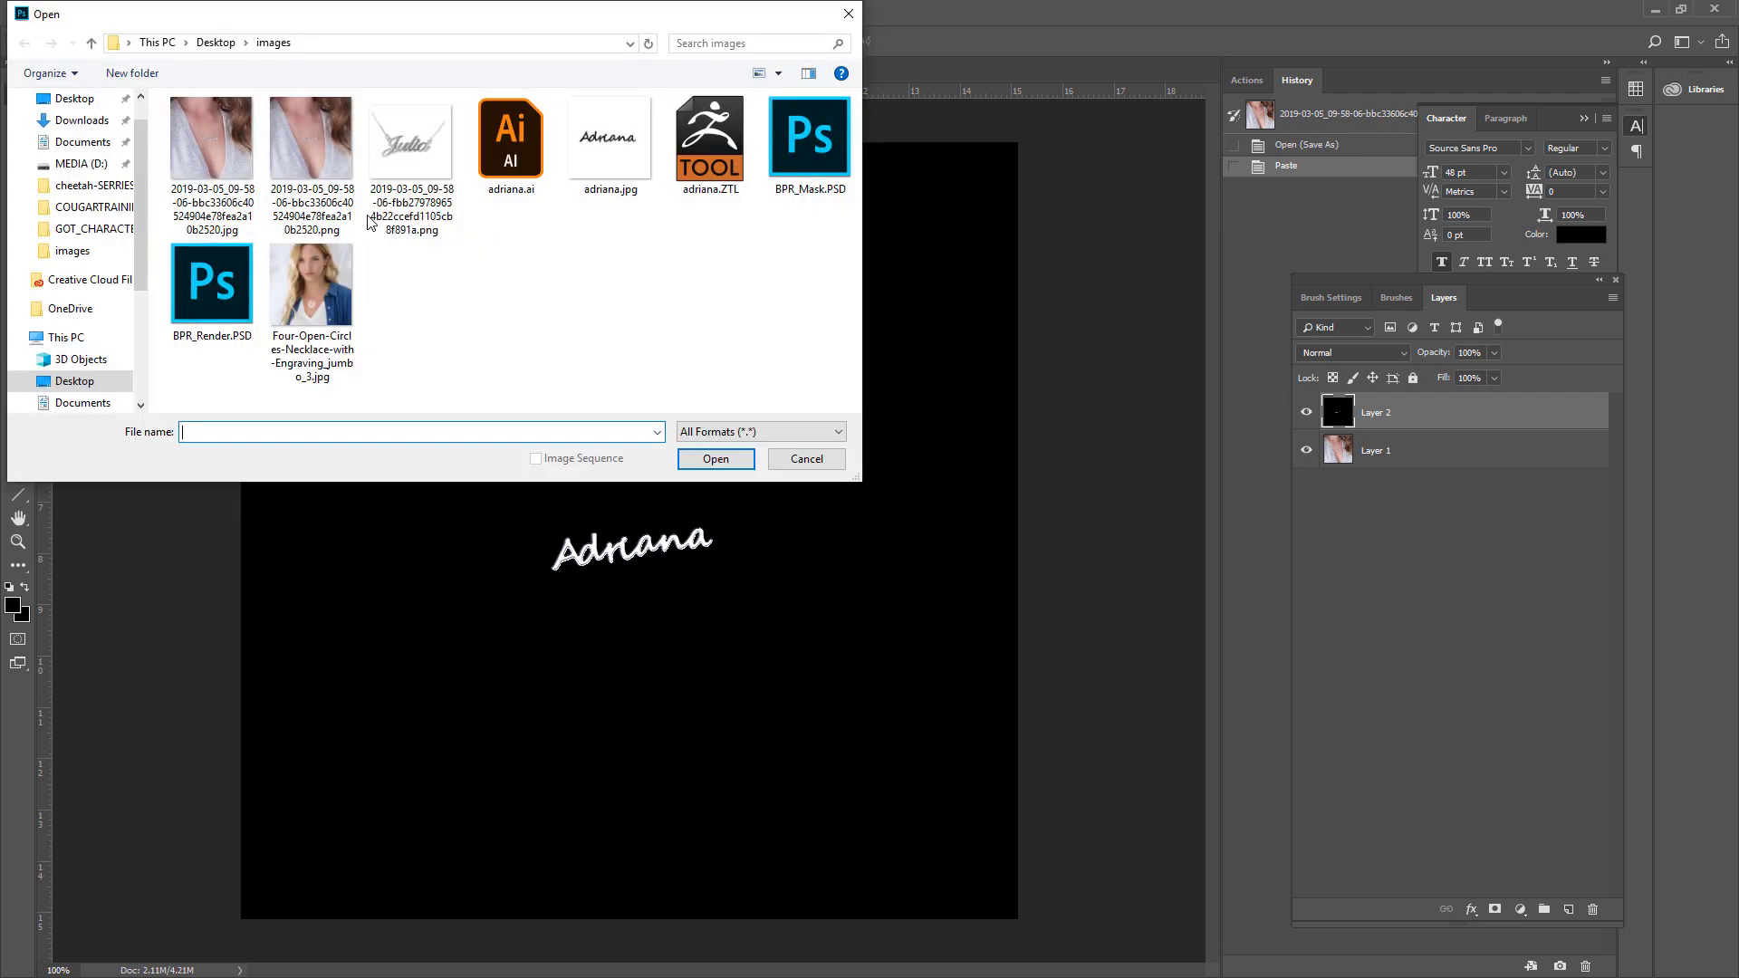
pyautogui.doubleClick(808, 150)
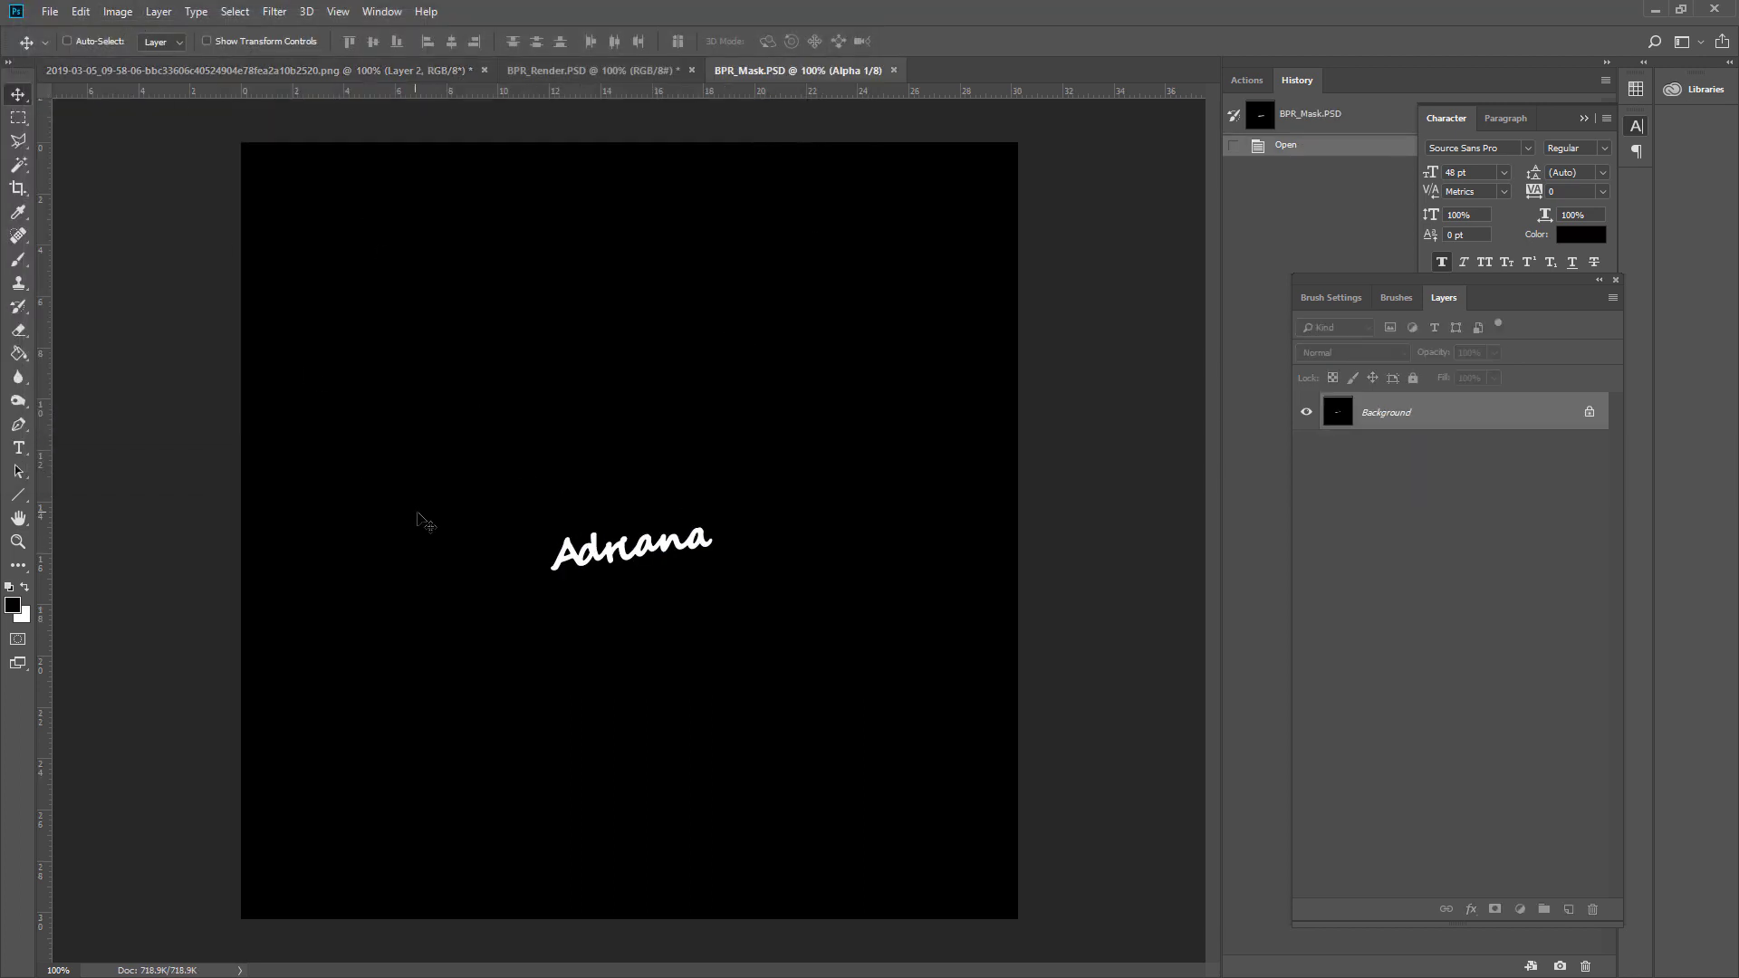
pyautogui.click(236, 11)
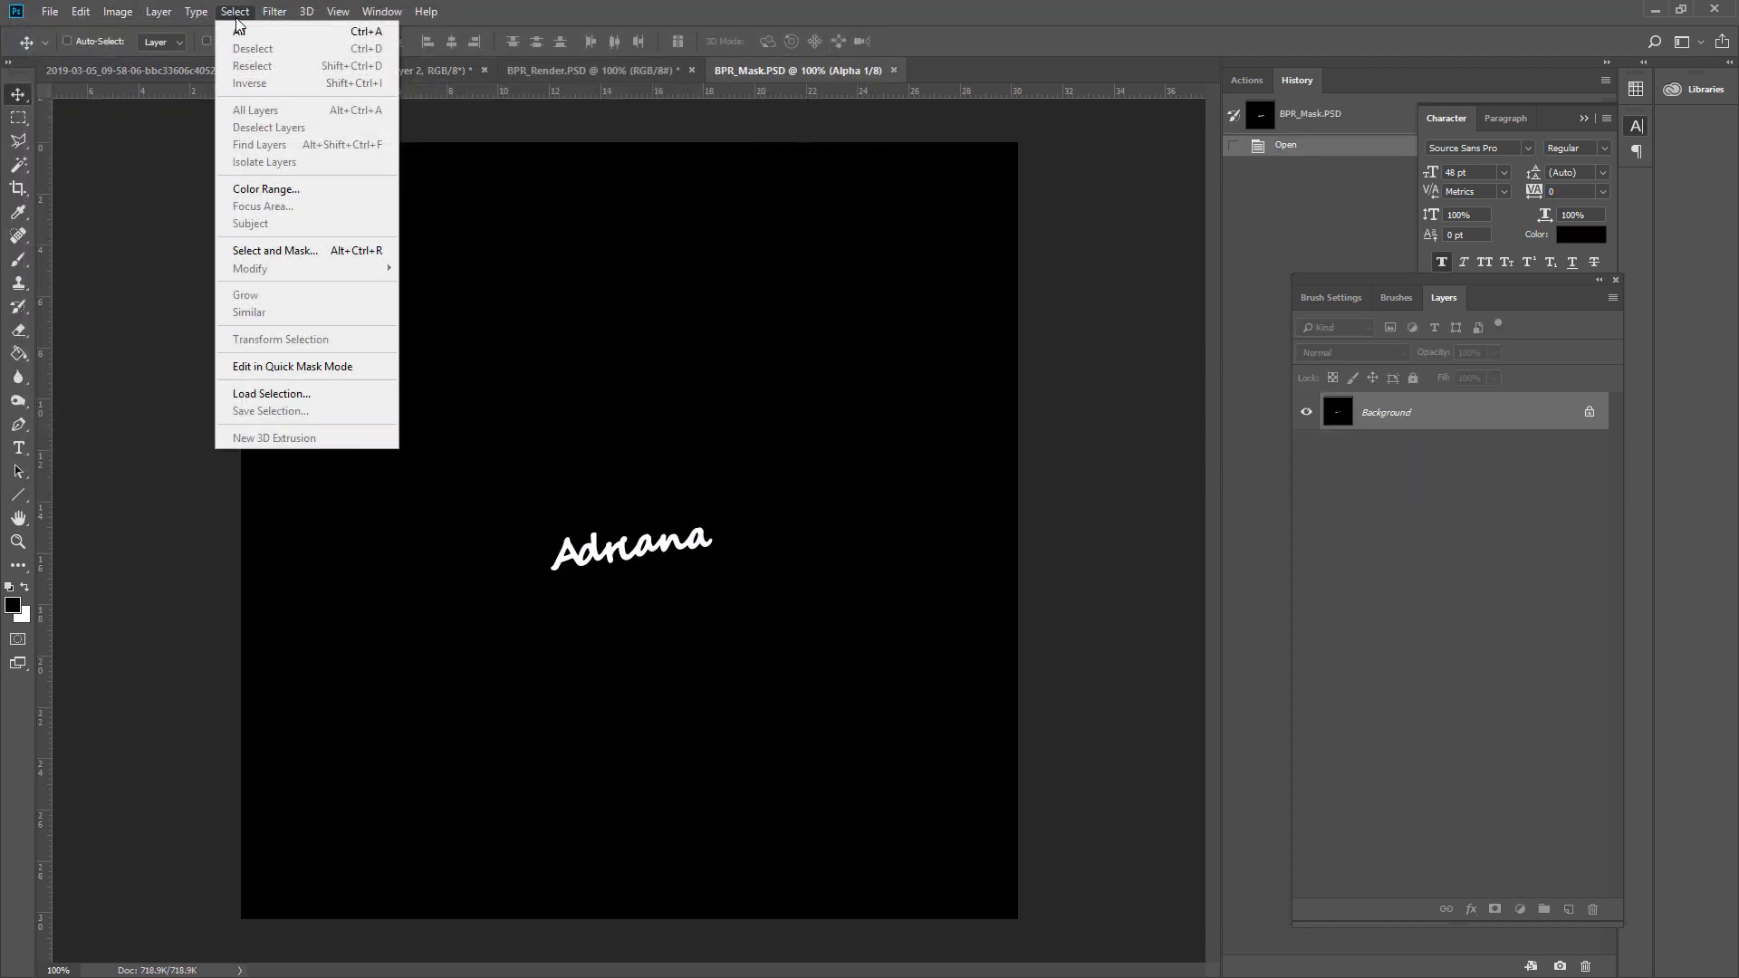
pyautogui.click(240, 34)
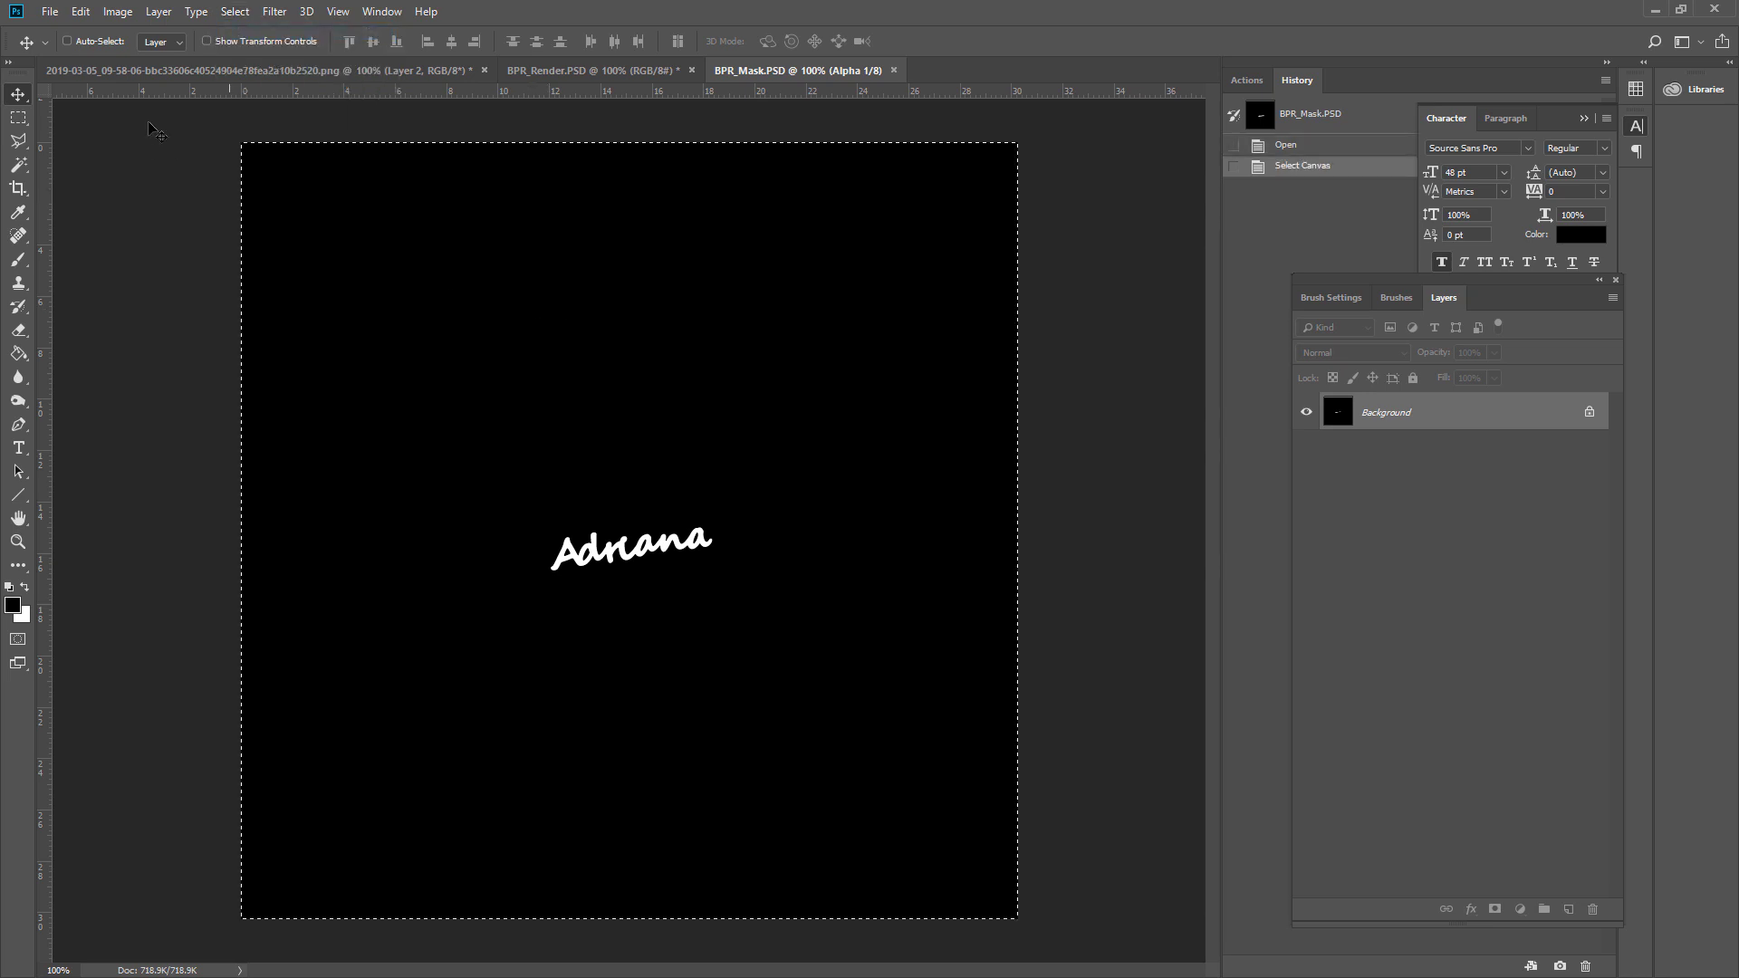
pyautogui.click(81, 11)
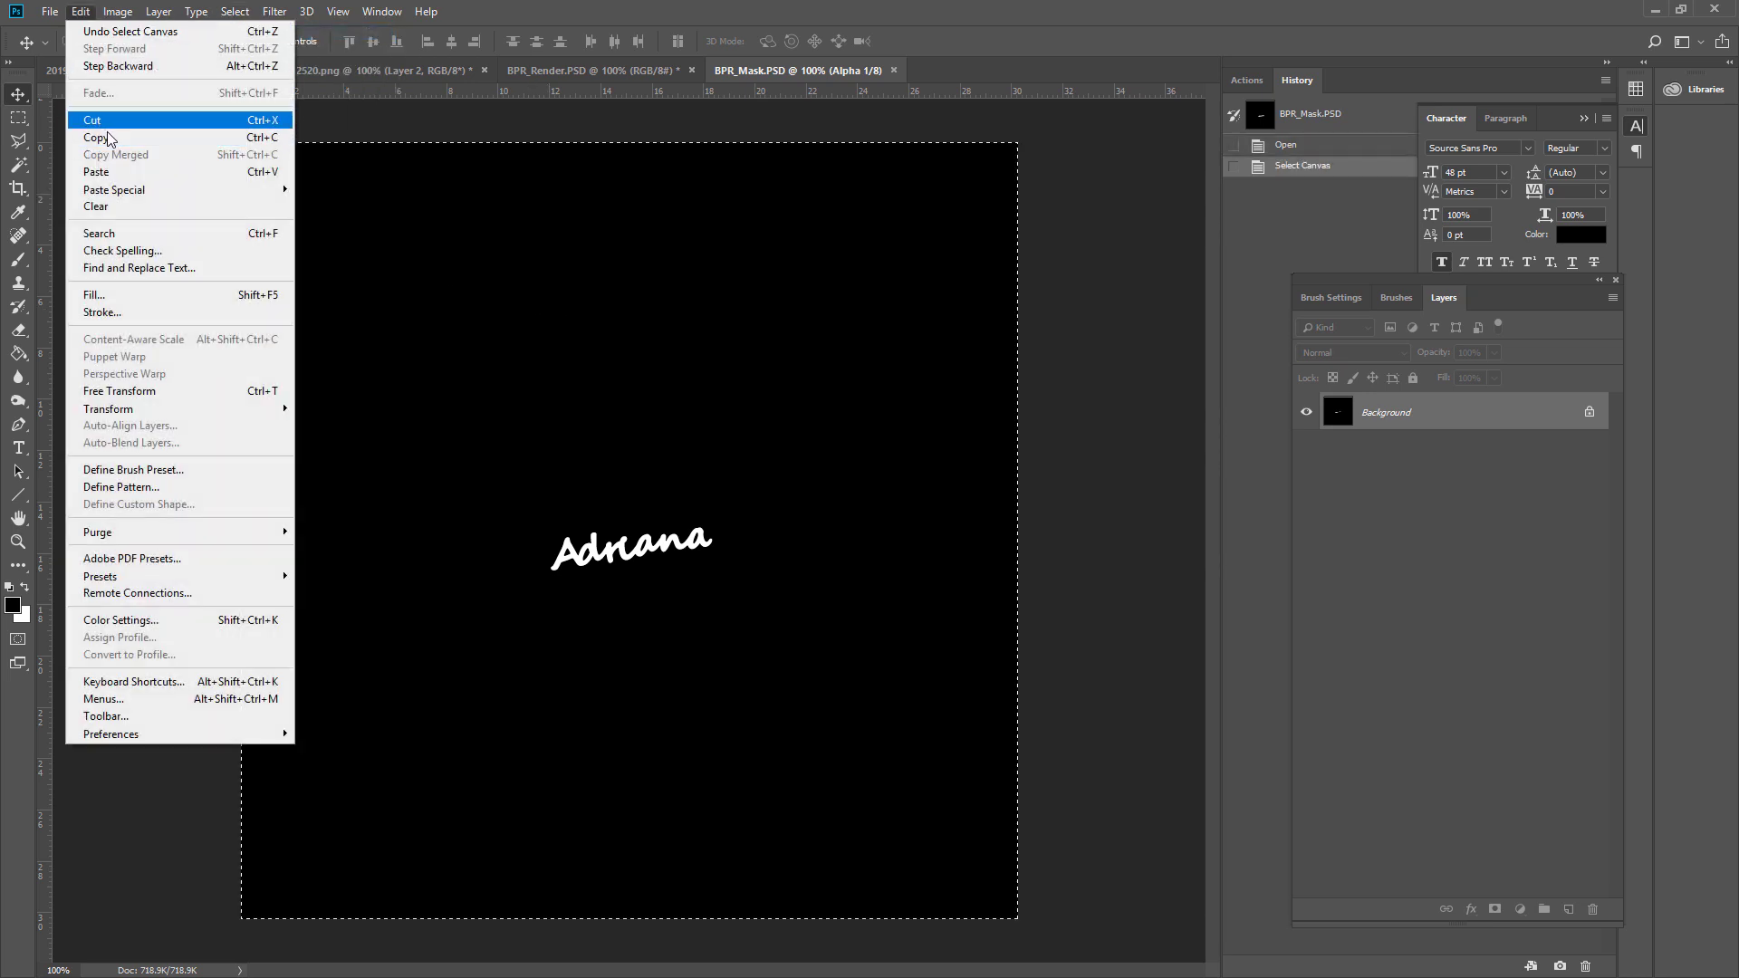
pyautogui.click(110, 126)
pyautogui.click(198, 70)
pyautogui.hotkey('ctrl', 'v')
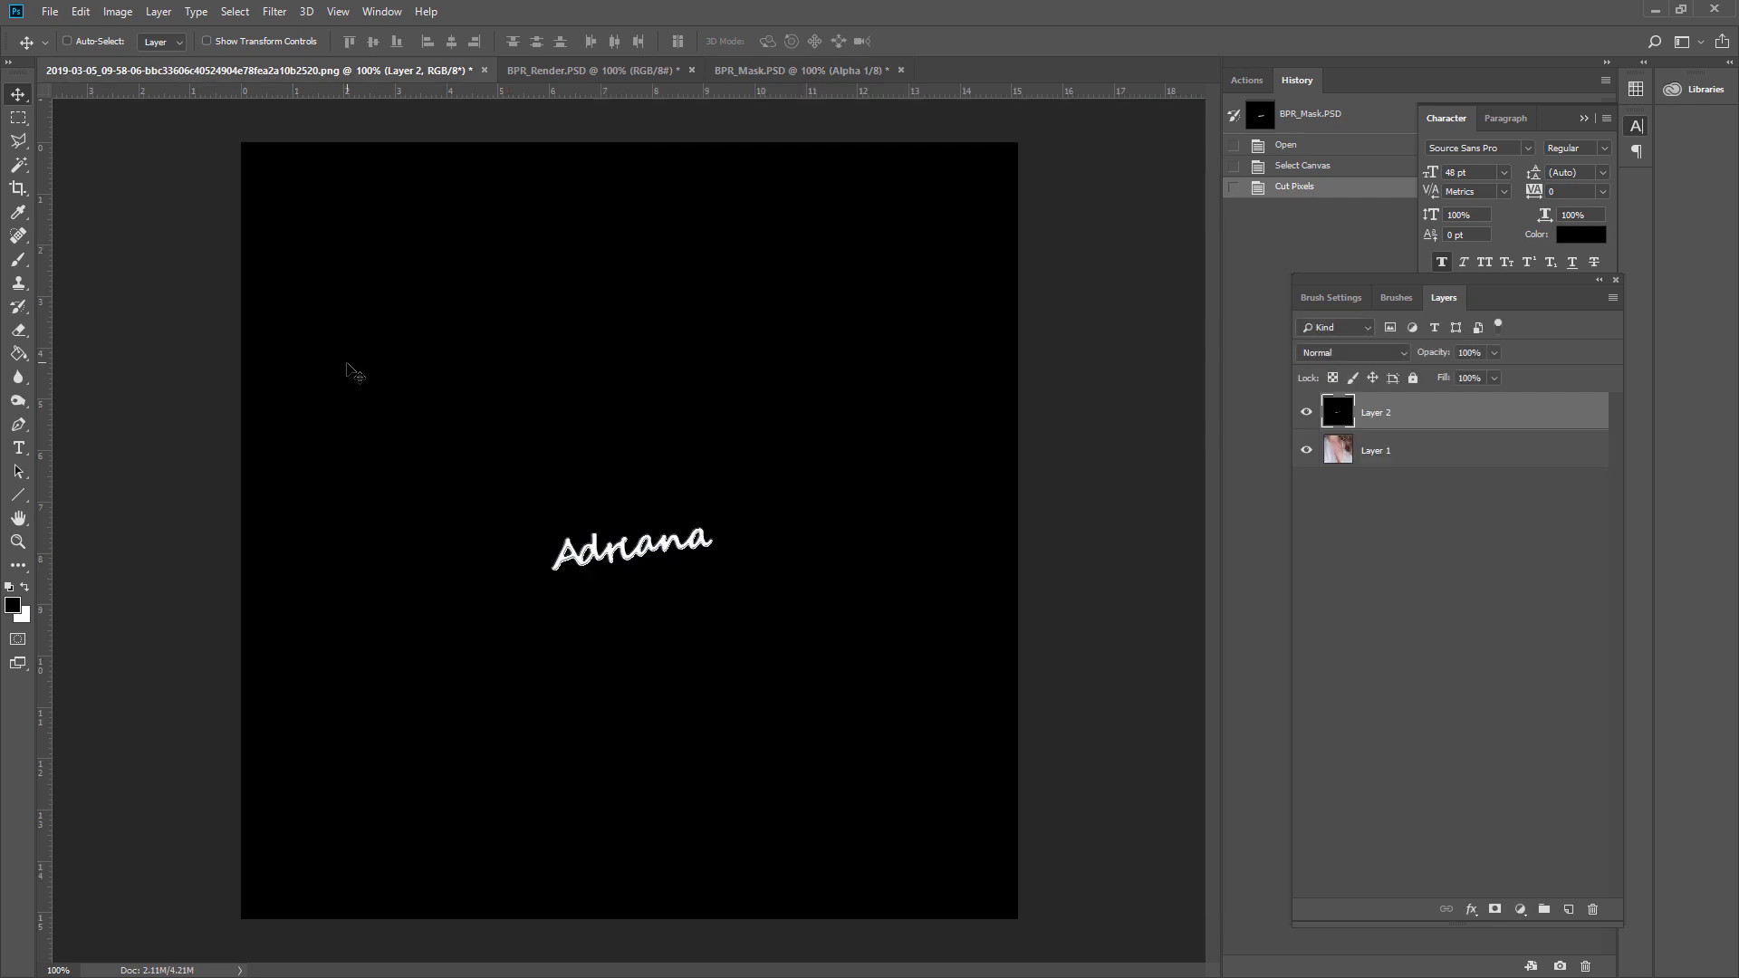
pyautogui.click(80, 12)
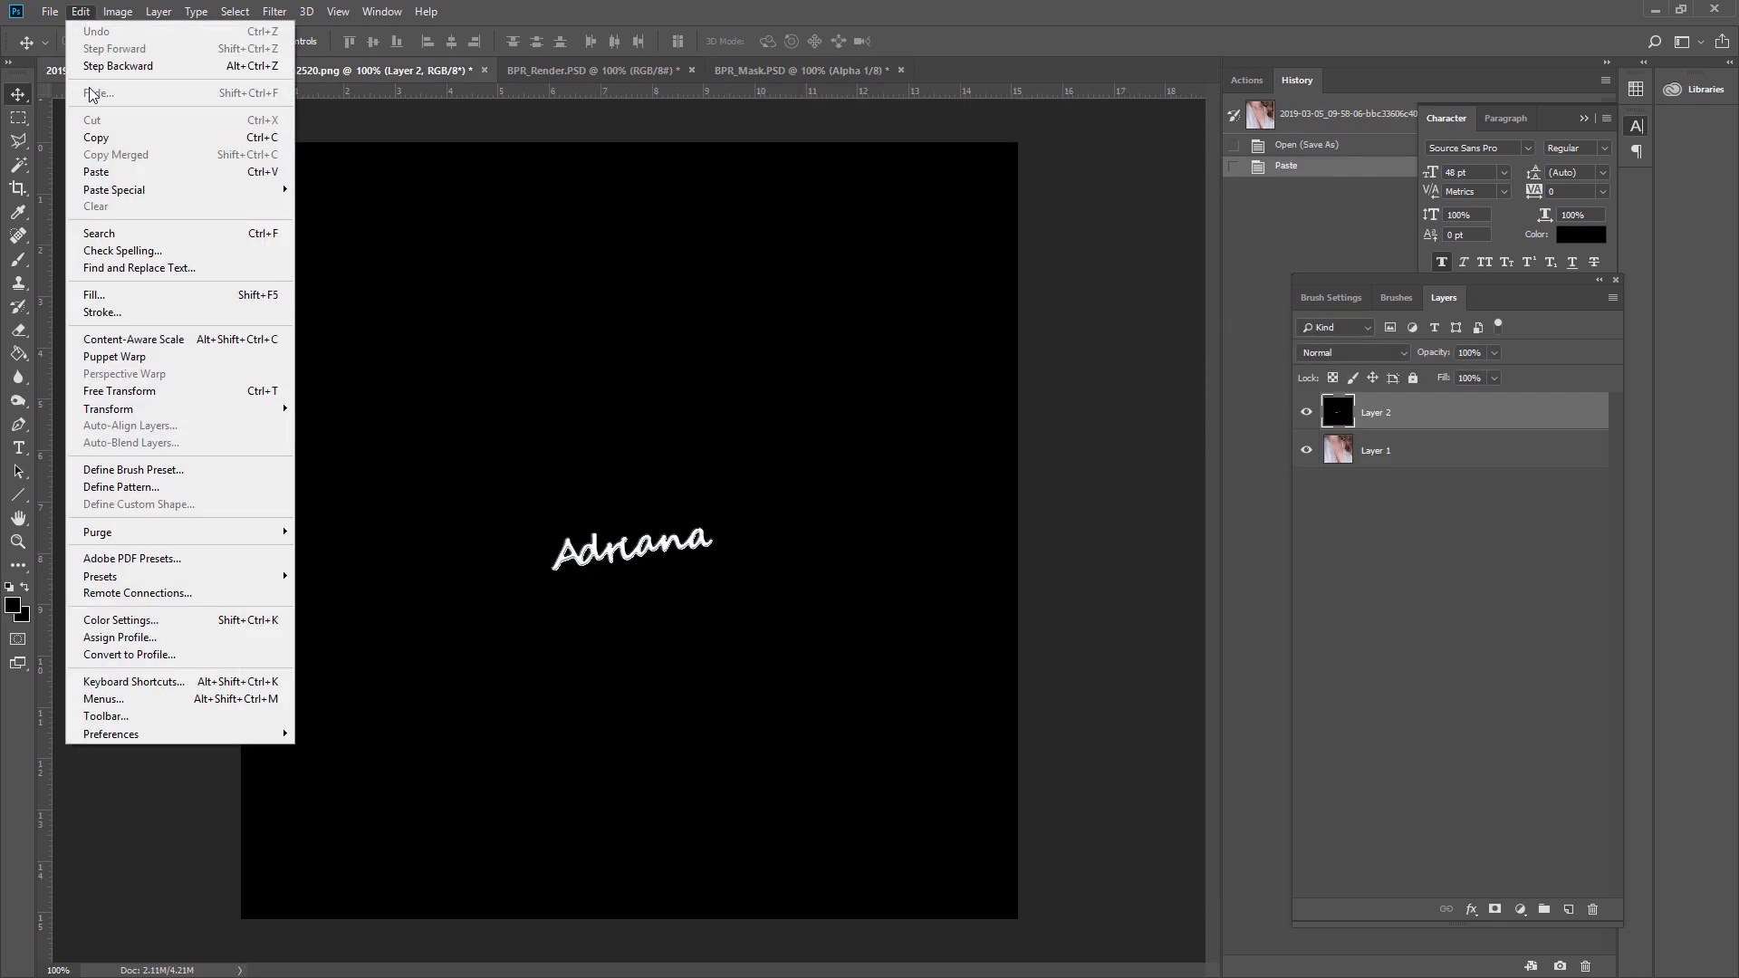
pyautogui.click(109, 172)
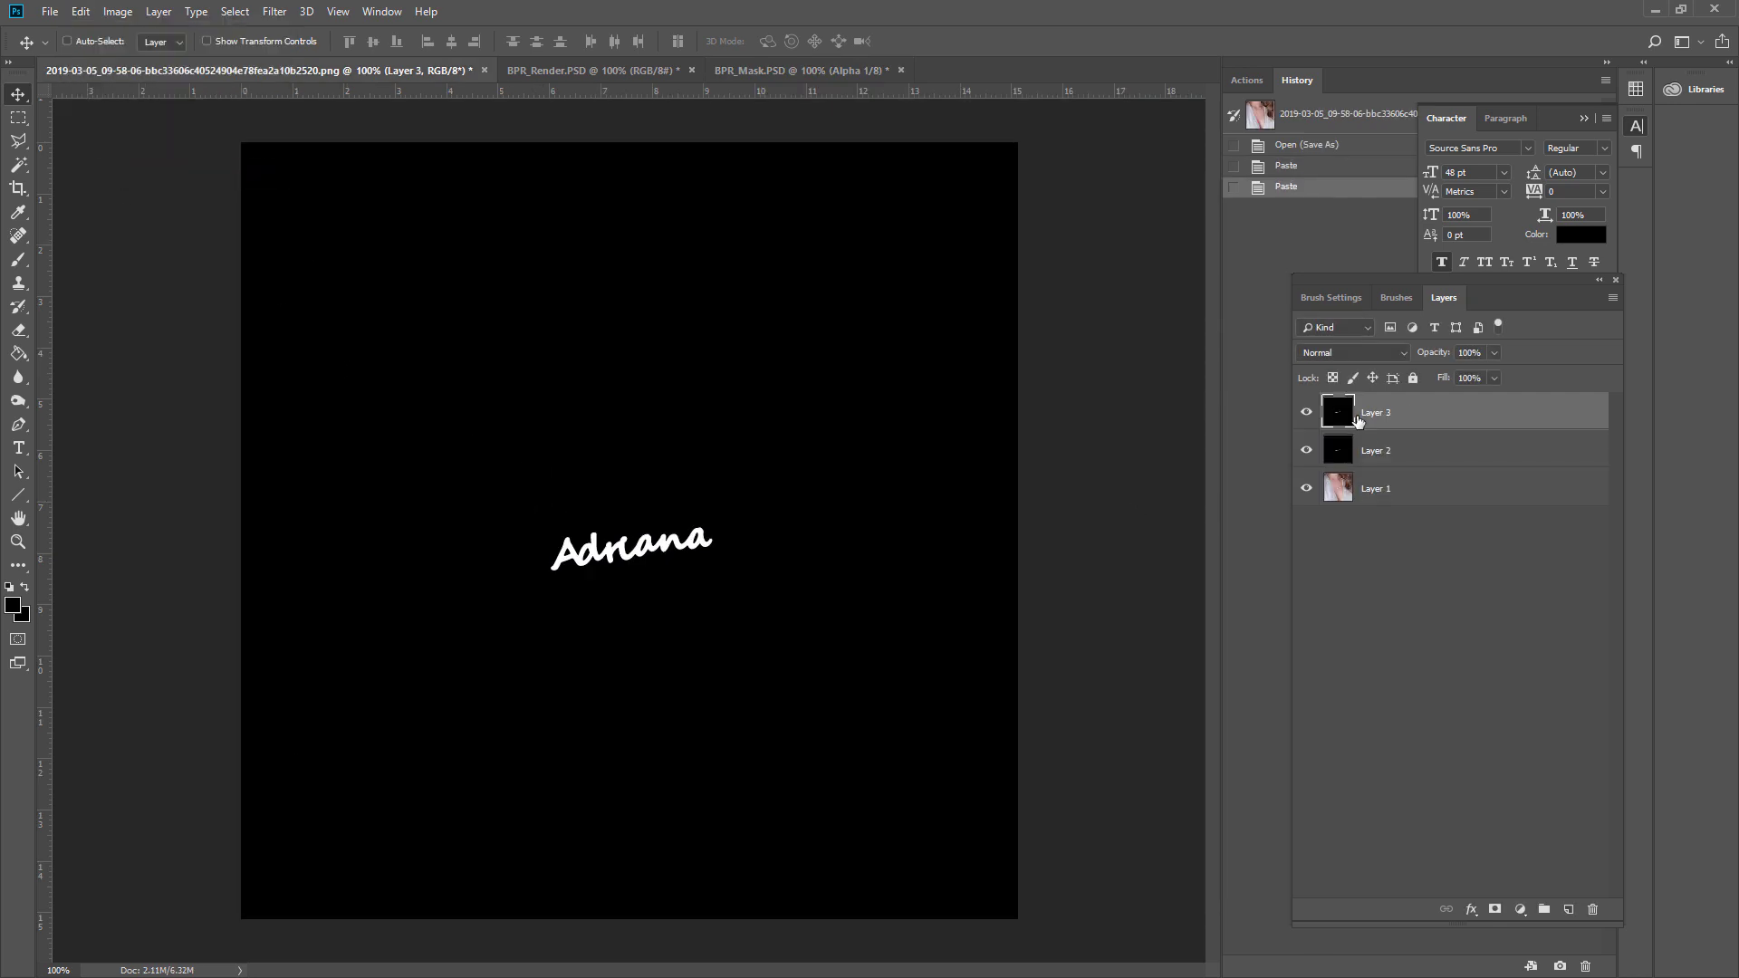
# - Rename the pasted shaded lettering layer as render and the pasted mask layer above it as mask
pyautogui.doubleClick(1377, 451)
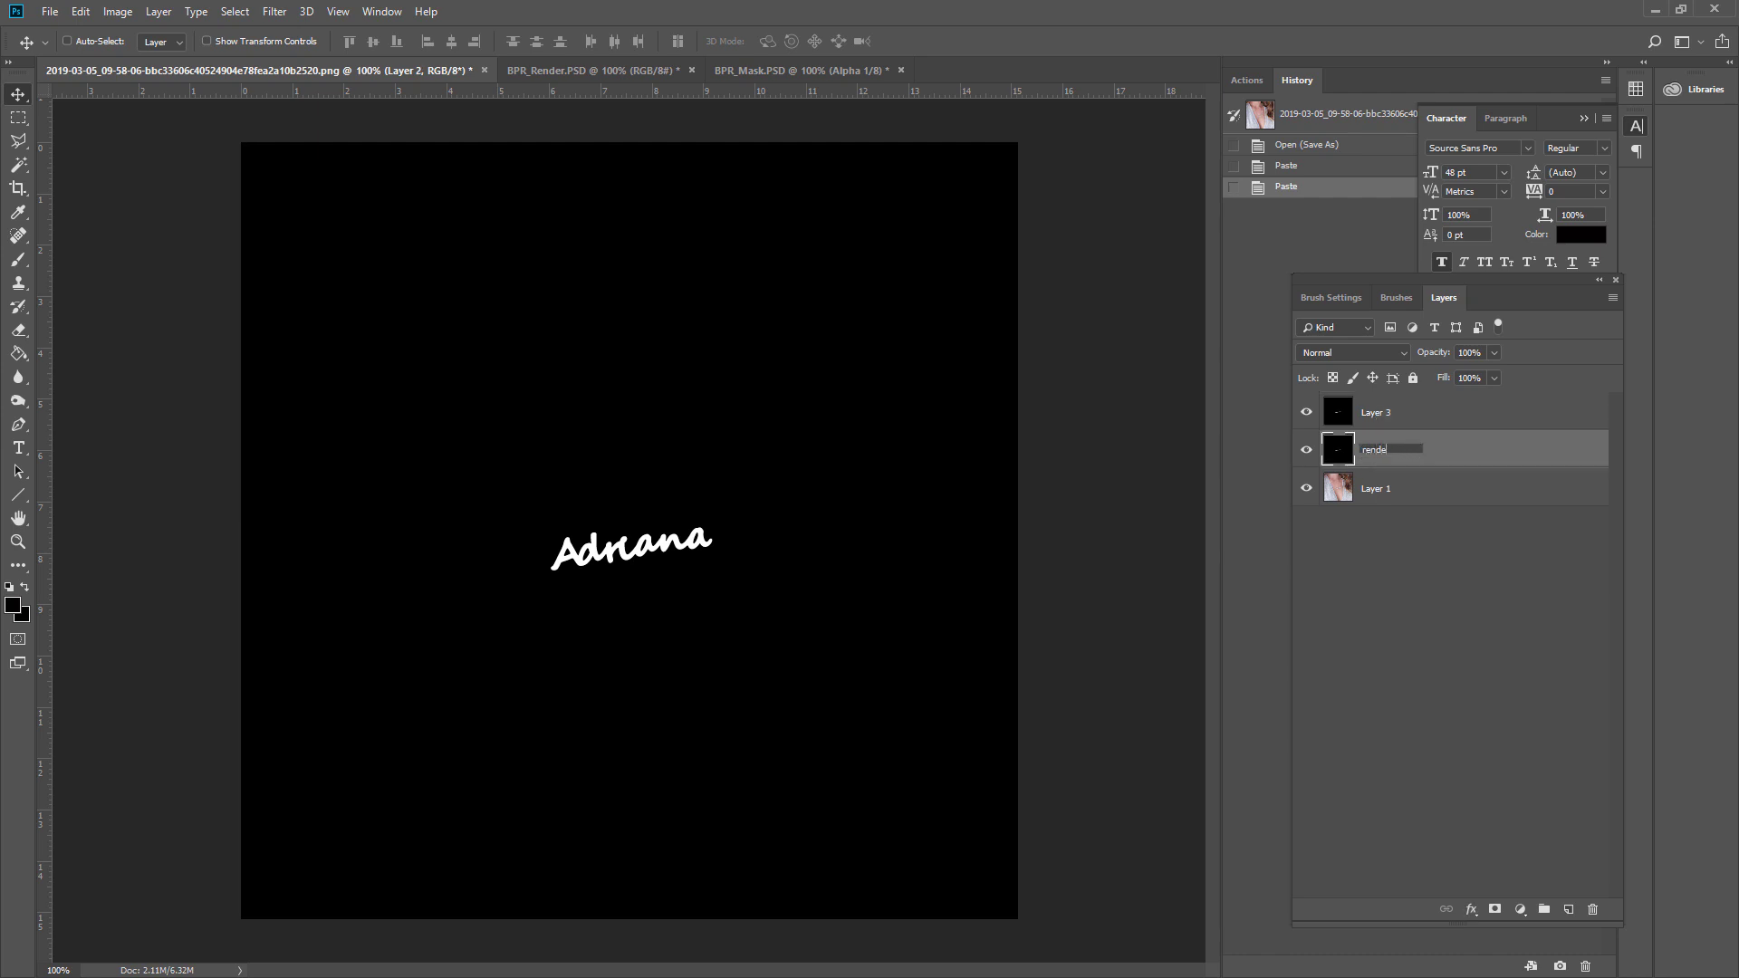
pyautogui.press('Return')
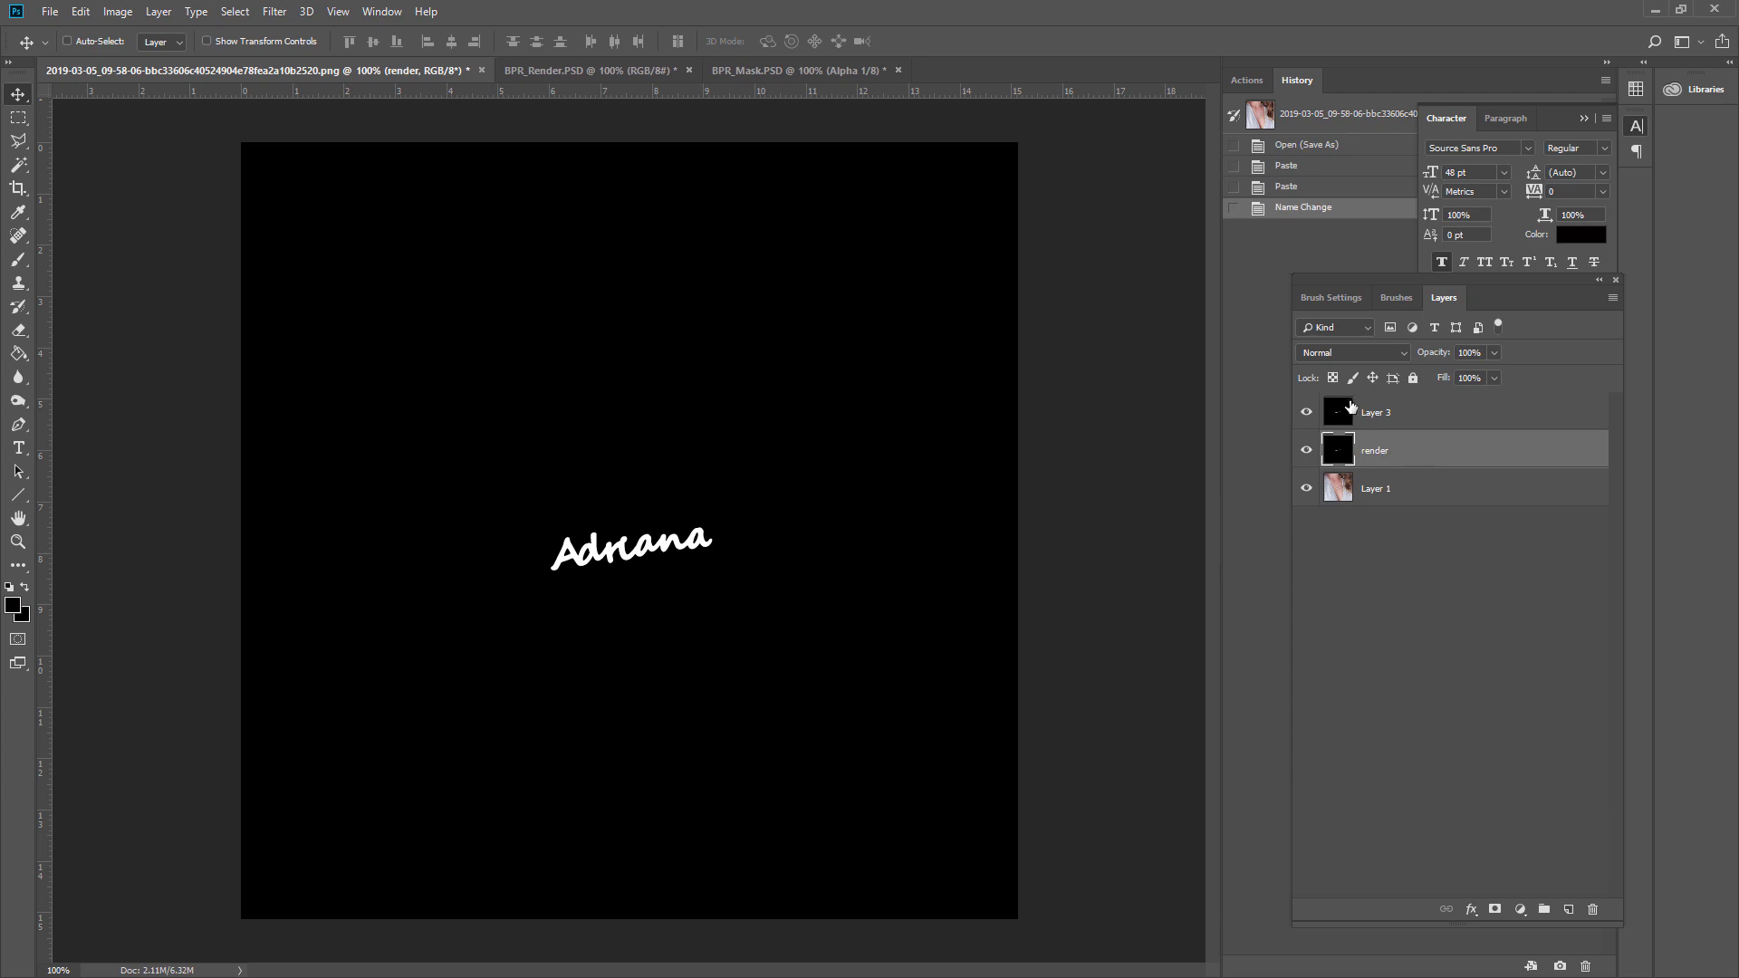
pyautogui.doubleClick(1375, 413)
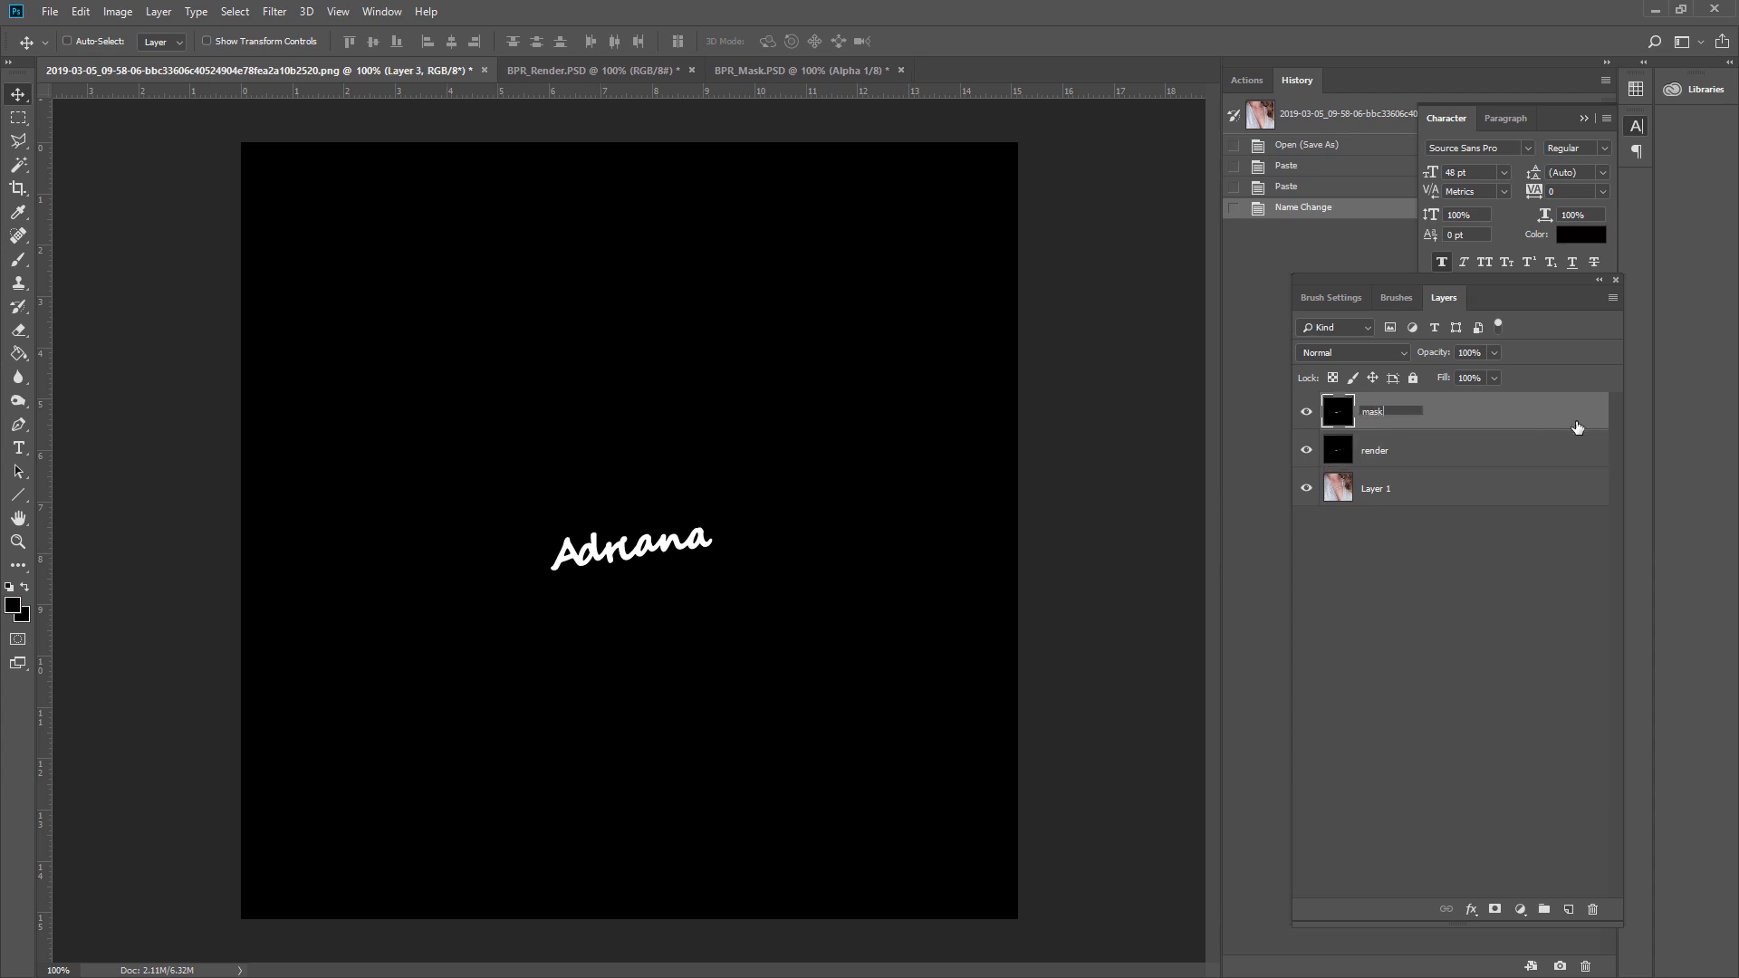
pyautogui.press('Return')
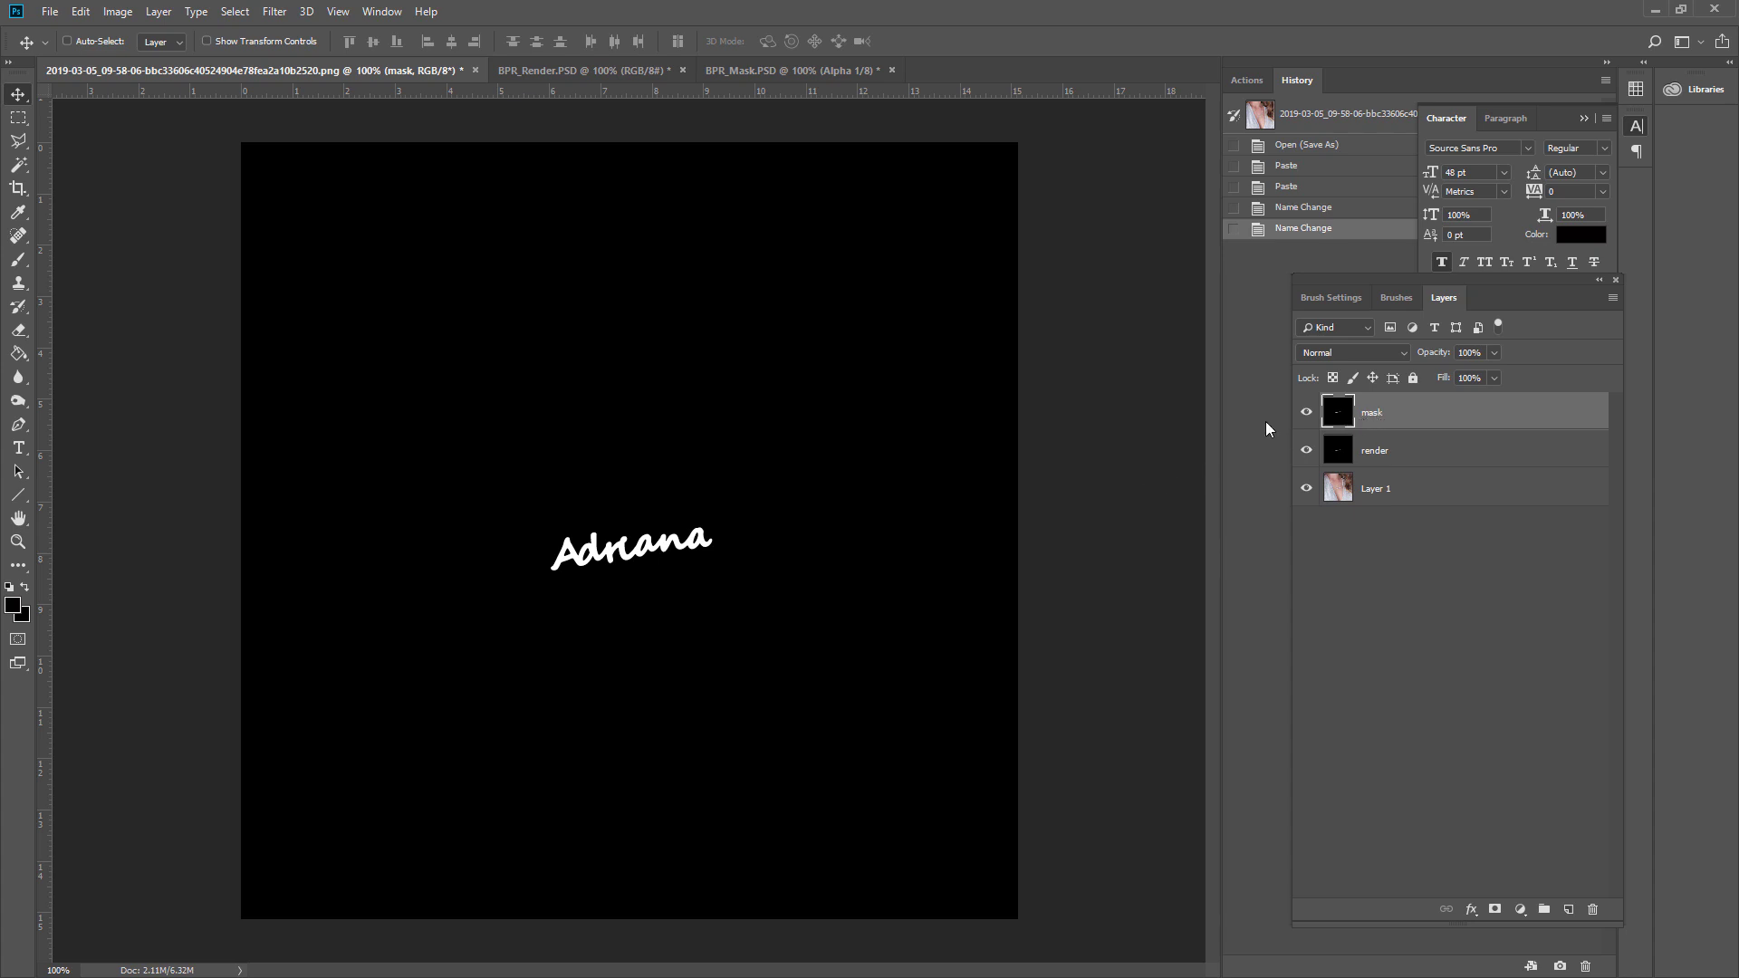
# - Copy the full mask layer, hide it, and paste the copy into a new layer mask on the render layer
pyautogui.click(234, 11)
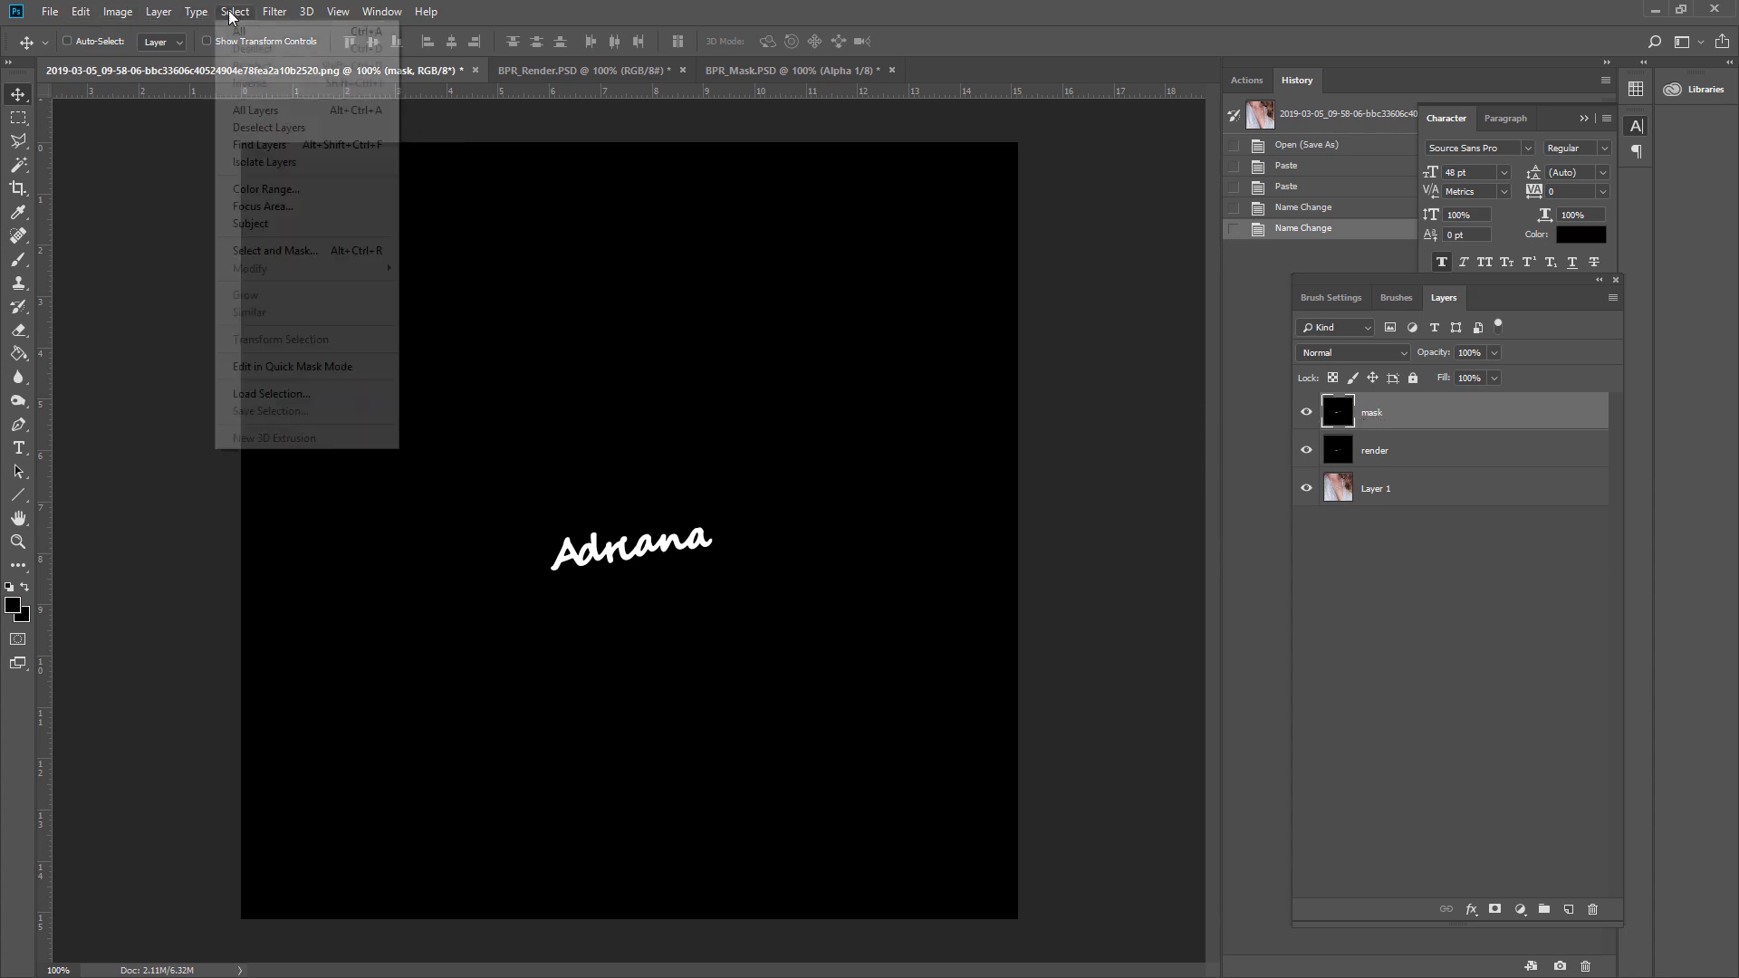
pyautogui.click(233, 32)
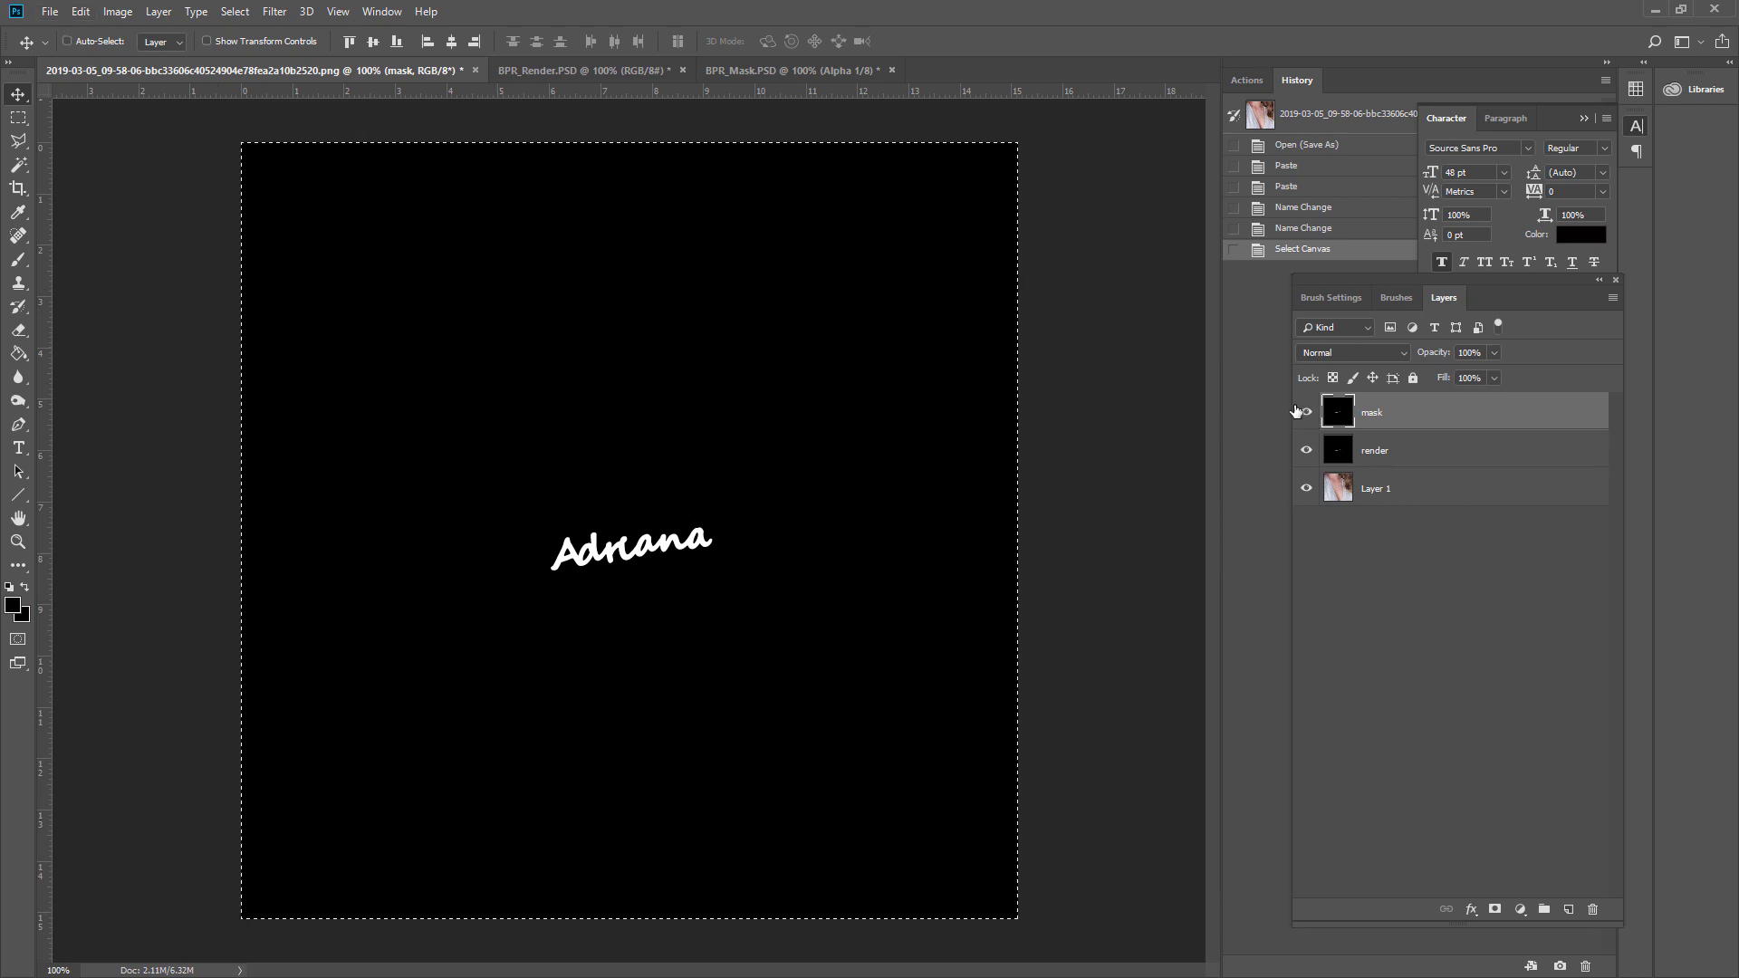
pyautogui.click(1361, 465)
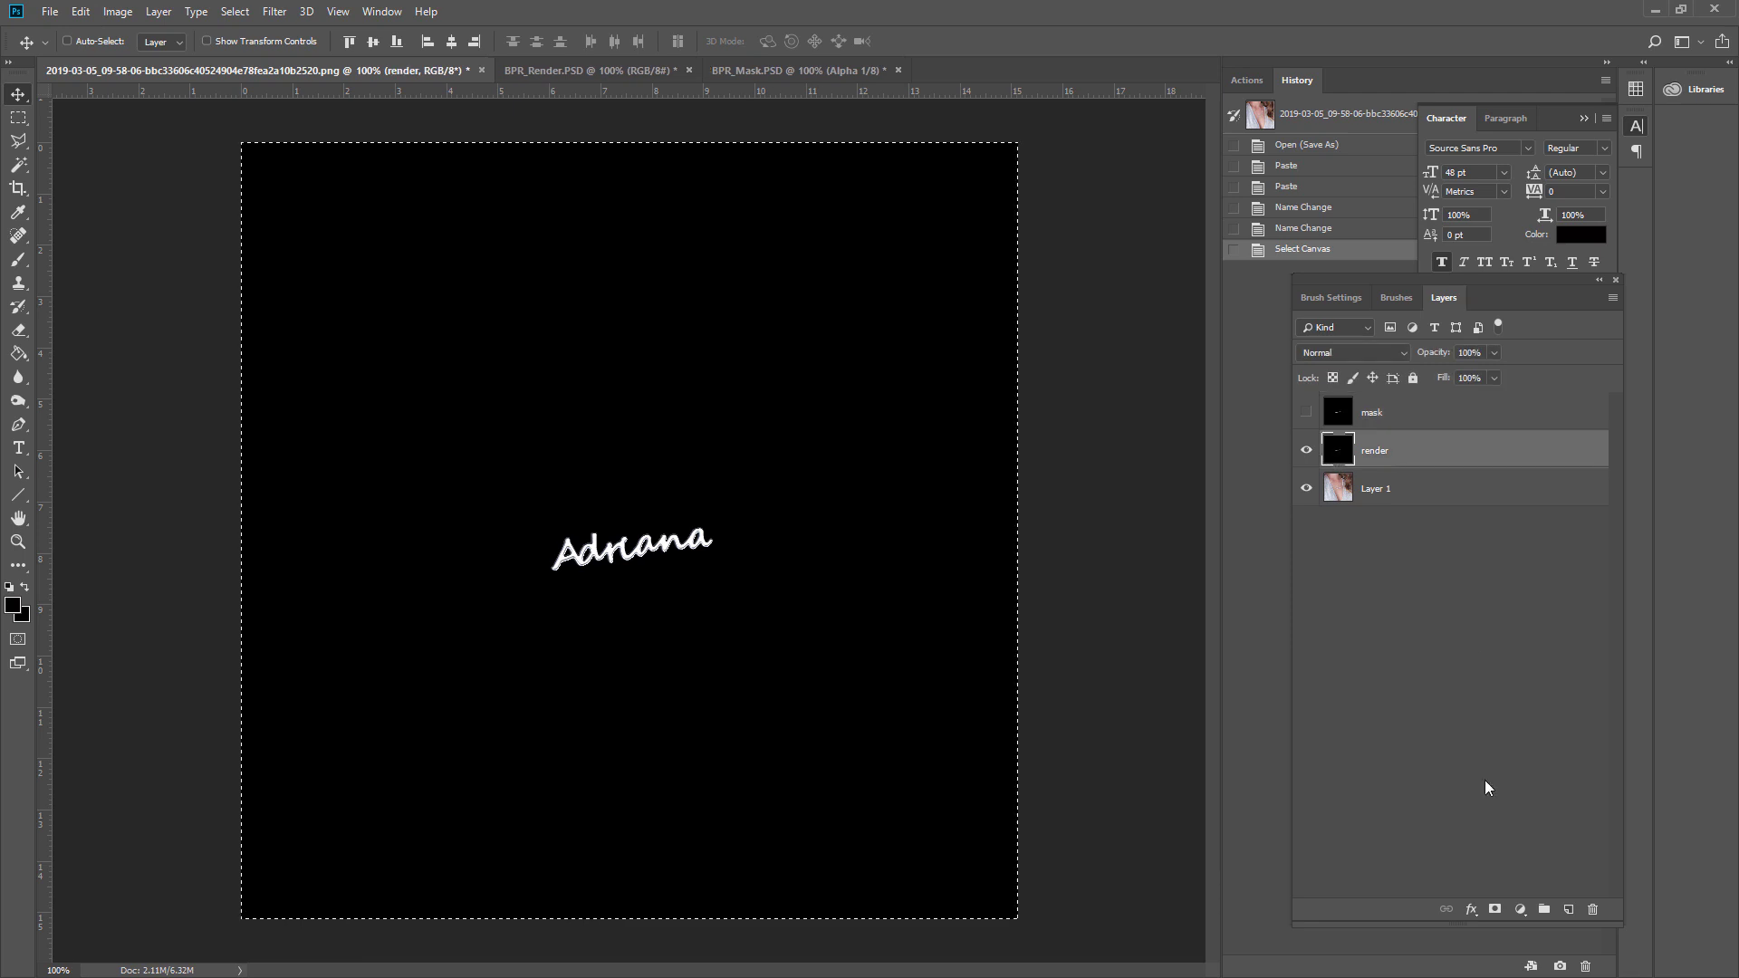
pyautogui.click(1496, 909)
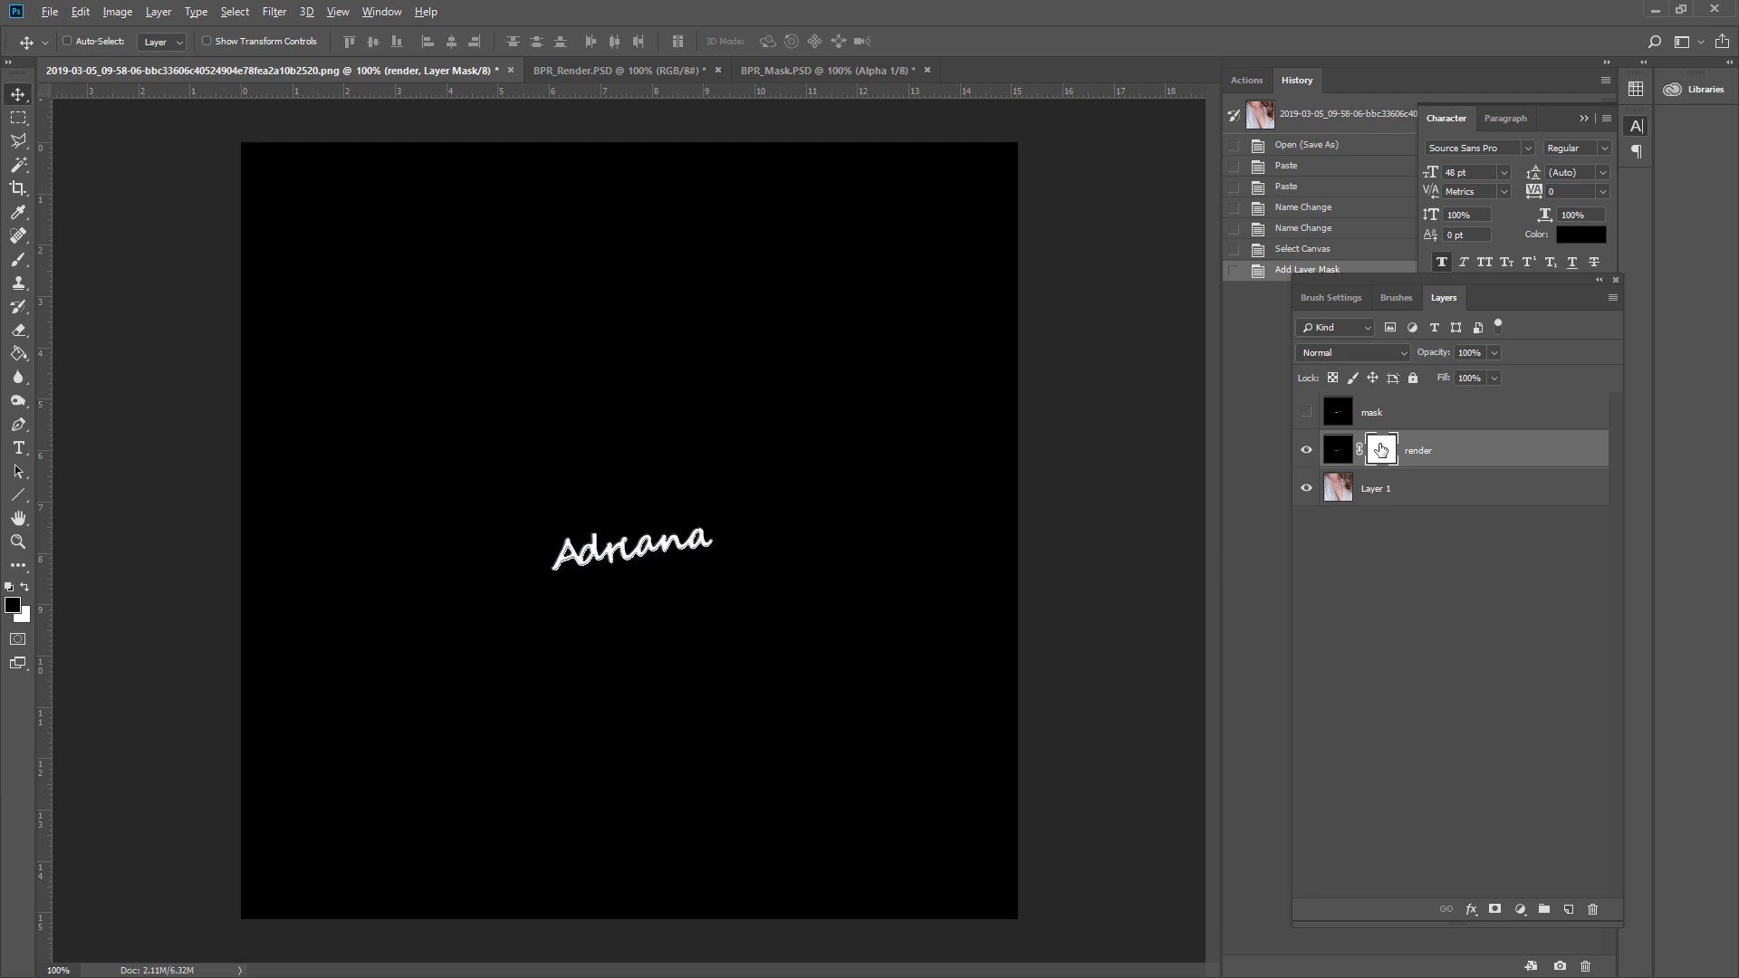
pyautogui.keyDown('alt'); pyautogui.click(1381, 450); pyautogui.keyUp('alt')
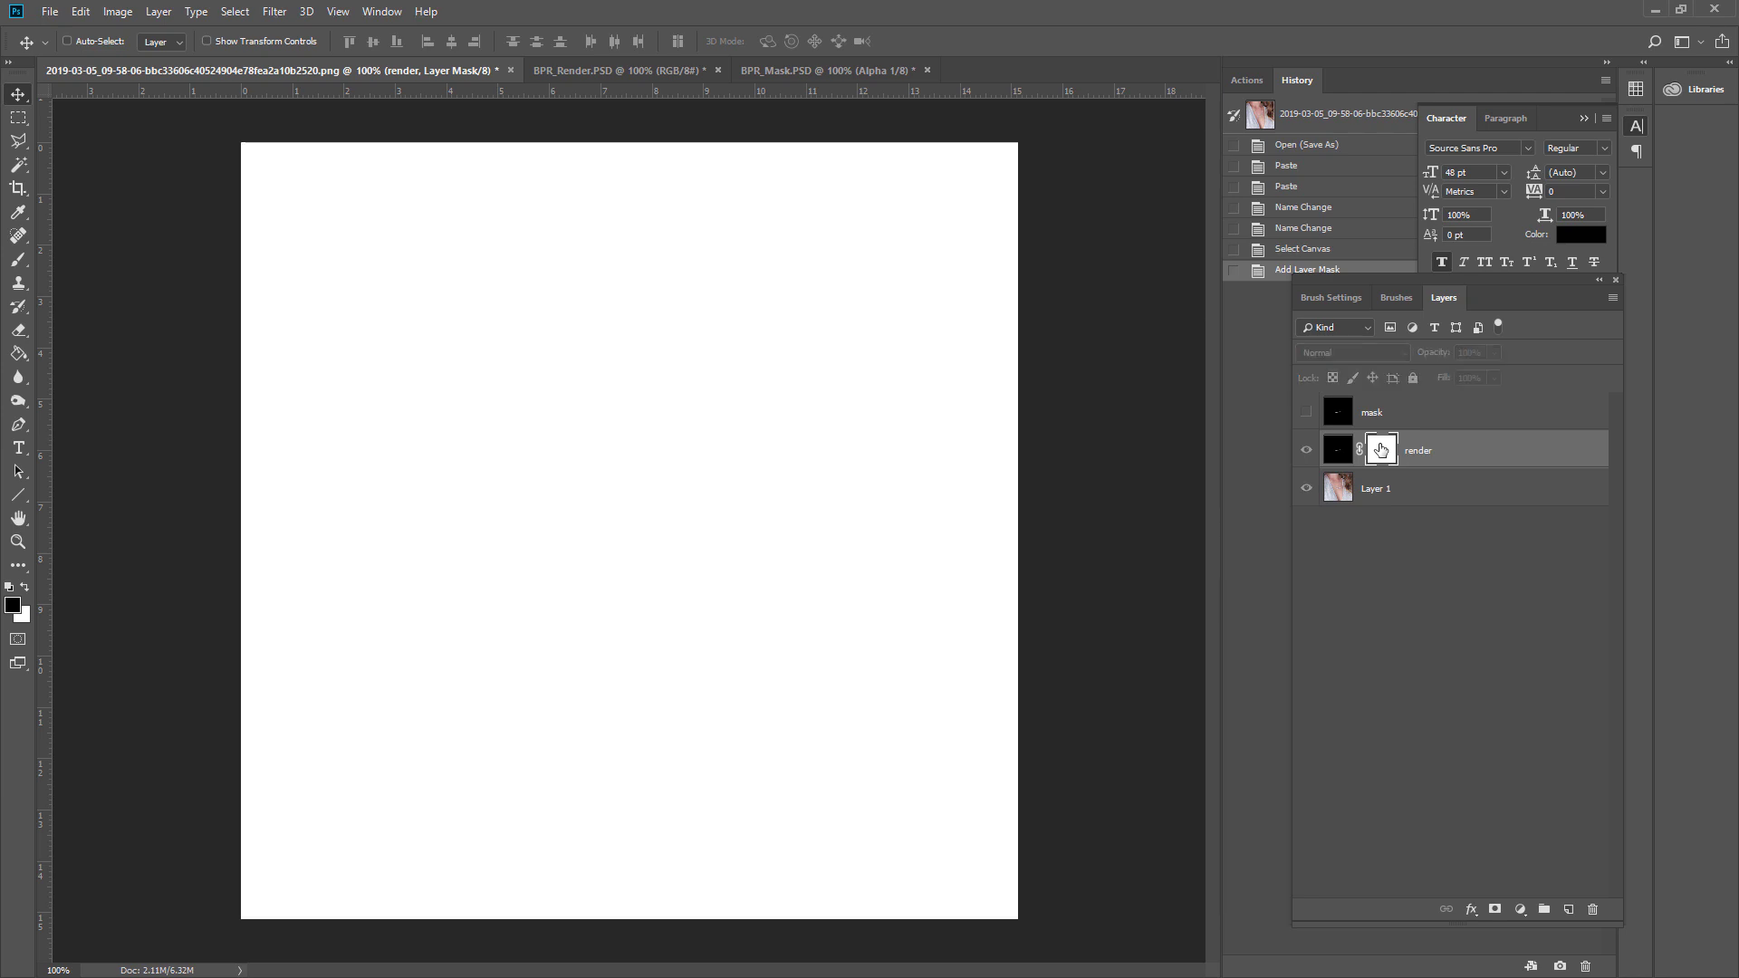
pyautogui.click(81, 12)
pyautogui.click(105, 172)
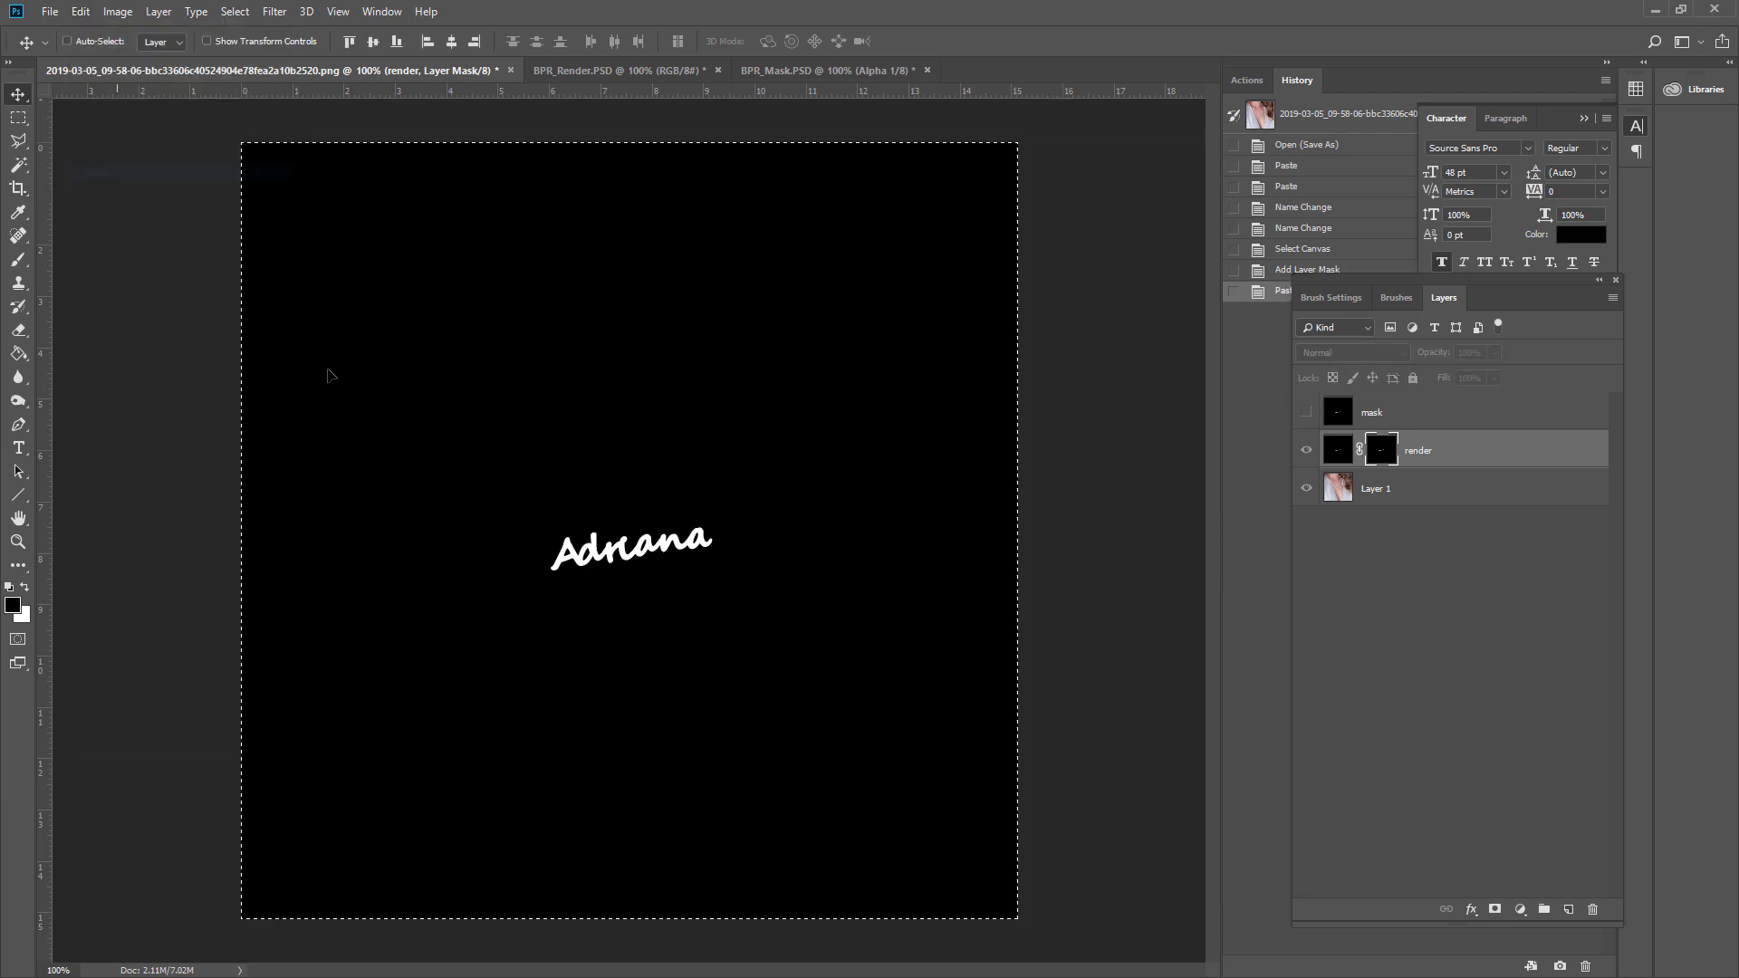
pyautogui.click(1339, 450)
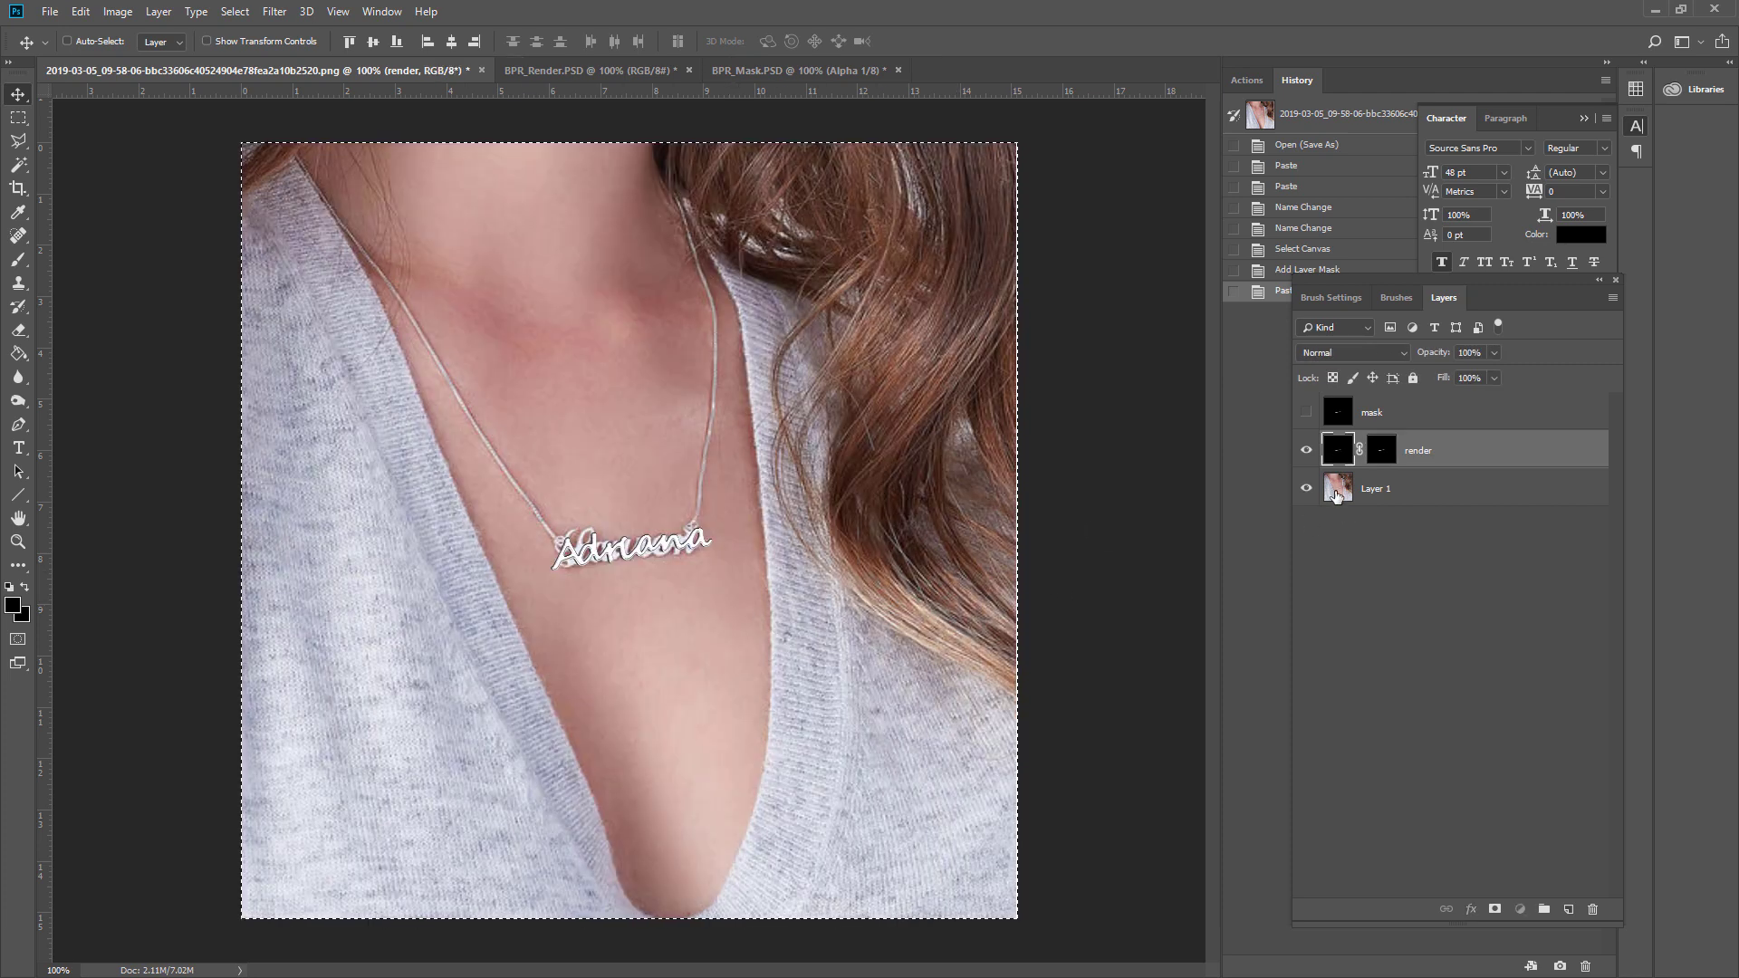
# - Duplicate Layer 1 within the same document as Layer 1 copy and hide the render layer
pyautogui.click(1338, 494)
pyautogui.rightClick(1384, 498)
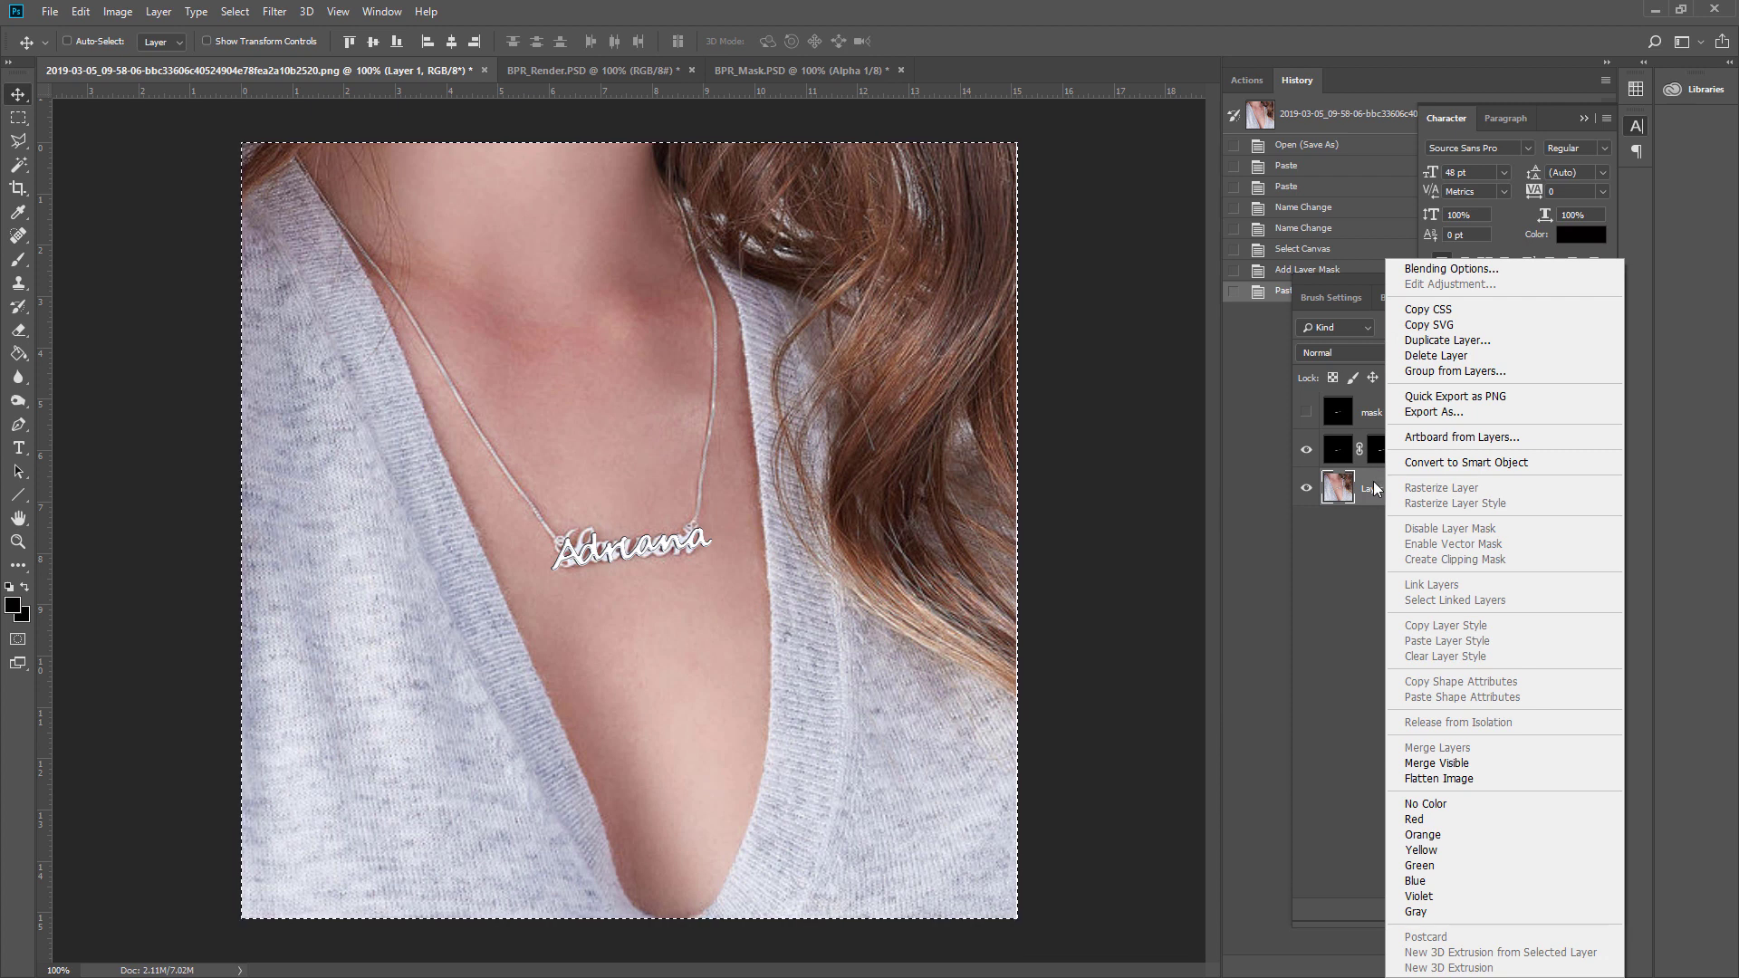
pyautogui.click(1377, 488)
pyautogui.rightClick(1377, 490)
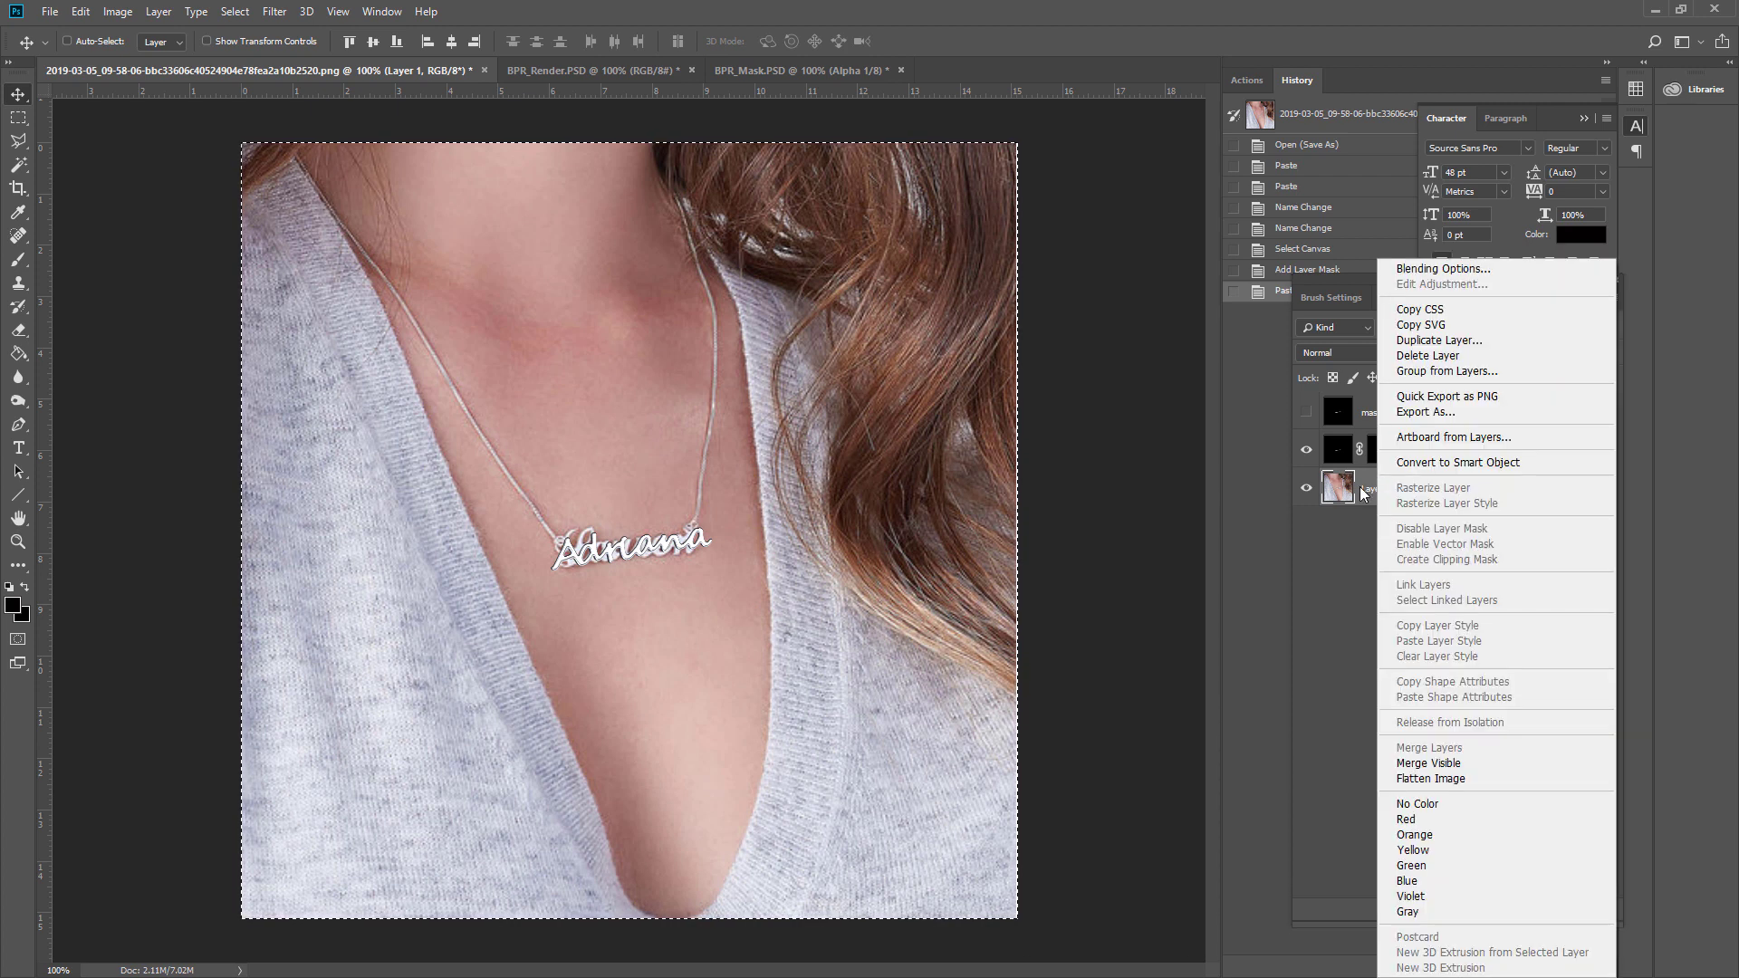
pyautogui.click(1342, 487)
pyautogui.click(1612, 297)
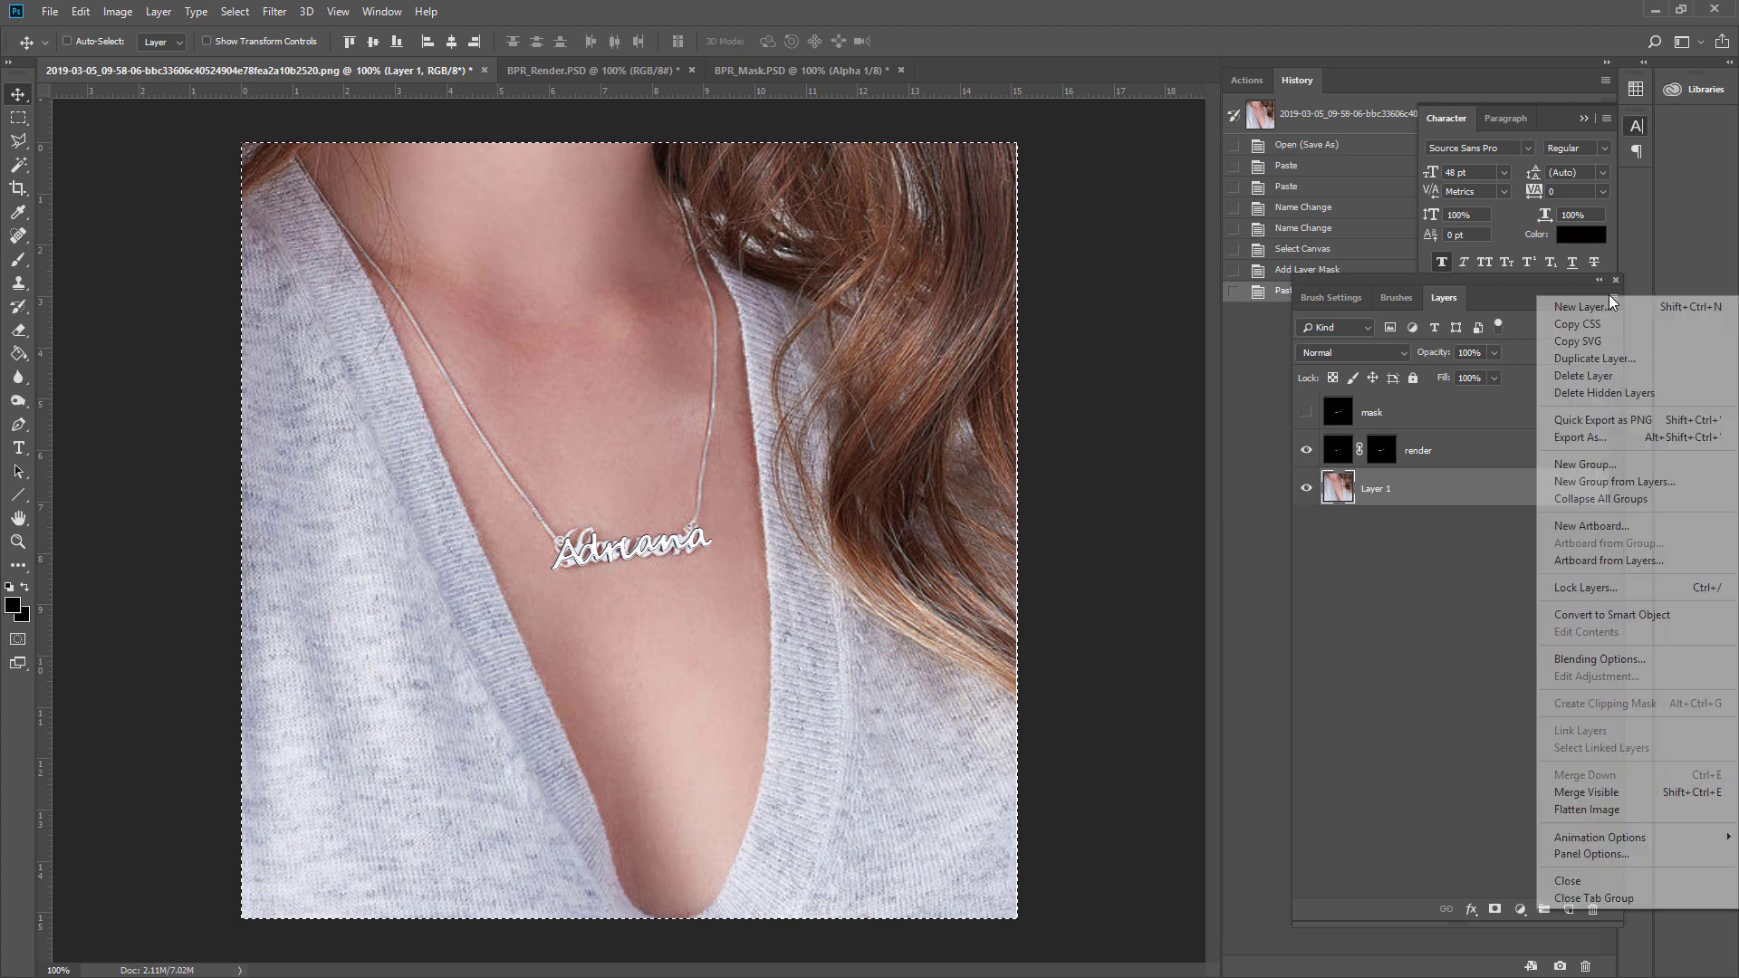
pyautogui.click(1590, 359)
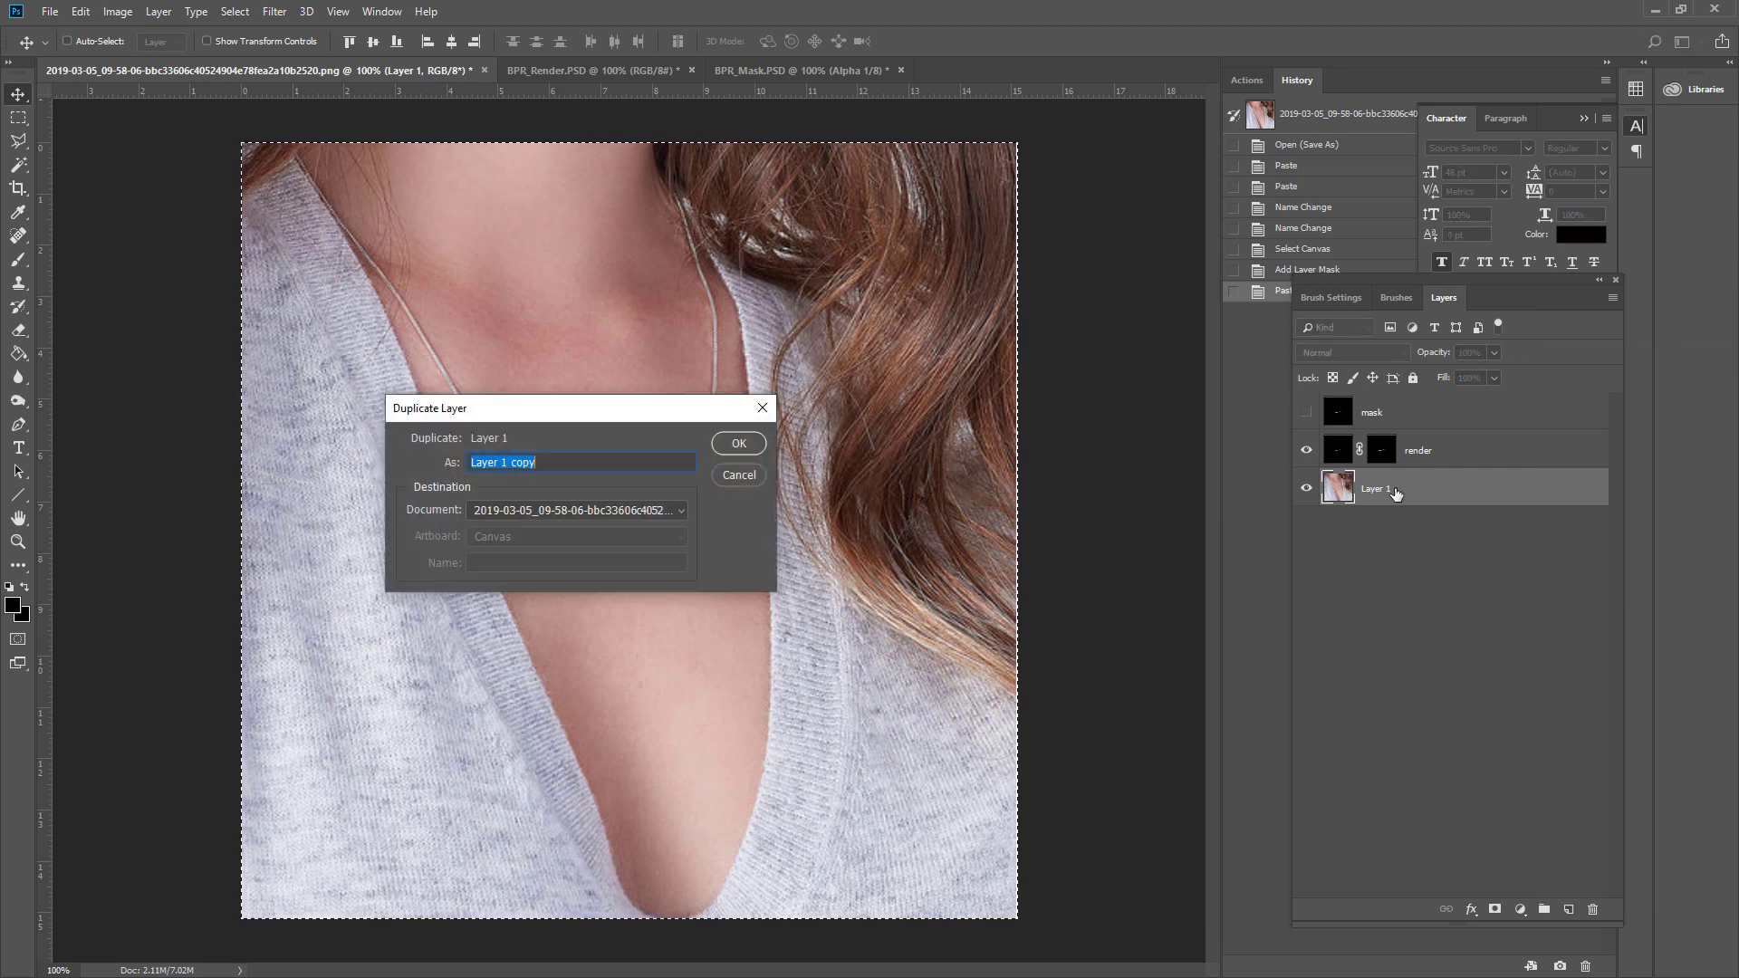
pyautogui.click(739, 444)
pyautogui.click(1307, 450)
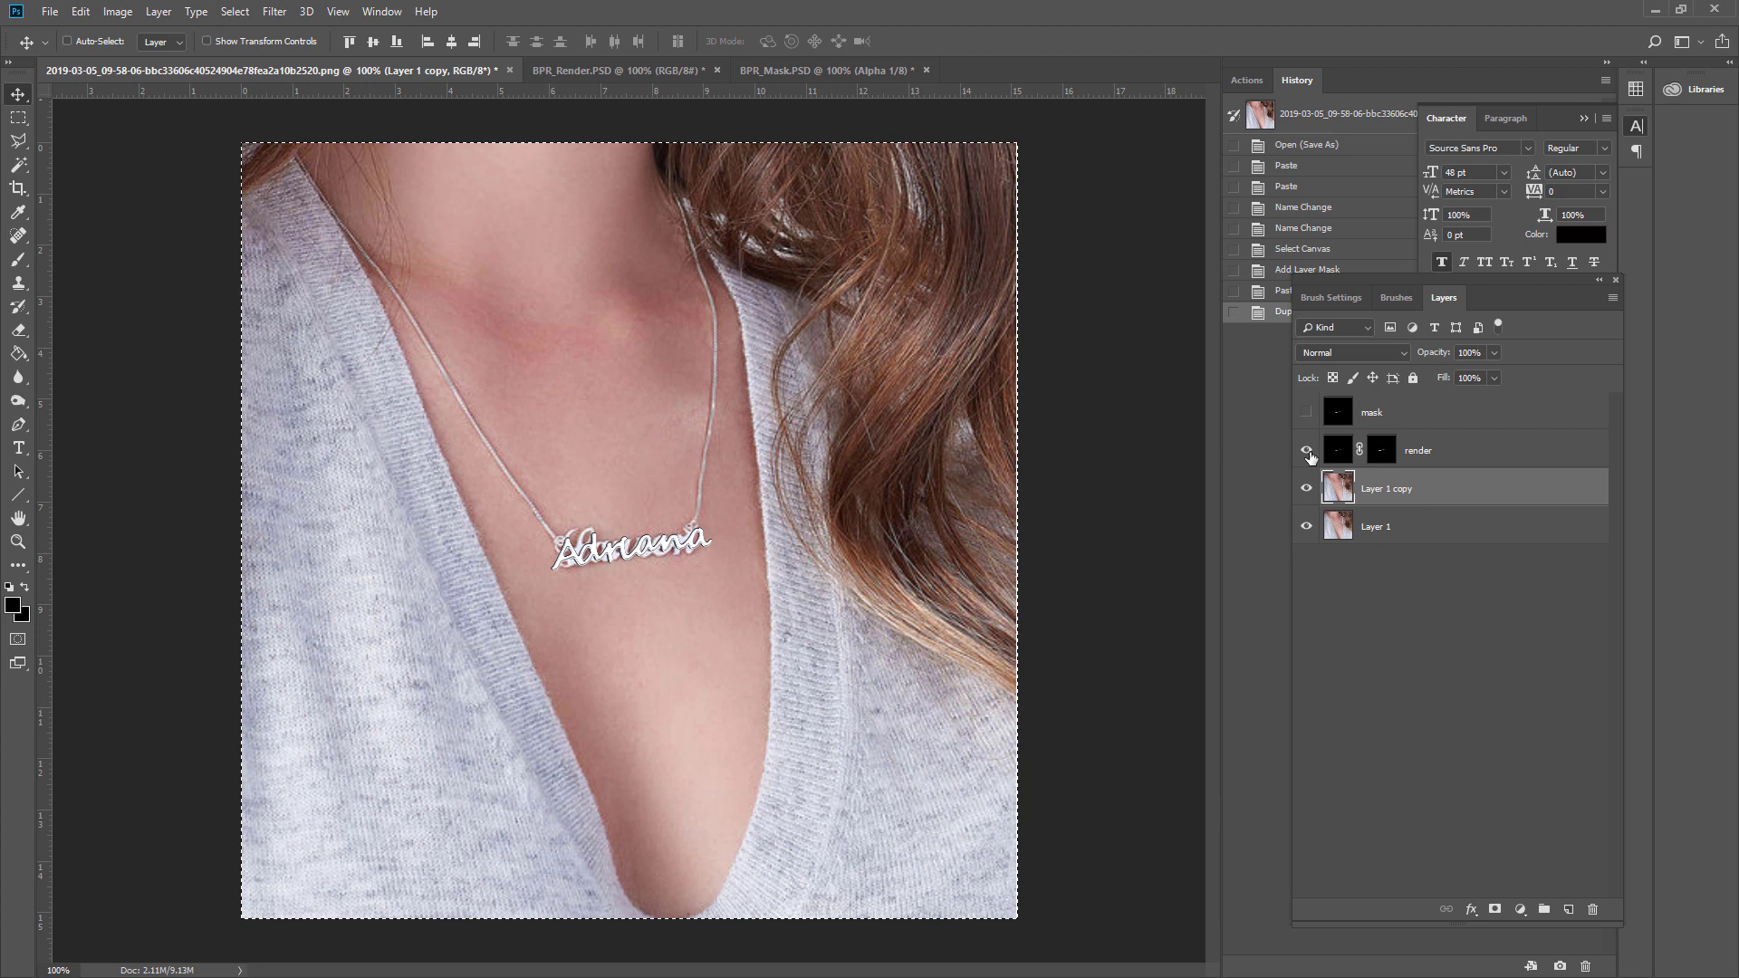
pyautogui.click(18, 542)
pyautogui.moveTo(519, 593); pyautogui.dragTo(726, 456)
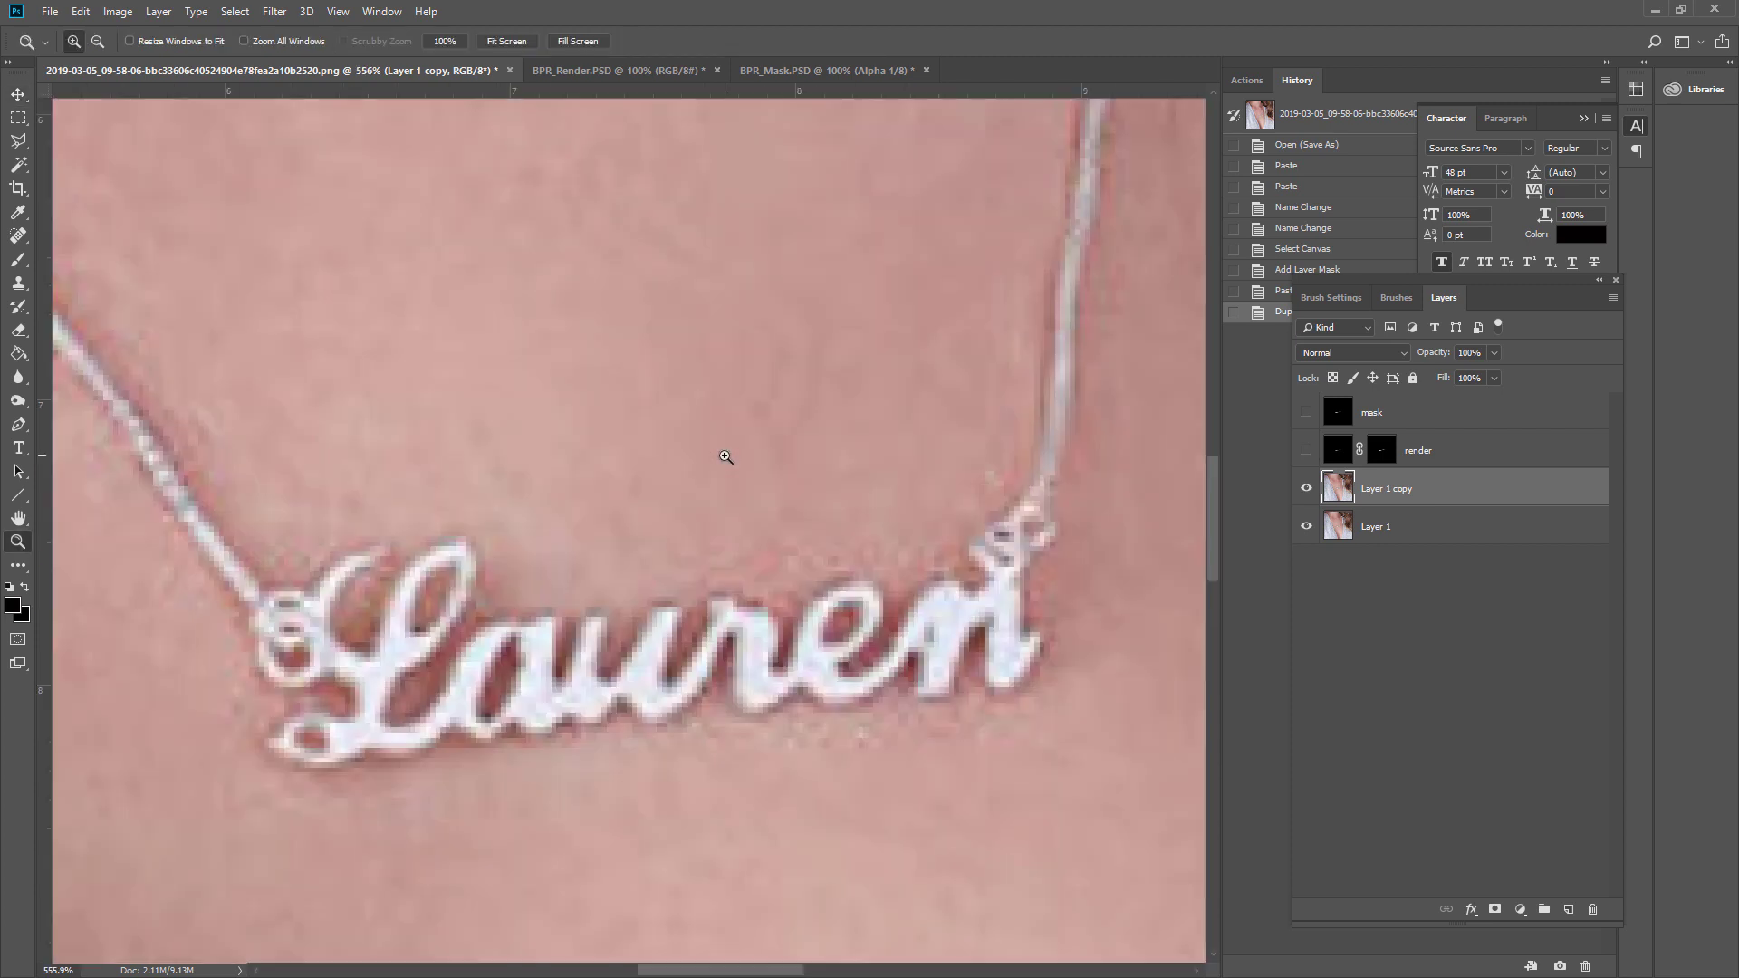
pyautogui.click(19, 332)
pyautogui.press('[')
pyautogui.press('[')
pyautogui.press('[')
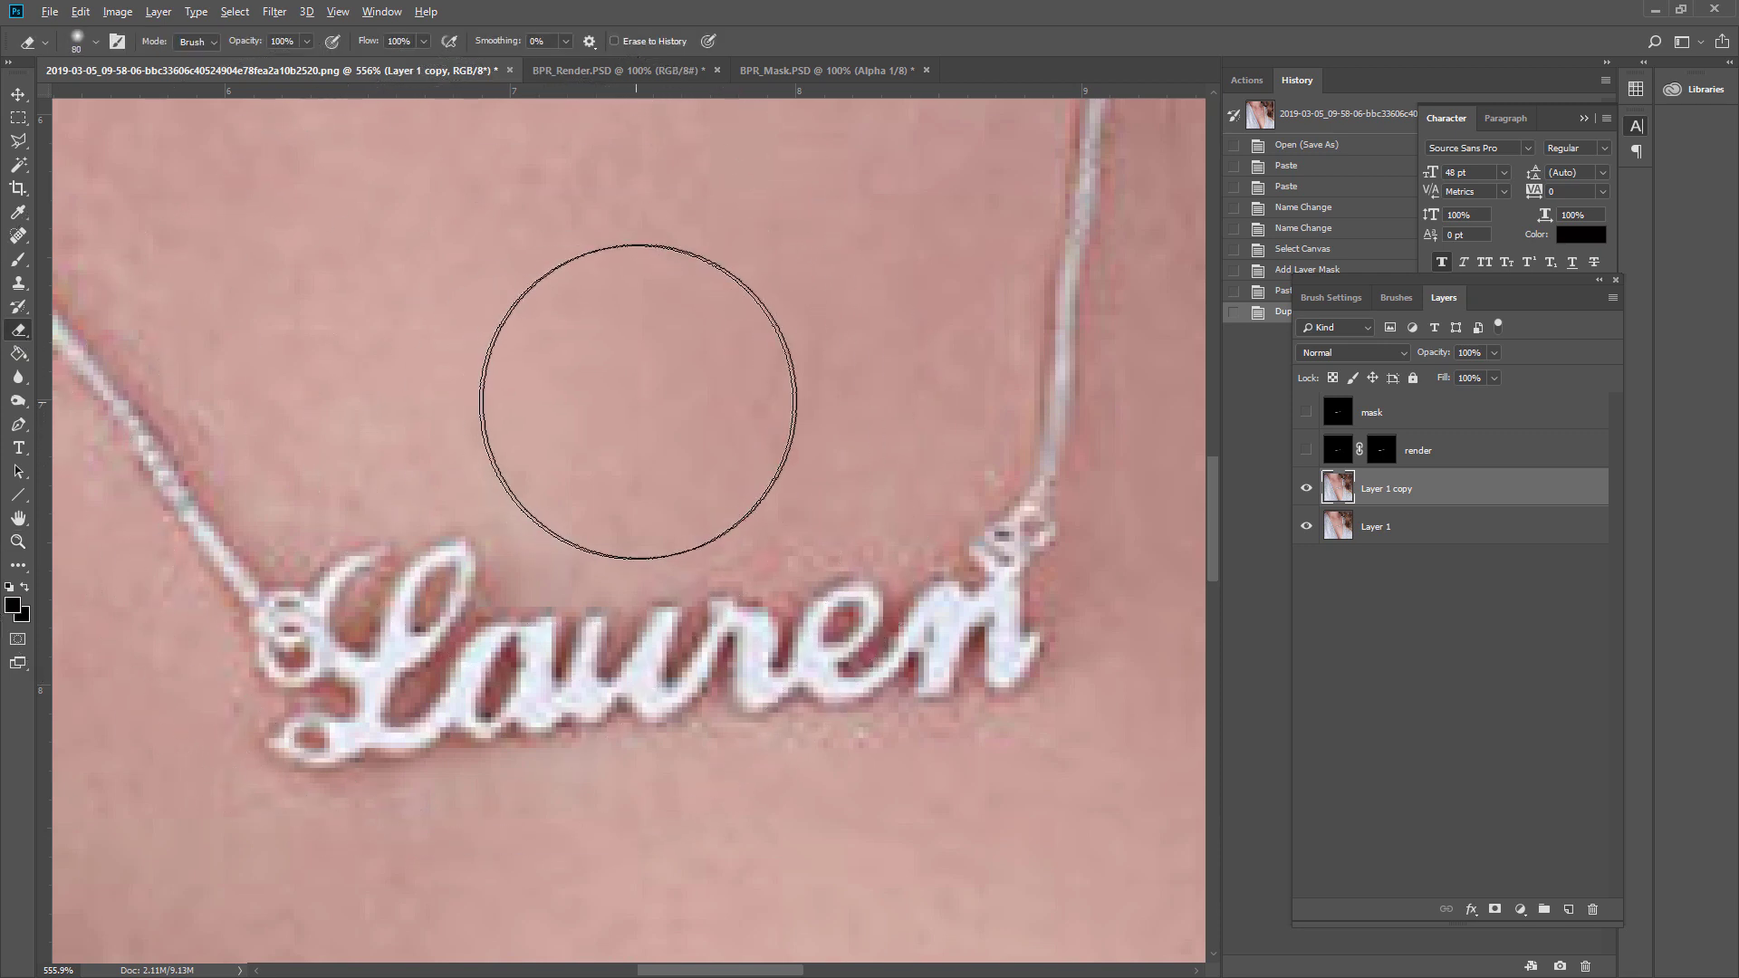
pyautogui.keyDown('alt'); pyautogui.click(652, 393); pyautogui.keyUp('alt')
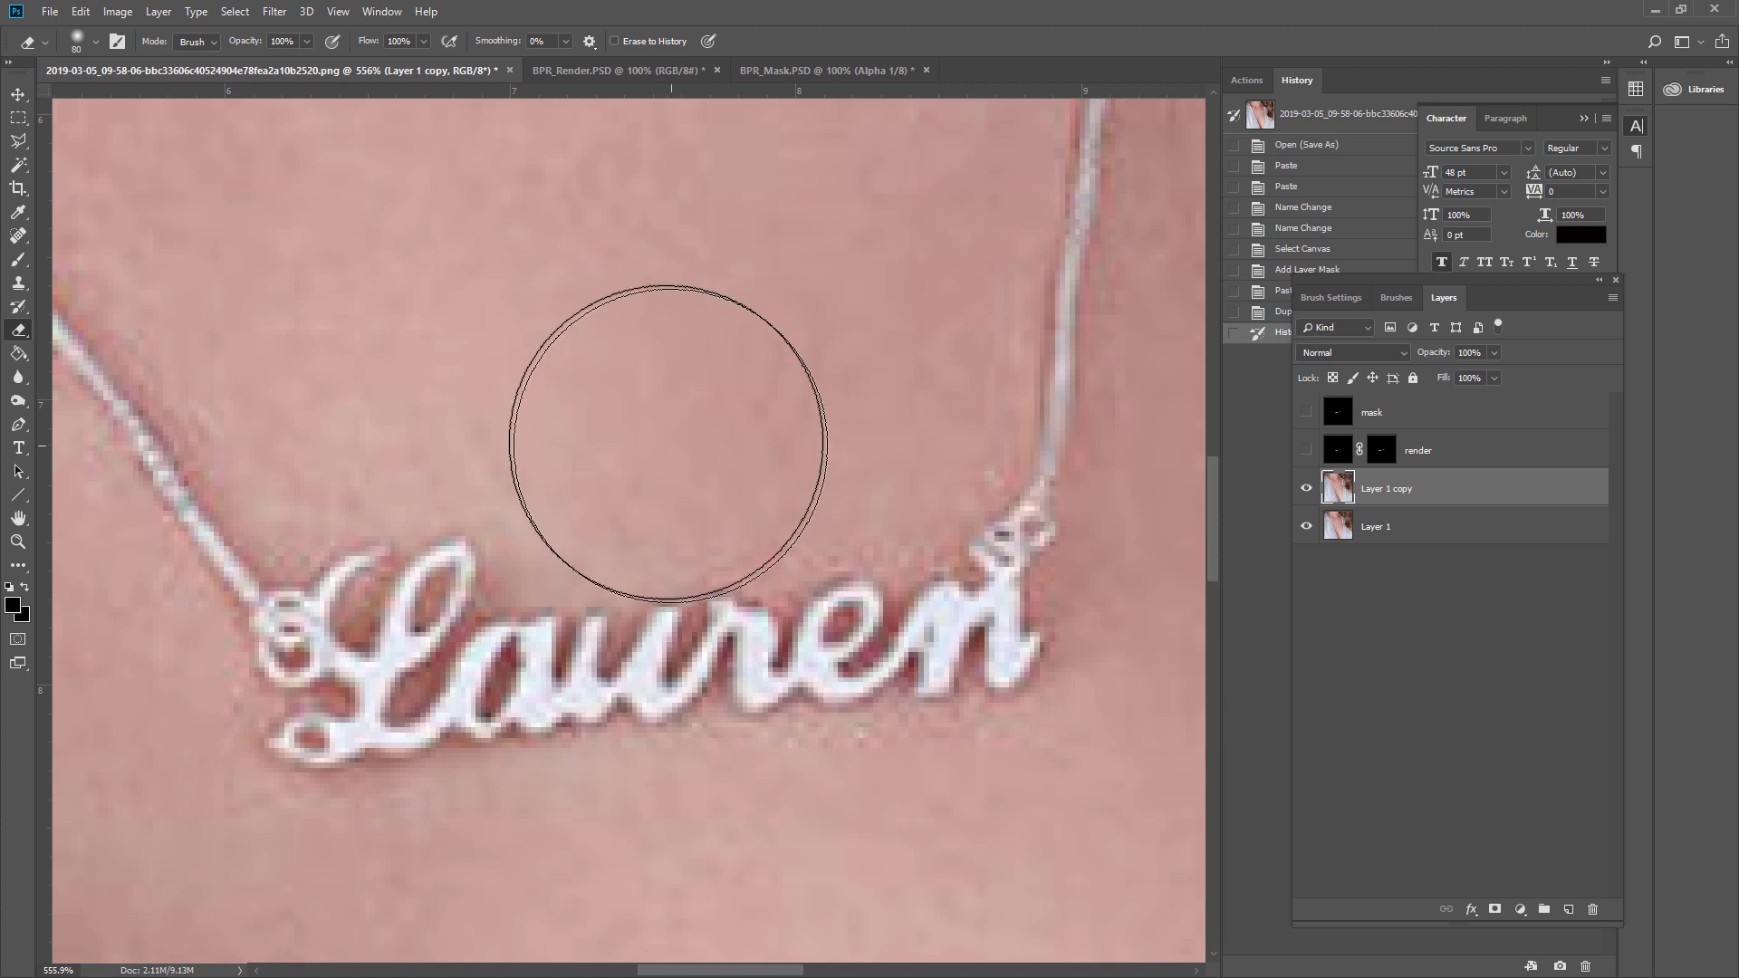
# - Clone nearby skin over the original name pendant on Layer 1 copy, keeping the chain rings, and show the render layer again
pyautogui.click(19, 282)
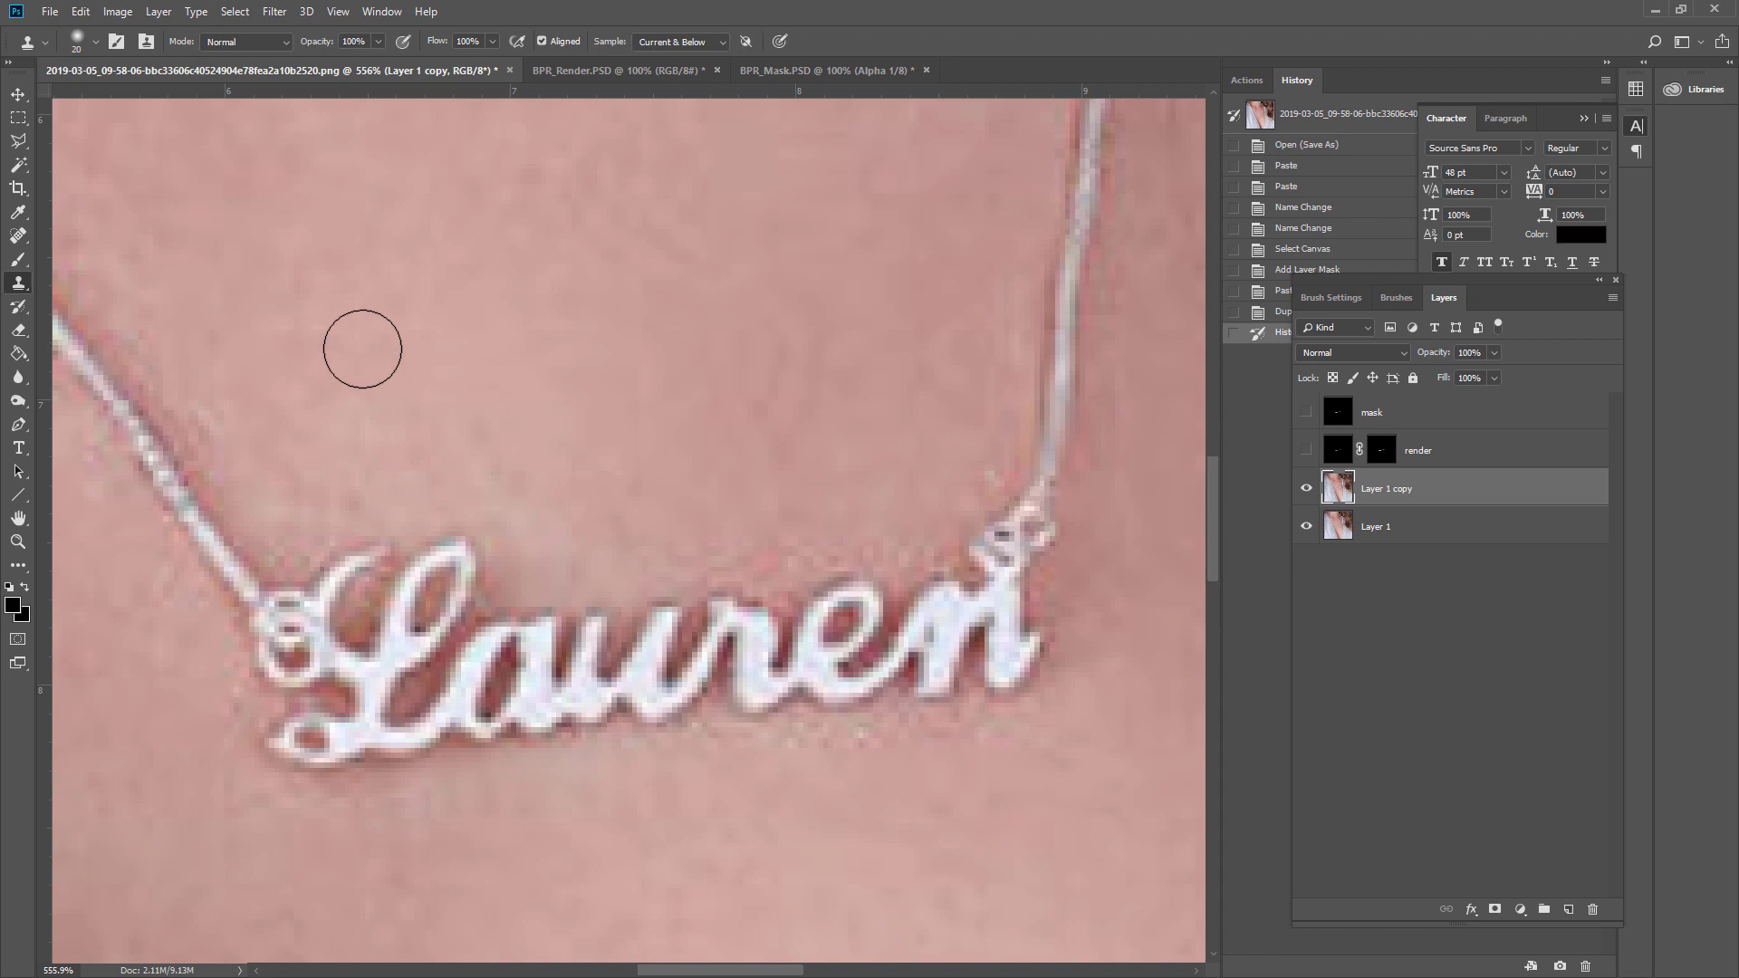
pyautogui.press(']')
pyautogui.press(']')
pyautogui.press(']')
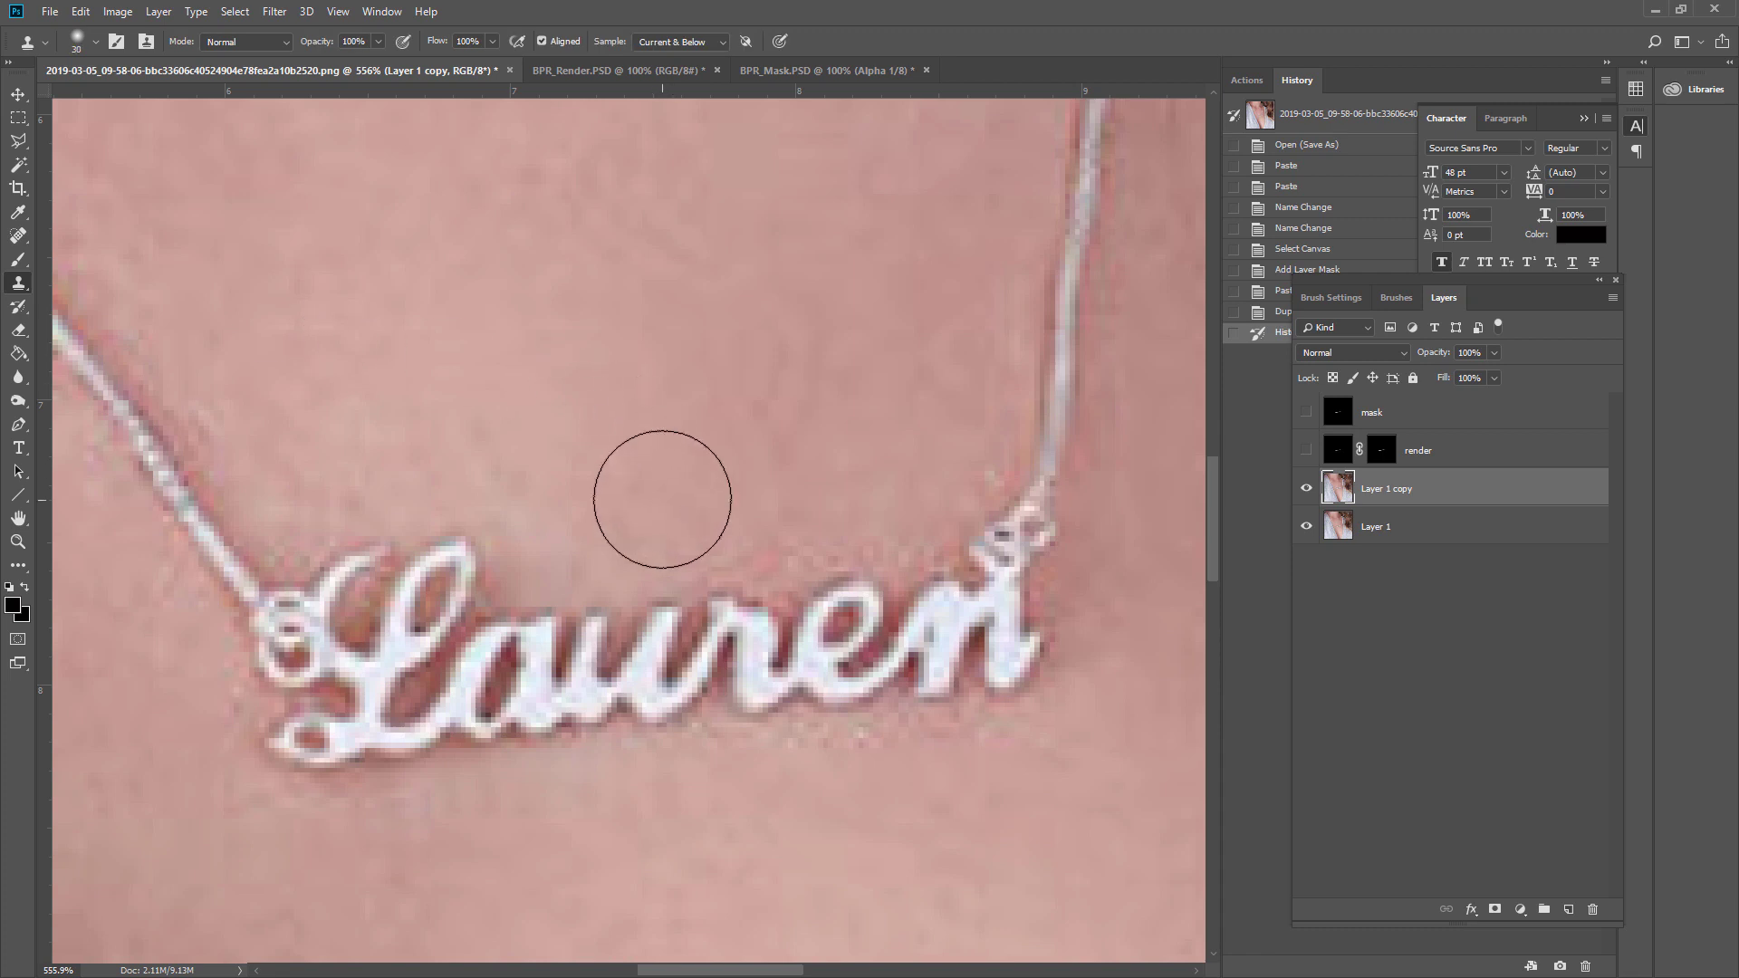
pyautogui.keyDown('alt'); pyautogui.click(665, 444); pyautogui.keyUp('alt')
pyautogui.moveTo(689, 601)
pyautogui.mouseDown()
pyautogui.moveTo(640, 613)
pyautogui.moveTo(556, 575)
pyautogui.moveTo(551, 737)
pyautogui.moveTo(861, 613)
pyautogui.moveTo(932, 668)
pyautogui.moveTo(883, 656)
pyautogui.moveTo(892, 671)
pyautogui.mouseUp()
pyautogui.keyDown('alt'); pyautogui.click(916, 804); pyautogui.keyUp('alt')
pyautogui.moveTo(1032, 670)
pyautogui.mouseDown()
pyautogui.moveTo(1005, 722)
pyautogui.moveTo(991, 627)
pyautogui.moveTo(974, 635)
pyautogui.mouseUp()
pyautogui.moveTo(575, 699)
pyautogui.mouseDown()
pyautogui.moveTo(368, 777)
pyautogui.moveTo(299, 770)
pyautogui.mouseUp()
pyautogui.moveTo(437, 597)
pyautogui.mouseDown()
pyautogui.moveTo(380, 555)
pyautogui.moveTo(392, 608)
pyautogui.mouseUp()
pyautogui.moveTo(230, 763)
pyautogui.mouseDown()
pyautogui.moveTo(221, 788)
pyautogui.moveTo(392, 726)
pyautogui.moveTo(393, 543)
pyautogui.moveTo(489, 722)
pyautogui.mouseUp()
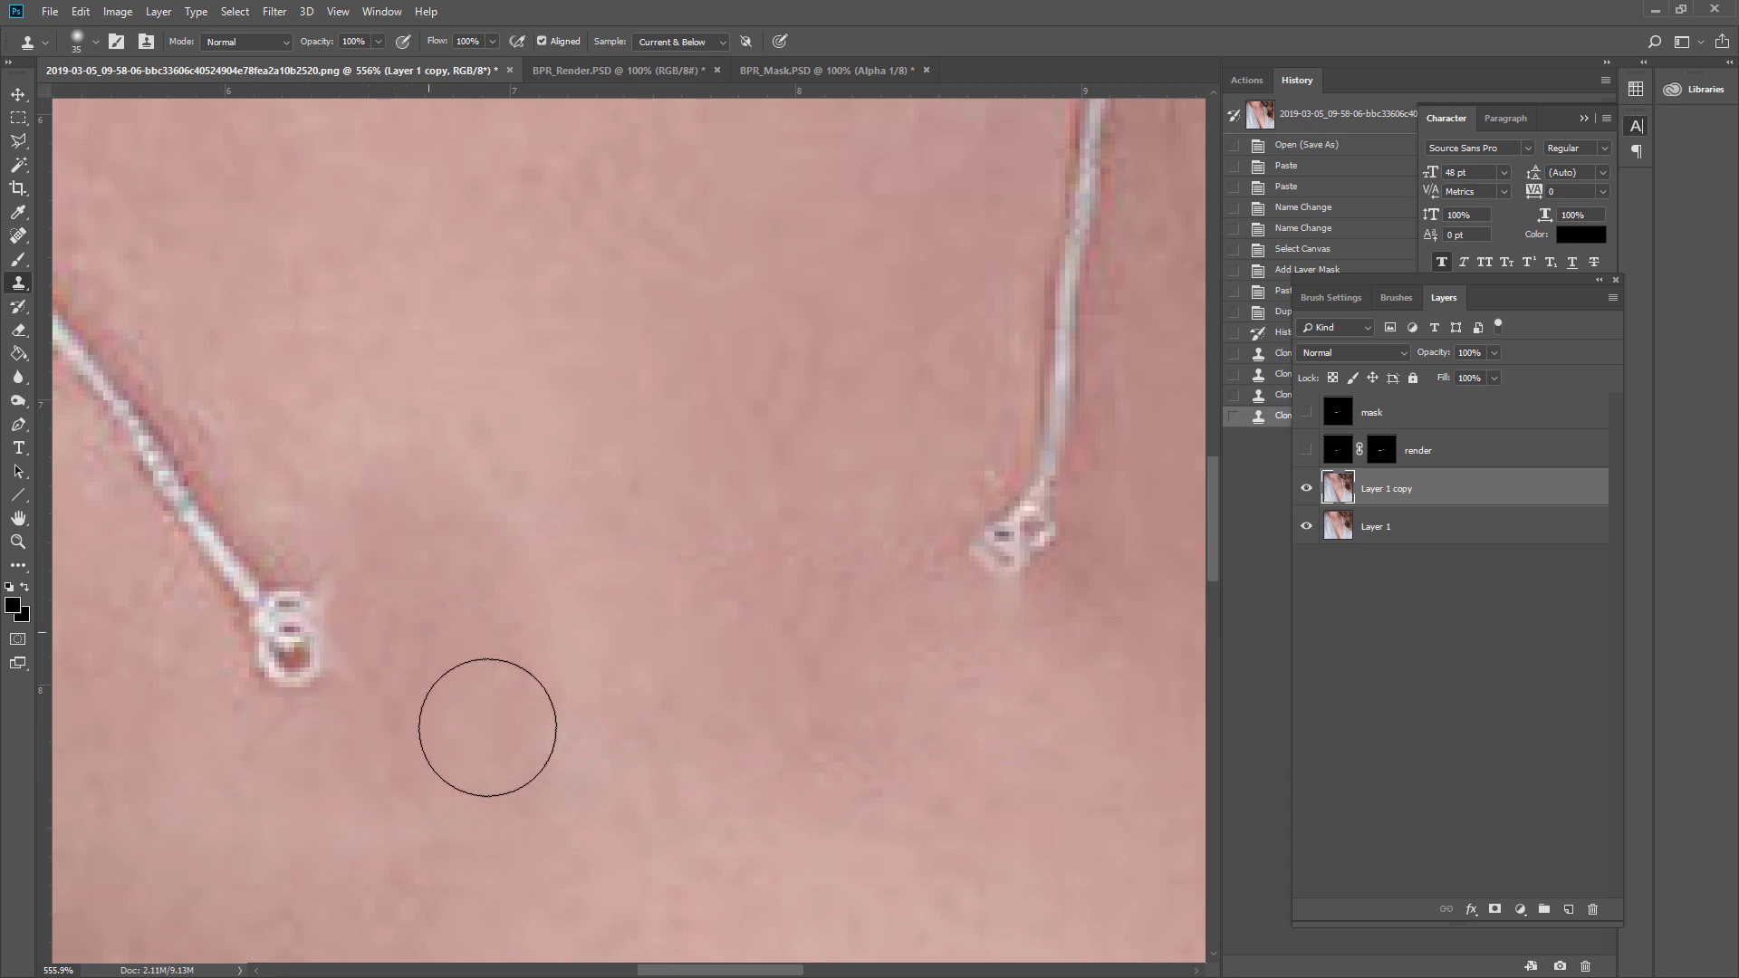
pyautogui.click(1305, 450)
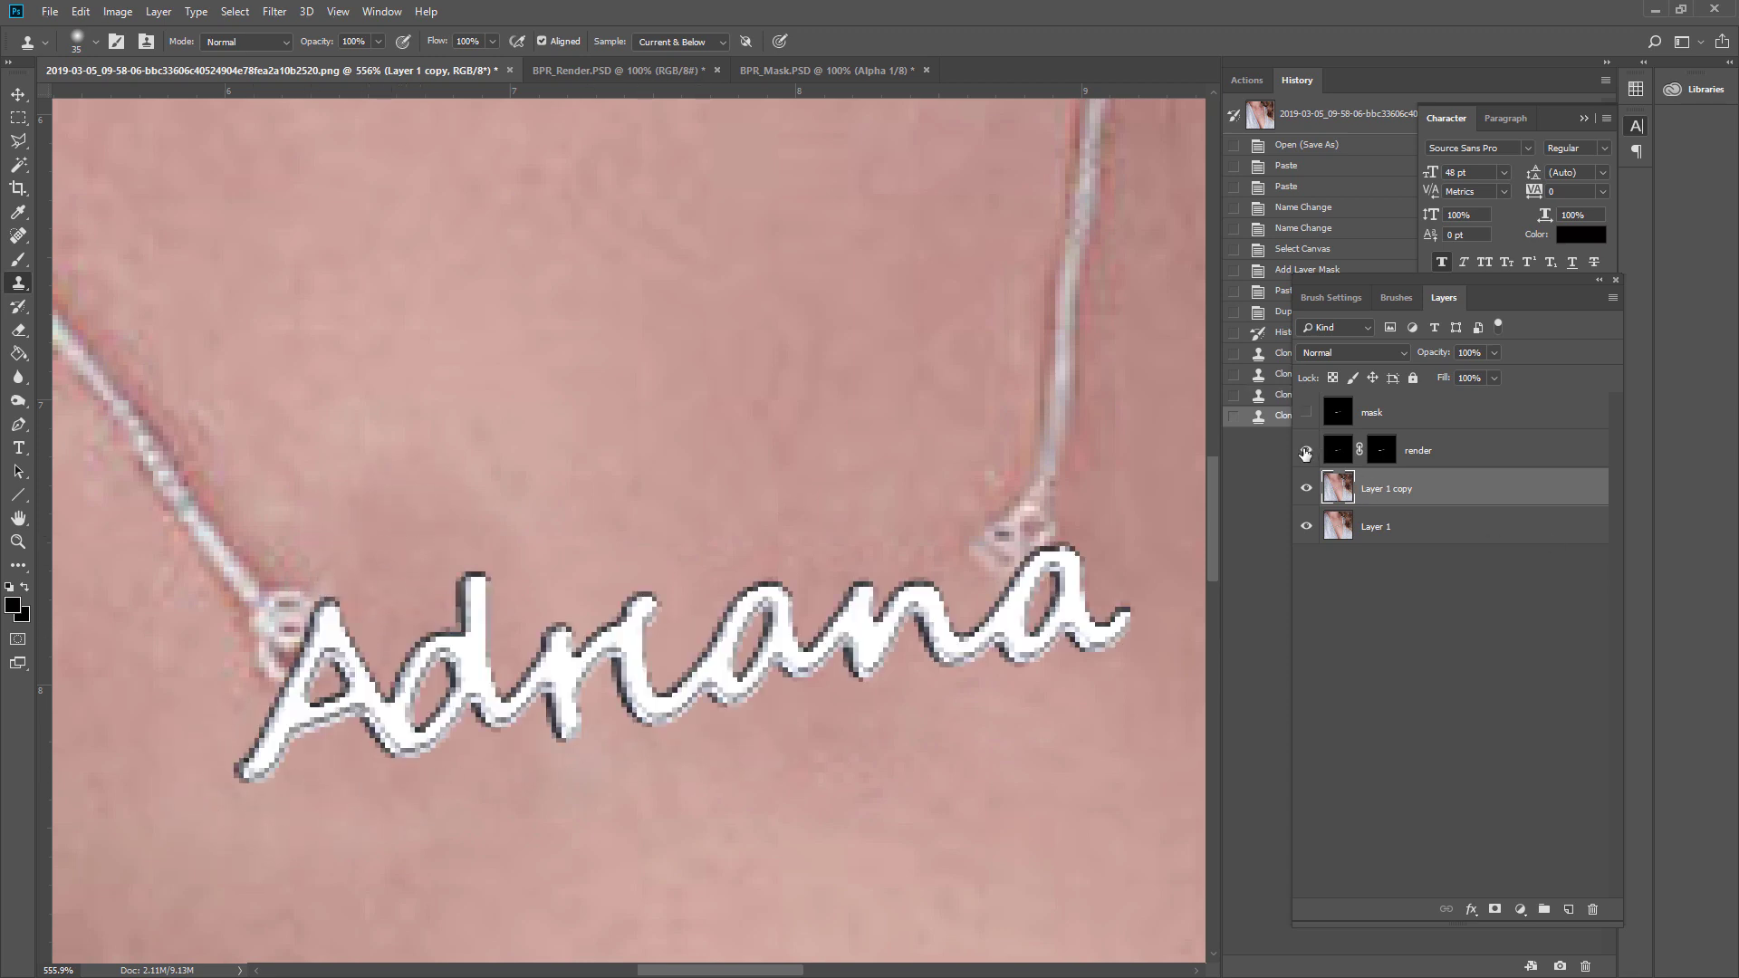
# - Try to move the rendered name lettering toward the chain rings and undo the moves
pyautogui.click(23, 95)
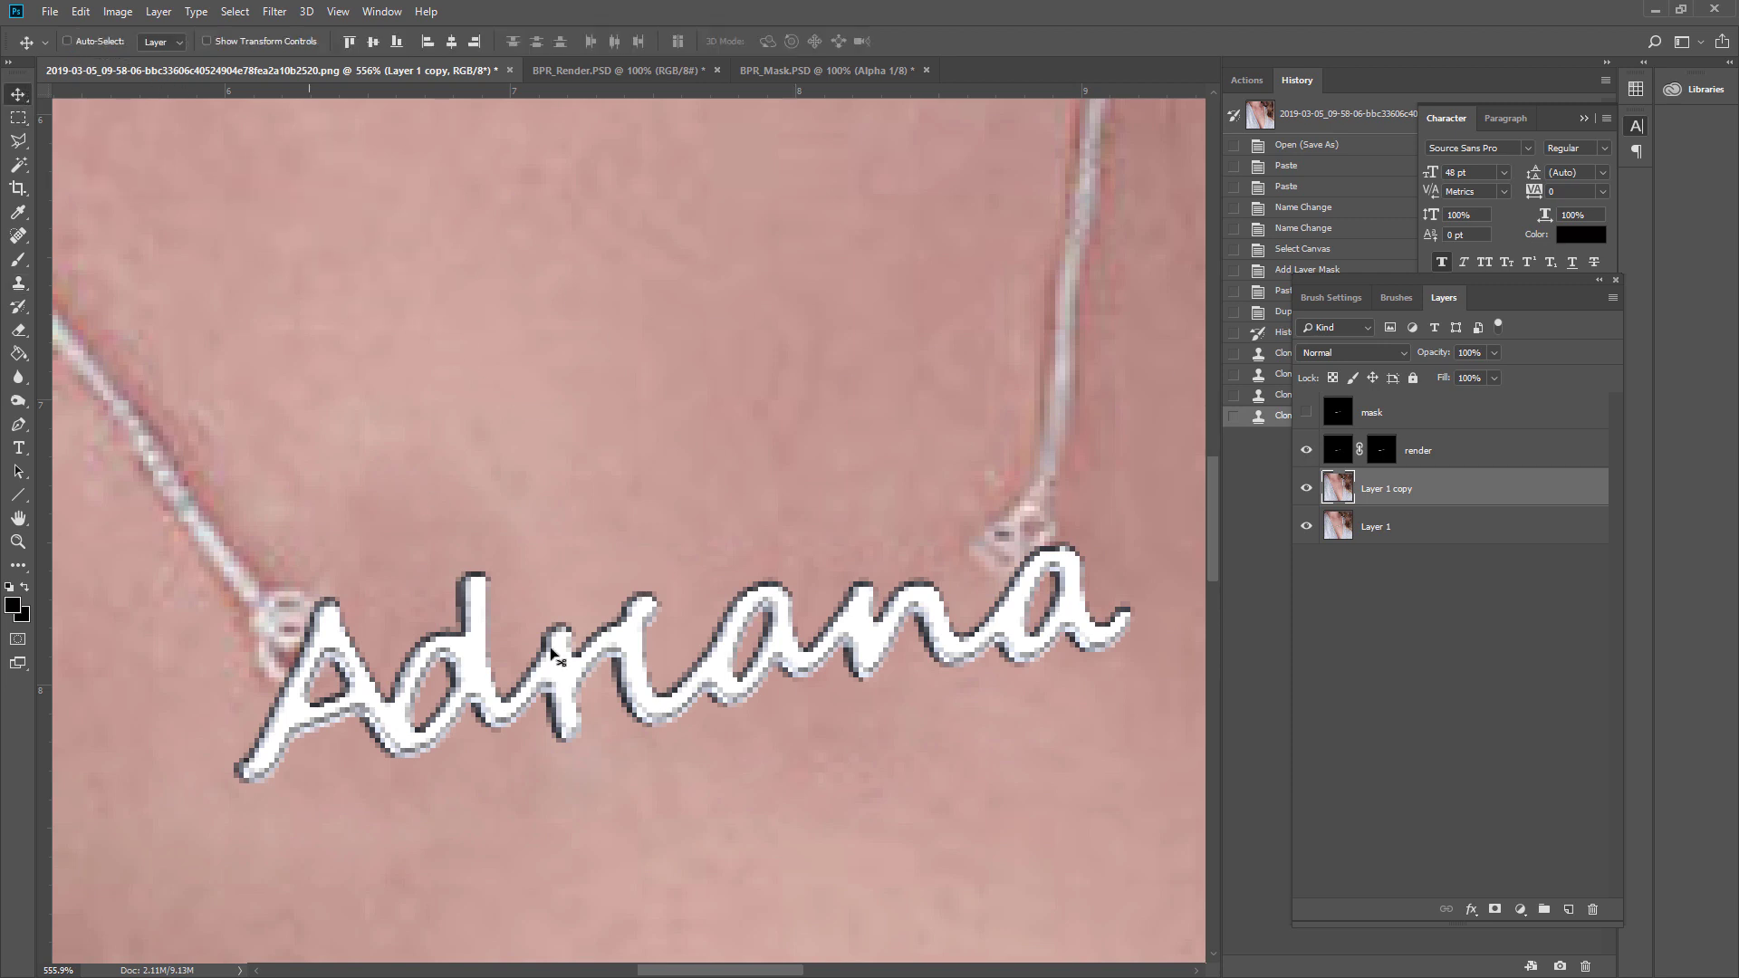
pyautogui.moveTo(560, 705); pyautogui.dragTo(562, 702)
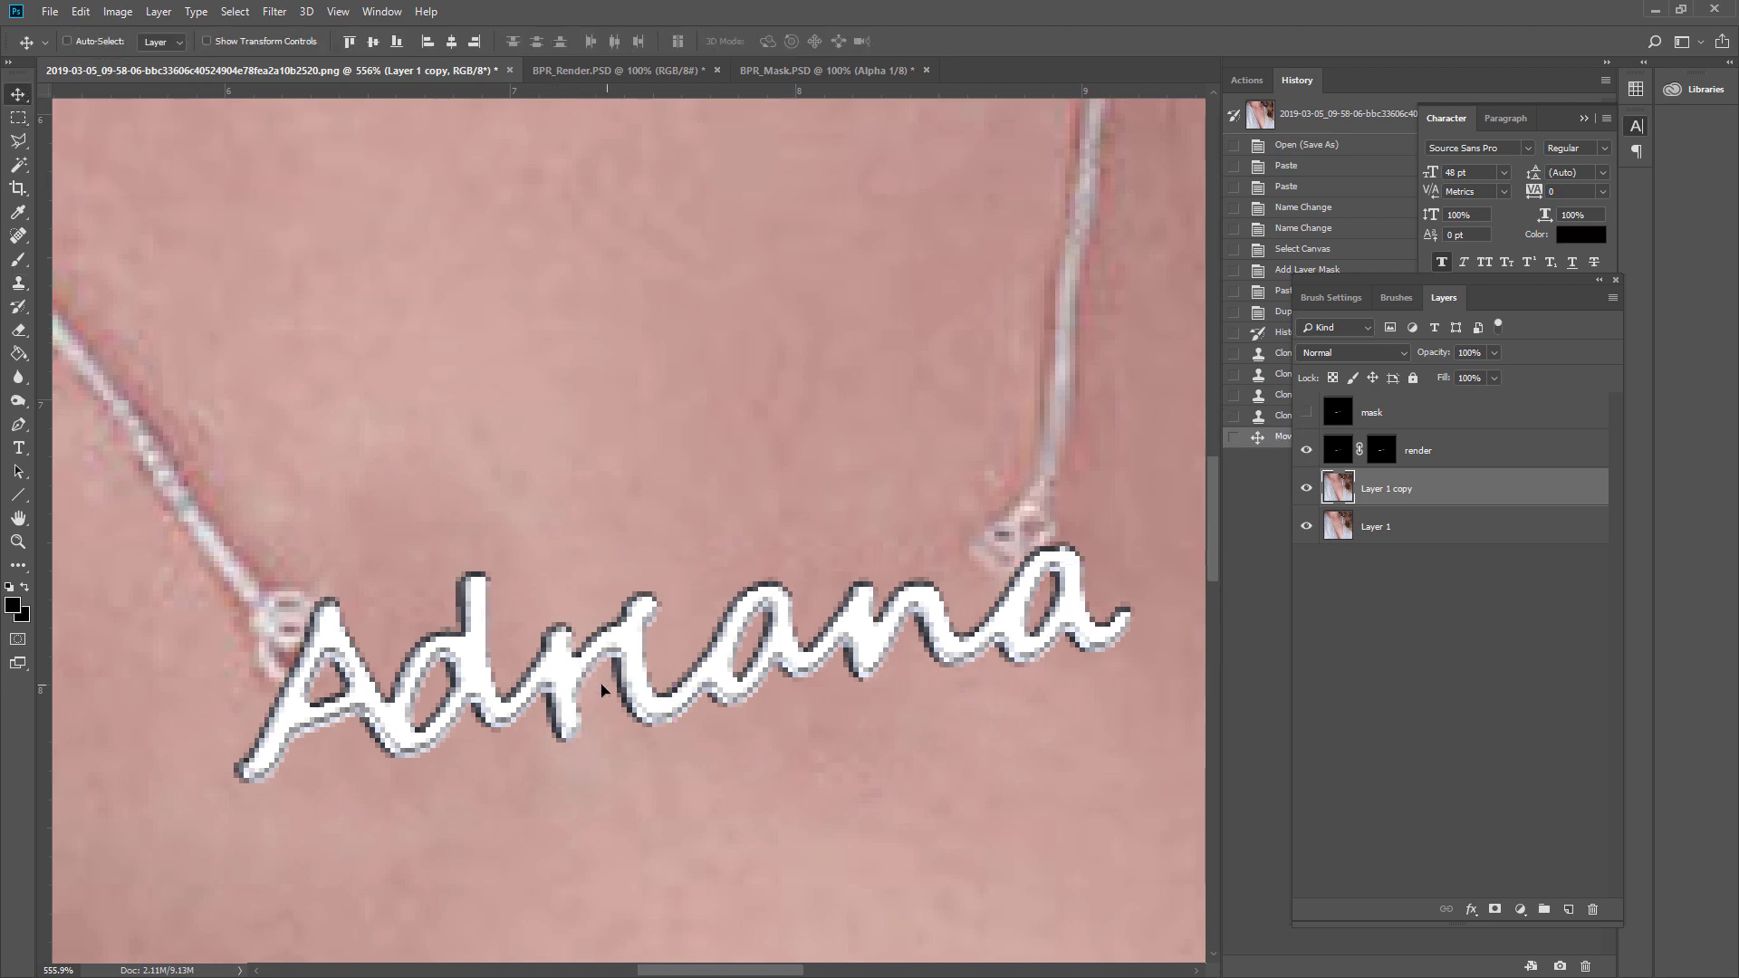
pyautogui.hotkey('ctrl', 'z')
pyautogui.click(1350, 450)
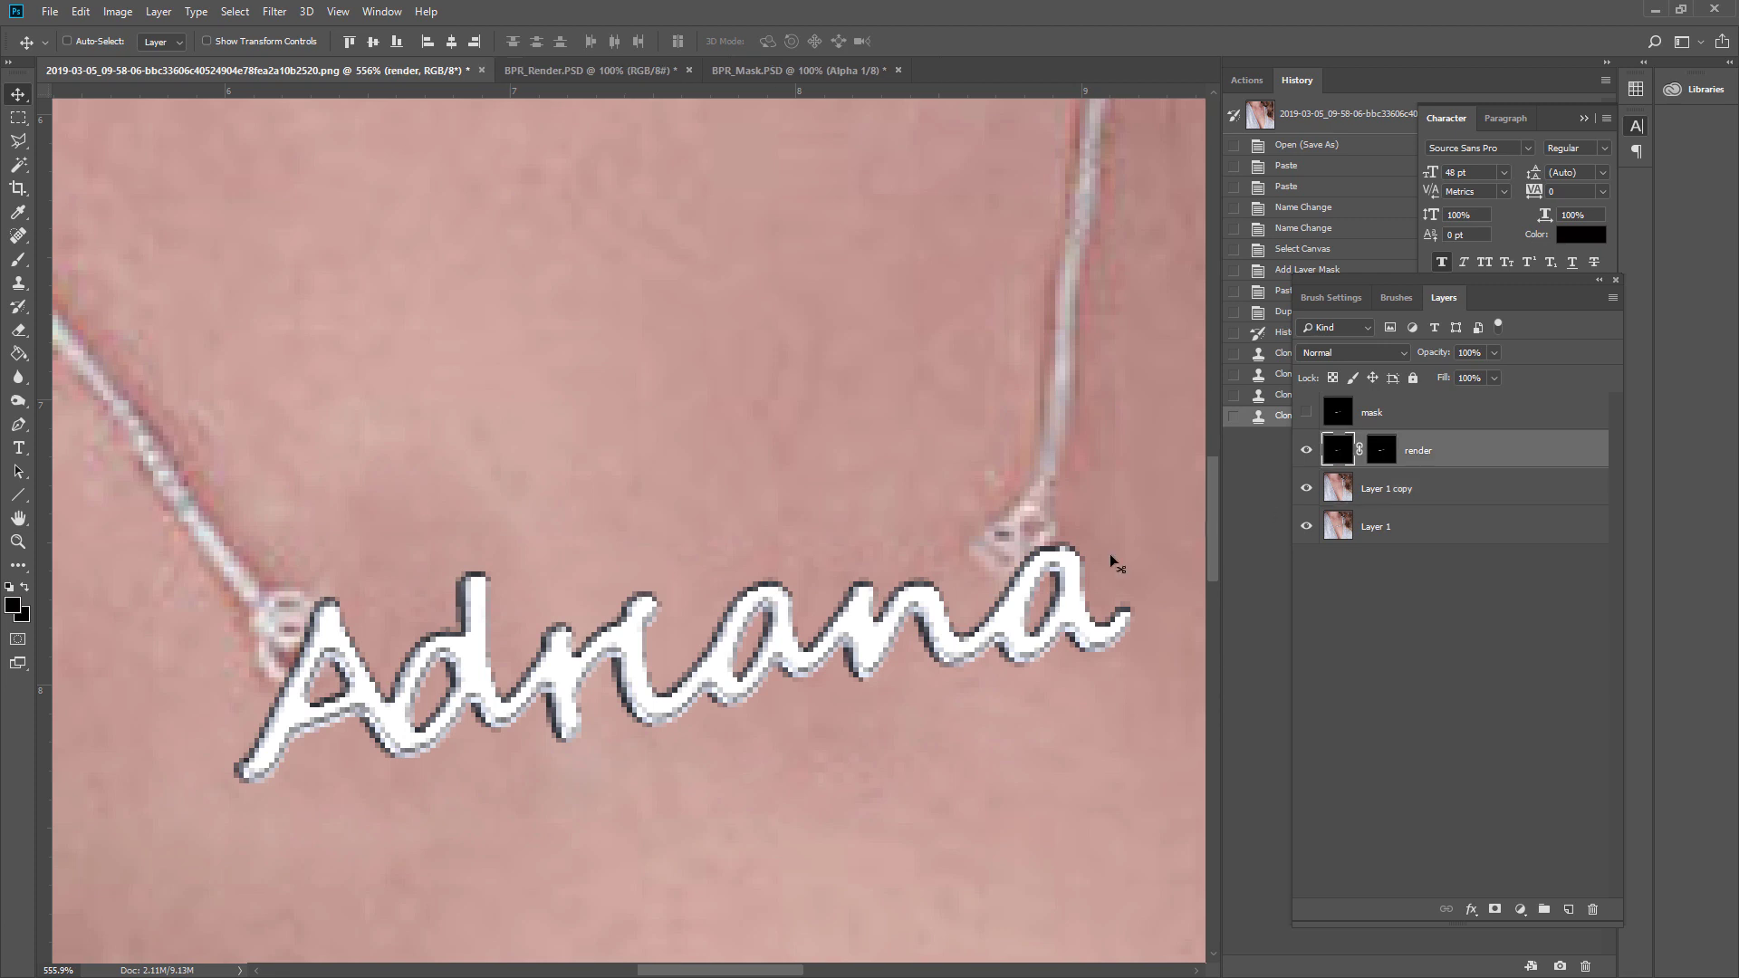
pyautogui.moveTo(1020, 641); pyautogui.dragTo(989, 636)
pyautogui.hotkey('ctrl', 'z')
pyautogui.rightClick(1338, 451)
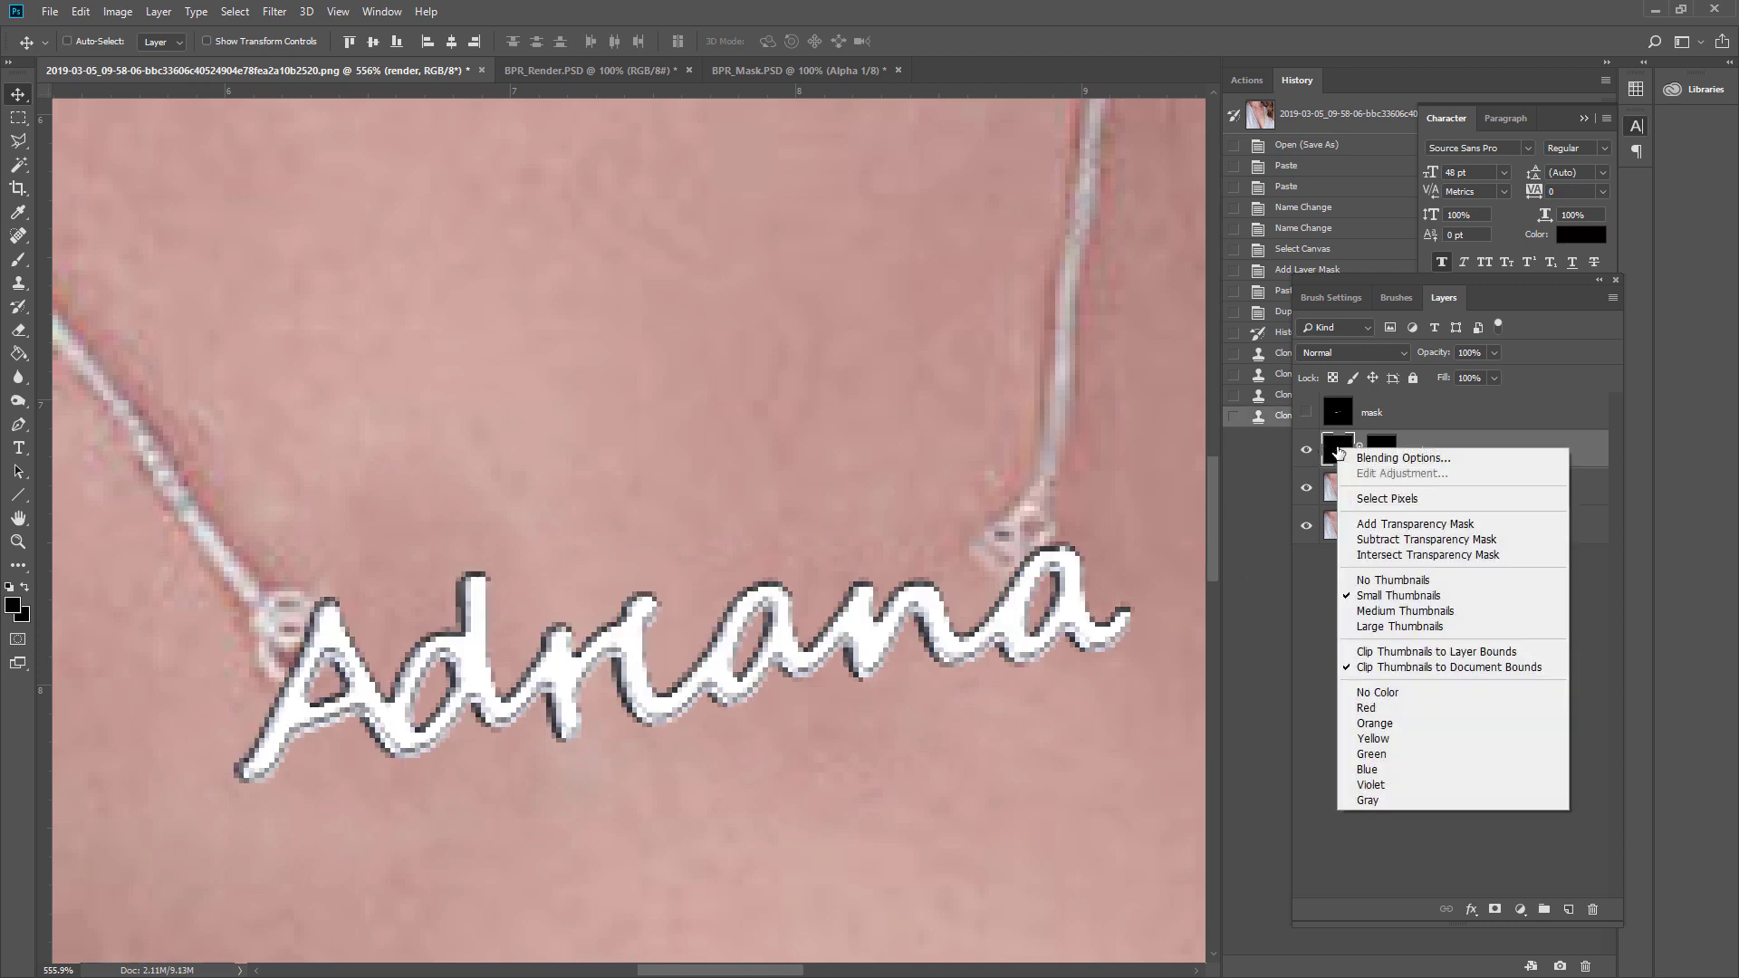
pyautogui.click(1332, 450)
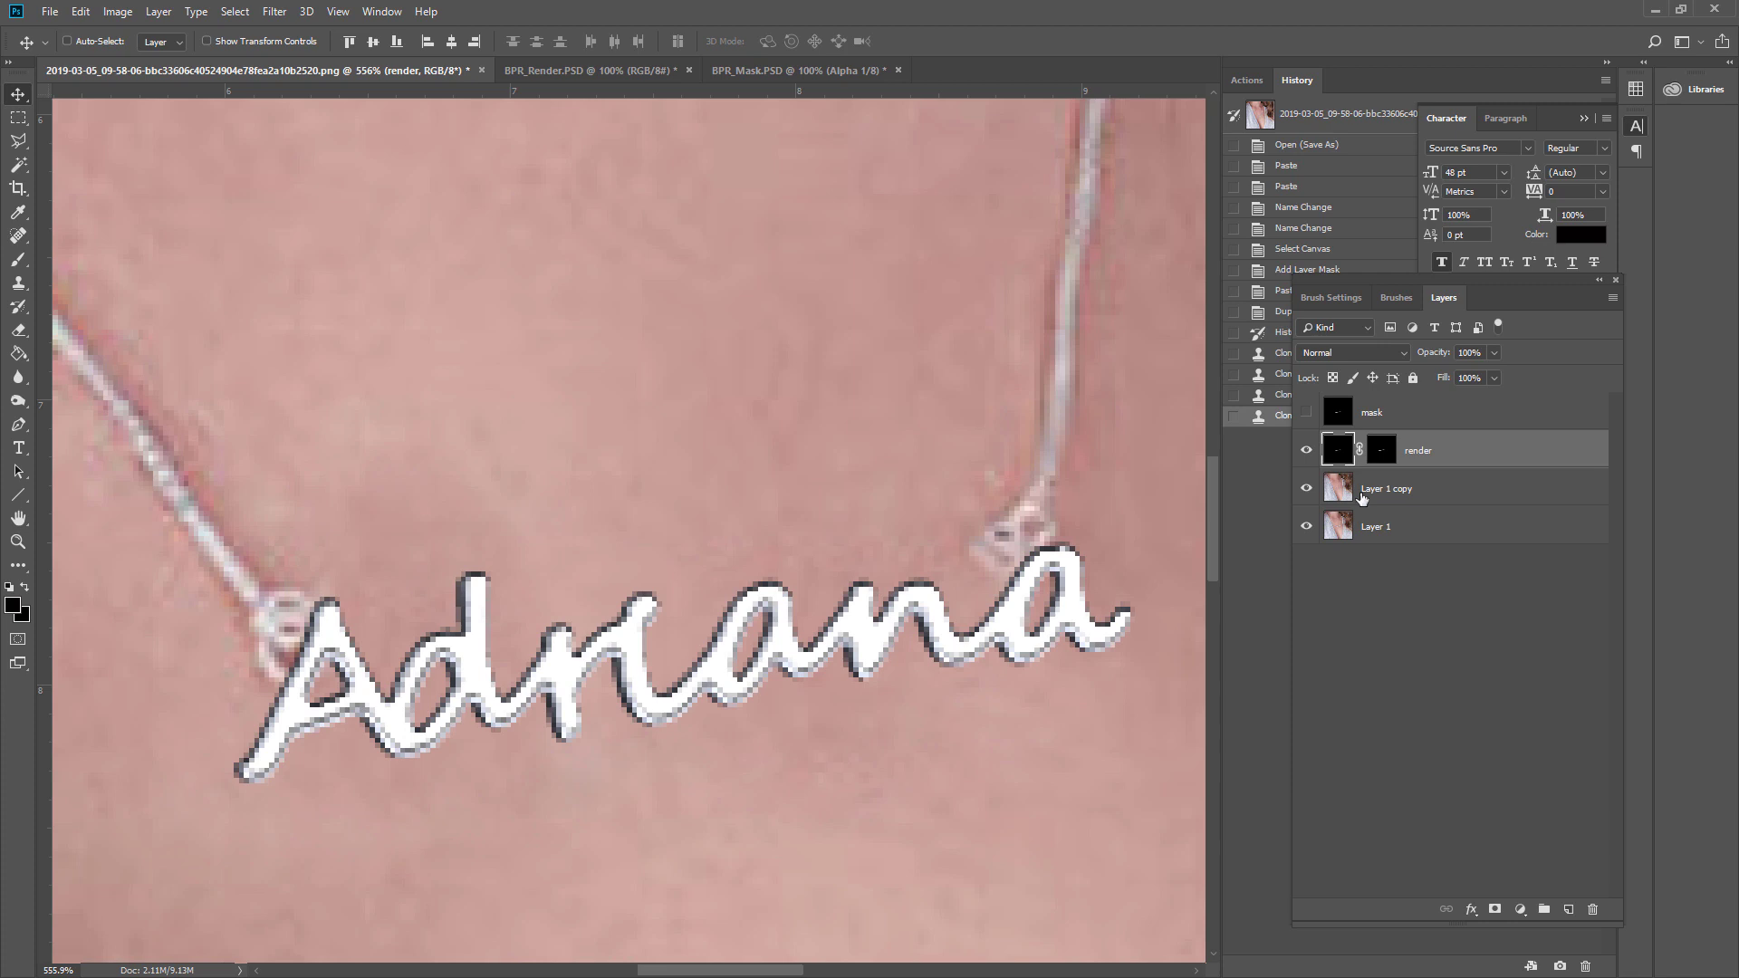
# - Create an empty layer above Layer 1 copy and merge the render layer with its mask down into it
pyautogui.click(1395, 494)
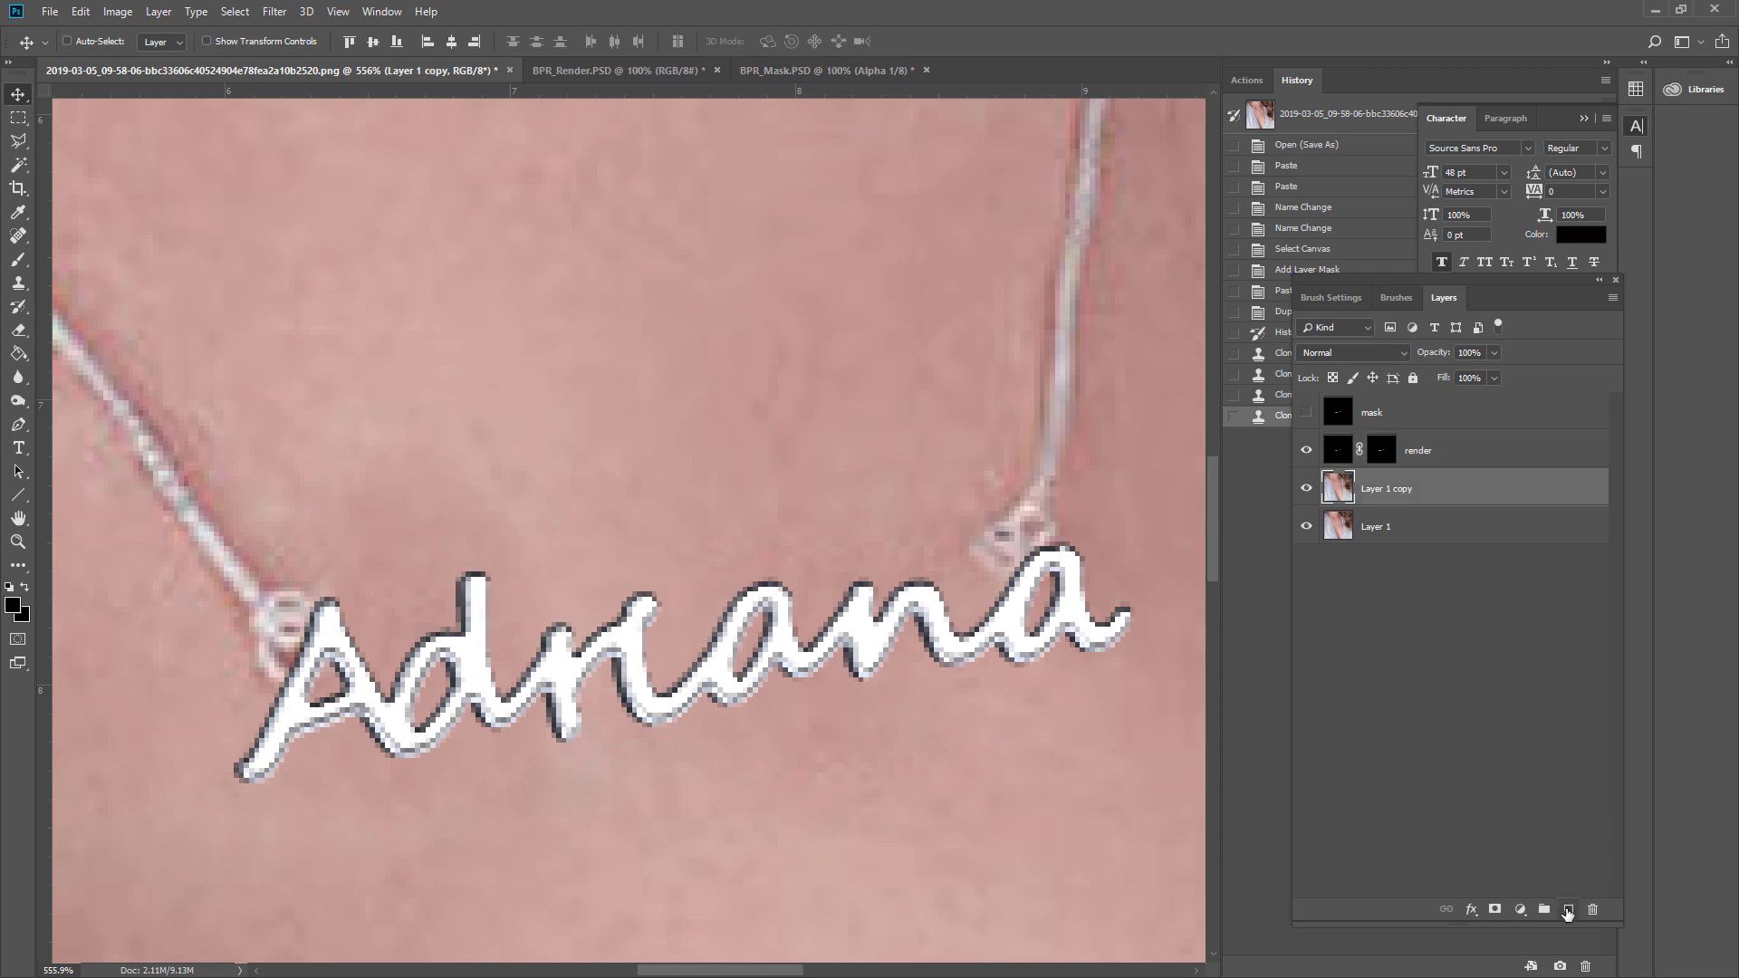
pyautogui.click(1568, 911)
pyautogui.click(1418, 455)
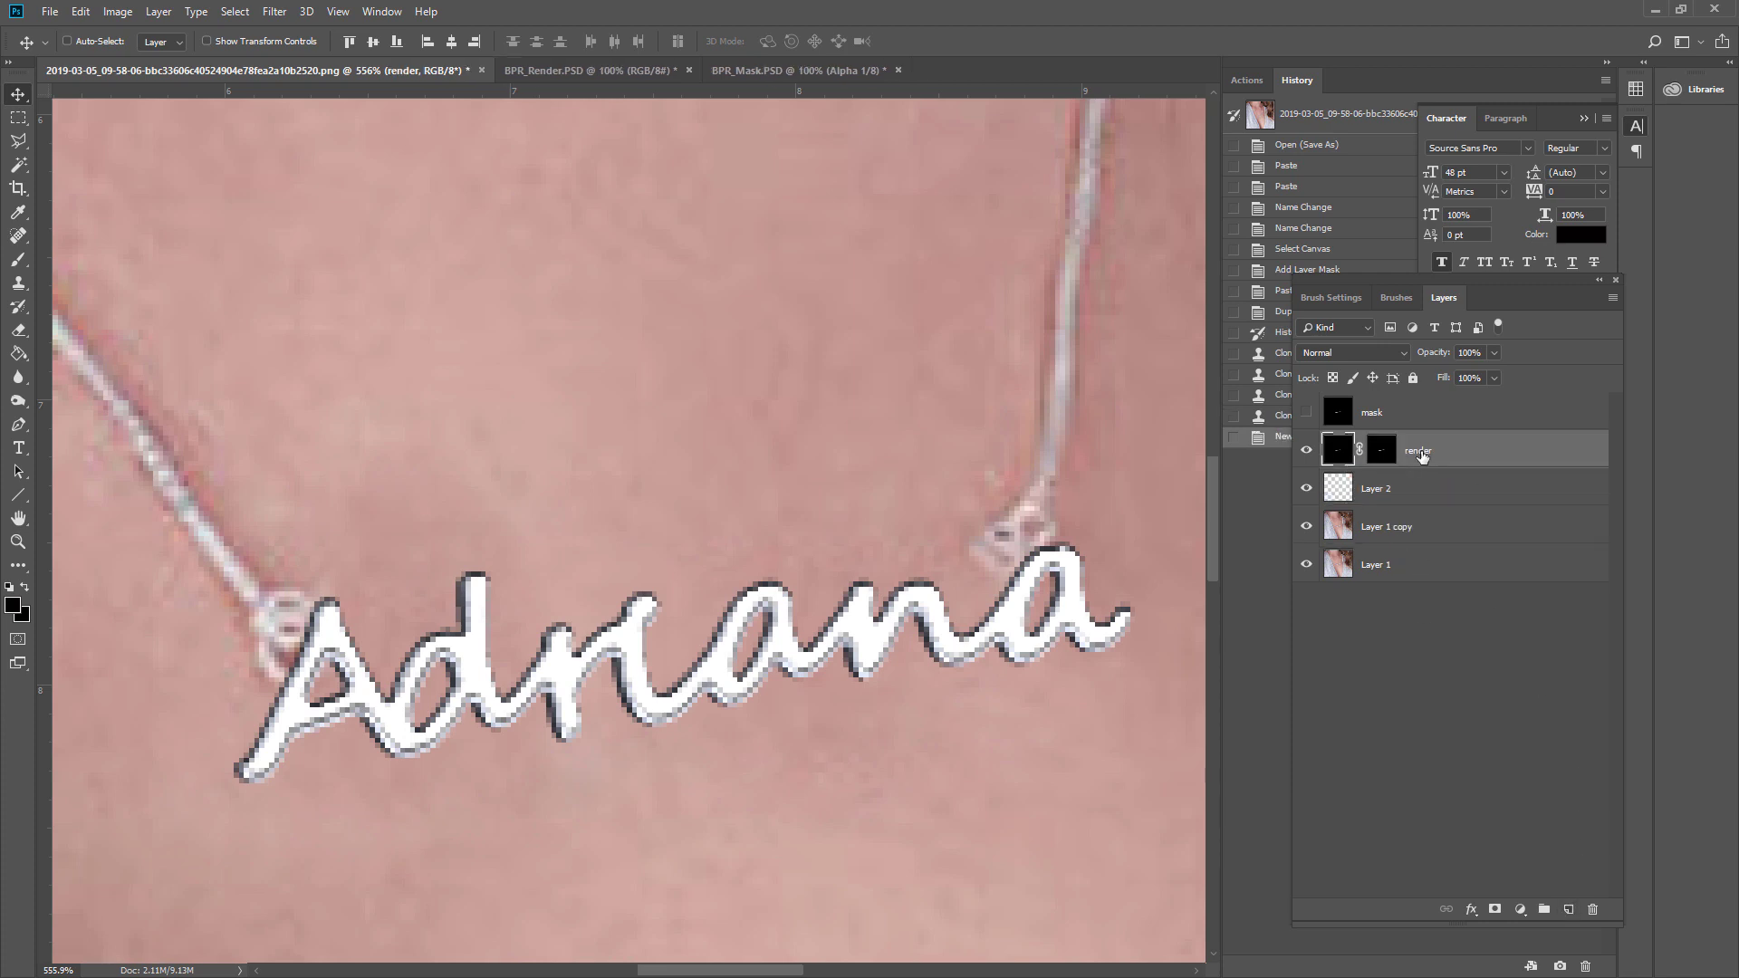
pyautogui.rightClick(1422, 456)
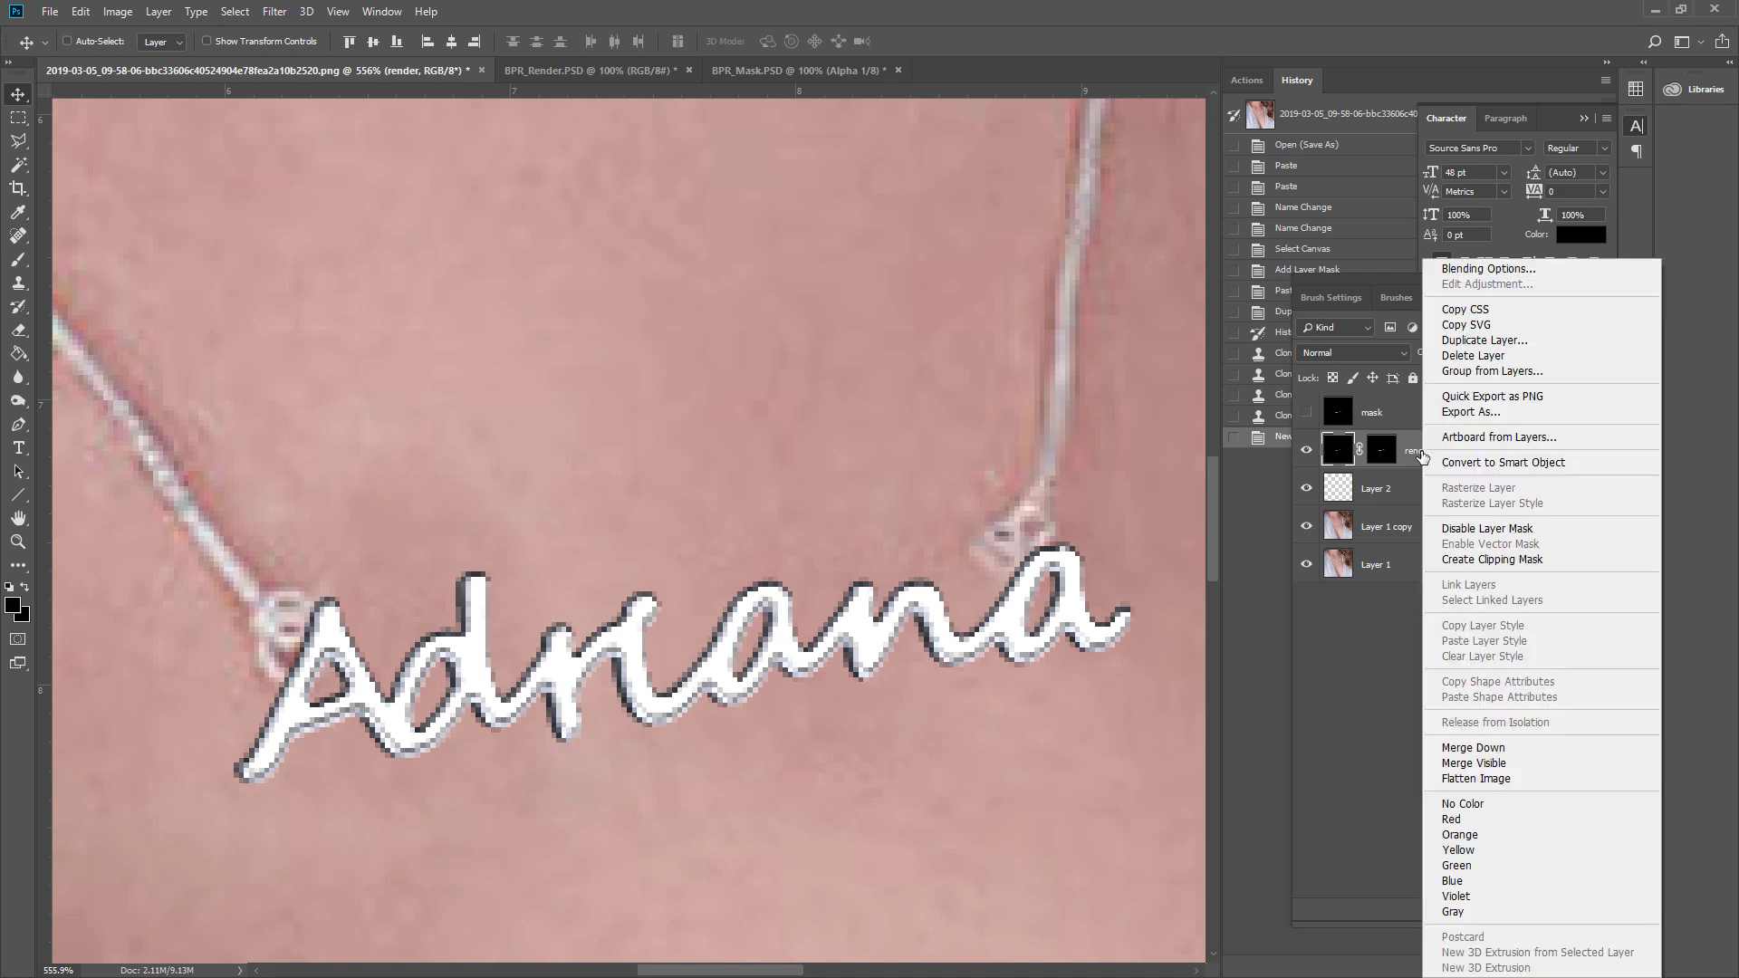
pyautogui.click(1474, 748)
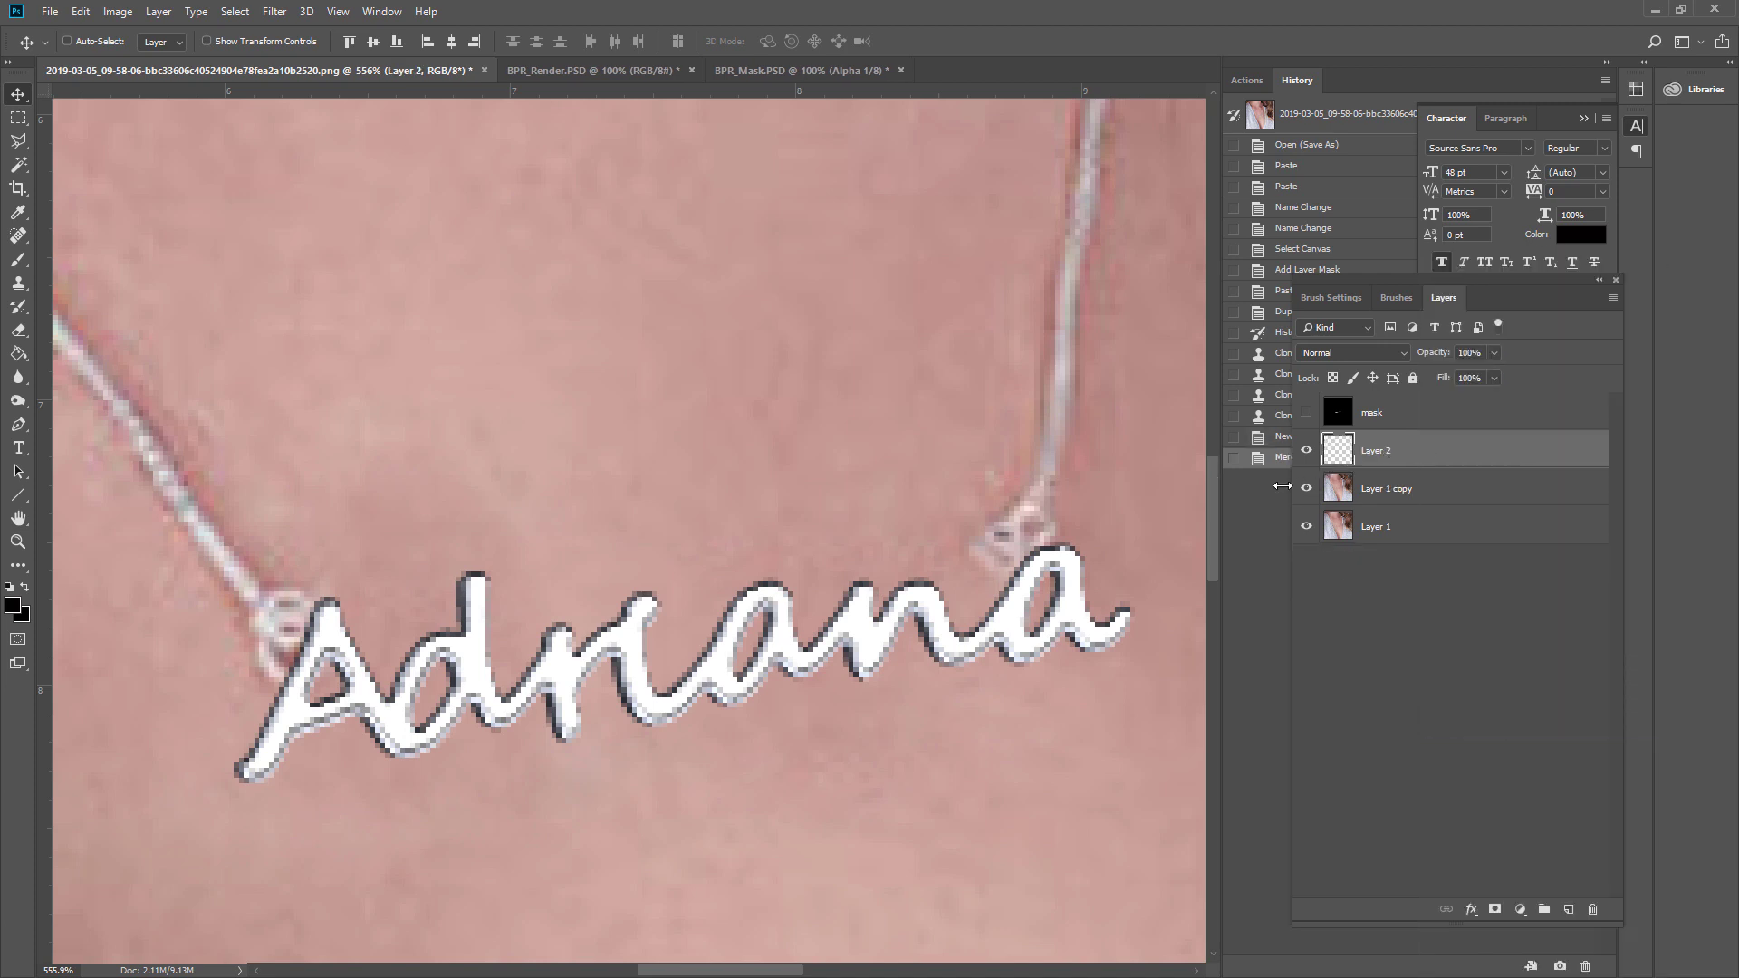
# - Move the merged lettering onto the chain ends, transform it to about 98% width, 94% height and -1.1° rotation, and clear the selection
pyautogui.moveTo(1011, 640); pyautogui.dragTo(976, 628)
pyautogui.hotkey('ctrl', 't')
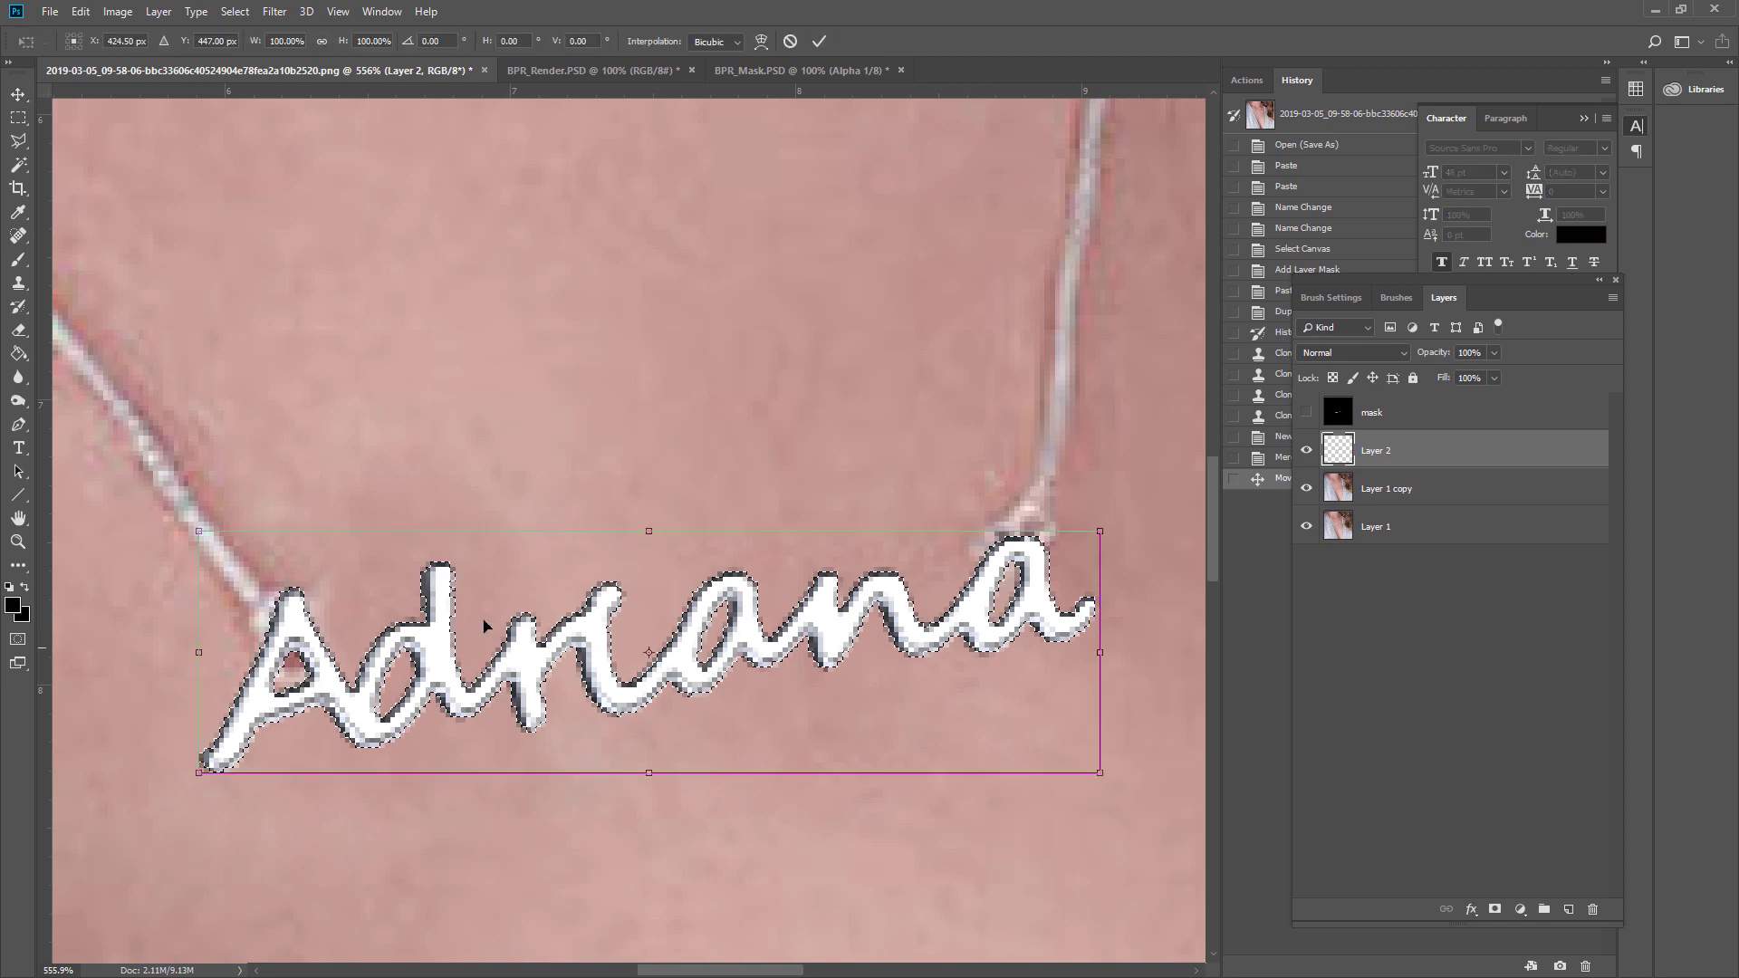
pyautogui.moveTo(200, 532); pyautogui.dragTo(218, 546)
pyautogui.moveTo(1145, 544); pyautogui.dragTo(1040, 598)
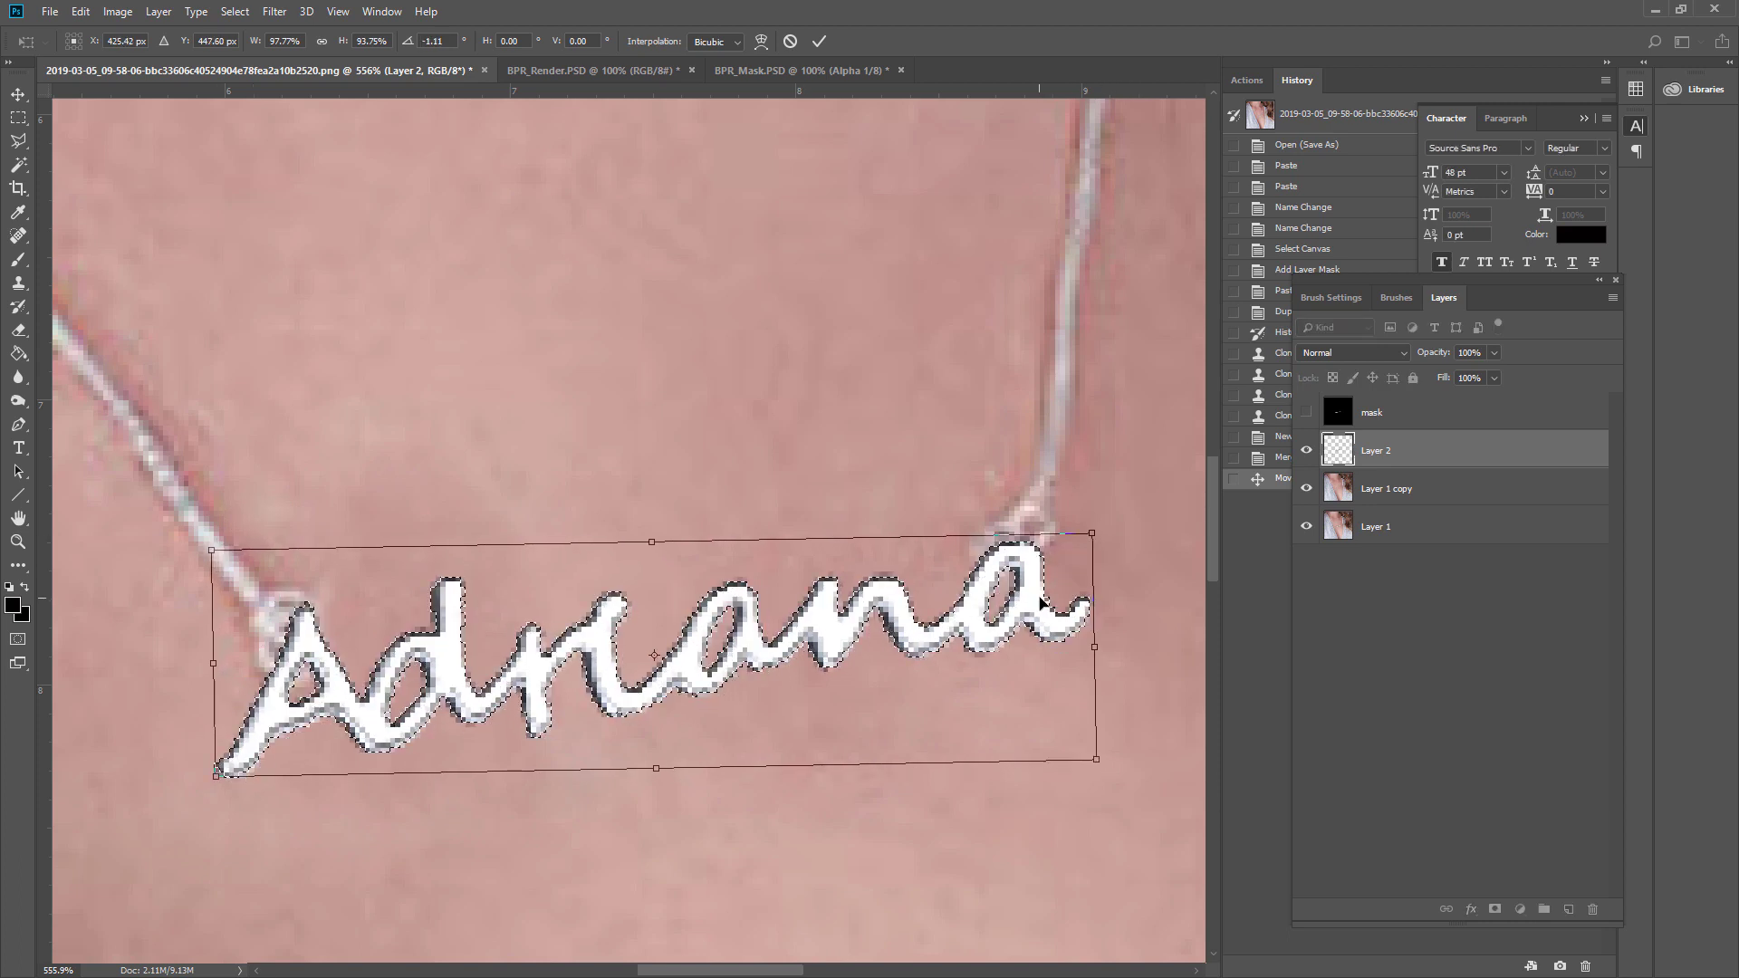
pyautogui.press('Return')
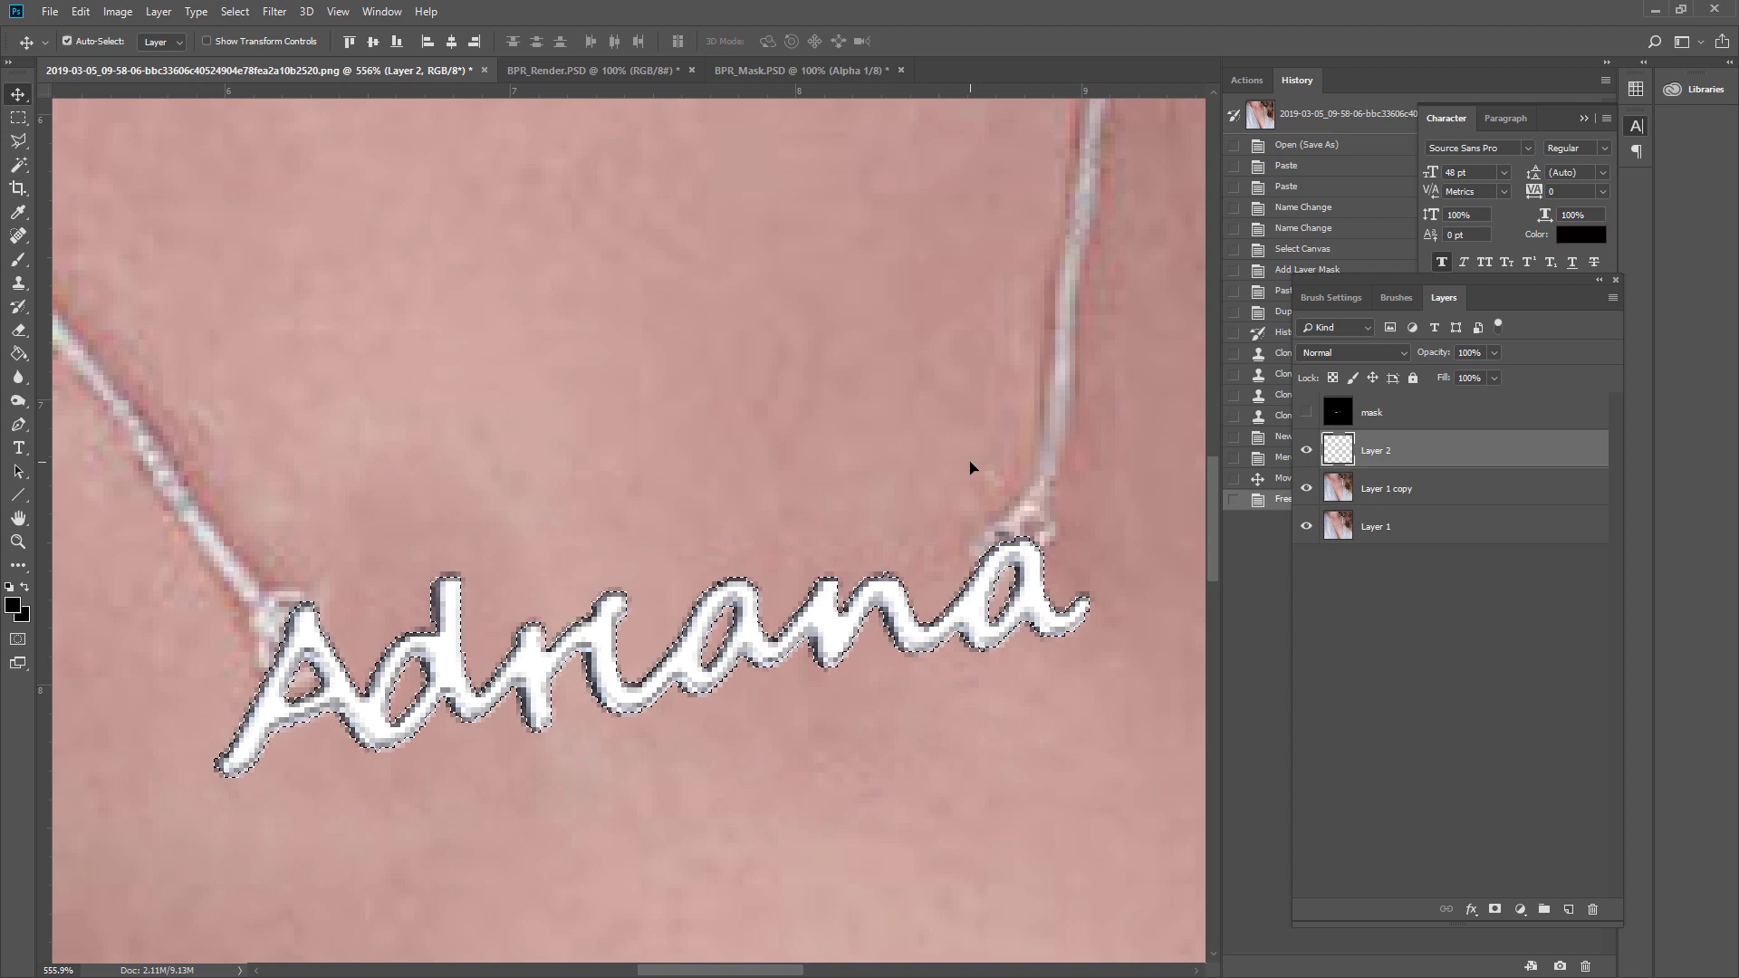
pyautogui.hotkey('ctrl', 'd')
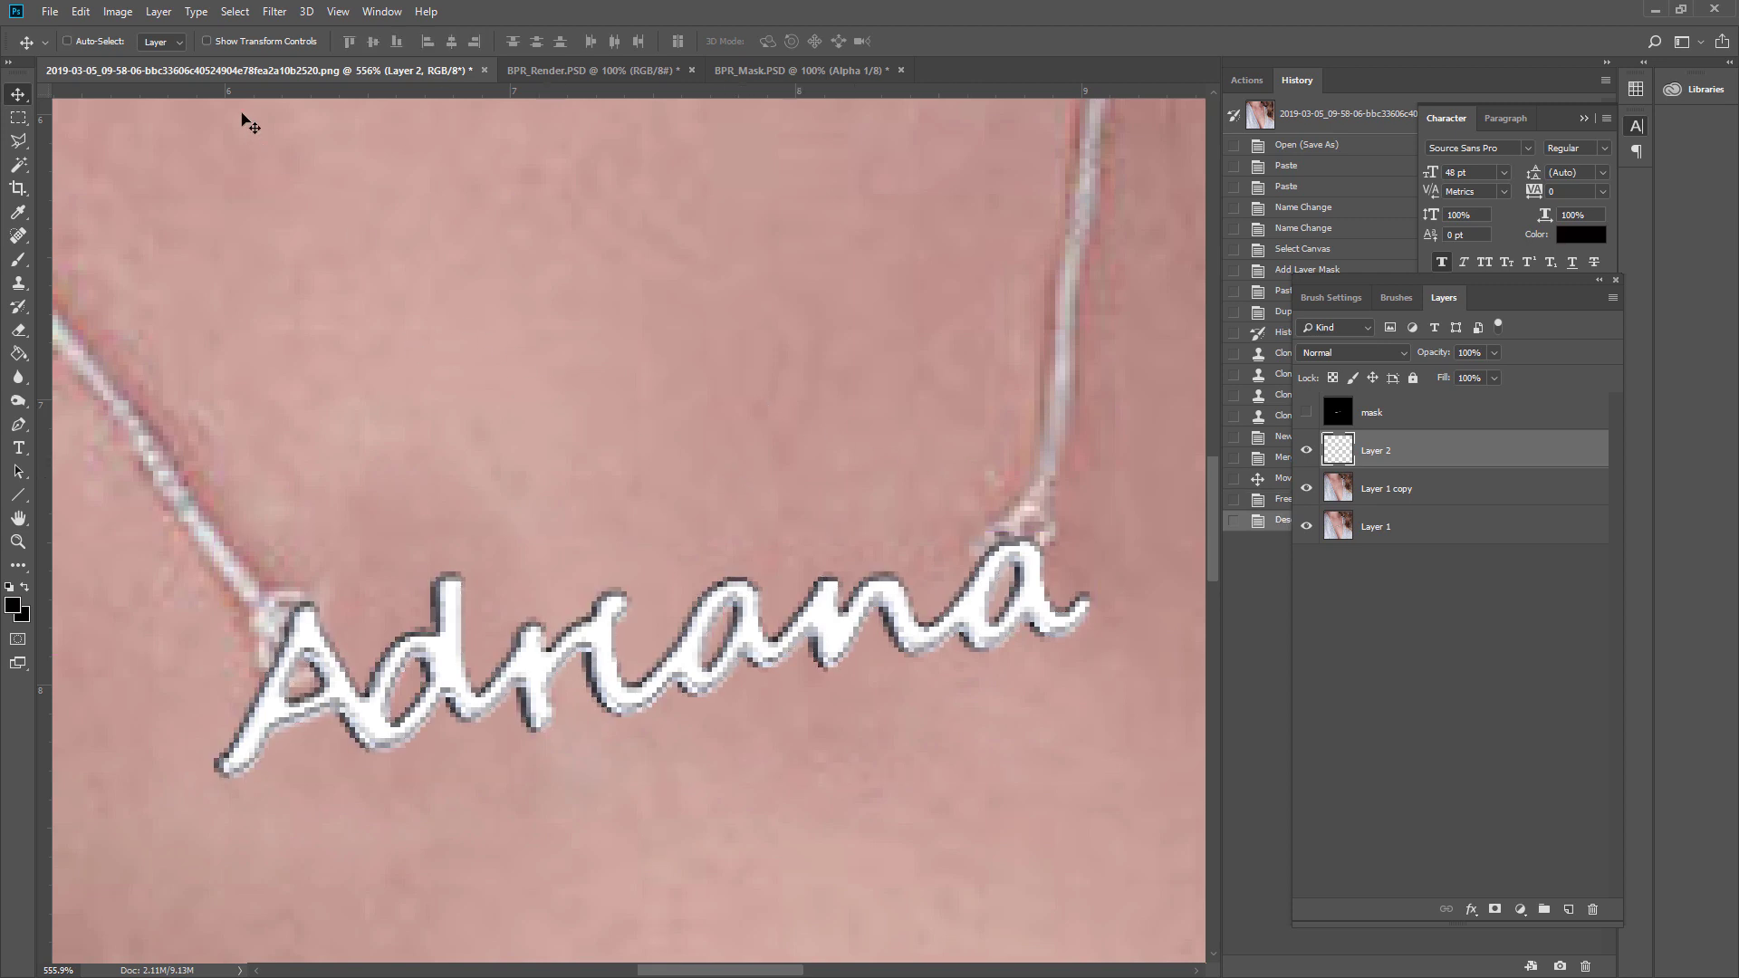
# - Add a tight, faint Multiply drop shadow to the lettering layer by lowering the shadow's opacity, spread and size
pyautogui.click(159, 12)
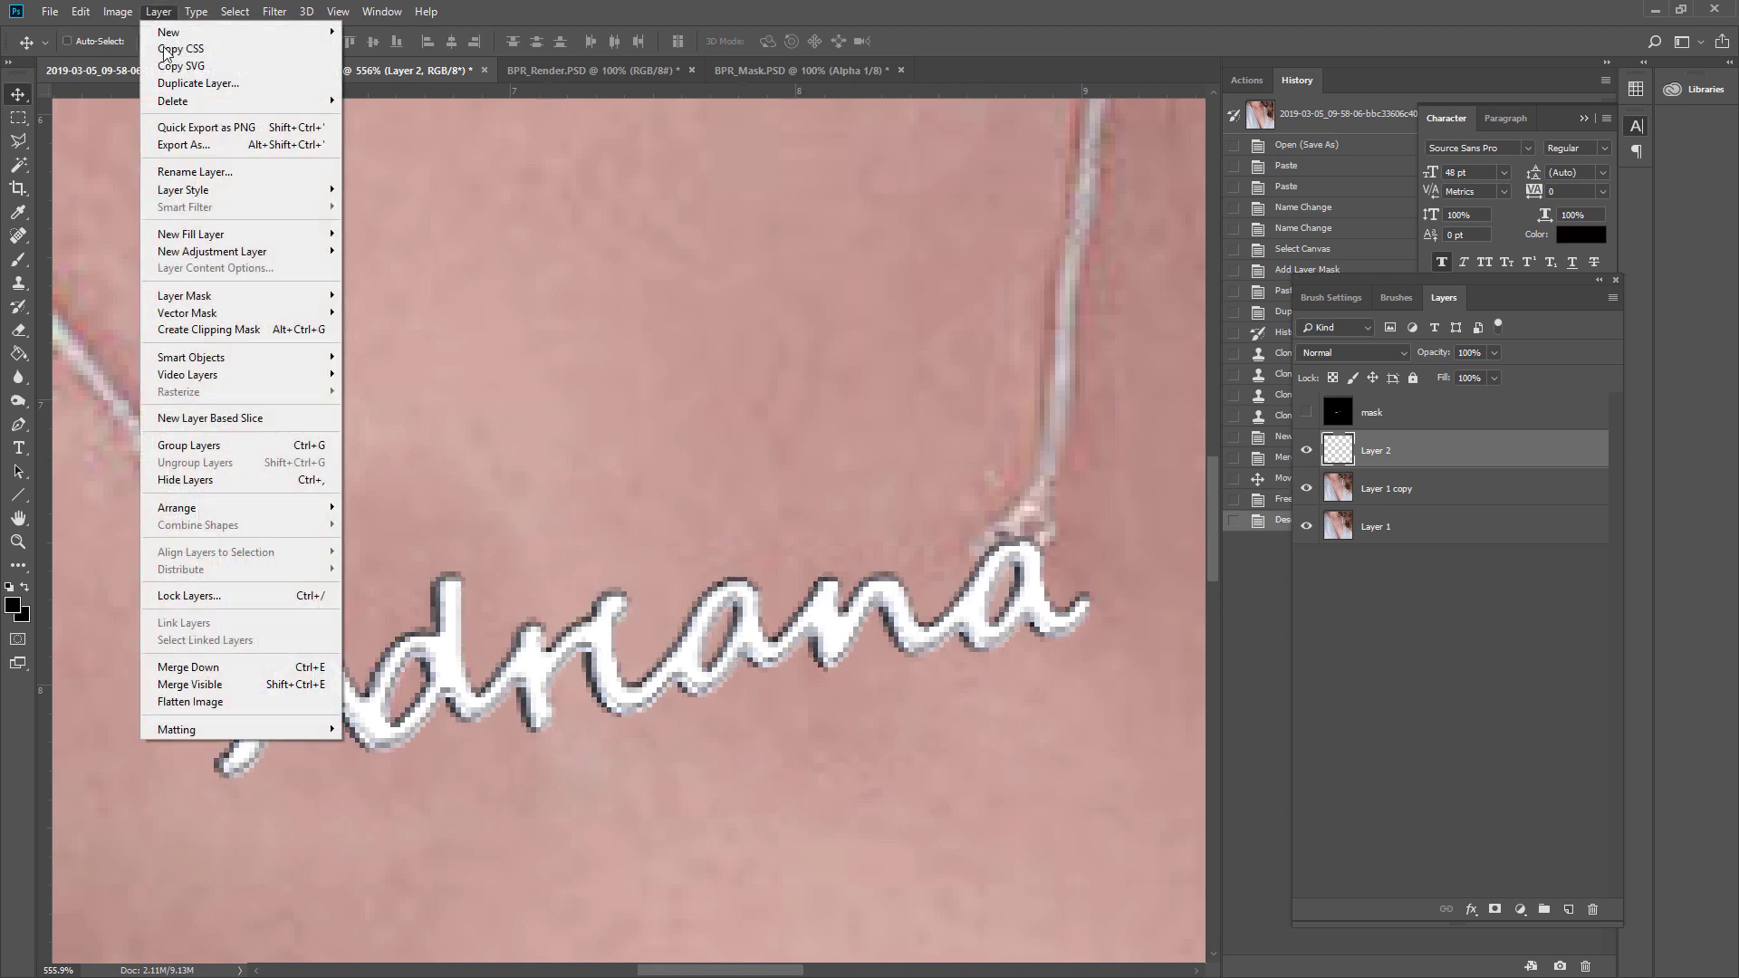
pyautogui.moveTo(210, 189)
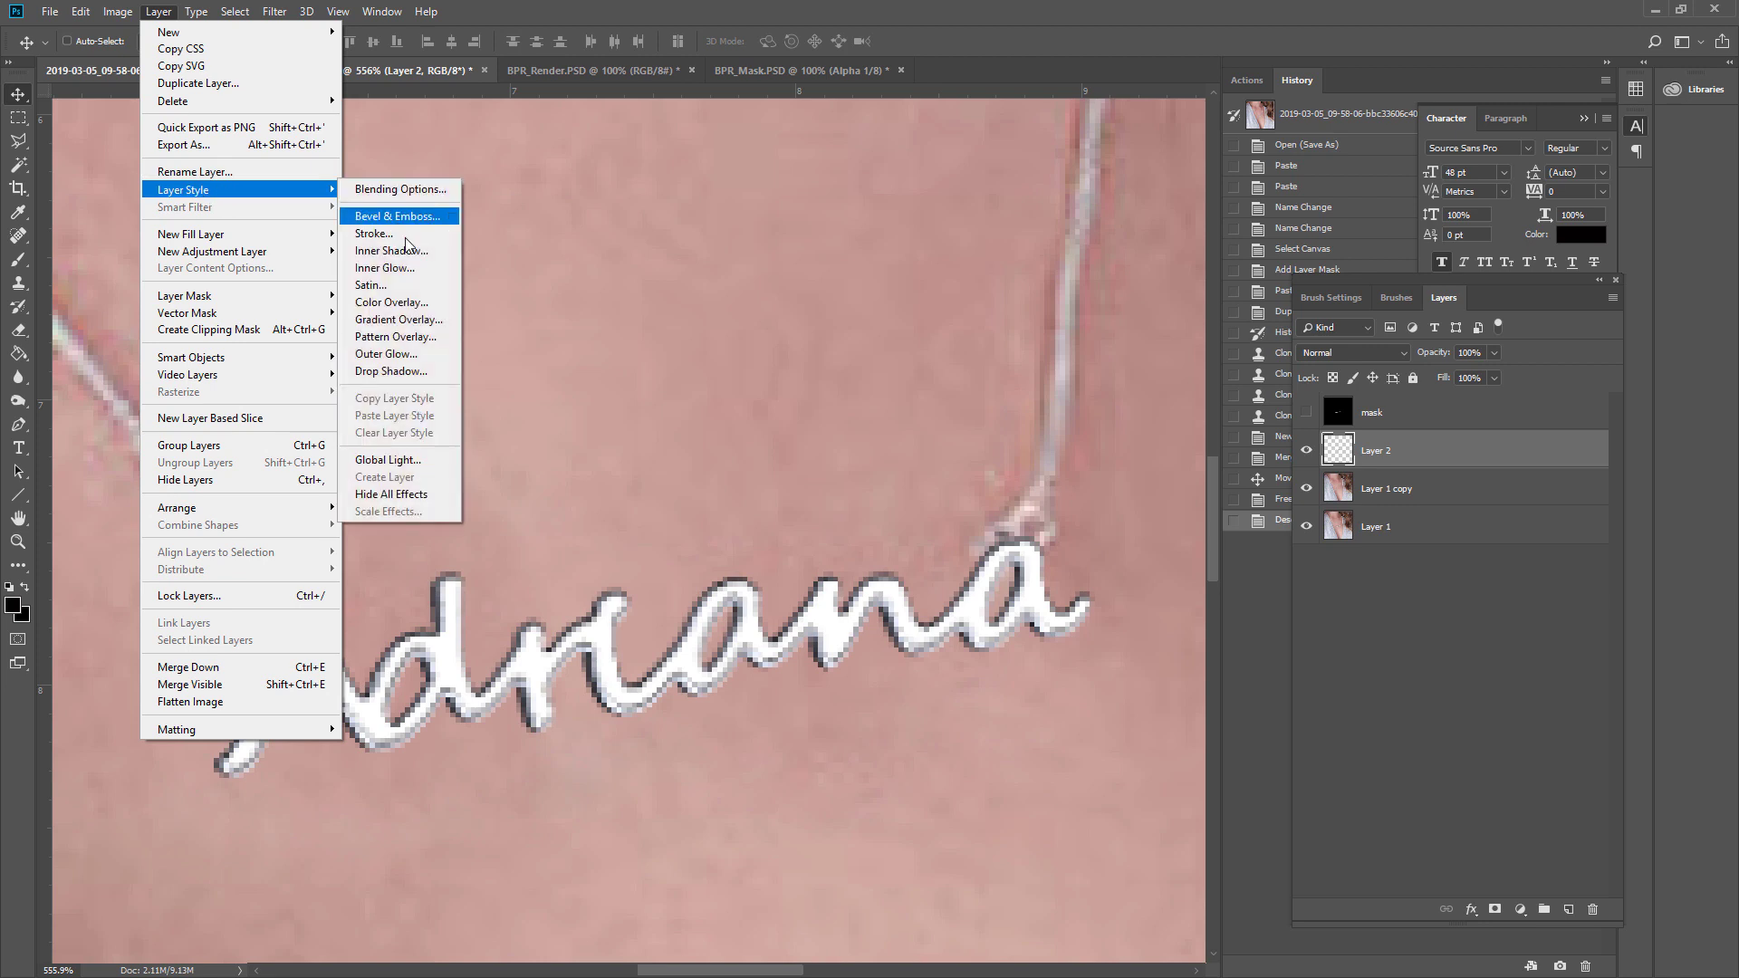
pyautogui.click(398, 371)
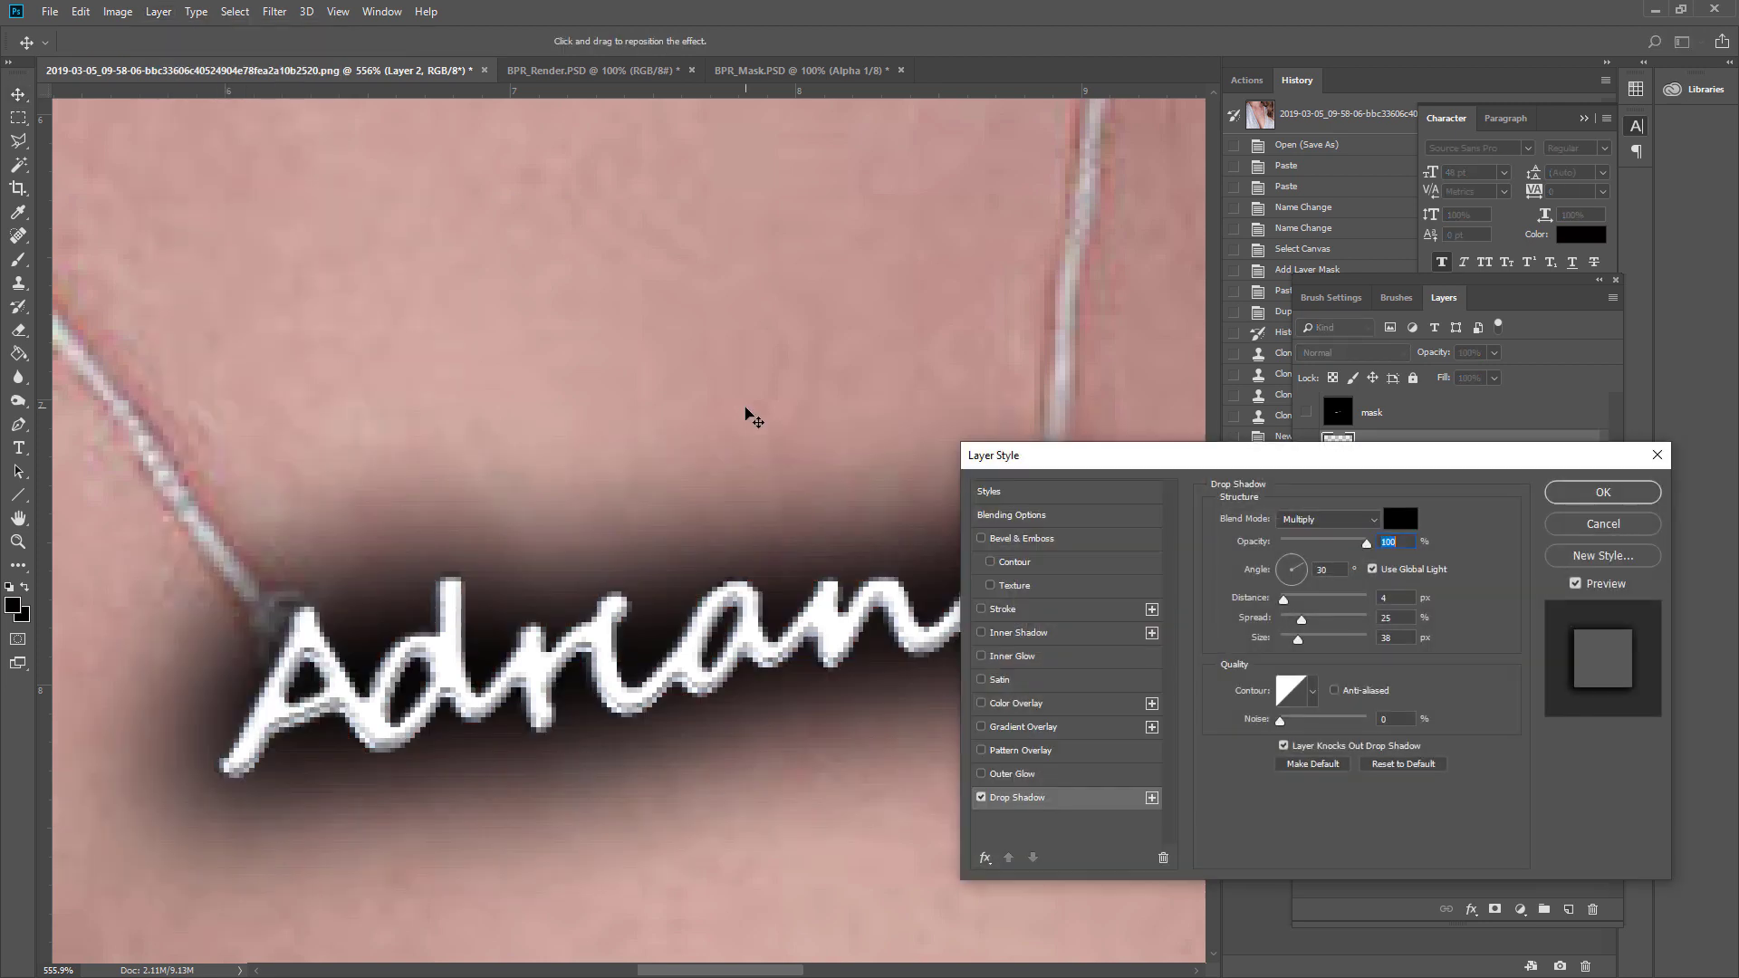
pyautogui.moveTo(1364, 546); pyautogui.dragTo(1302, 544)
pyautogui.moveTo(1300, 623)
pyautogui.mouseDown()
pyautogui.moveTo(1280, 622)
pyautogui.moveTo(1288, 643)
pyautogui.mouseUp()
pyautogui.moveTo(1331, 547); pyautogui.dragTo(1319, 542)
pyautogui.press('Return')
pyautogui.click(338, 11)
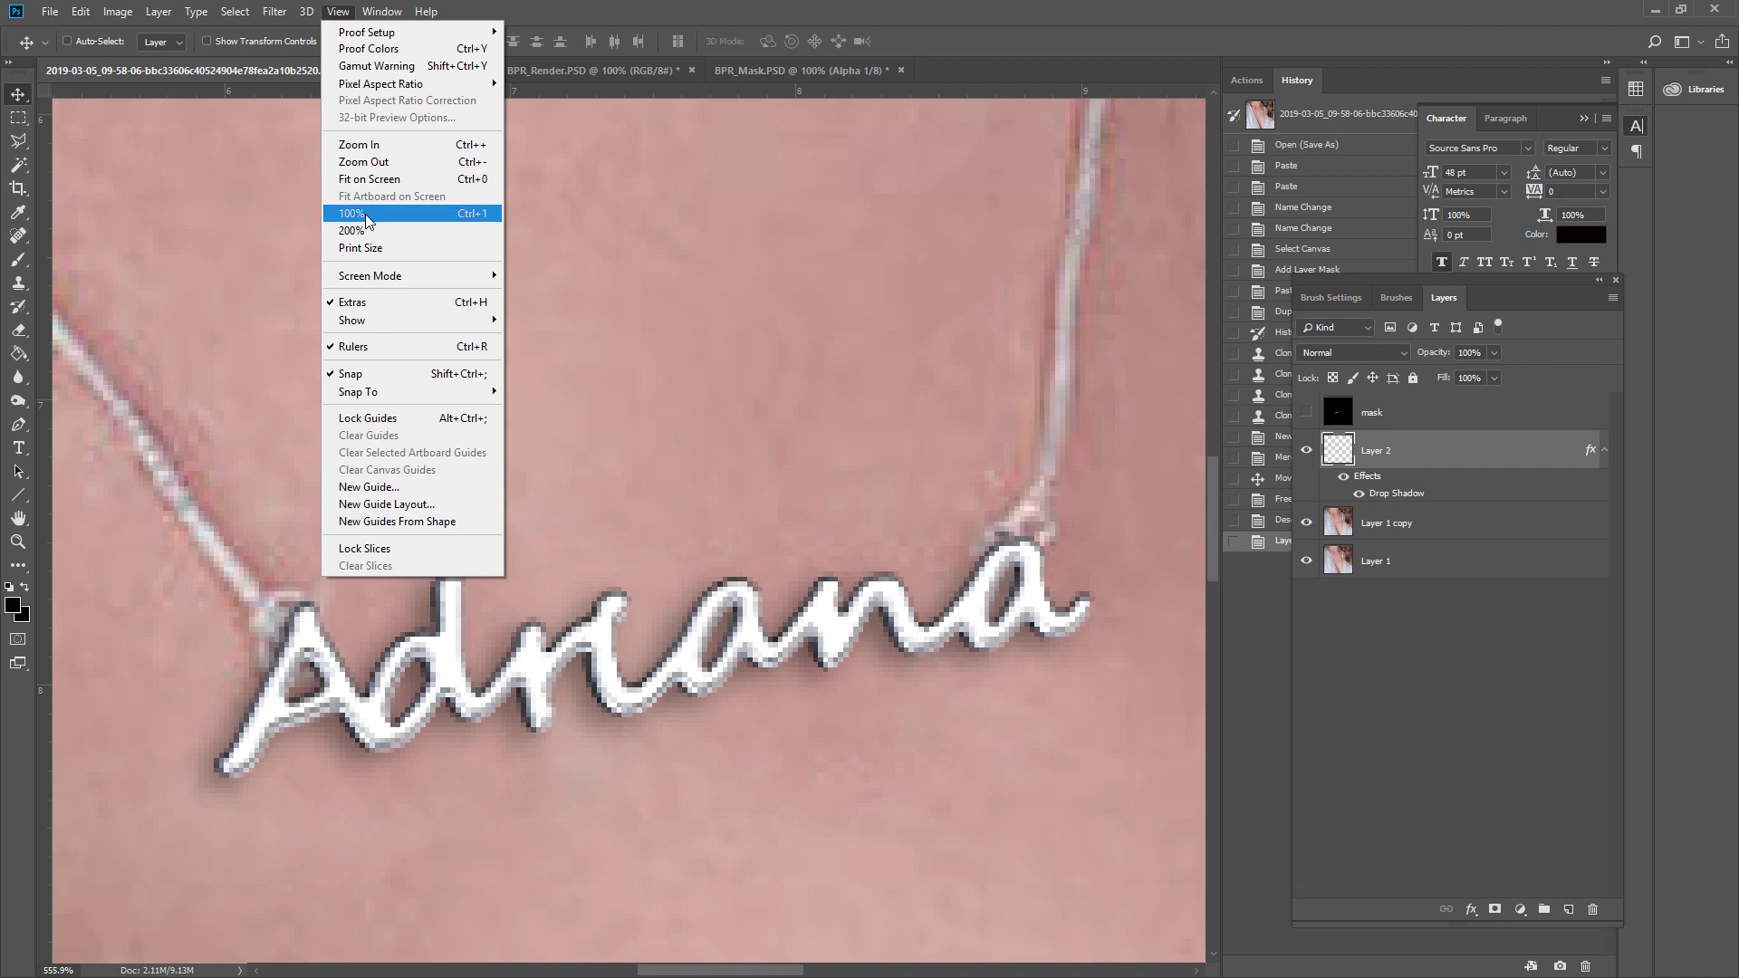
pyautogui.click(352, 213)
pyautogui.click(51, 12)
pyautogui.click(82, 214)
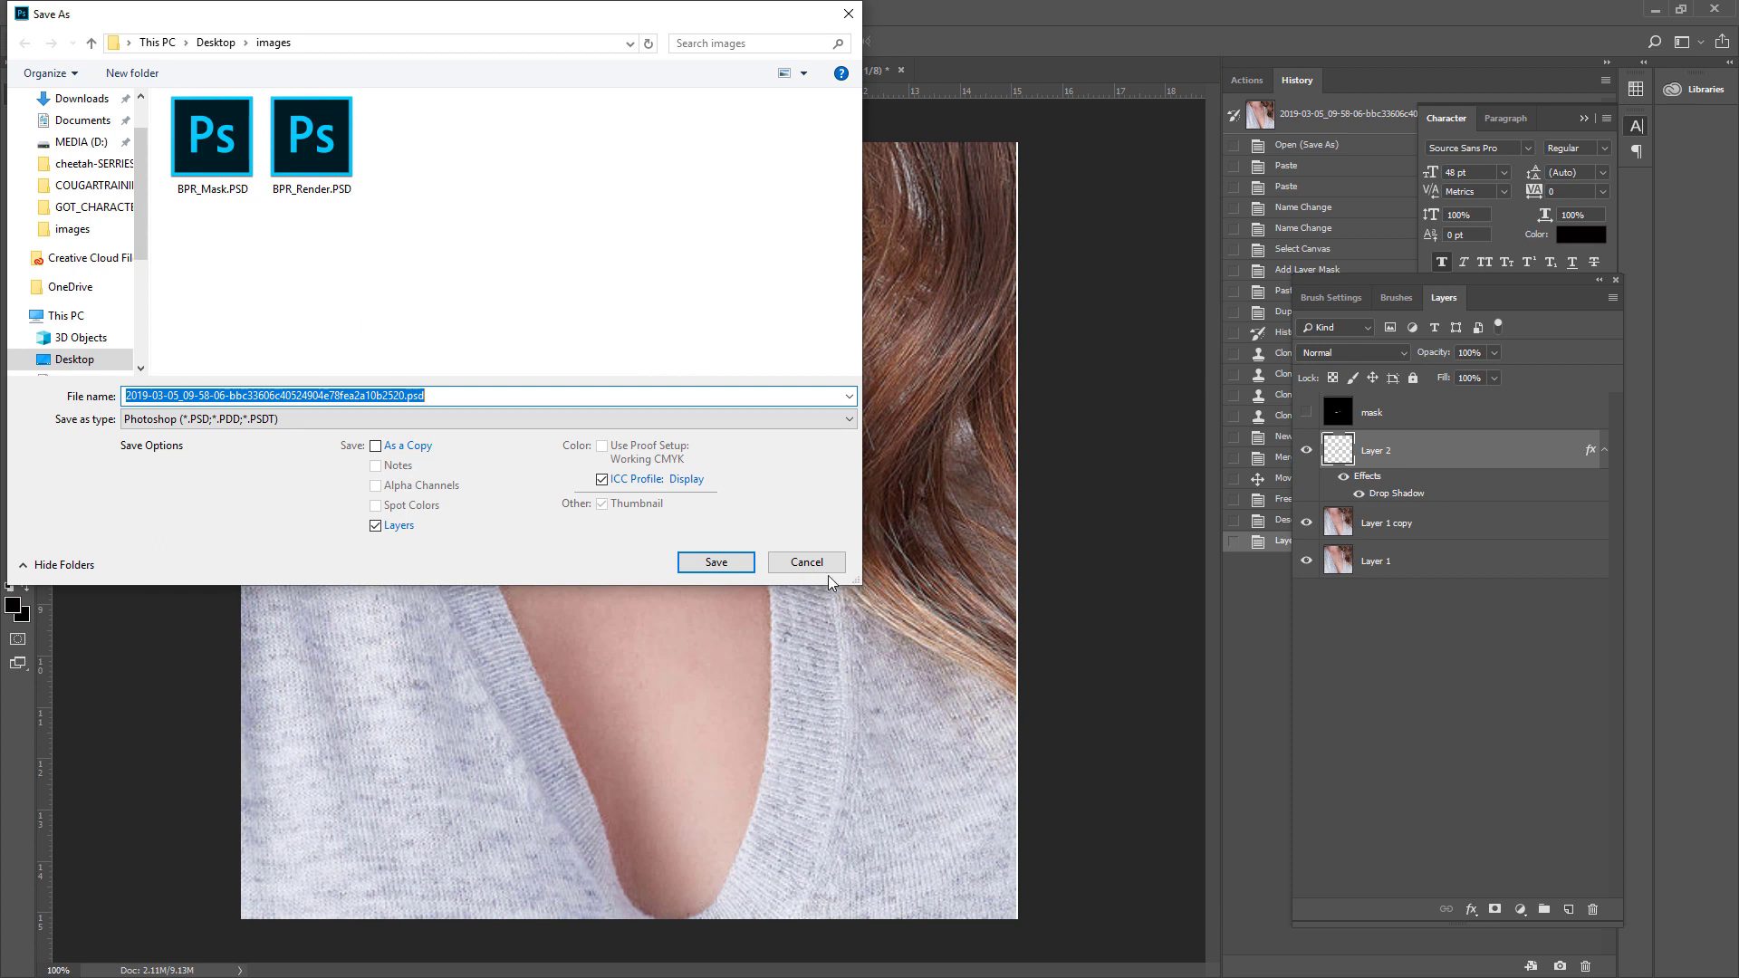
pyautogui.click(814, 562)
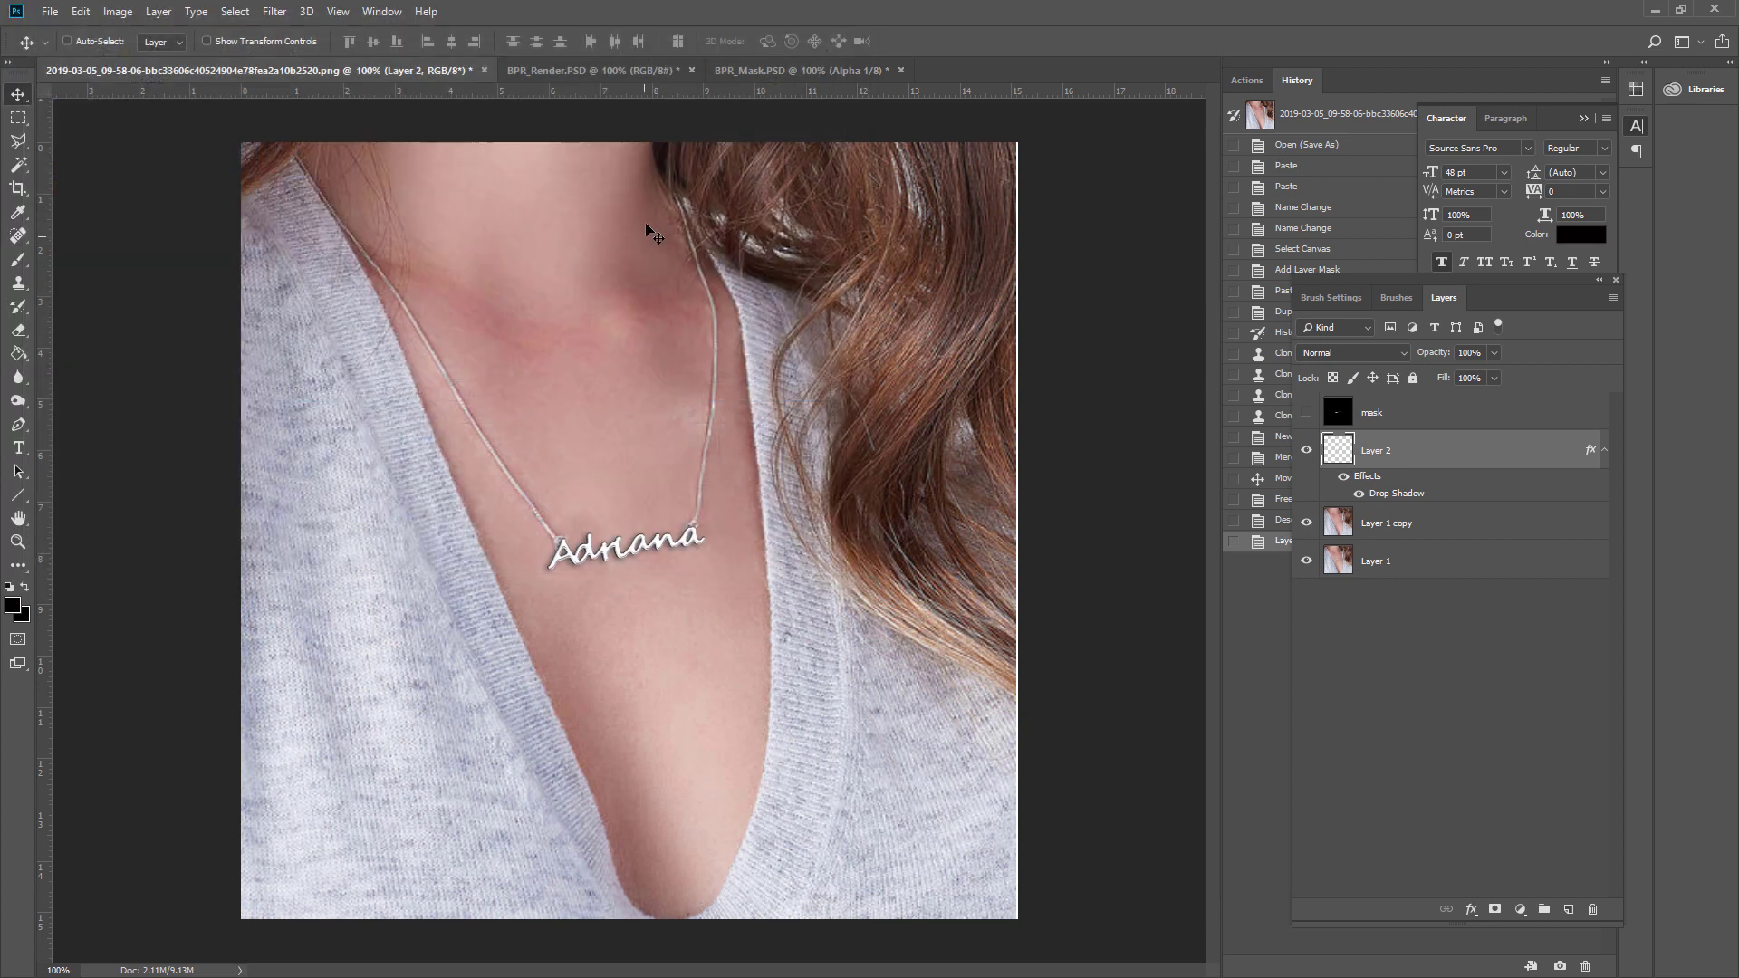